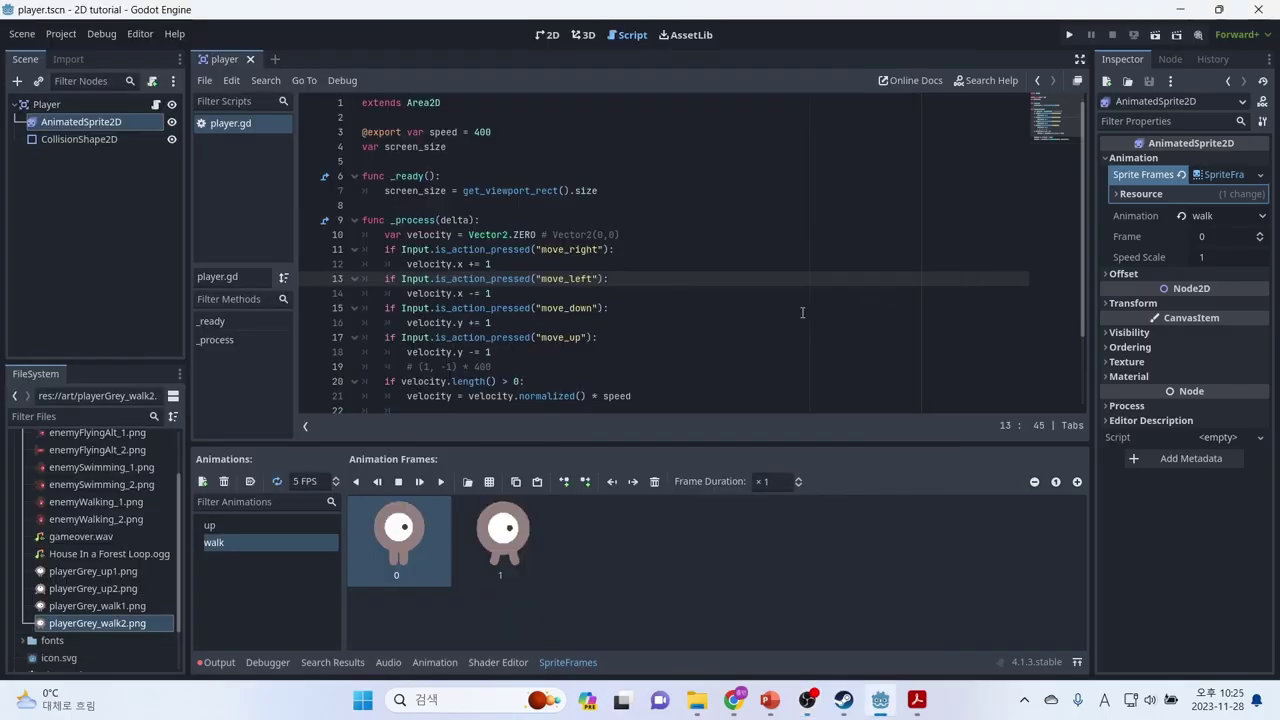
Below the clamp line, add an if velocity.x != 0: block setting $AnimatedSprite2D.animation to "walk"
scroll(790, 314, down, 2)
click(756, 350)
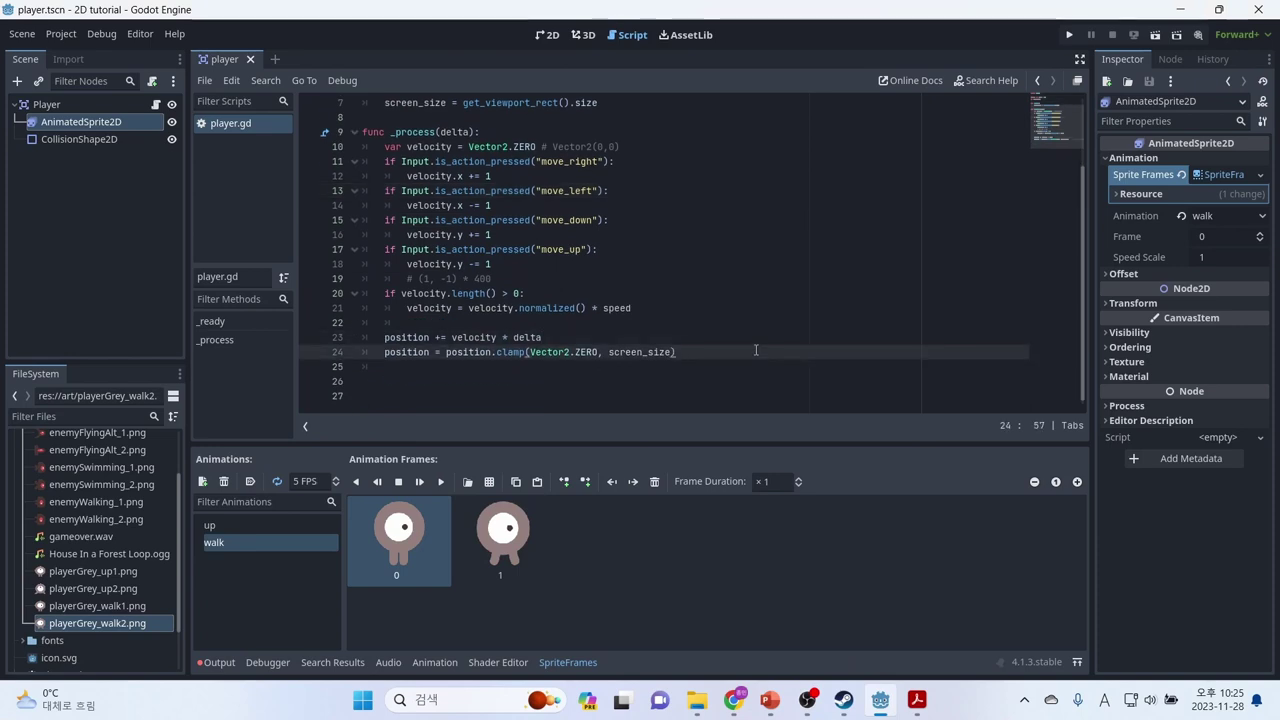
key(Return)
key(Return)
text(if)
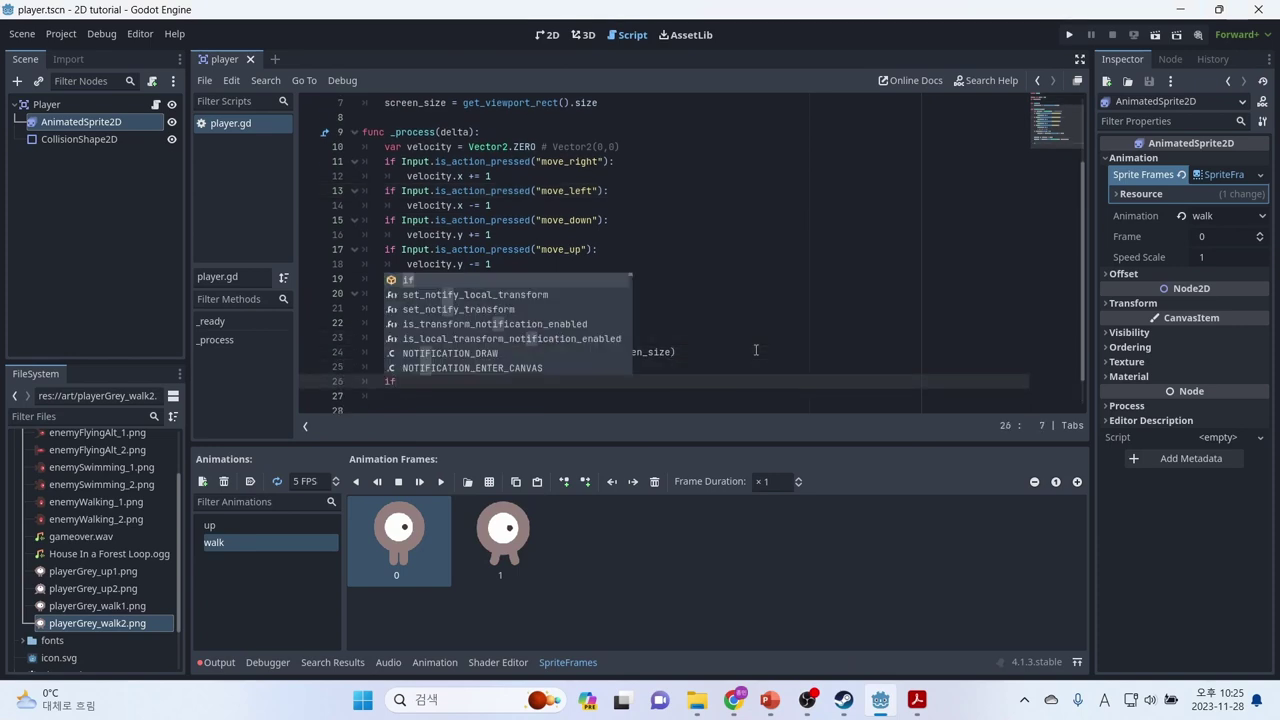
text( vel)
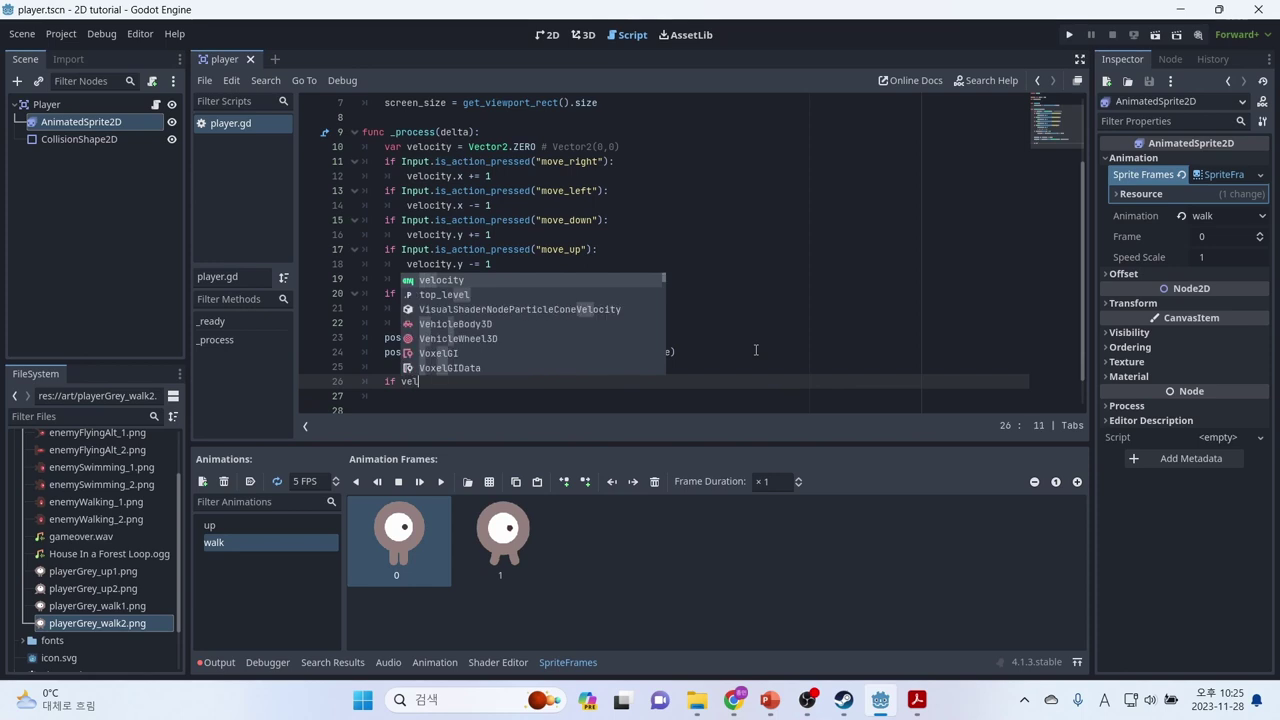
text(ocity)
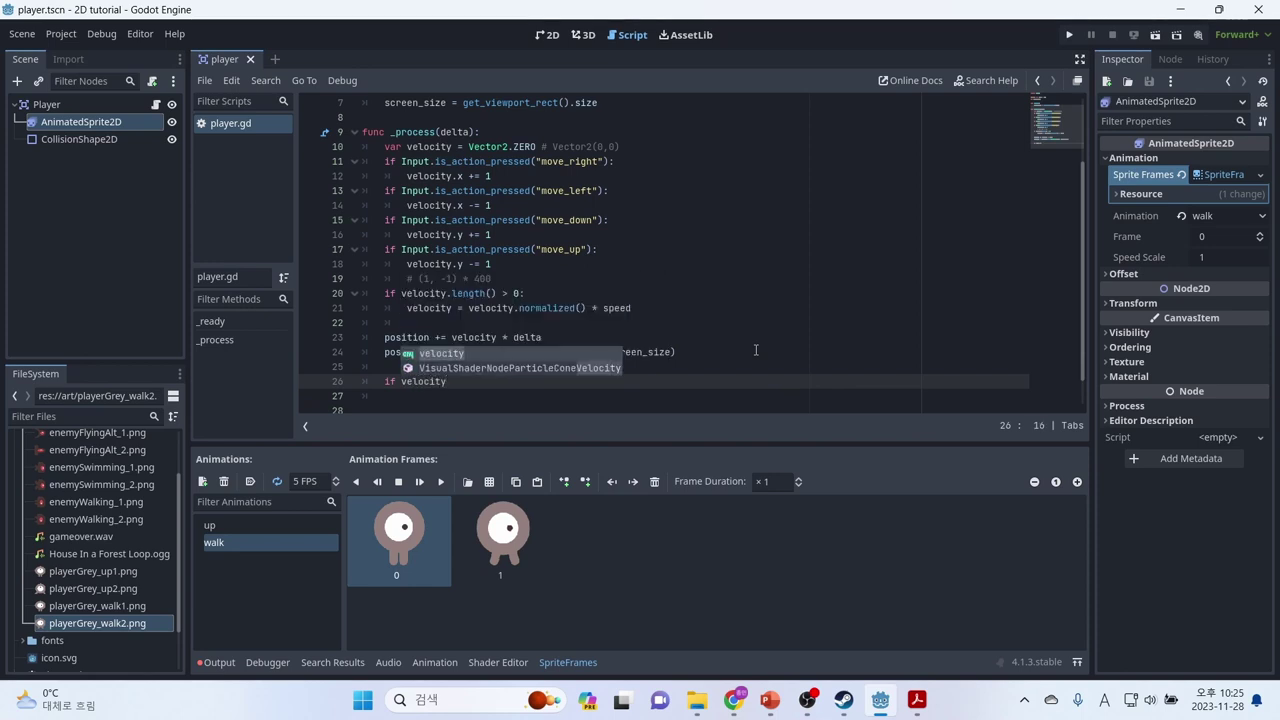
text(.x !)
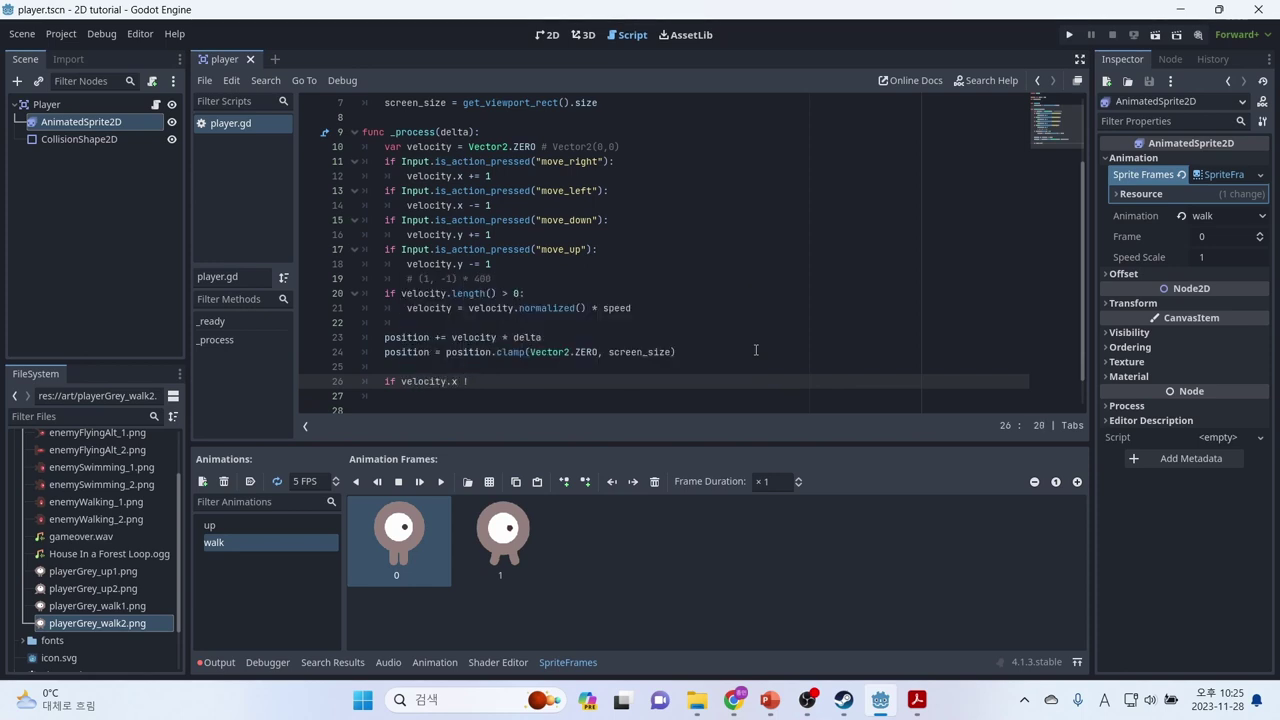
text(= 0:)
key(Return)
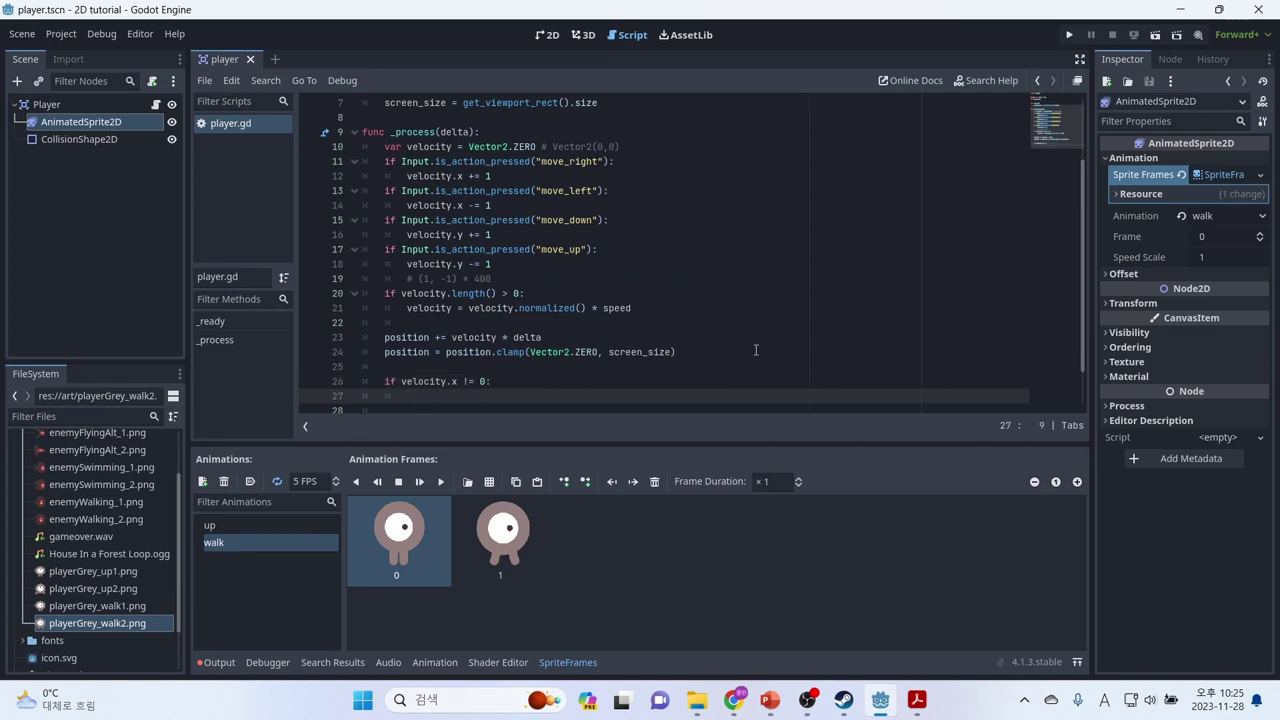
scroll(756, 350, down, 1)
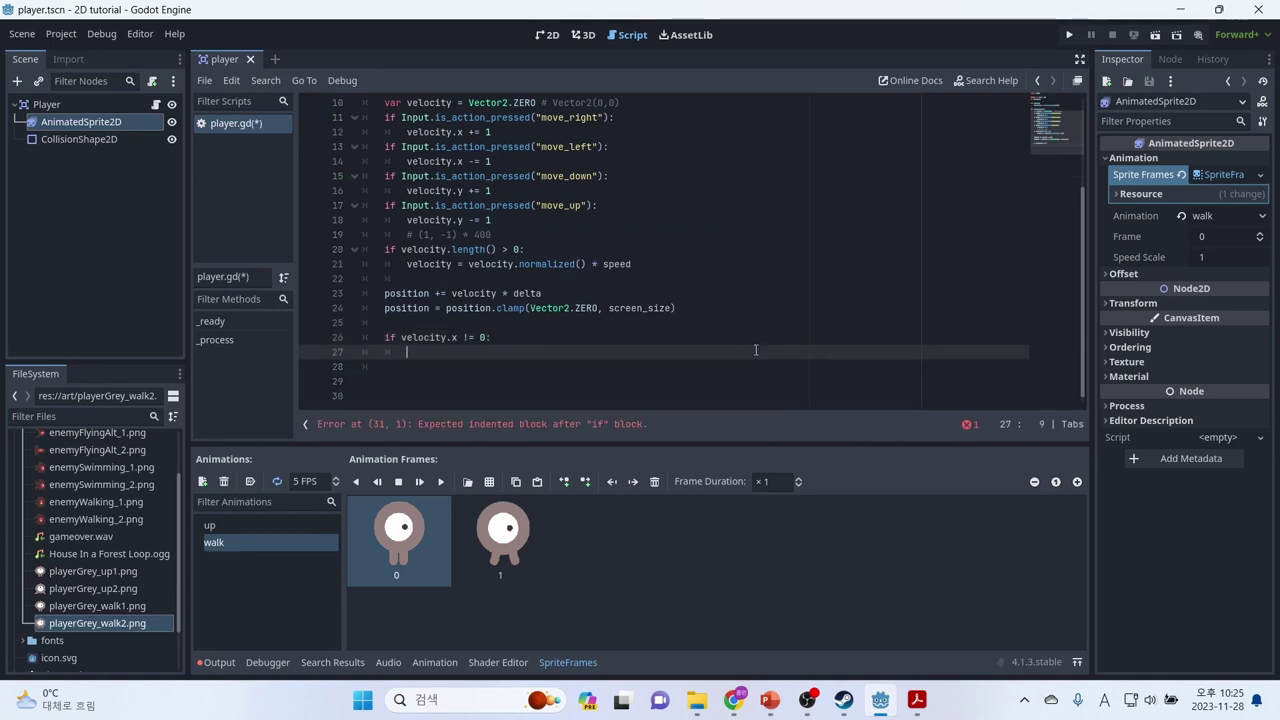
text($)
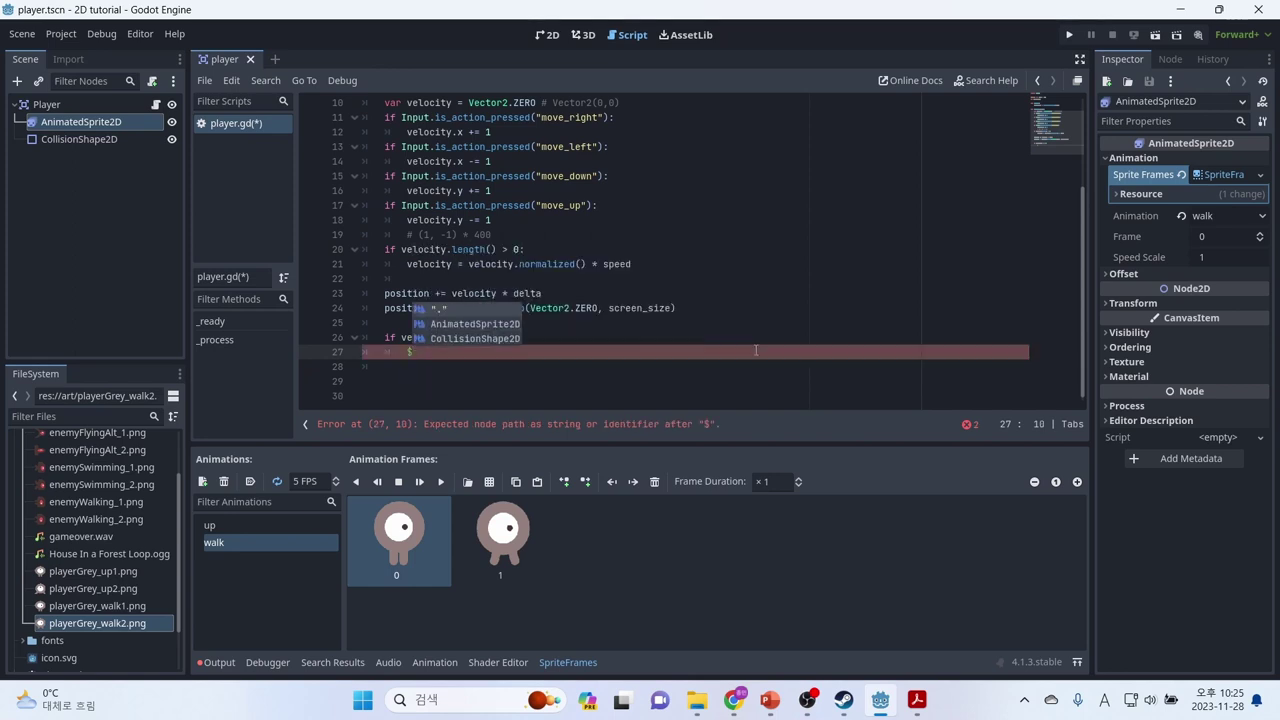
text(Ani)
key(Return)
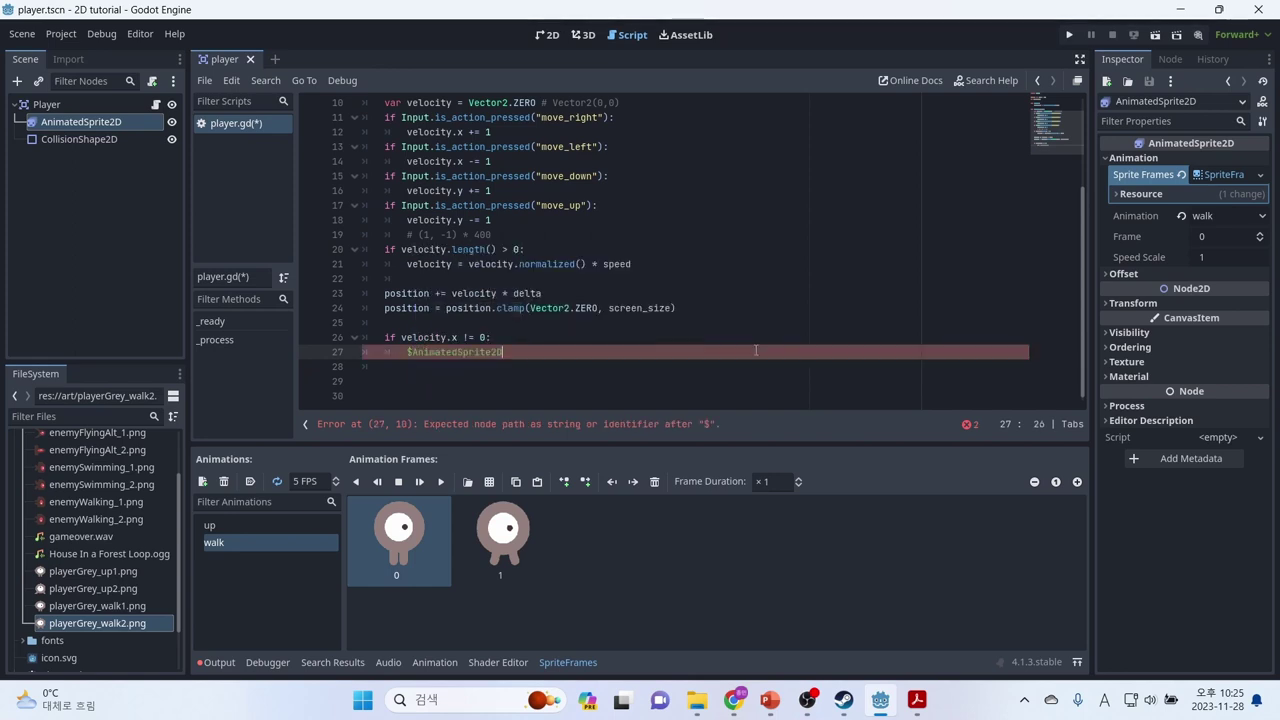
text(animation)
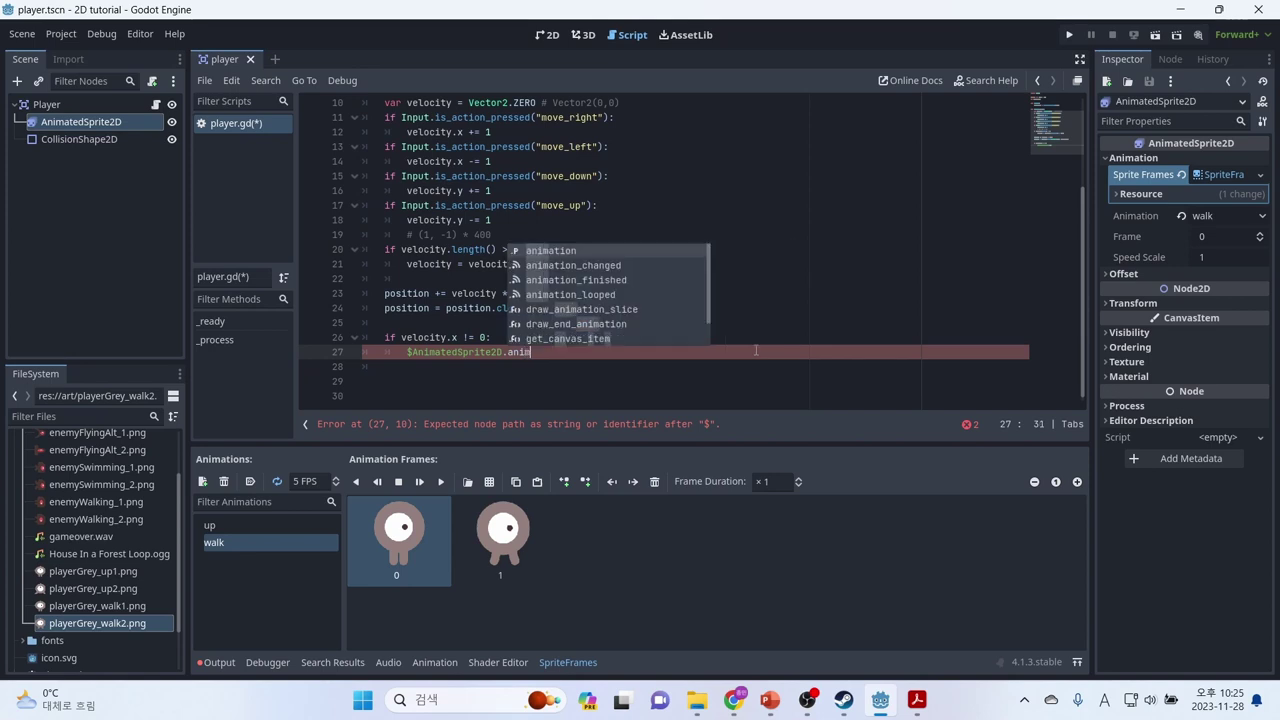
text( = )
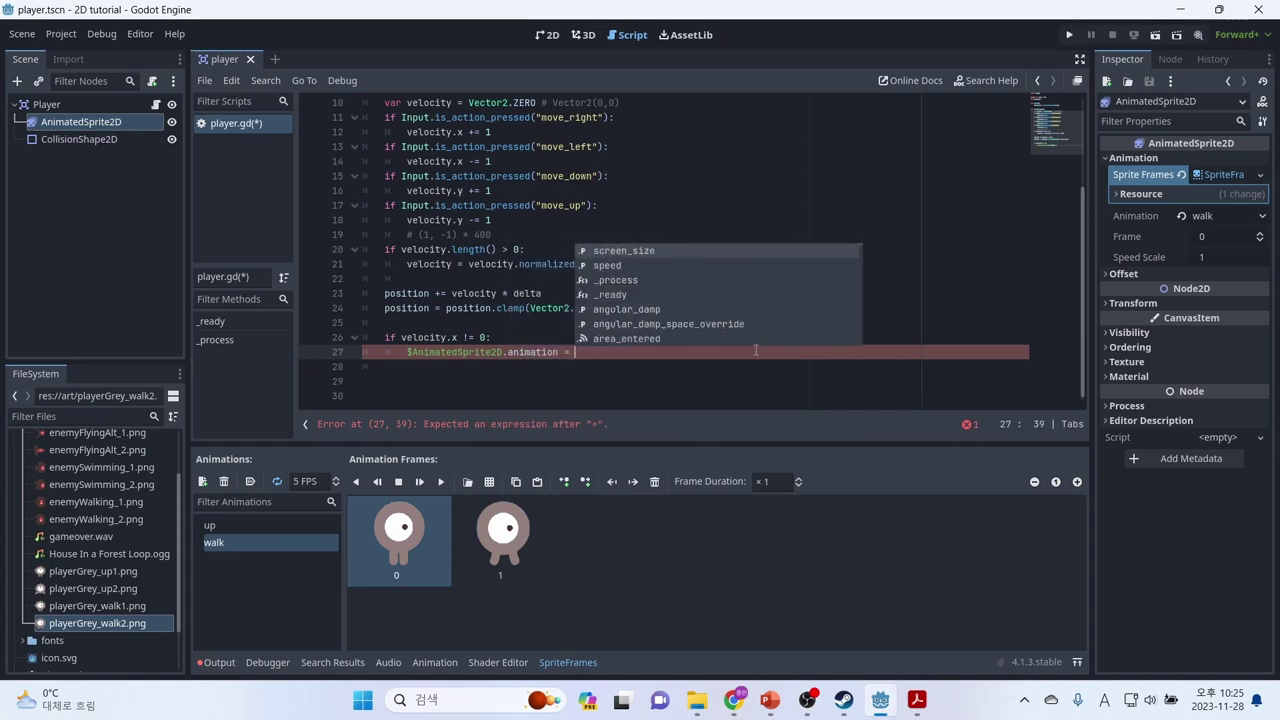
text("walk)
key(Return)
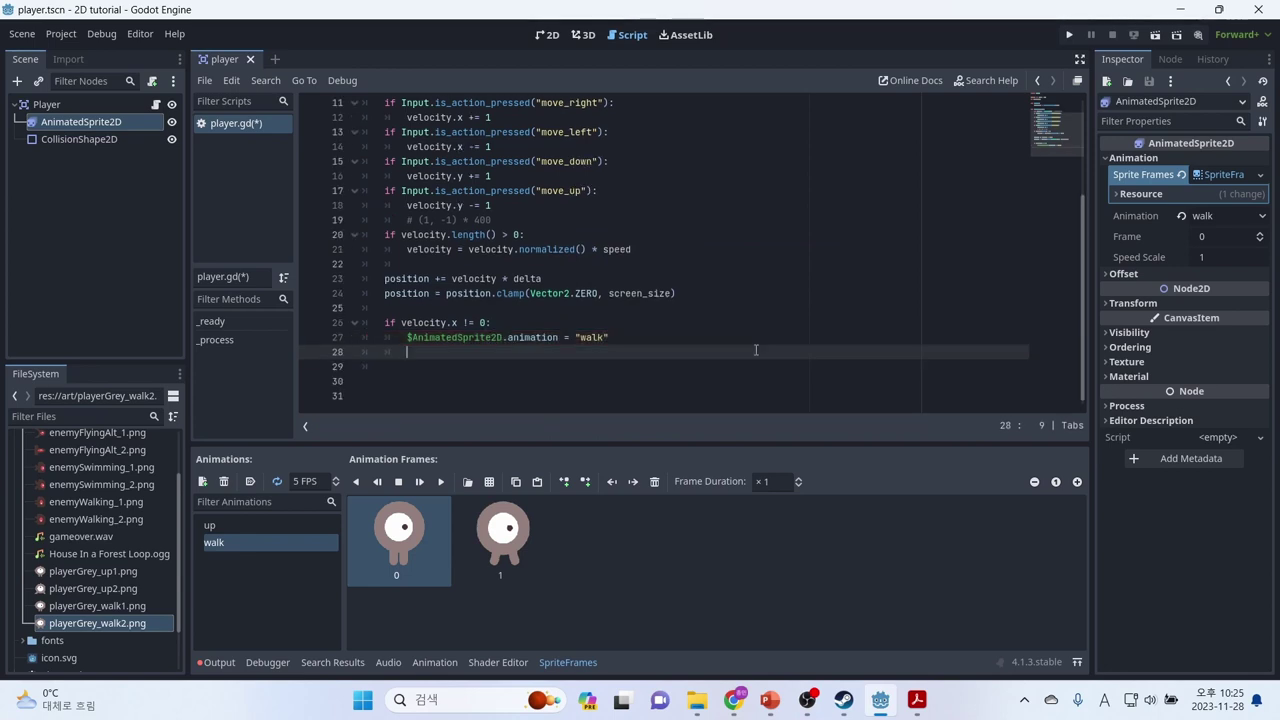
Add $AnimatedSprite2D.flip_v = false inside the if block
text($a)
key(BackSpace)
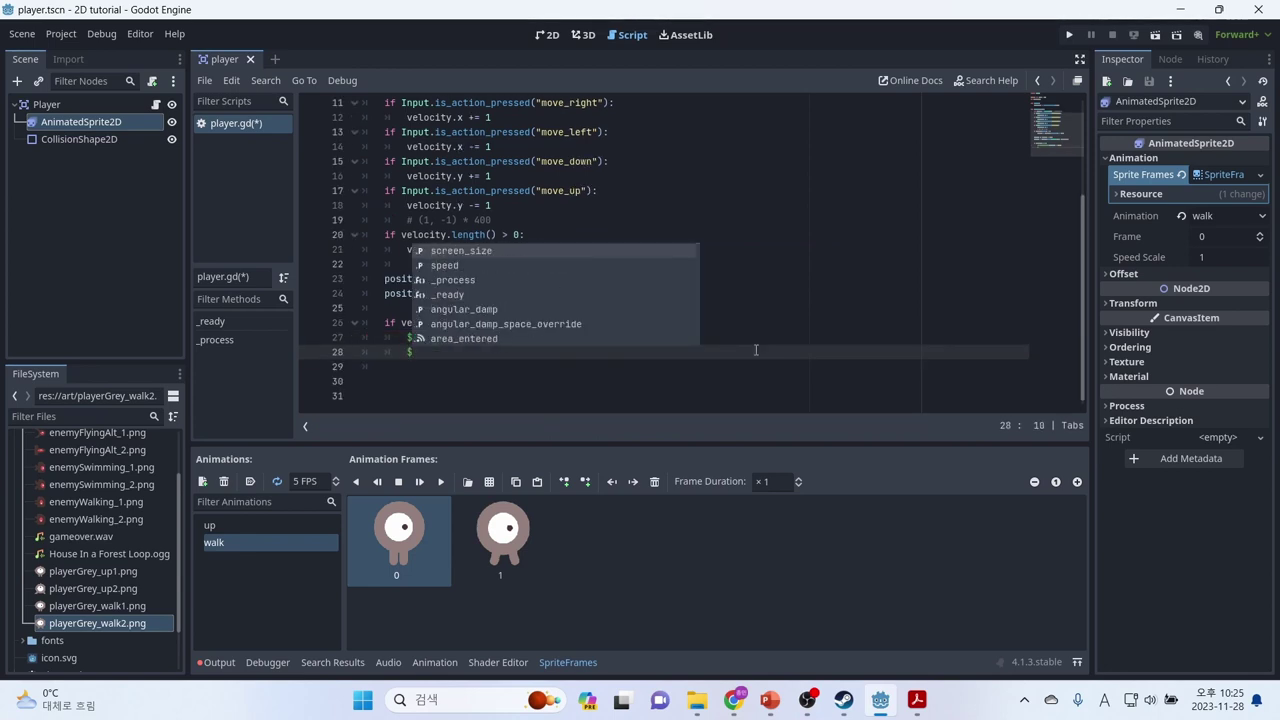
text(Animated)
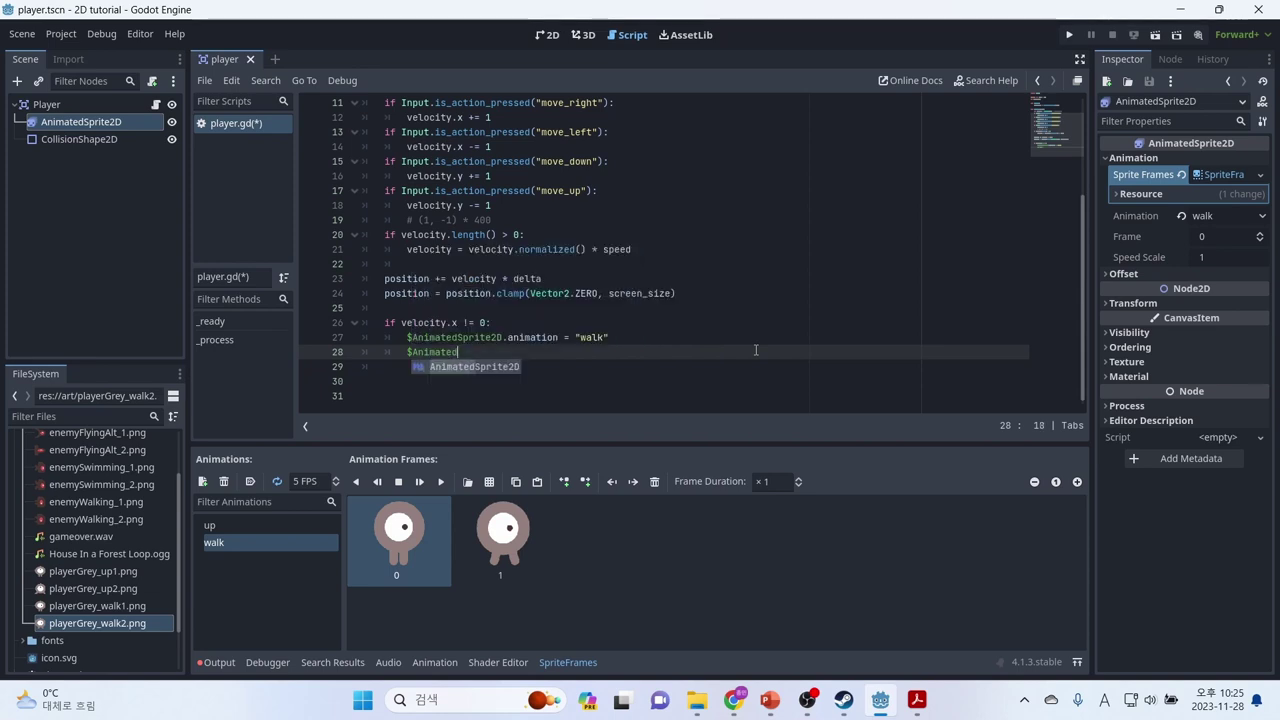
key(Return)
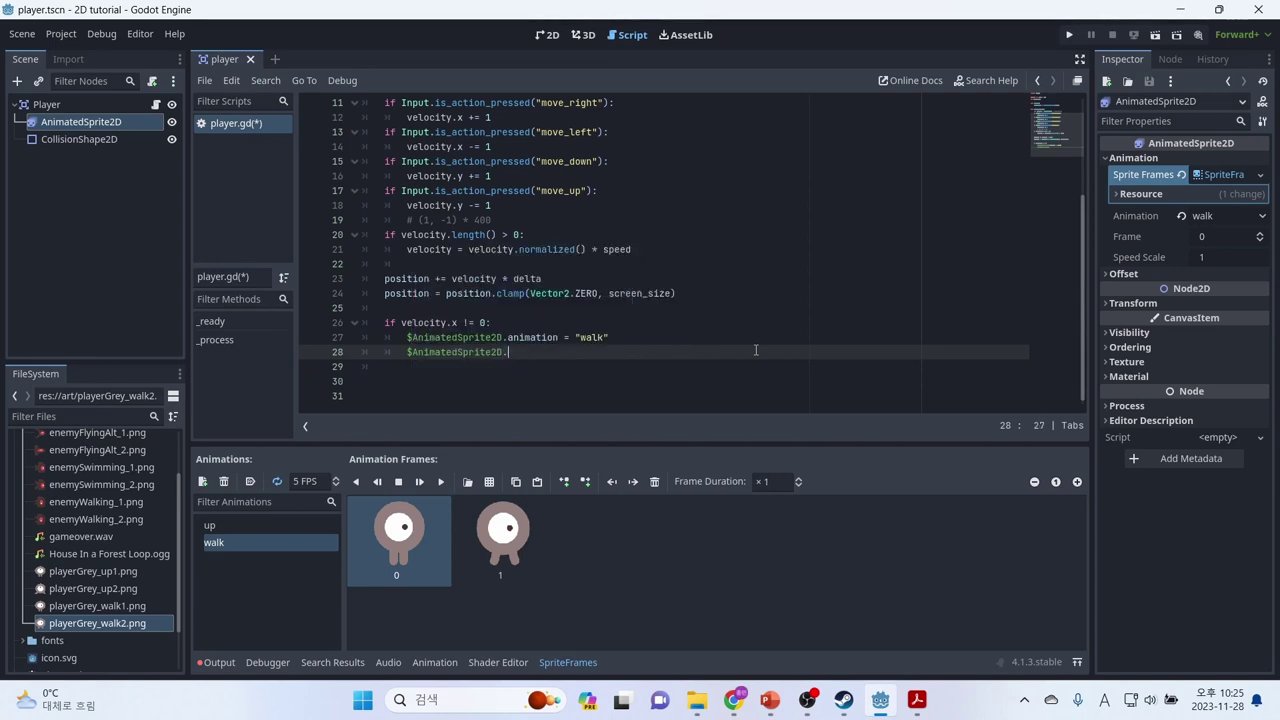
text(.flip_)
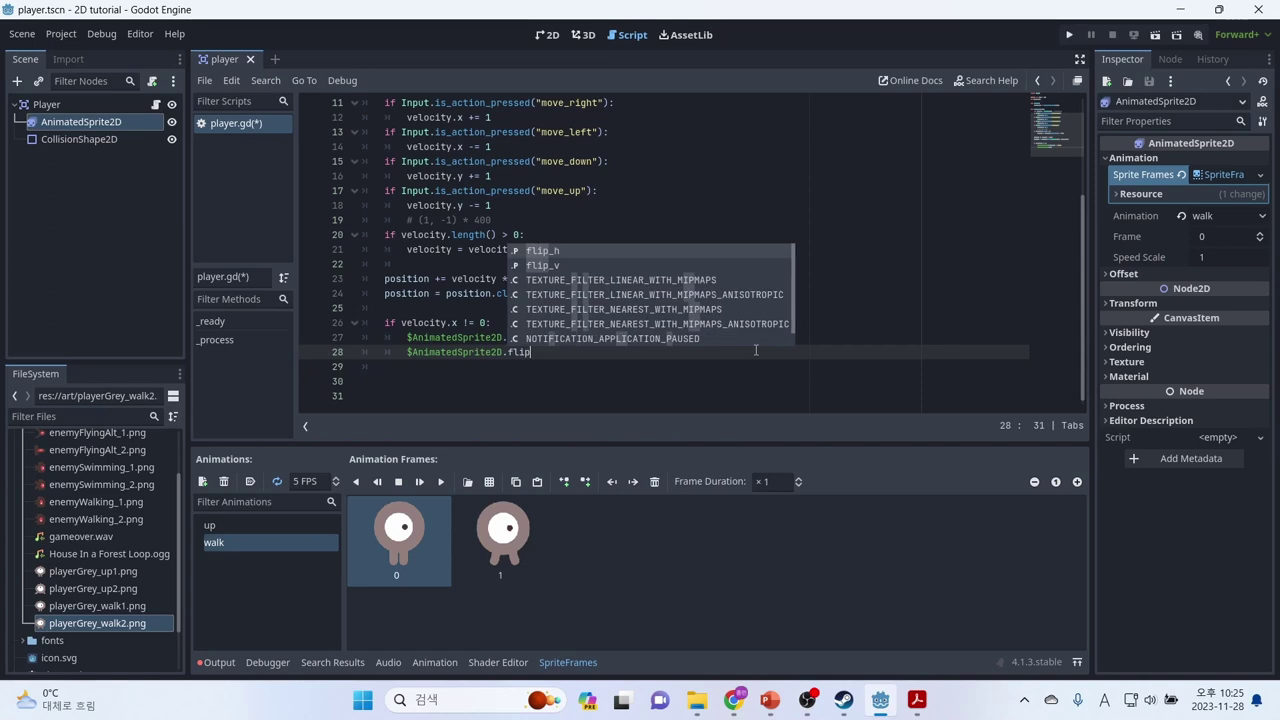
text(v = )
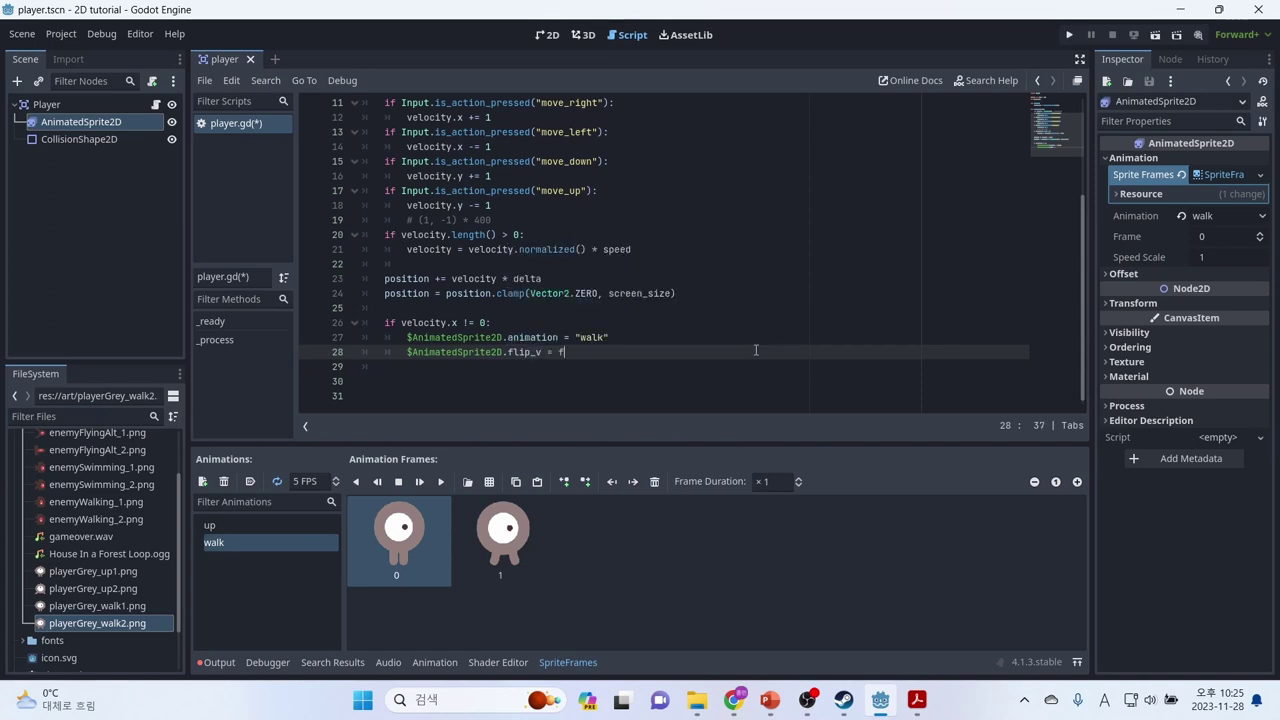
text(false)
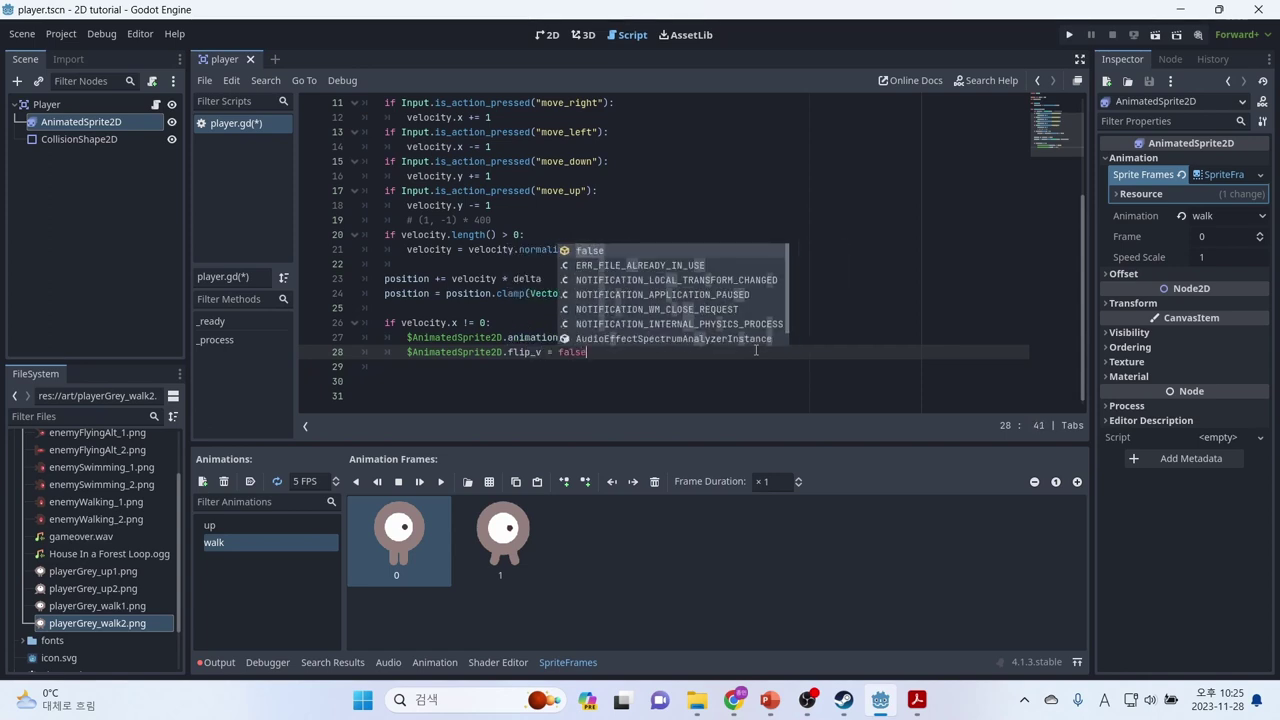
key(Escape)
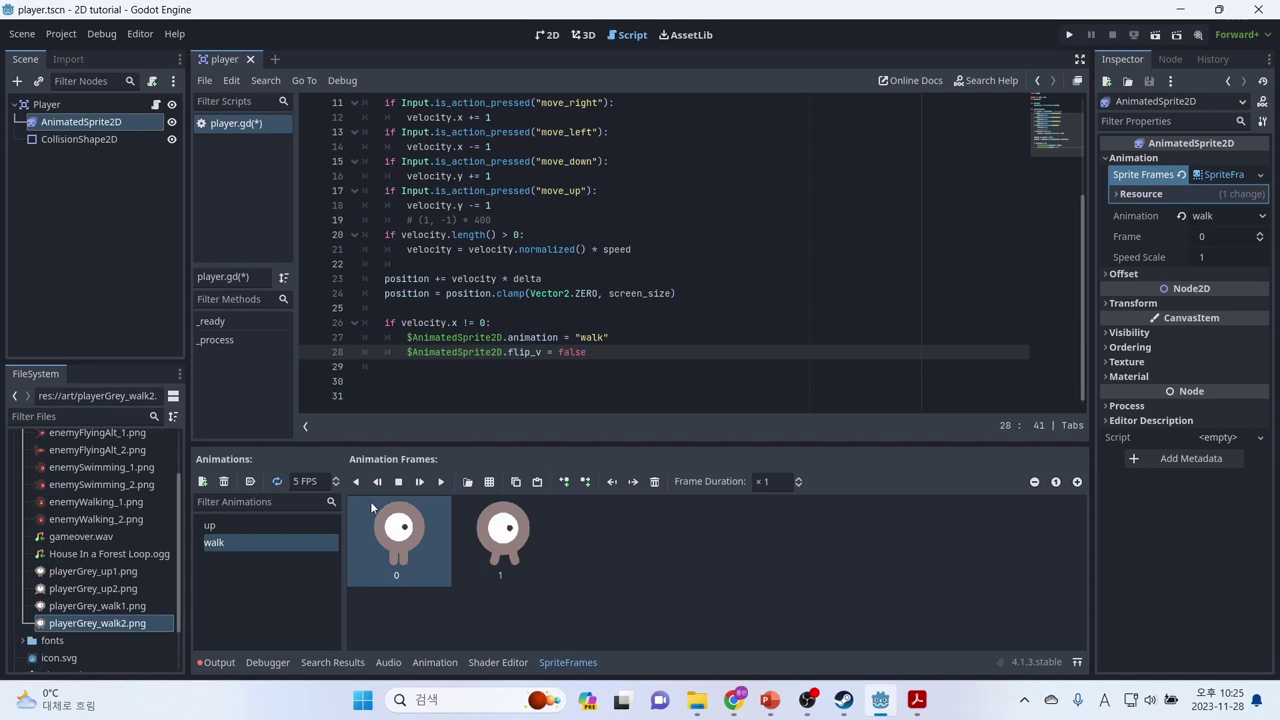
Add $AnimatedSprite2D.flip_h = velocity.x < 0 inside the walk block
click(512, 543)
click(419, 545)
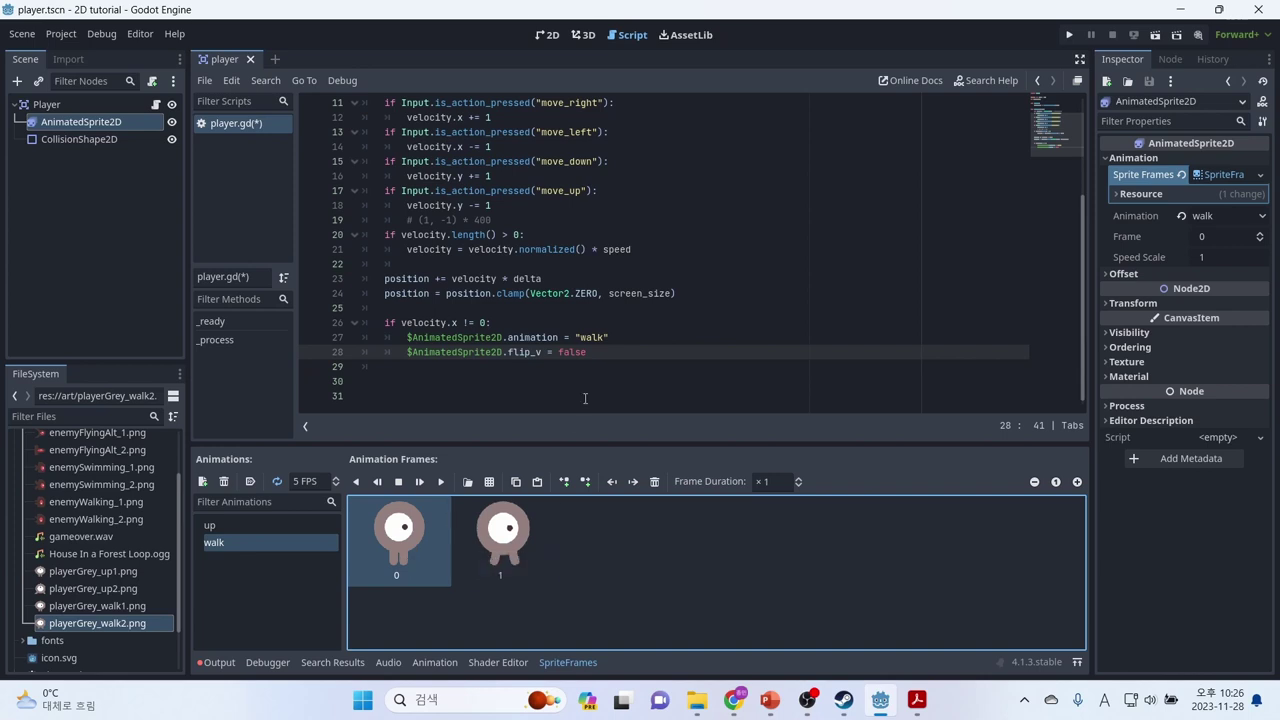
click(637, 348)
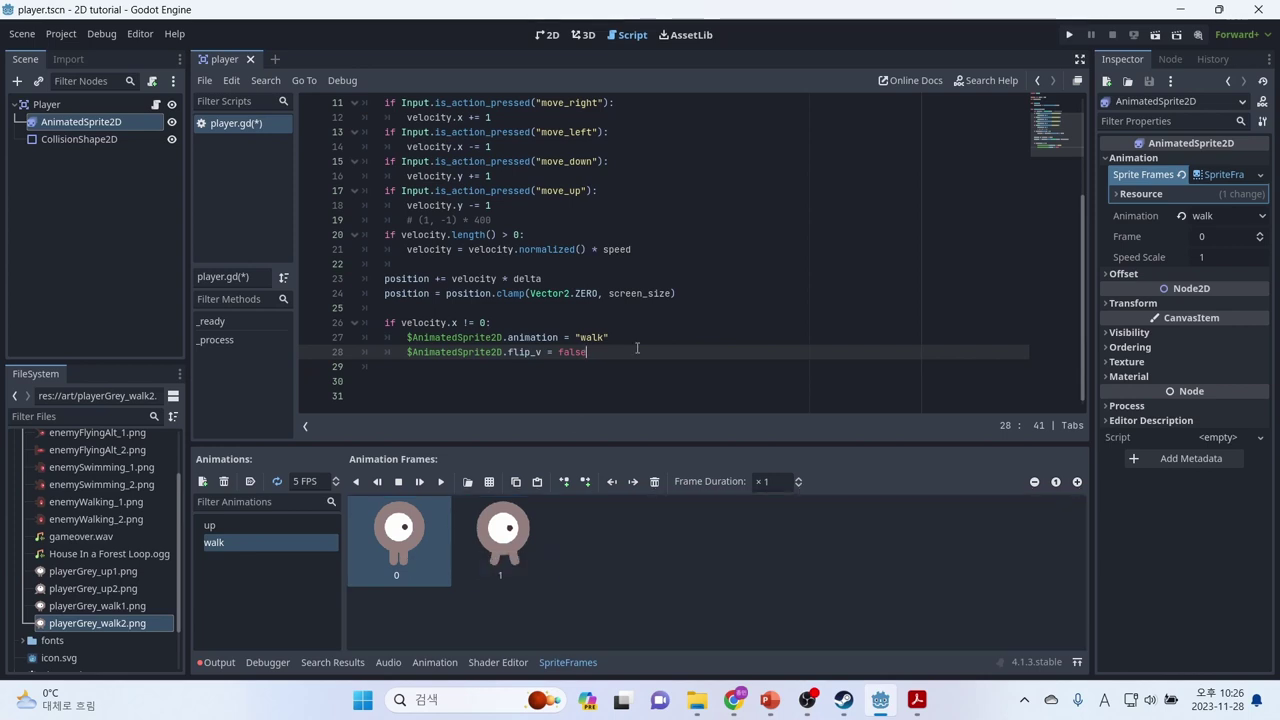
key(Return)
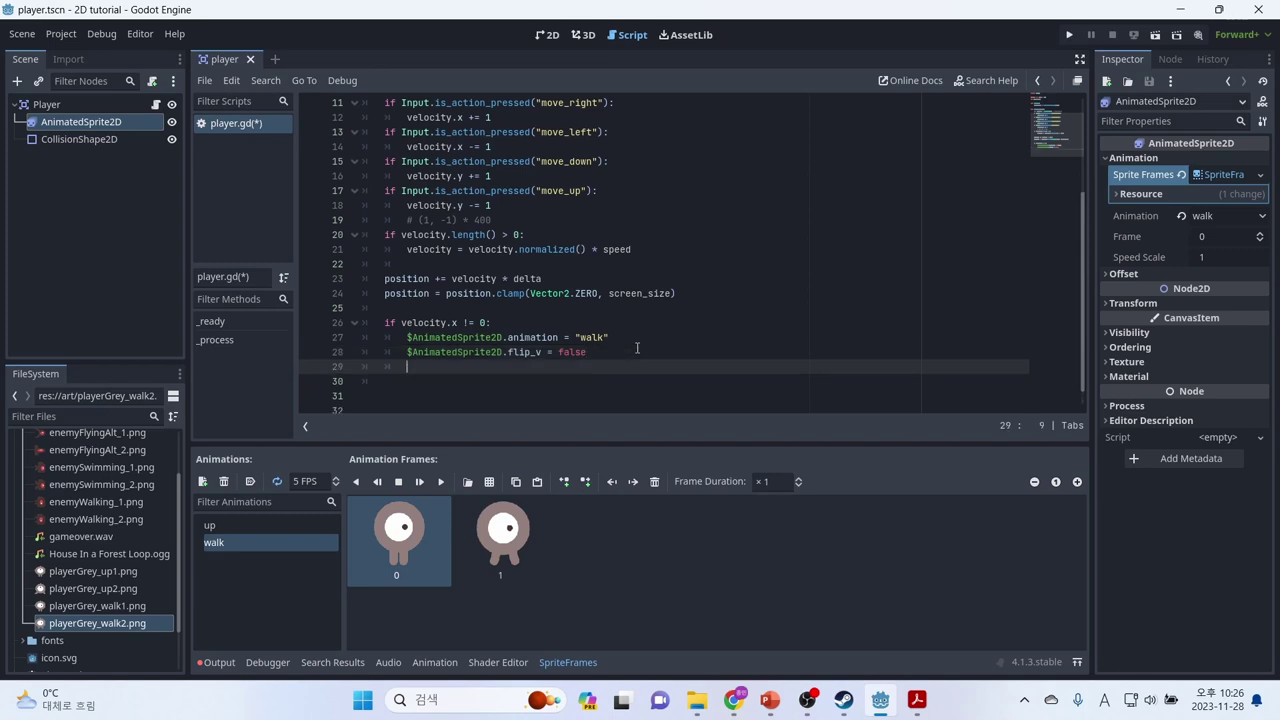
text($an)
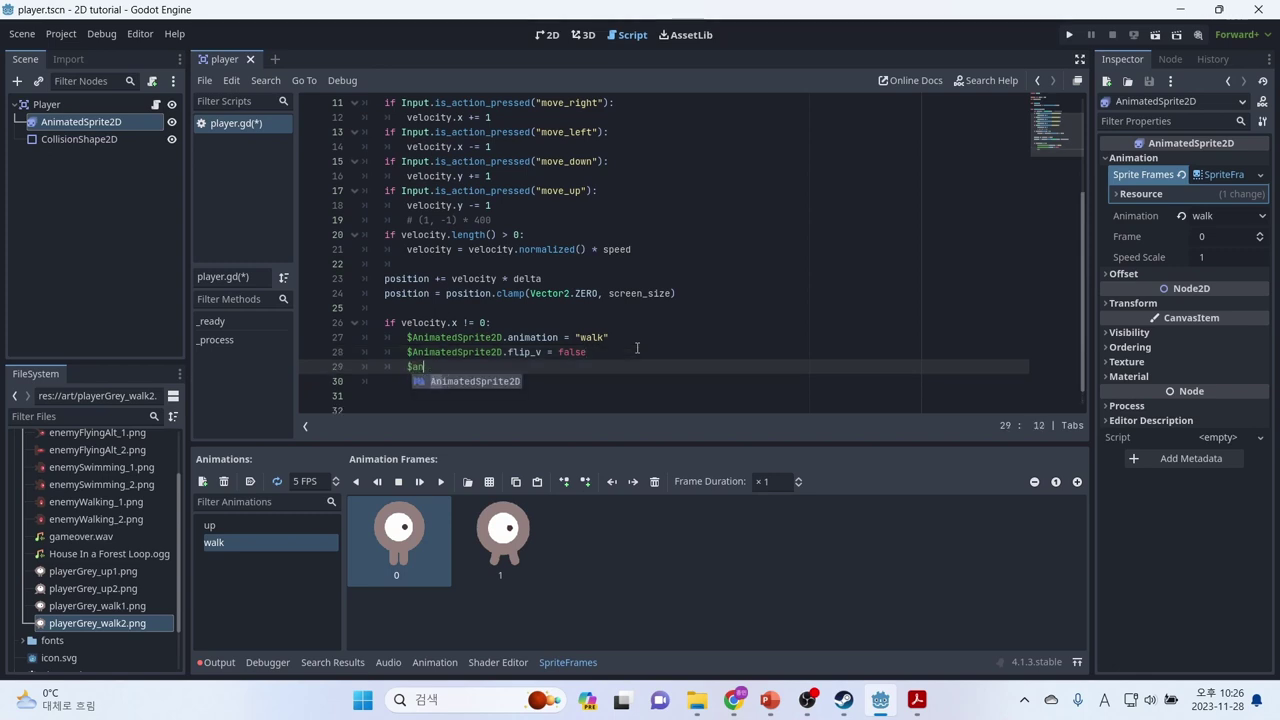
text(Ani)
key(Return)
text(.flip)
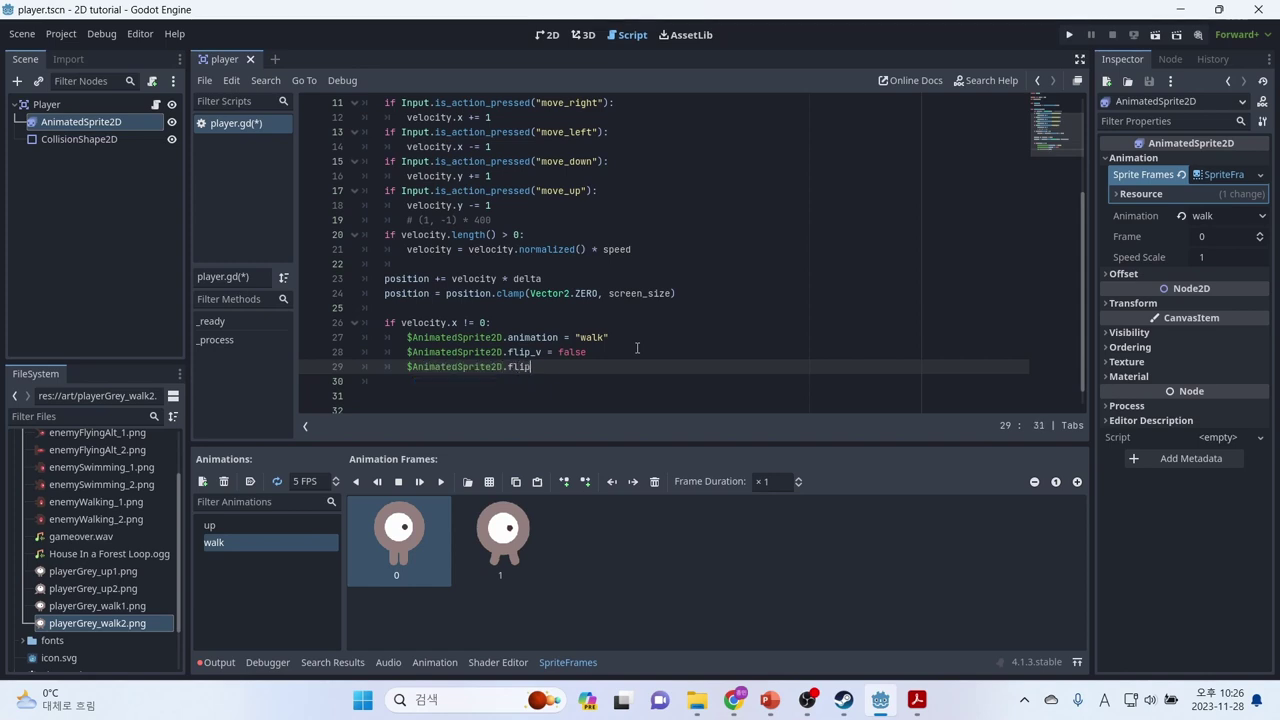
text(_)
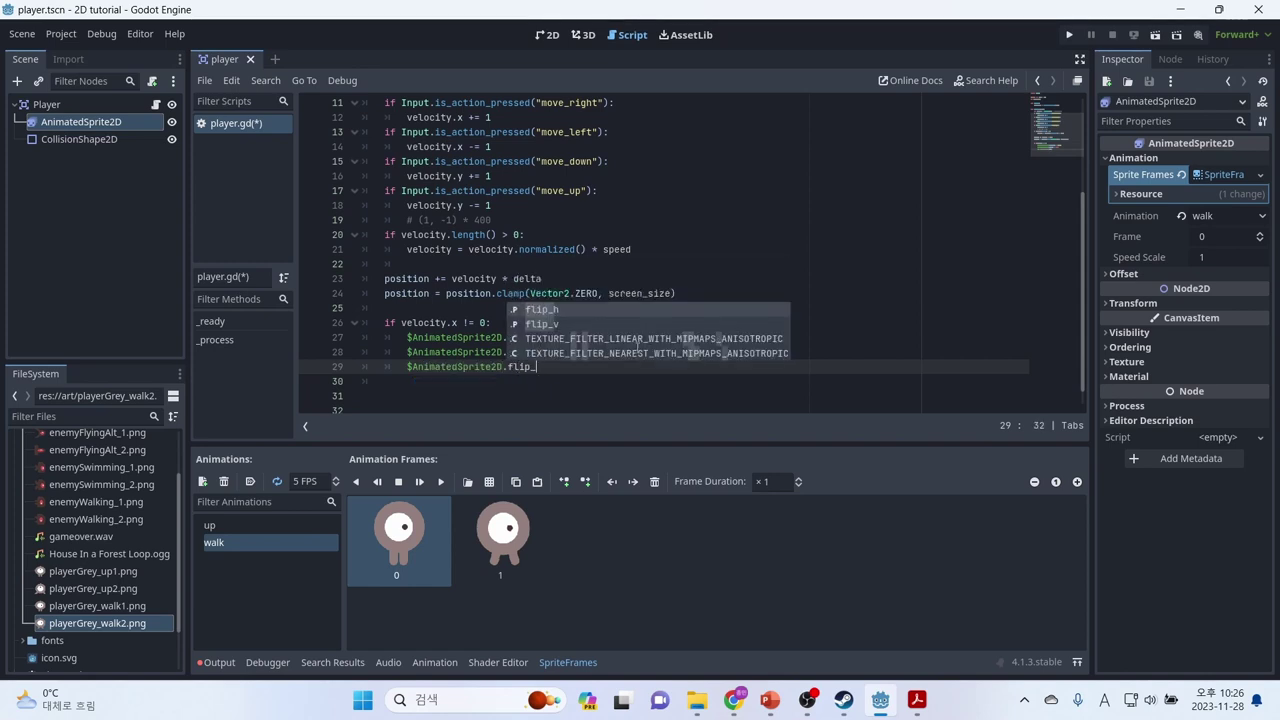
text(h = ve)
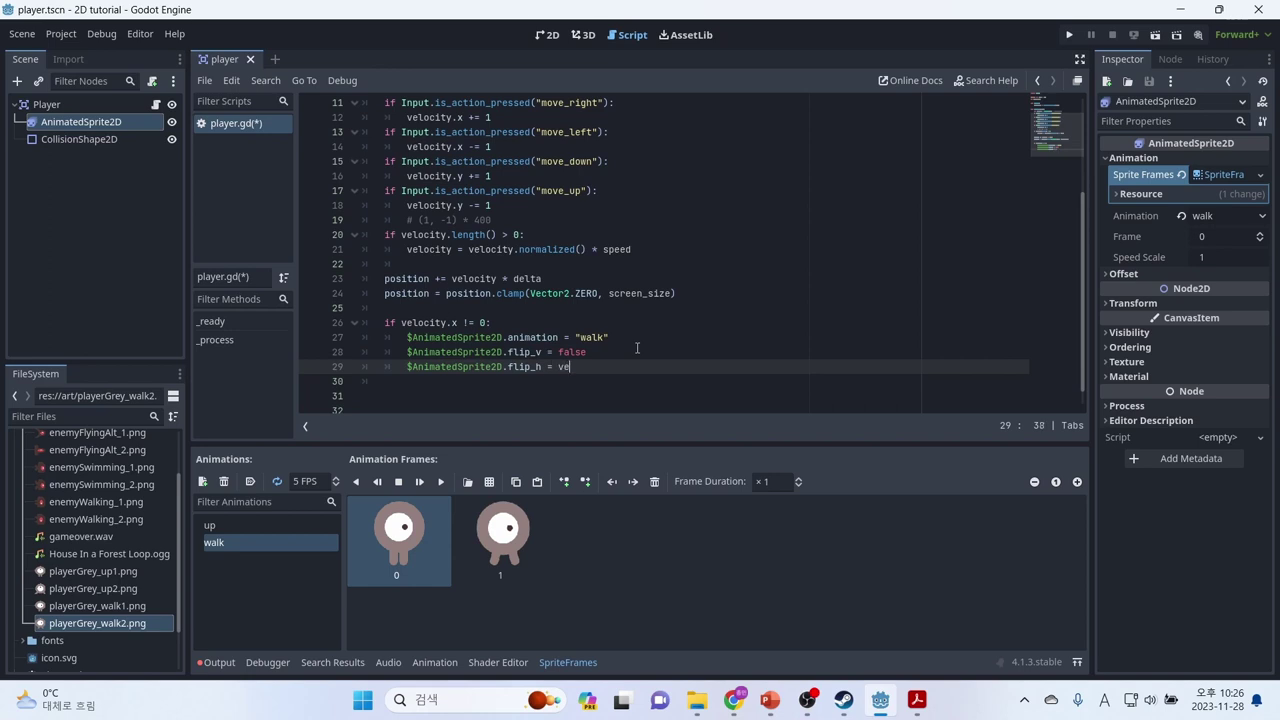
text(locity.)
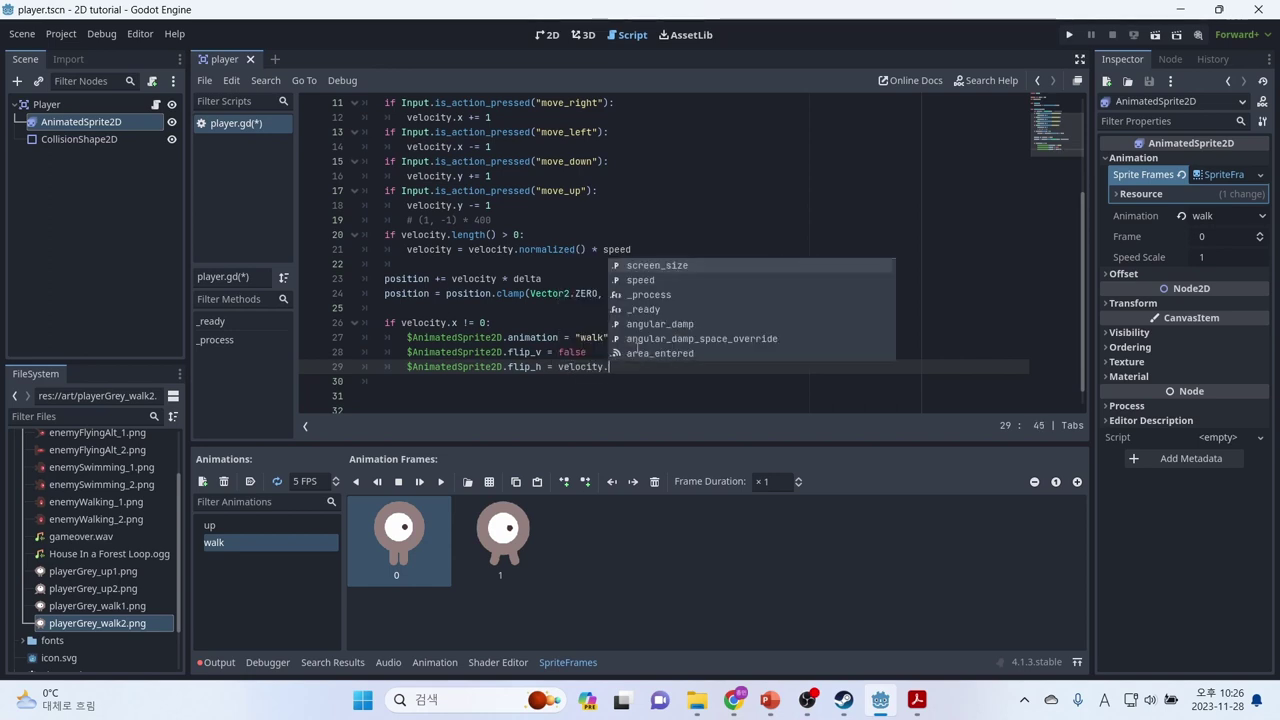
text(x < )
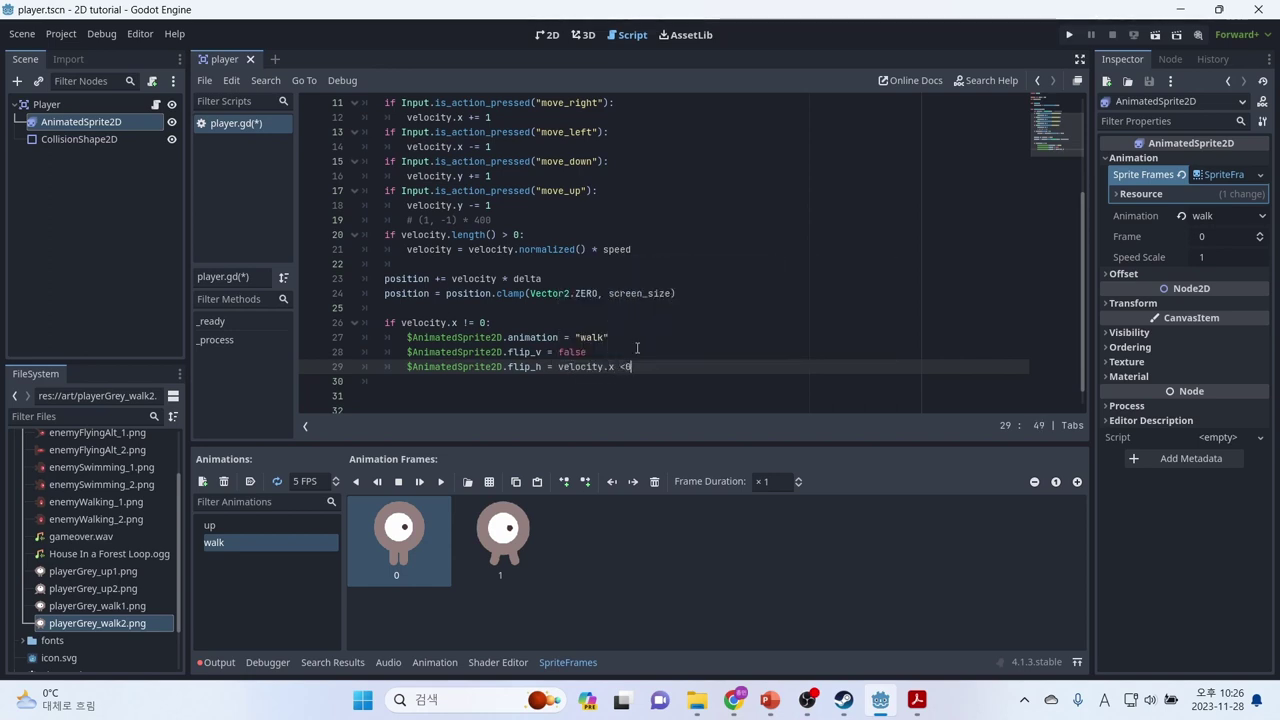
text(0)
Review the velocity.x < 0 comparison on line 29 and the walk animation frames
drag(645, 367, 558, 368)
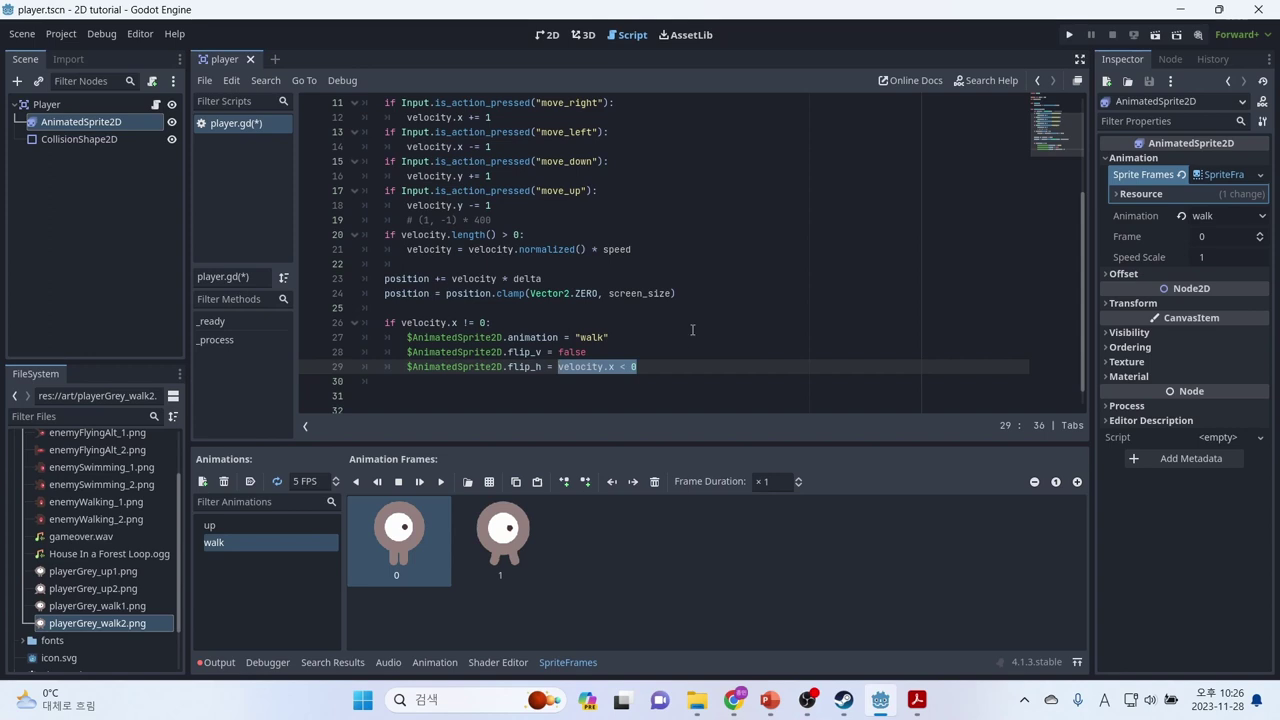
click(661, 372)
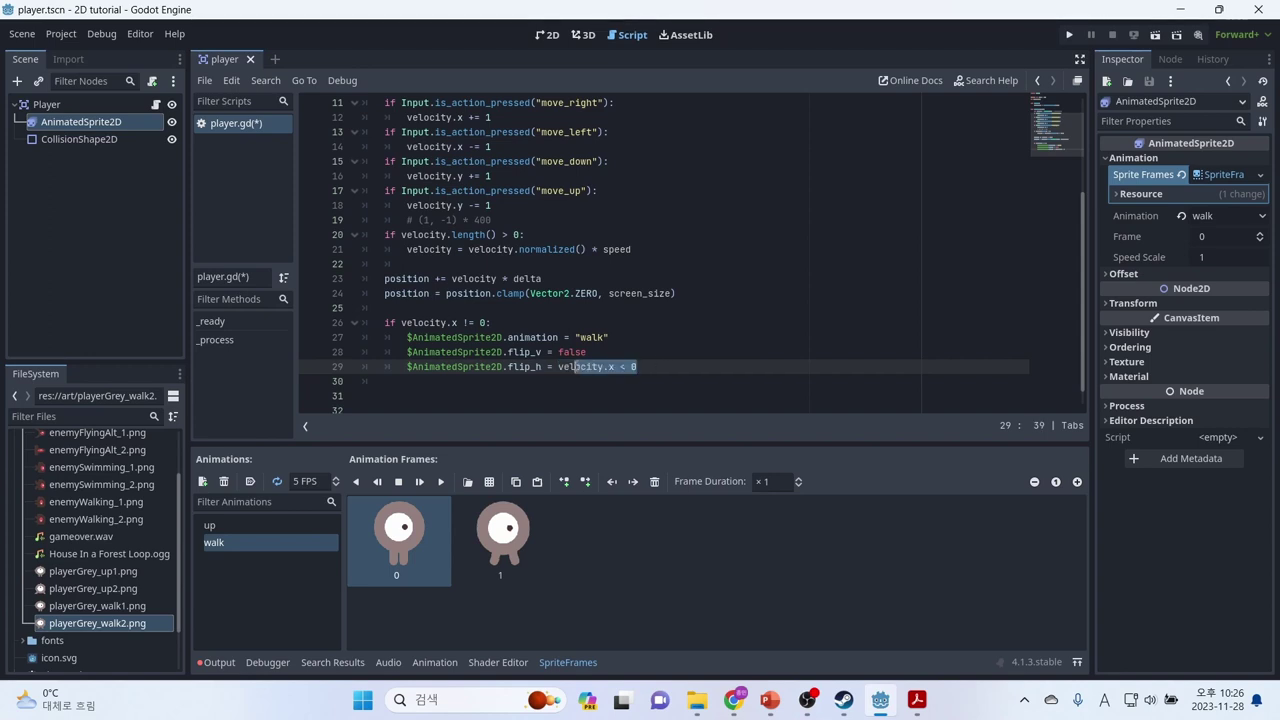
click(660, 367)
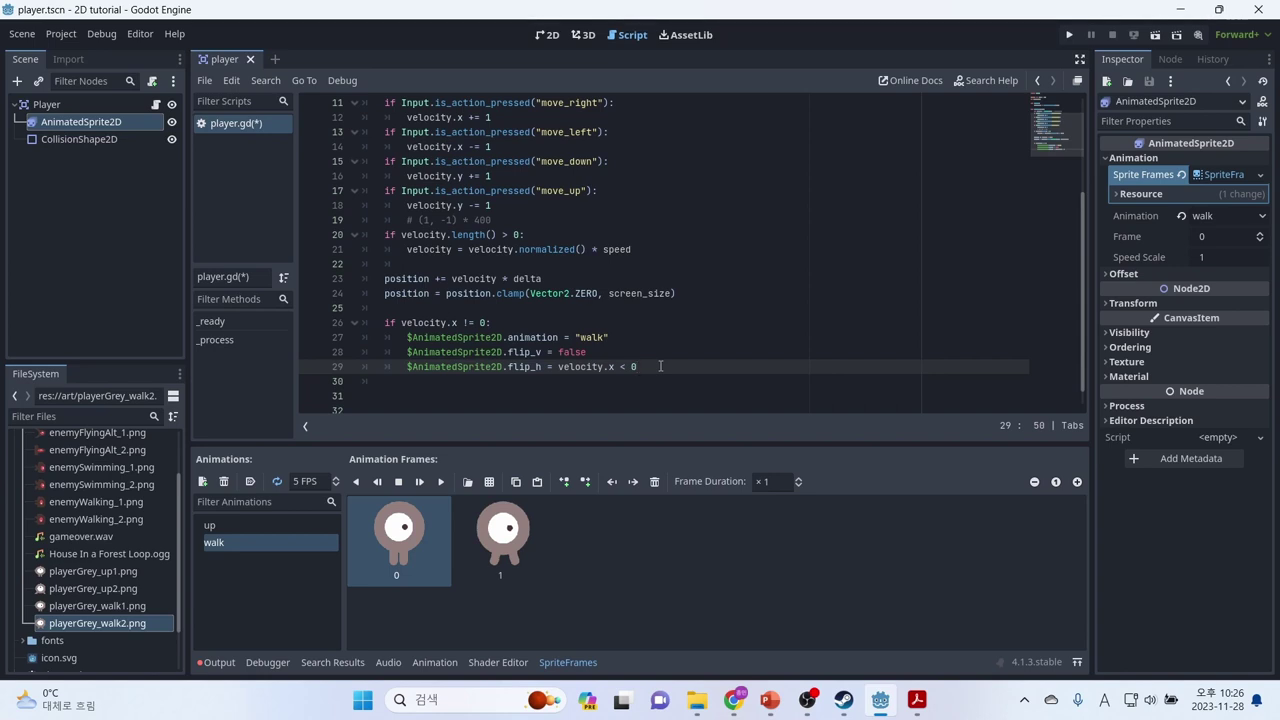
click(410, 538)
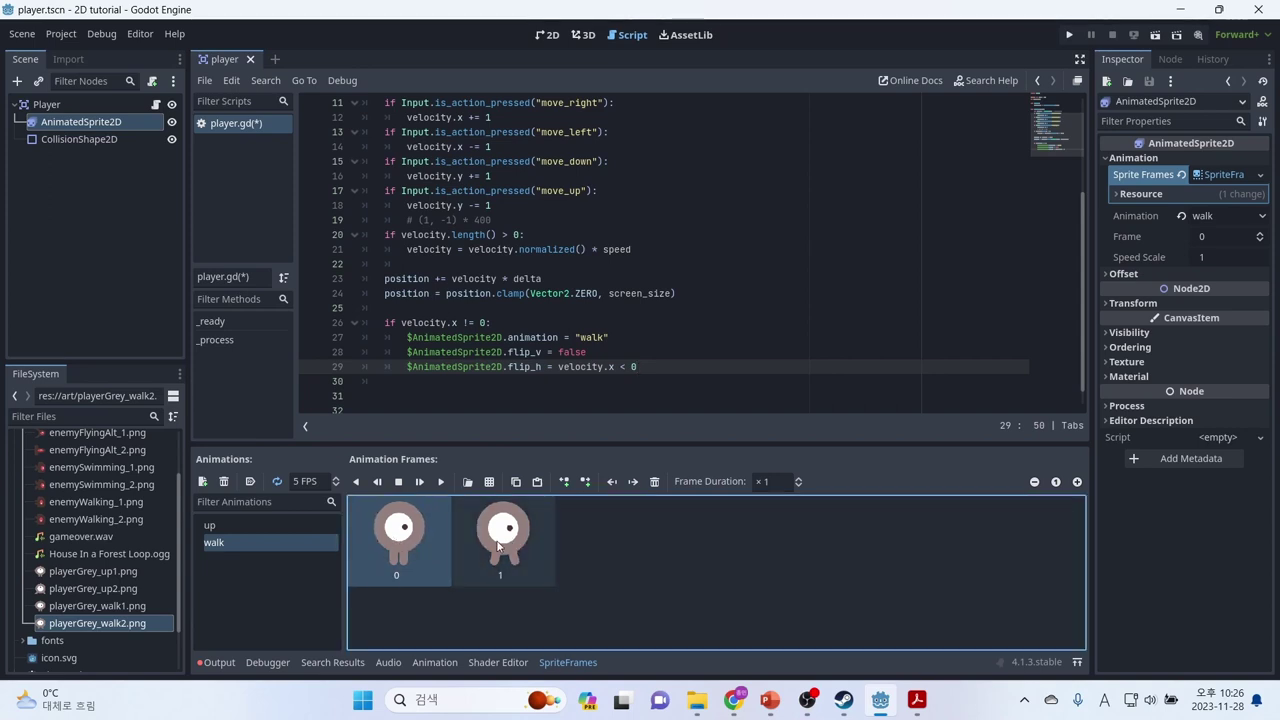
Add an elif velocity.y != 0: branch that sets $AnimatedSprite2D.animation to "up"
click(665, 375)
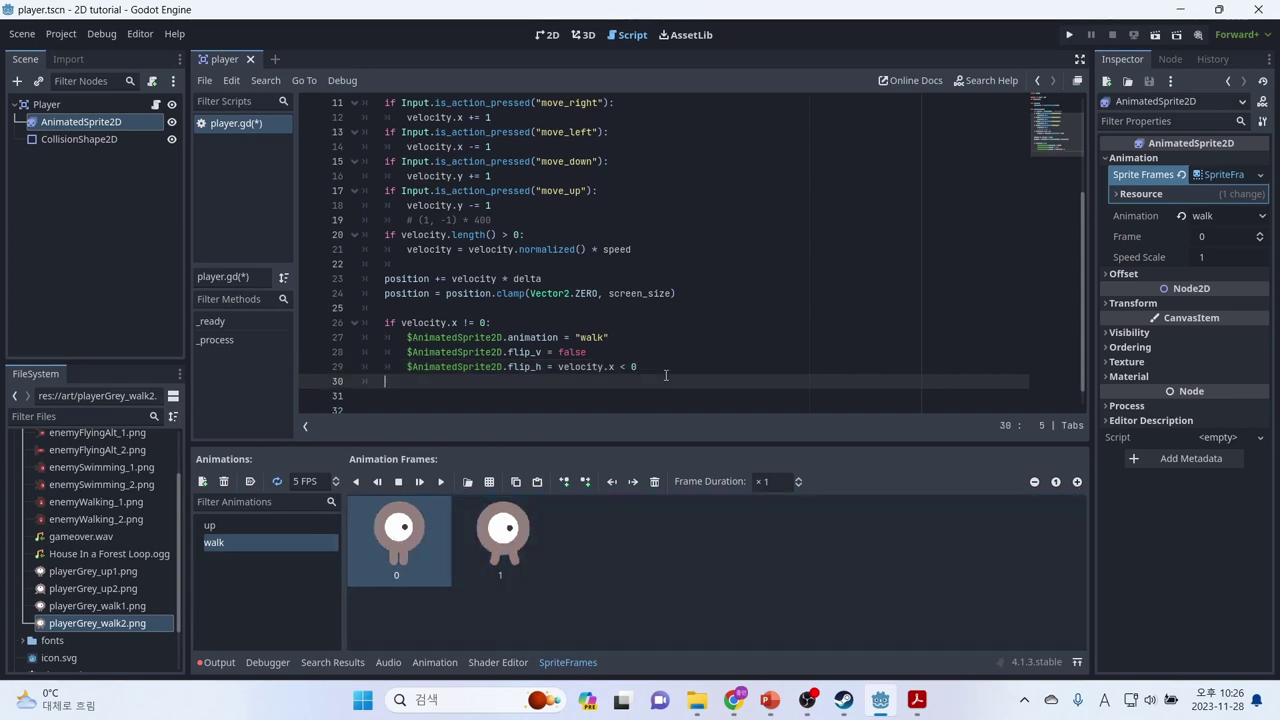
text(iel)
text(if veloci)
text(ty.y !)
text(=)
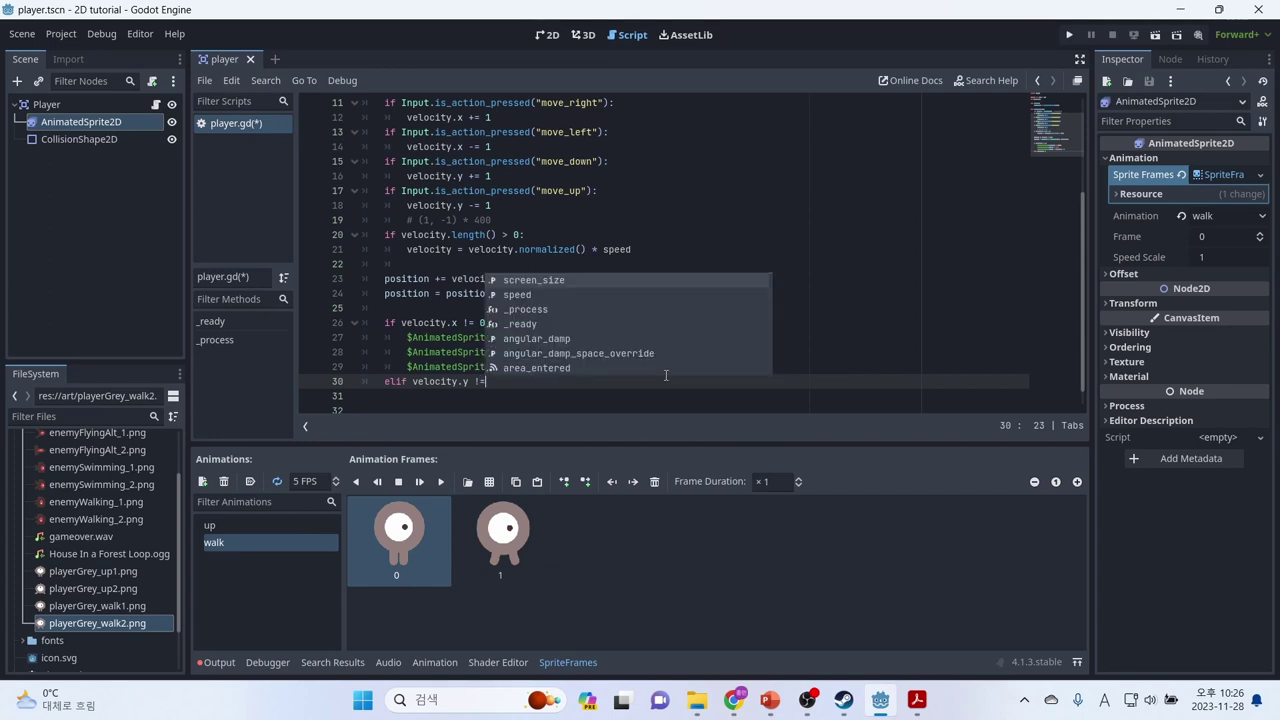
text( 0:)
click(218, 526)
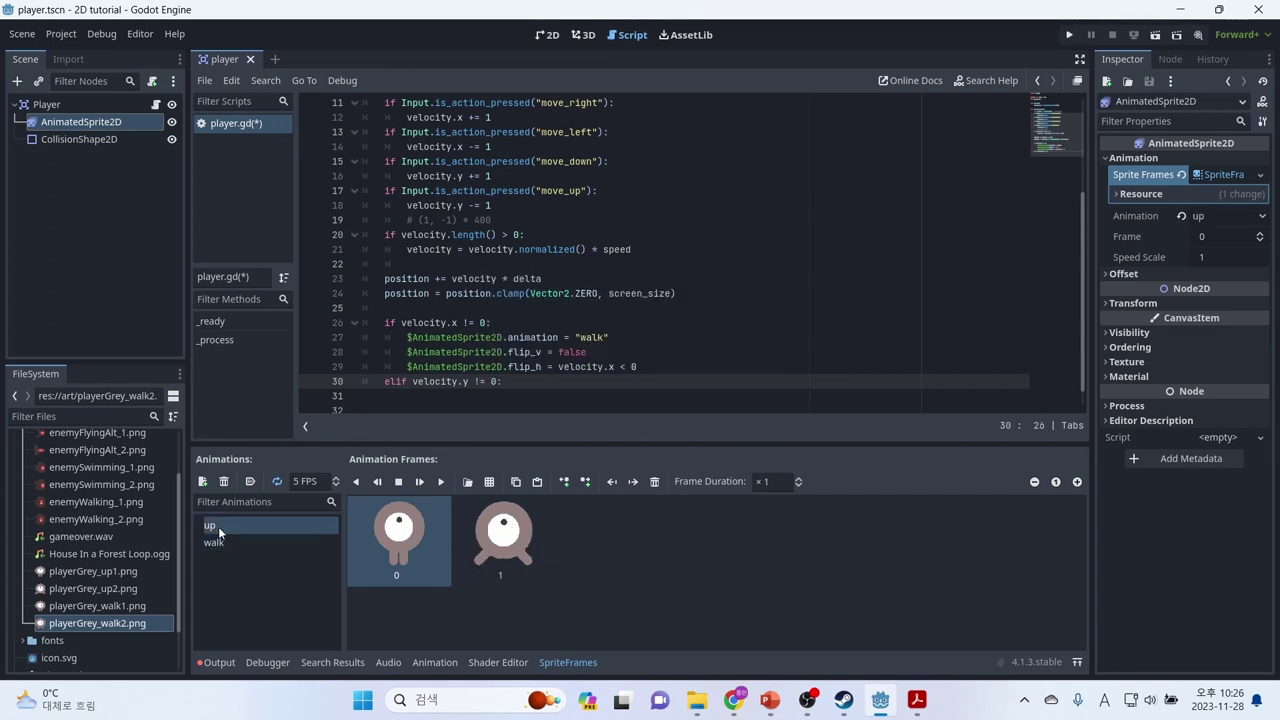
key(Return)
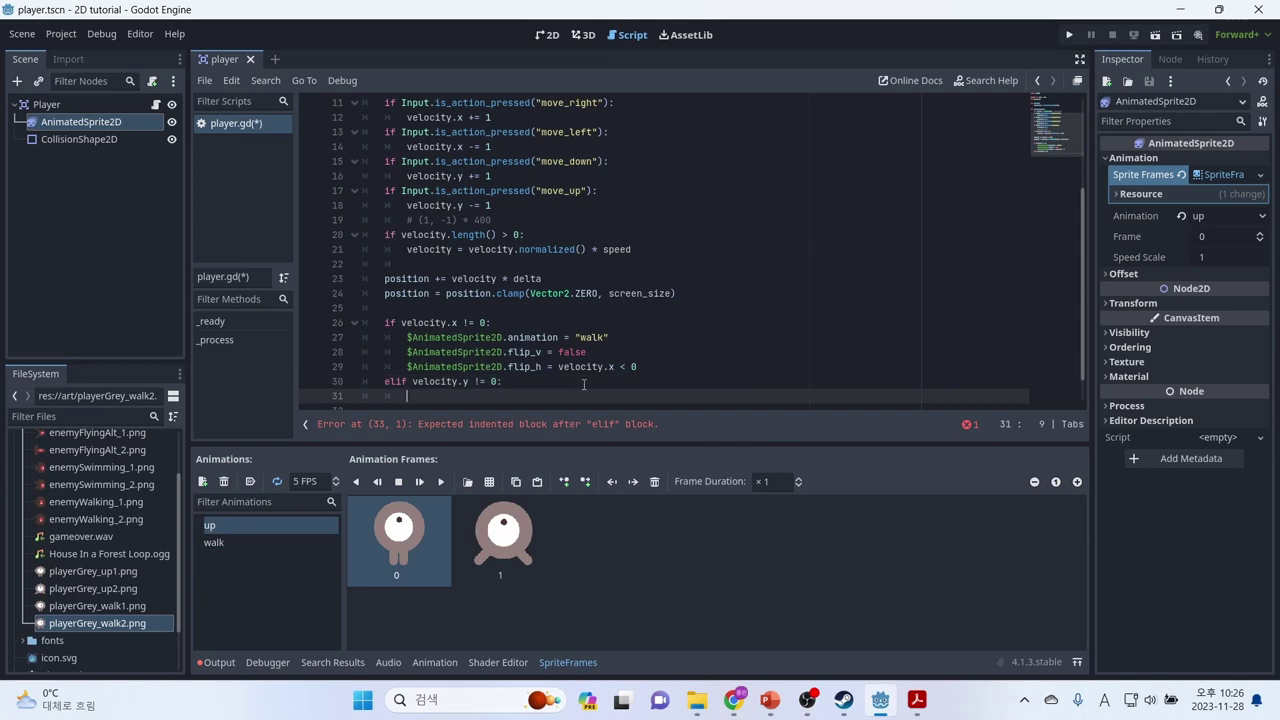
text($Anmi)
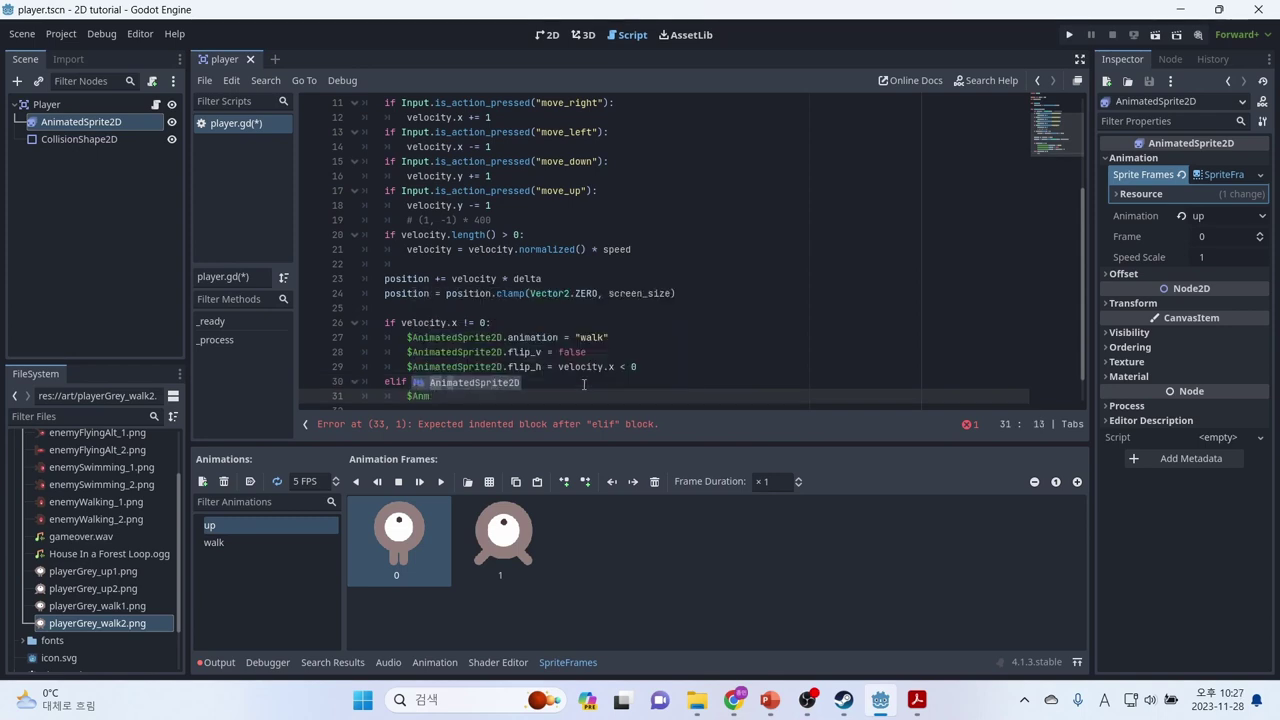
key(Return)
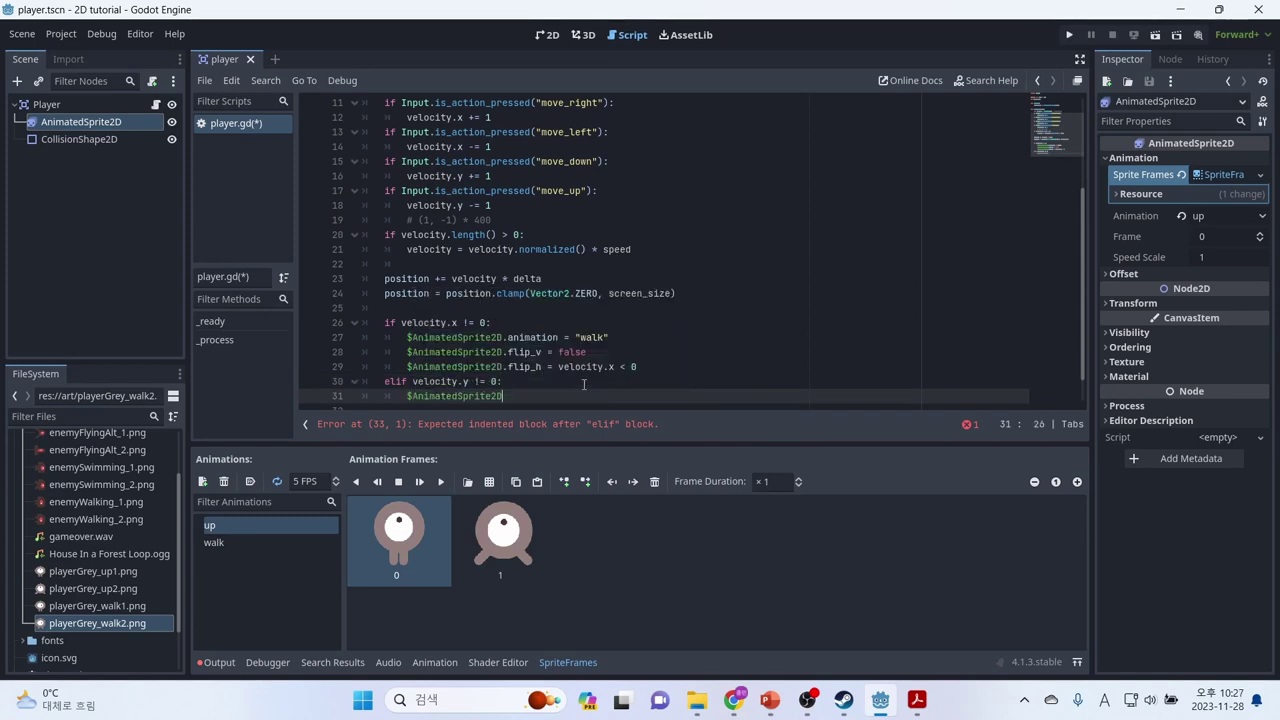
text(im)
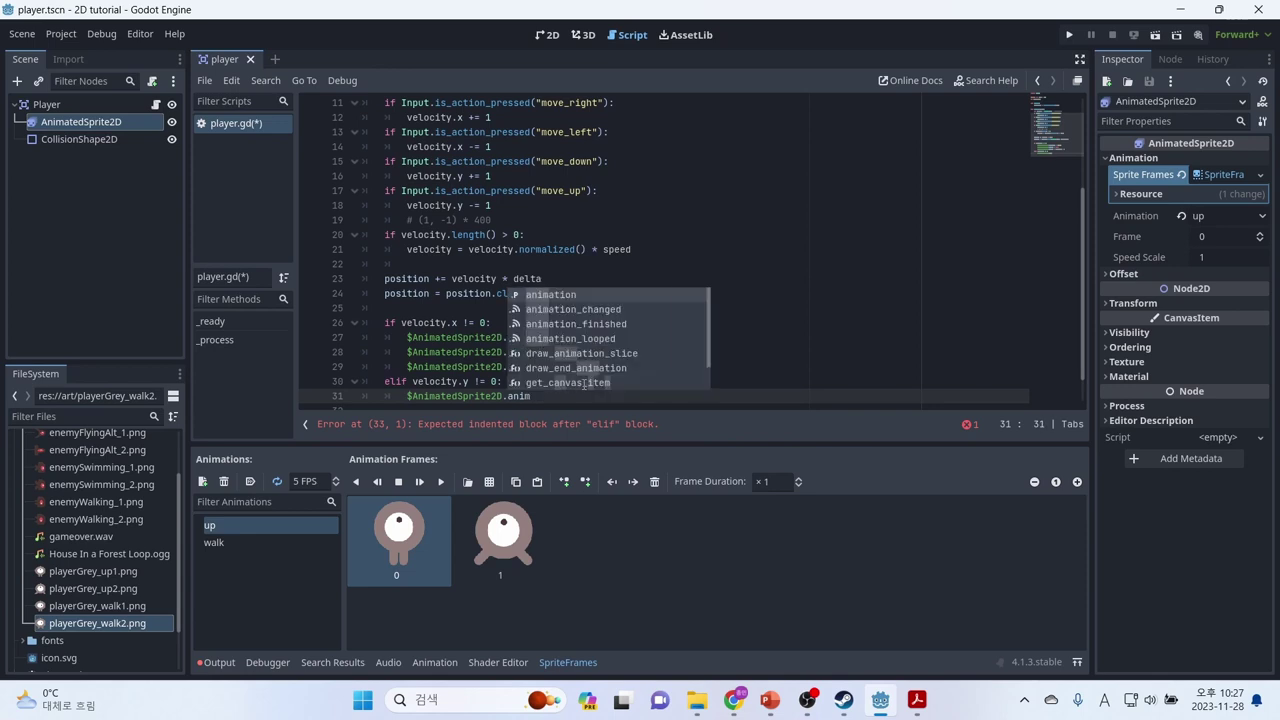
text(ation )
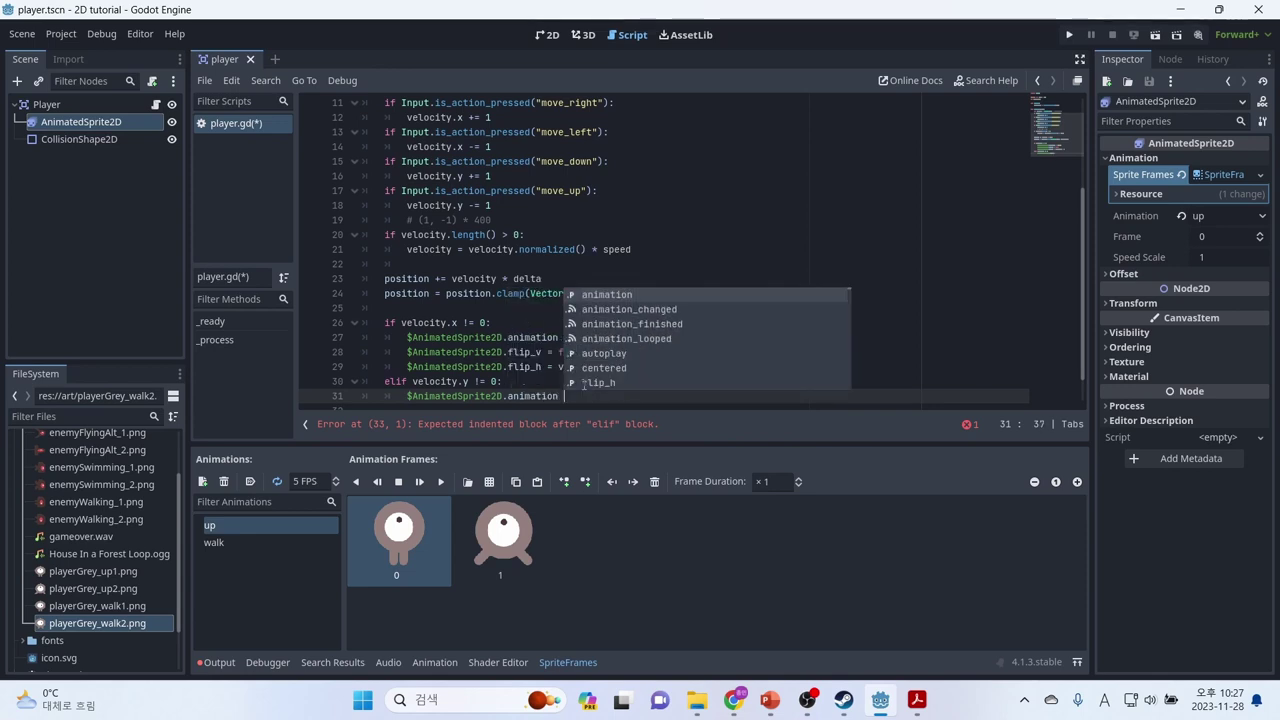
text(=)
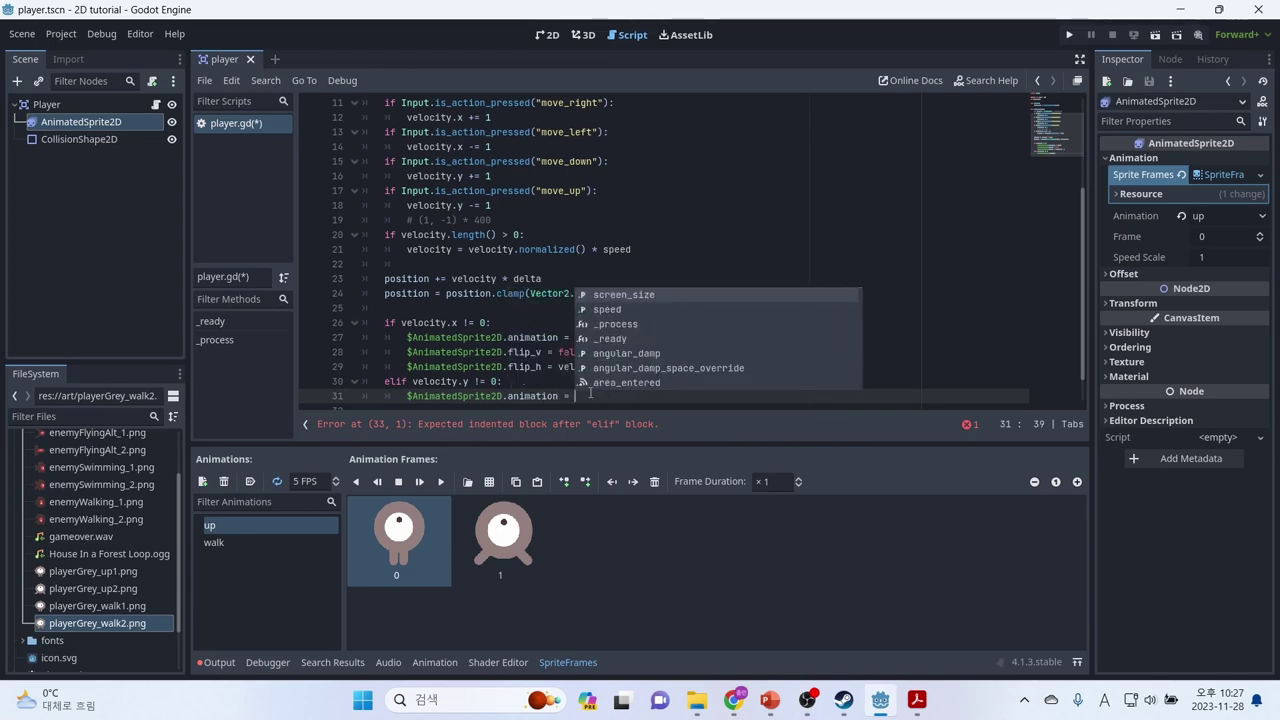
click(592, 407)
click(597, 398)
text("up)
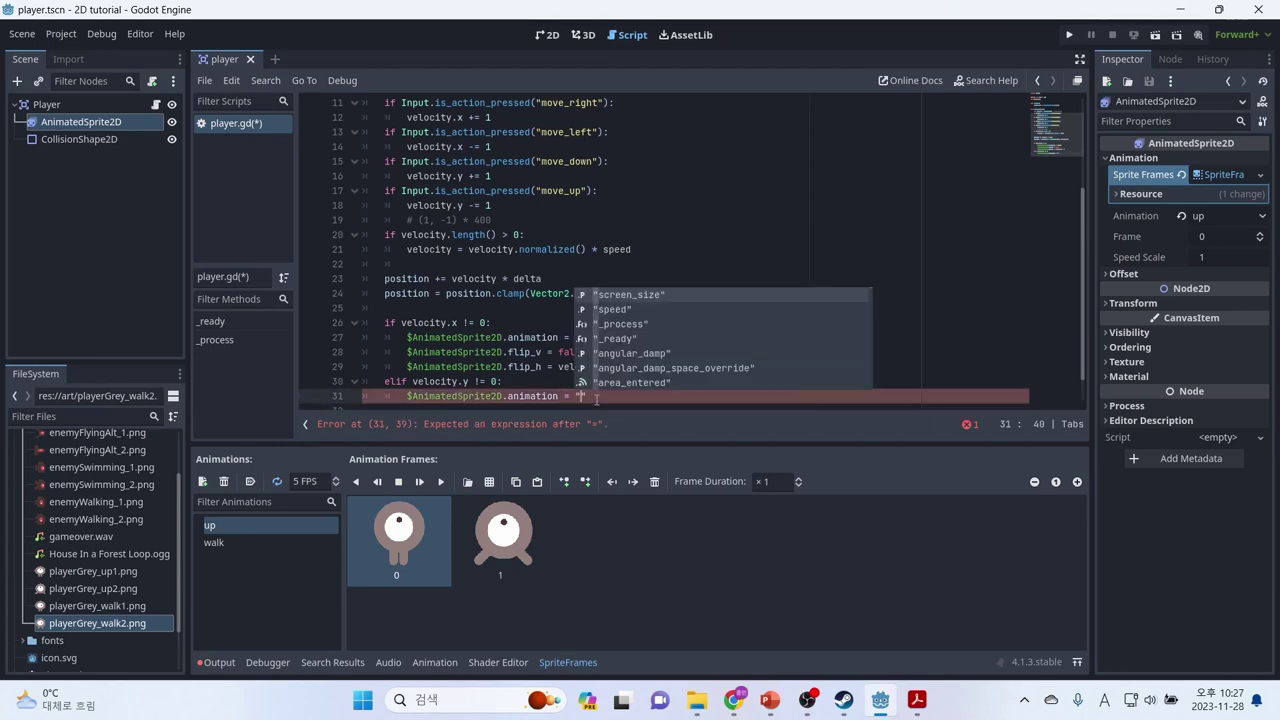
text(")
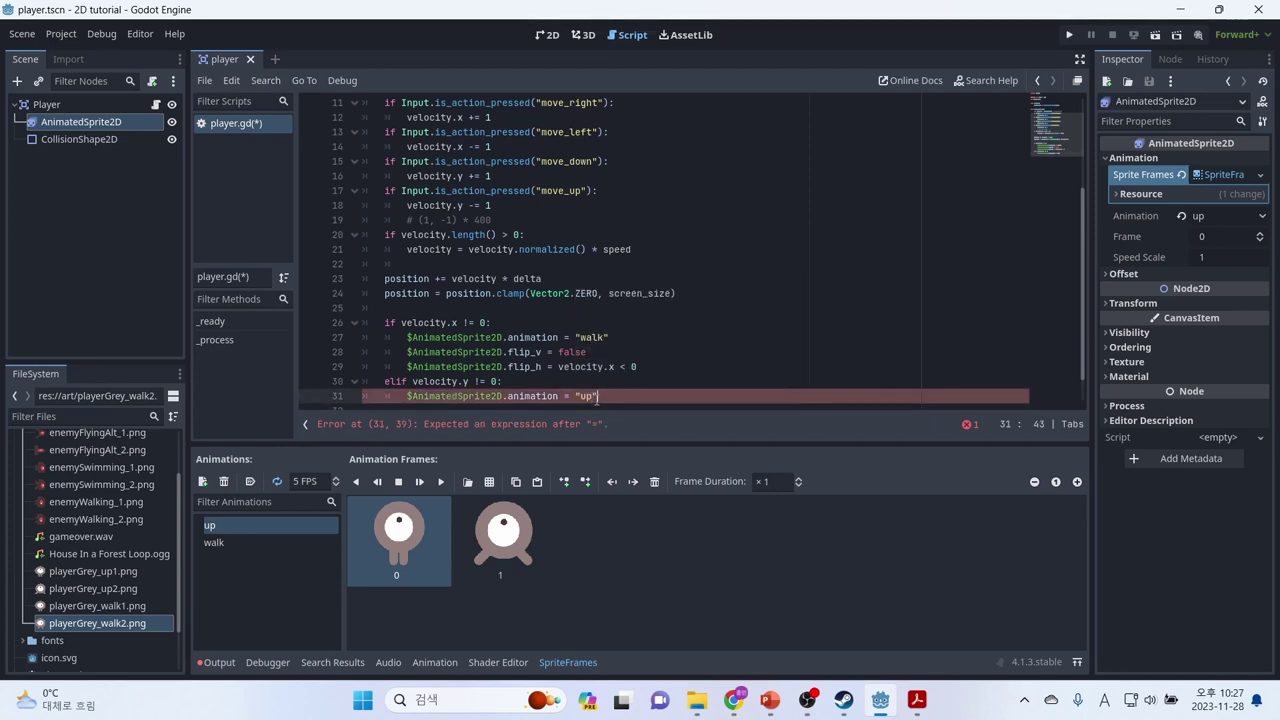
Add $AnimatedSprite2D.flip_v = velocity.y > 0 under the "up" assignment
key(Return)
text(Ani)
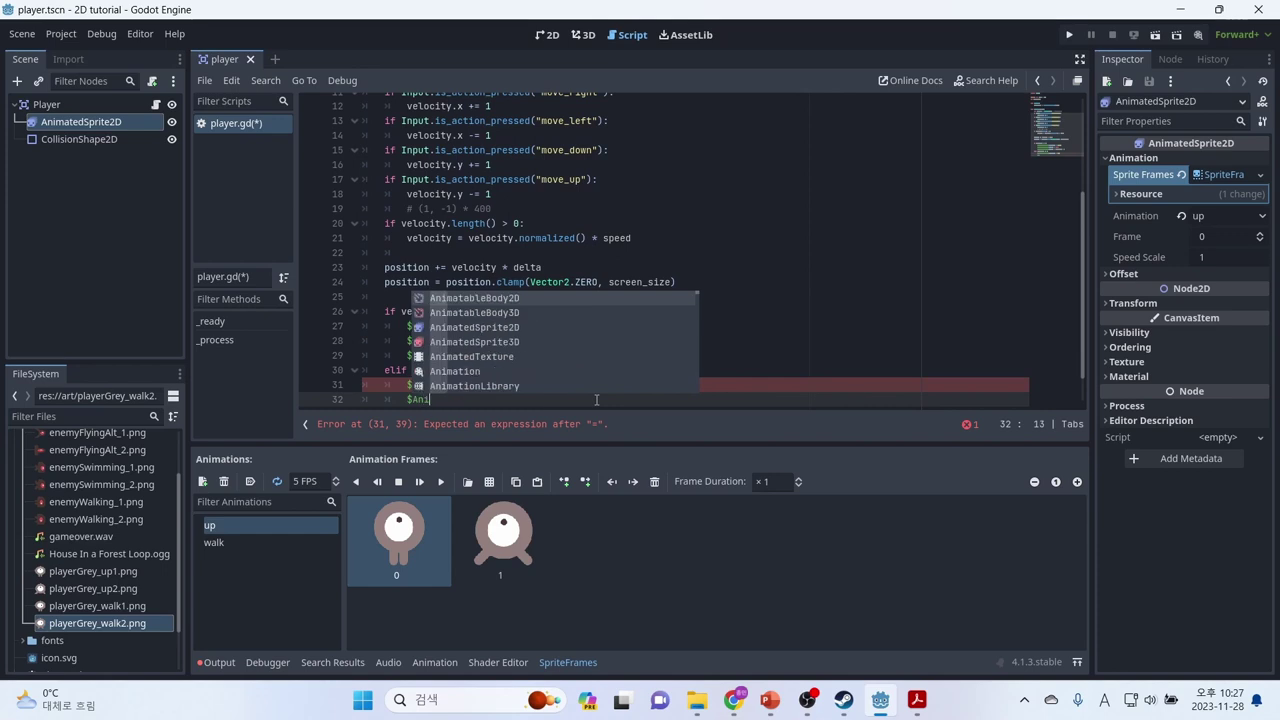
key(Return)
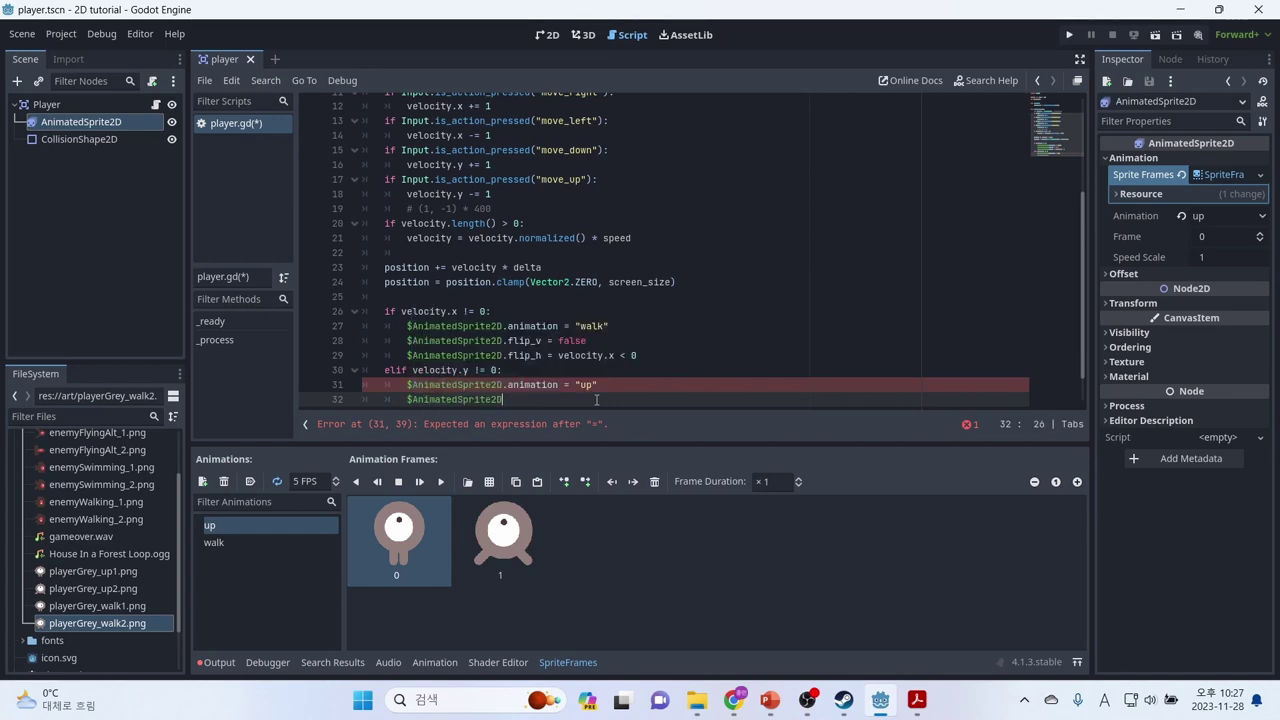
text(.)
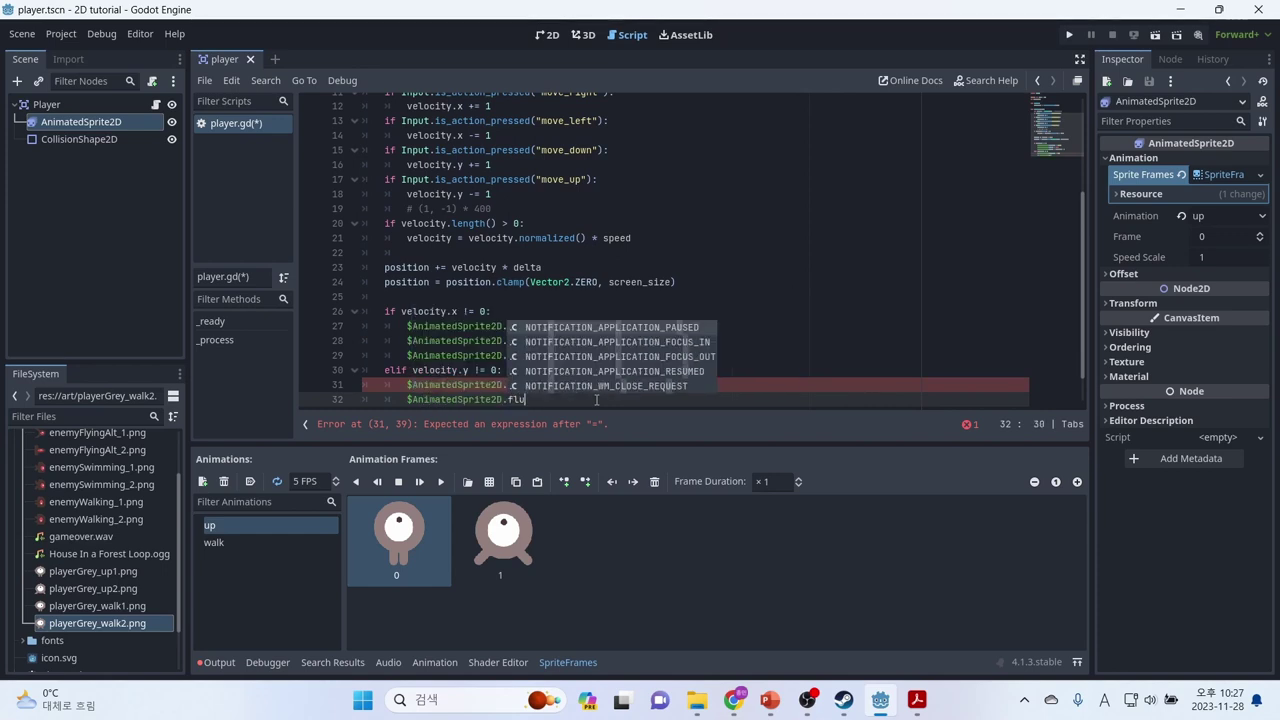
text(flip_v )
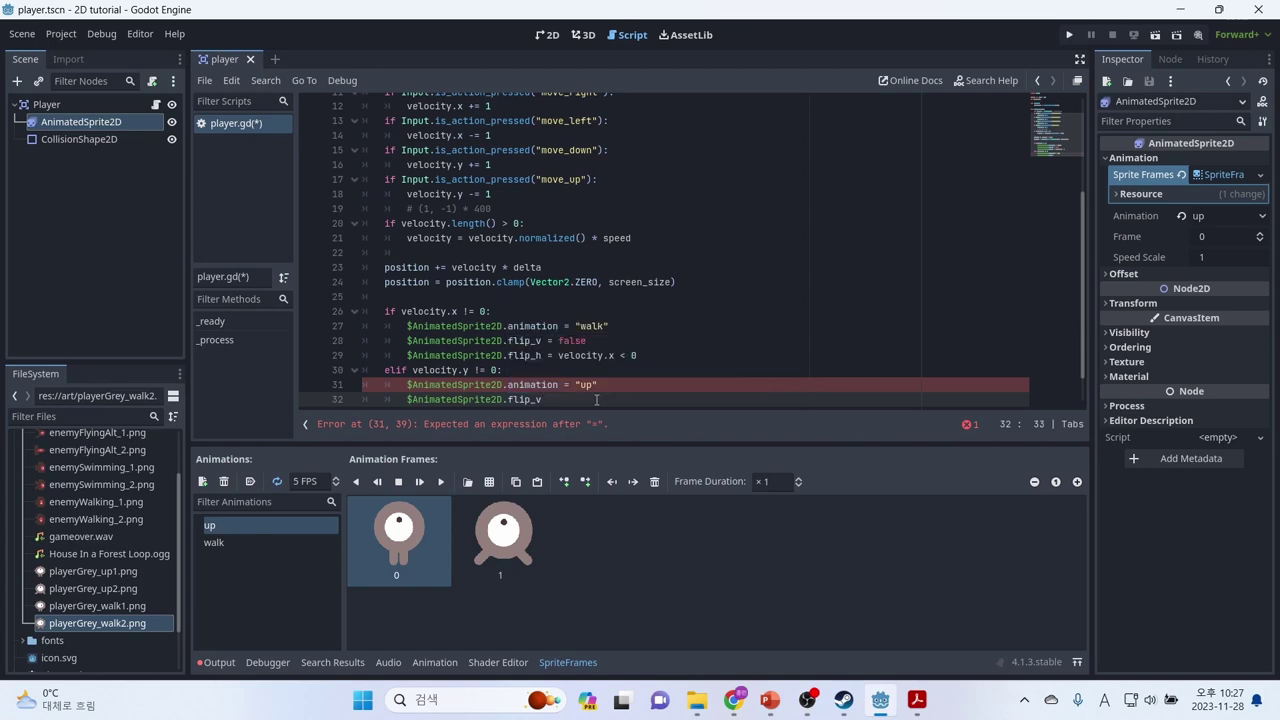
text(= ve)
text(locity)
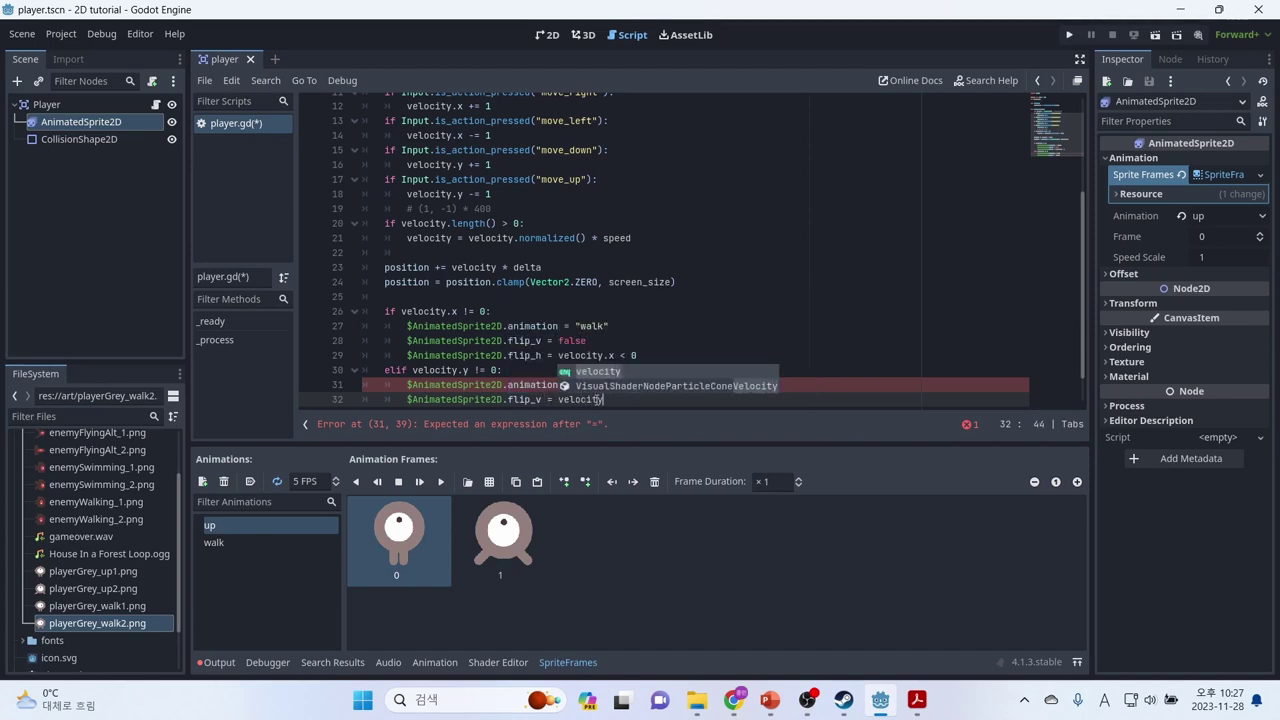
text(.y > )
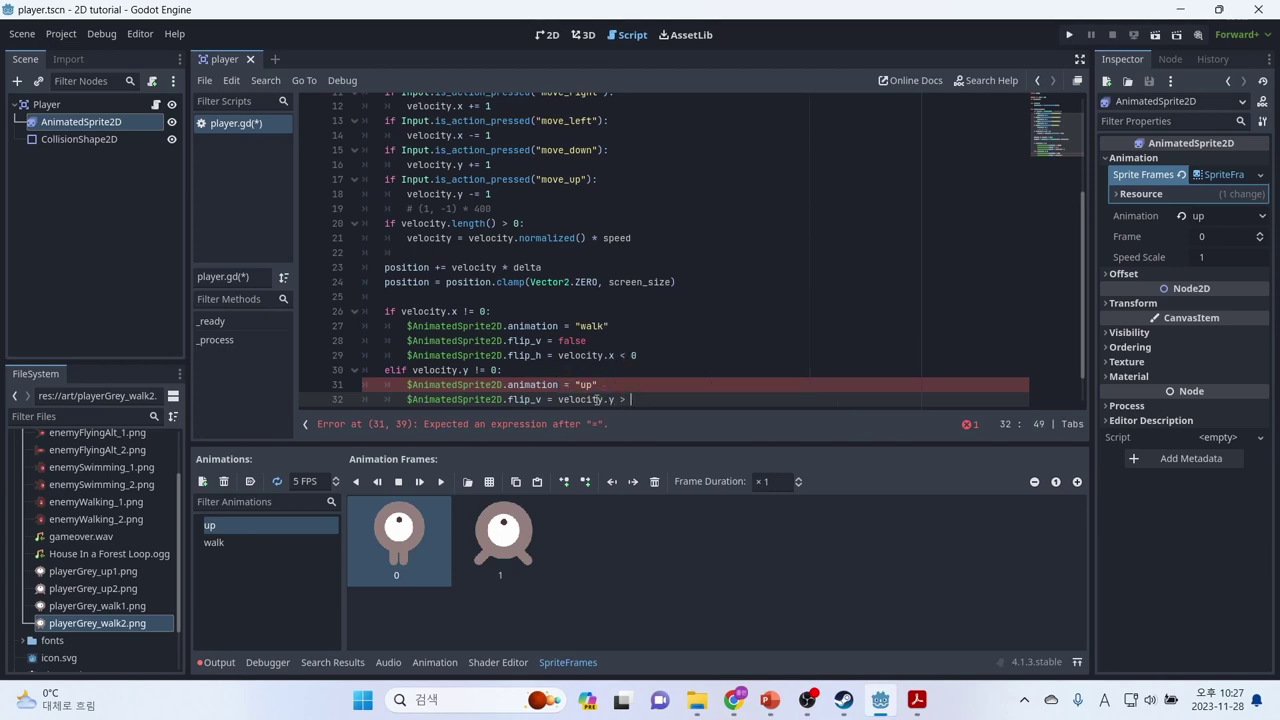
text(0)
Review the move_down input lines and the up animation's second frame
scroll(675, 395, down, 2)
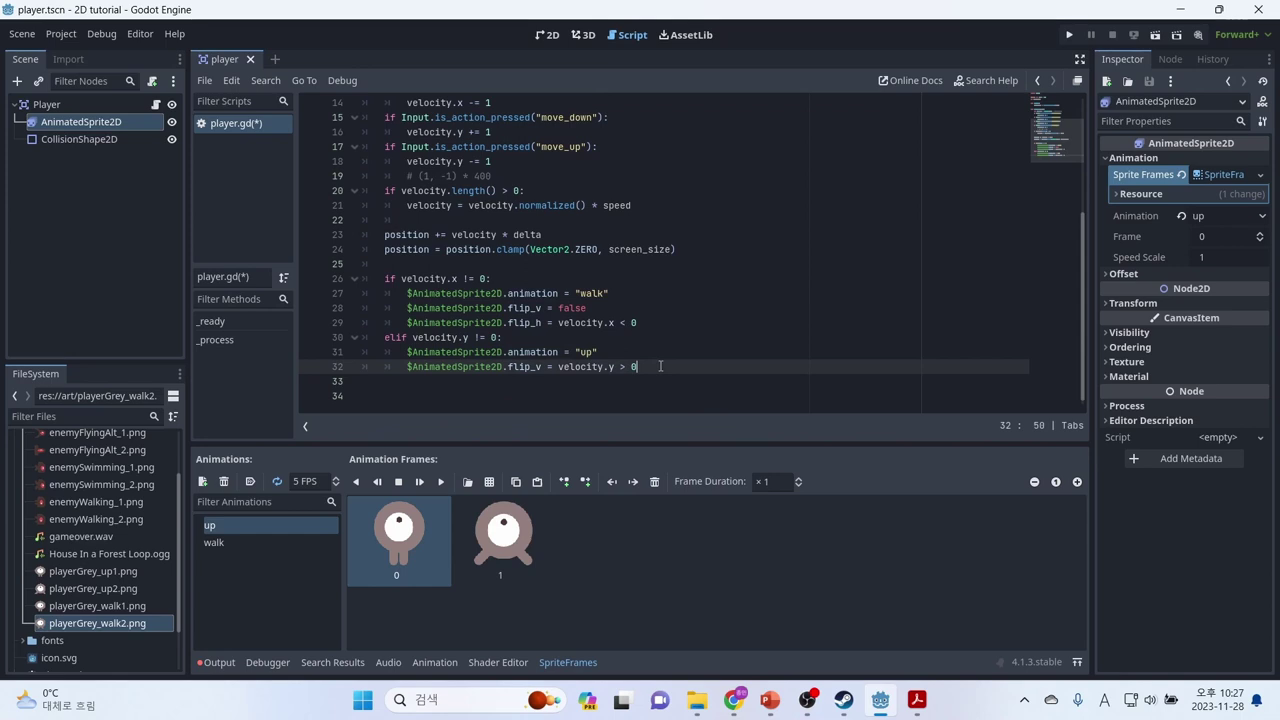
scroll(660, 366, up, 1)
scroll(640, 368, down, 1)
click(547, 133)
drag(547, 133, 386, 117)
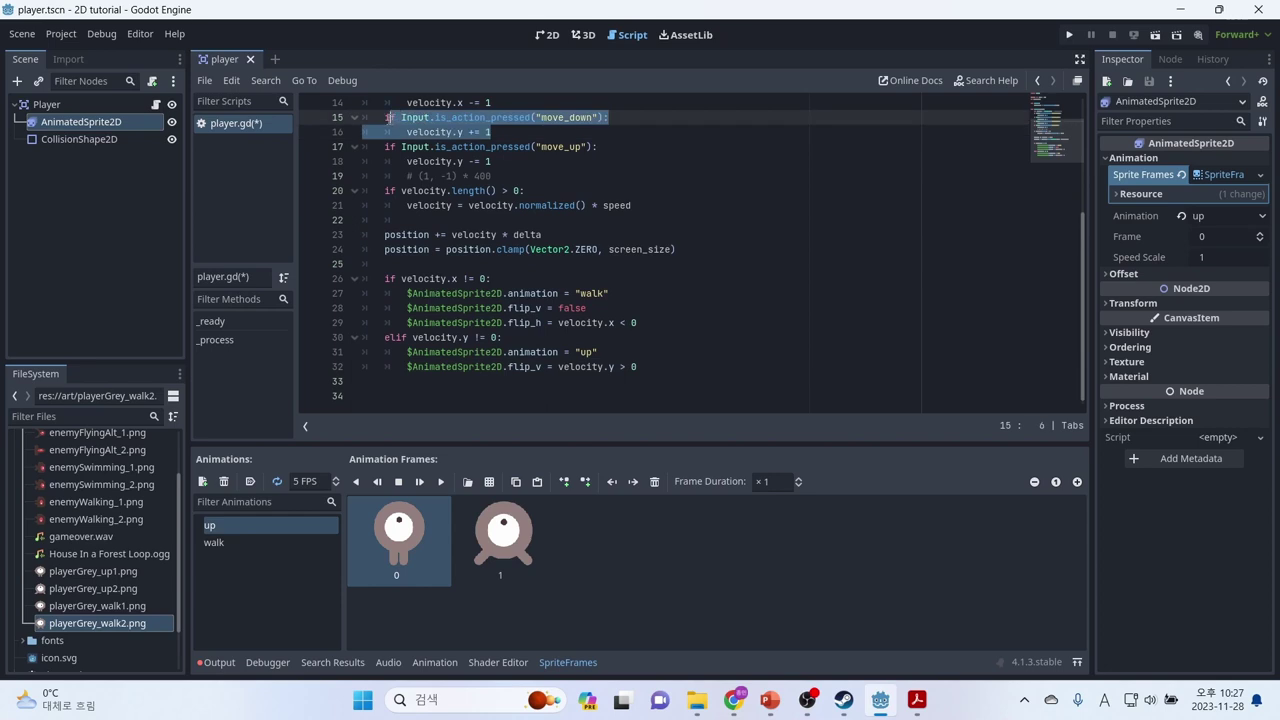
click(677, 366)
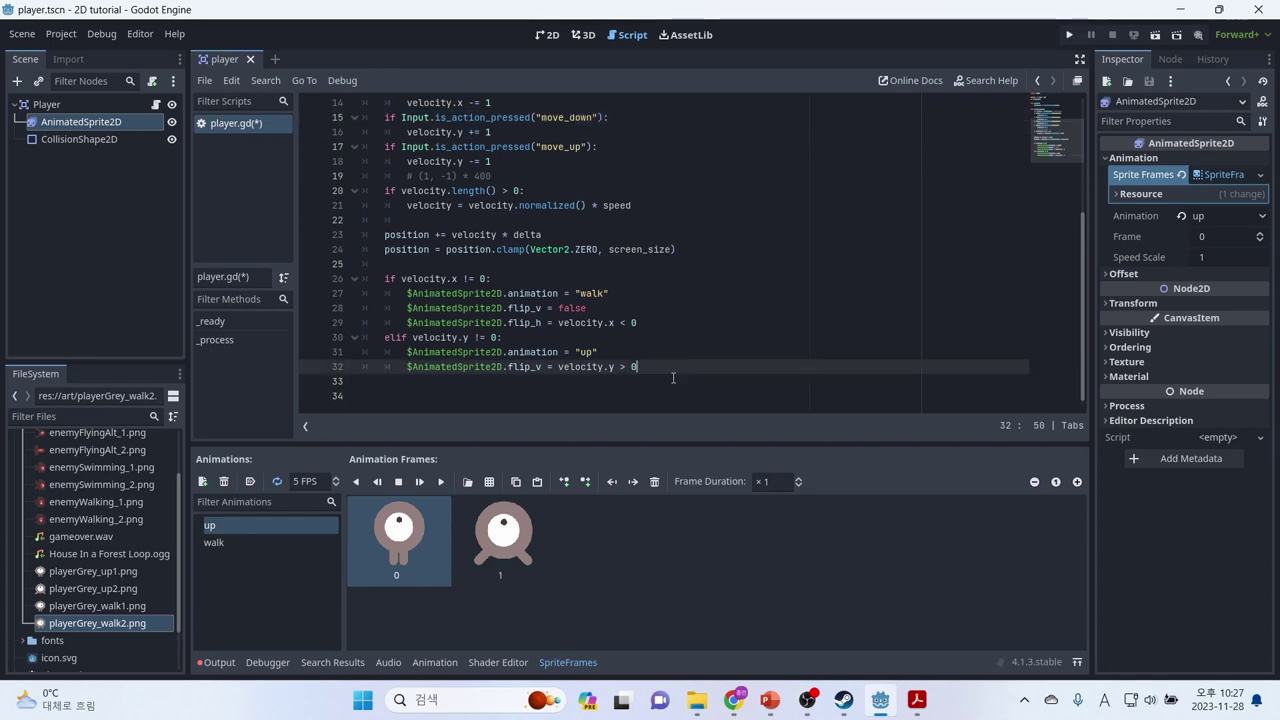
click(495, 540)
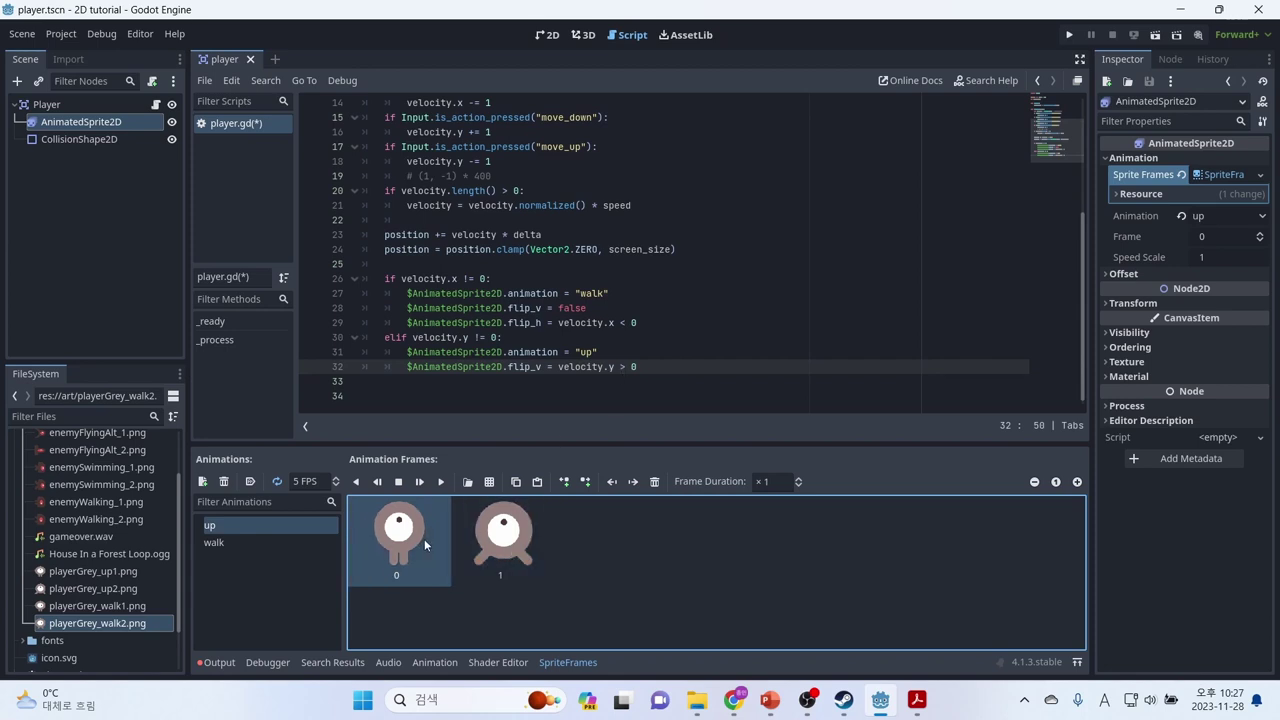
click(656, 366)
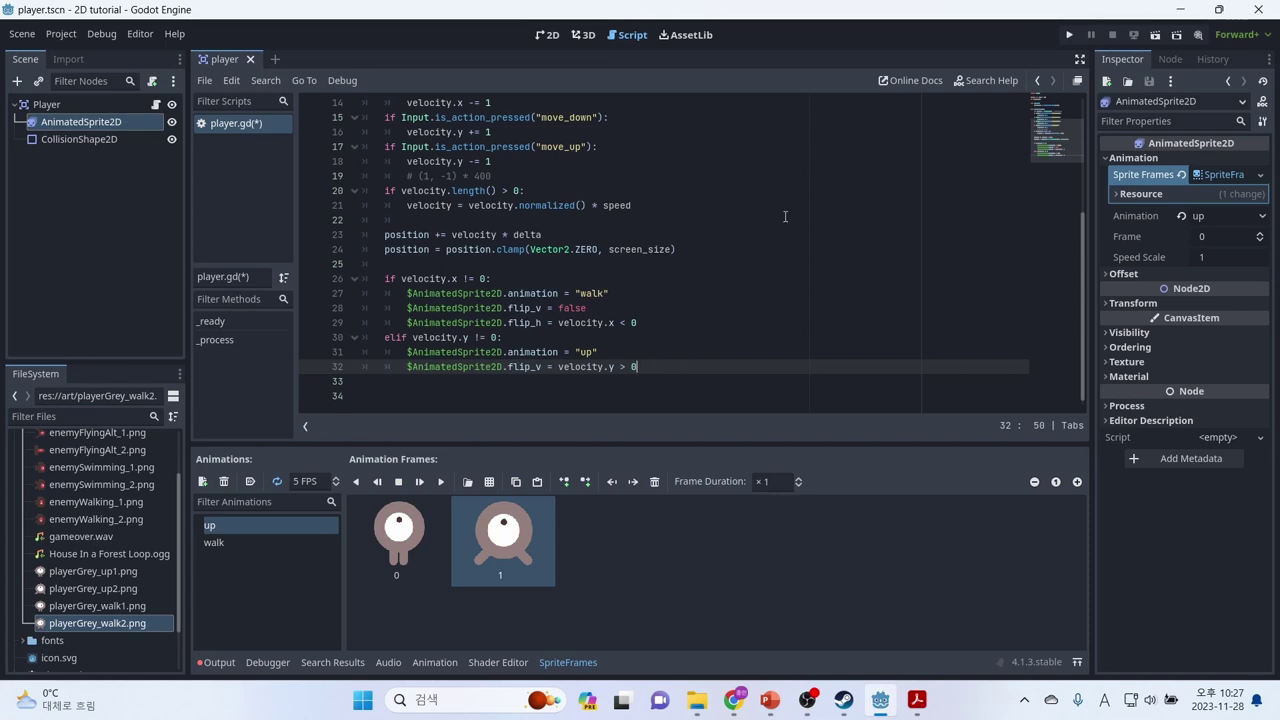
scroll(740, 216, up, 1)
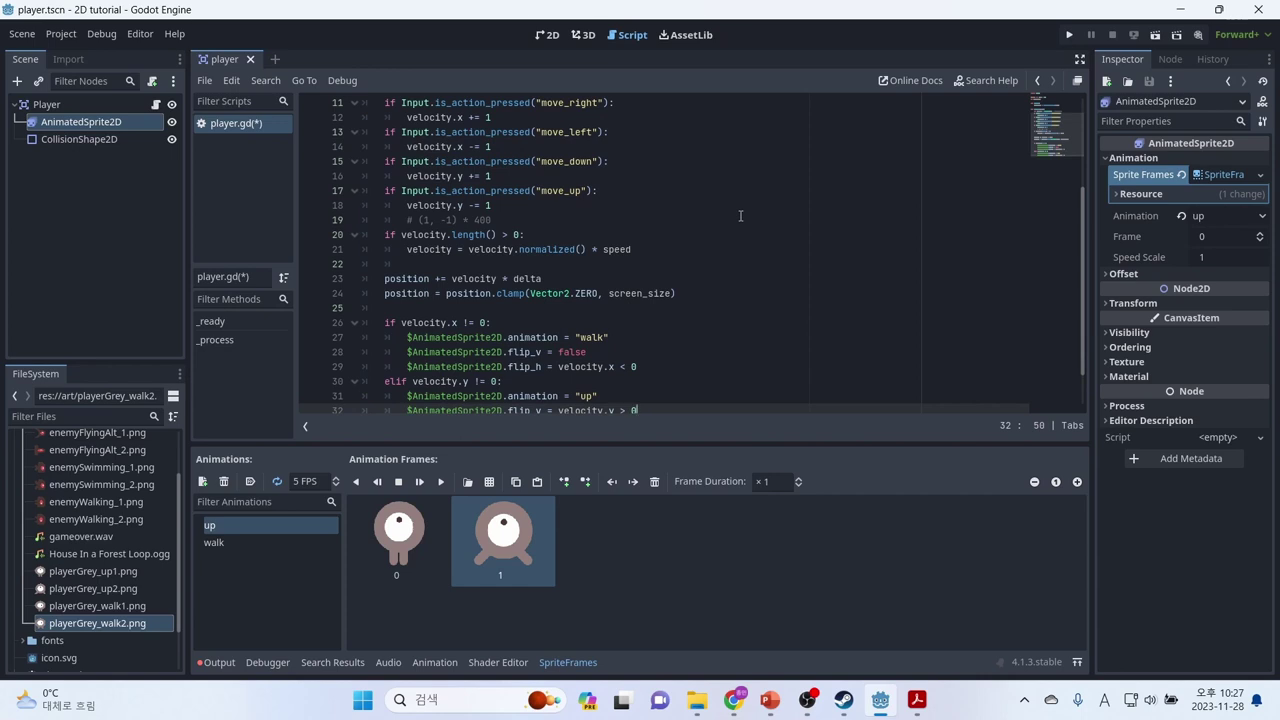
Add $AnimatedSprite2D.play() after the normalized speed line in the moving check
click(749, 250)
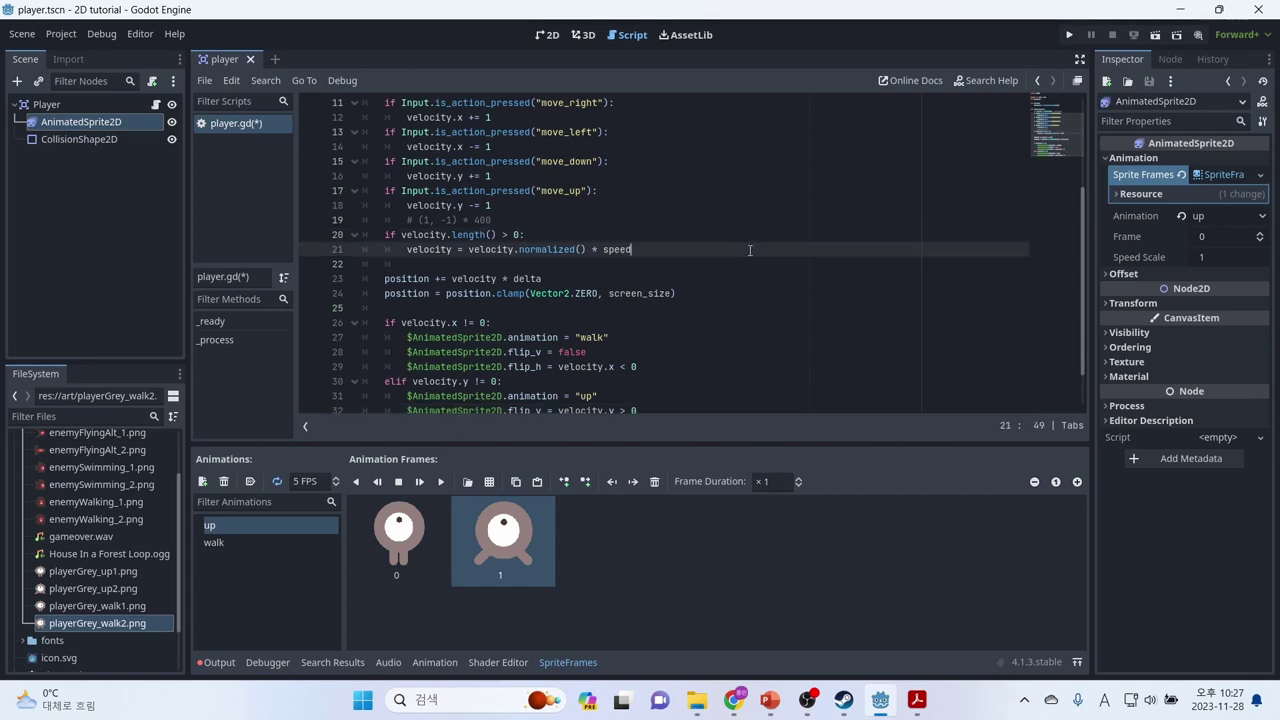
key(Return)
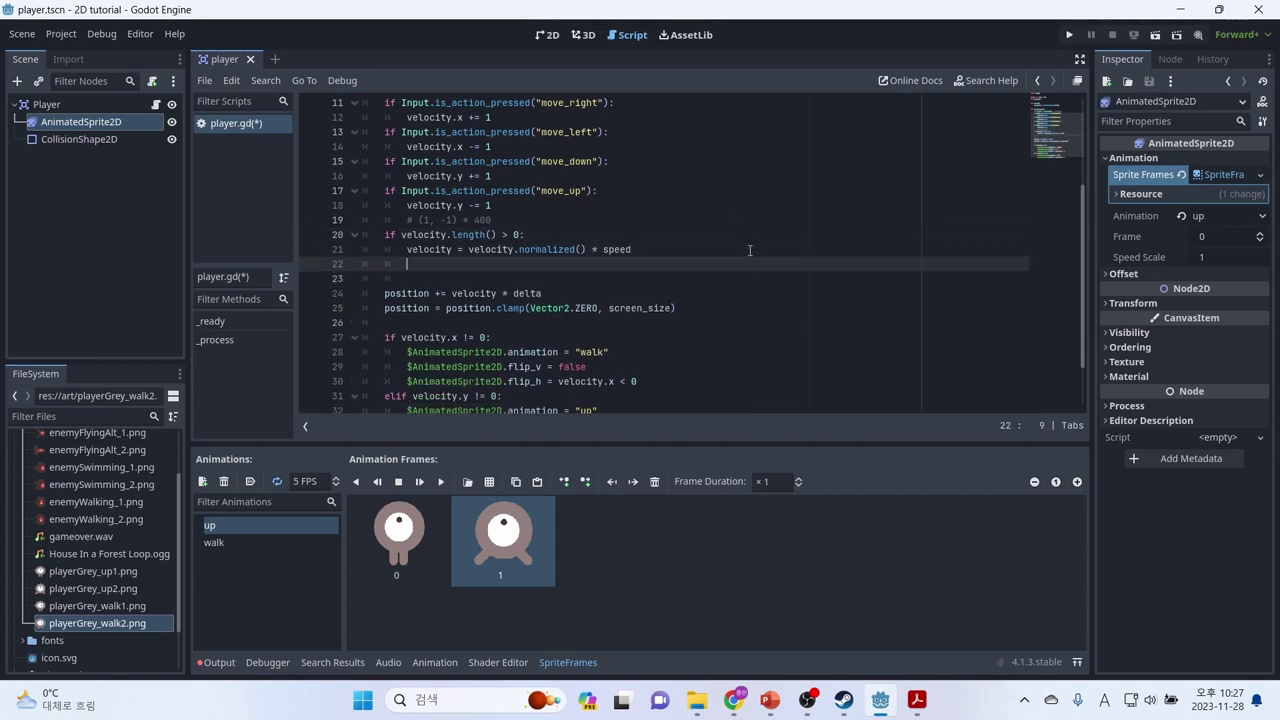
text($A)
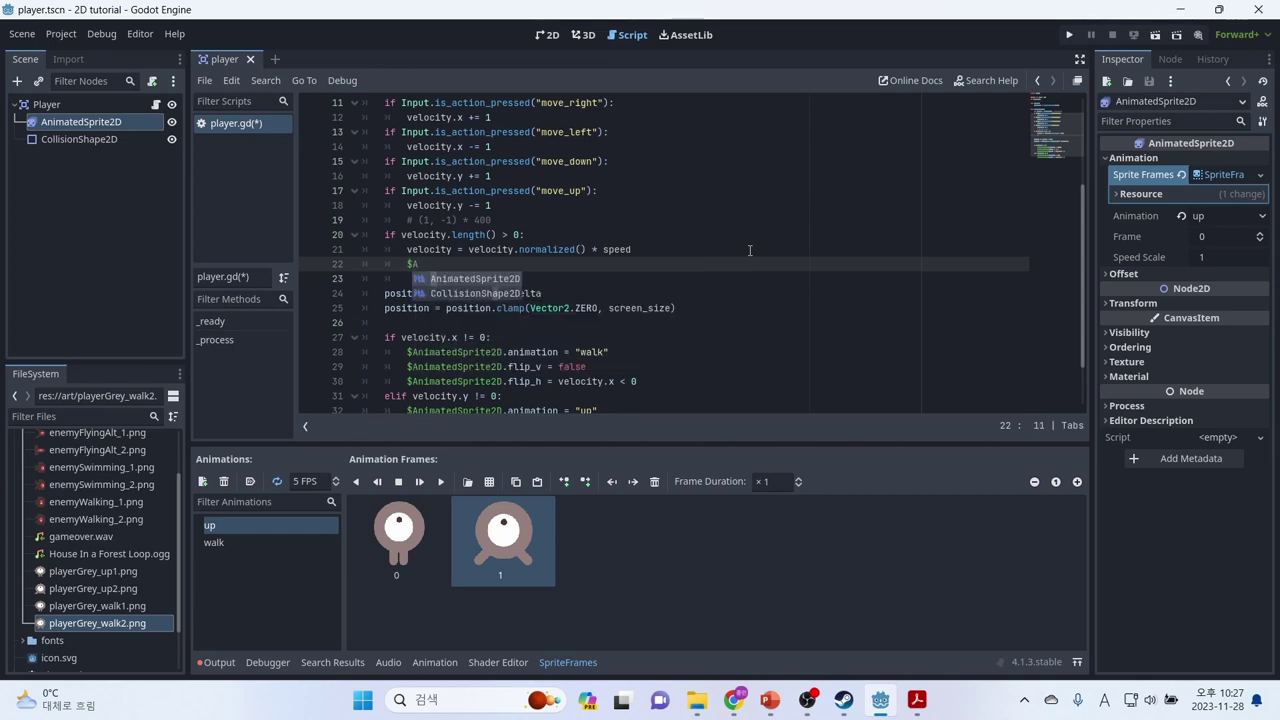
key(Return)
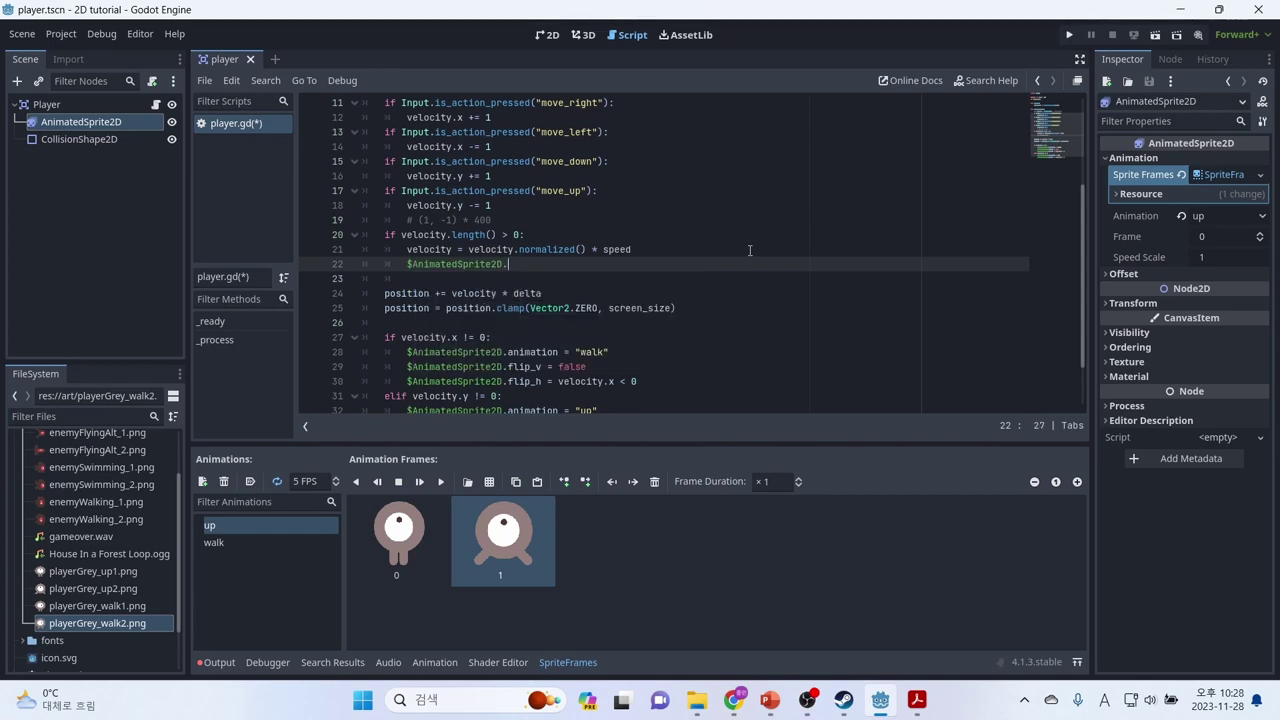
text(.play()
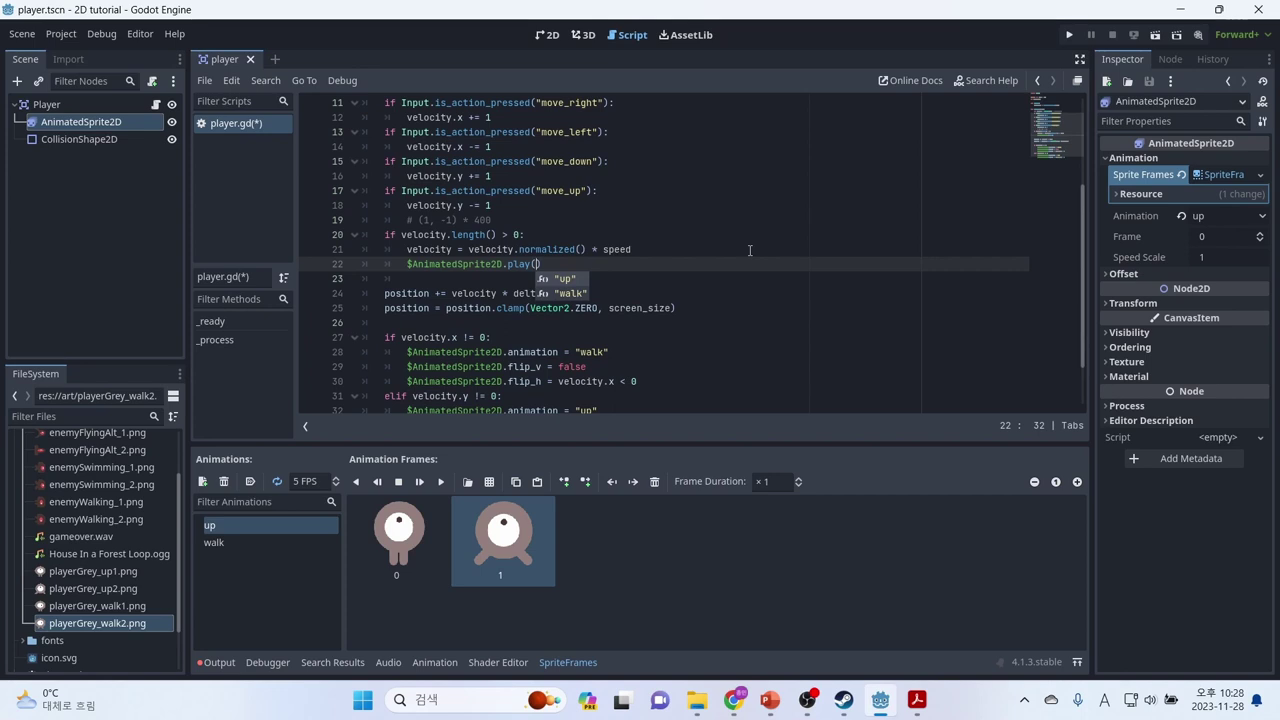
key(Right)
key(Return)
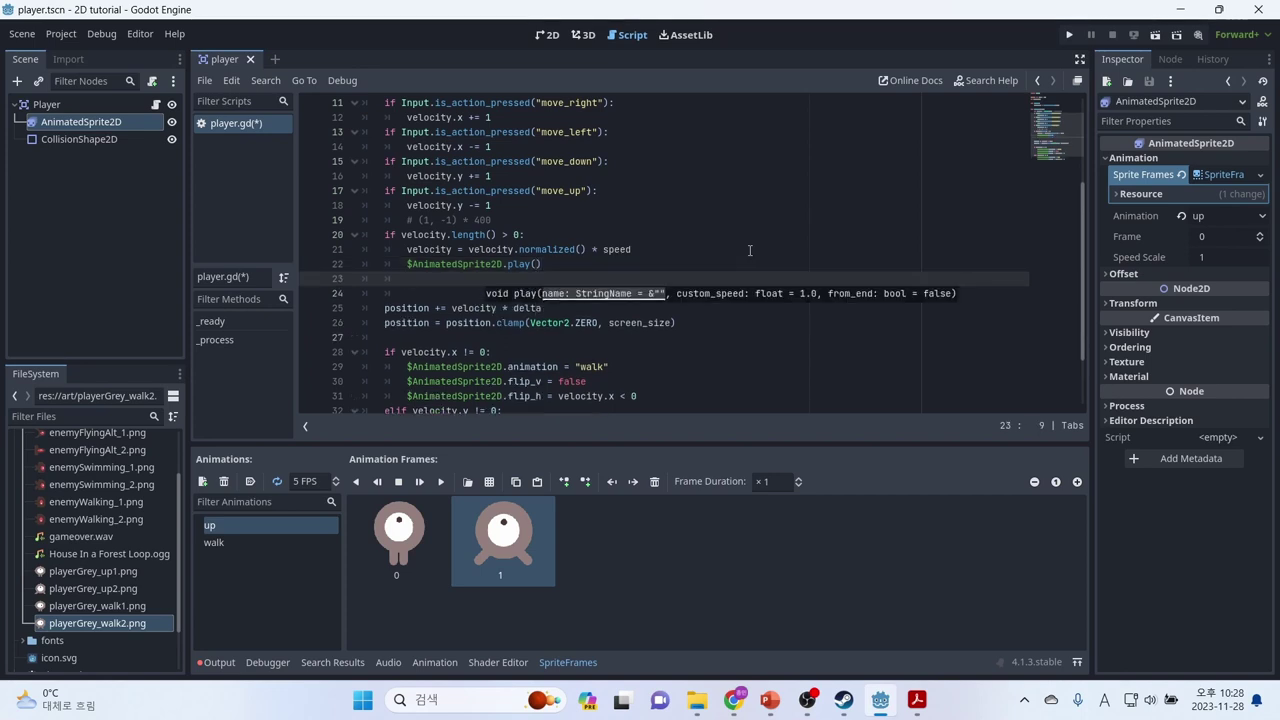
Start an else: branch after the play call
key(BackSpace)
text(else v)
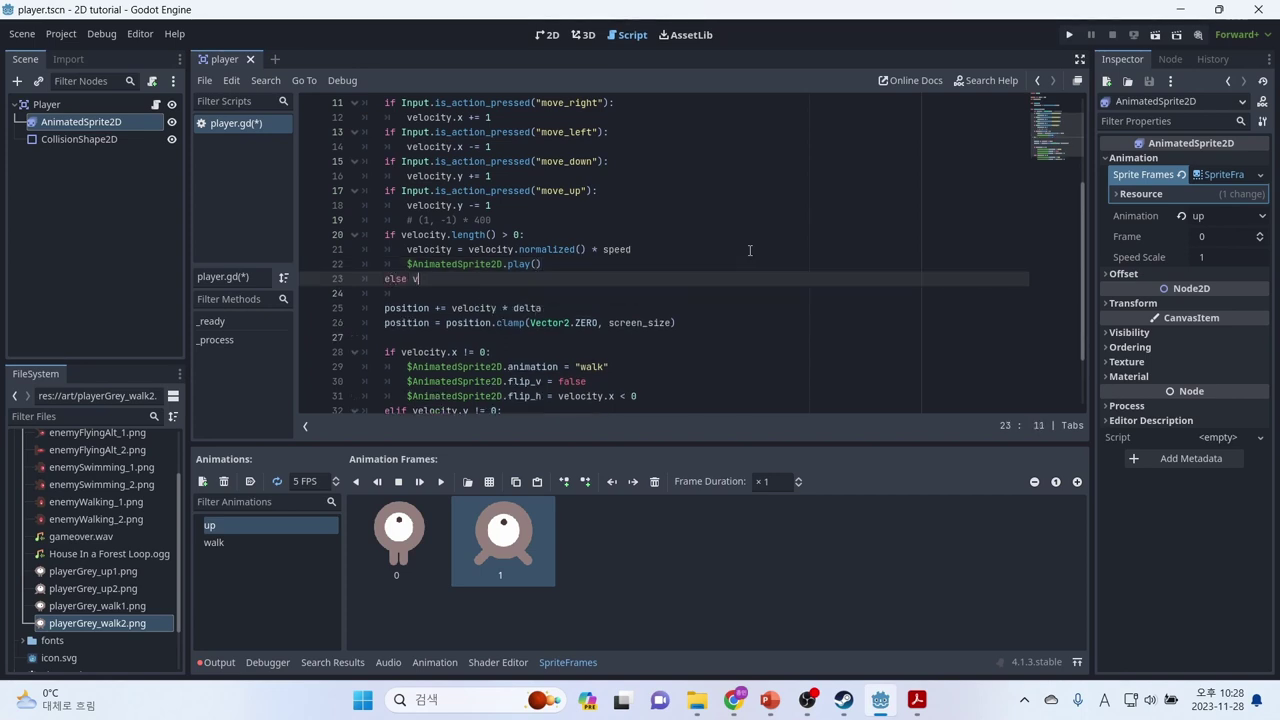
text(el)
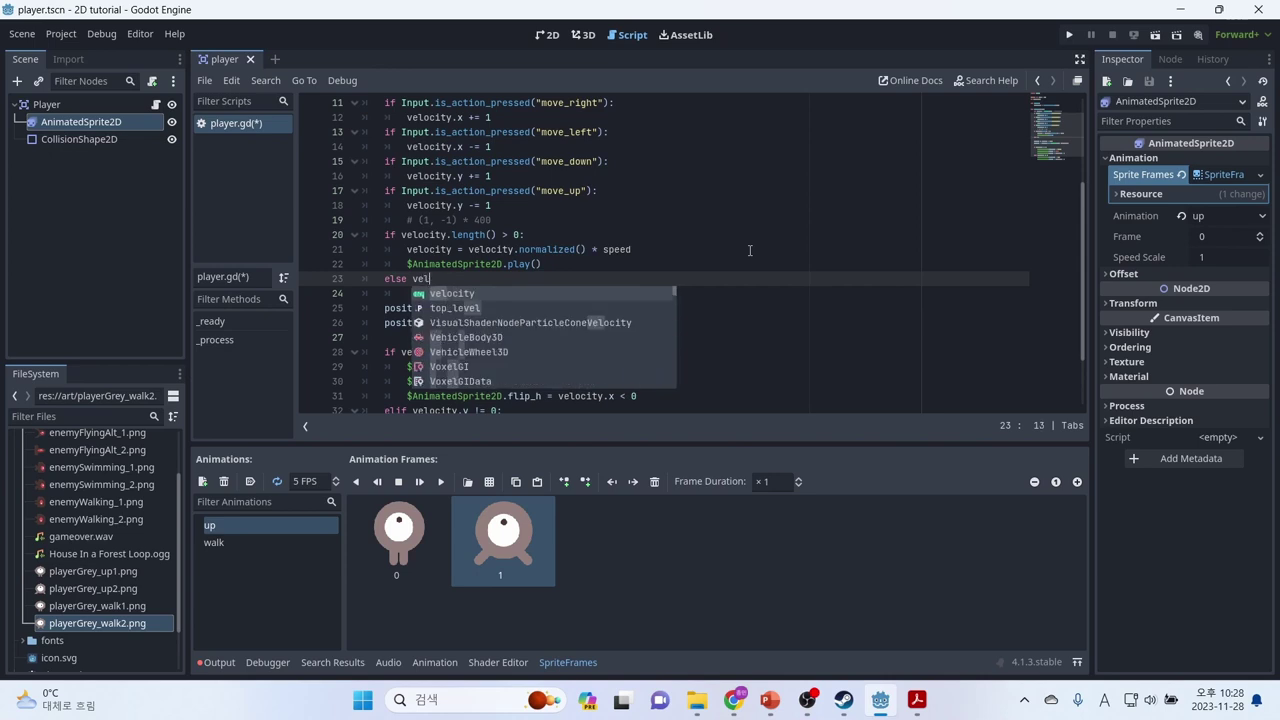
text(ocity)
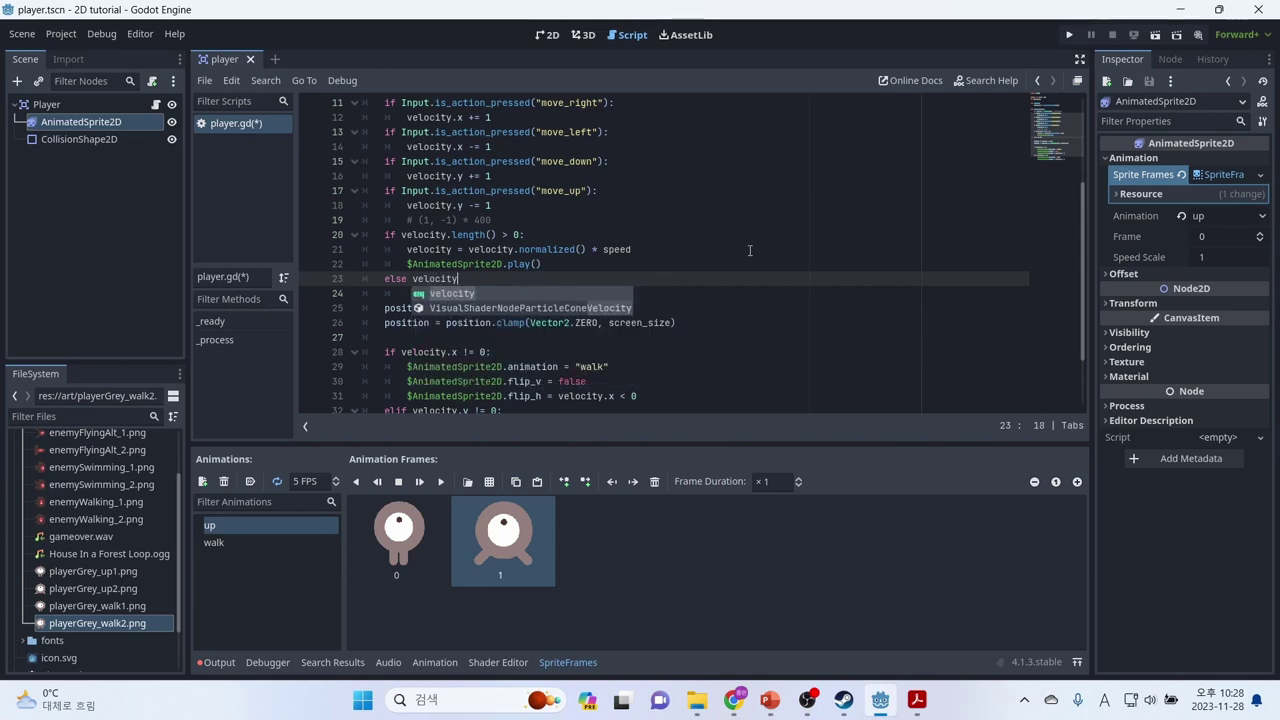
key(BackSpace)
key(BackSpace)
key(BackSpace)
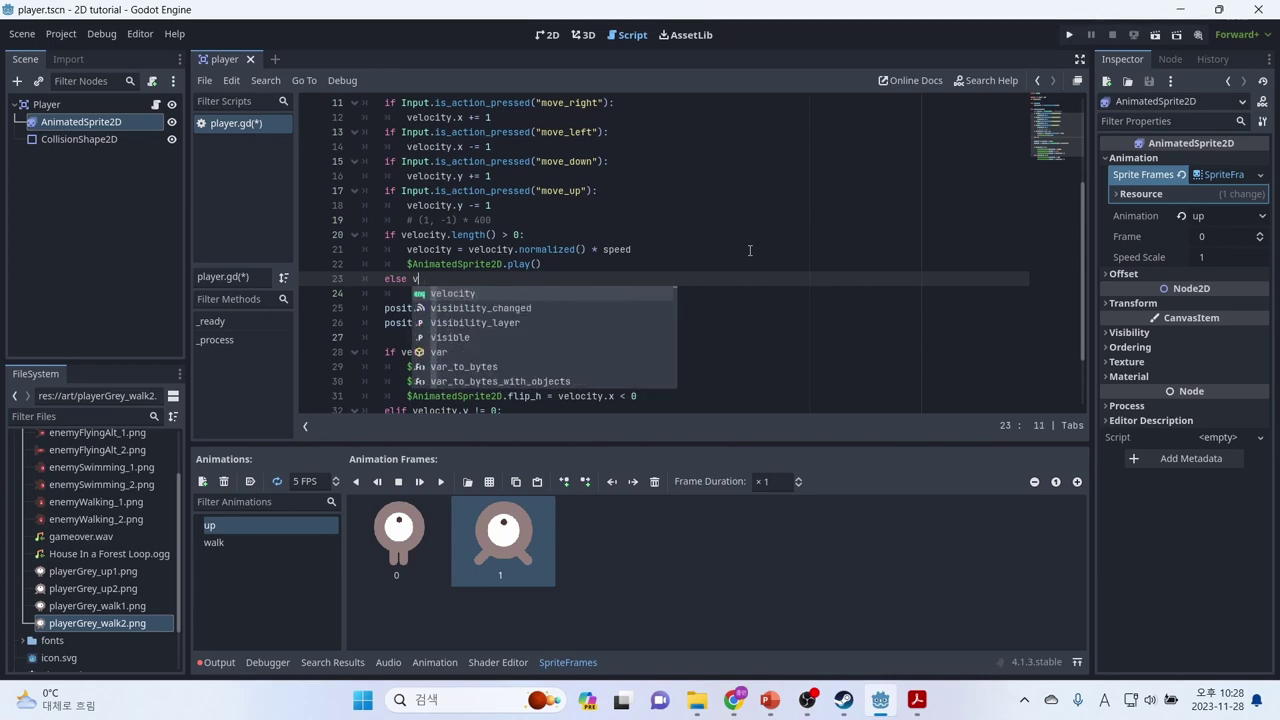
key(BackSpace)
key(BackSpace)
key(BackSpace)
text(:)
key(Return)
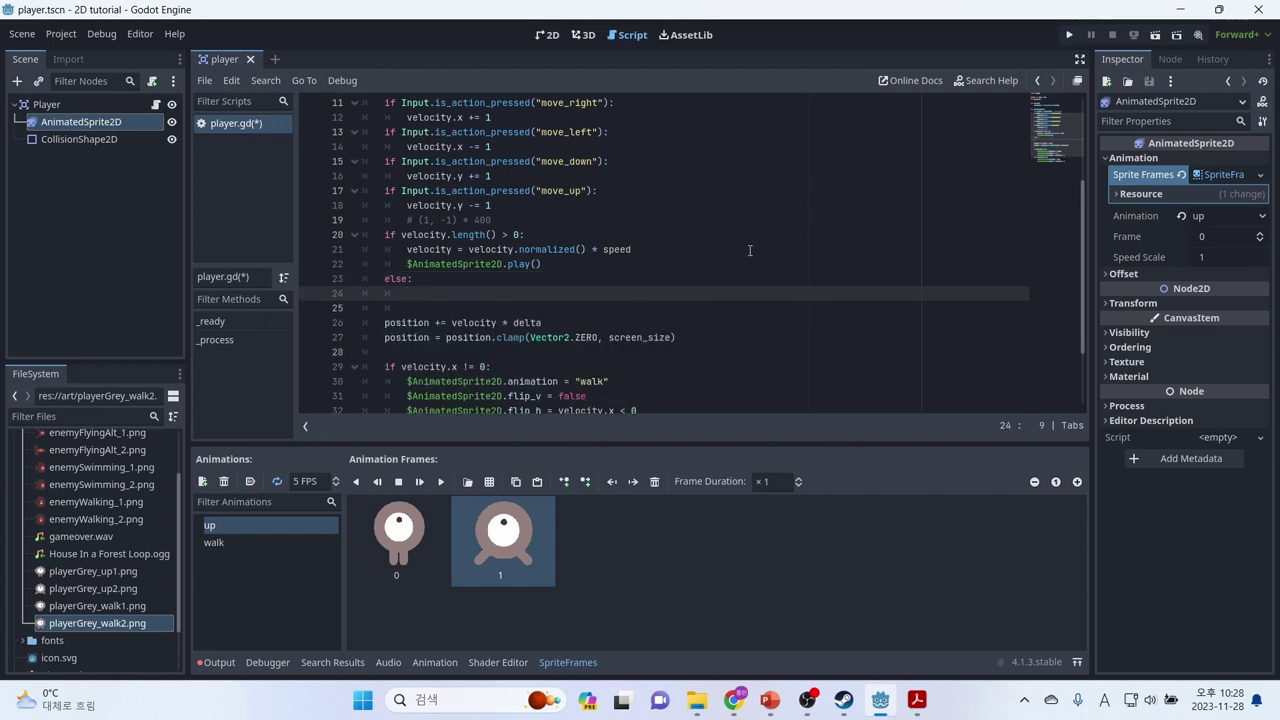
click(544, 232)
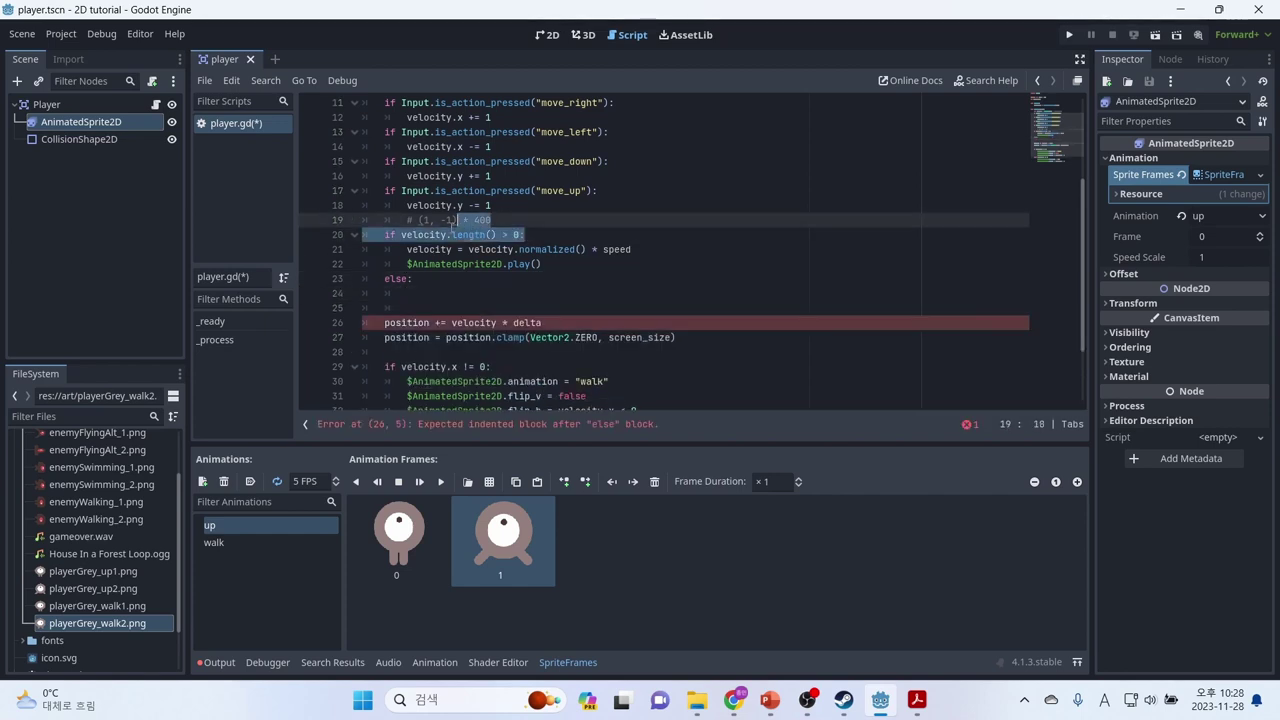
click(517, 290)
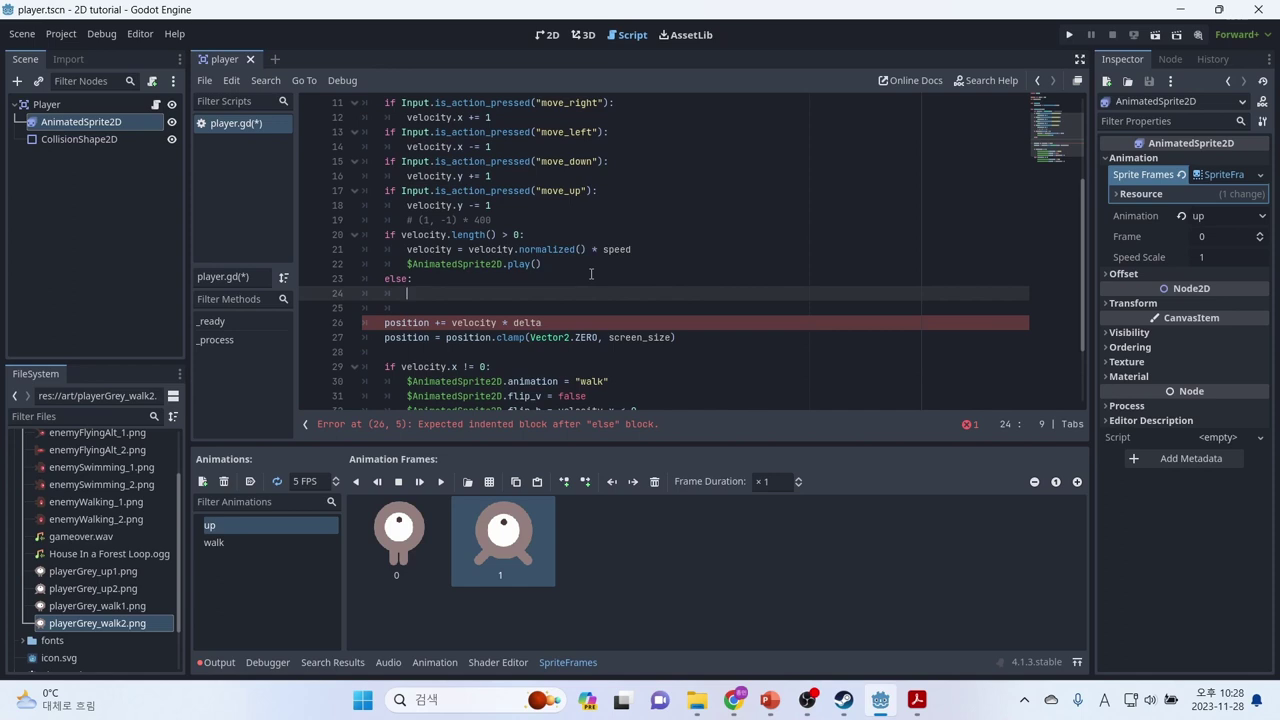
Call $AnimatedSprite2D.stop() in the else branch and save player.gd
text($)
text(Ar)
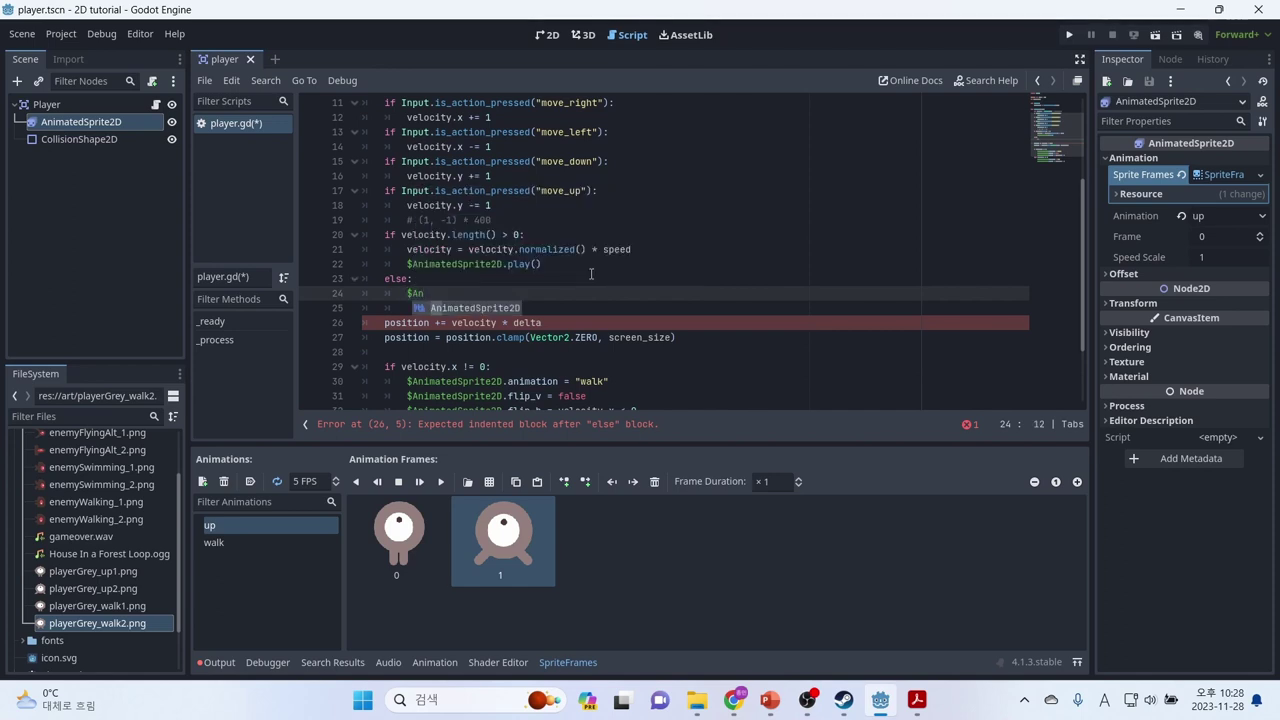
key(Return)
text(.)
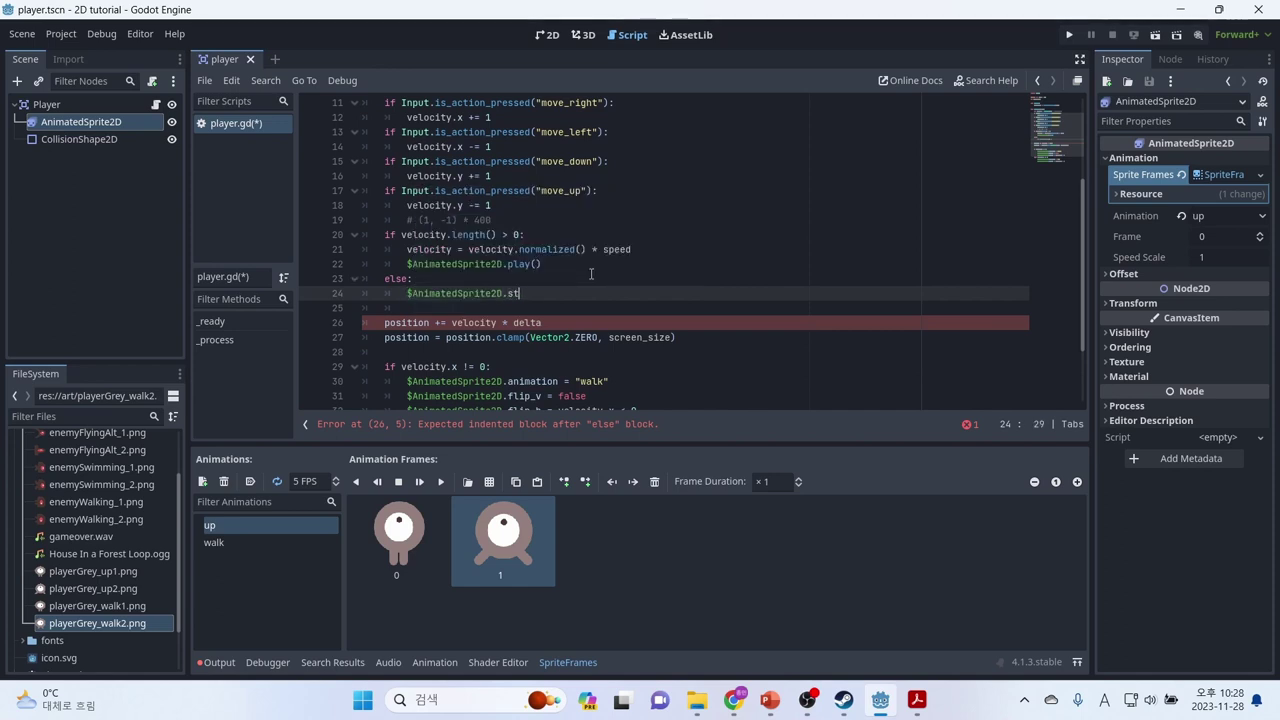
text(st)
key(Return)
key(ctrl+s)
scroll(620, 310, down, 1)
scroll(628, 317, down, 1)
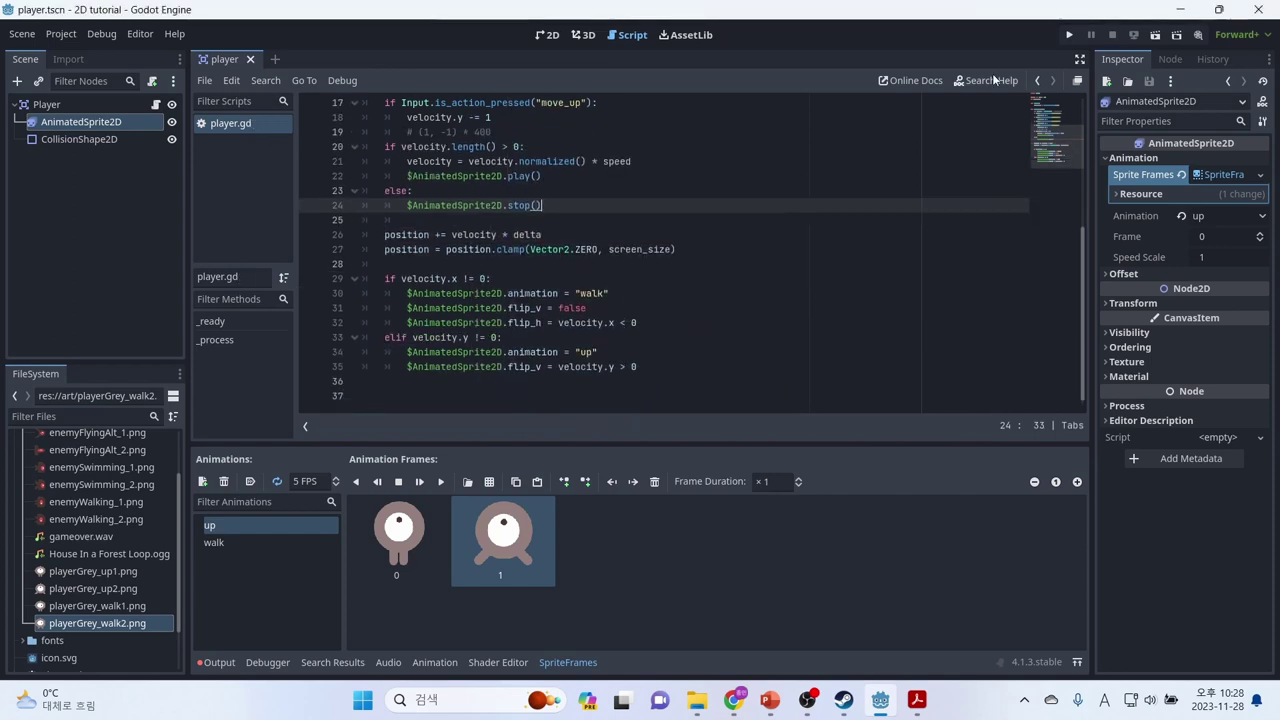
click(1069, 36)
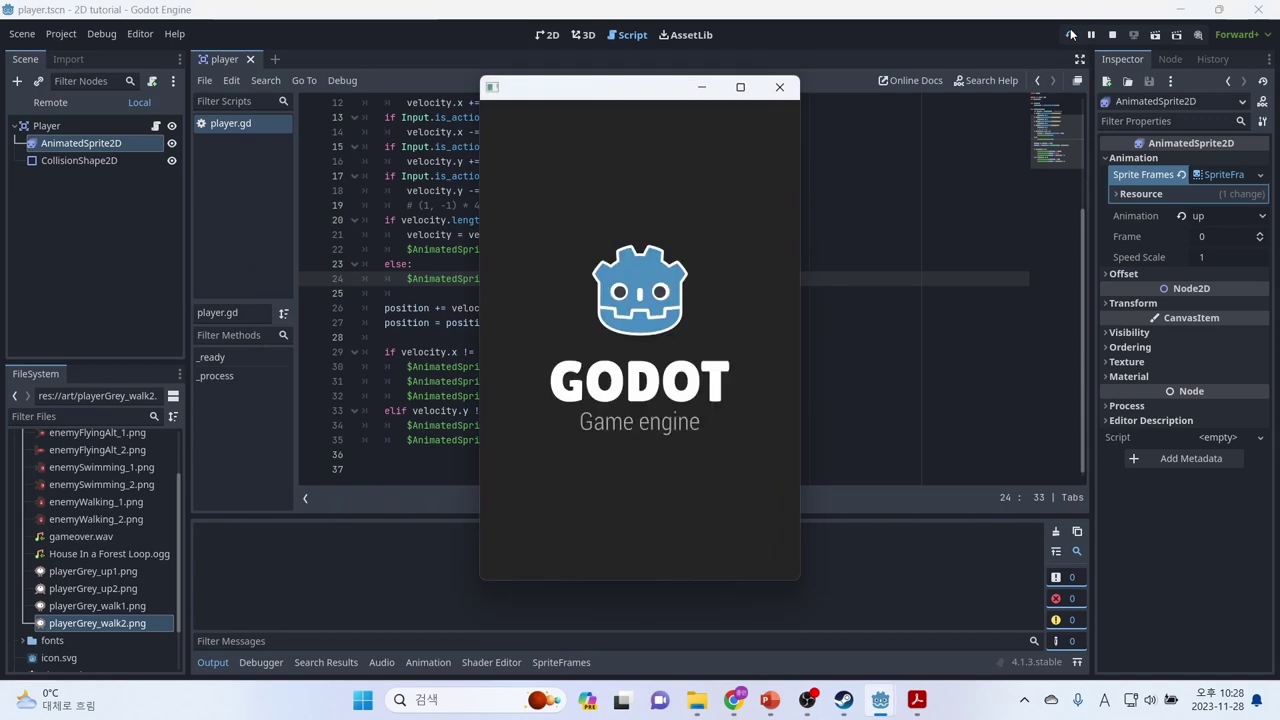
key(Down)
key(Right)
key(Down)
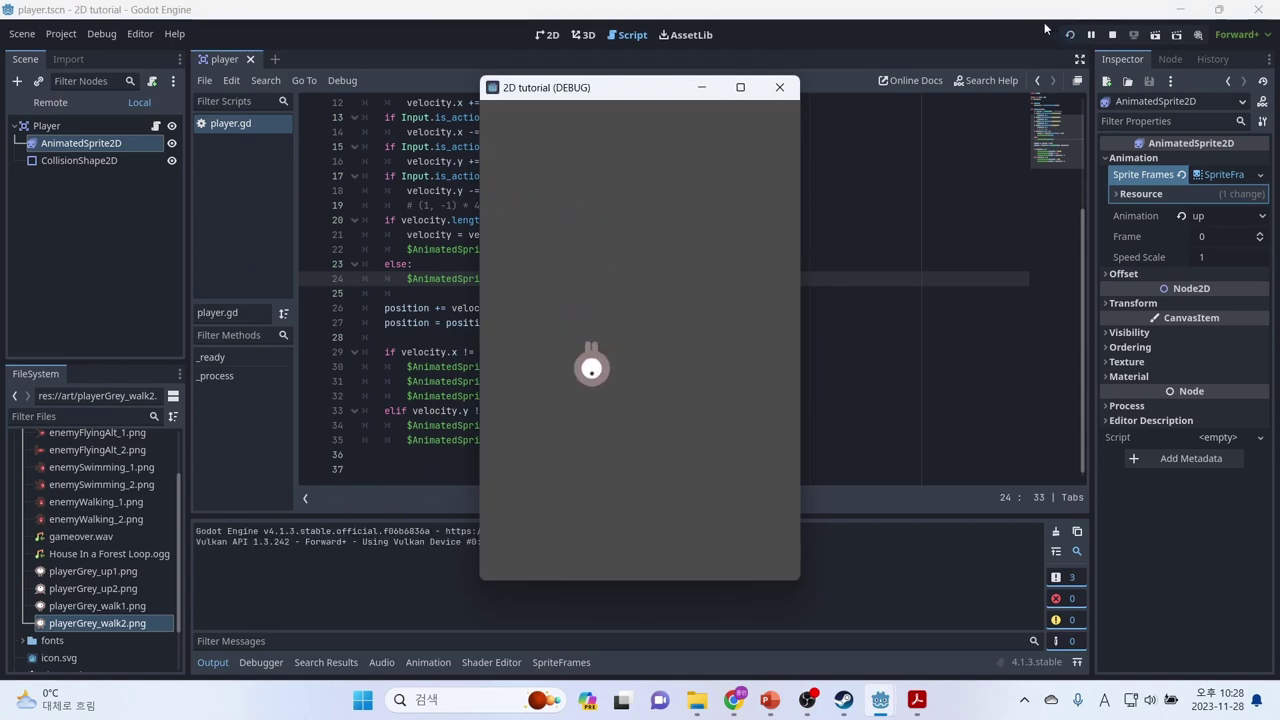
key(Left)
key(Right)
key(Down)
key(Left)
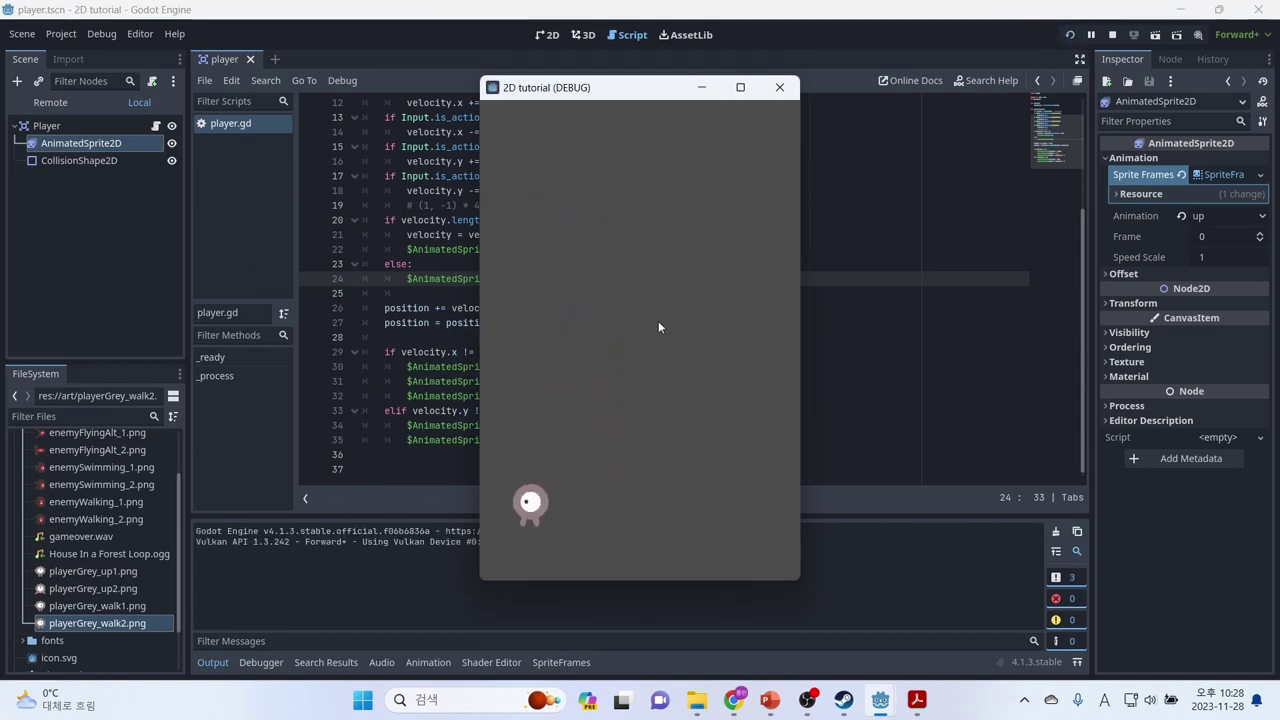
key(Right)
key(Left)
key(Right)
key(Up)
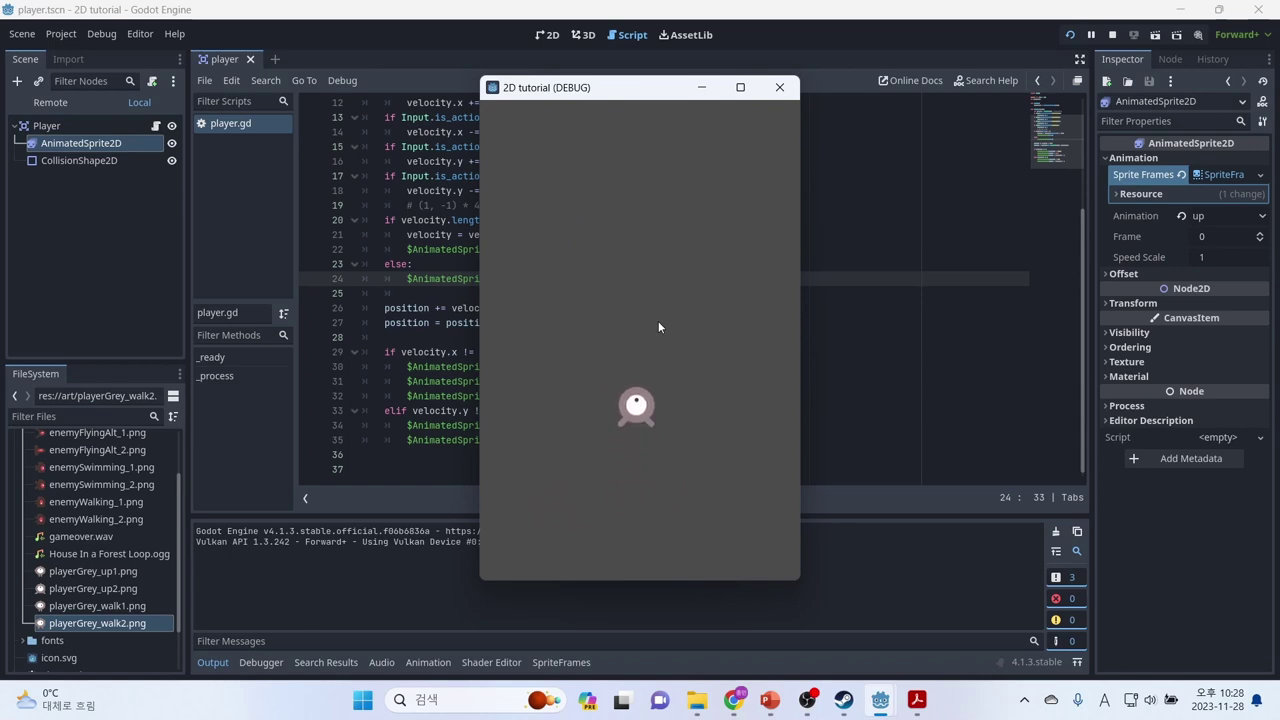
key(Down)
key(Down)
key(Up)
key(Left)
key(Right)
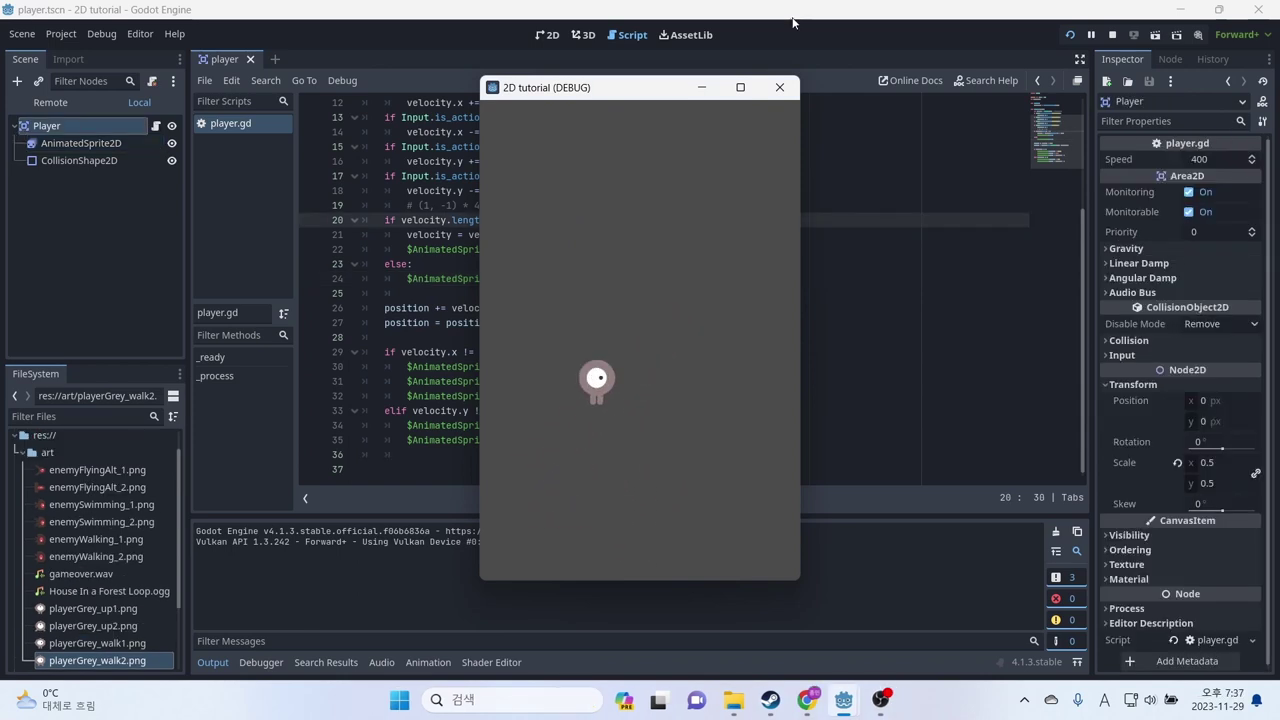
key(Right)
key(Down)
key(Left)
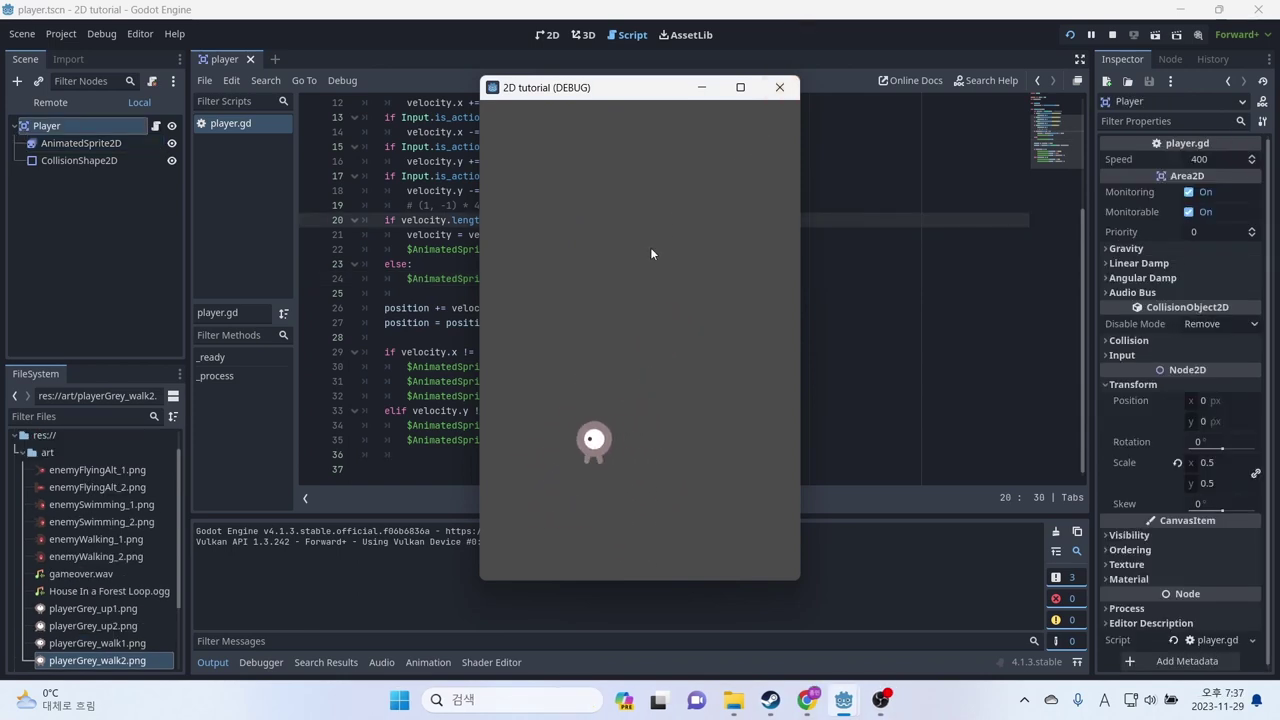
key(Up)
key(Right)
key(Down)
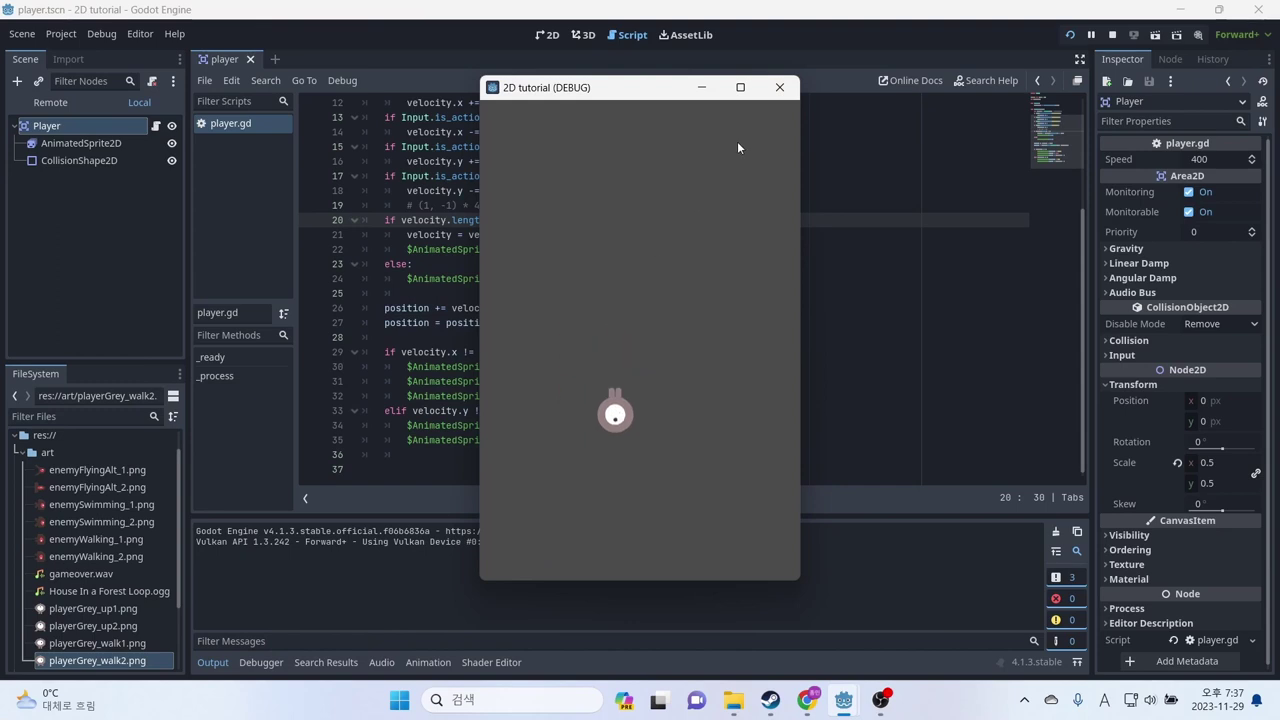
click(779, 87)
scroll(412, 115, up, 4)
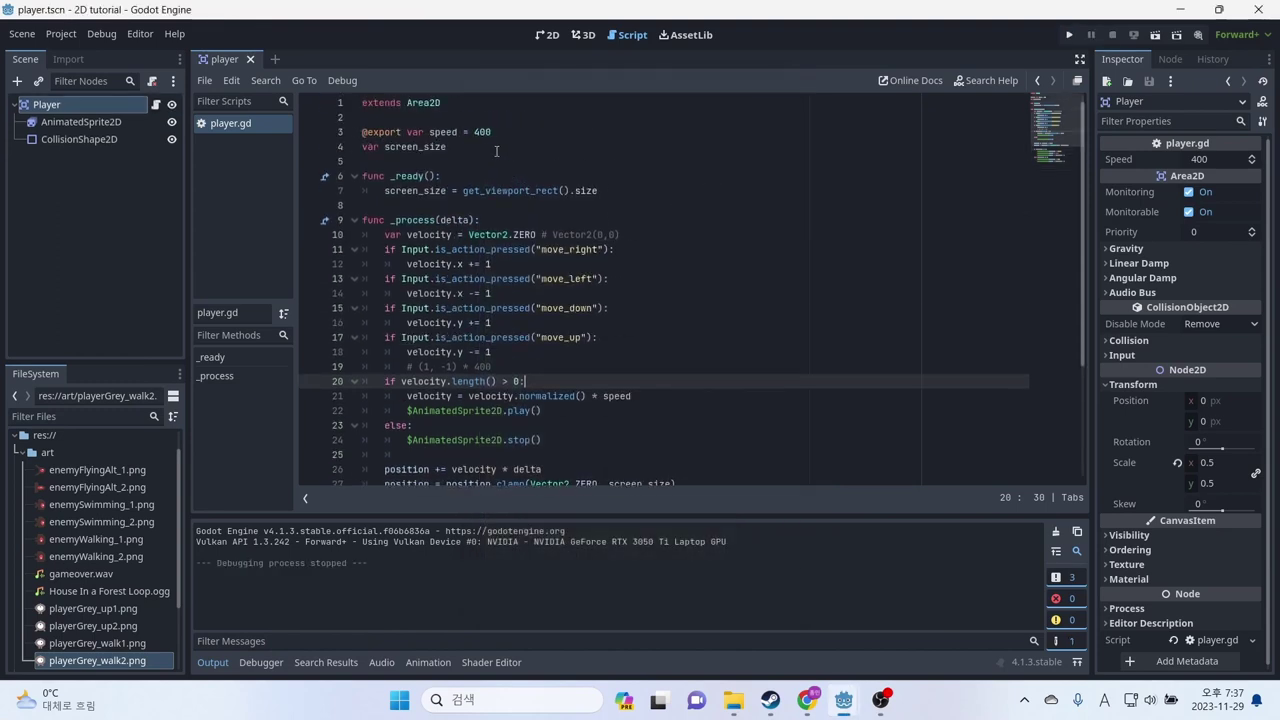
Declare signal hit below extends Area2D and show the Player node's signals
click(412, 116)
key(Return)
key(Return)
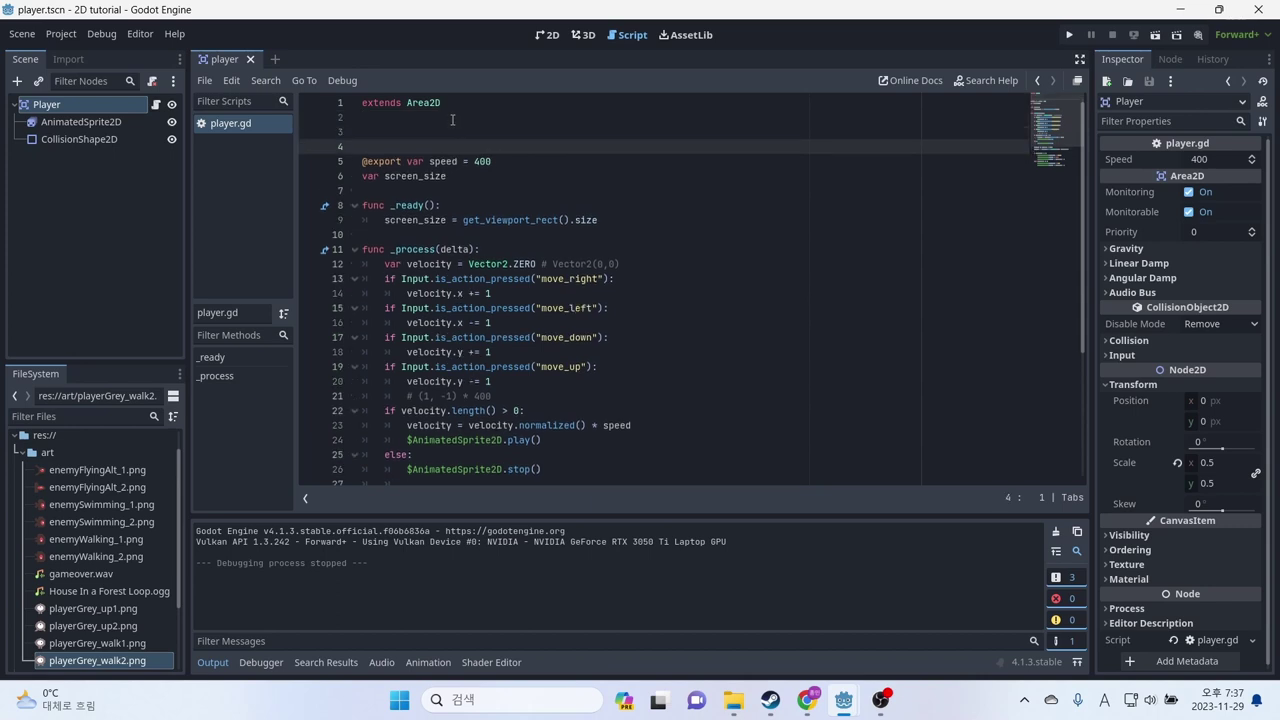
key(Up)
text(signa)
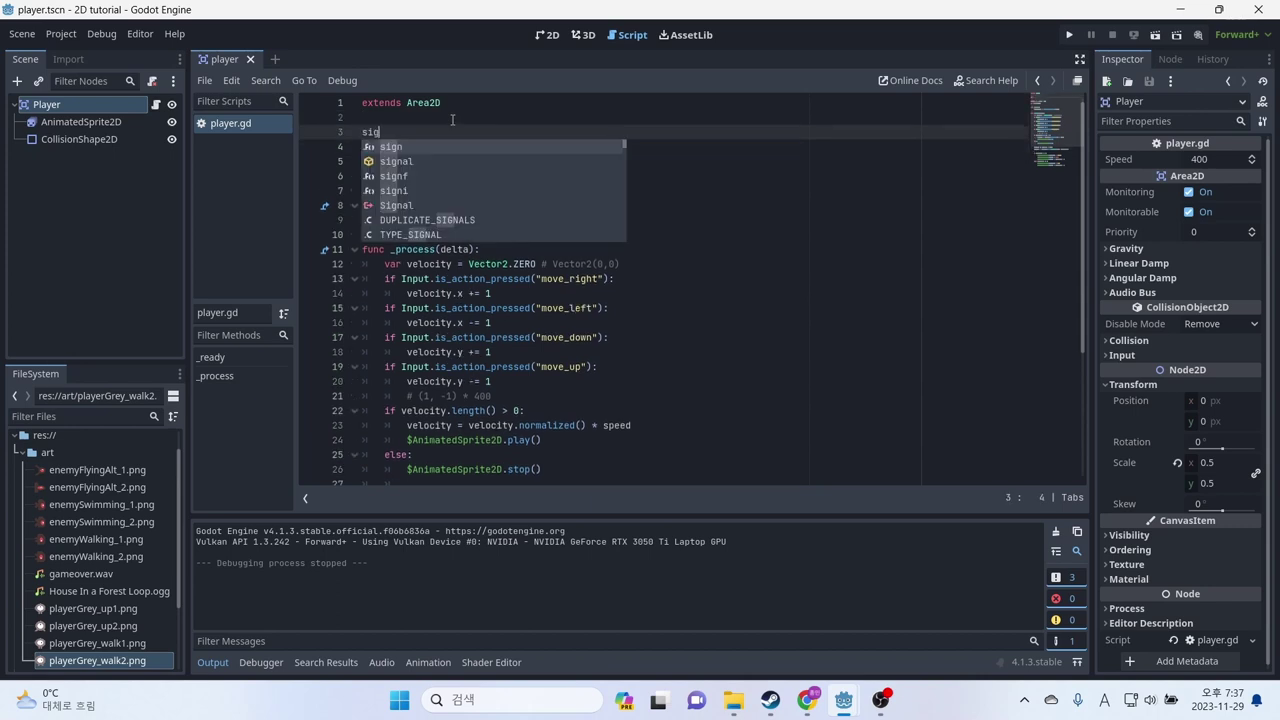
text(l hit)
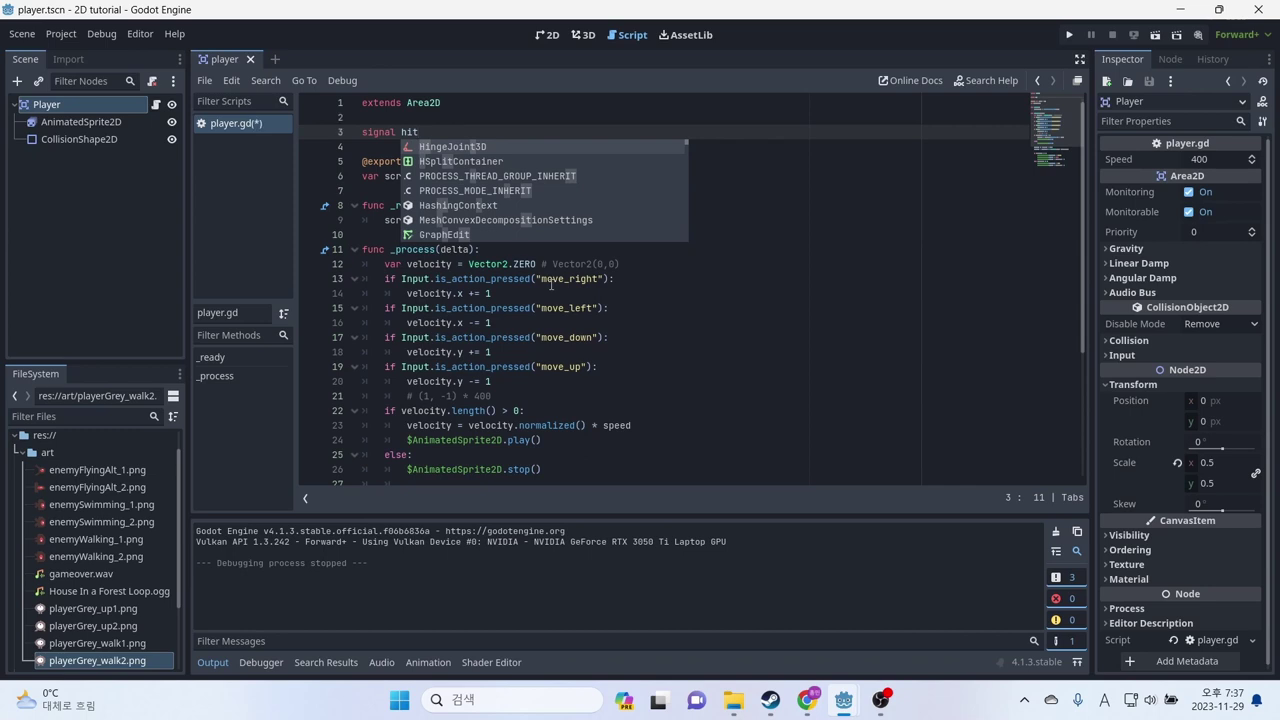
click(602, 349)
scroll(625, 374, down, 4)
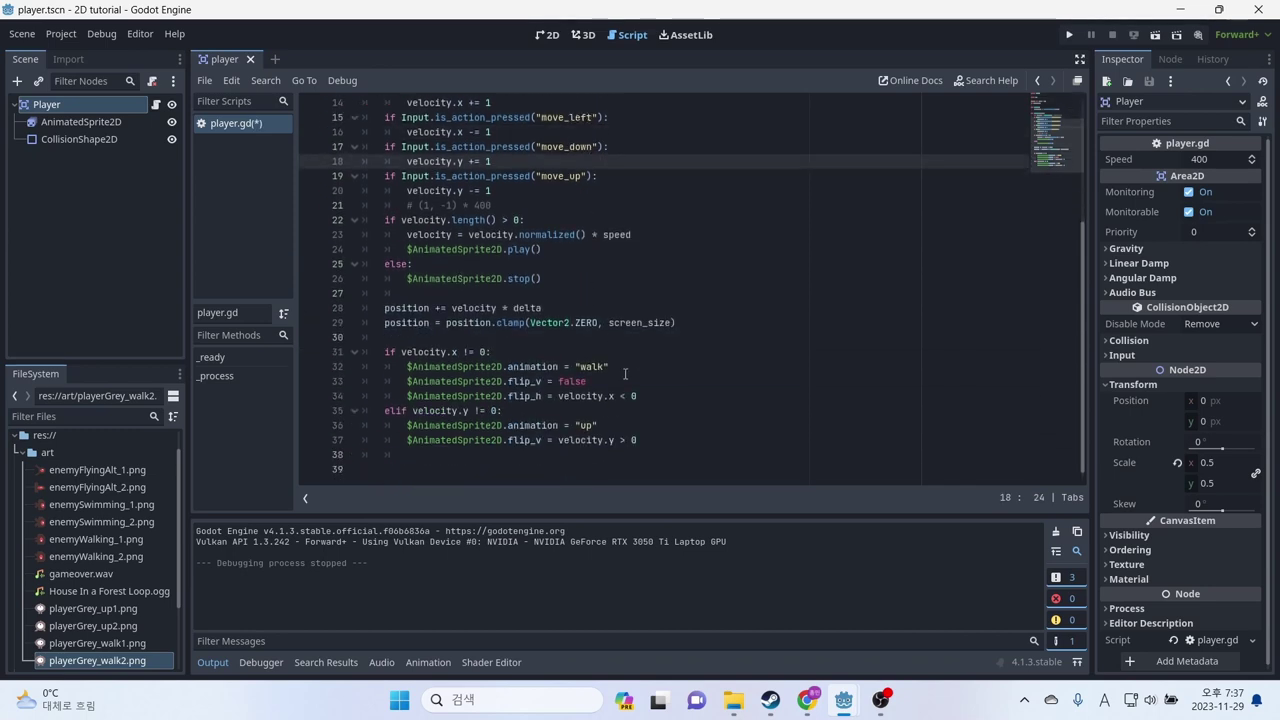
click(668, 440)
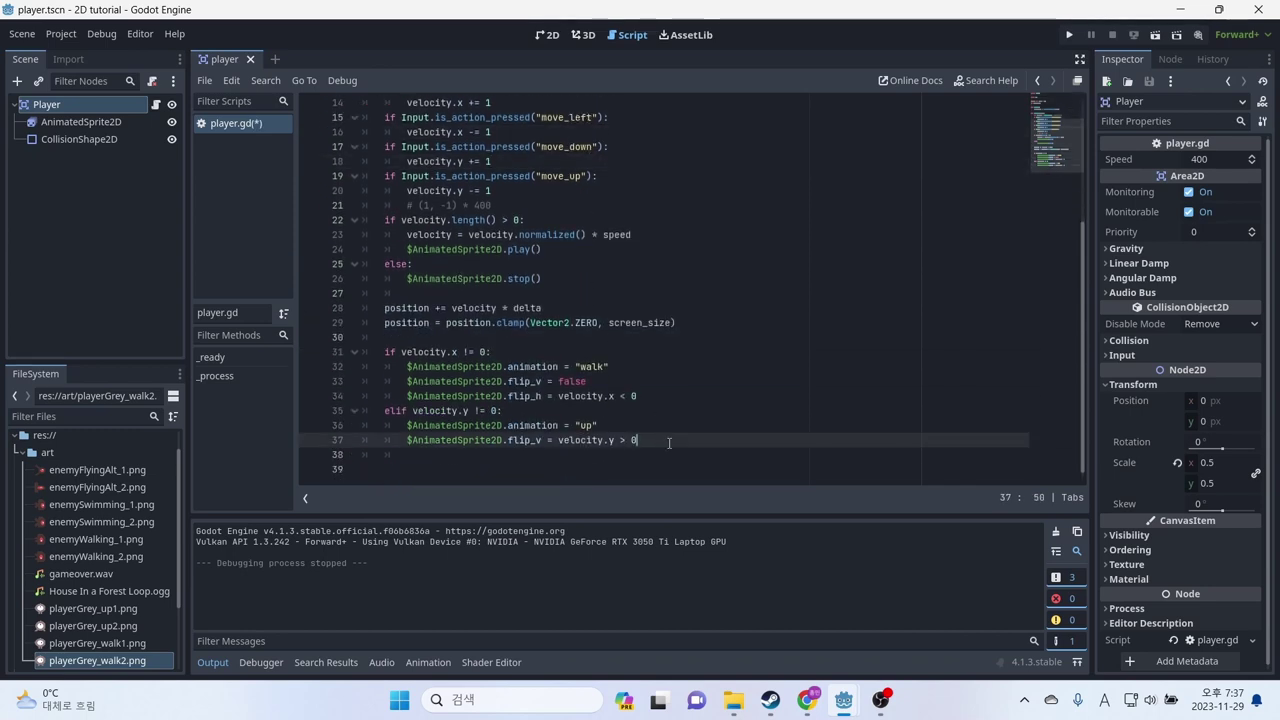
click(1168, 61)
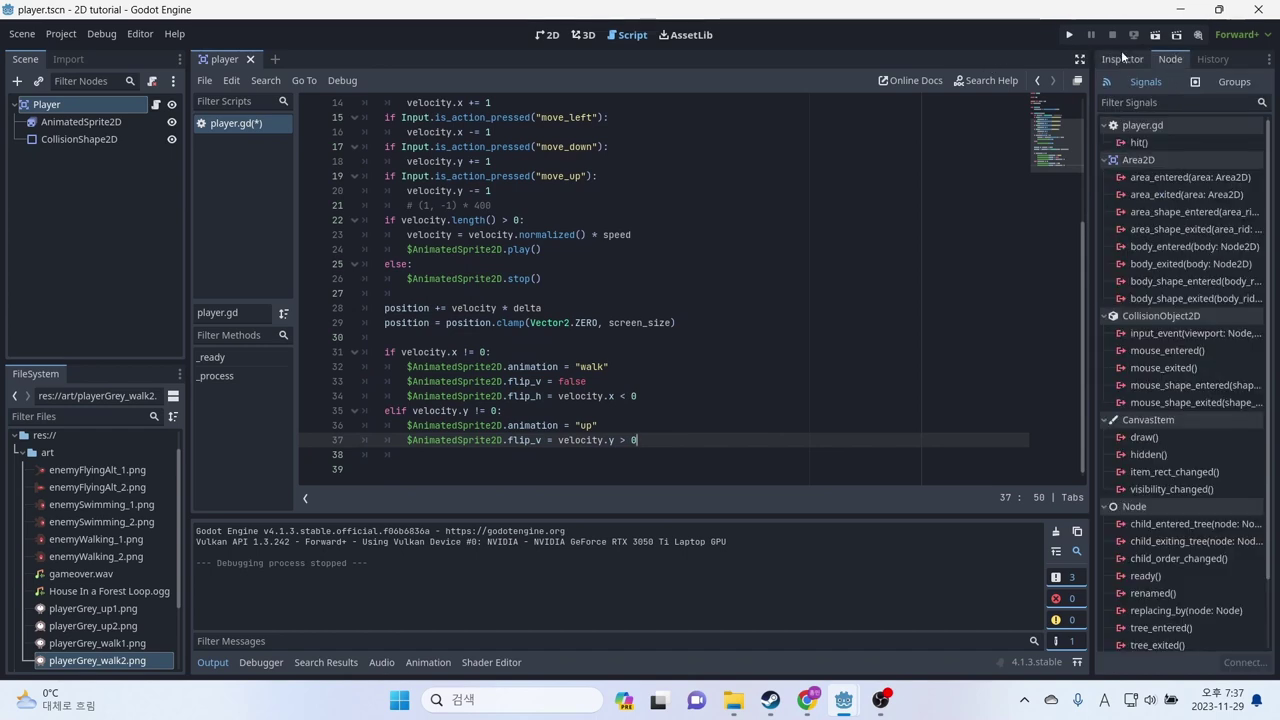
Connect body_entered(body: Node2D) to a new _on_body_entered function in player.gd
click(1122, 59)
click(1165, 59)
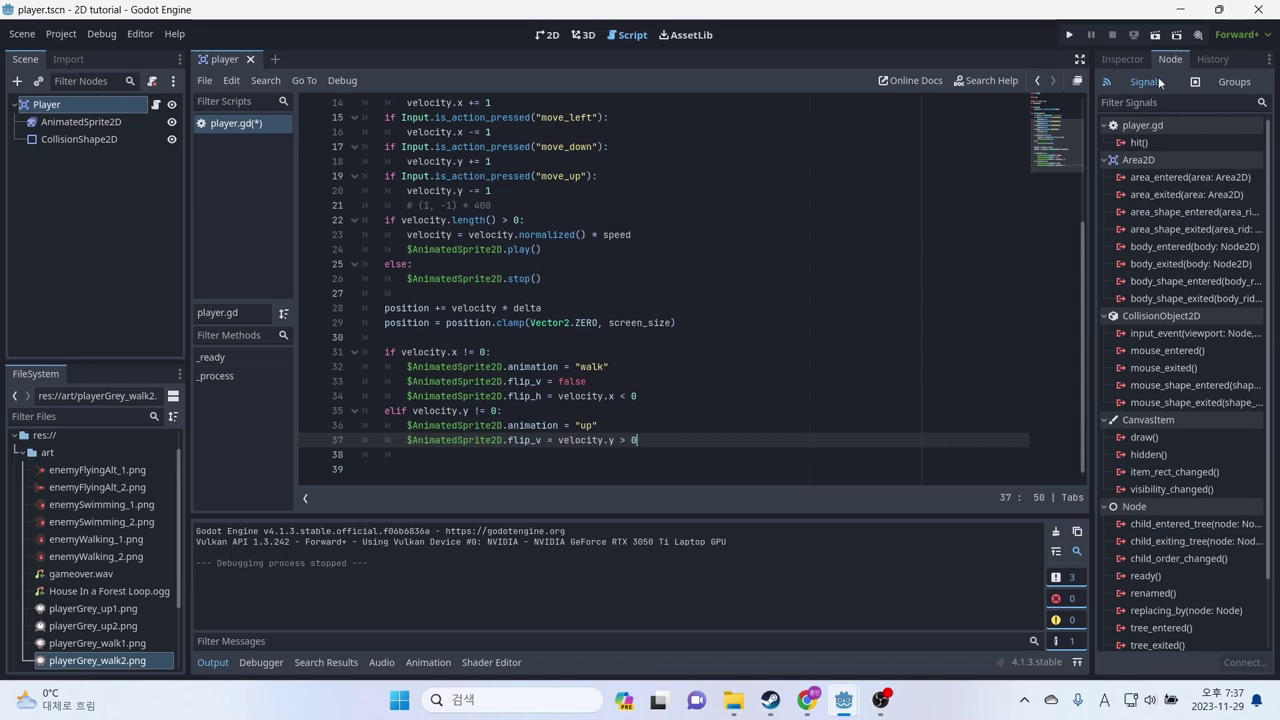
double_click(1196, 247)
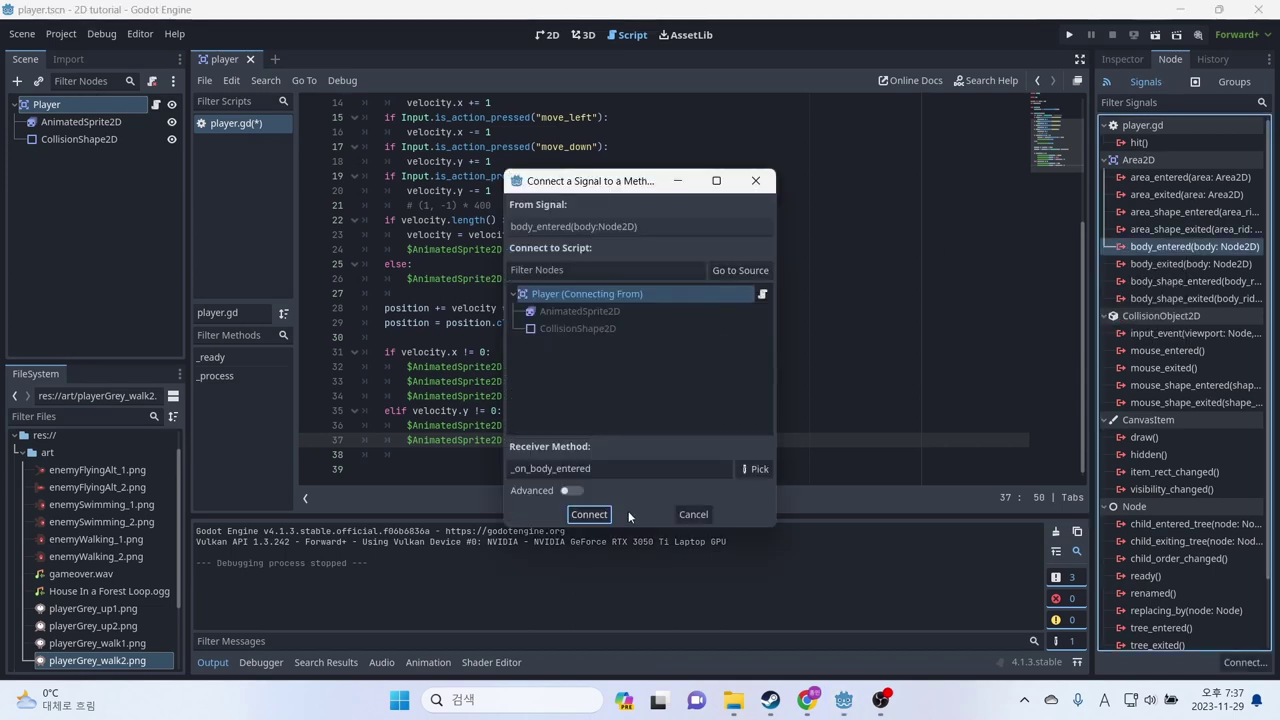
click(589, 514)
click(495, 428)
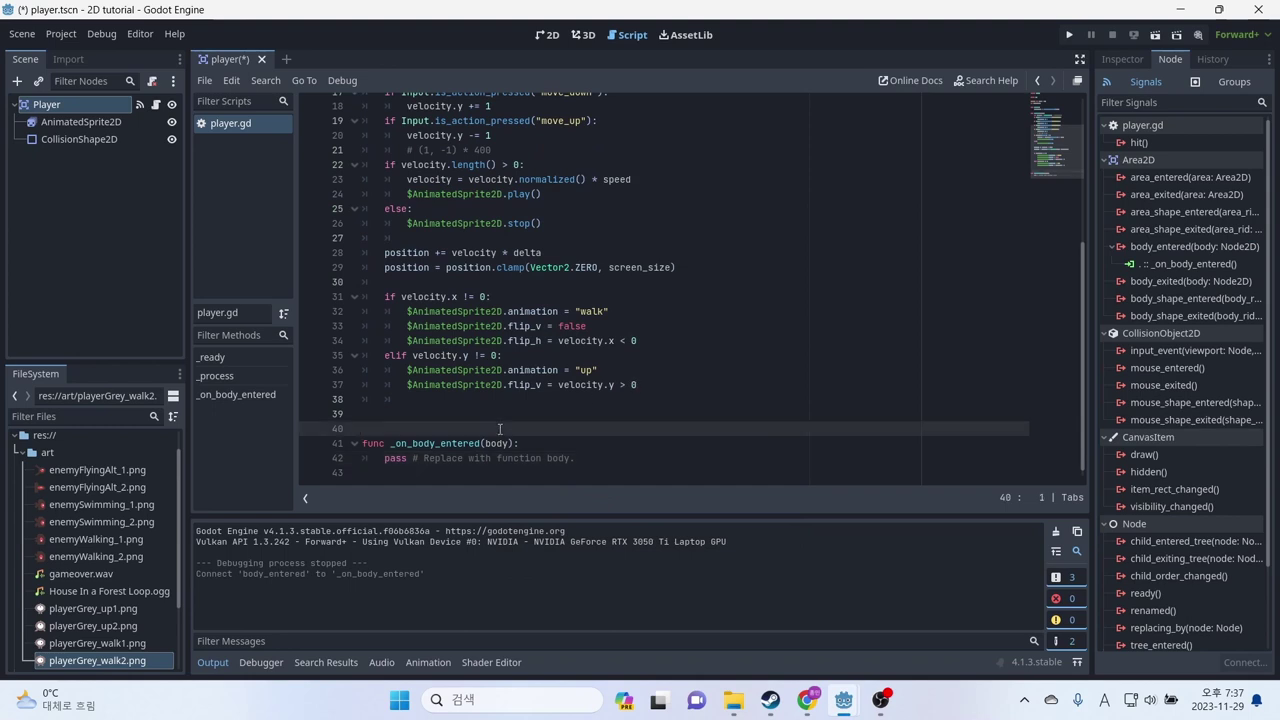
Replace the pass placeholder in _on_body_entered with hide() and hit.emit()
key(BackSpace)
key(BackSpace)
drag(601, 448, 384, 443)
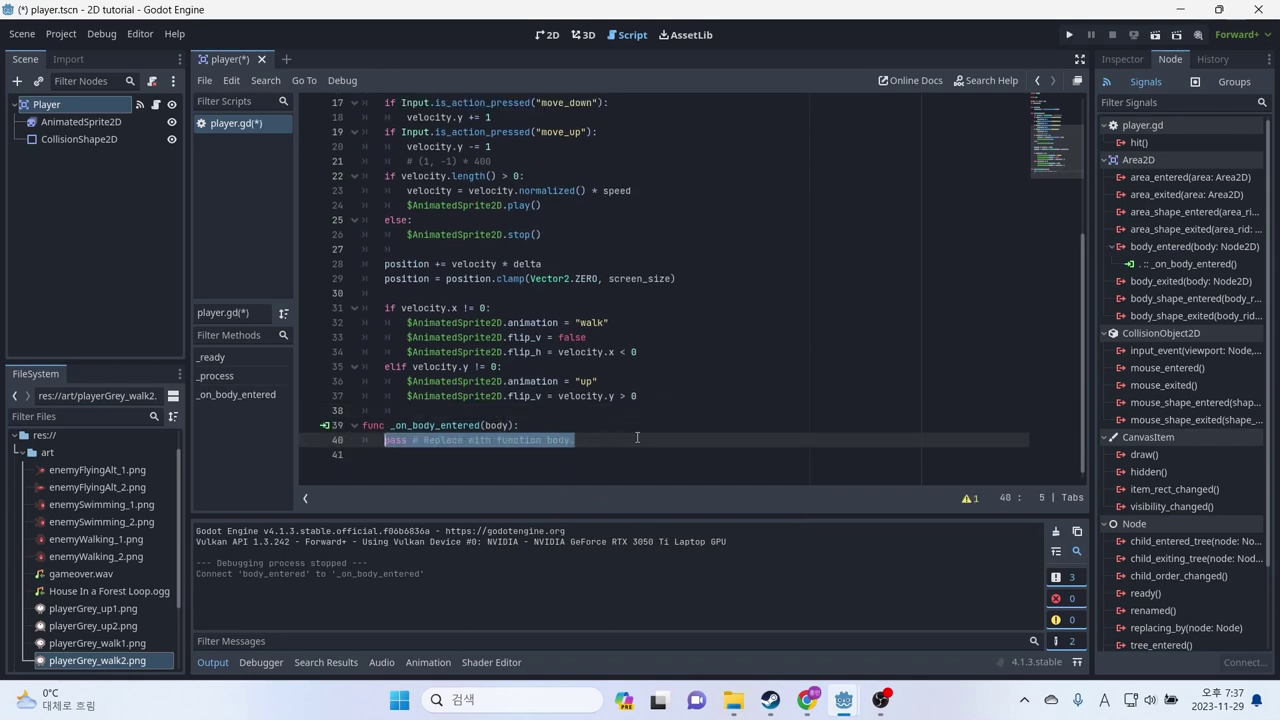
key(BackSpace)
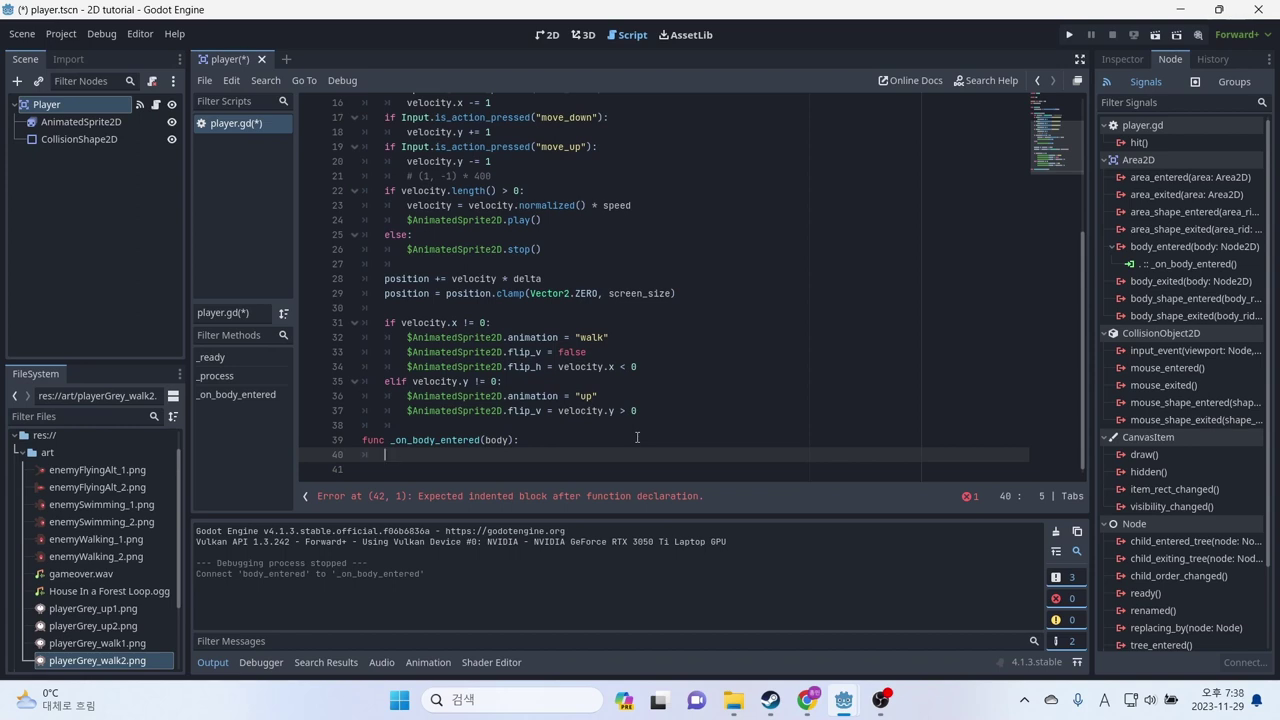
text(hide())
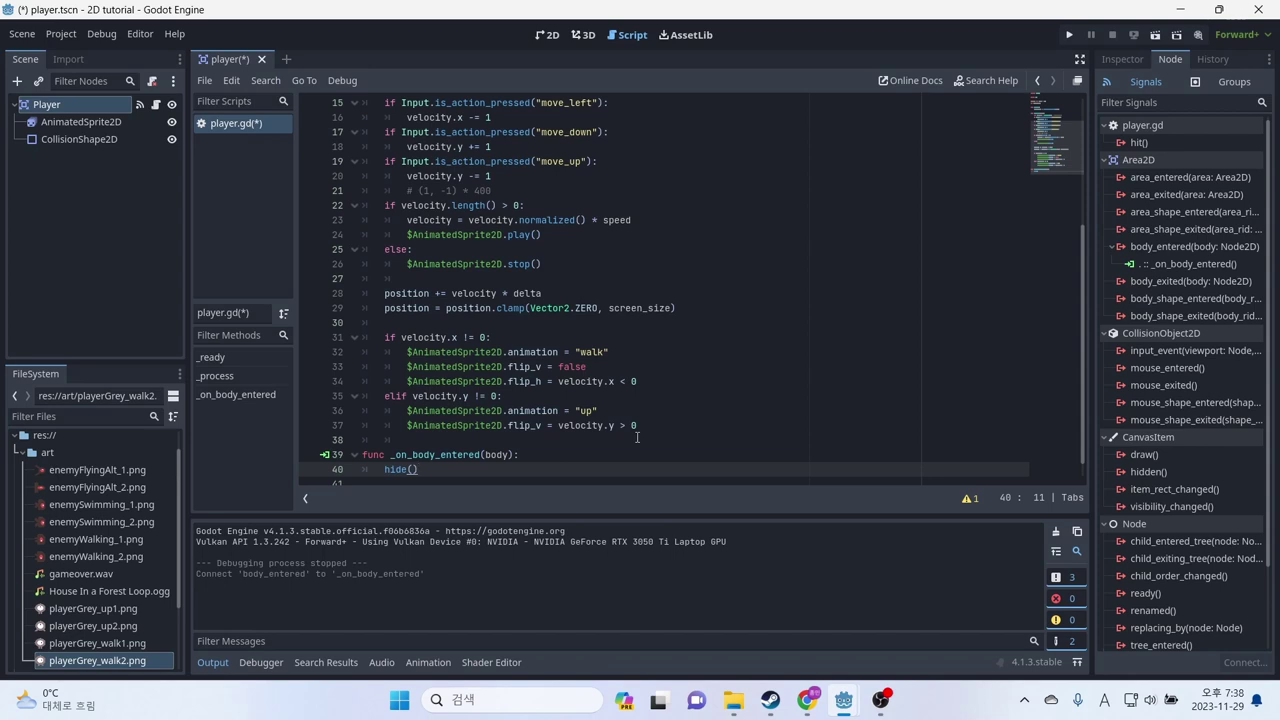
key(Return)
text(hit)
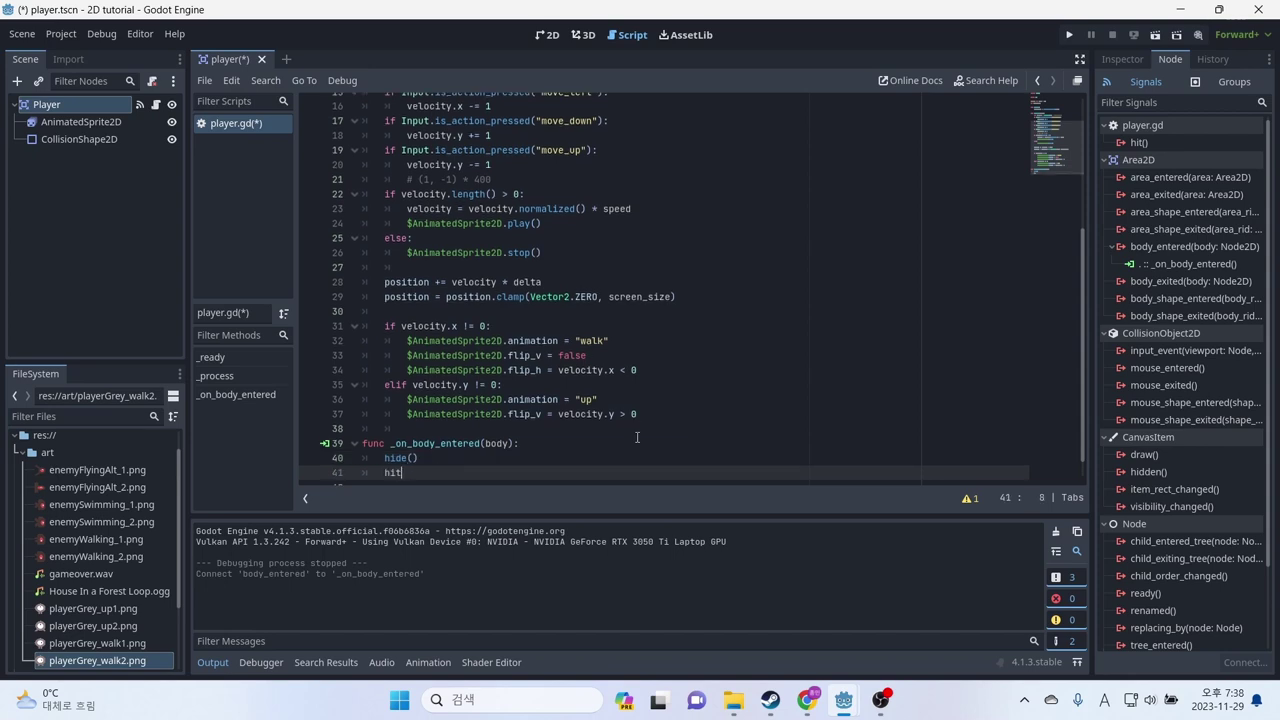
text(.em)
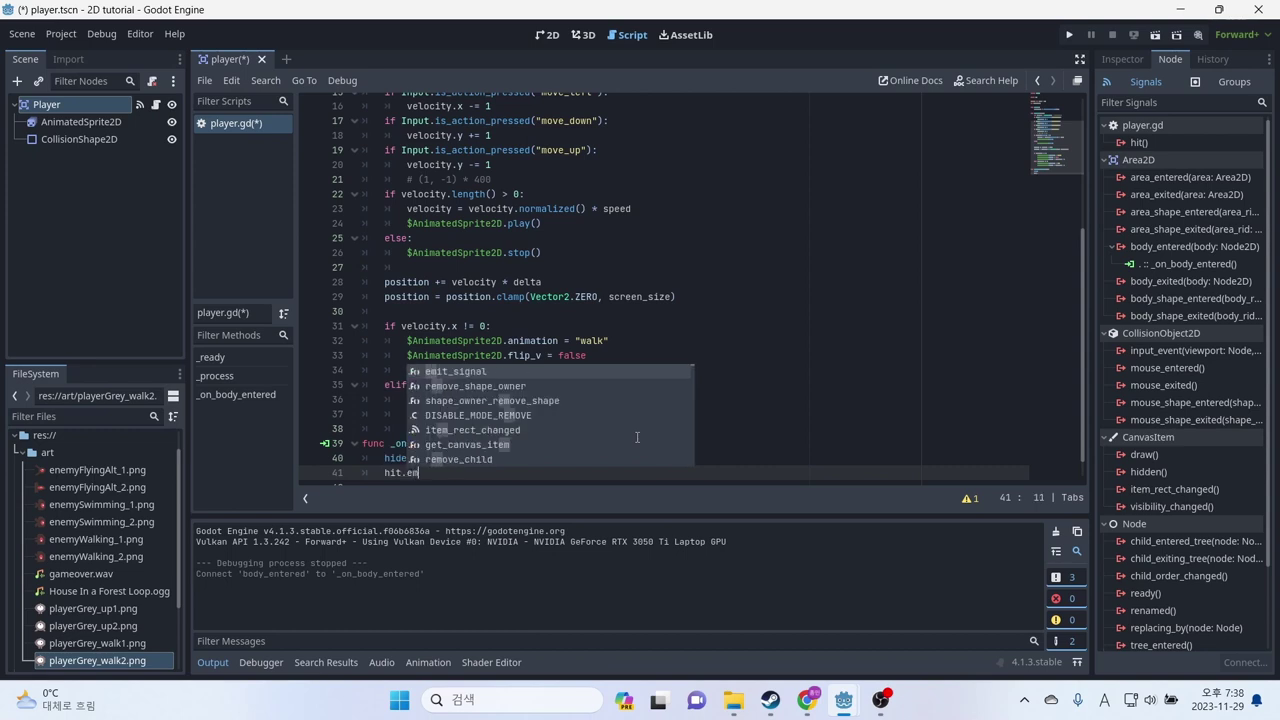
text(it)
key(Return)
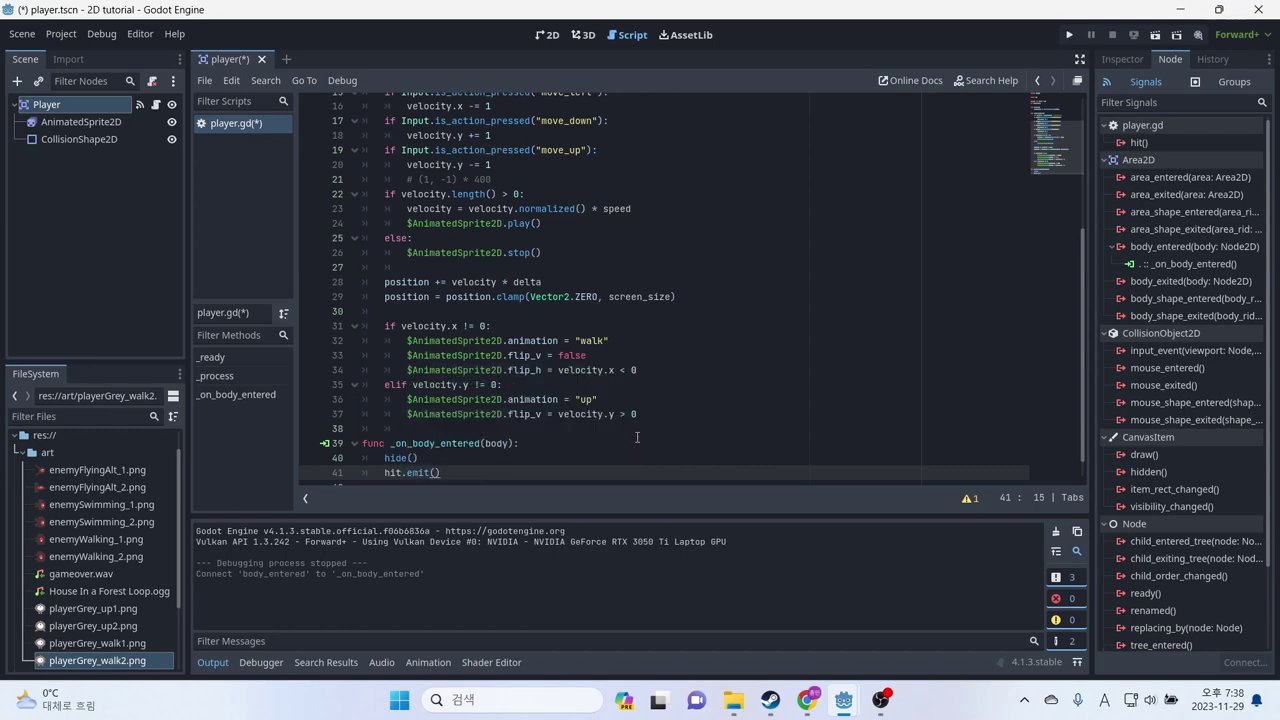
key(Return)
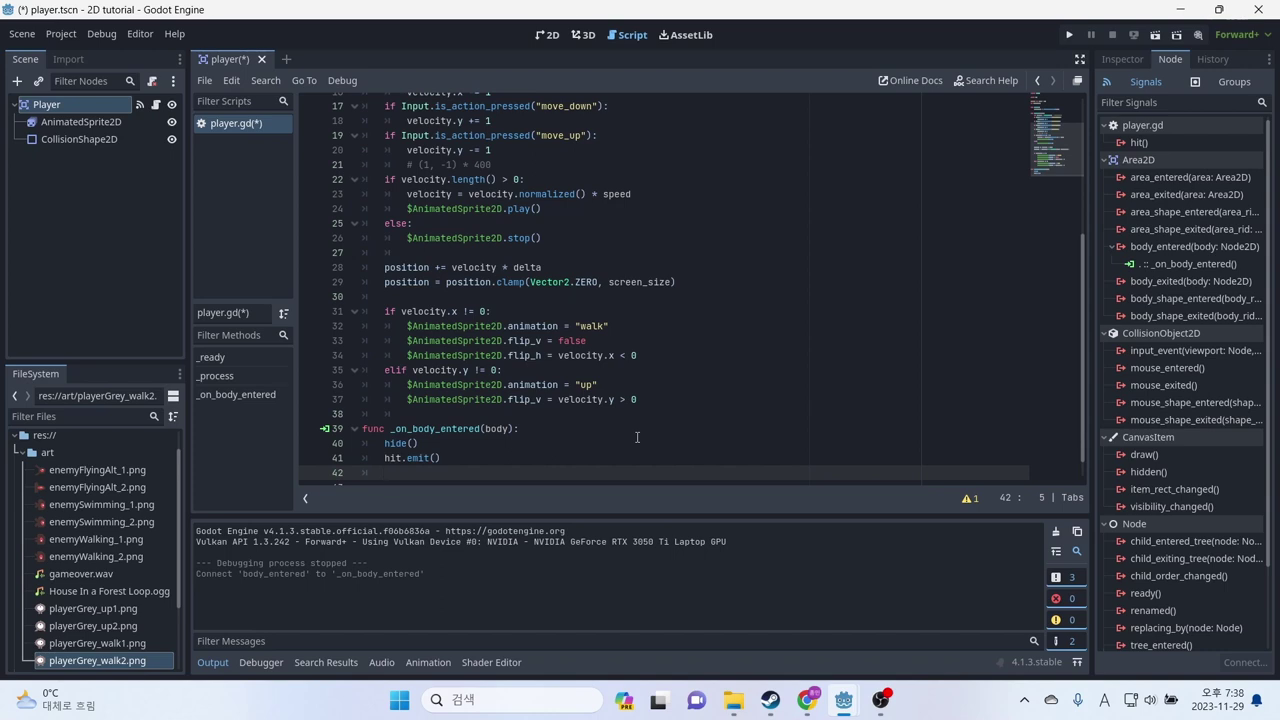
Add $CollisionShape2D.set_deferred("disabled", true), fix the 'ture' typo, and save
text($Co)
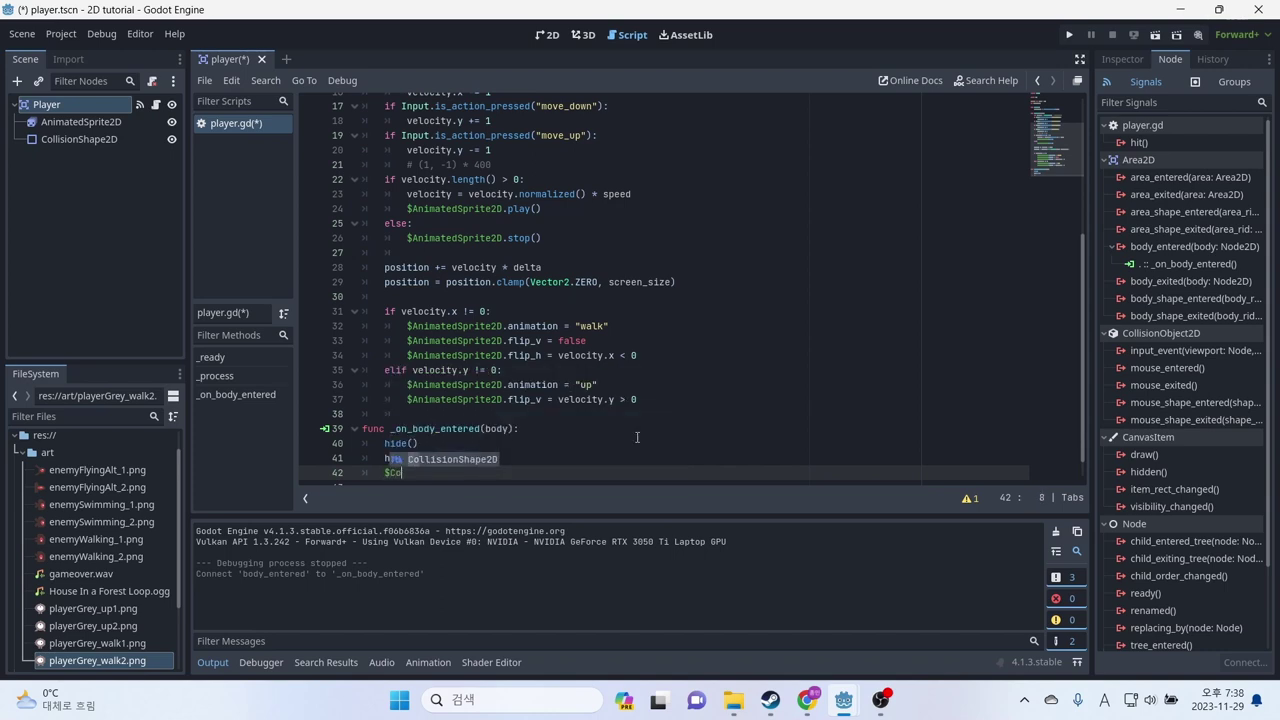
key(Return)
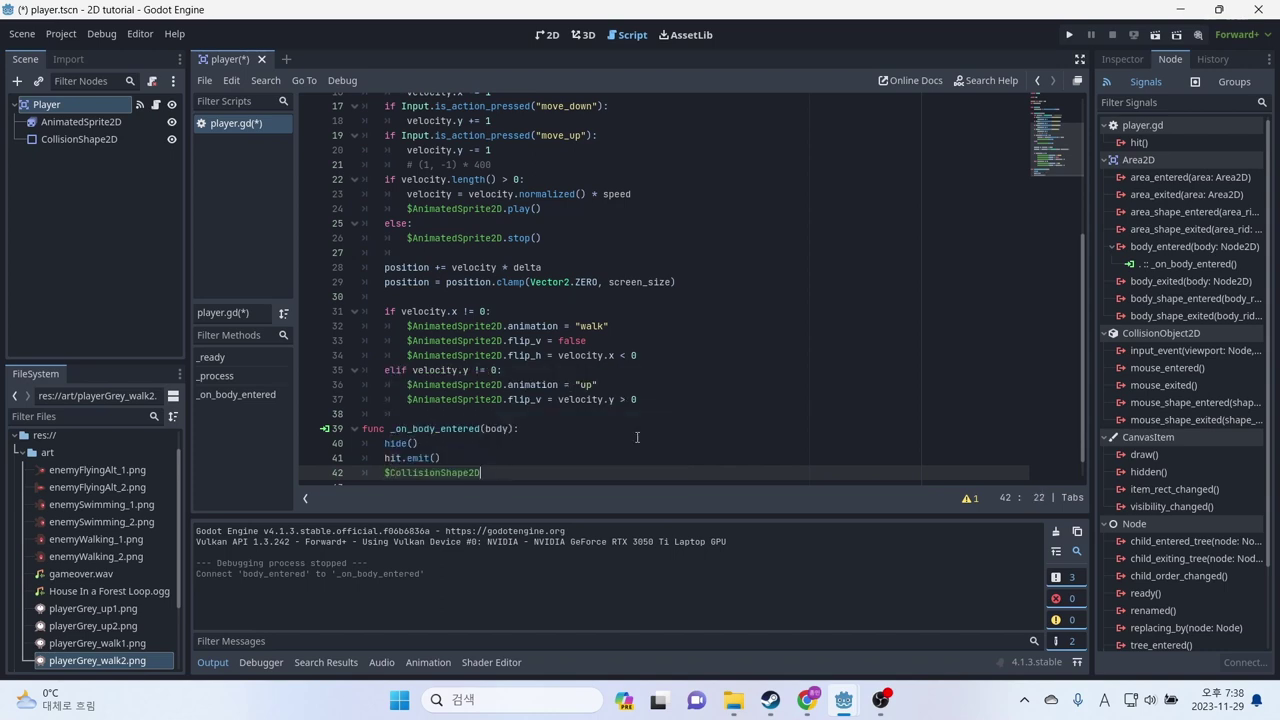
text(.set)
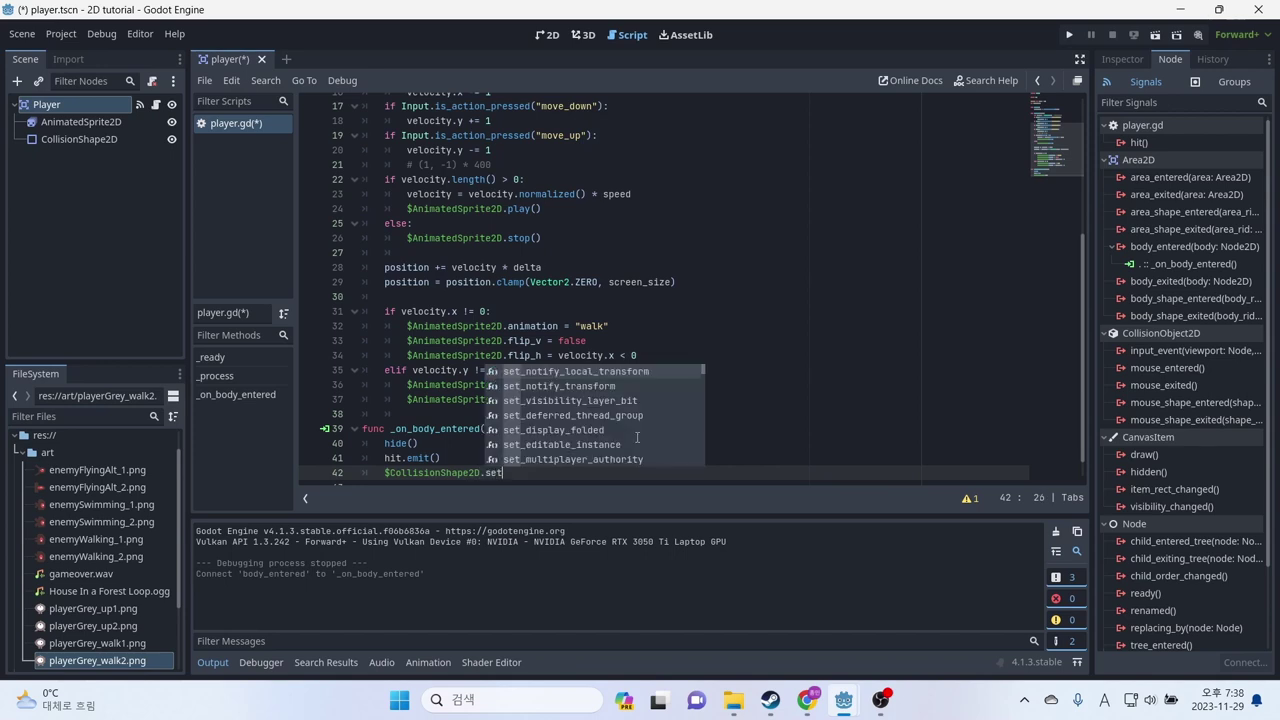
text(_def)
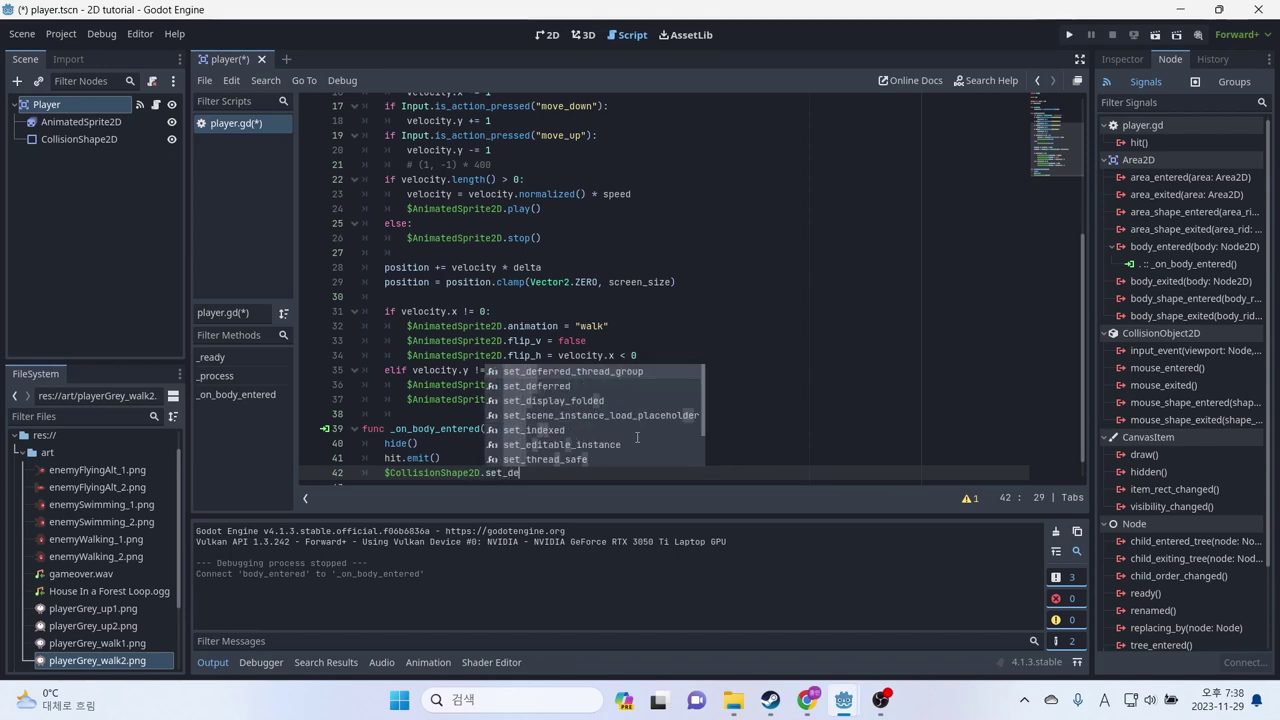
text(e)
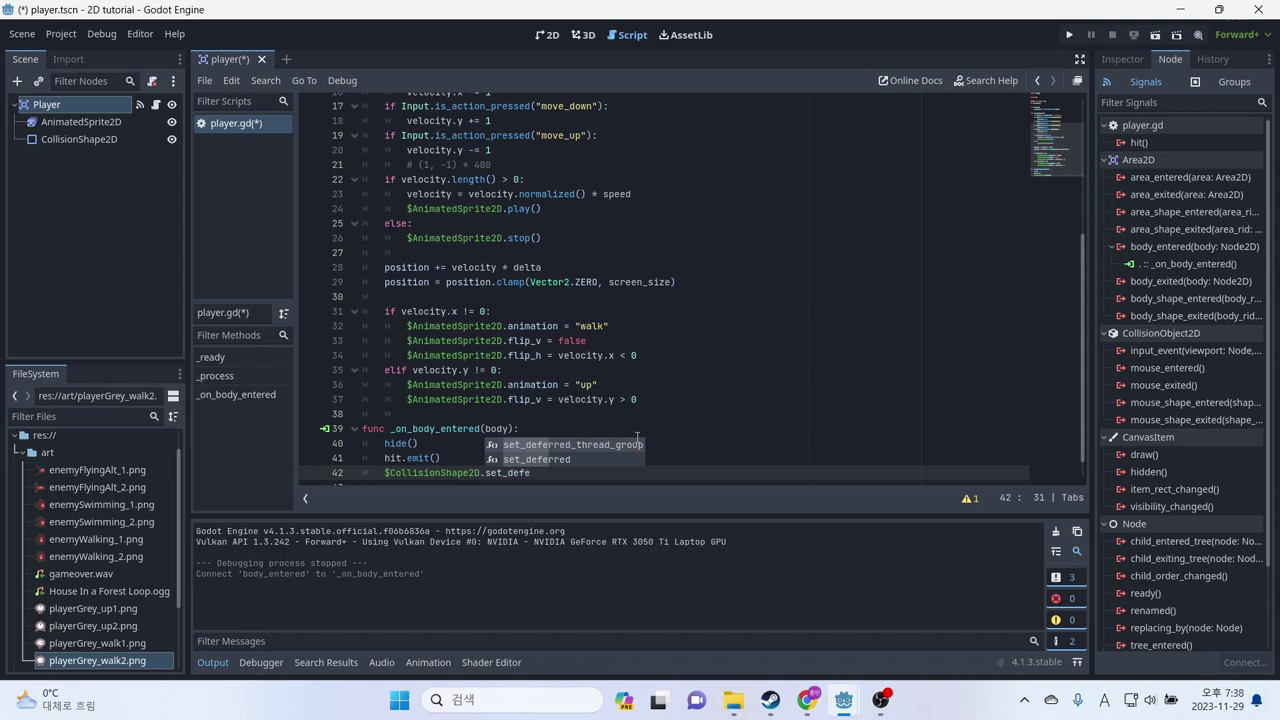
text(rred()
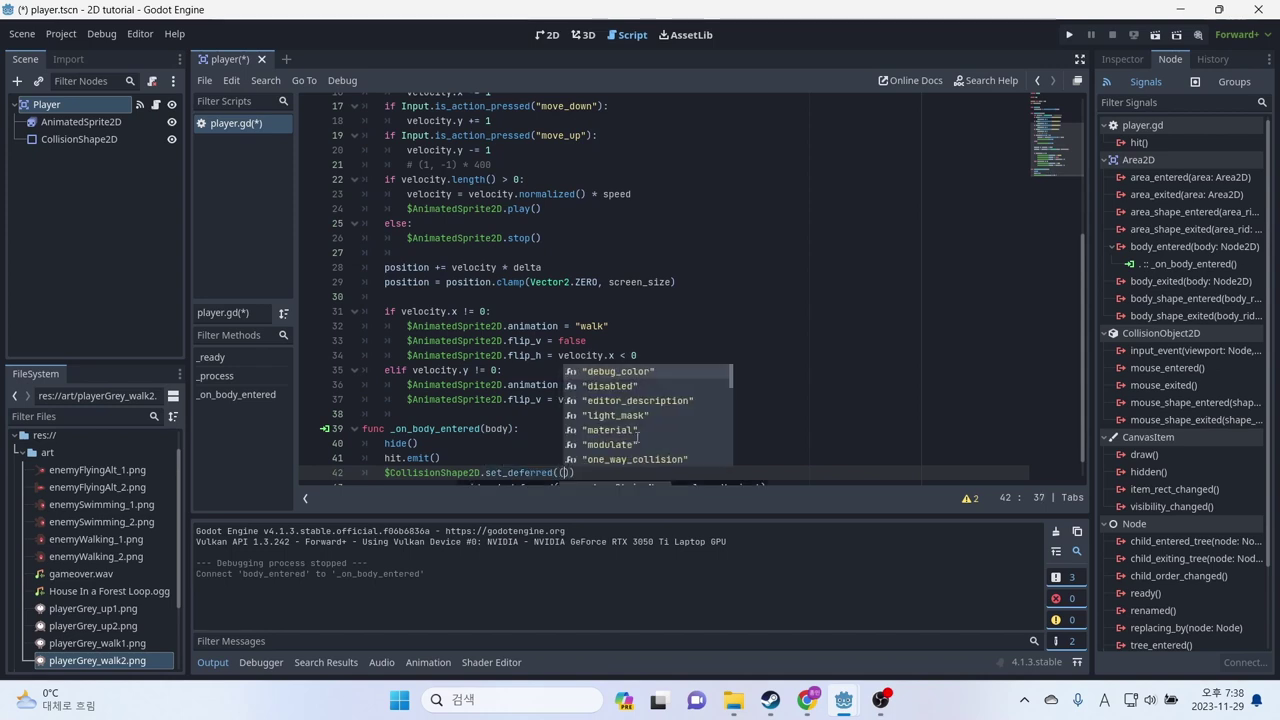
text((")
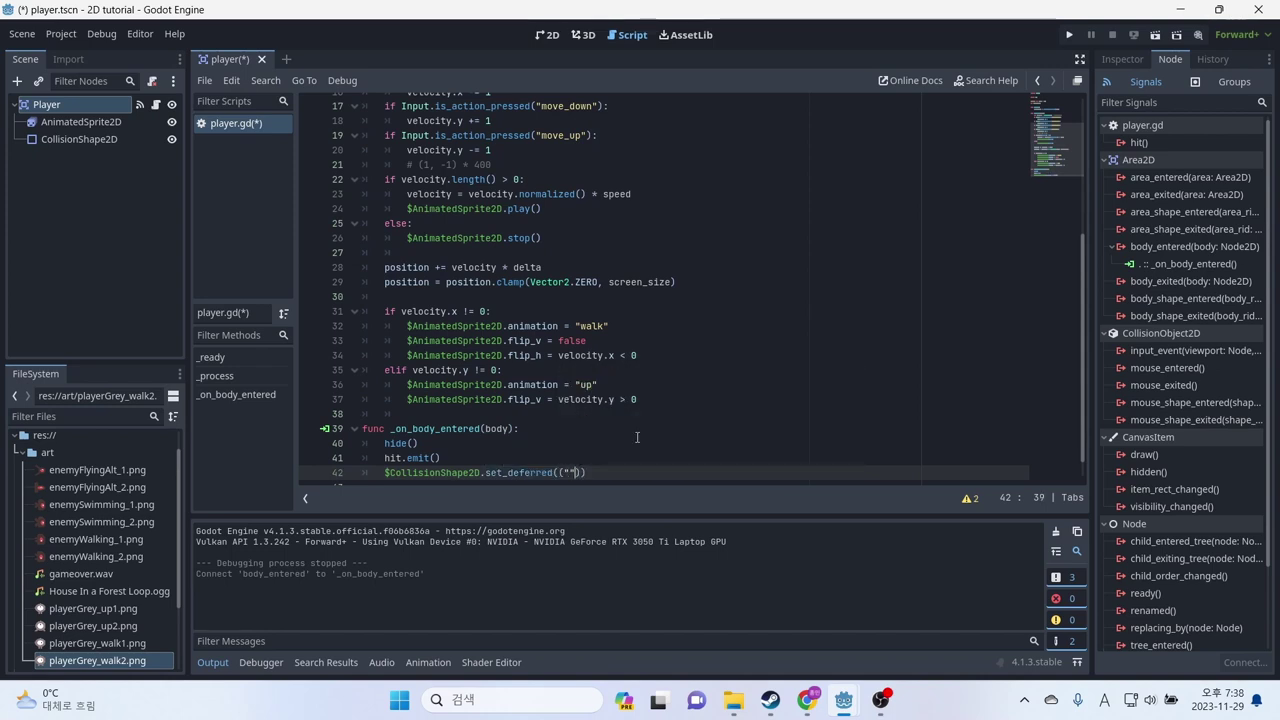
key(BackSpace)
key(BackSpace)
key(BackSpace)
key(BackSpace)
text(")
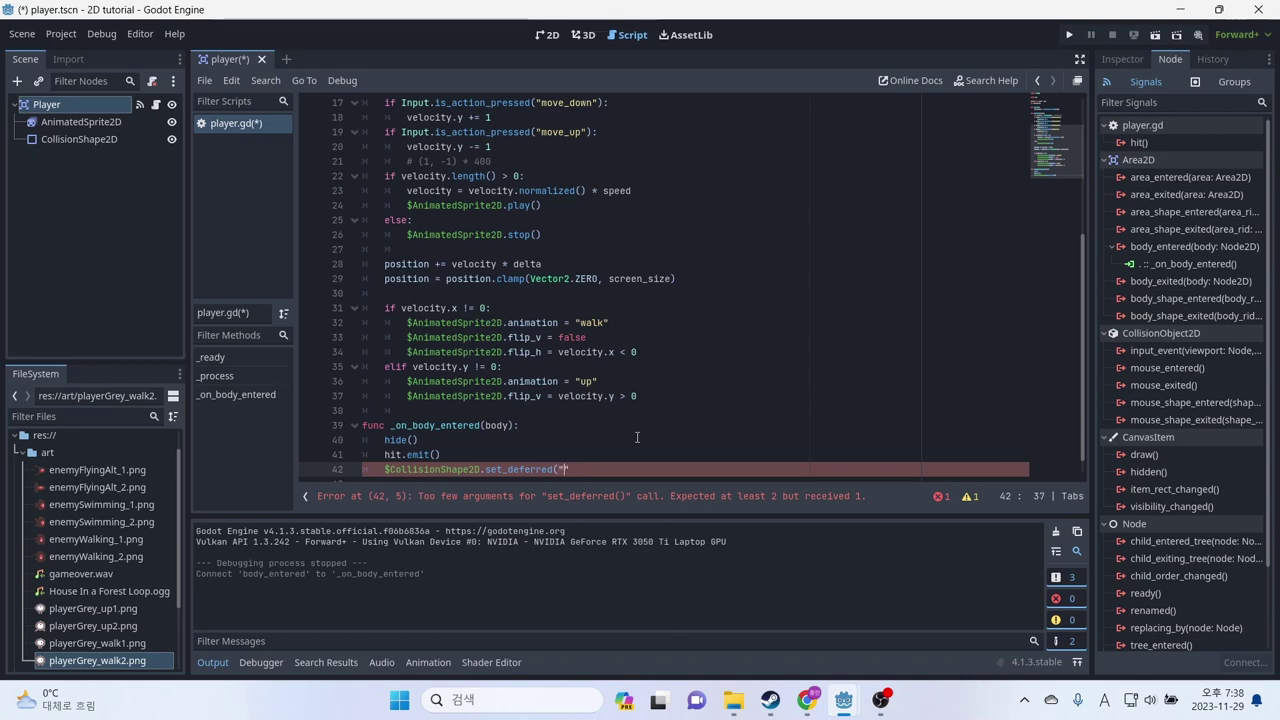
text(disabled)
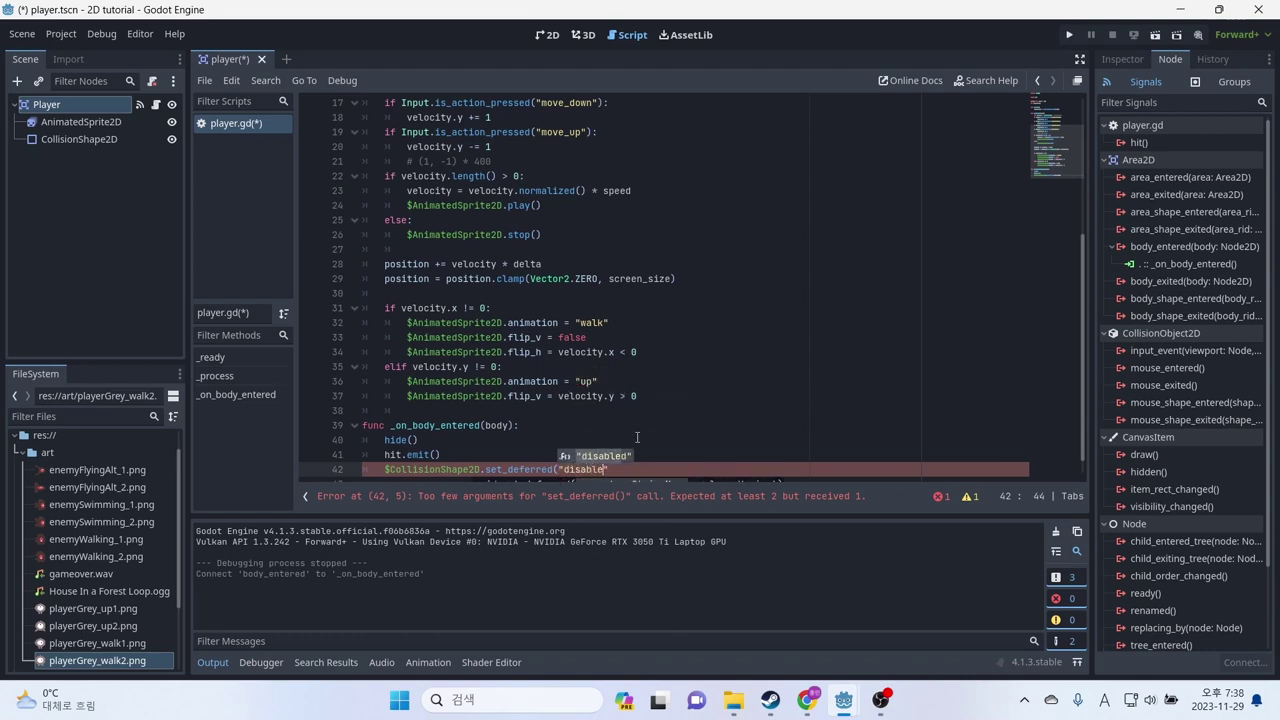
key(Return)
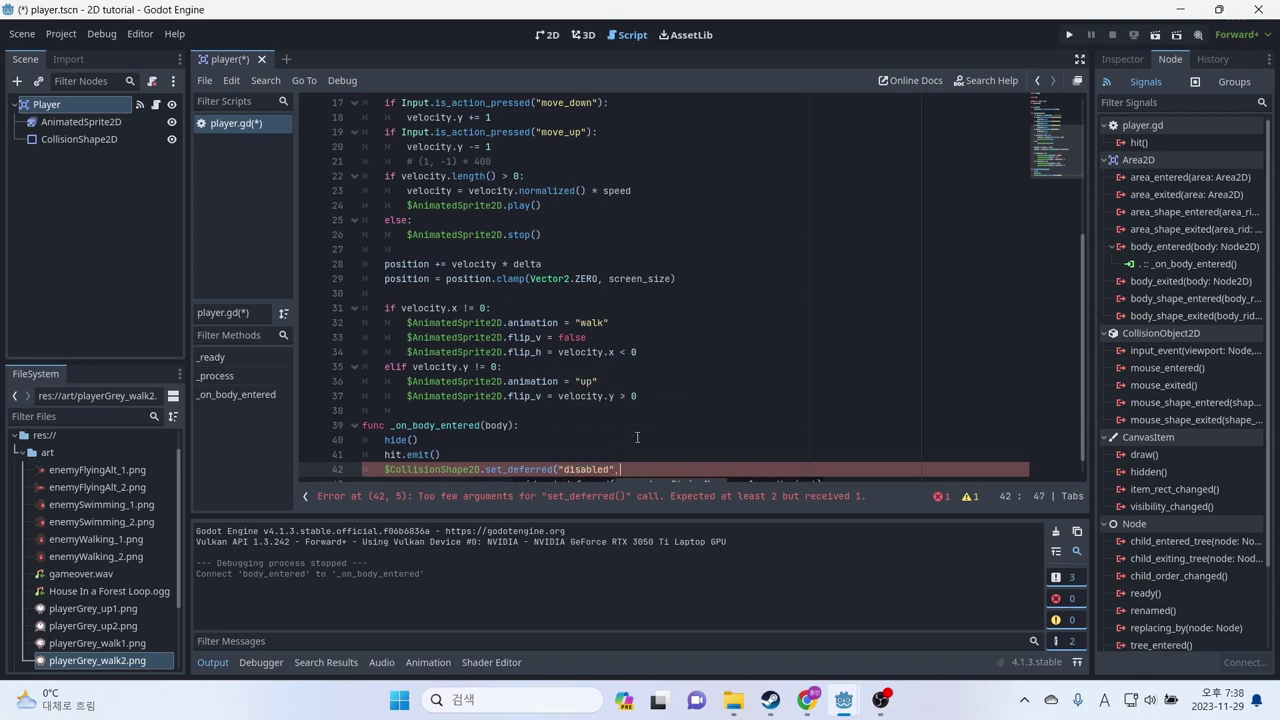
text(, ture)
text())
key(Left)
key(Left)
key(BackSpace)
key(BackSpace)
text(ru)
key(ctrl+s)
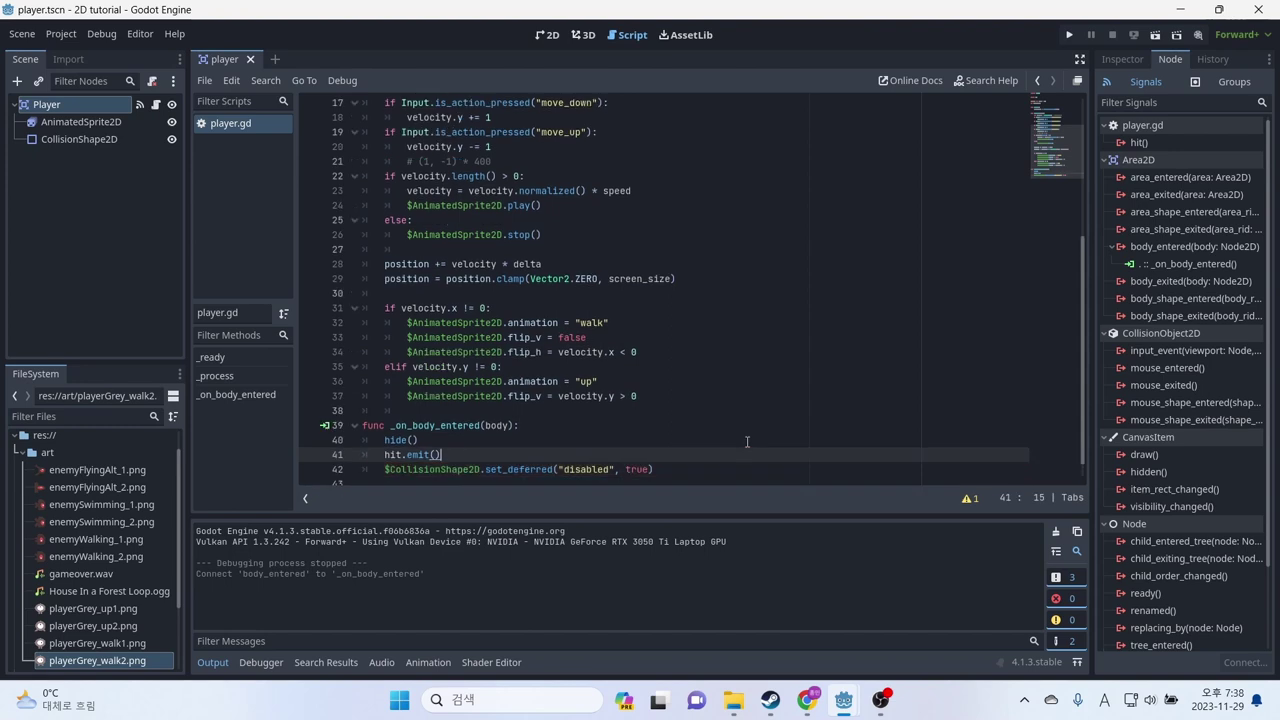
Highlight CollisionShape2D and set_deferred on line 42 to explain them
click(733, 442)
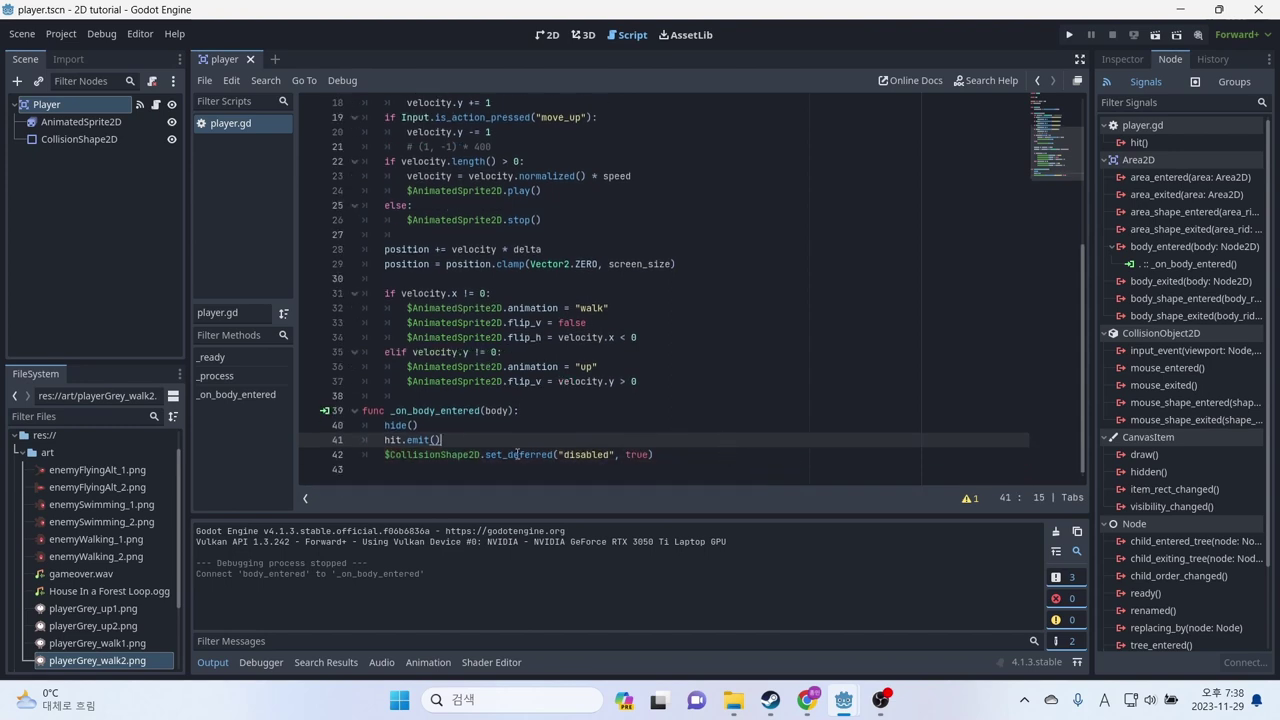
drag(389, 456, 481, 462)
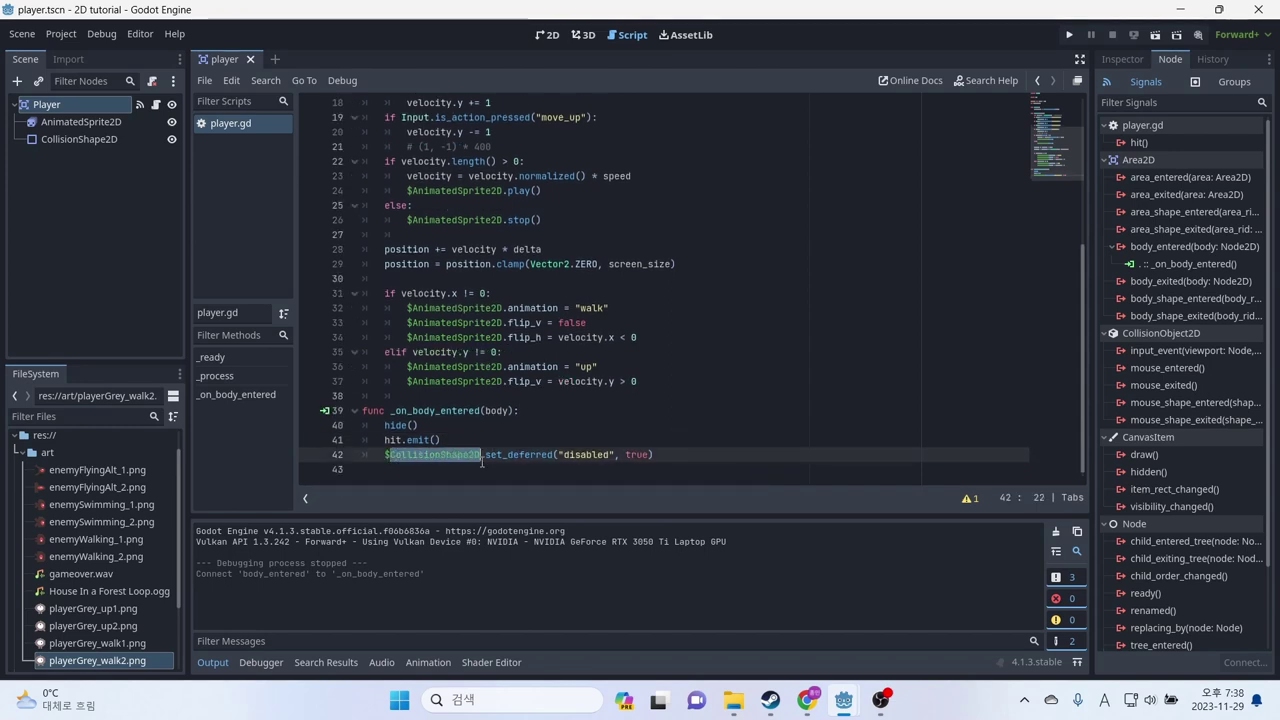
click(440, 425)
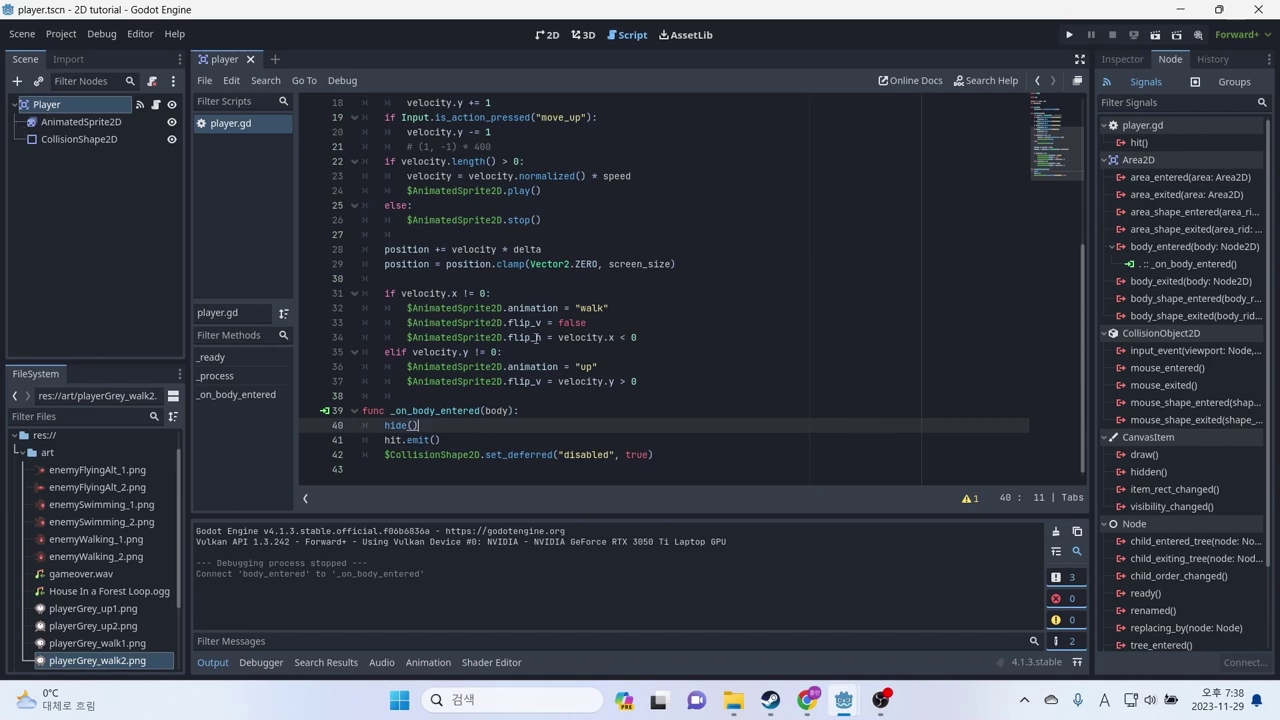
click(486, 455)
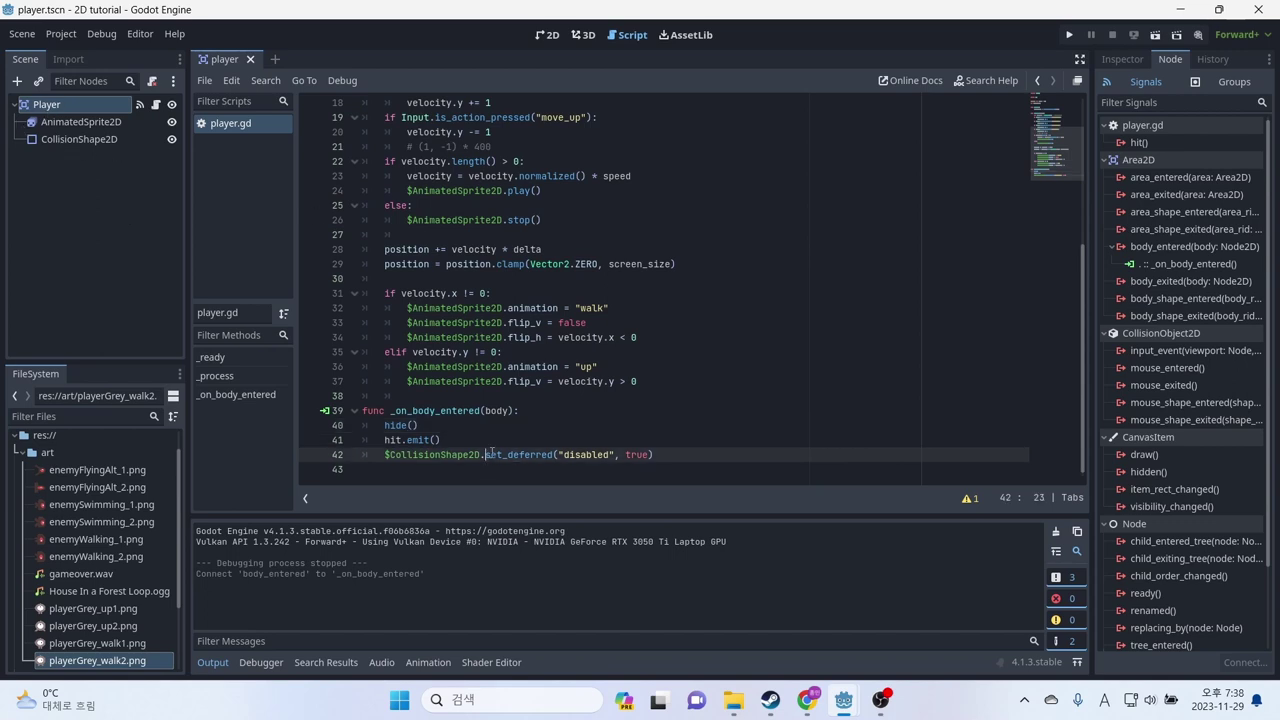
drag(486, 455, 555, 455)
click(654, 446)
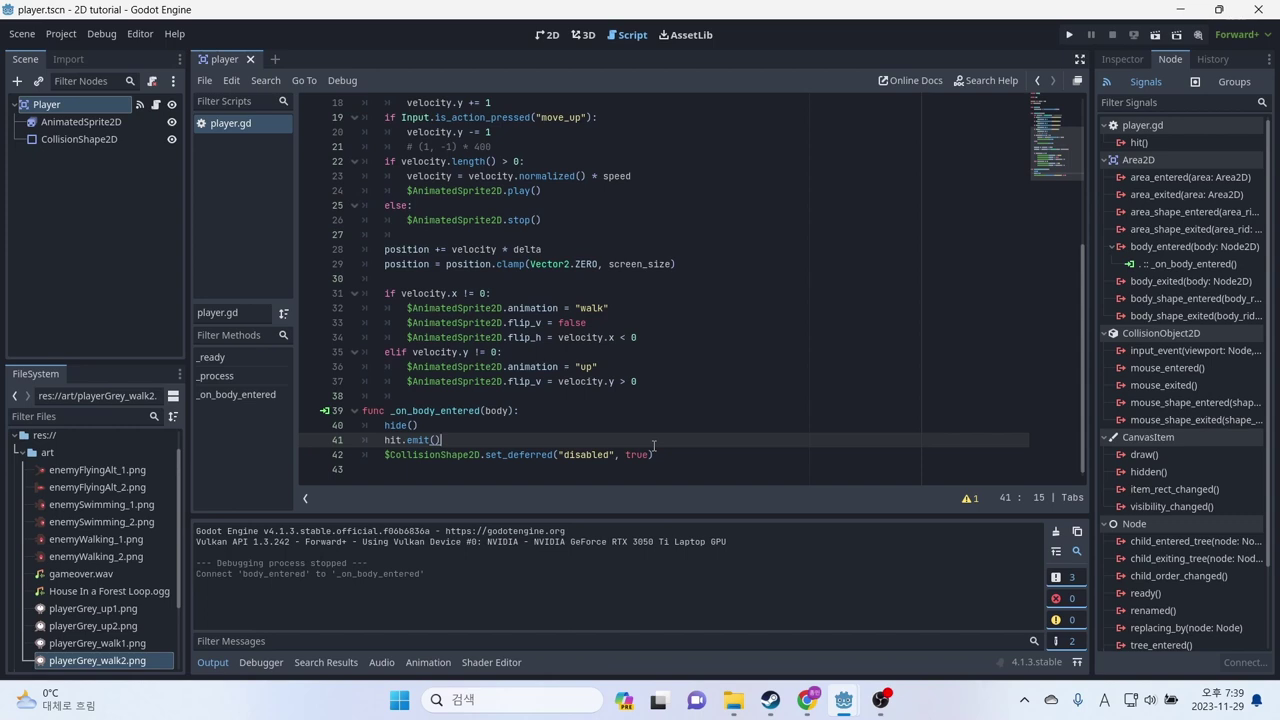
Highlight the "disabled" and true arguments, then select the player's CollisionShape2D node
drag(560, 455, 616, 456)
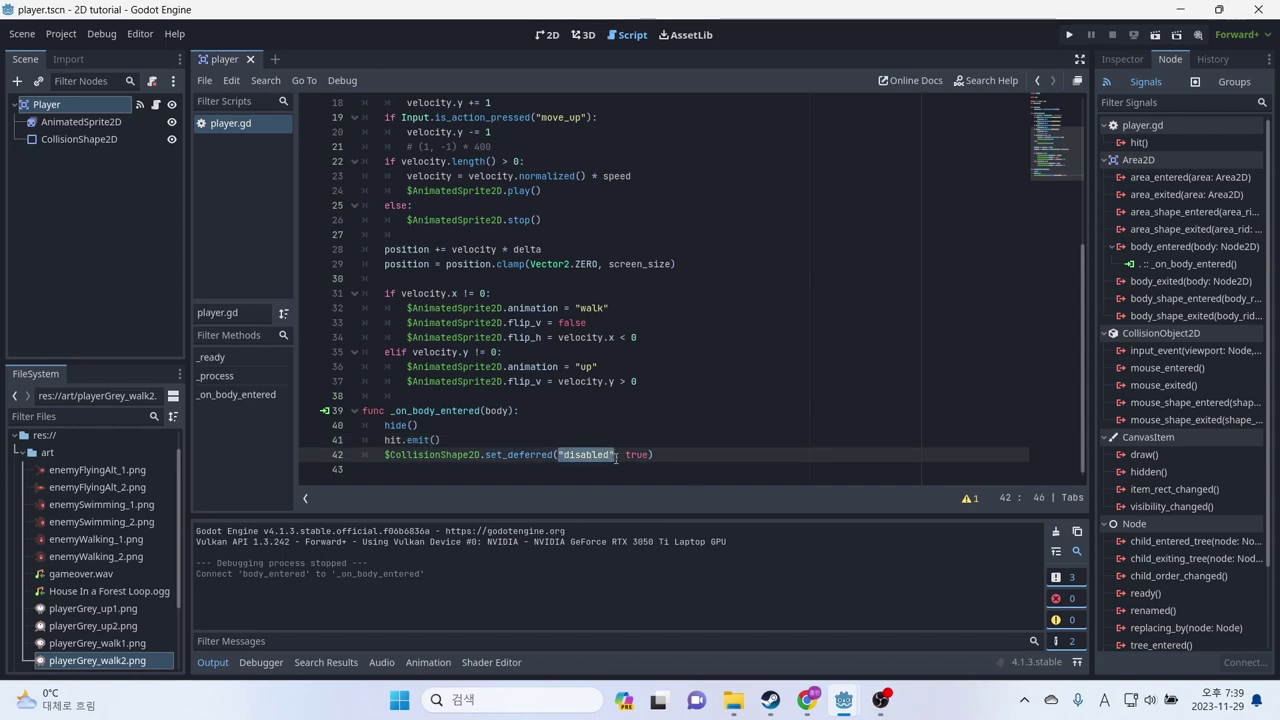
drag(626, 455, 656, 455)
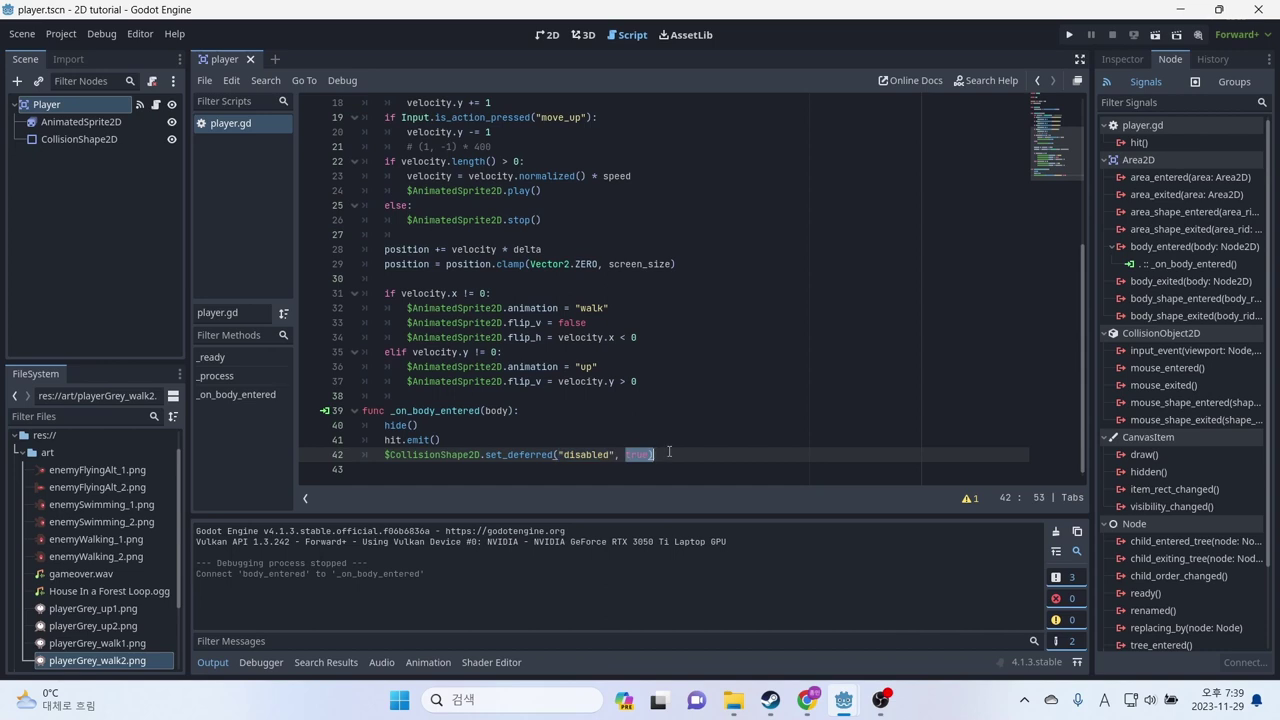
click(674, 454)
drag(485, 455, 531, 455)
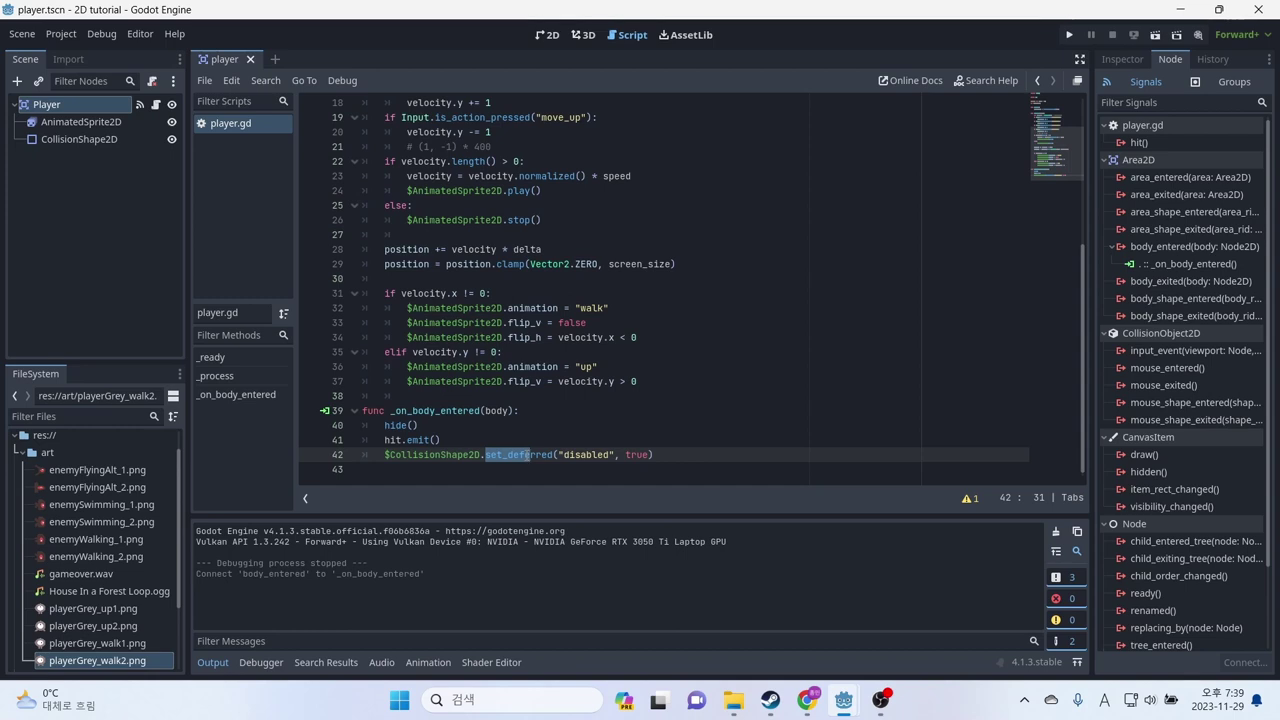
click(86, 141)
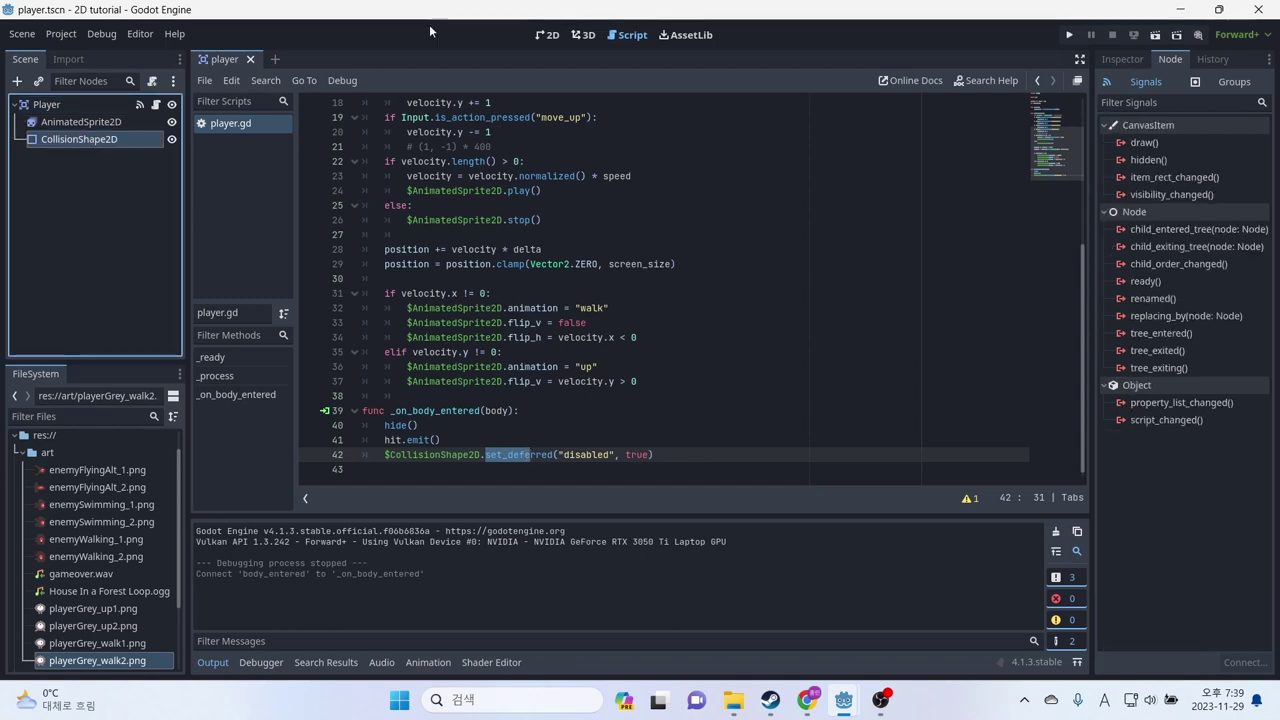
click(547, 34)
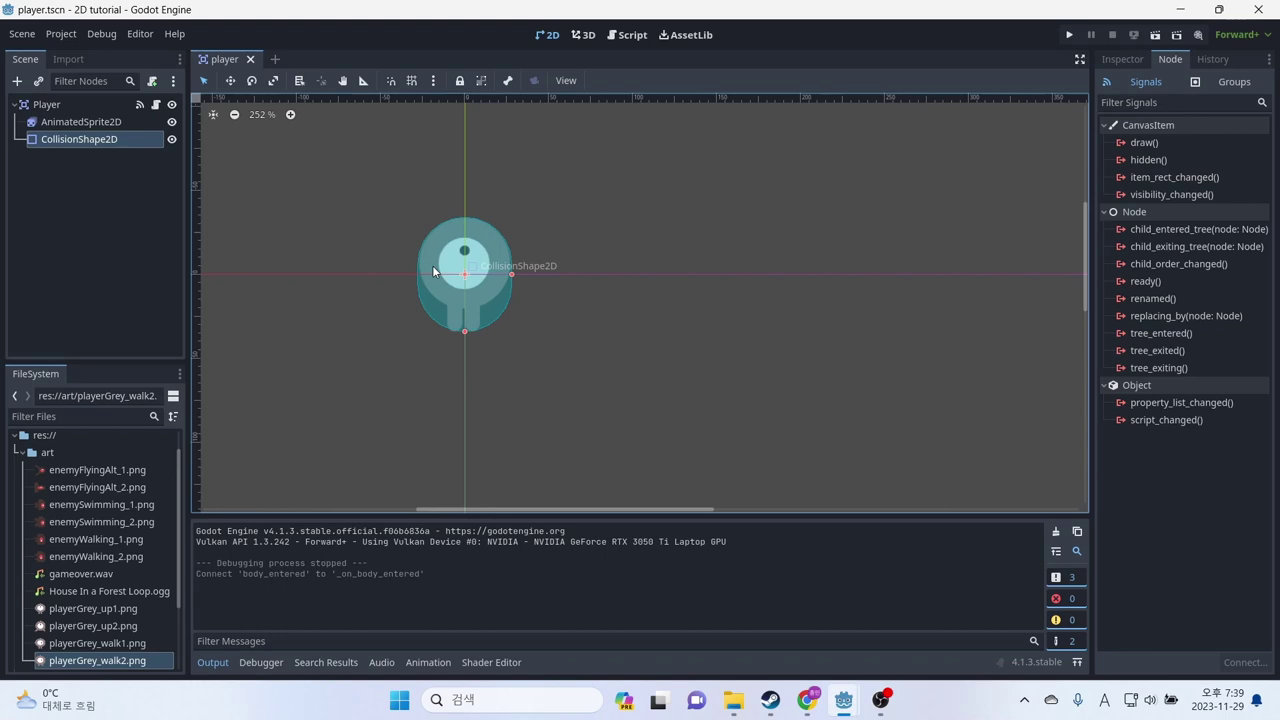
click(628, 38)
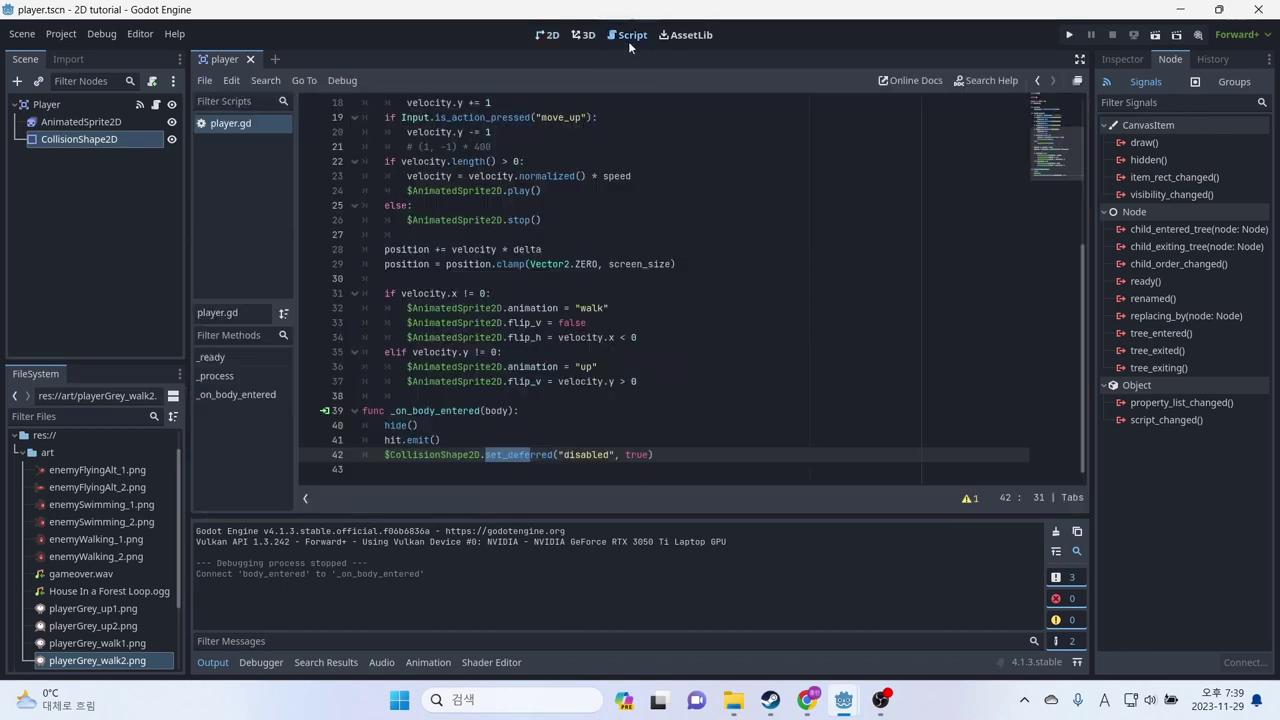
click(555, 456)
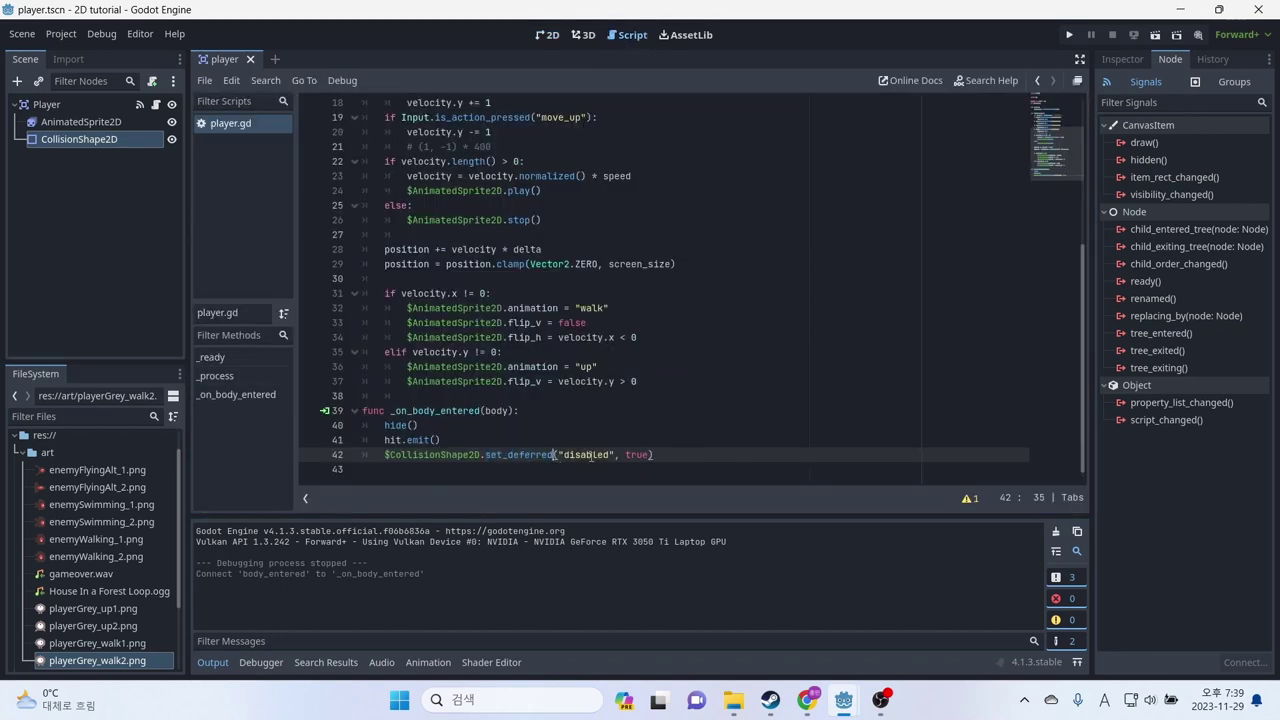
drag(566, 456, 612, 456)
click(530, 411)
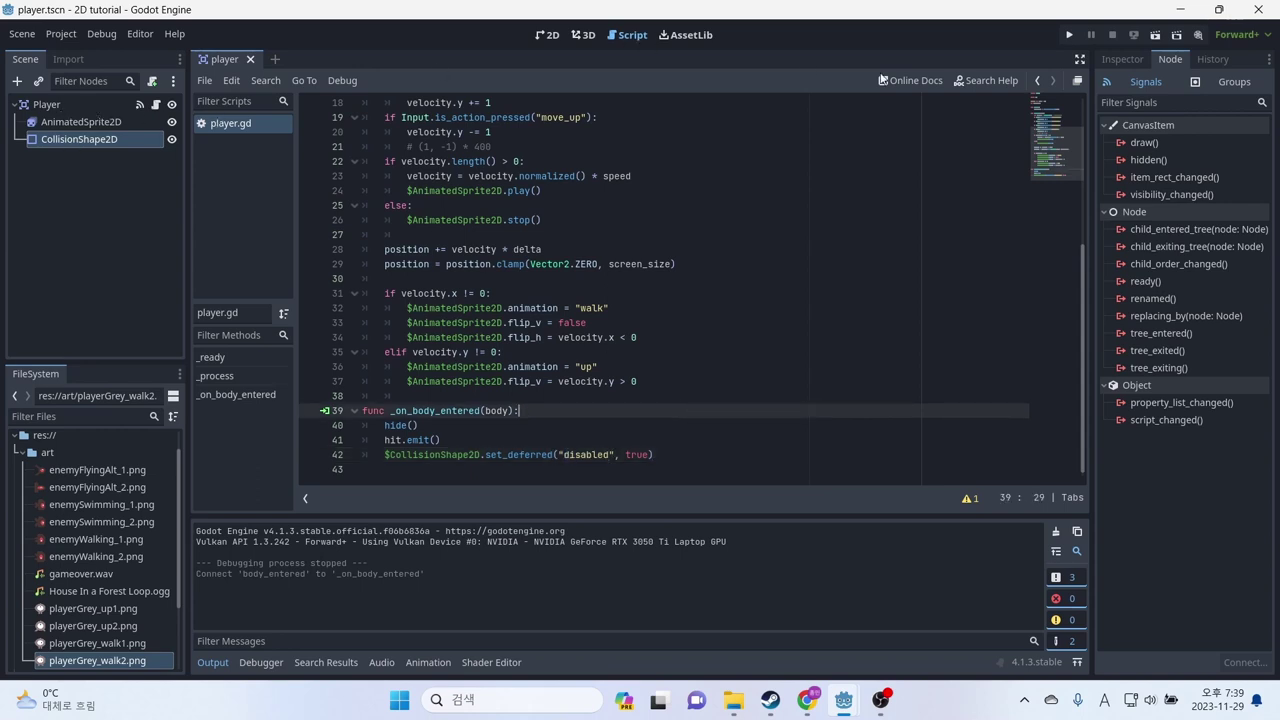
Toggle the CollisionShape2D's Disabled property on and off in the Inspector
click(1115, 65)
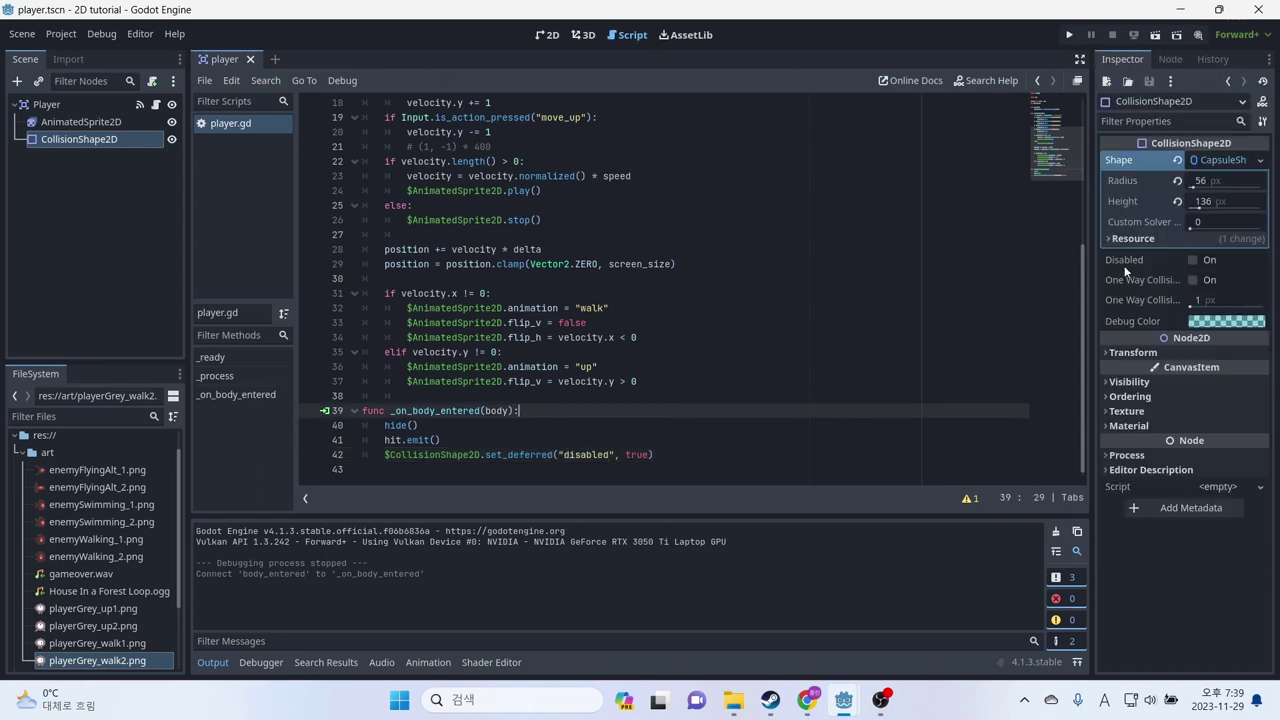
click(1194, 262)
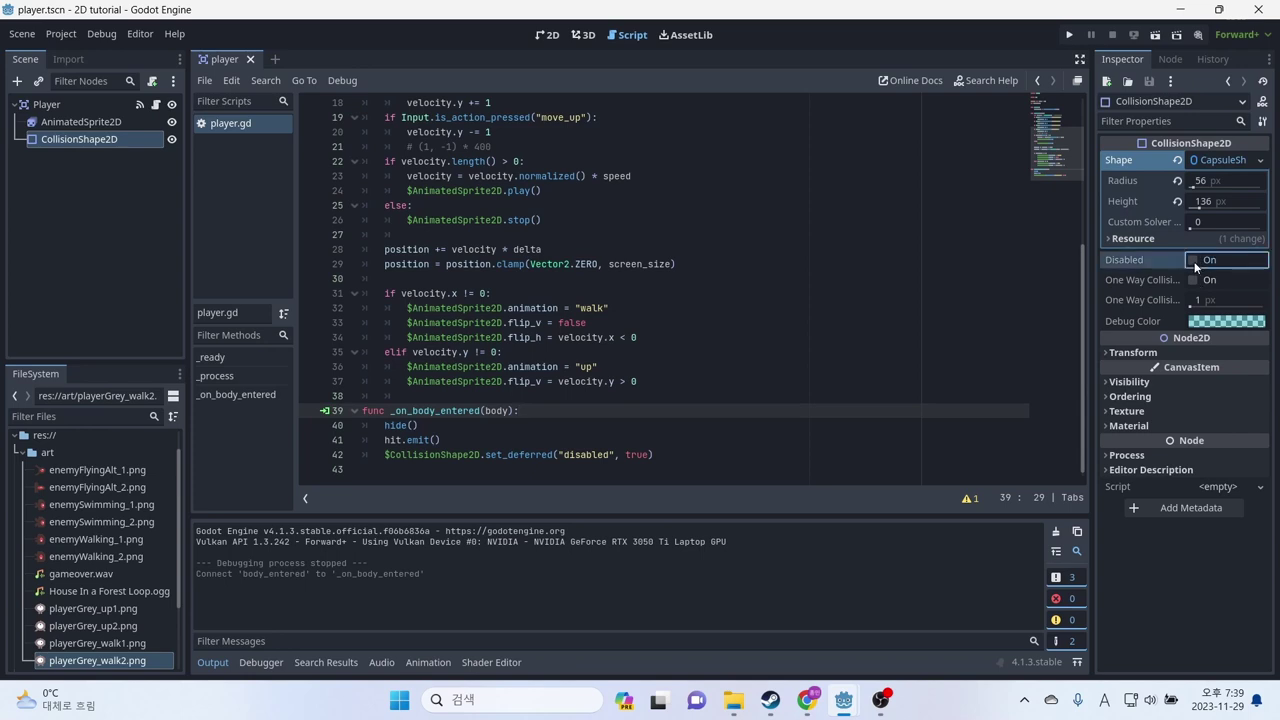
click(1194, 262)
click(1194, 262)
click(1194, 262)
click(1194, 262)
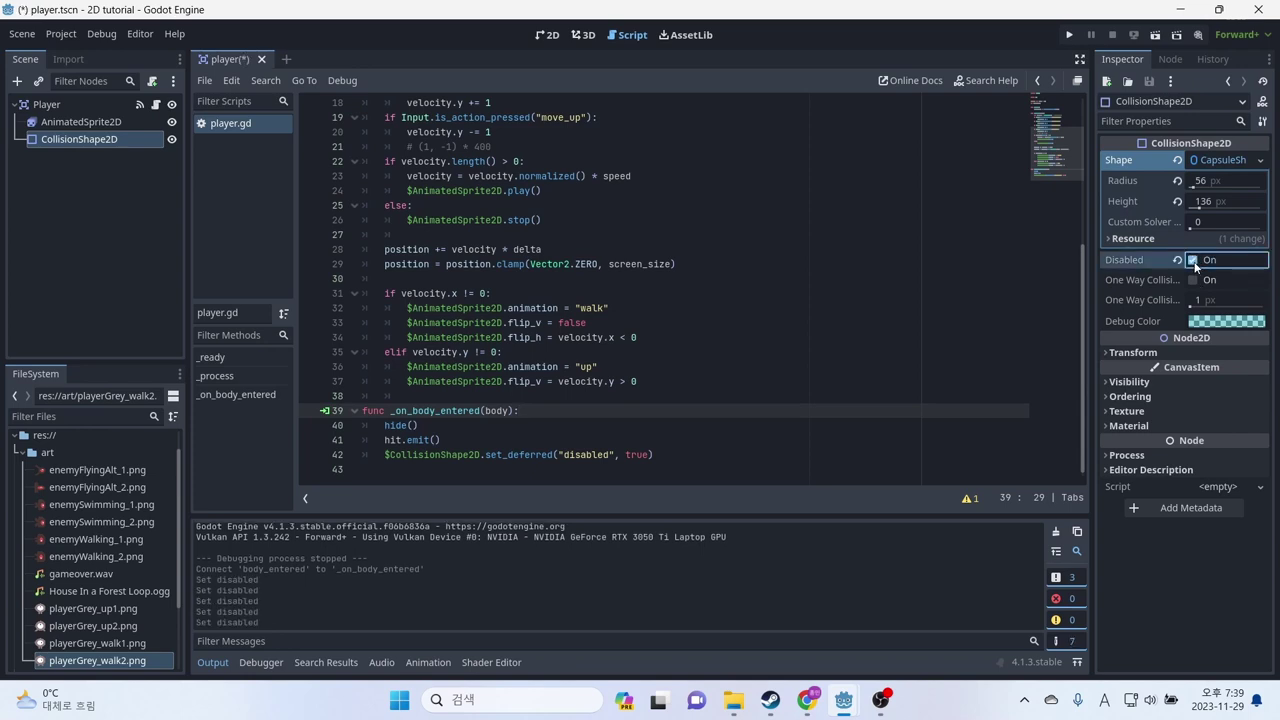
click(1194, 262)
click(1194, 262)
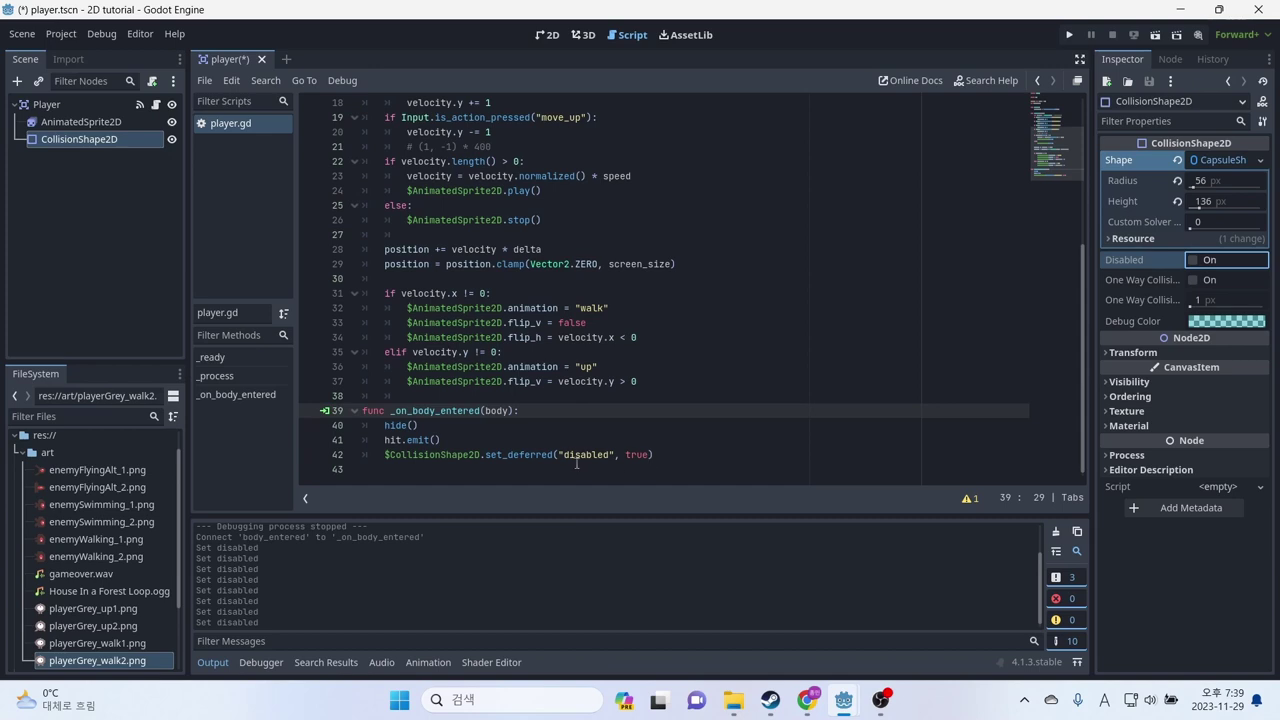
Relate the set_deferred line to Disabled in 2D view, leave it off, return to player.gd
click(565, 455)
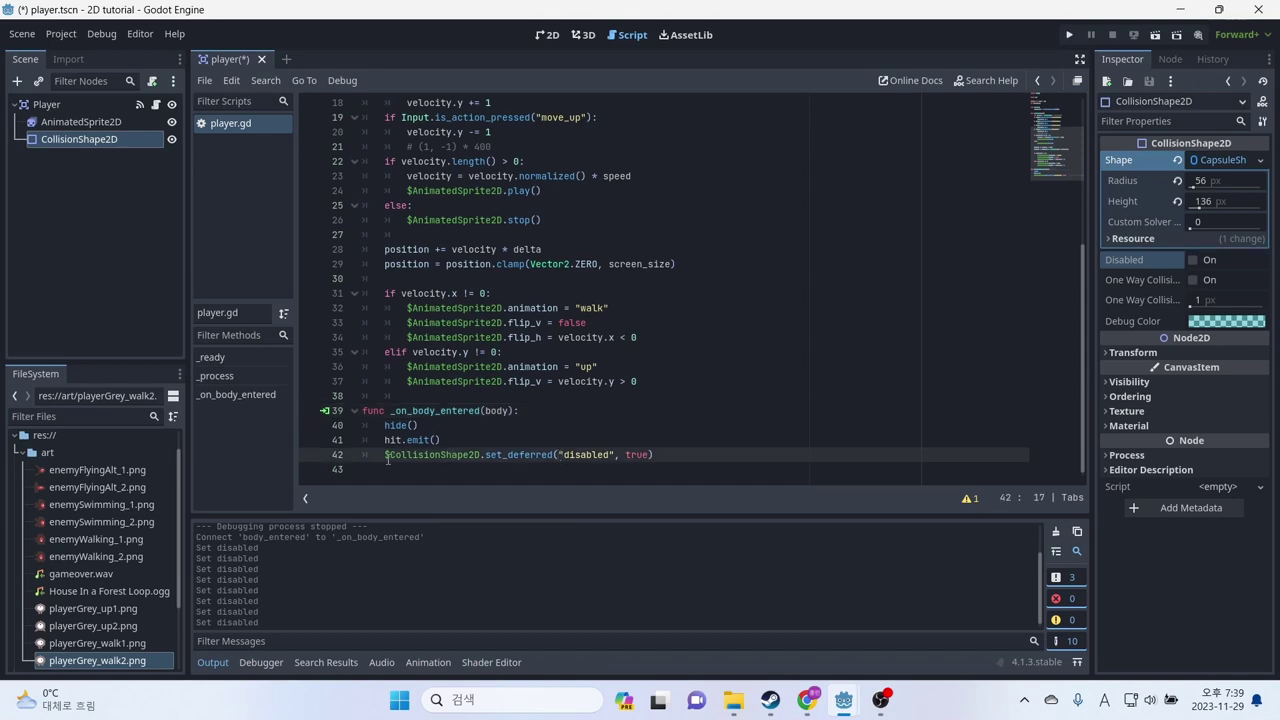
drag(388, 459, 652, 455)
click(655, 455)
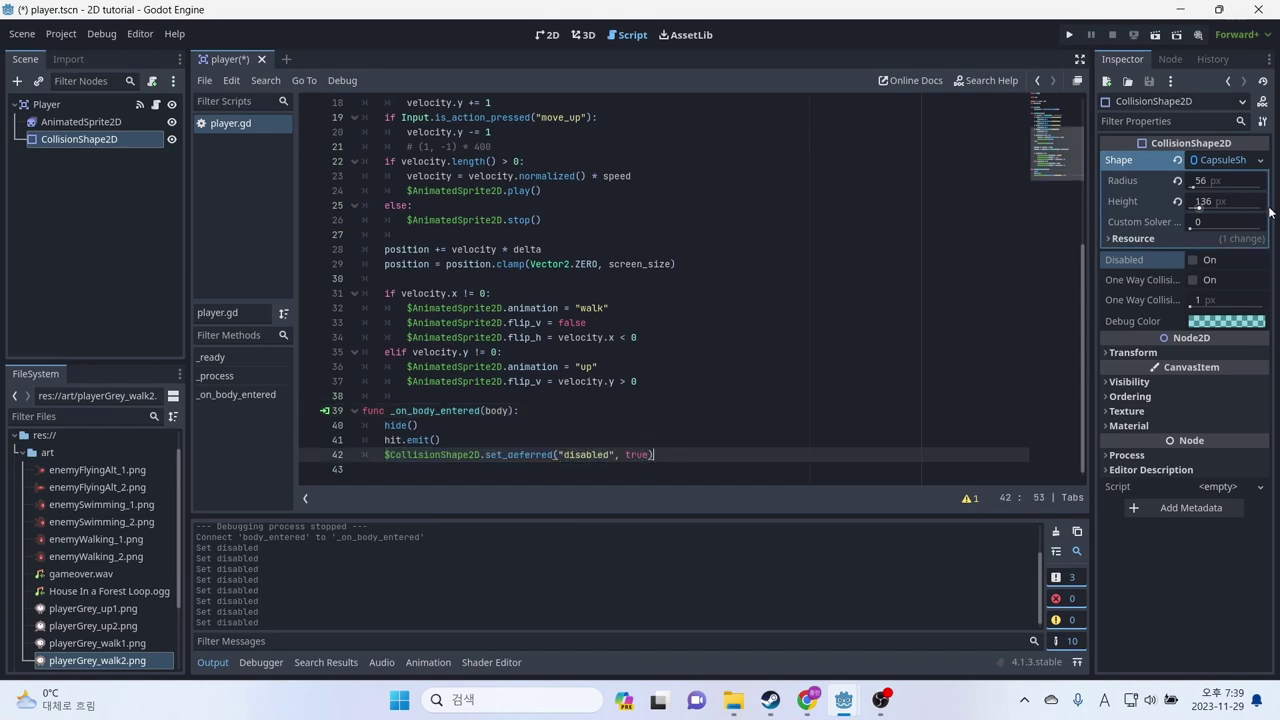
click(1192, 259)
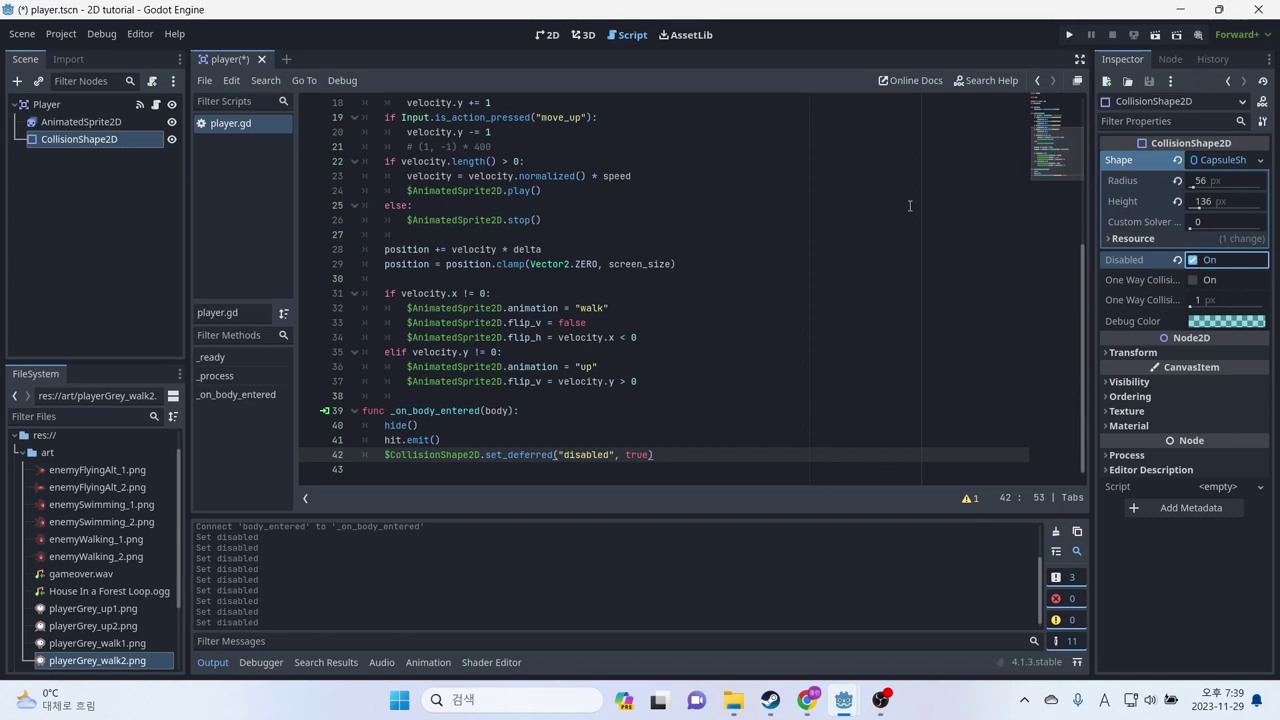
click(548, 35)
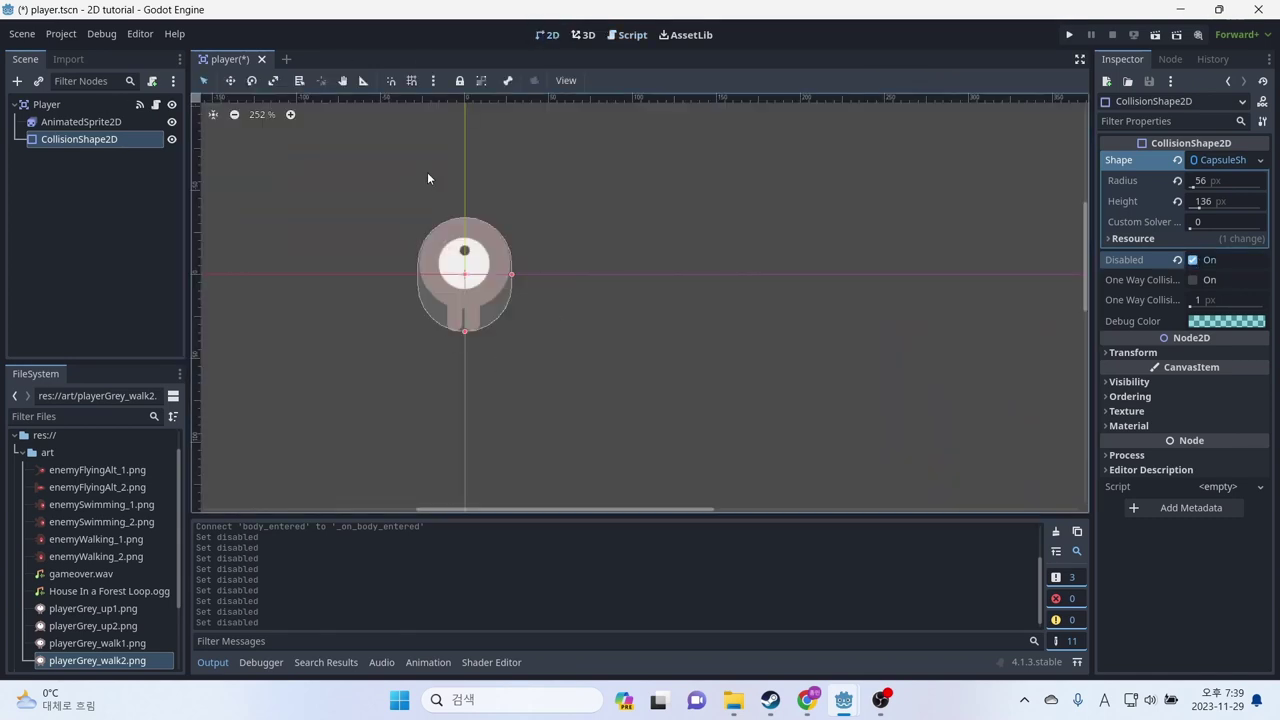
click(1192, 260)
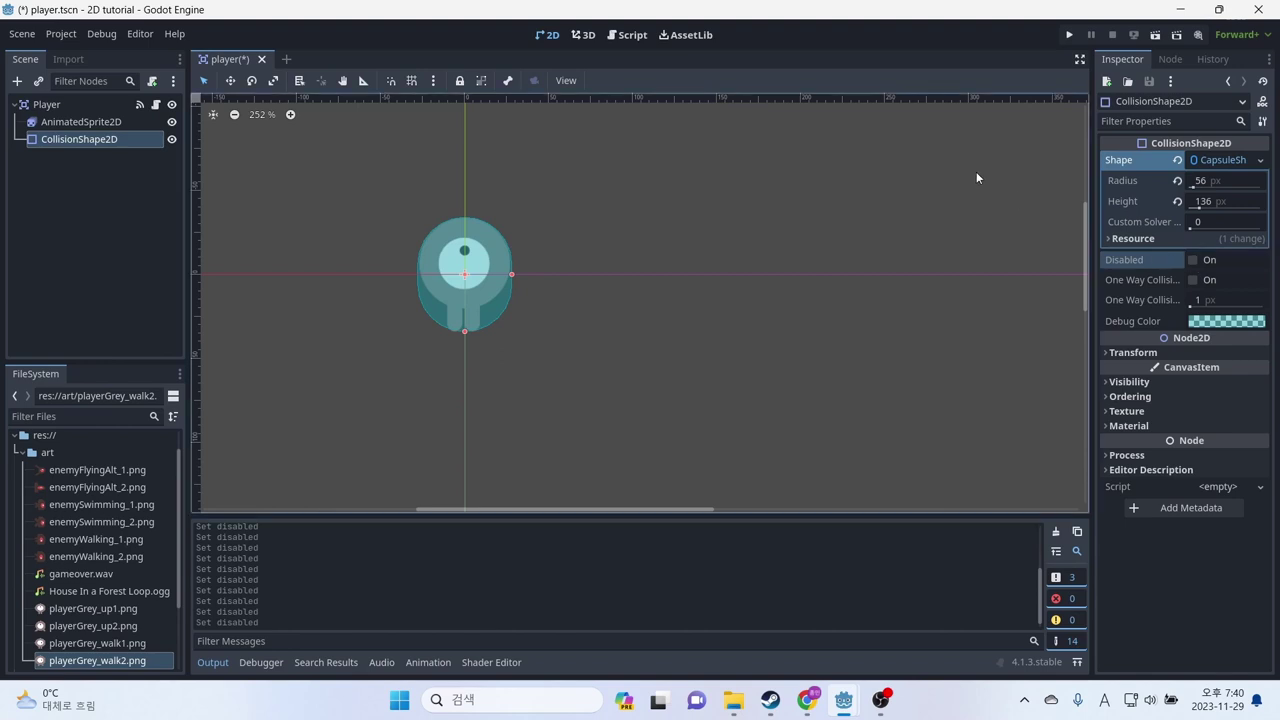
click(634, 37)
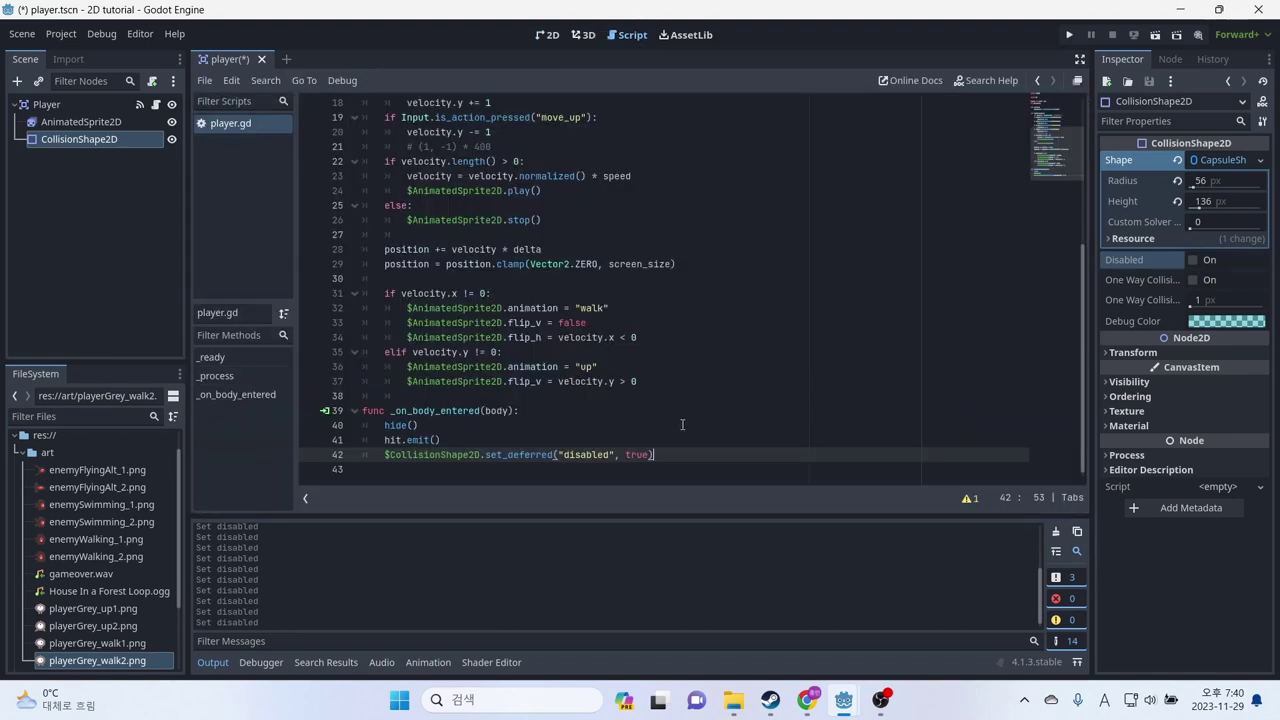
Add func start(pos) below _on_body_entered, with position = pos as its first line
key(Down)
key(Return)
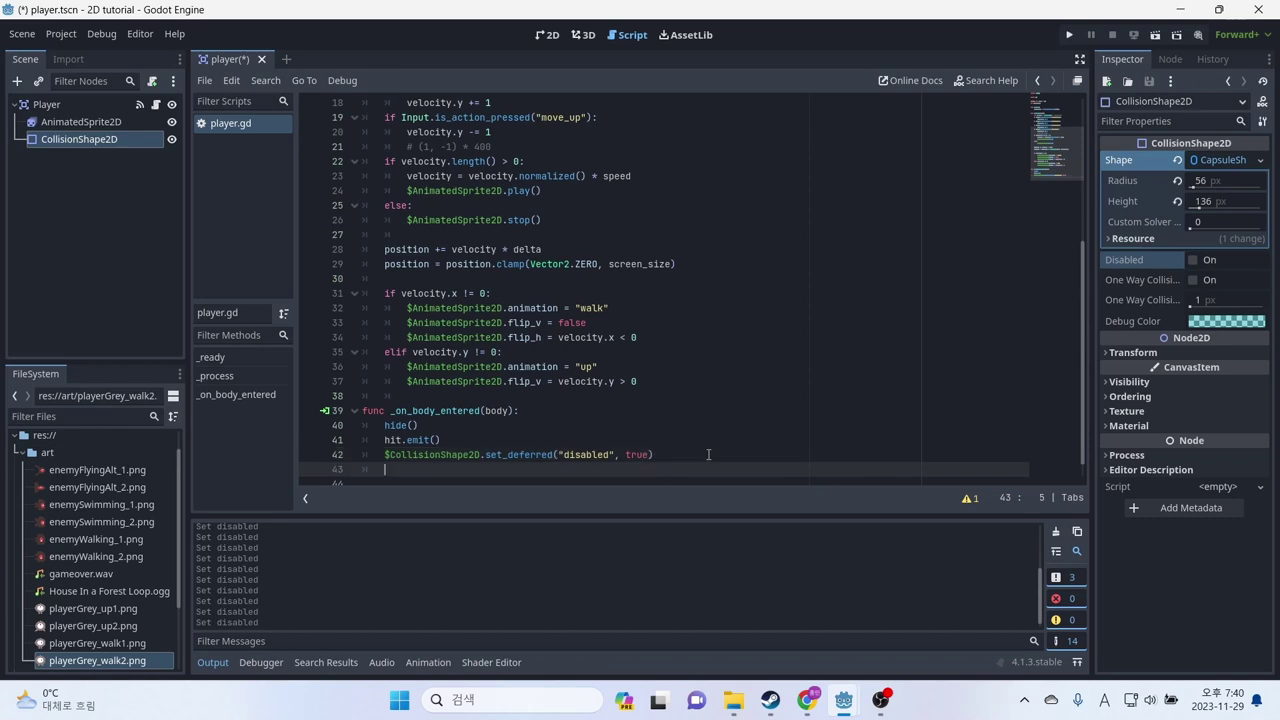
text(func s)
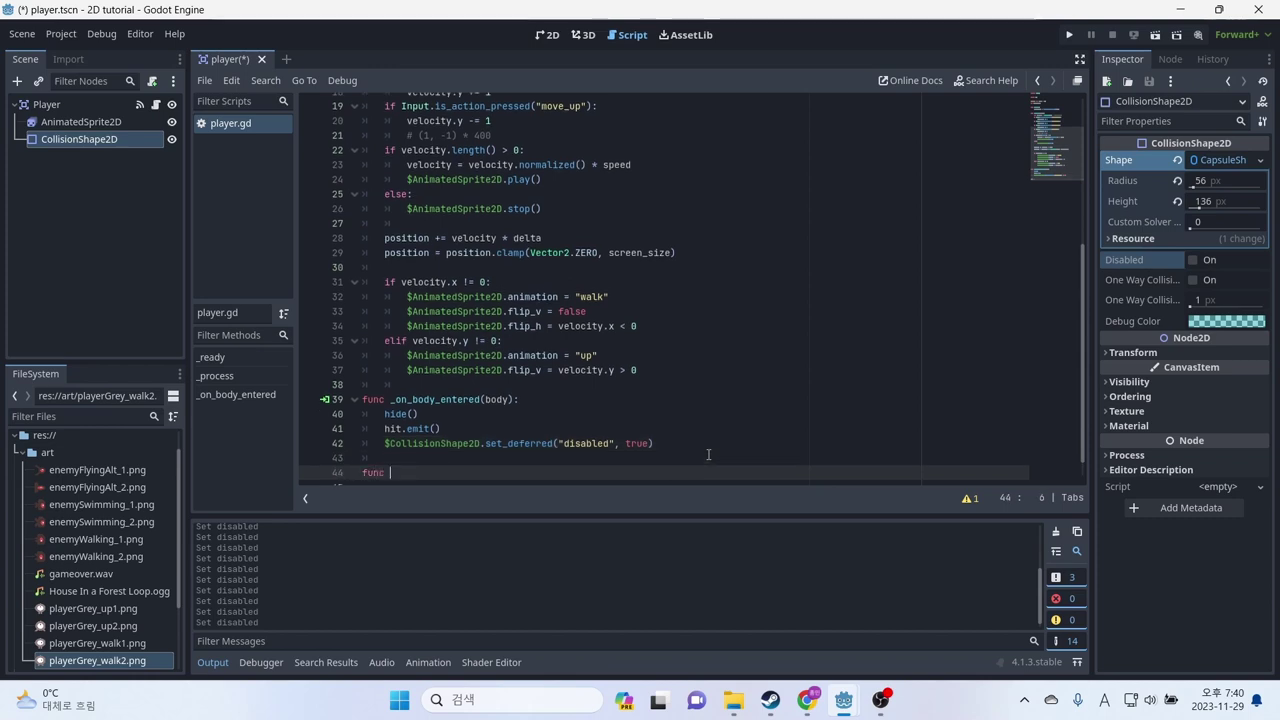
text(tart)
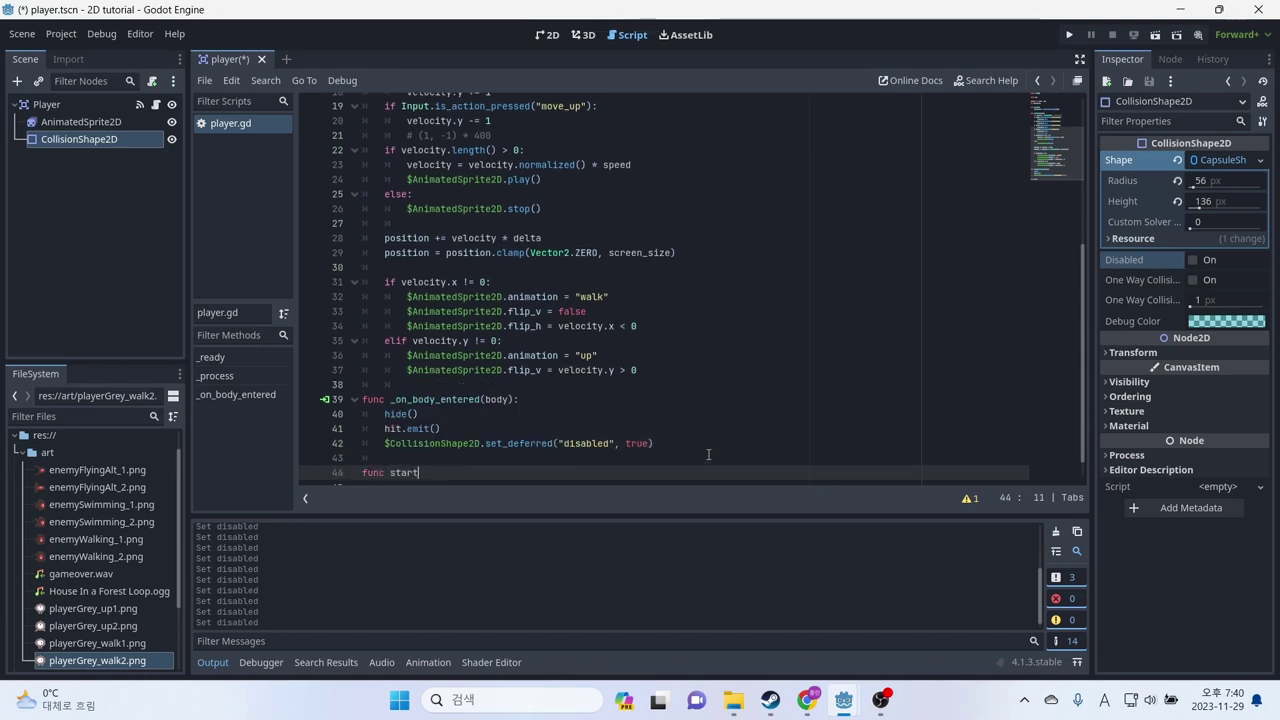
text((p)
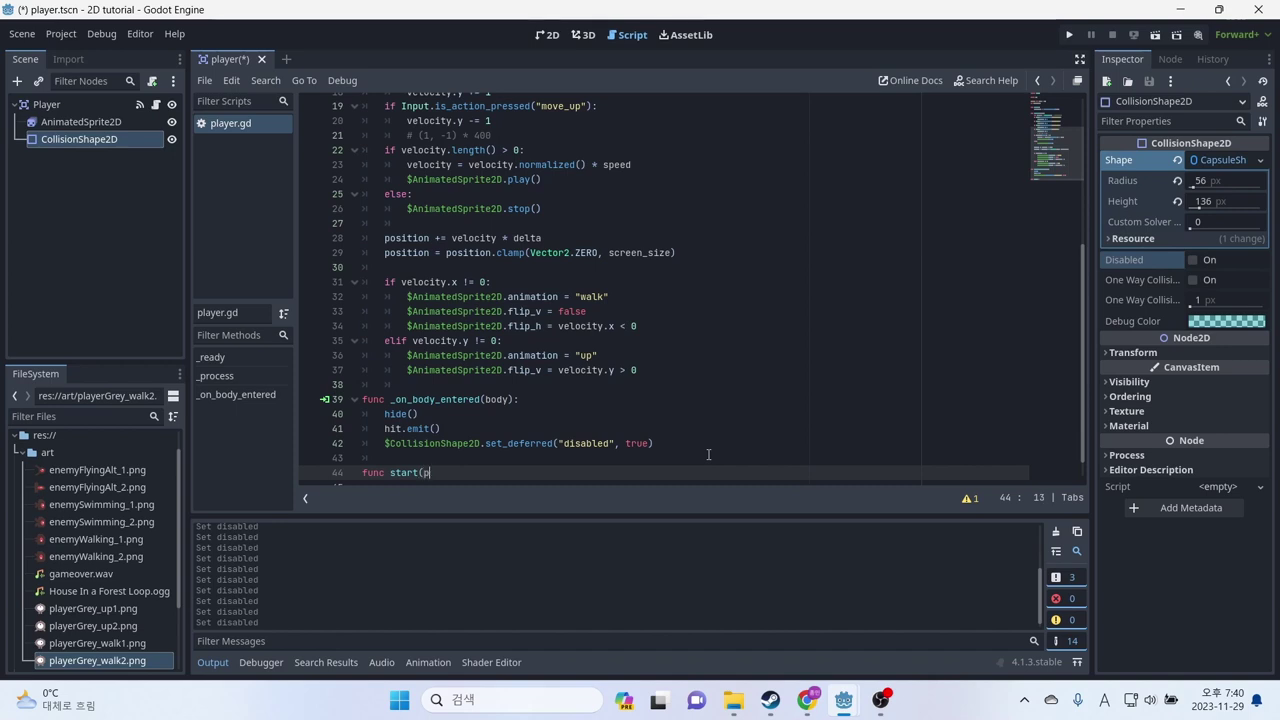
text(os):)
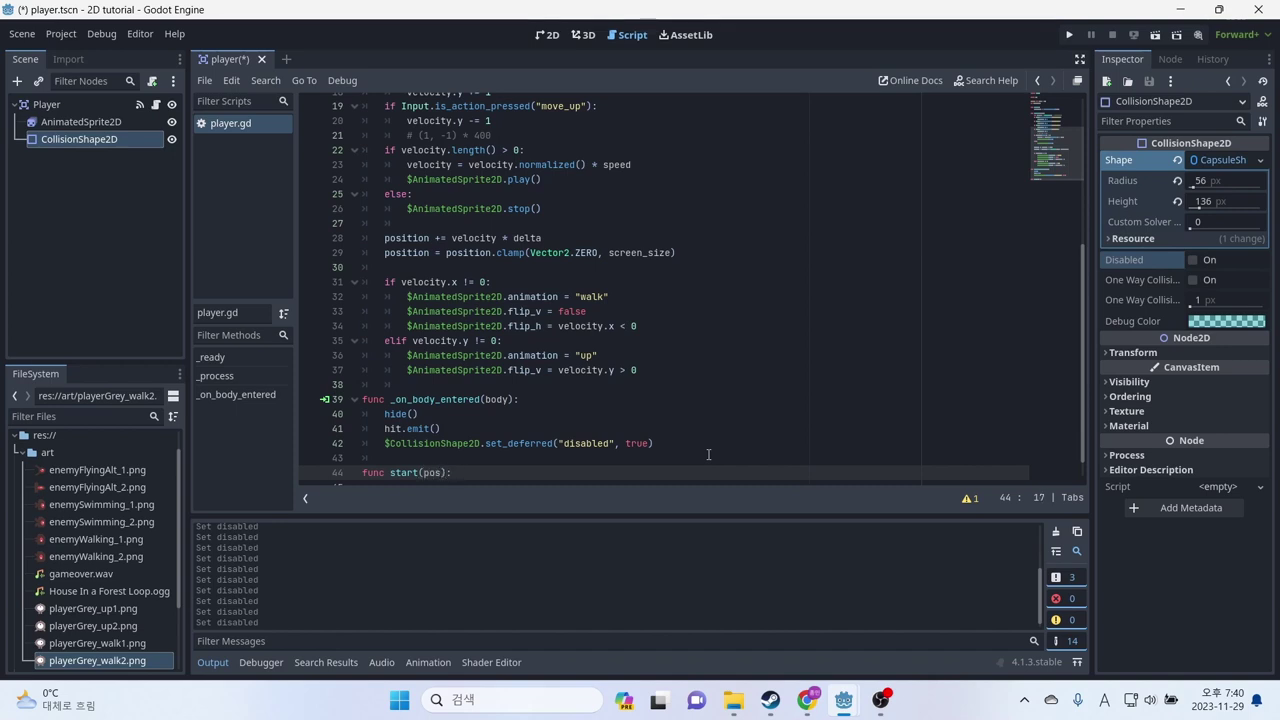
key(Return)
text(posi)
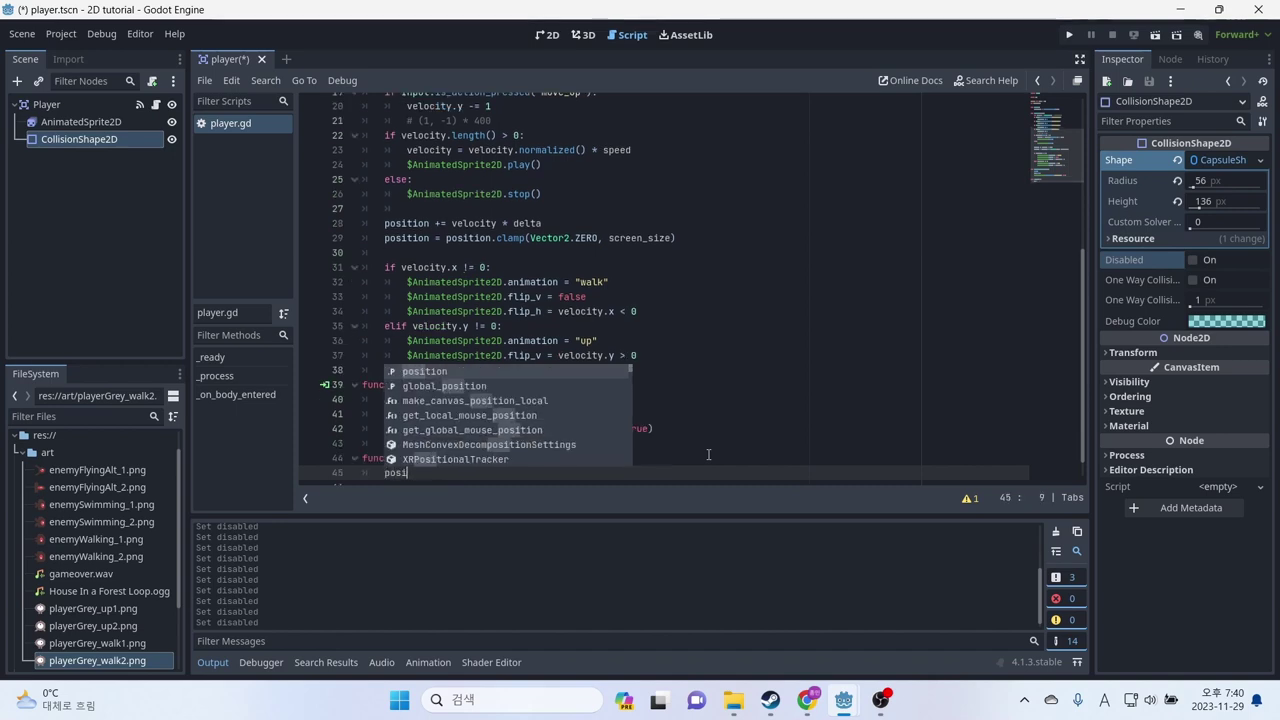
text(tion)
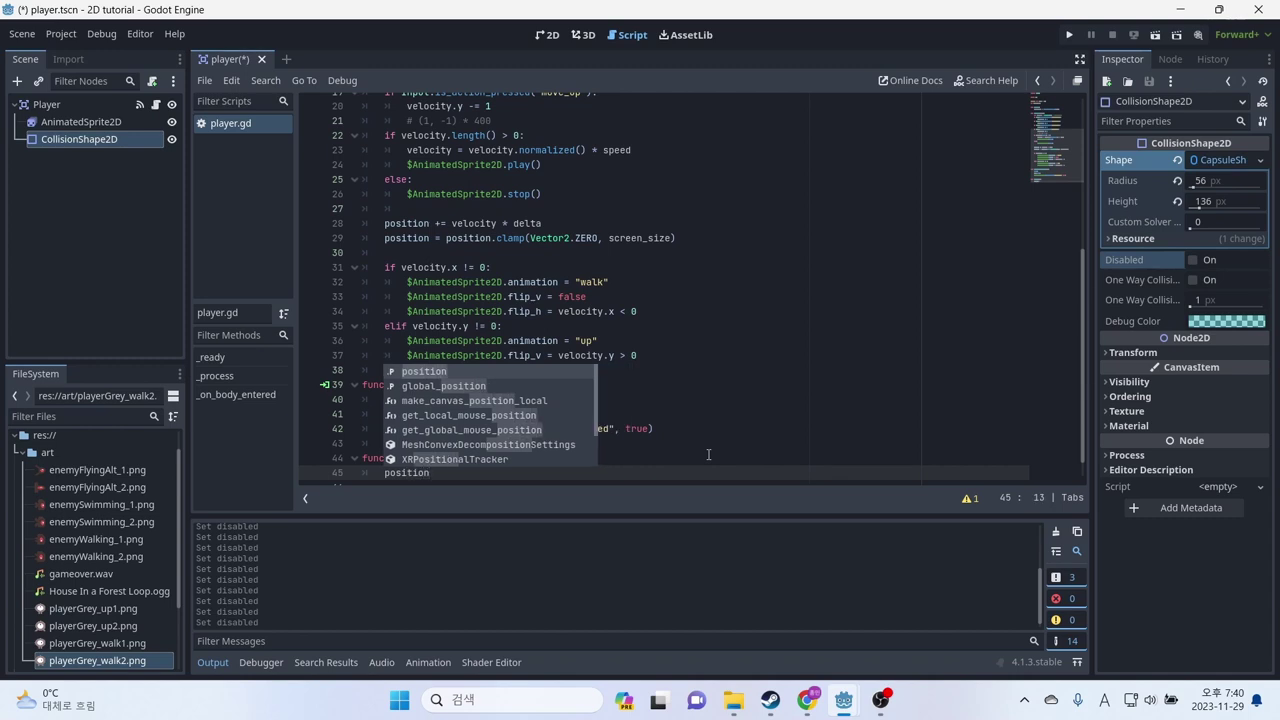
text( = pos)
key(Escape)
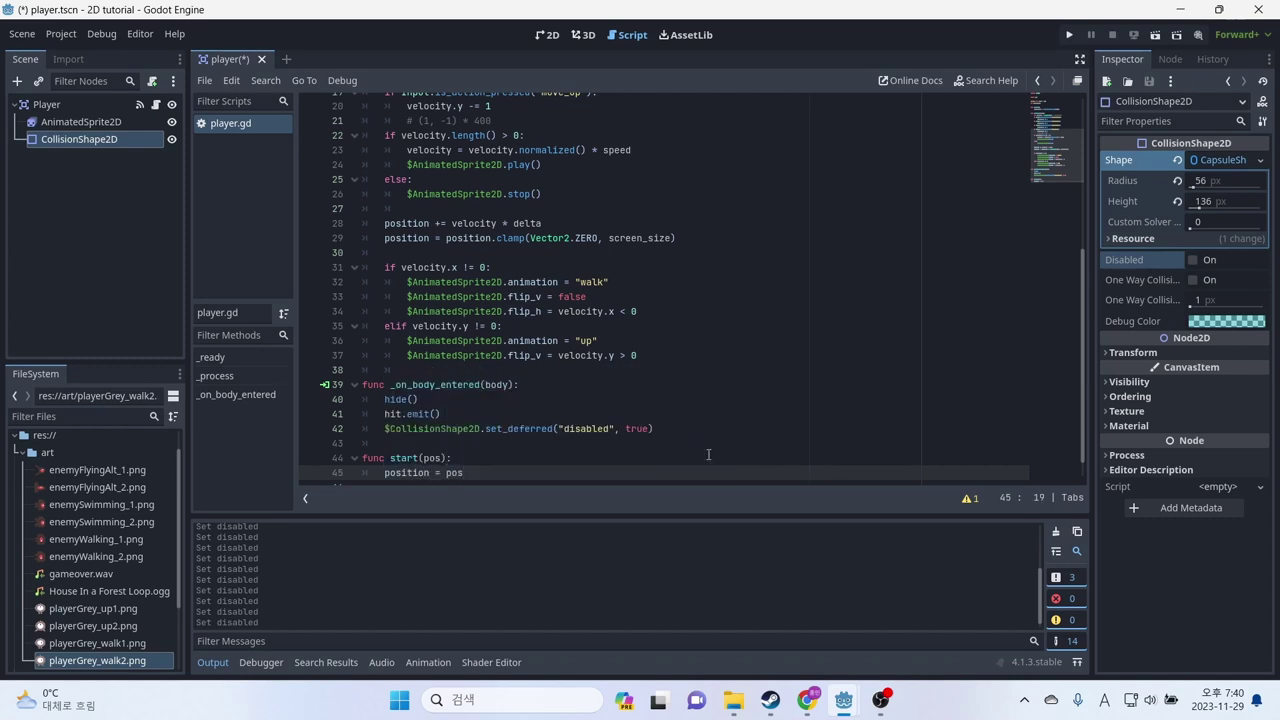
key(Return)
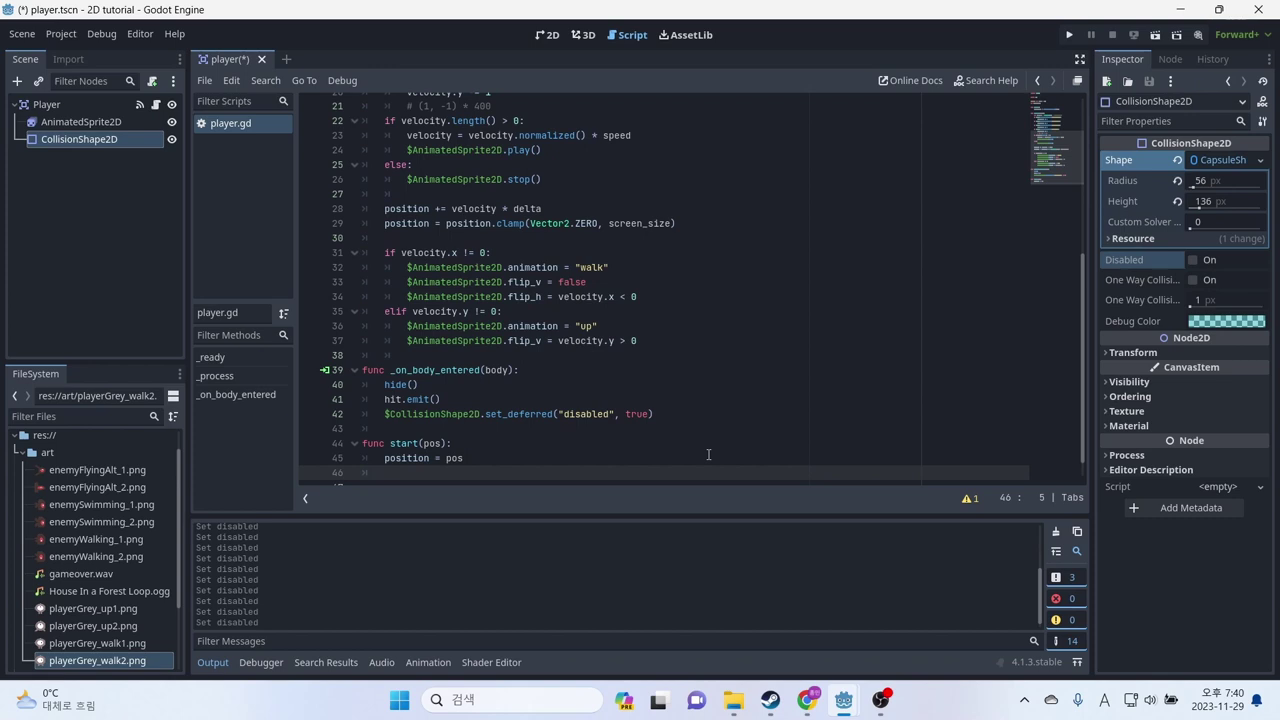
Finish start() with show() and $CollisionShape2D.disabled = false, then save player.gd
text(show())
click(440, 370)
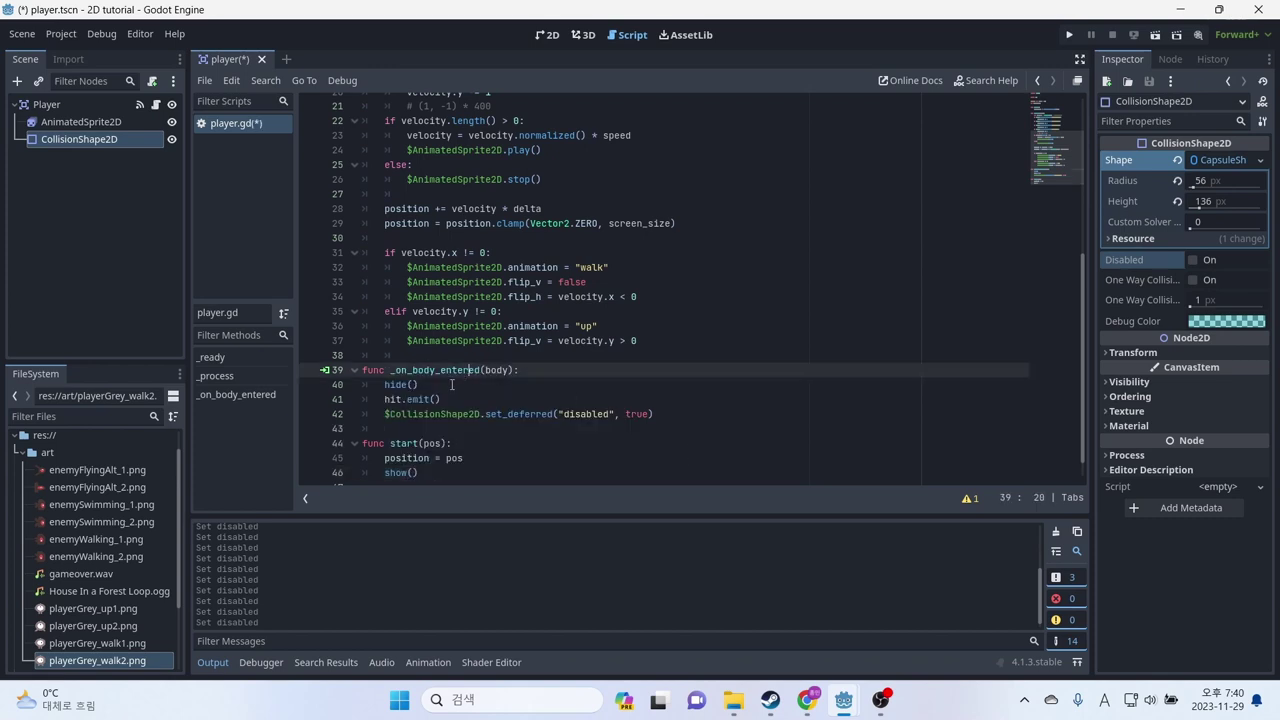
click(453, 384)
click(485, 473)
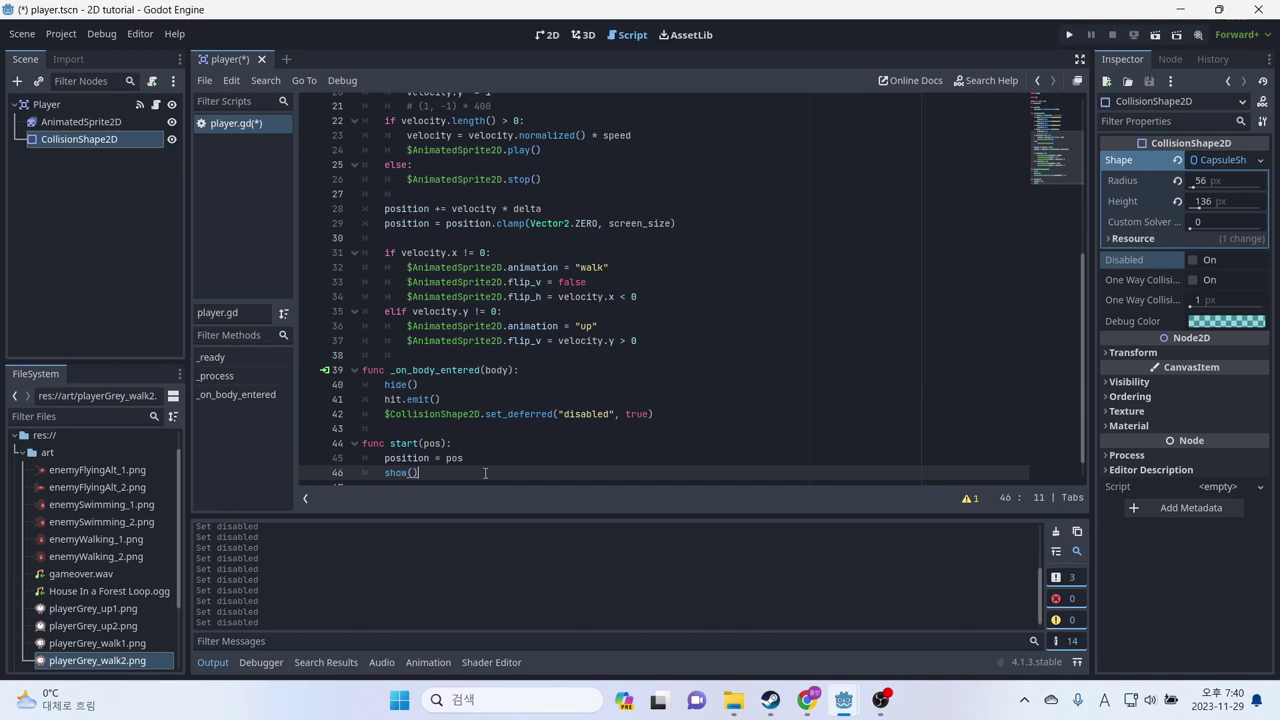
key(Return)
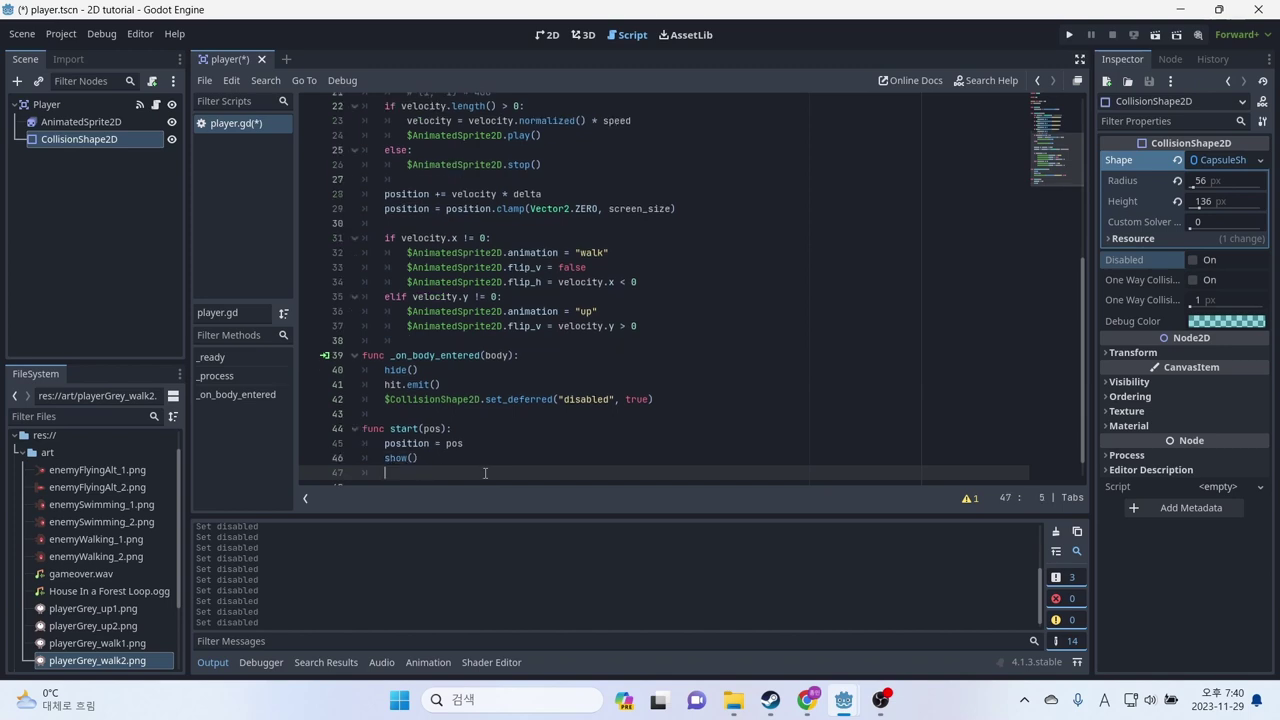
text($)
text(C)
key(Return)
text(.d)
text(is)
key(Return)
text(false)
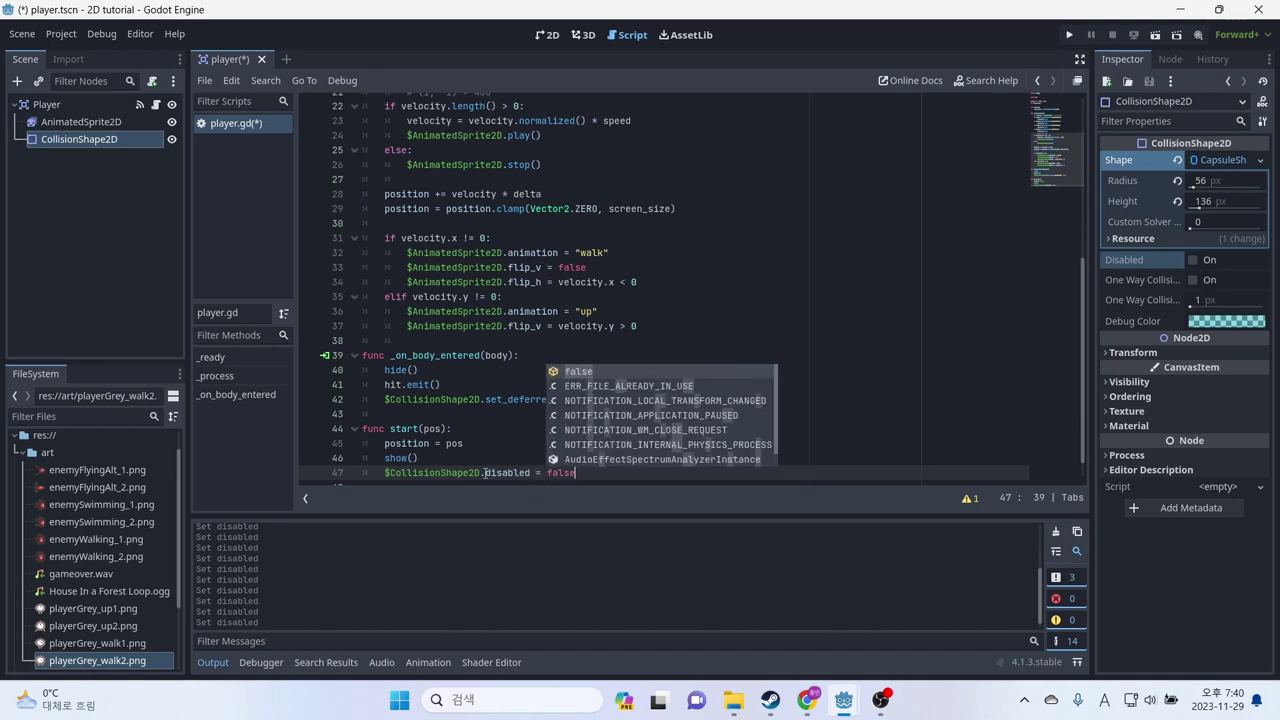
key(ctrl+s)
click(456, 430)
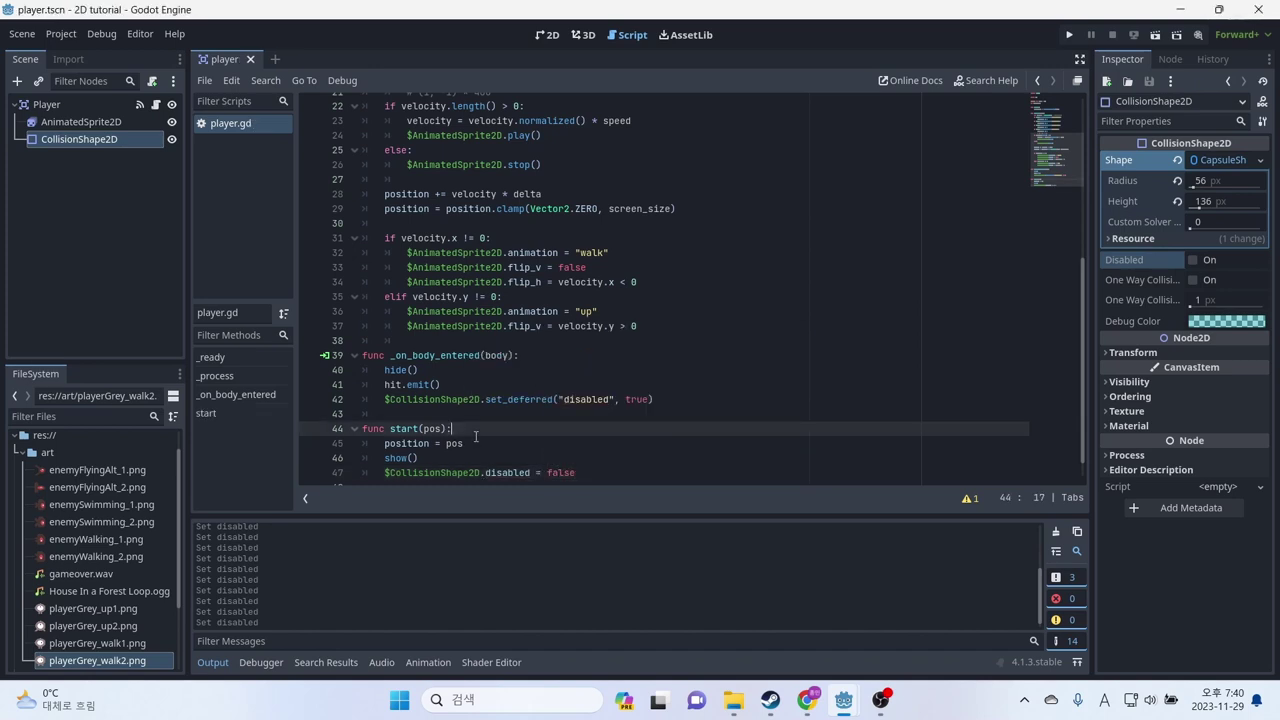
scroll(476, 436, down, 1)
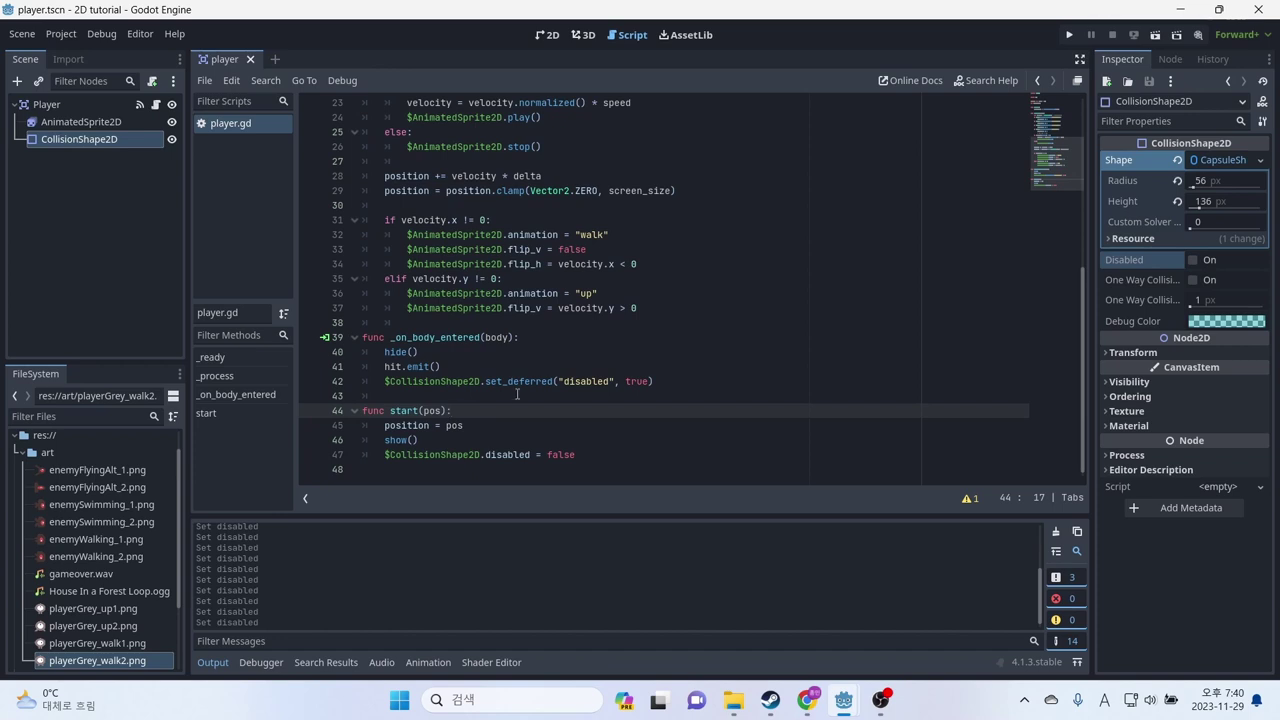
scroll(517, 394, up, 3)
scroll(520, 385, up, 2)
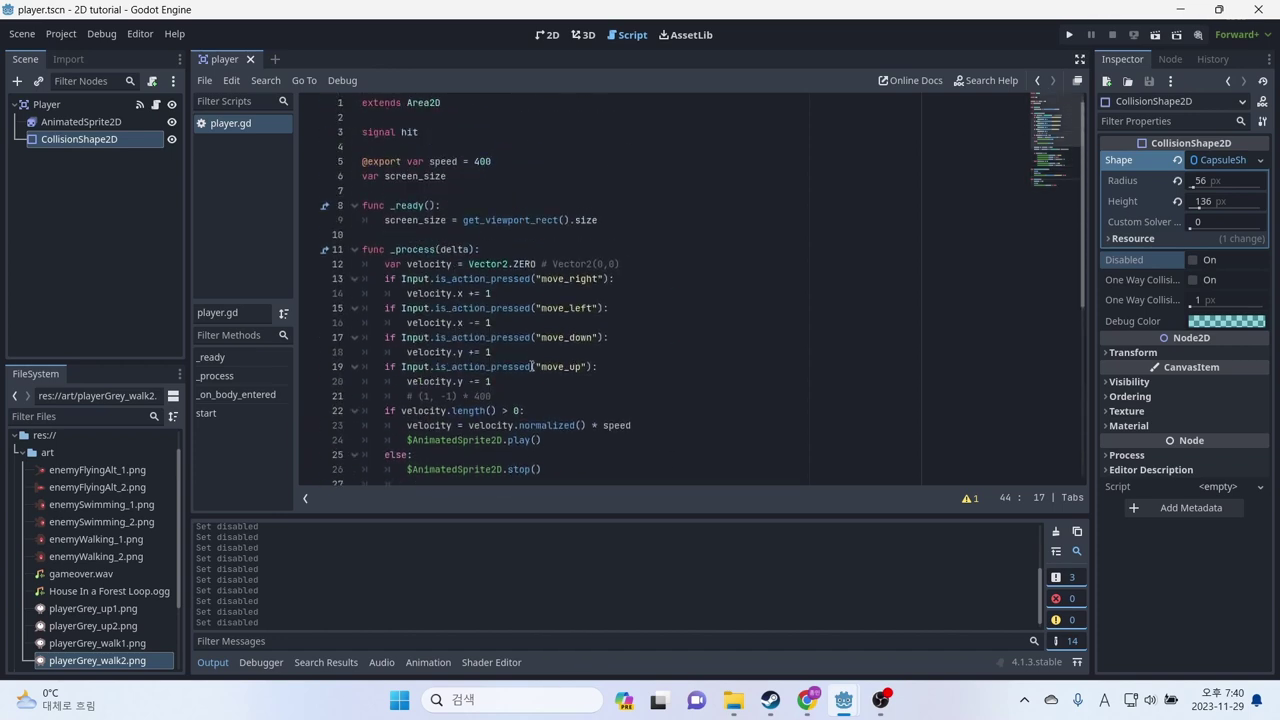
scroll(568, 201, down, 5)
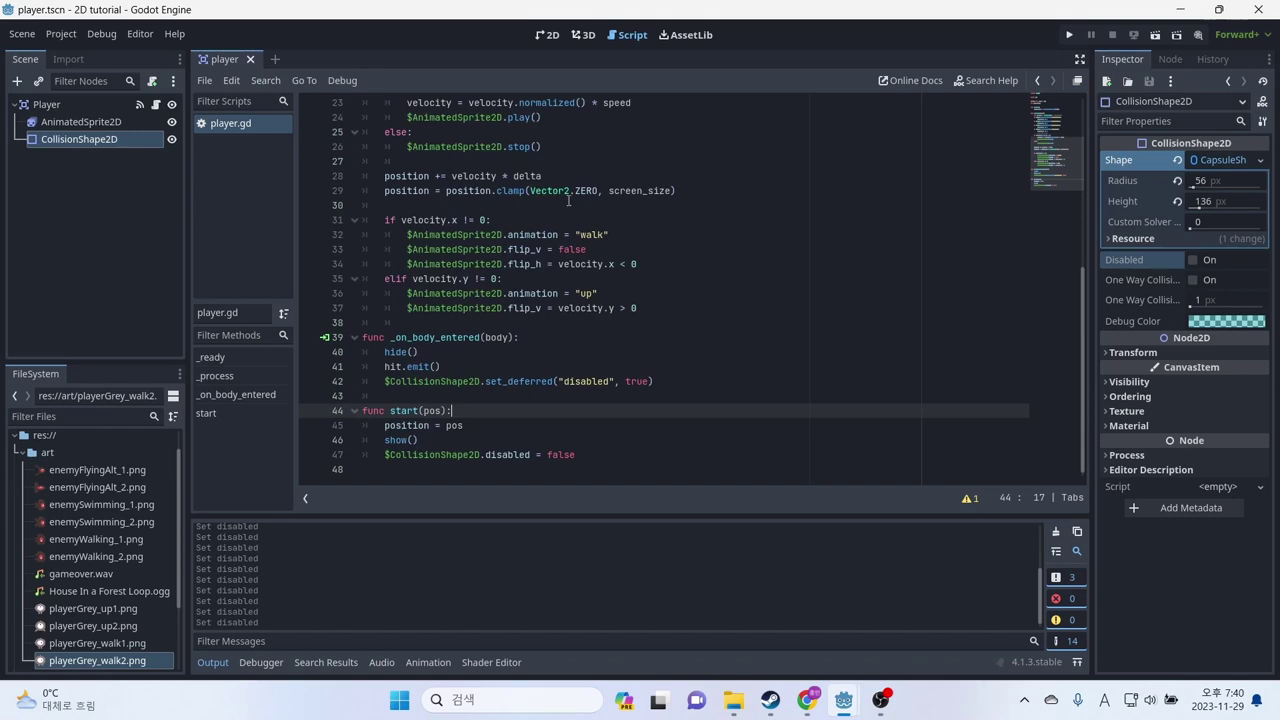
Create a new scene with a RigidBody2D as its root node
click(276, 59)
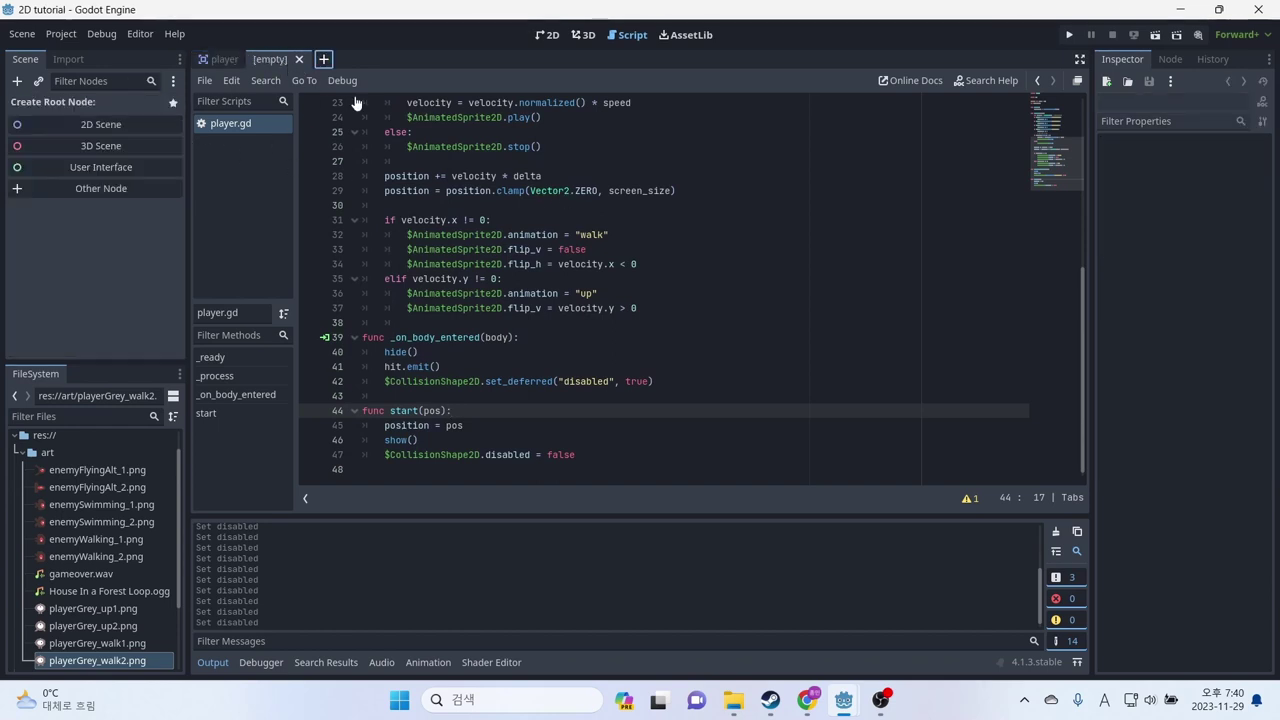
click(146, 186)
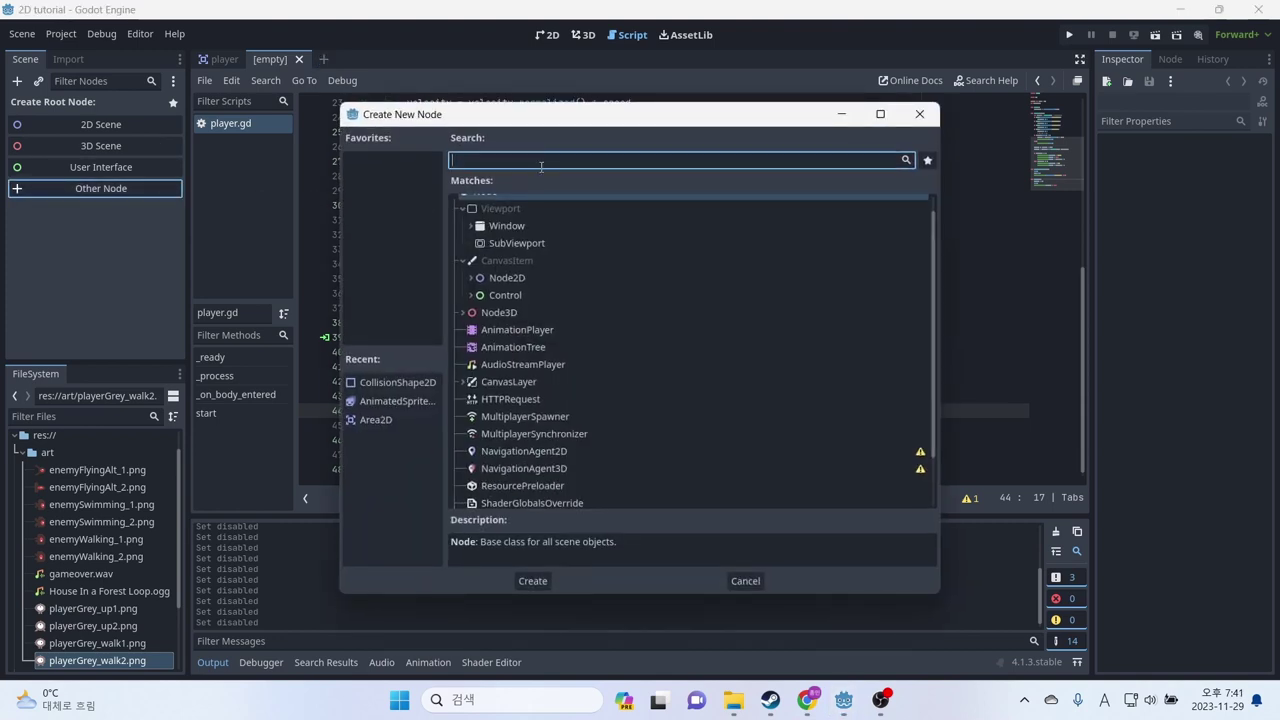
text(r)
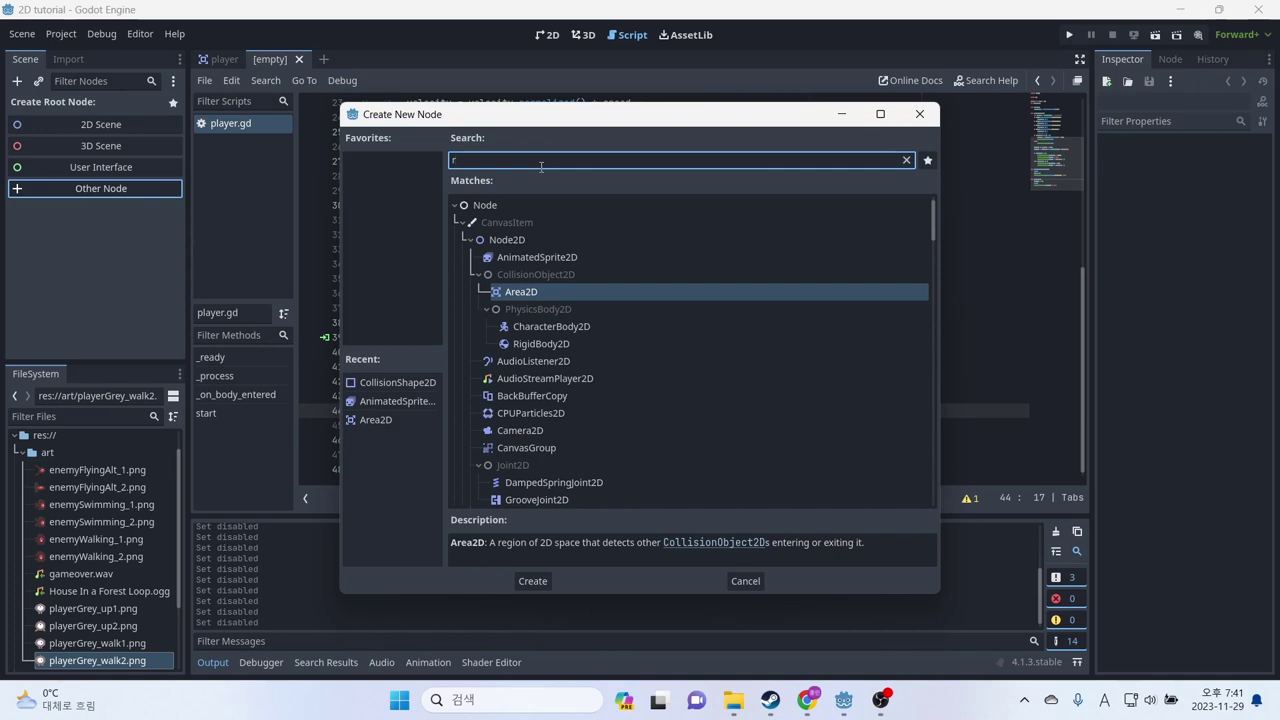
key(BackSpace)
text(rigid)
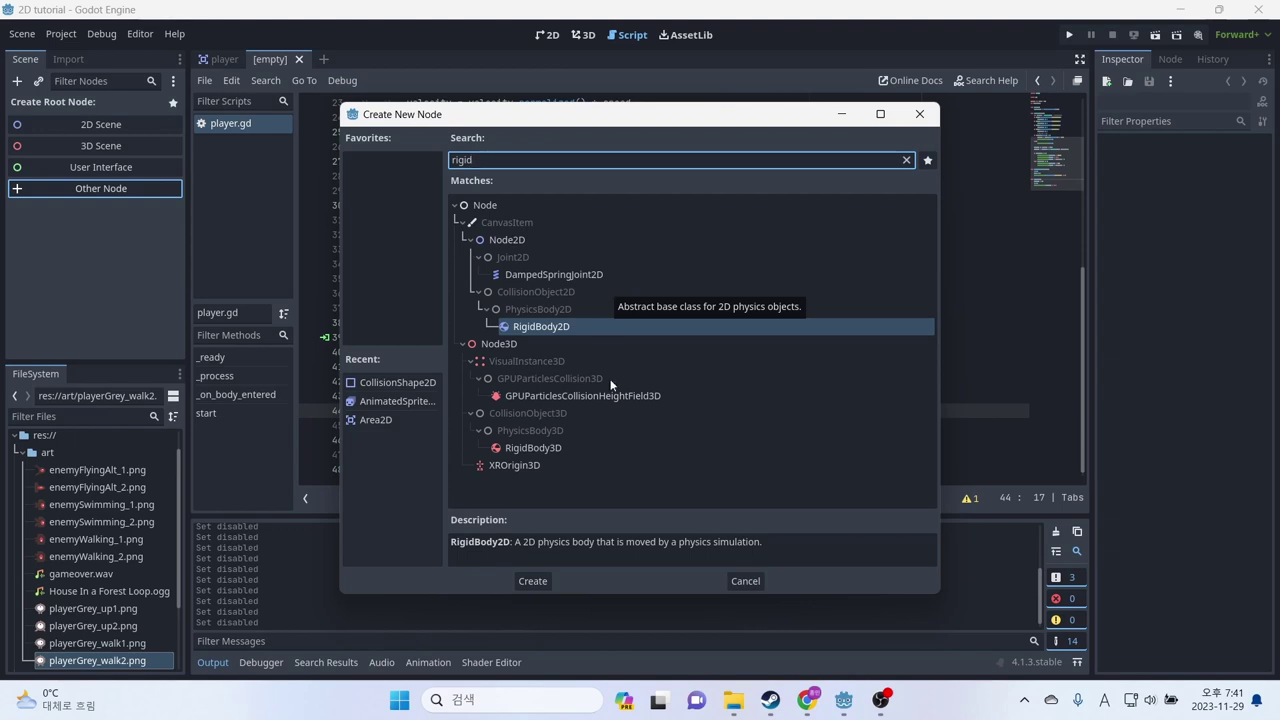
click(532, 580)
Rename the RigidBody2D root node to lowercase 'mob'
double_click(88, 105)
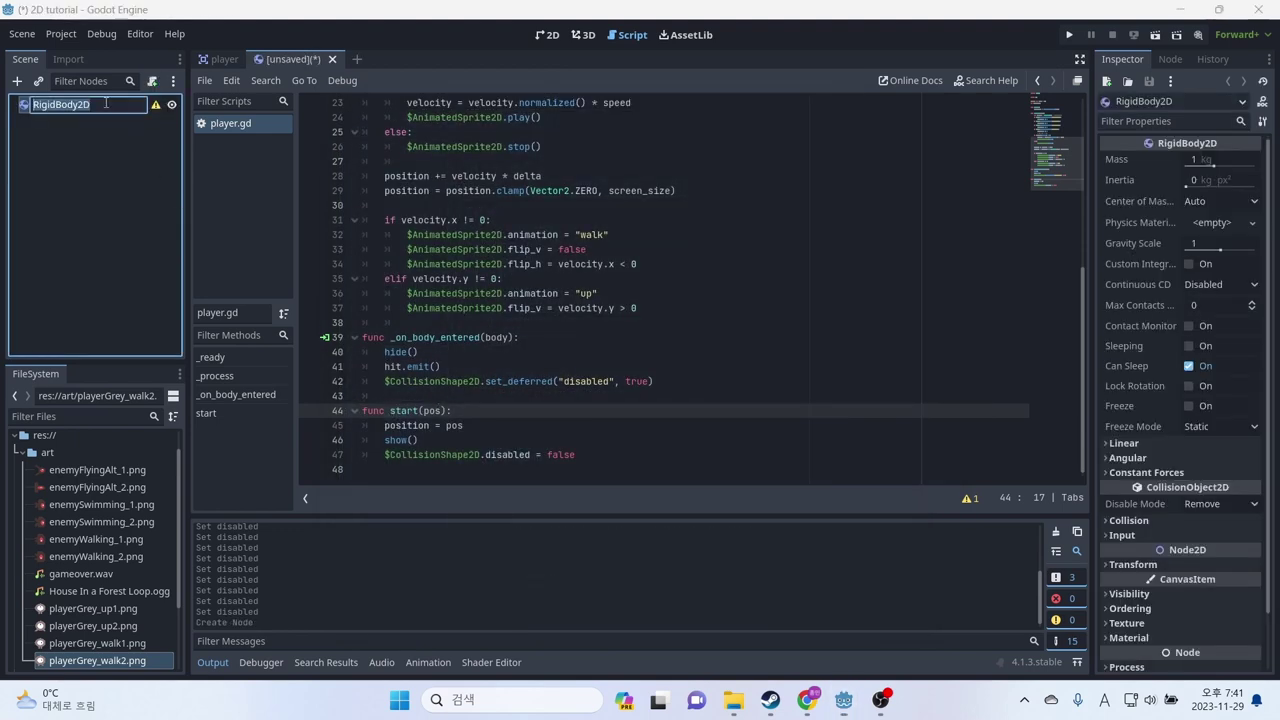
text(Mob)
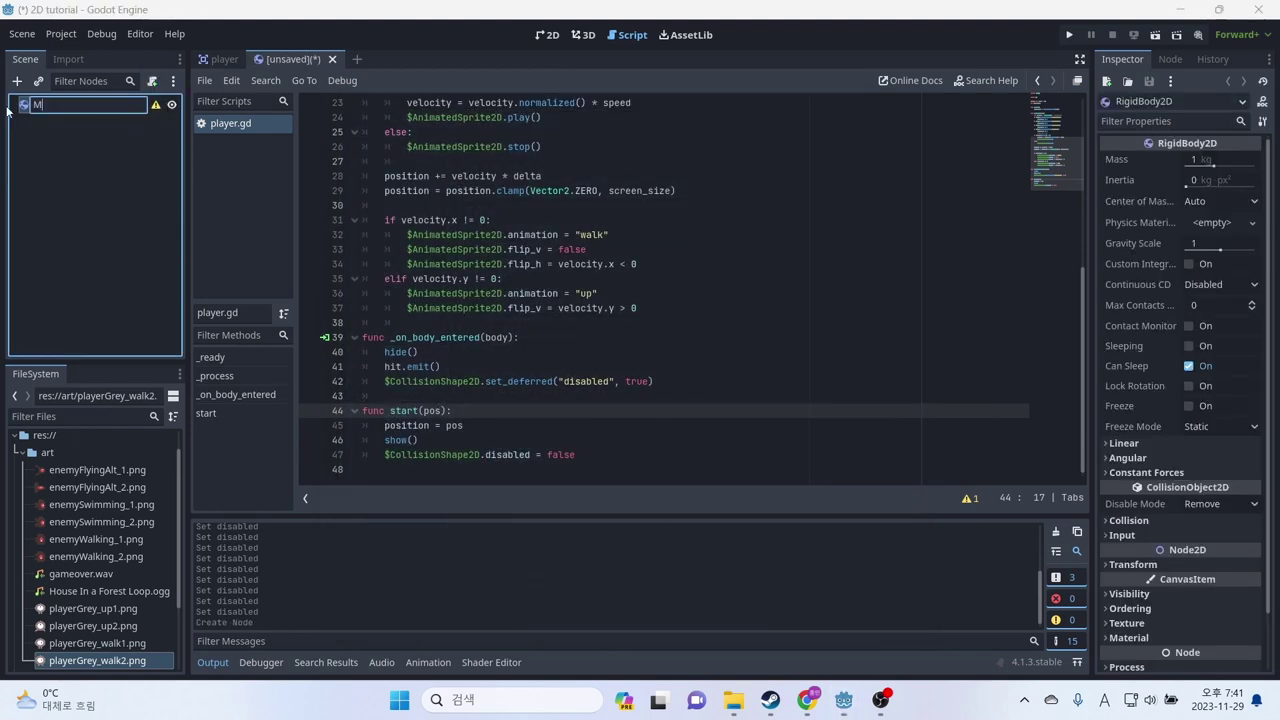
key(Return)
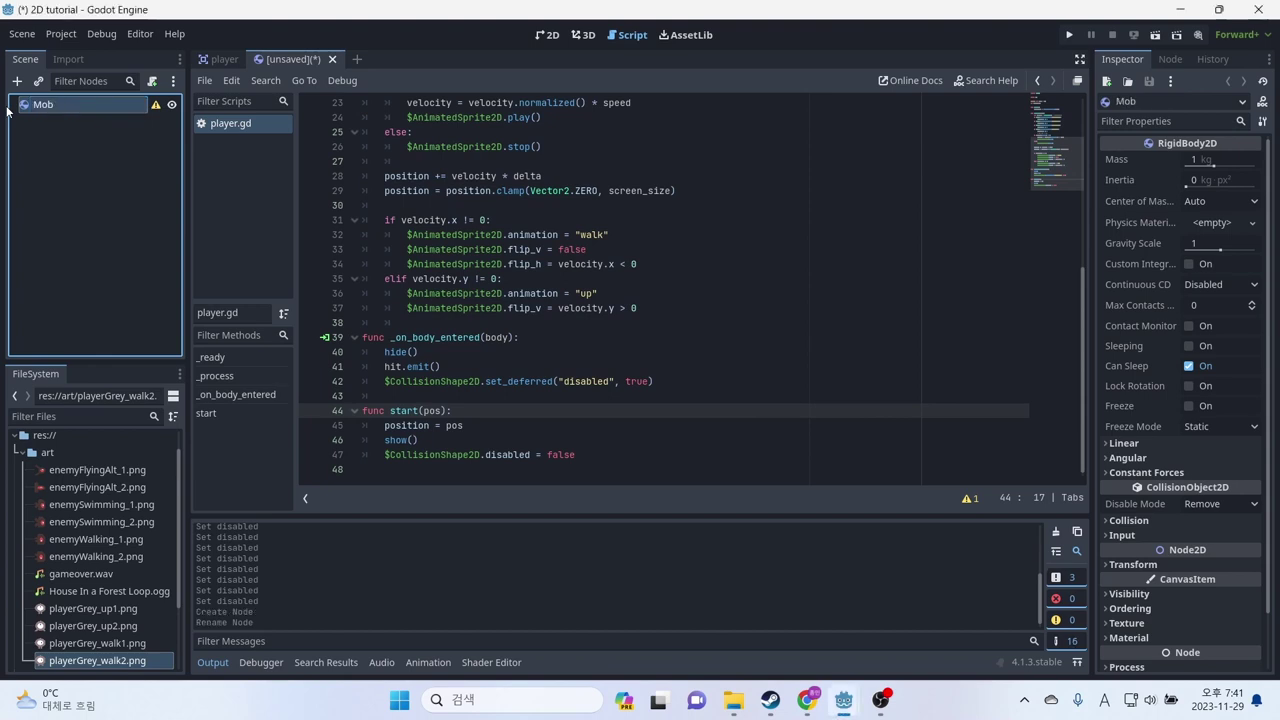
double_click(80, 105)
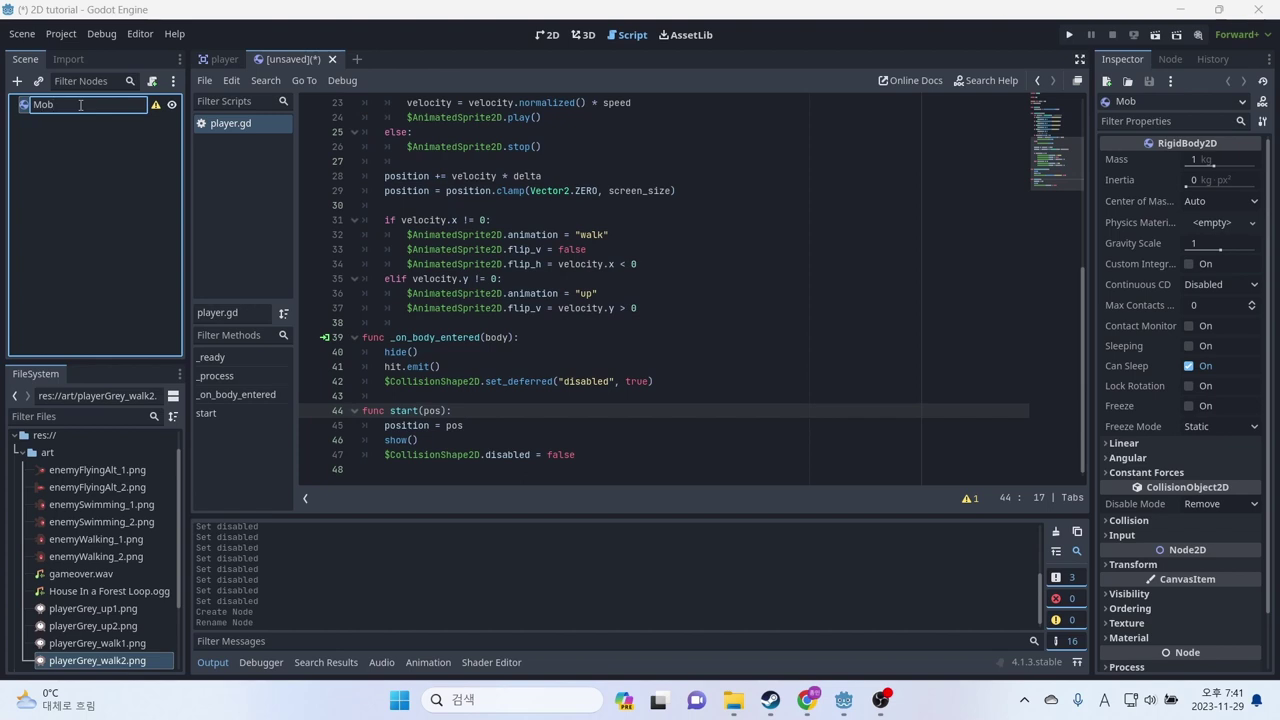
text(\m)
key(BackSpace)
key(BackSpace)
key(Return)
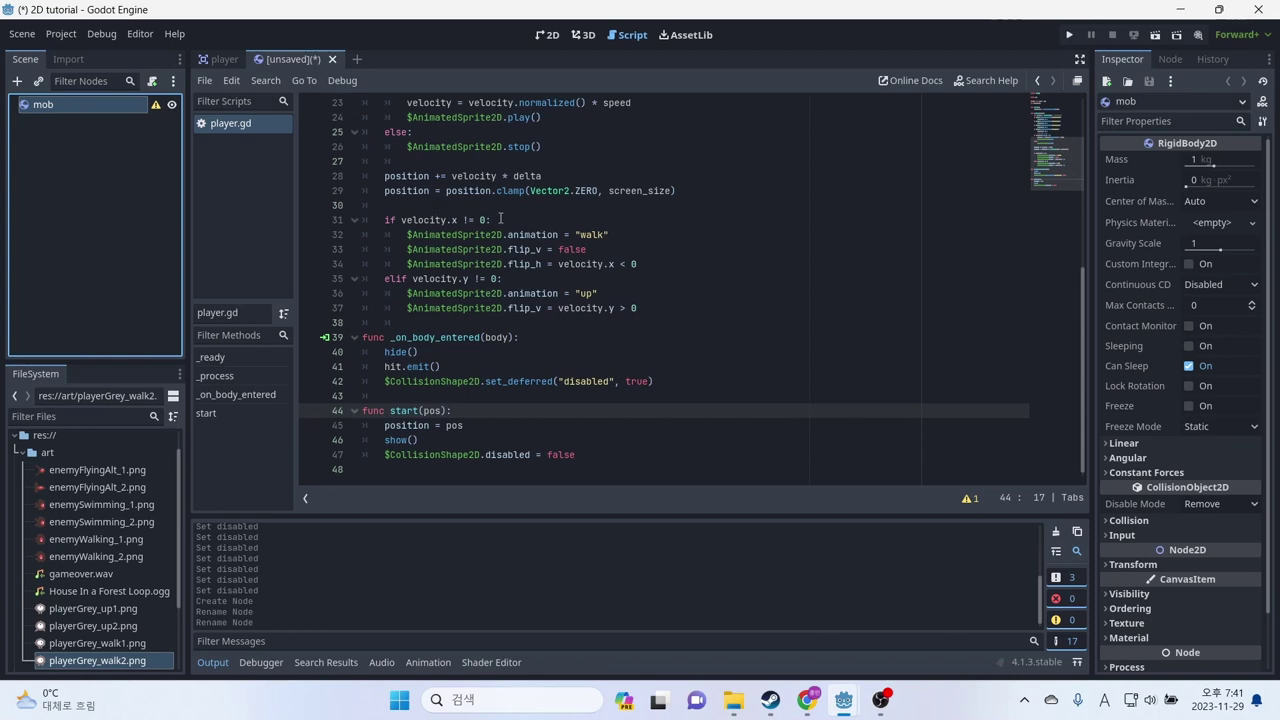
Add an AnimatedSprite2D child node under mob
click(500, 219)
scroll(500, 260, up, 7)
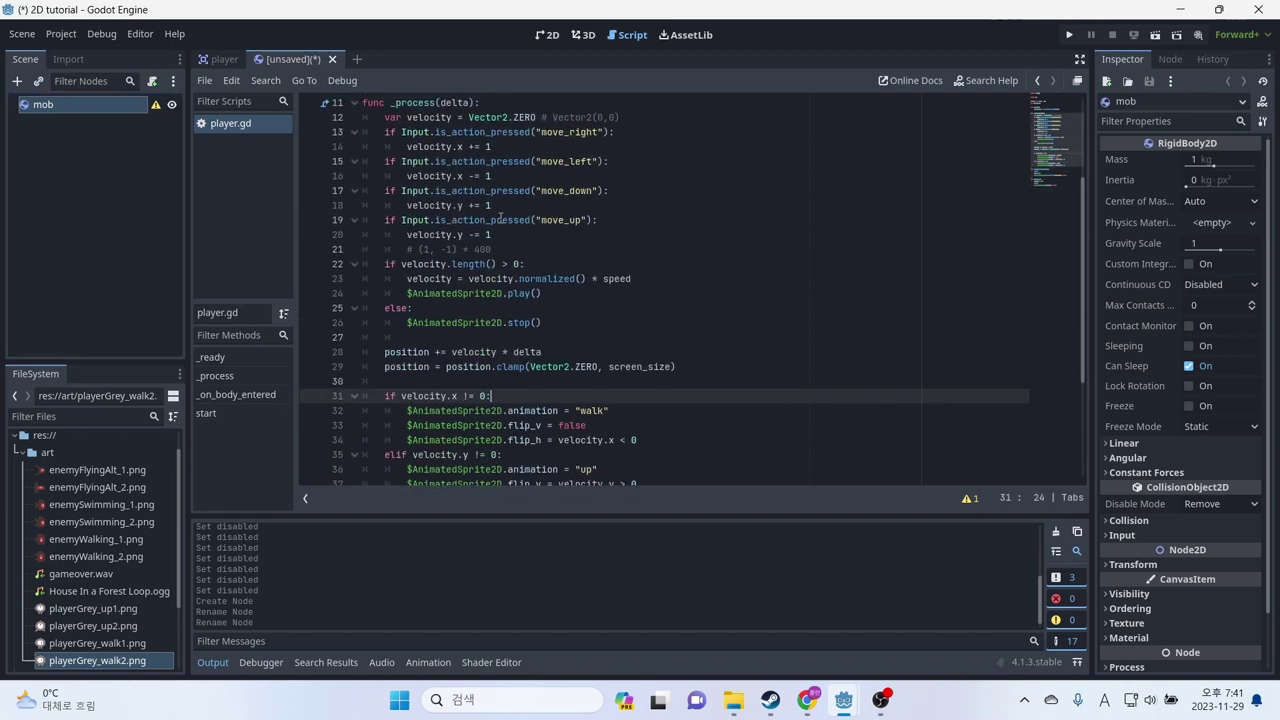
click(16, 81)
click(569, 163)
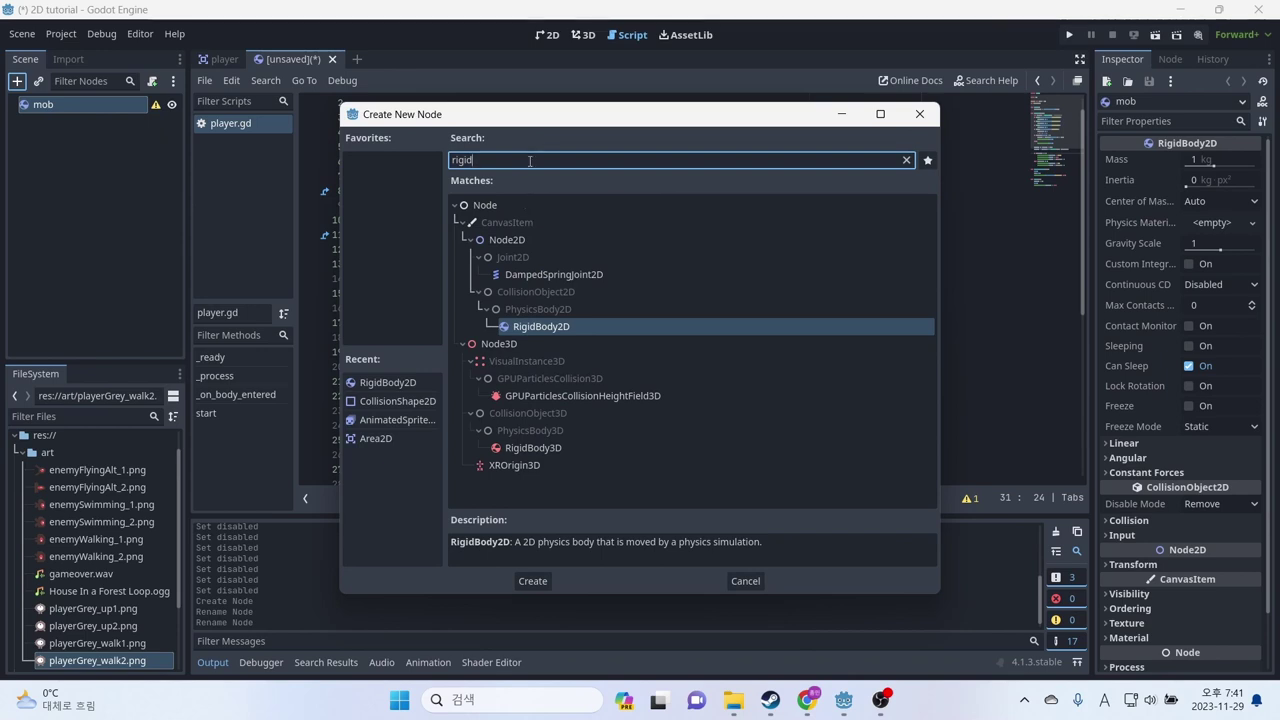
drag(480, 160, 388, 167)
text(Ani)
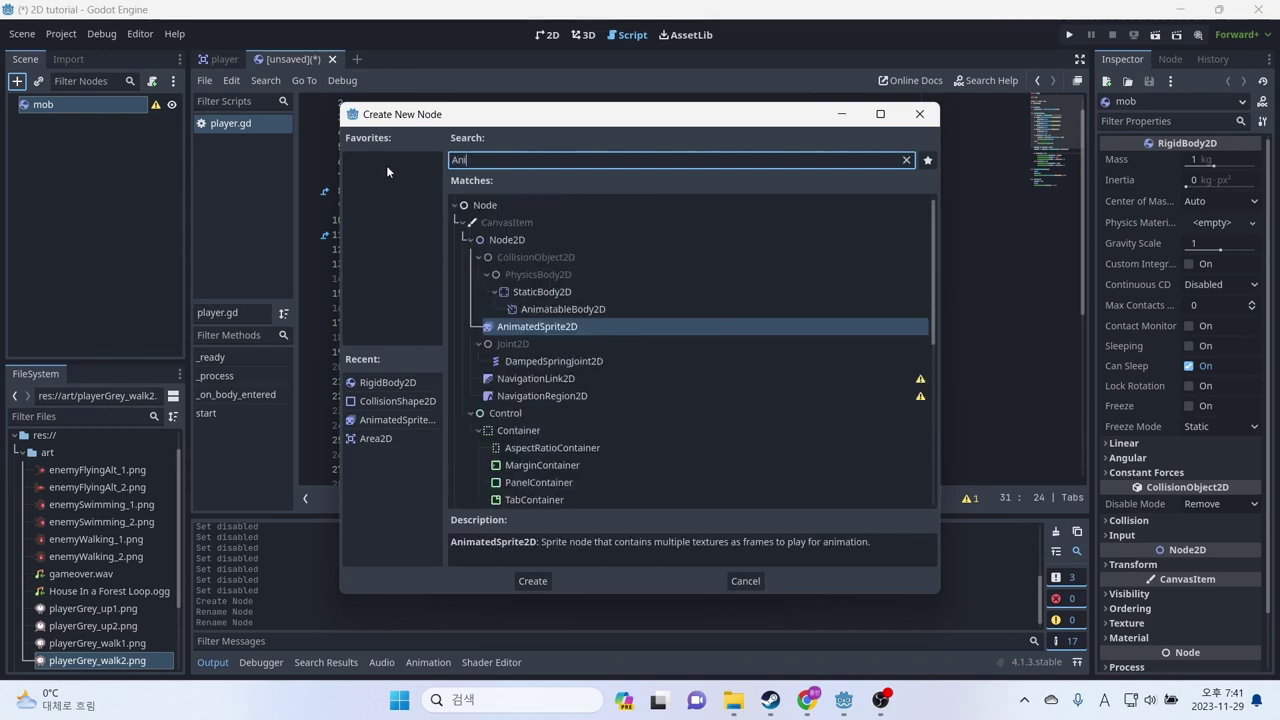
text(m)
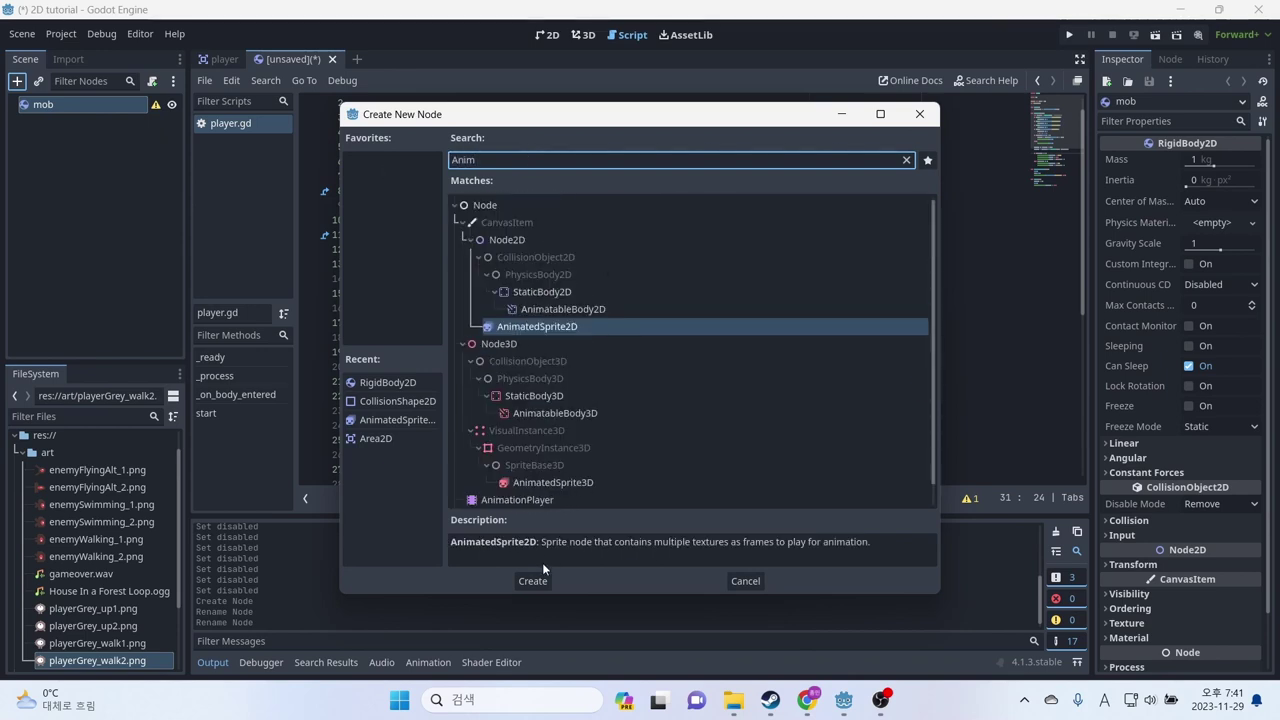
click(533, 580)
Add CollisionShape2D and VisibleOnScreenNotifier2D child nodes under mob
click(43, 104)
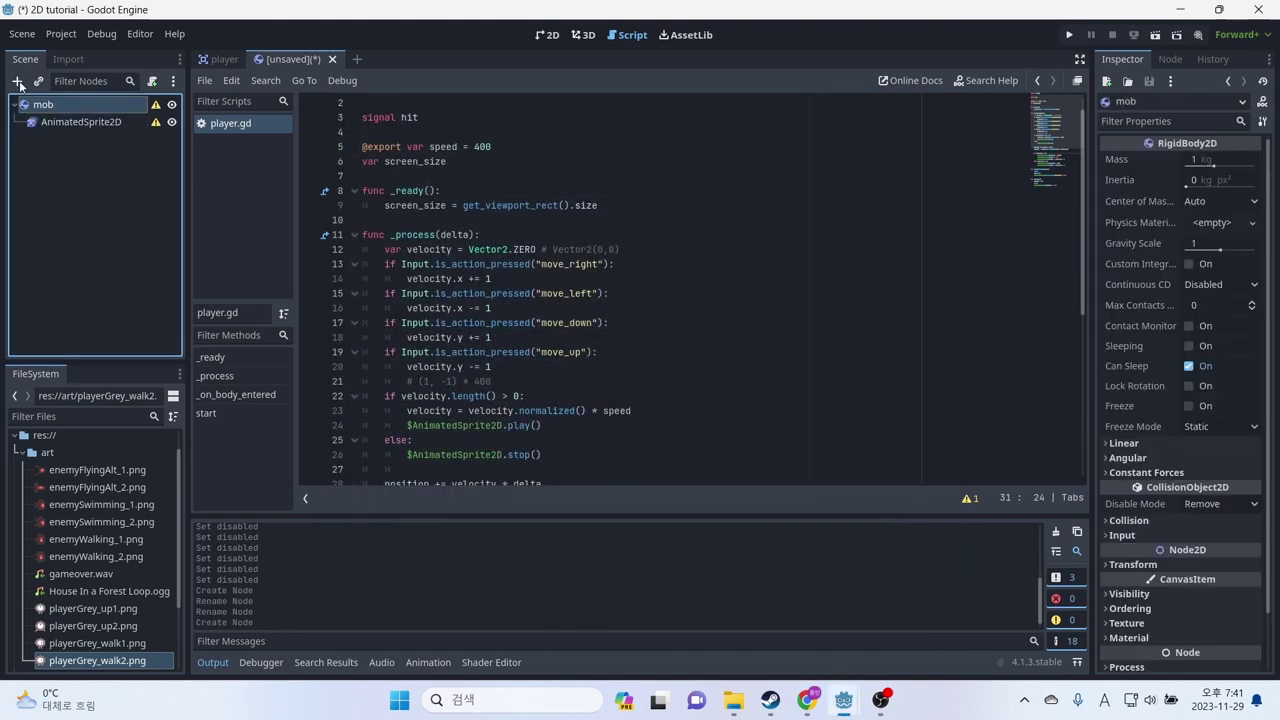
click(18, 82)
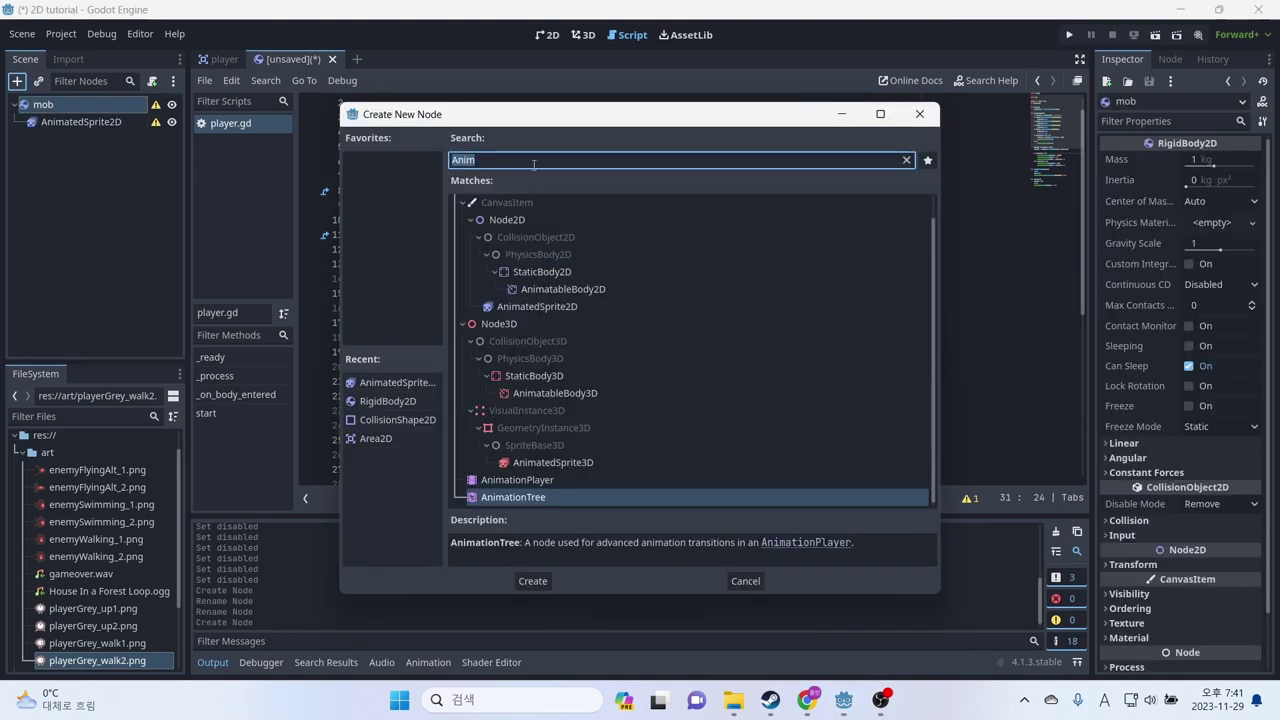
text(Collision)
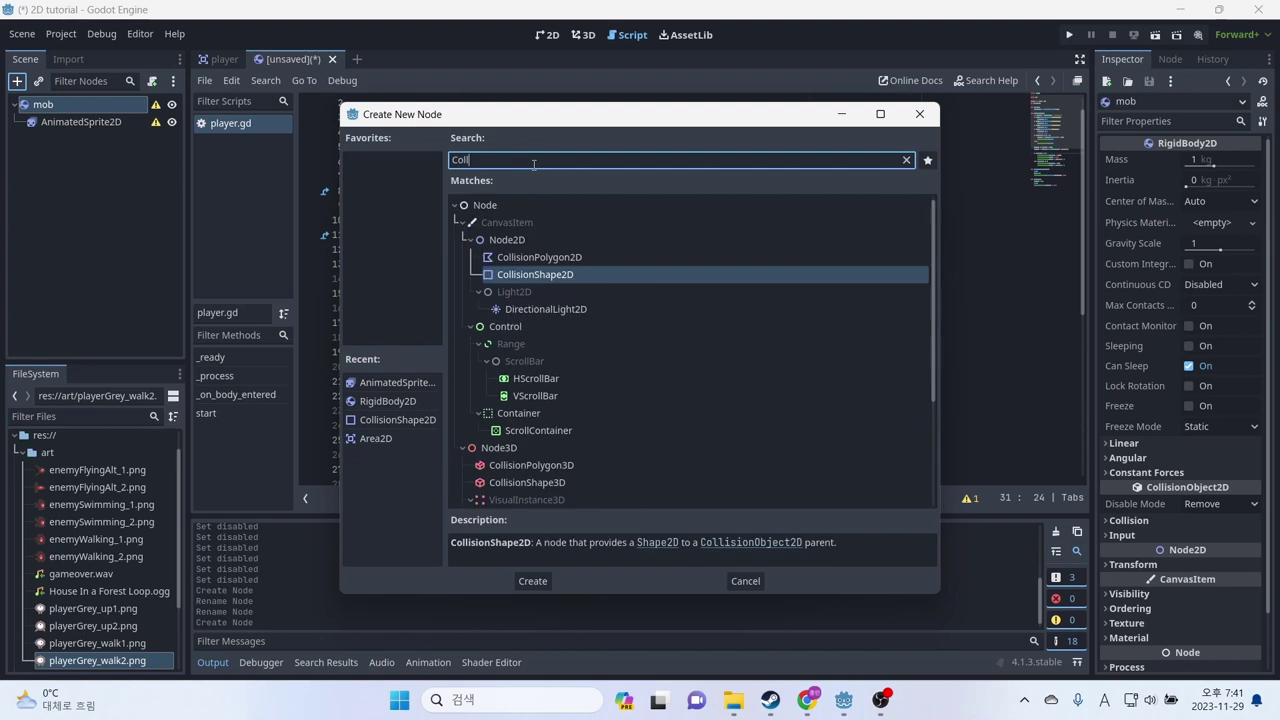
click(538, 584)
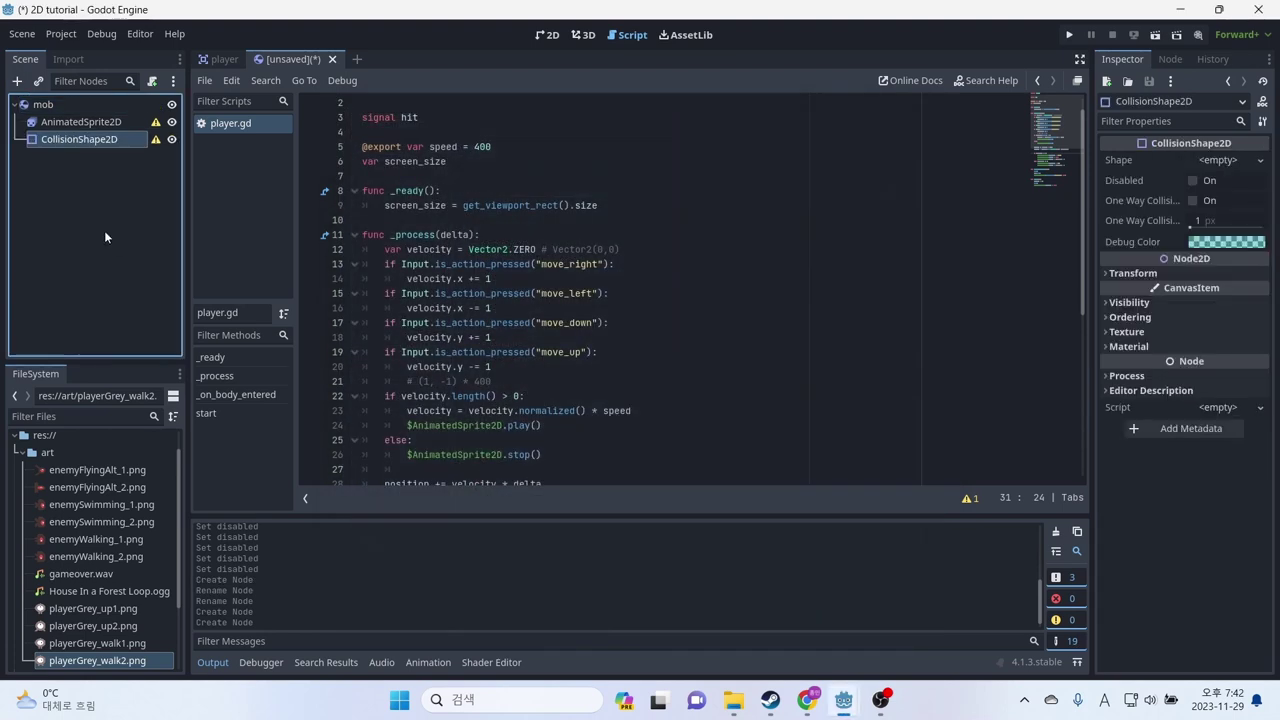
click(45, 104)
click(17, 84)
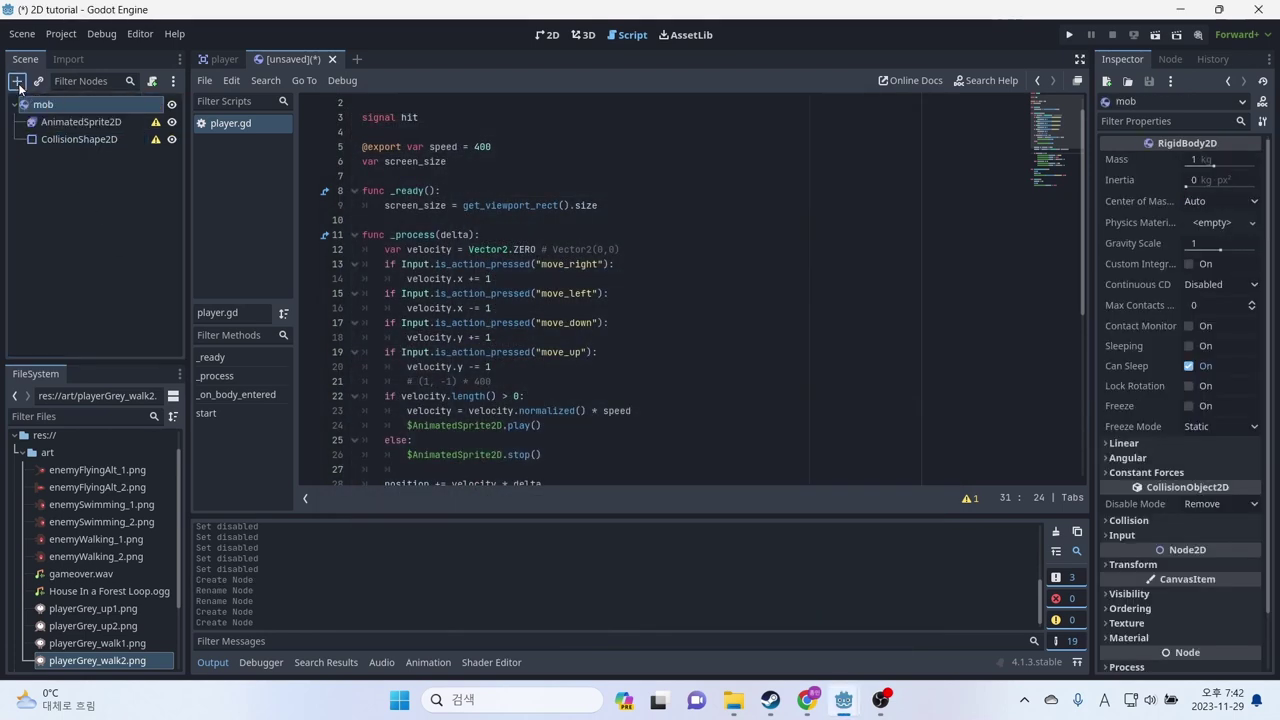
text(Vi)
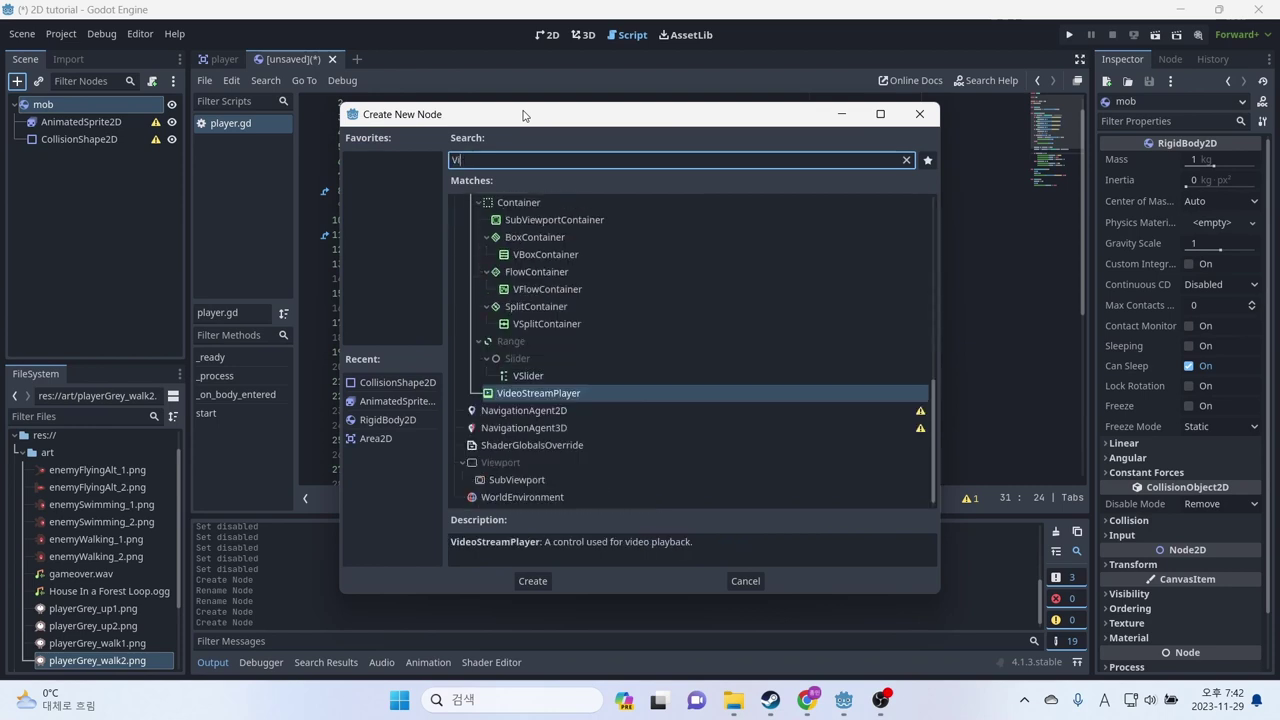
text(si)
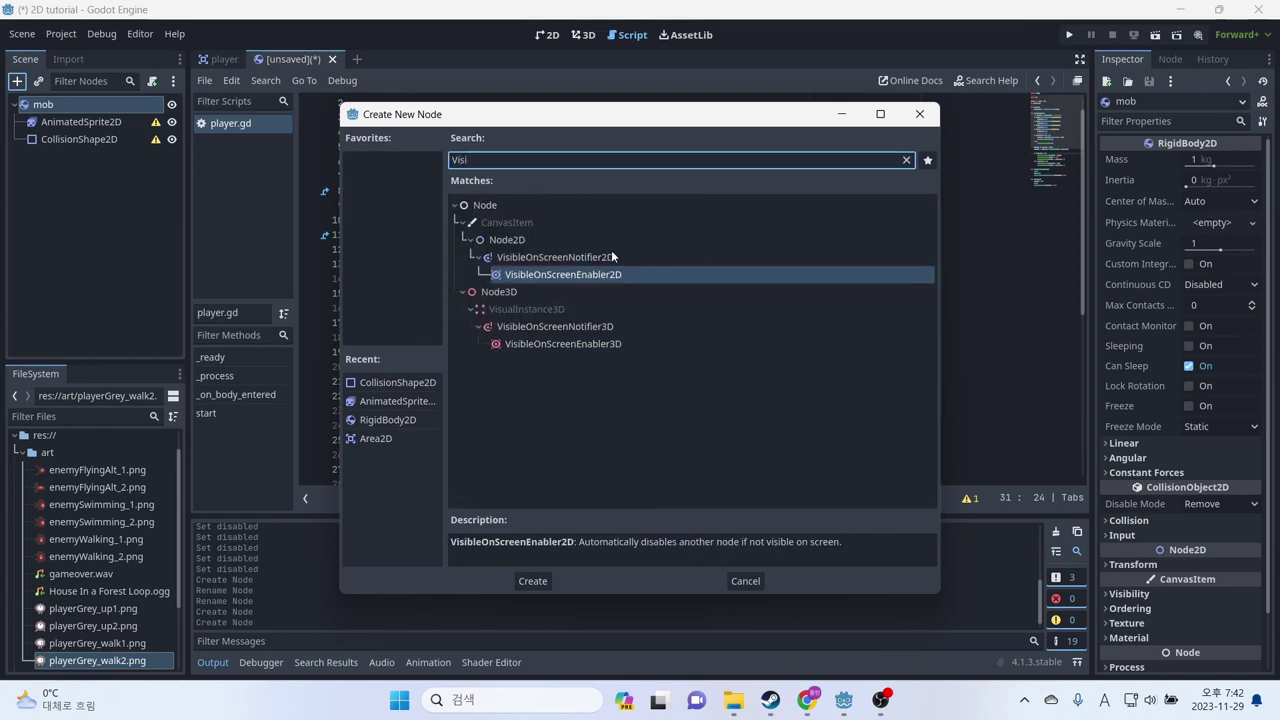
click(576, 258)
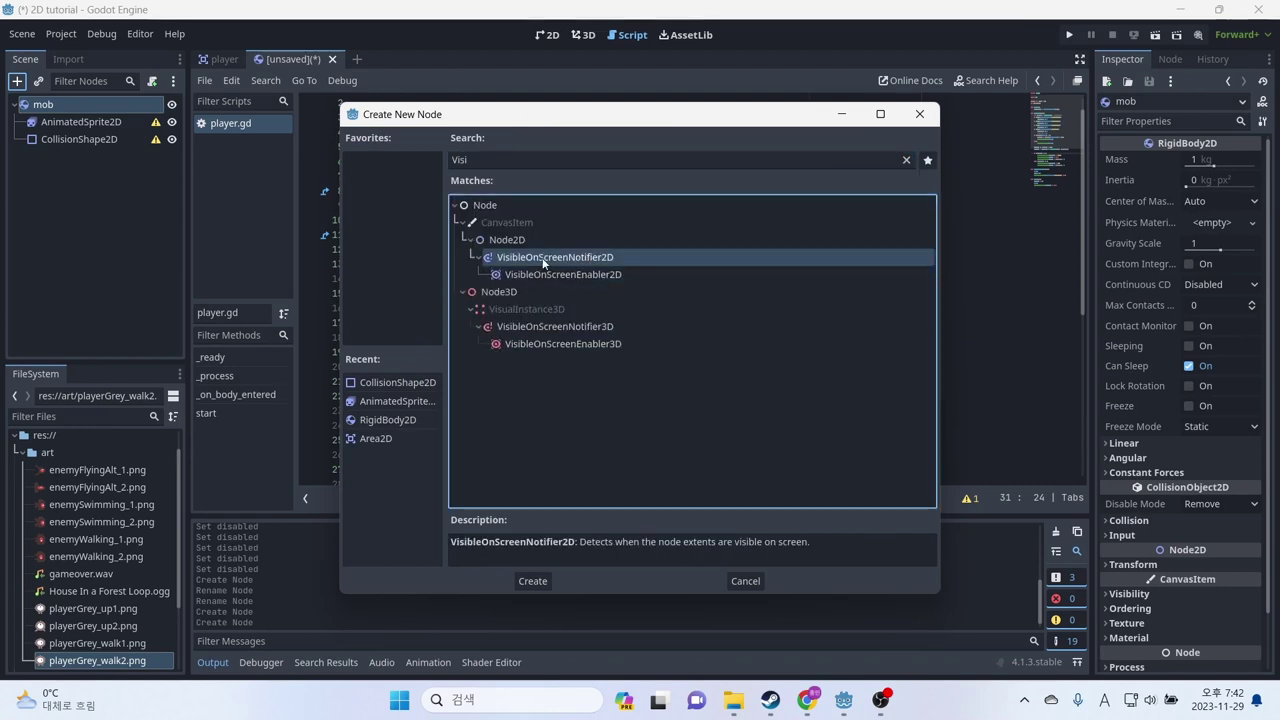
click(534, 580)
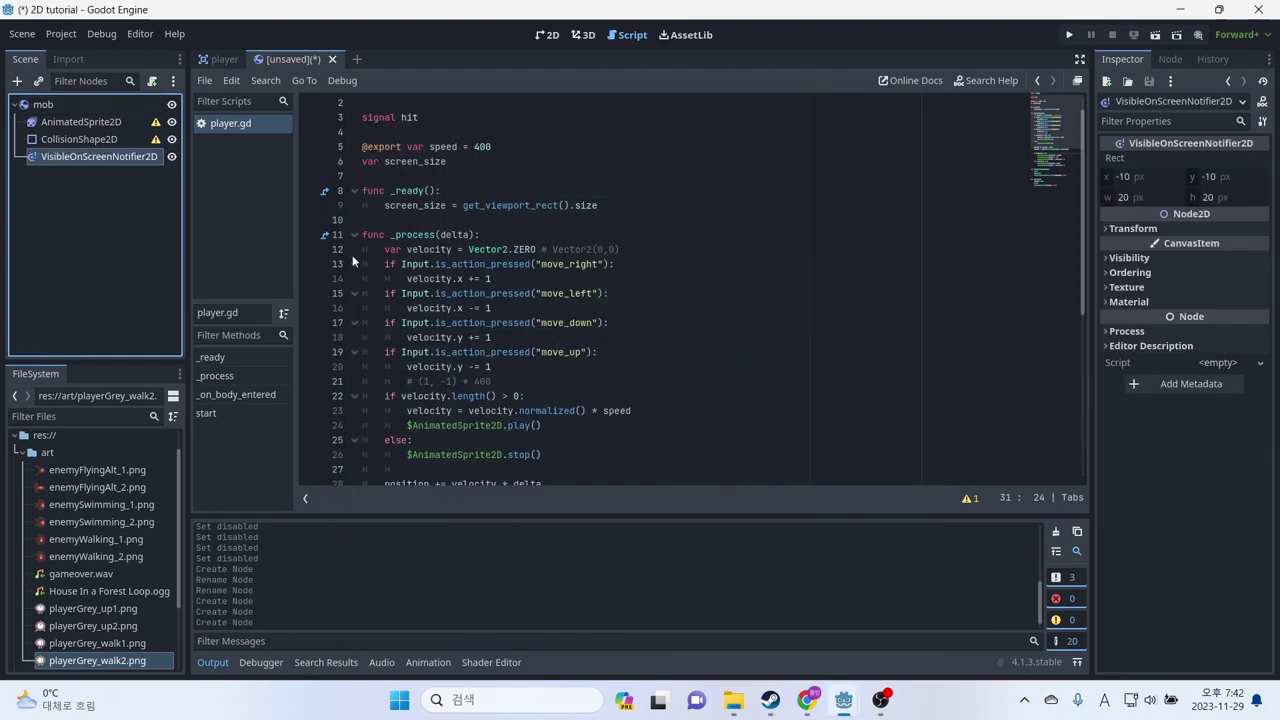
Attach a new res://mob.gd script extending RigidBody2D to the mob root node
click(80, 139)
click(50, 105)
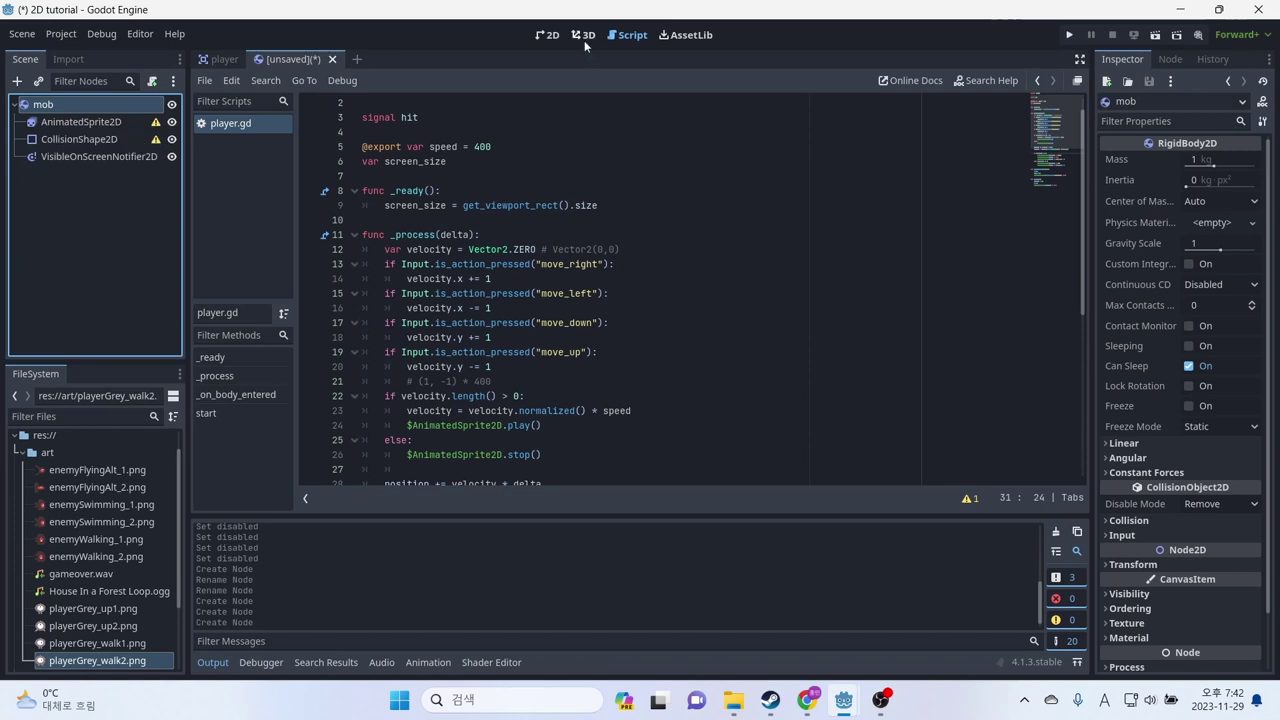
click(625, 36)
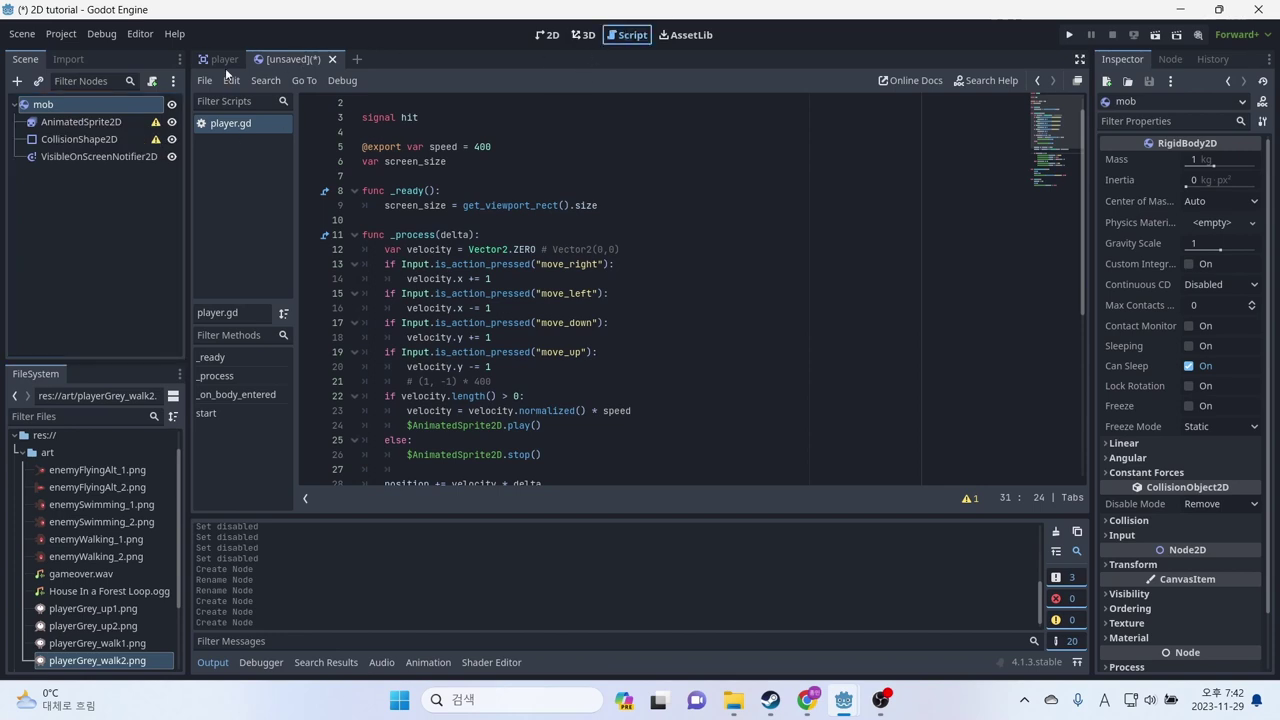
click(153, 82)
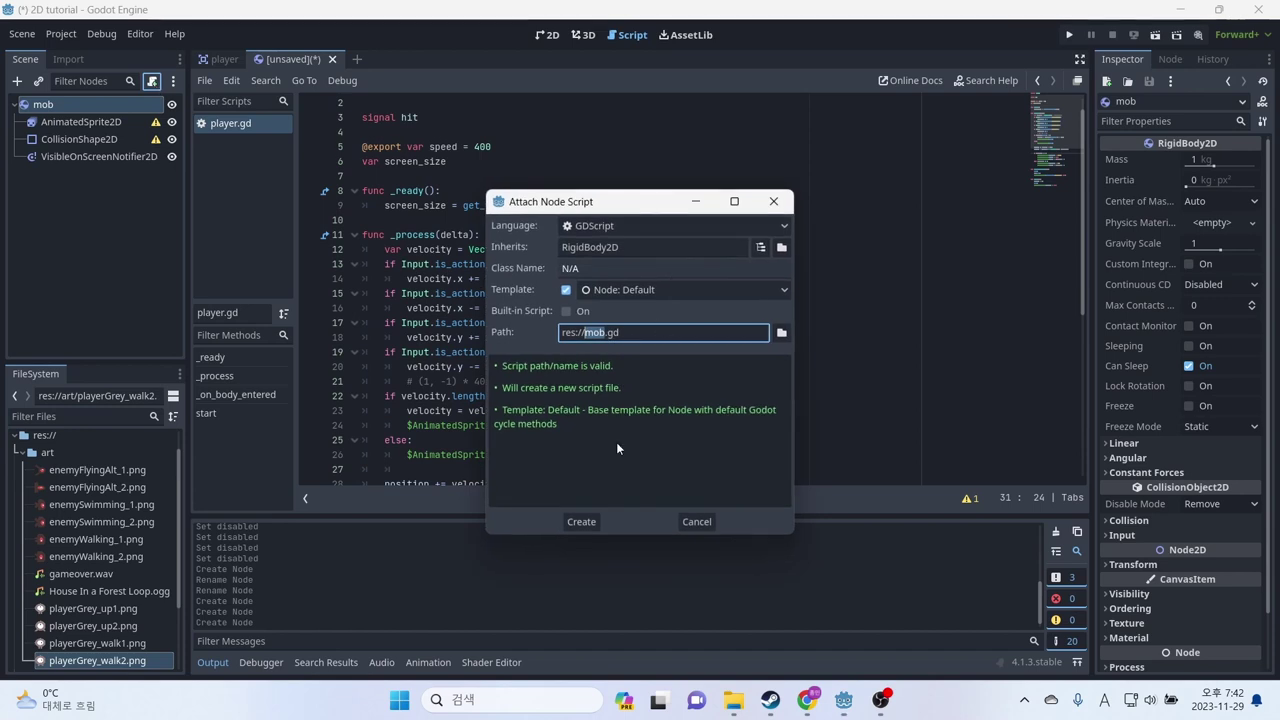
click(592, 522)
Delete the template comment and placeholder pass from mob.gd's _ready
click(498, 117)
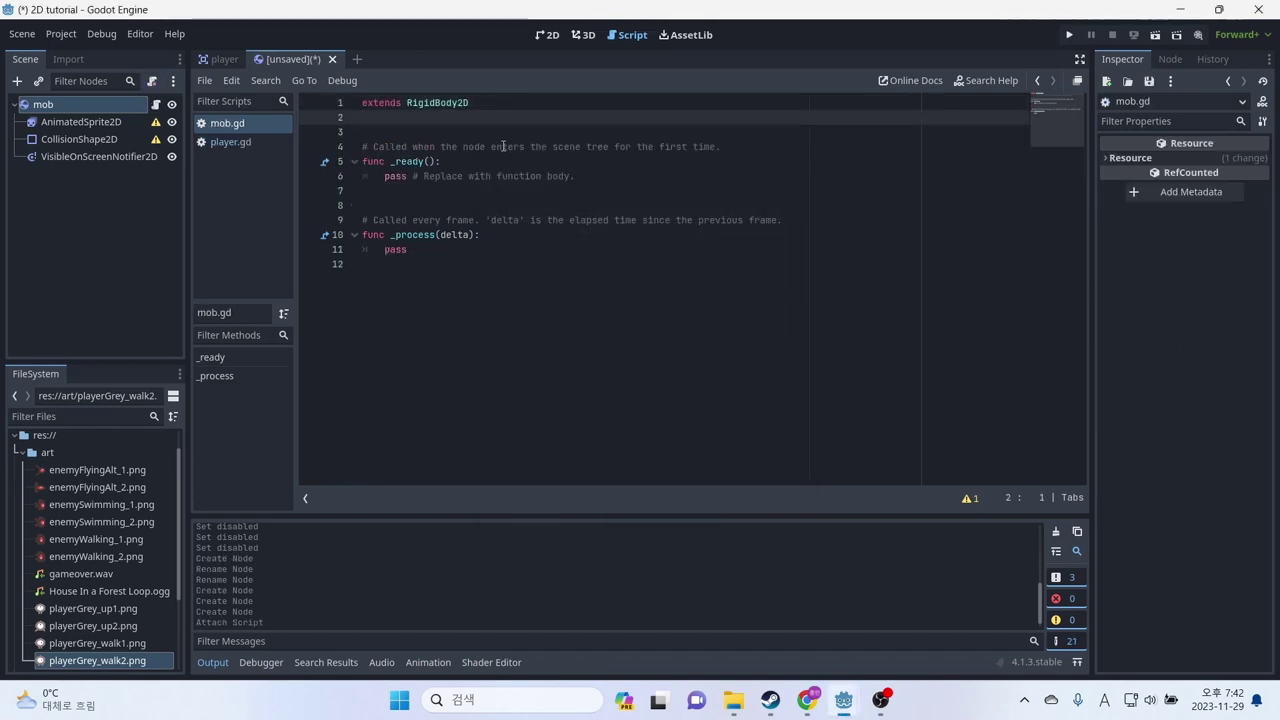
click(503, 147)
click(734, 150)
drag(734, 150, 360, 147)
key(BackSpace)
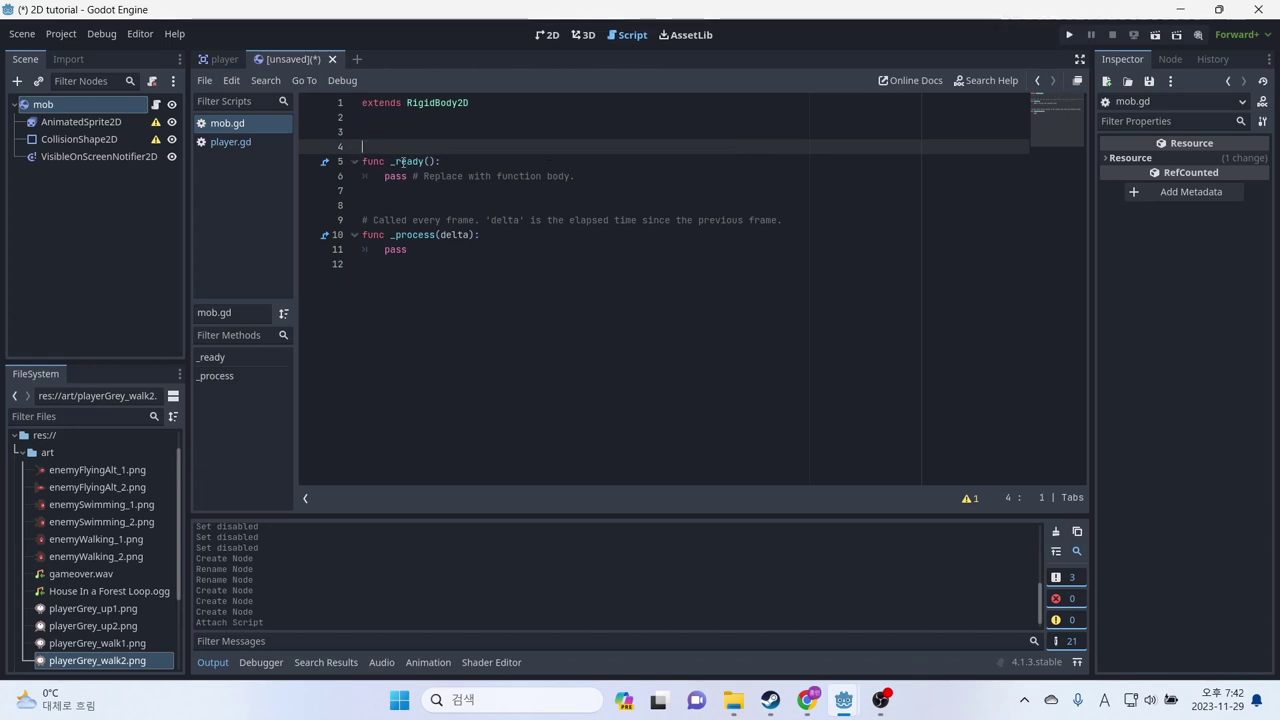
key(BackSpace)
key(BackSpace)
click(617, 146)
drag(617, 146, 384, 147)
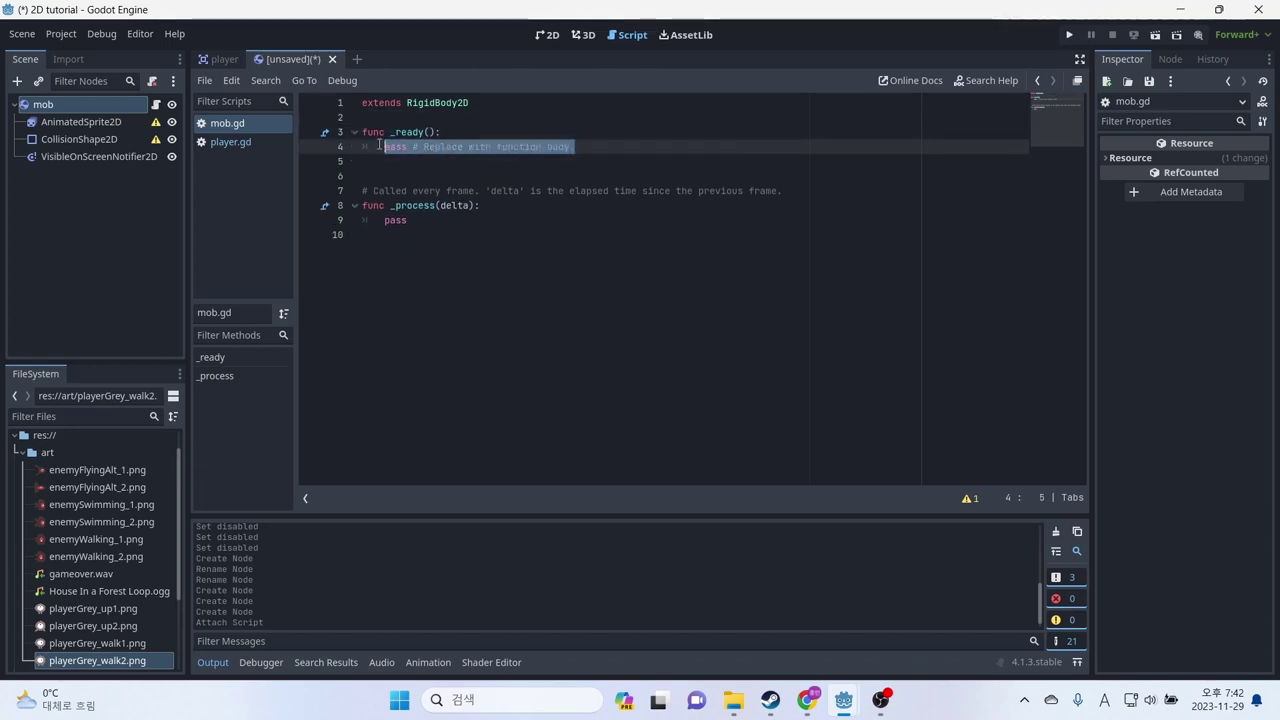
key(BackSpace)
key(BackSpace)
key(BackSpace)
Write var mob_types = $AnimatedSprite2D in _ready and start saving the scene
key(Return)
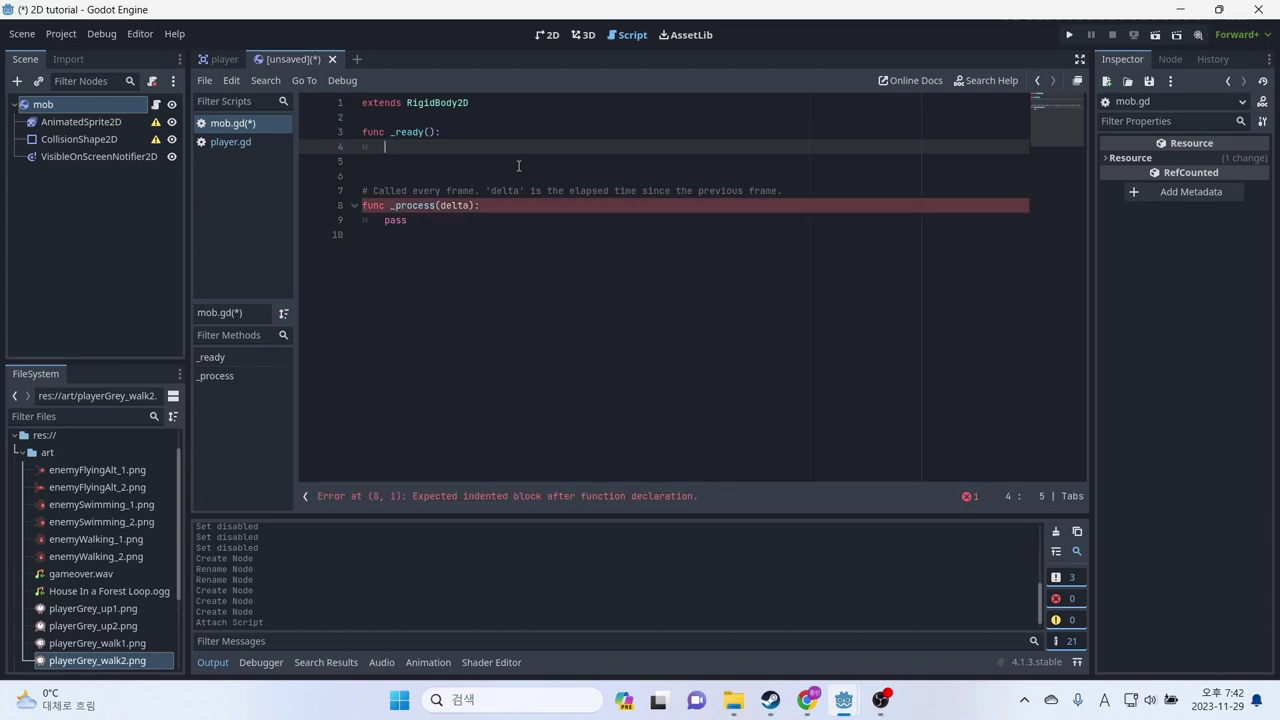
text(ca)
key(BackSpace)
key(BackSpace)
text(var)
text( mob_)
text(type)
text(s)
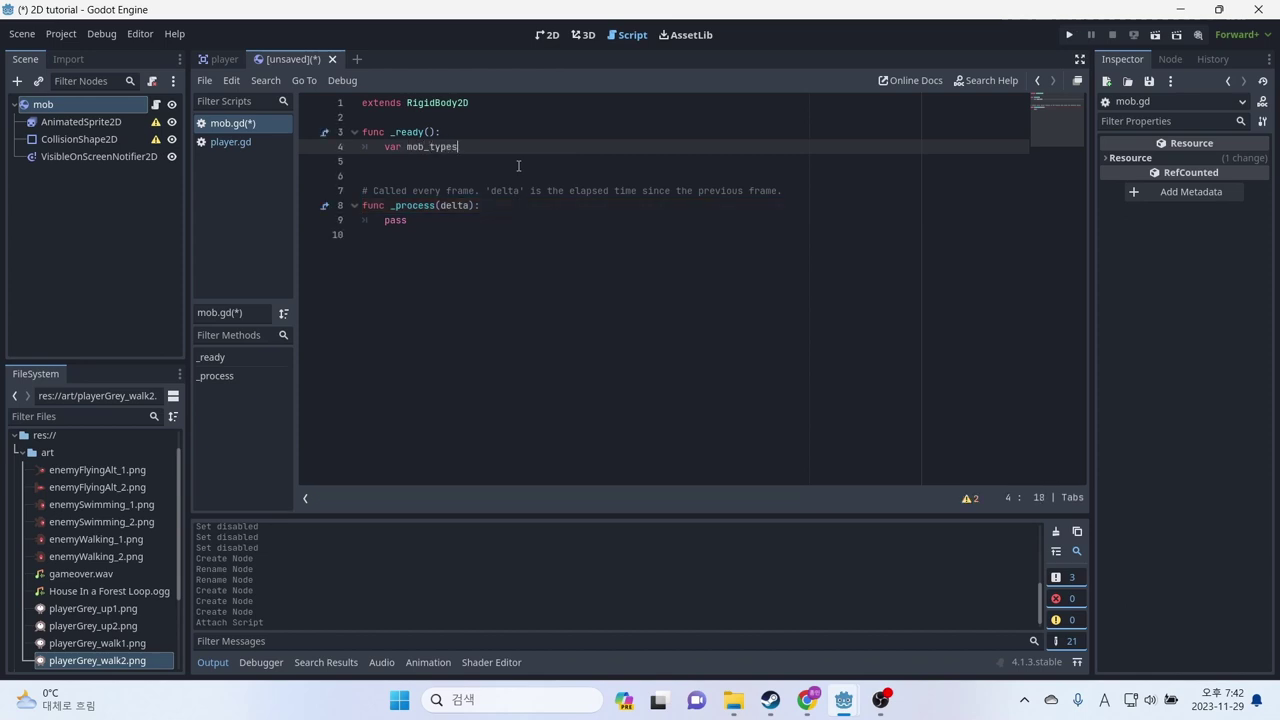
text( = )
text($)
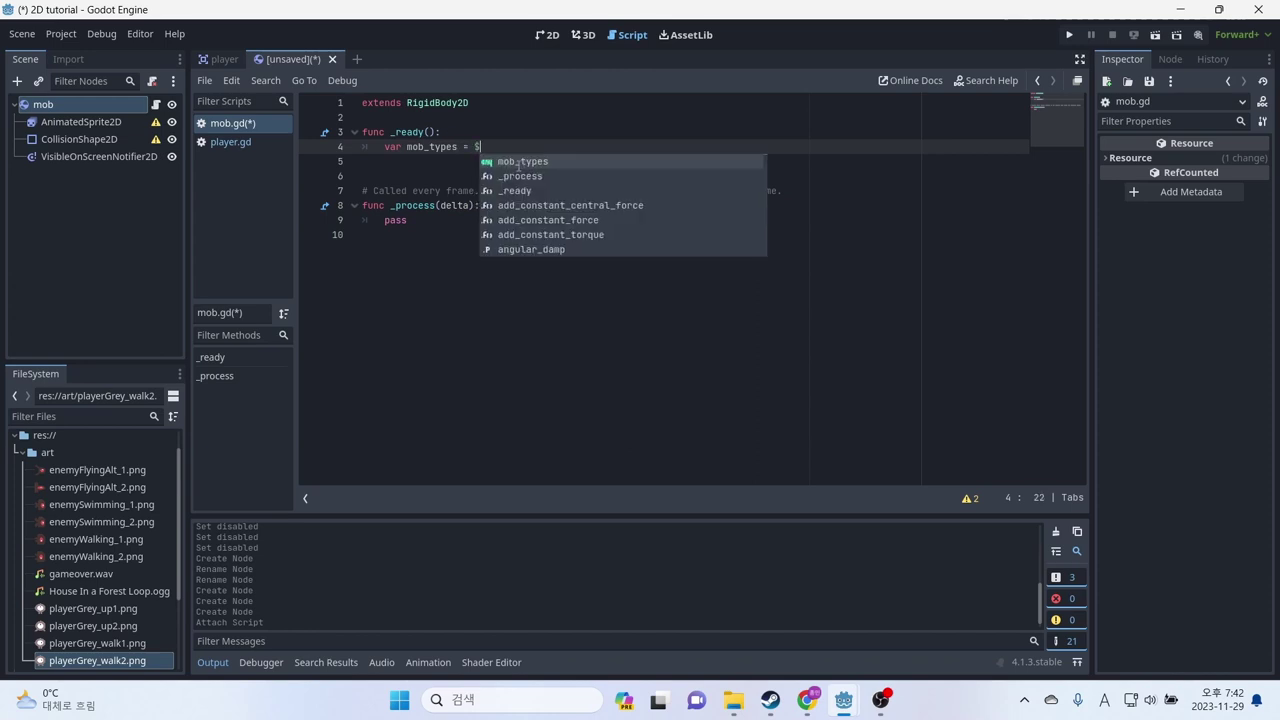
text(Animat)
key(Return)
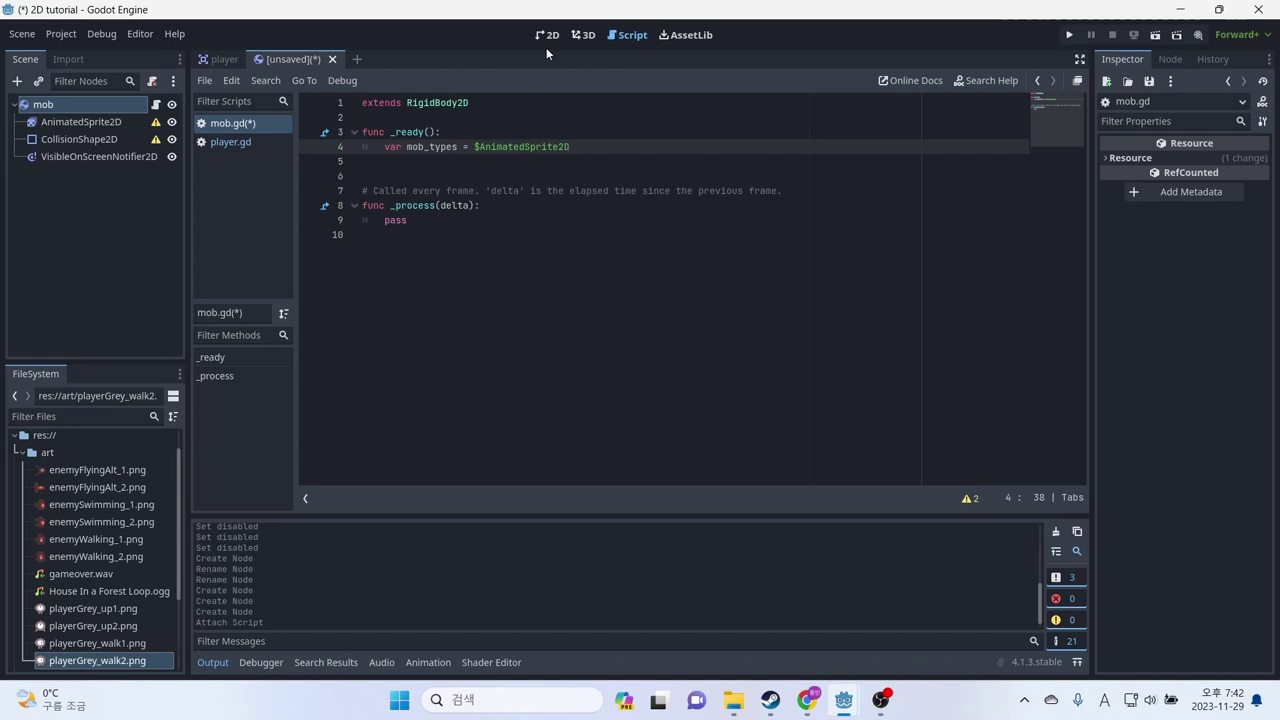
key(ctrl+s)
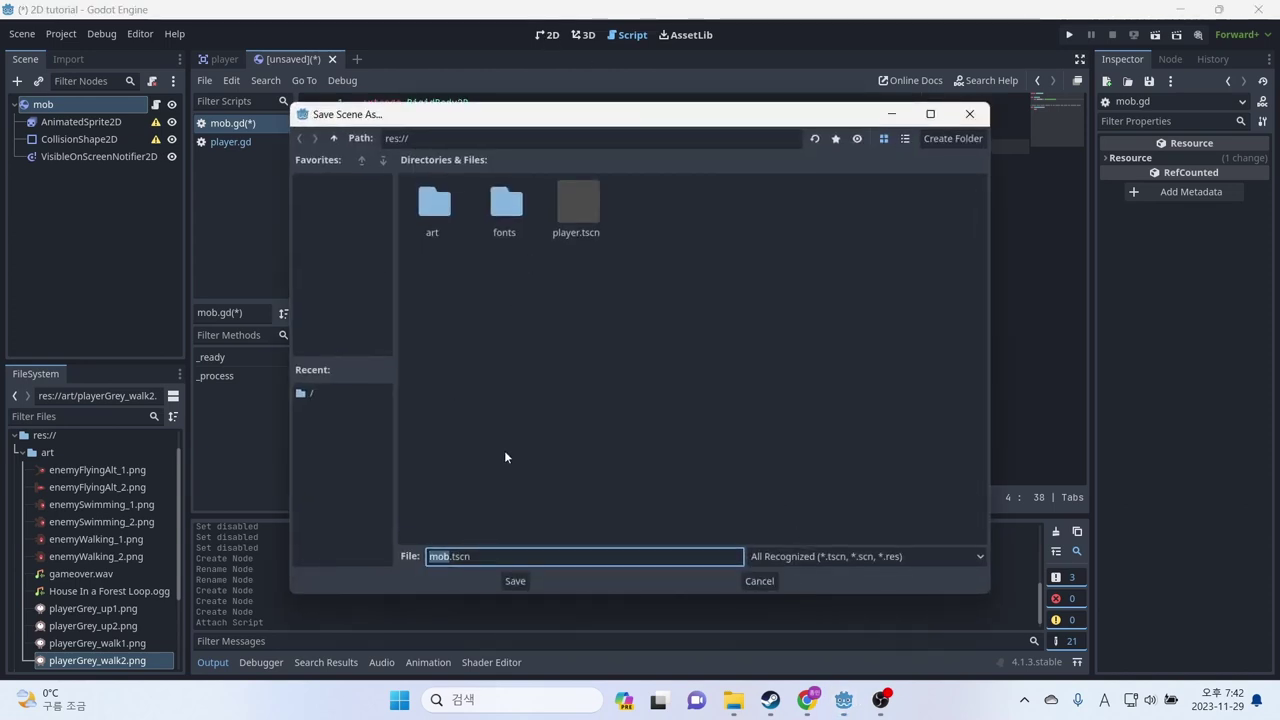
Save the scene as mob.tscn, switch to the 2D view, and select AnimatedSprite2D
click(515, 581)
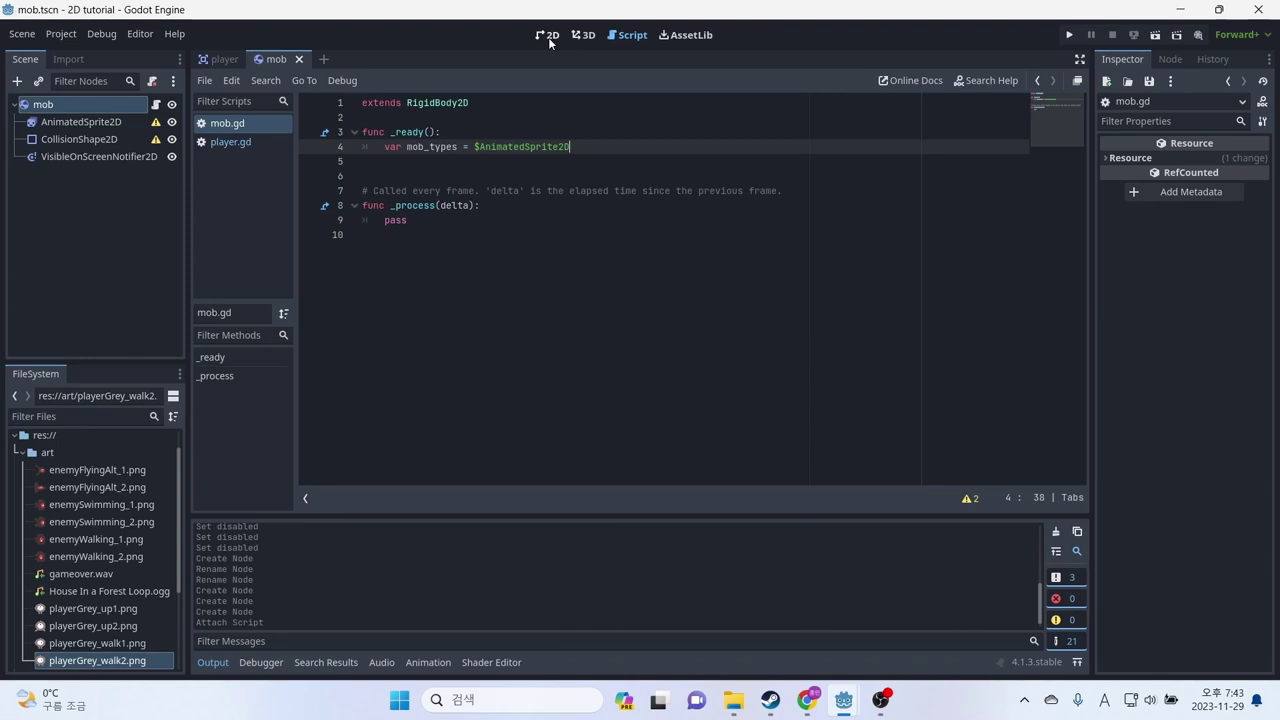
click(548, 37)
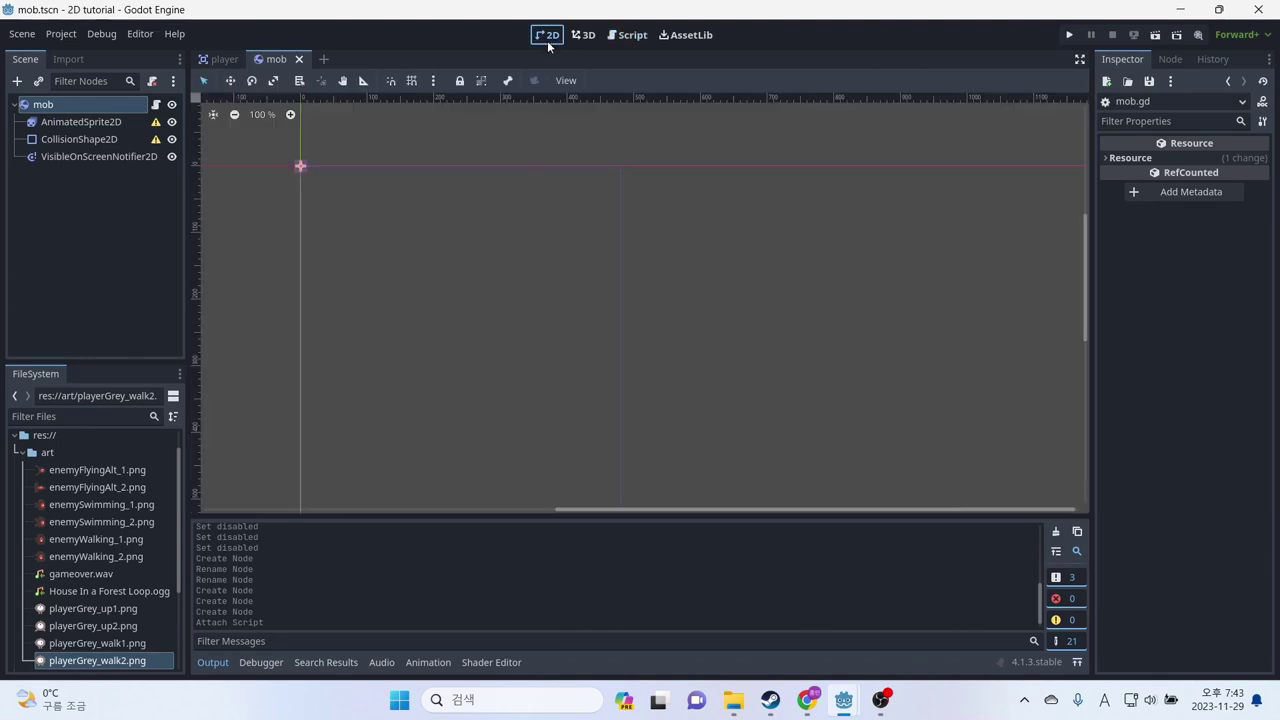
click(85, 121)
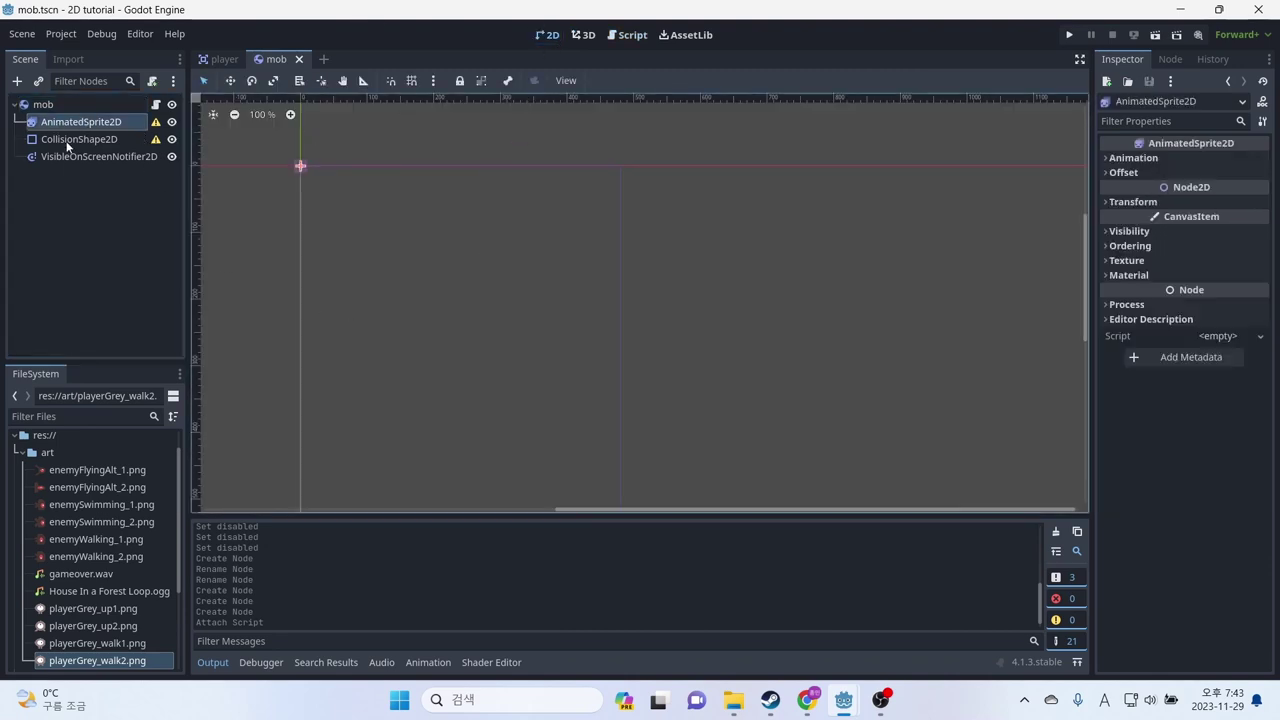
Give the AnimatedSprite2D a new SpriteFrames resource and rename its default animation to 'fly'
click(1147, 158)
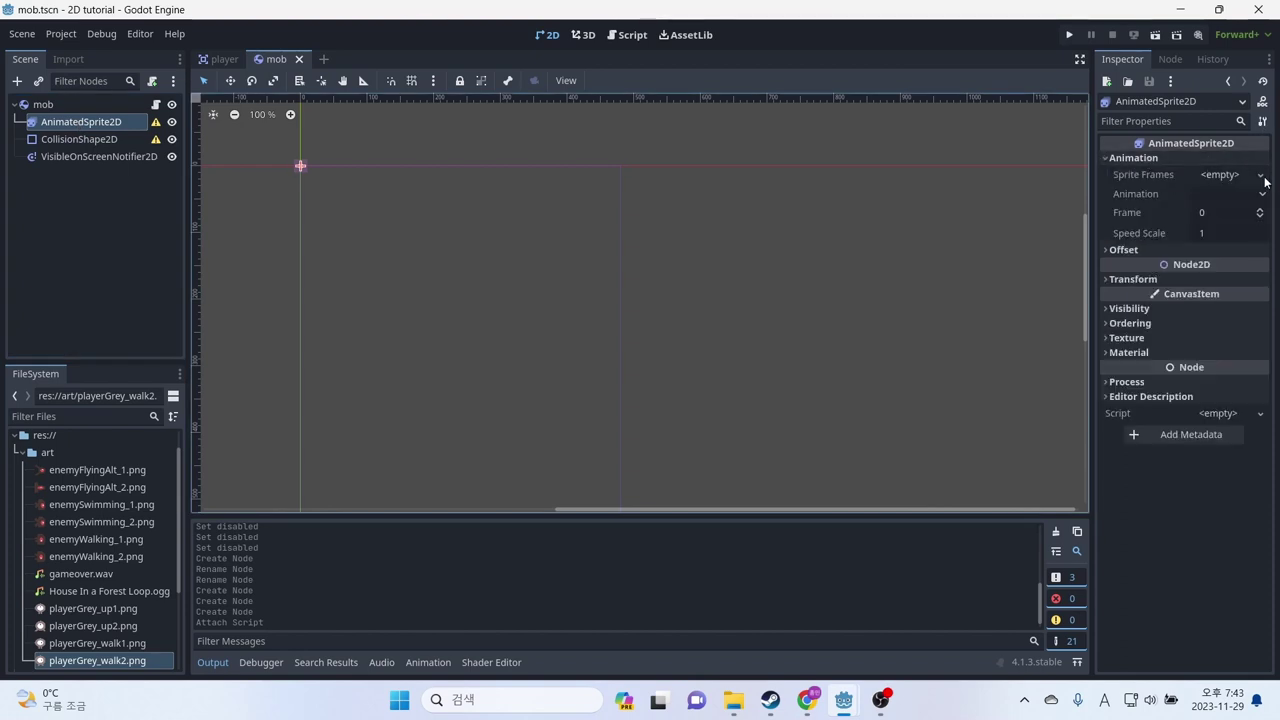
click(1260, 174)
click(1247, 190)
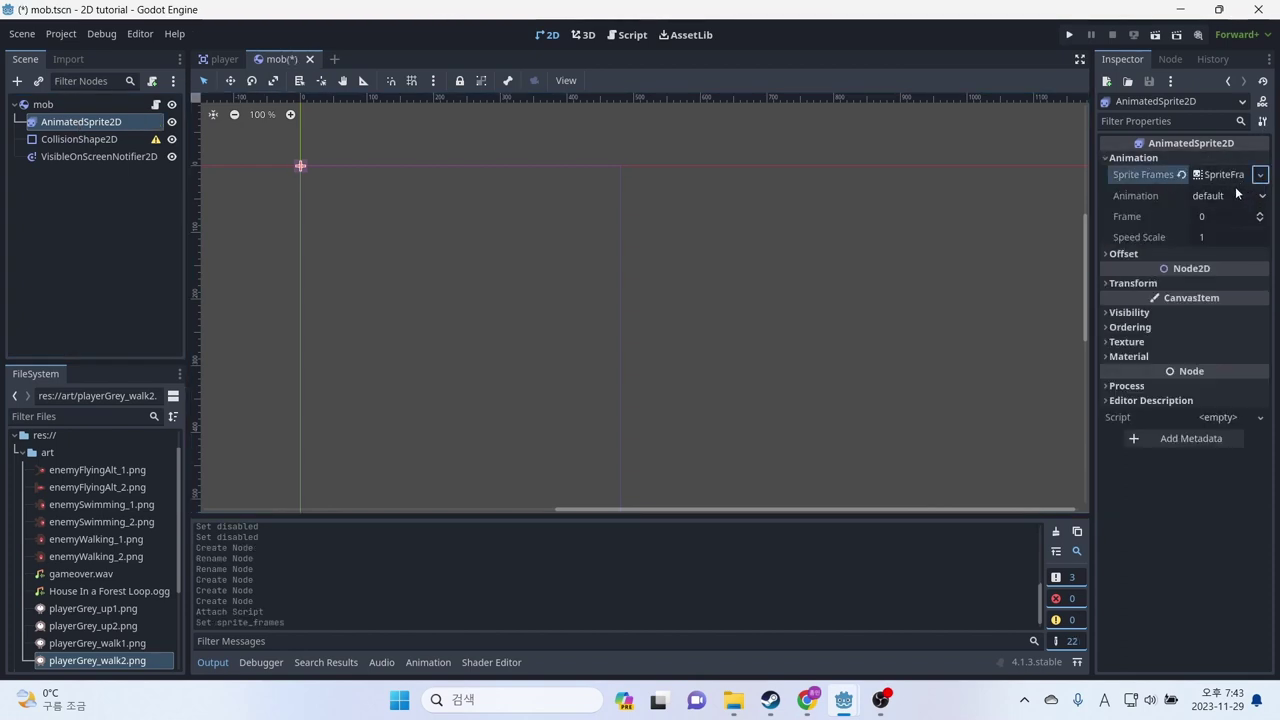
click(1230, 175)
click(239, 523)
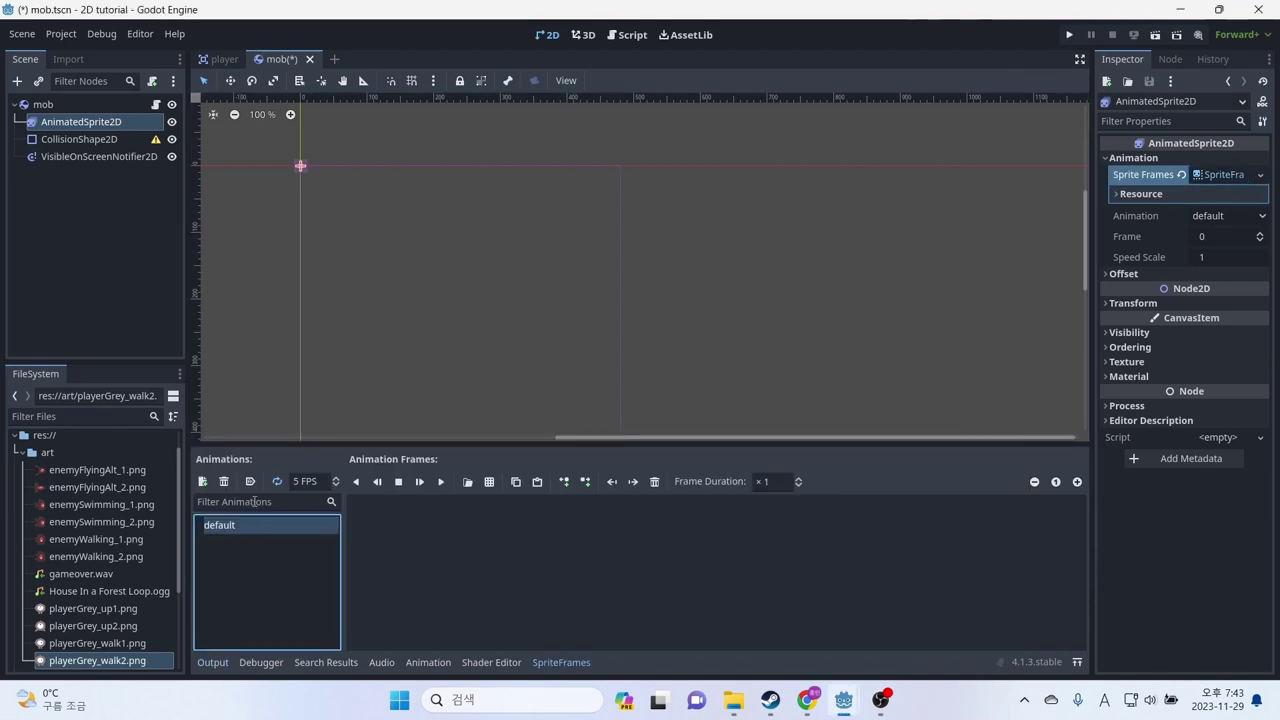
click(137, 472)
click(130, 488)
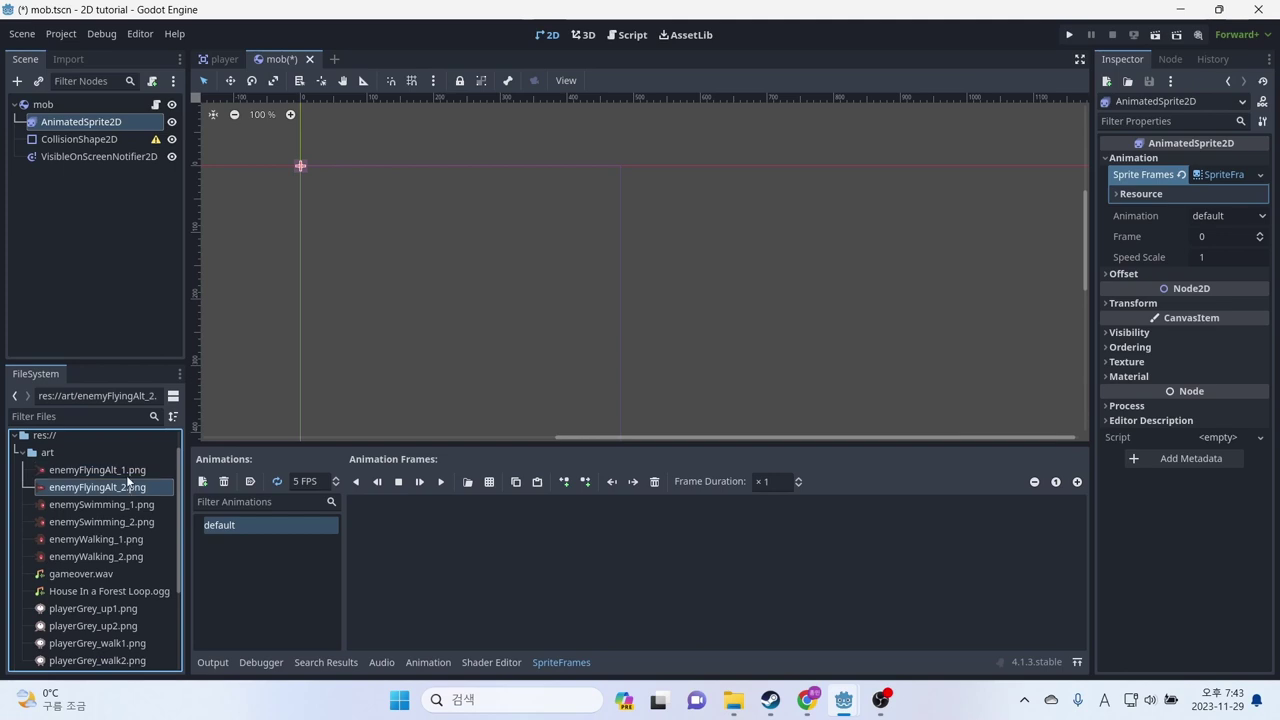
click(122, 504)
click(119, 521)
click(117, 540)
click(117, 556)
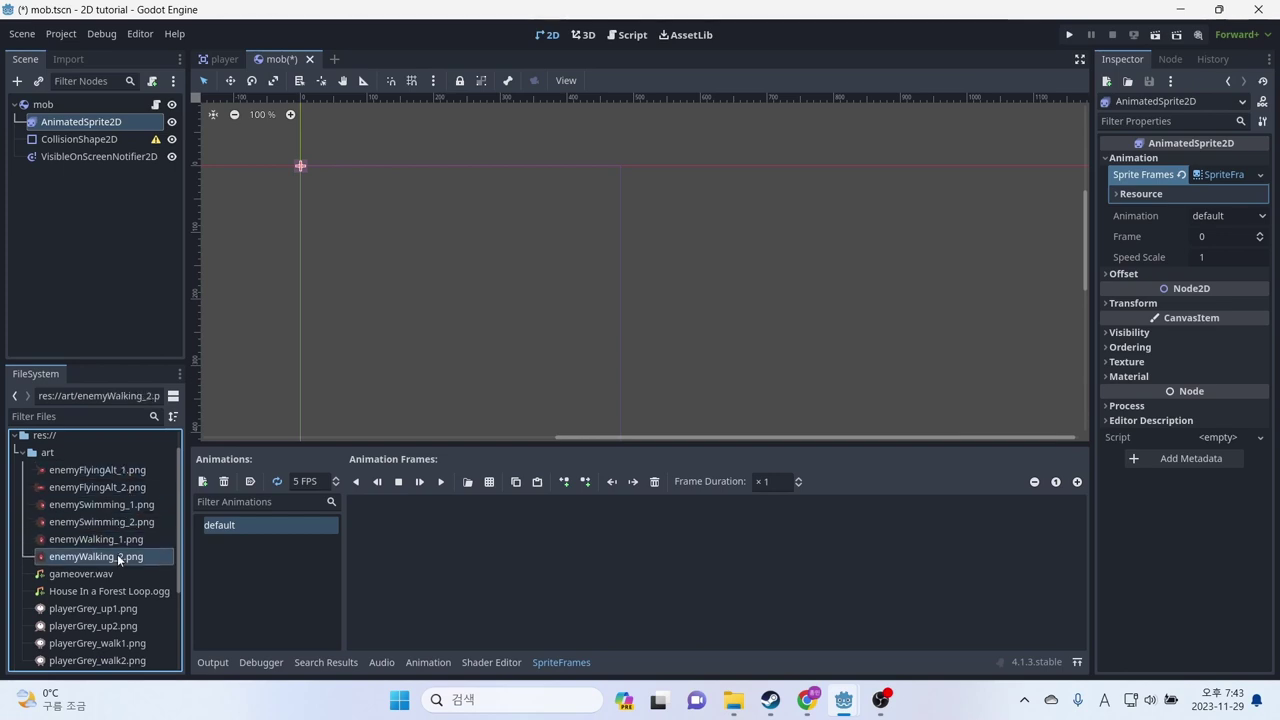
double_click(261, 527)
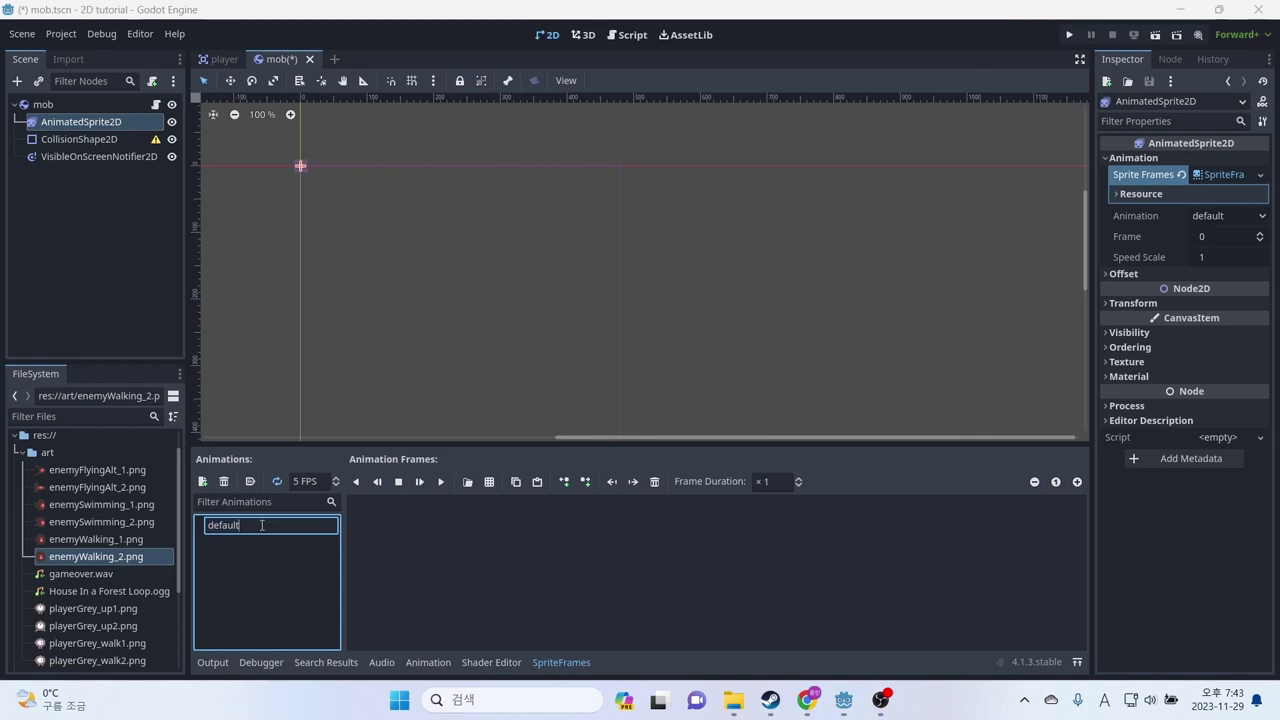
key(BackSpace)
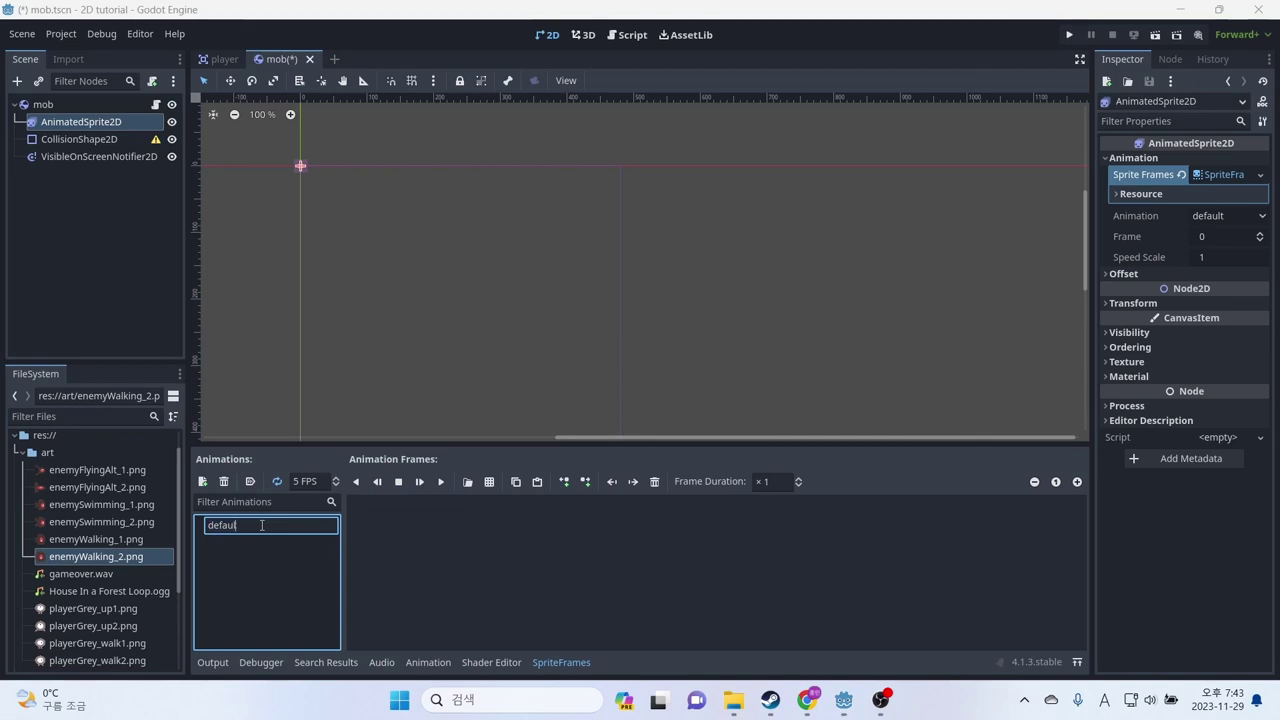
key(BackSpace)
key(BackSpace)
key(BackSpace)
text(fly)
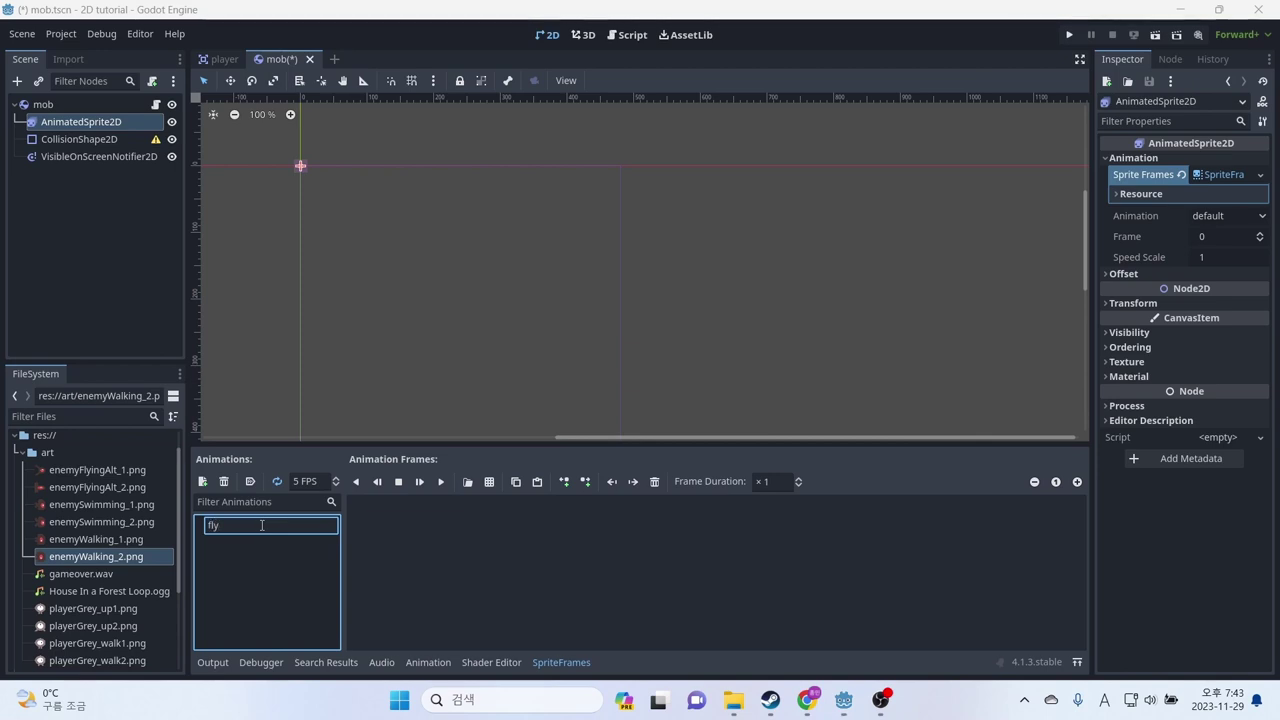
key(Return)
Add enemyFlyingAlt_1.png and enemyFlyingAlt_2.png as the fly animation's frames
click(129, 474)
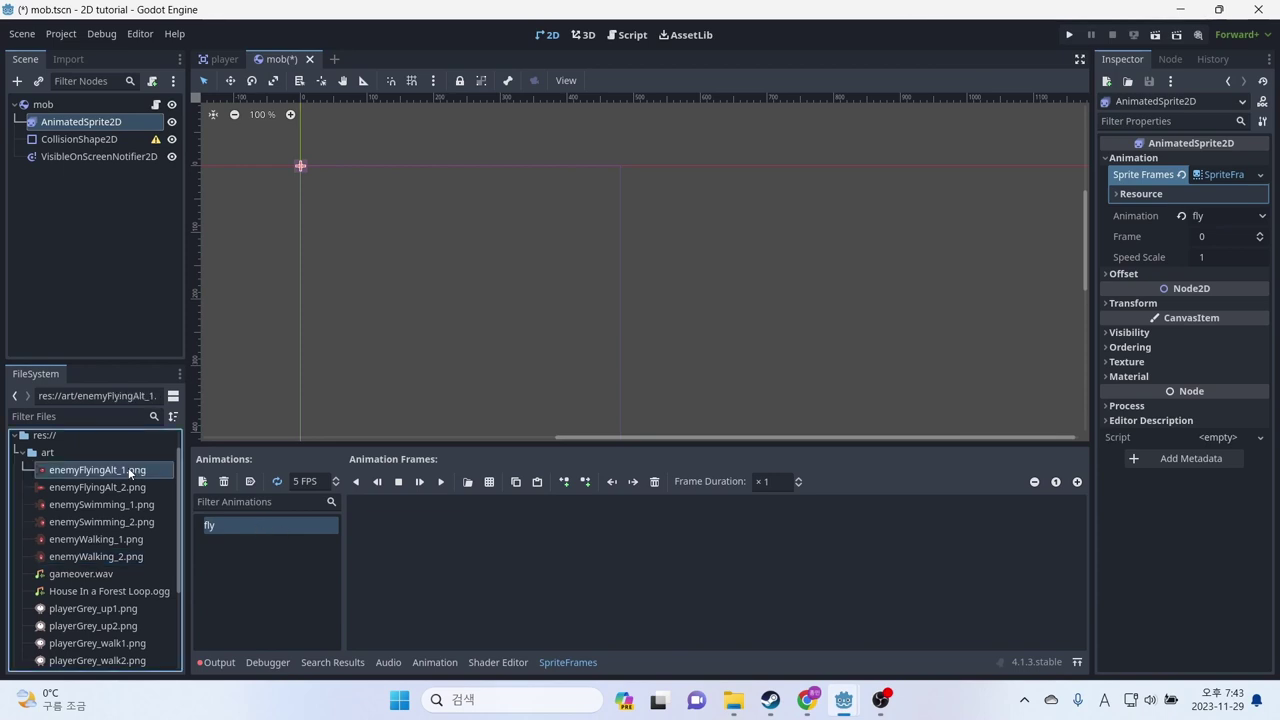
drag(129, 474, 377, 508)
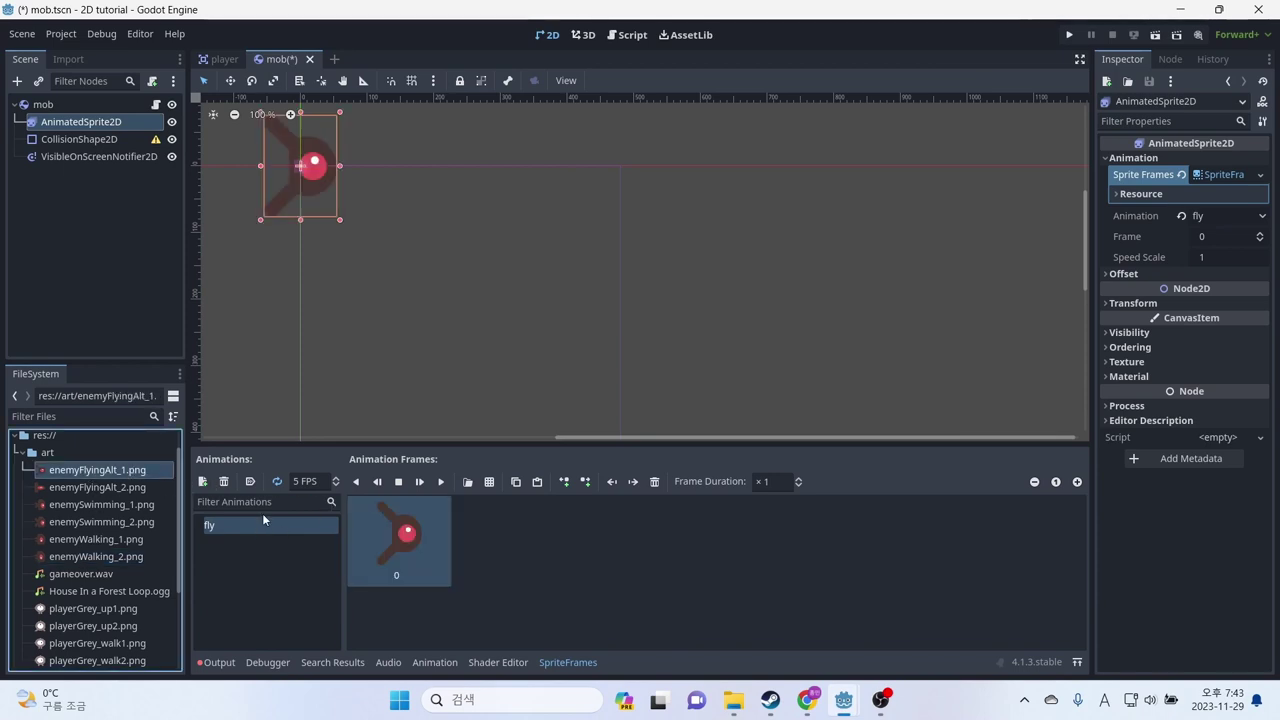
click(97, 487)
drag(97, 487, 485, 543)
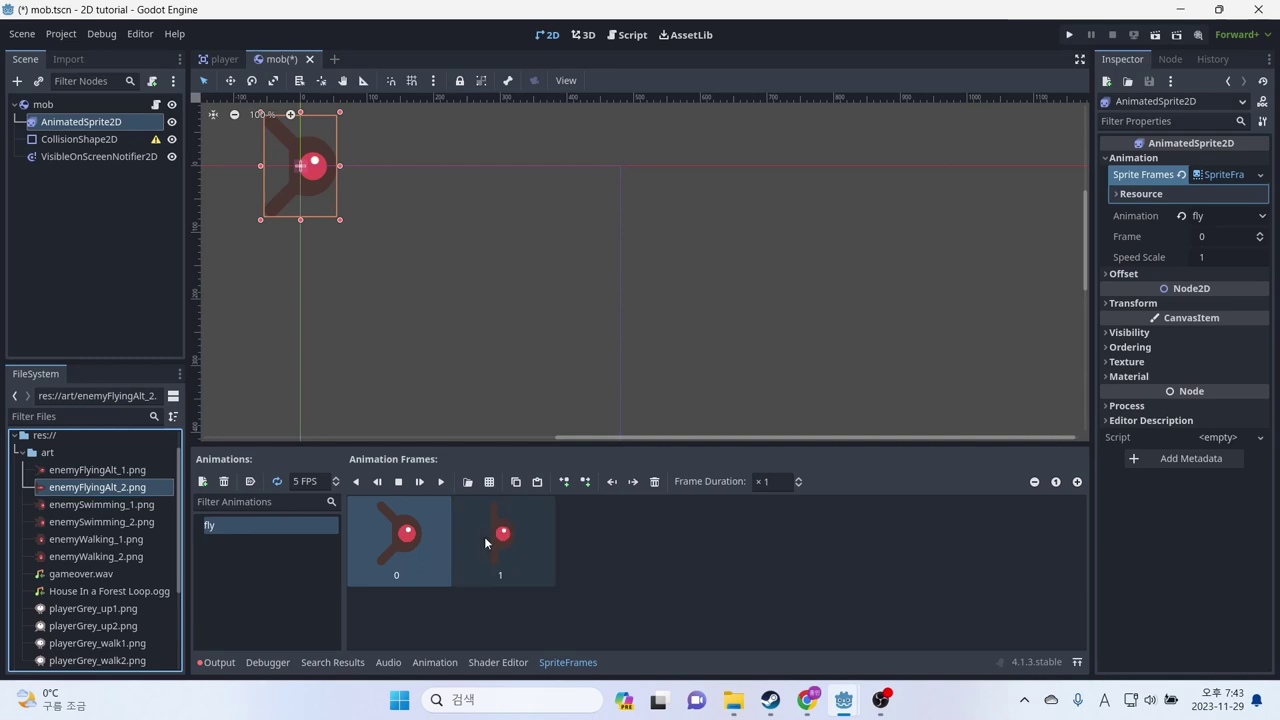
Add a 'swim' animation with enemySwimming_1.png and enemySwimming_2.png as frames
click(203, 482)
double_click(259, 544)
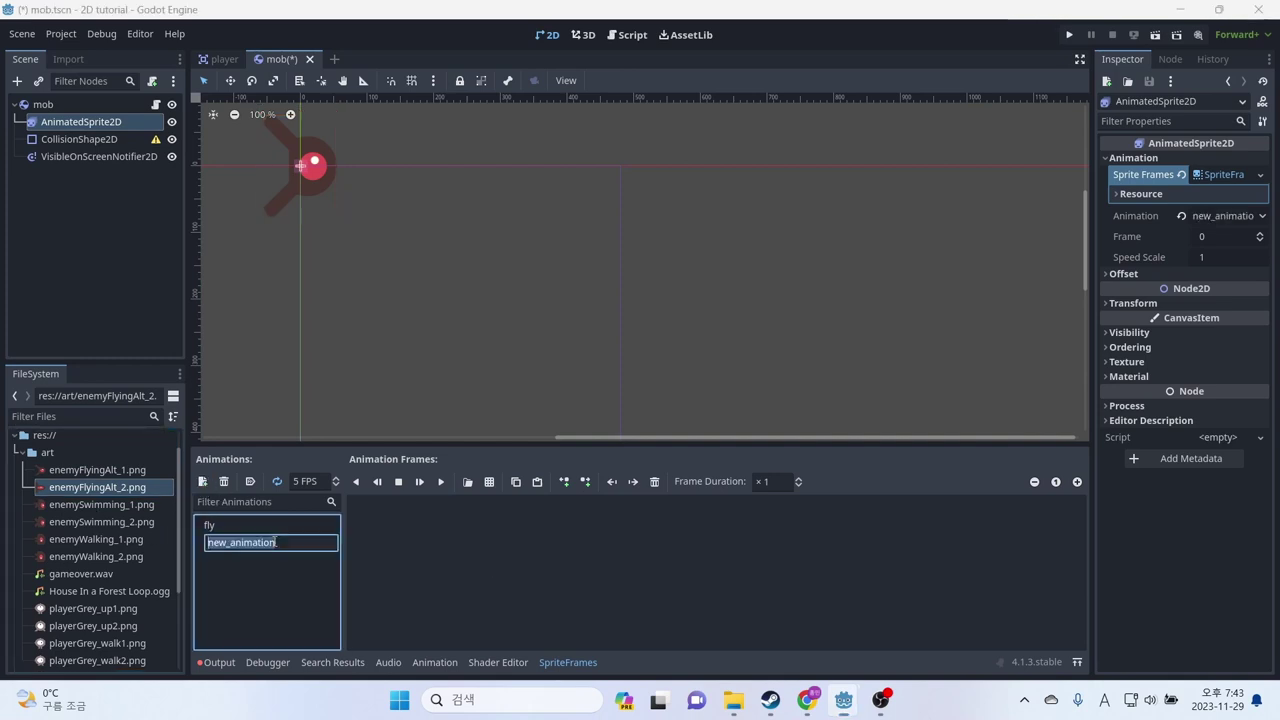
key(BackSpace)
key(BackSpace)
key(BackSpace)
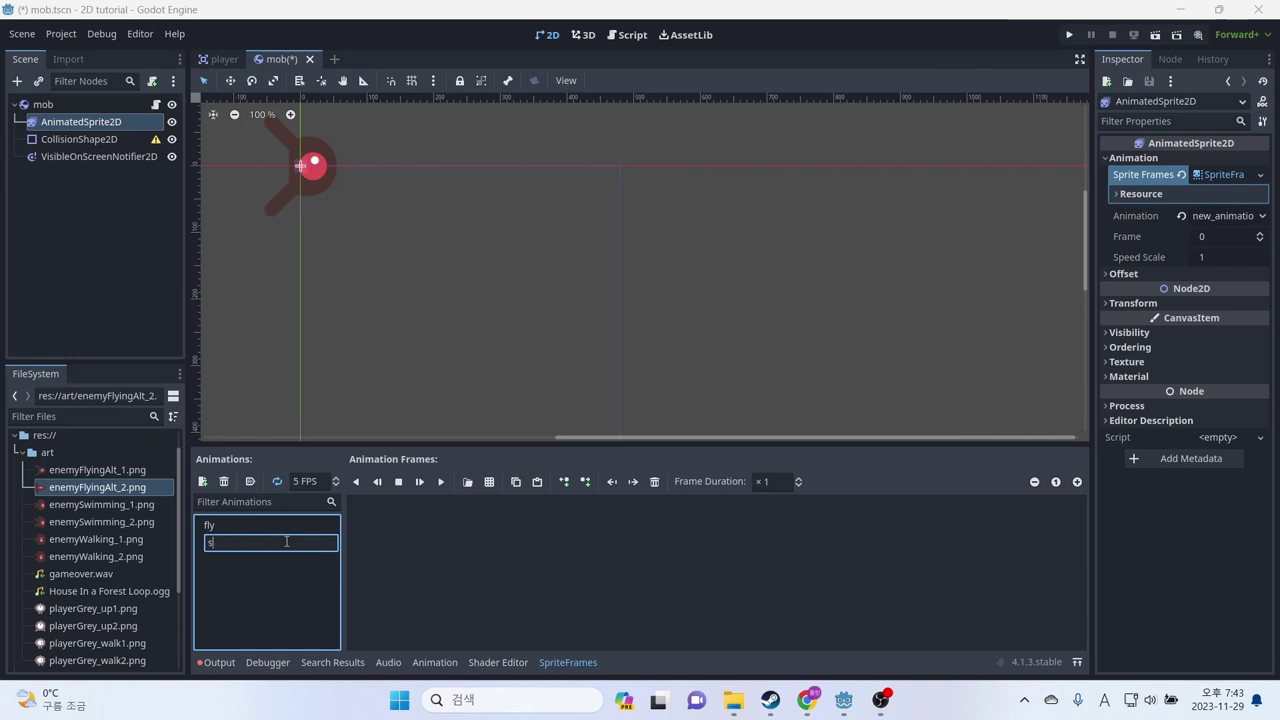
text(swim)
key(Return)
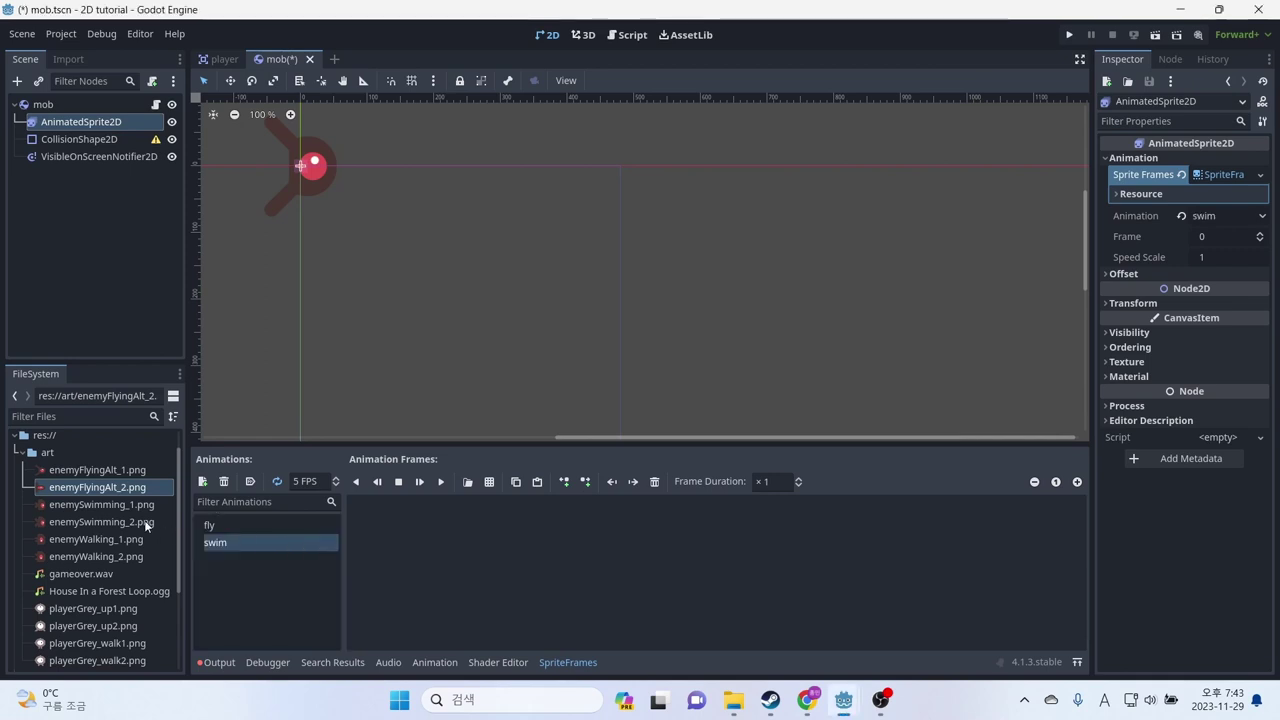
click(152, 521)
double_click(95, 518)
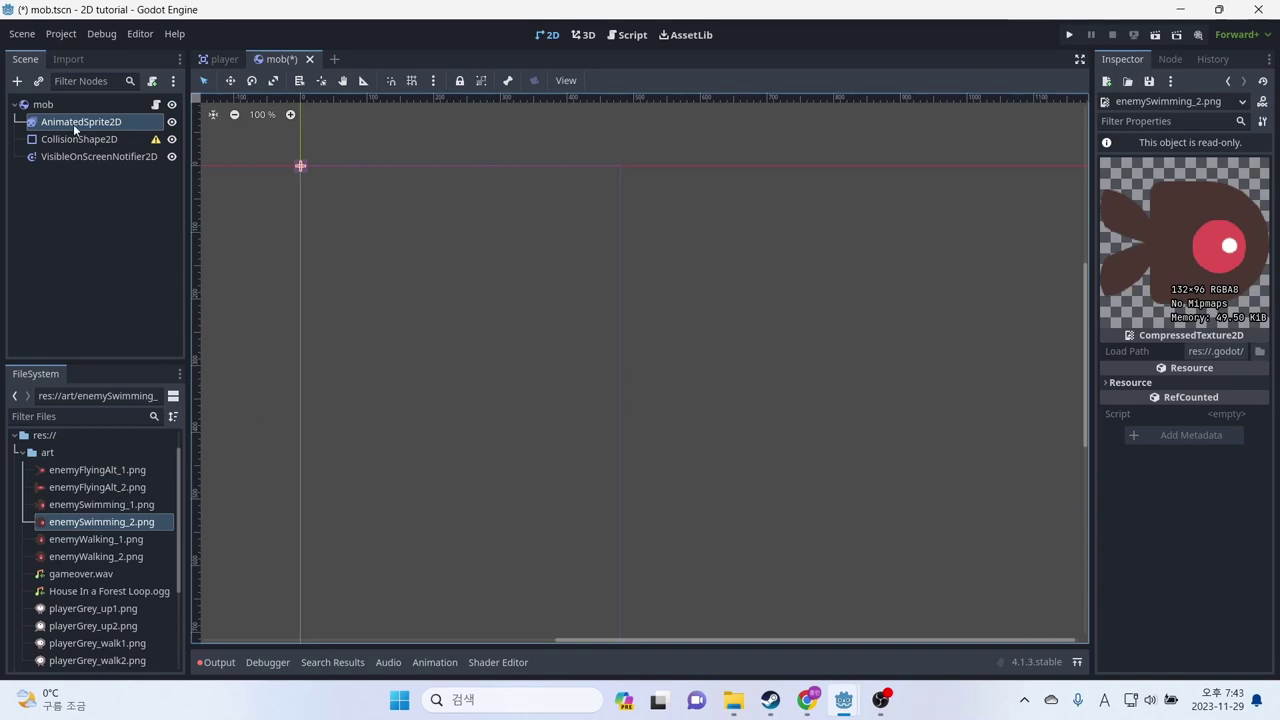
click(73, 122)
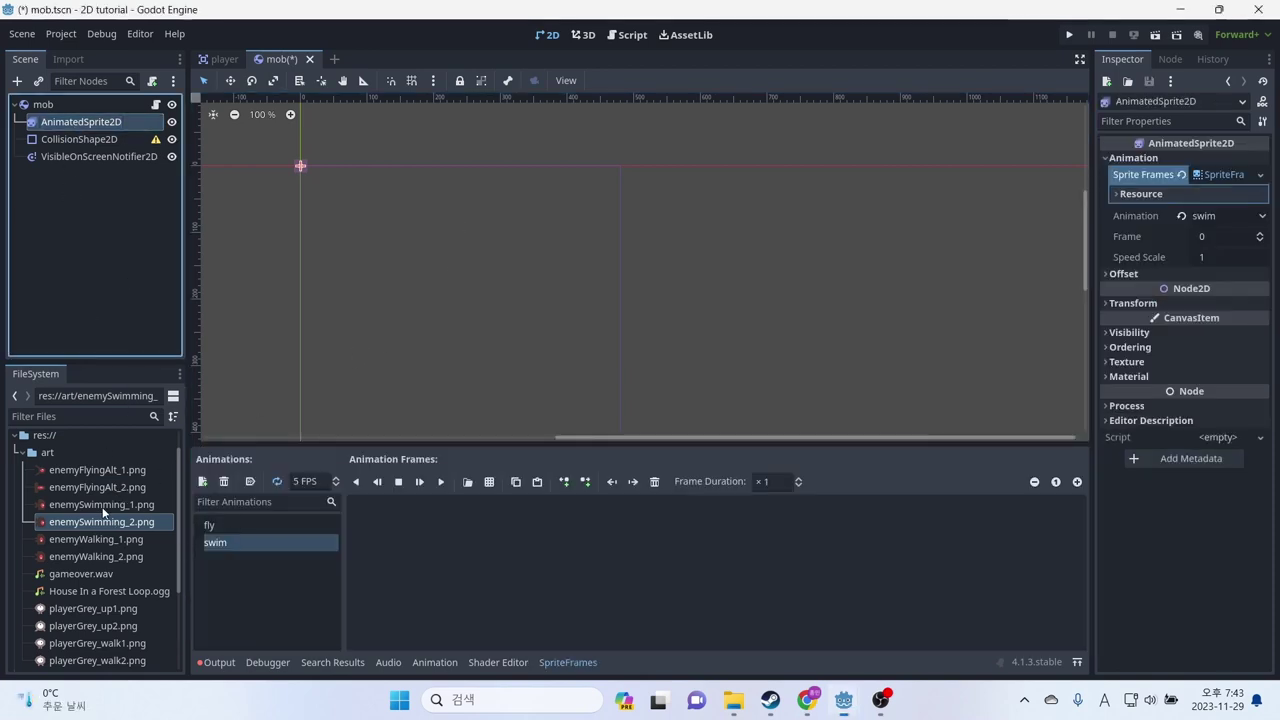
shift+click(130, 506)
drag(130, 506, 446, 543)
click(89, 522)
drag(89, 522, 430, 535)
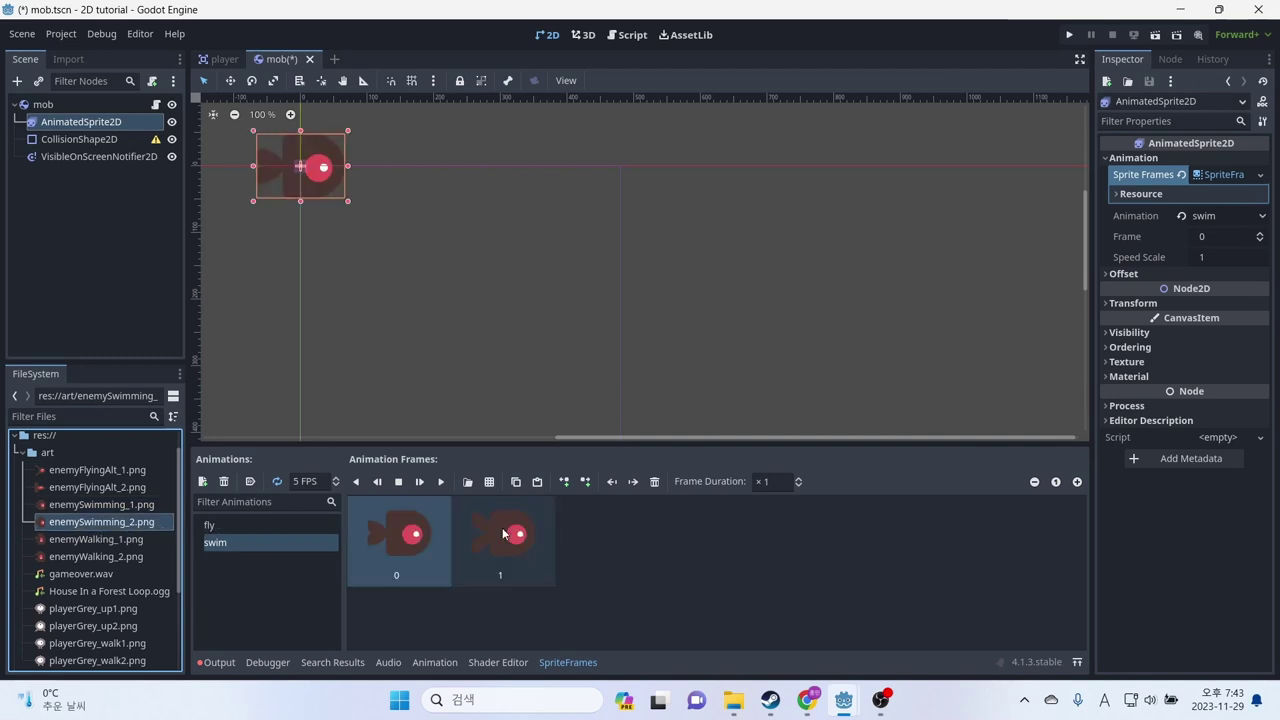
click(234, 503)
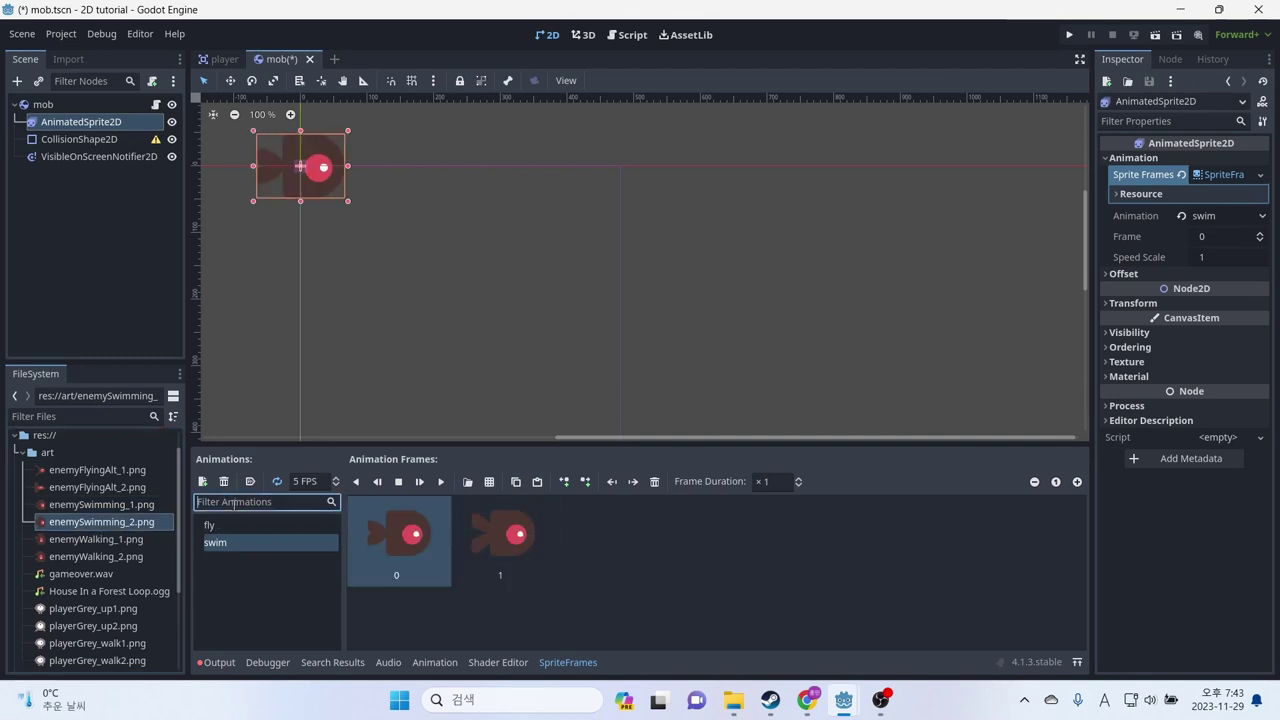
Add a 'walk' animation with enemyWalking_1.png and enemyWalking_2.png, then save the scene
click(203, 482)
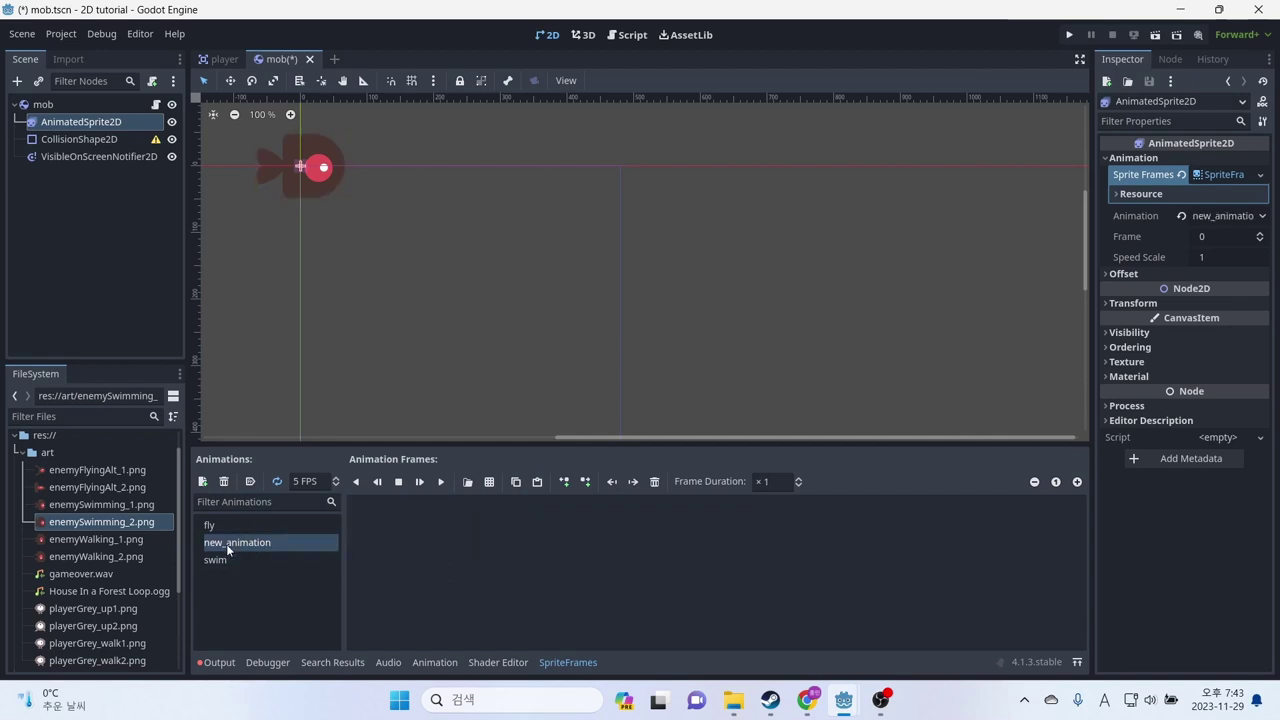
click(288, 540)
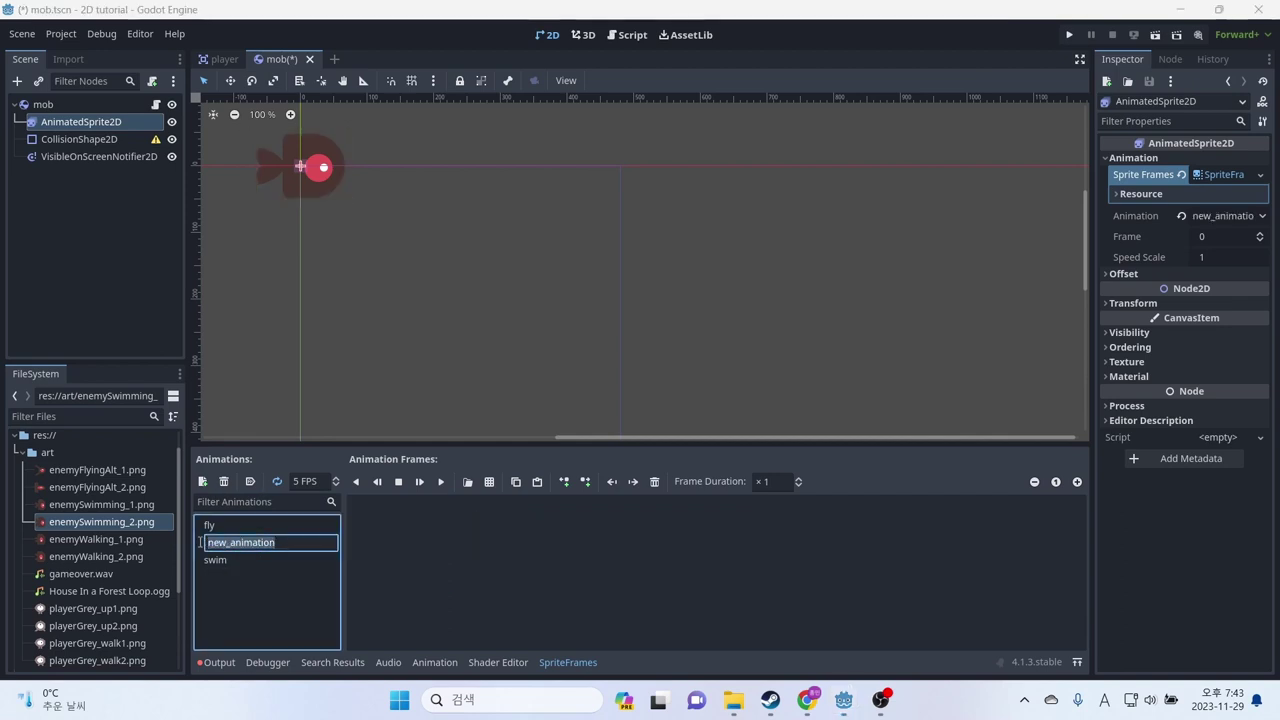
text(walk)
key(Return)
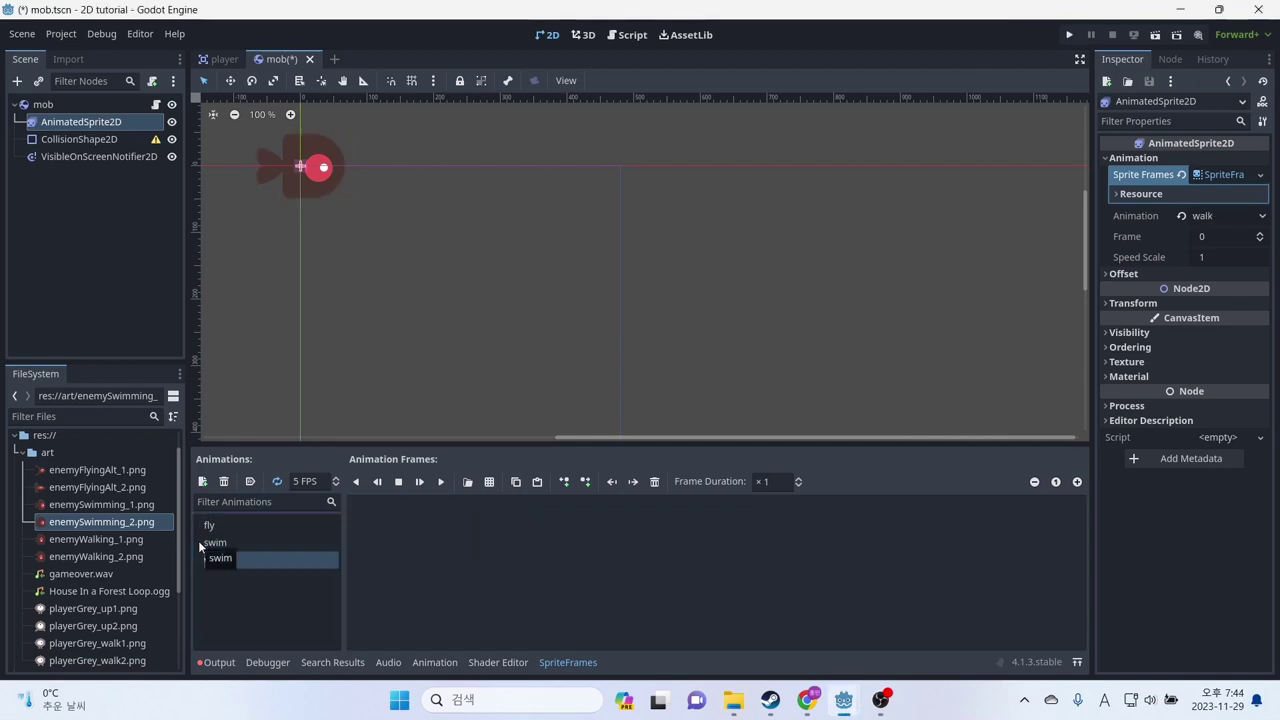
drag(91, 539, 370, 535)
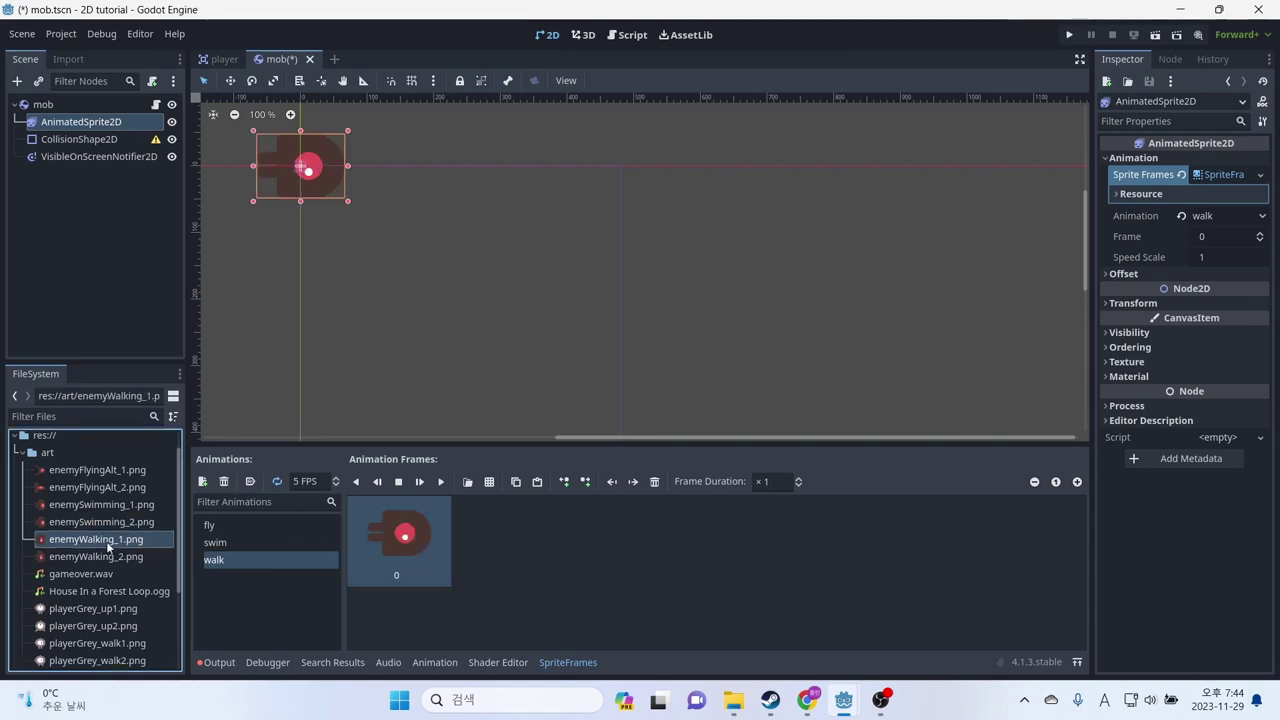
click(107, 557)
drag(107, 560, 498, 535)
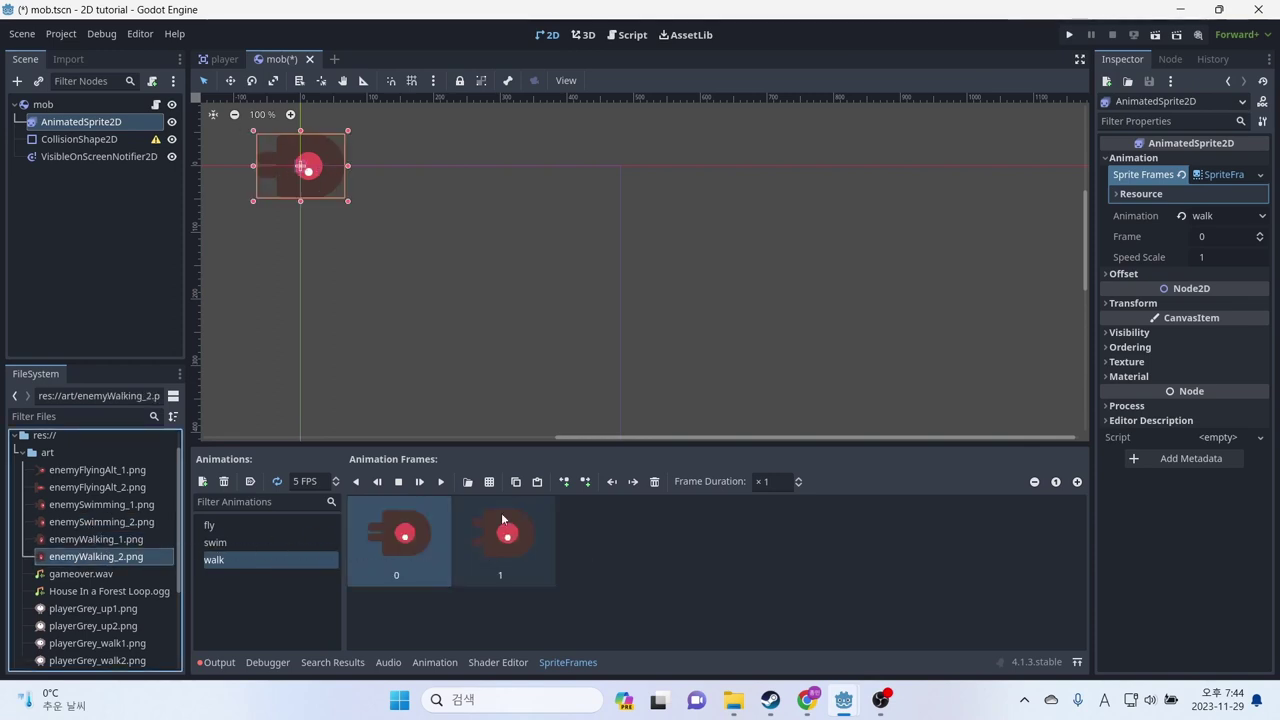
key(ctrl+s)
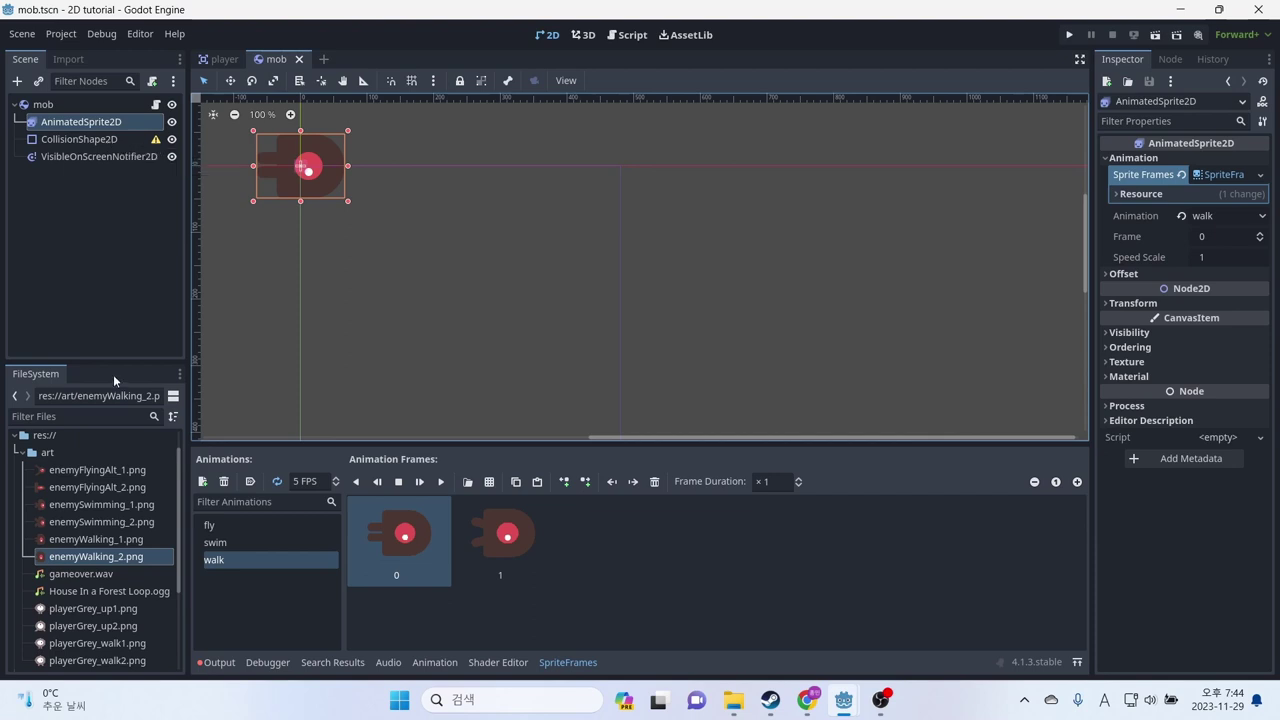
Give CollisionShape2D a new CapsuleShape2D and drag its handles to surround the fly sprite
click(98, 137)
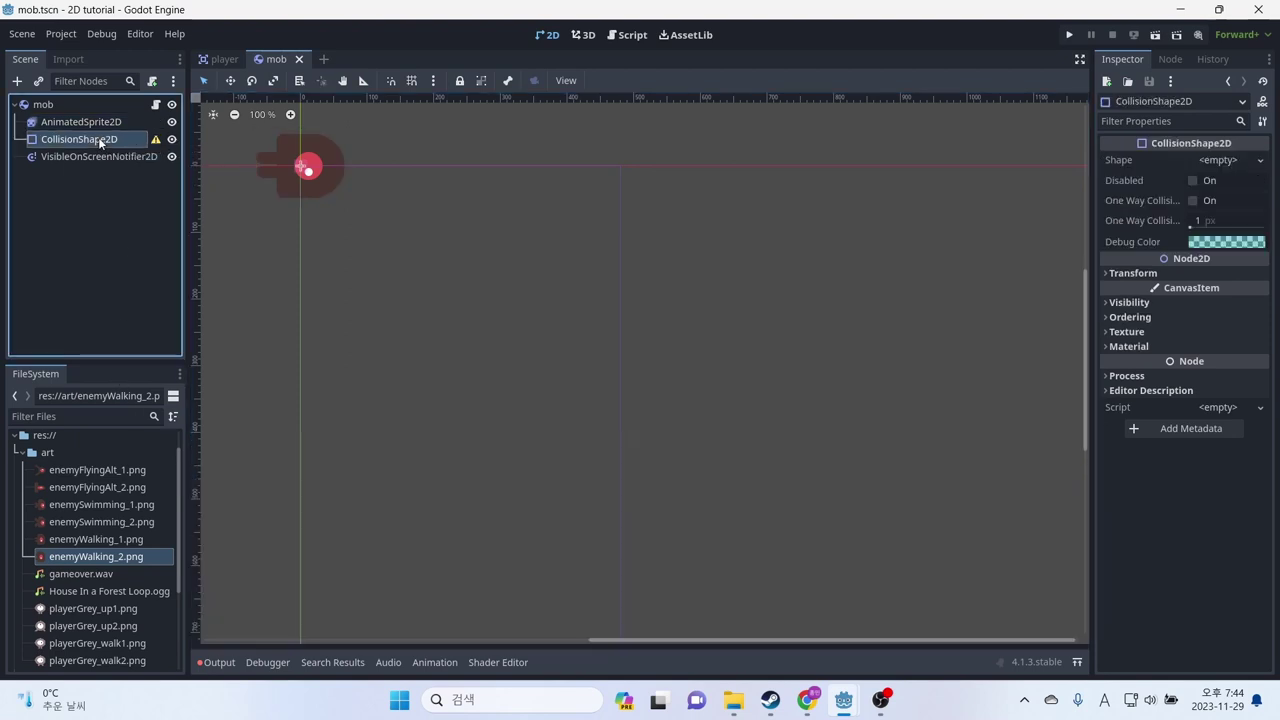
click(95, 121)
click(222, 524)
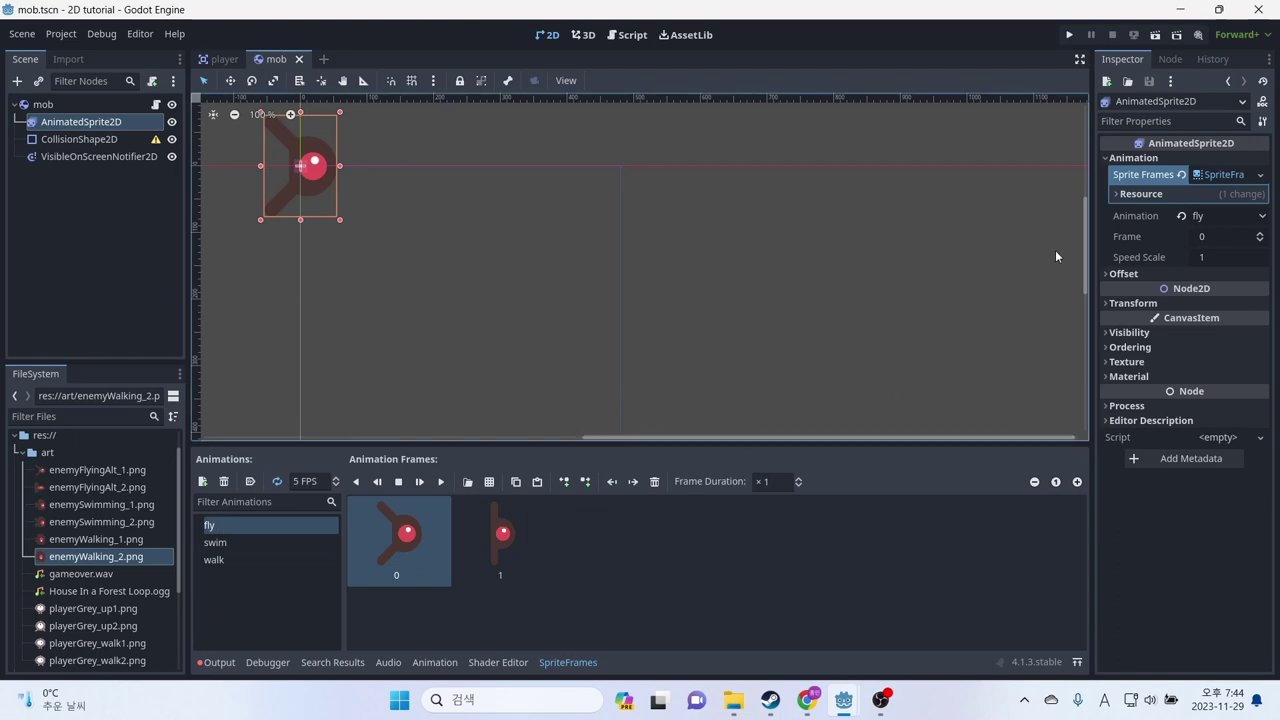
drag(1085, 245, 1085, 225)
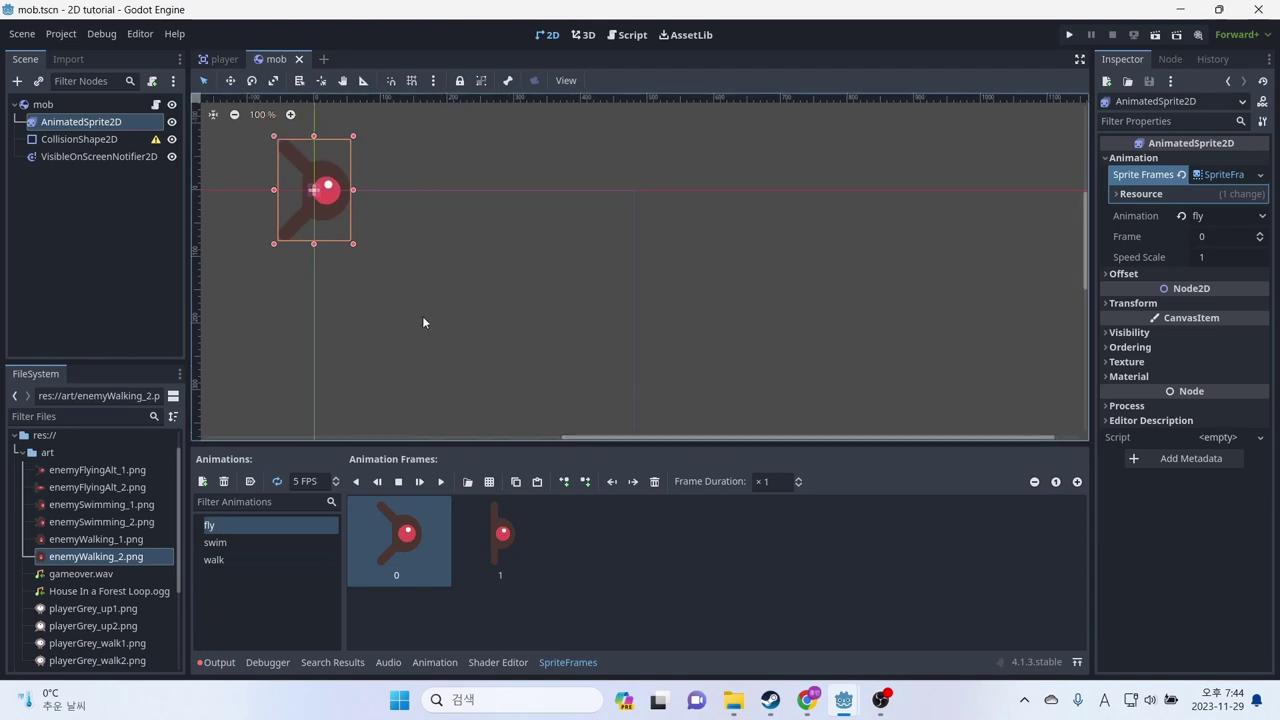
click(86, 139)
click(1259, 160)
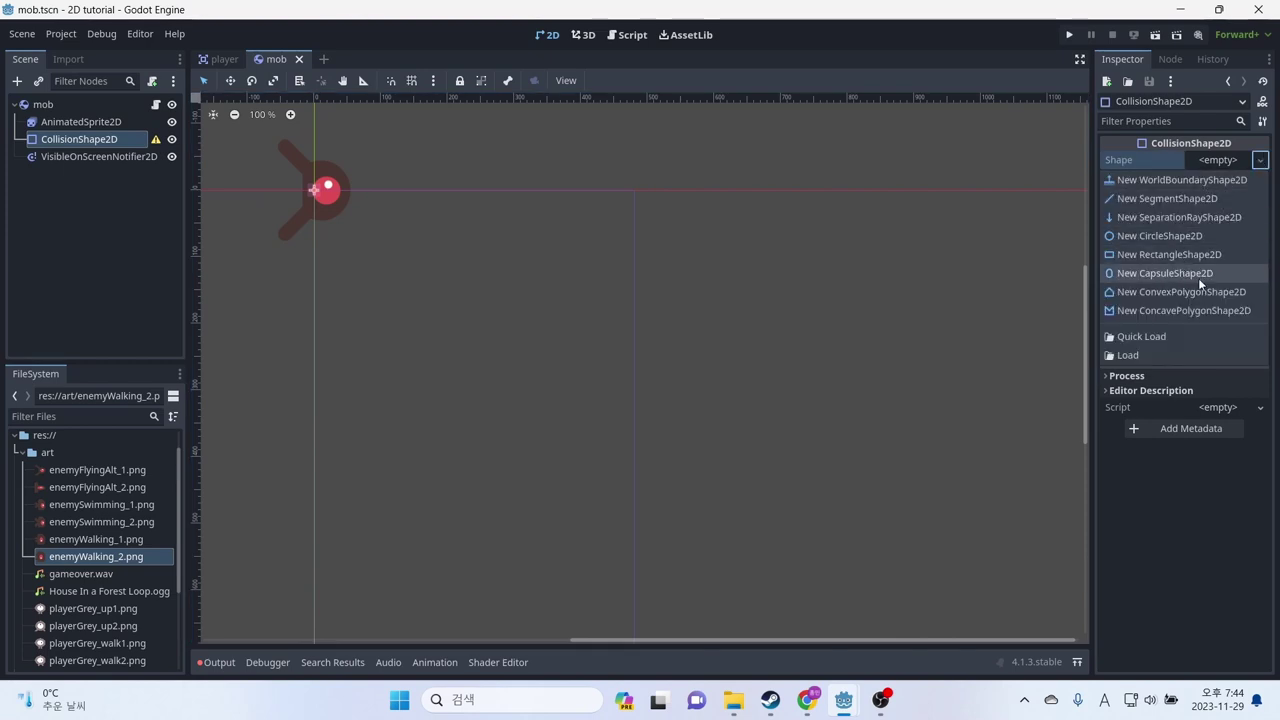
click(1165, 273)
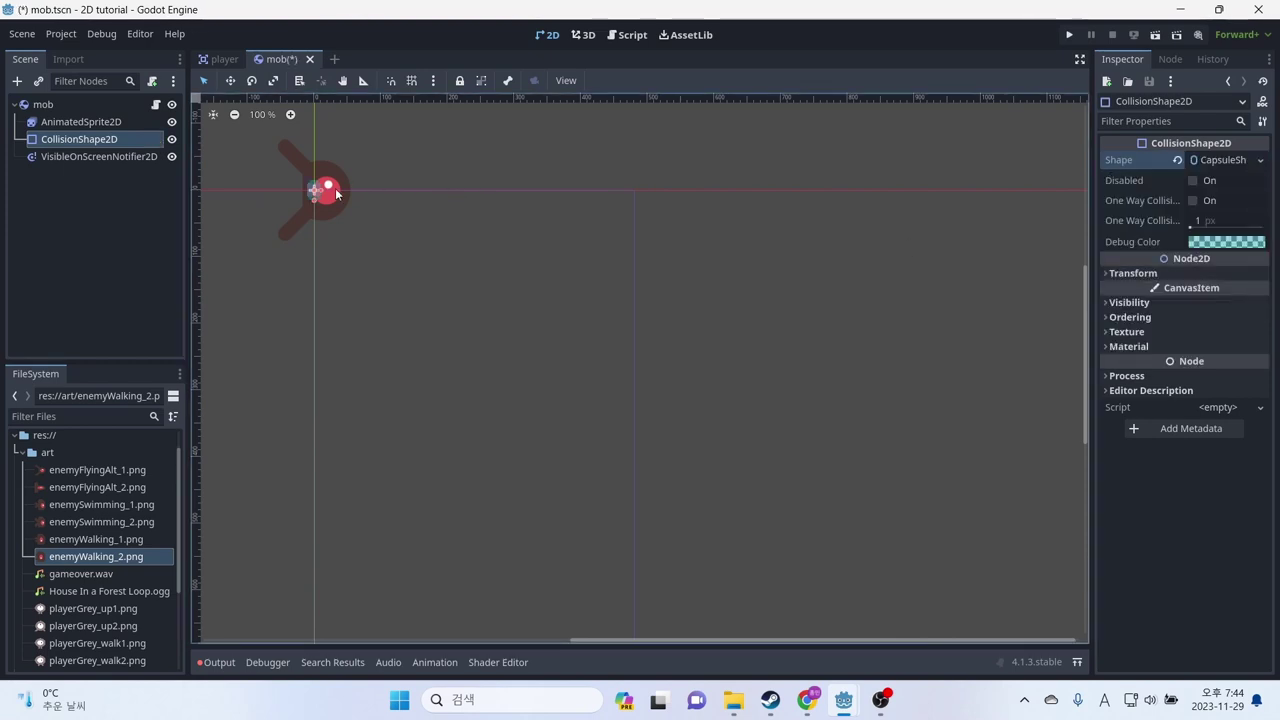
drag(328, 188, 342, 195)
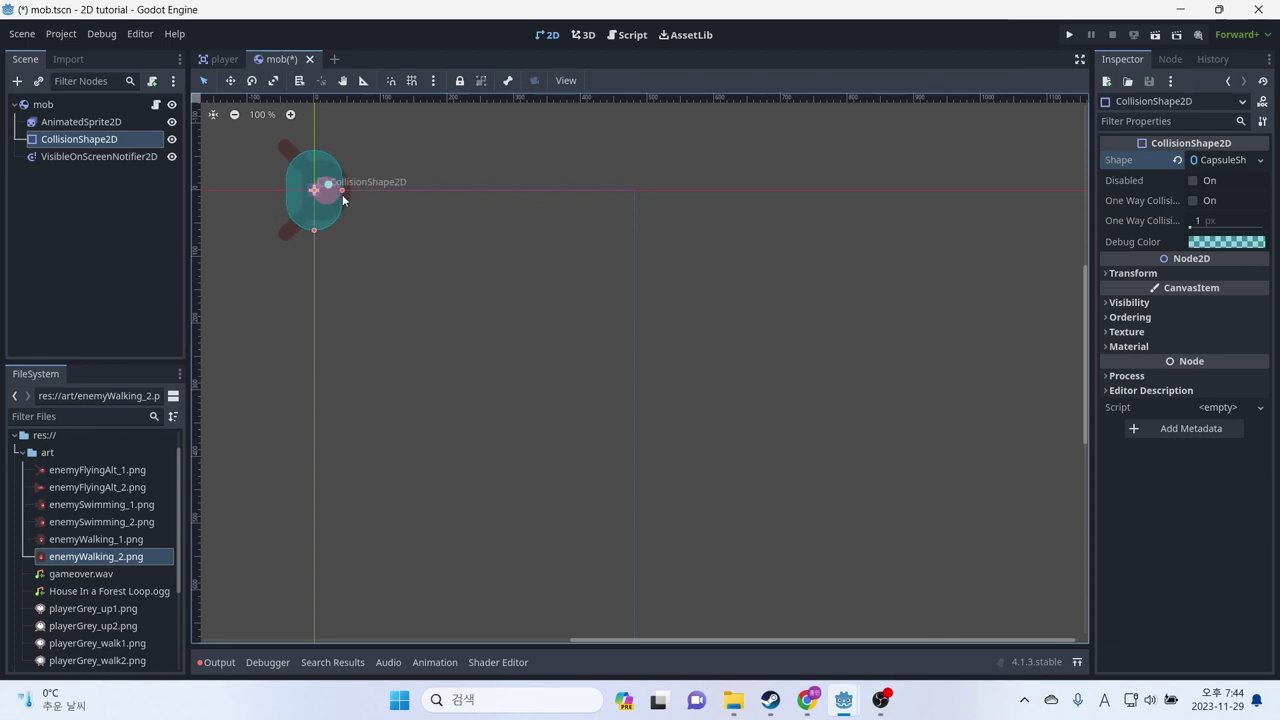
click(1154, 280)
click(1220, 351)
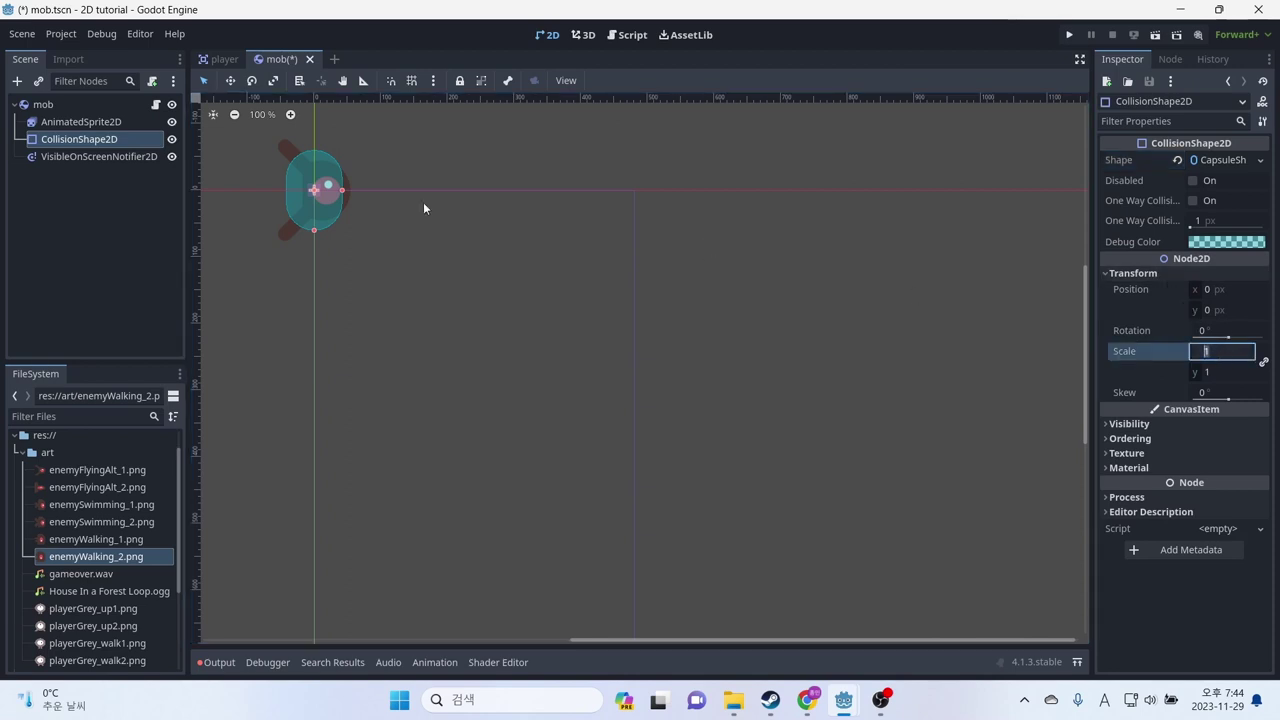
click(101, 122)
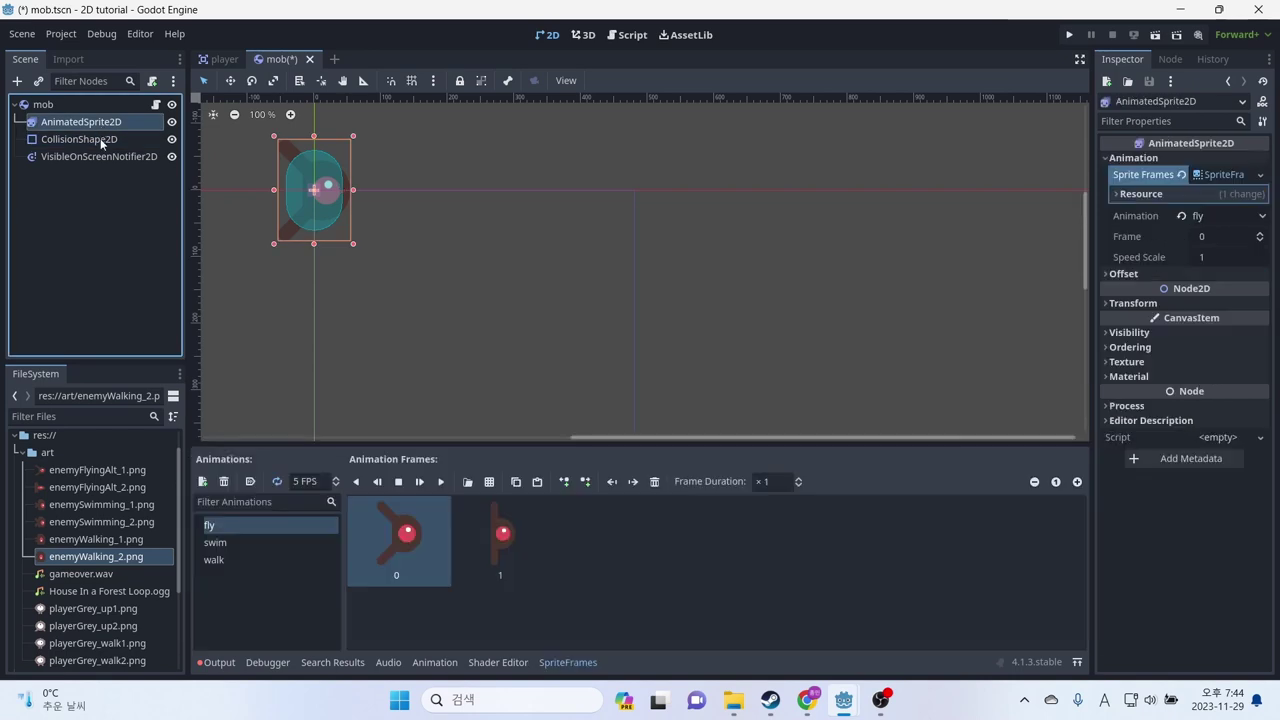
click(100, 139)
click(43, 105)
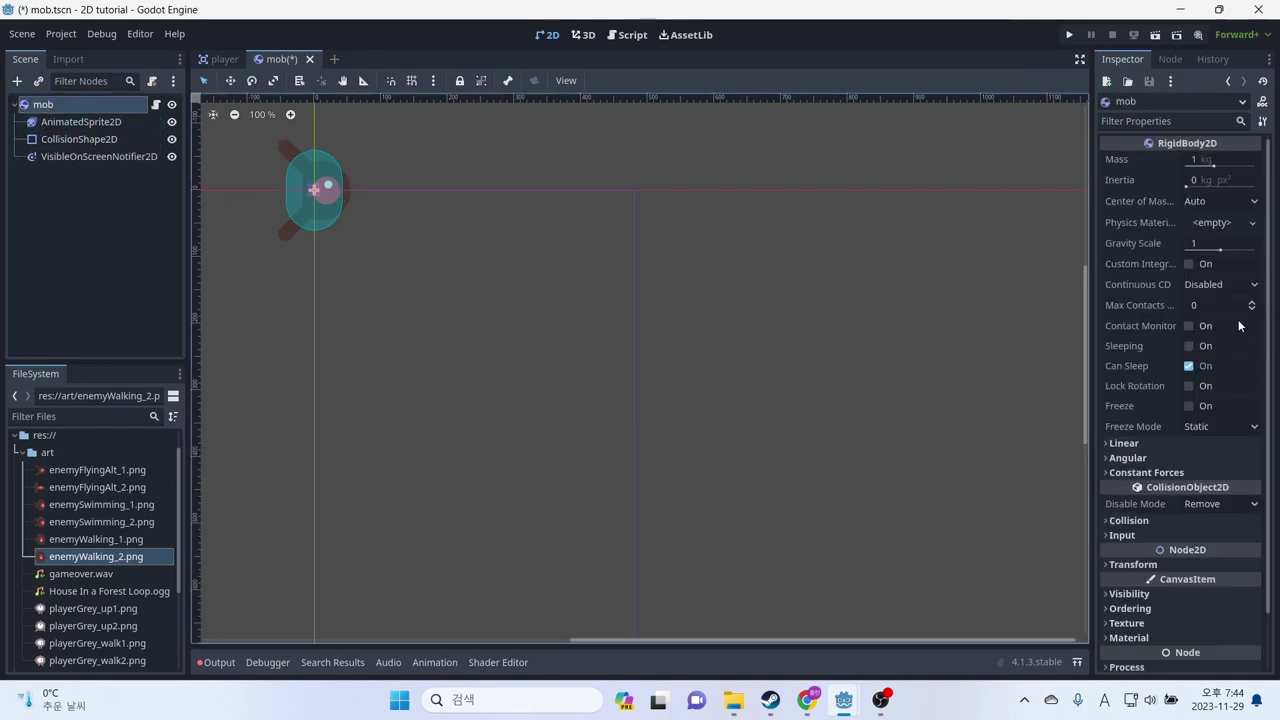
Set the mob node's Transform scale to 0.75
click(1152, 564)
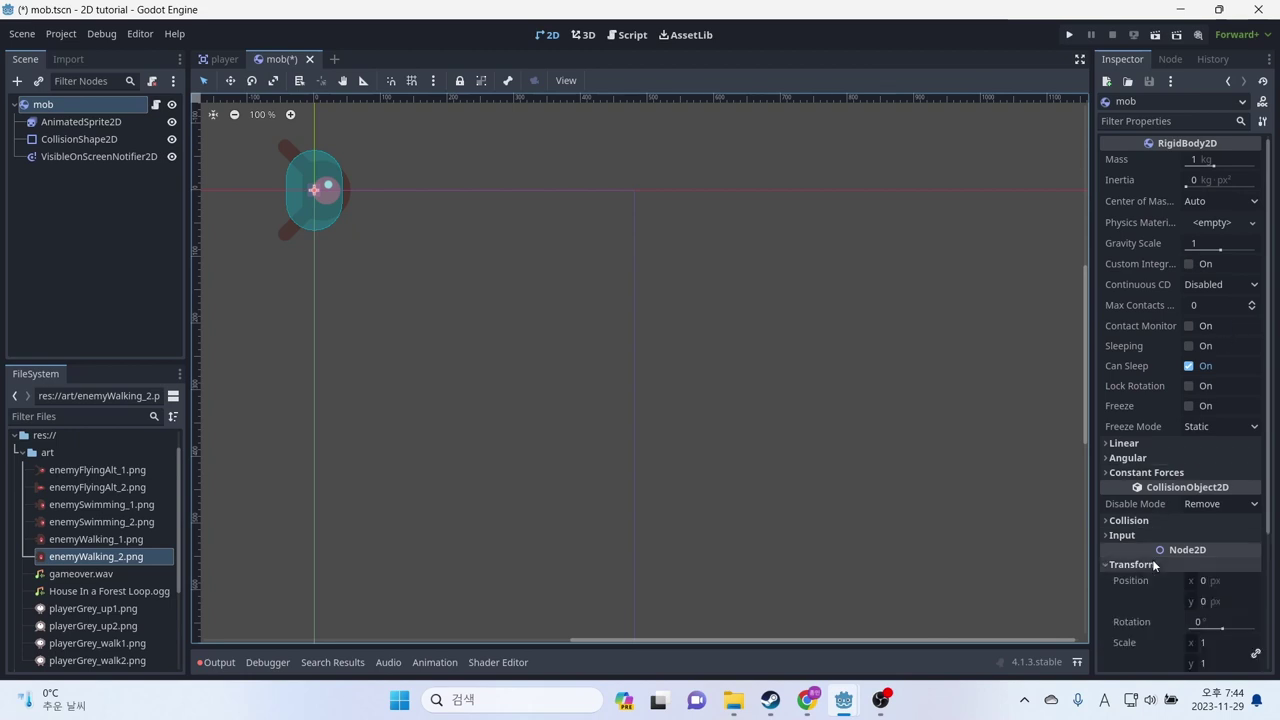
scroll(1199, 529, down, 3)
click(1220, 460)
text(0.75)
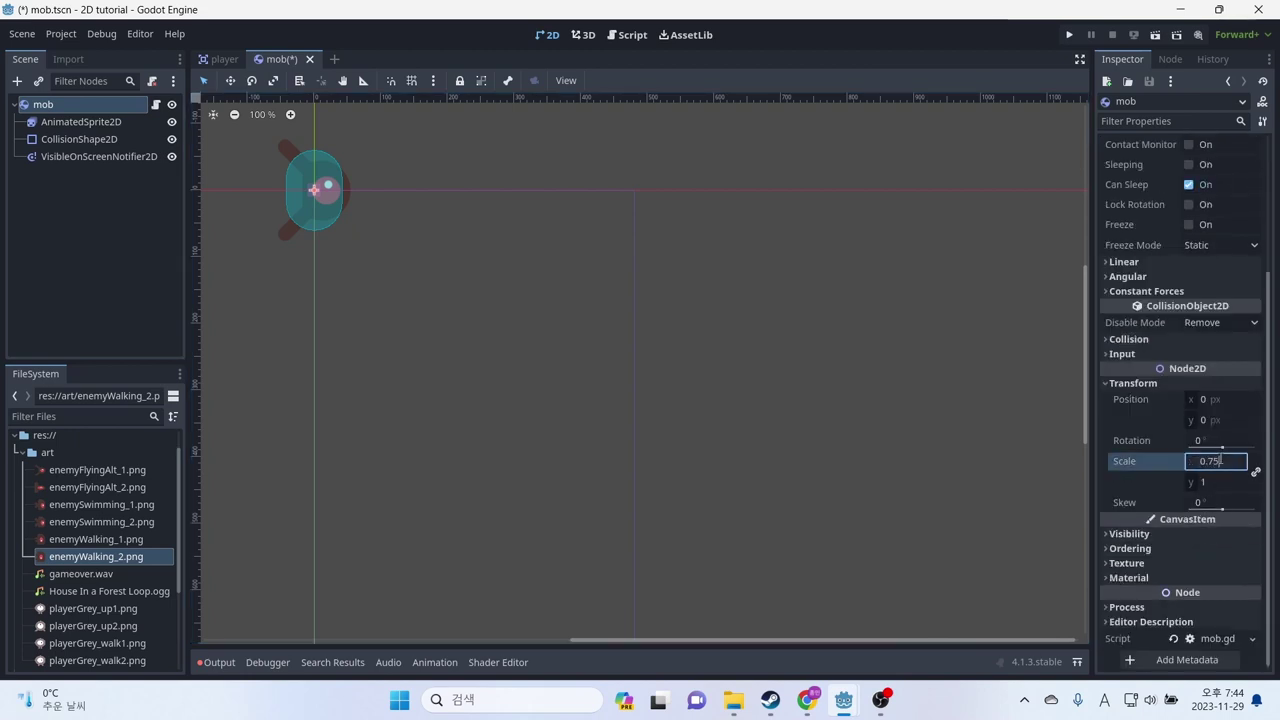
key(Return)
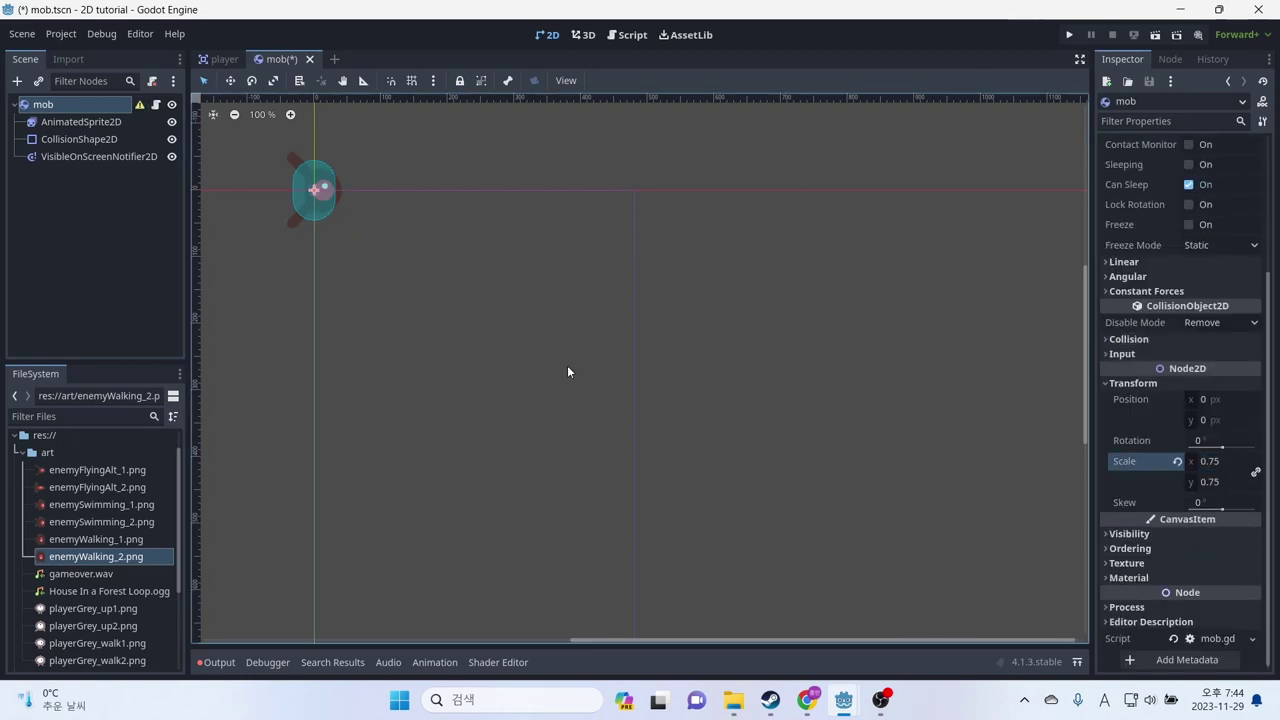
Rotate the capsule collision shape 90°, save mob.tscn, and return to the mob.gd script
click(60, 140)
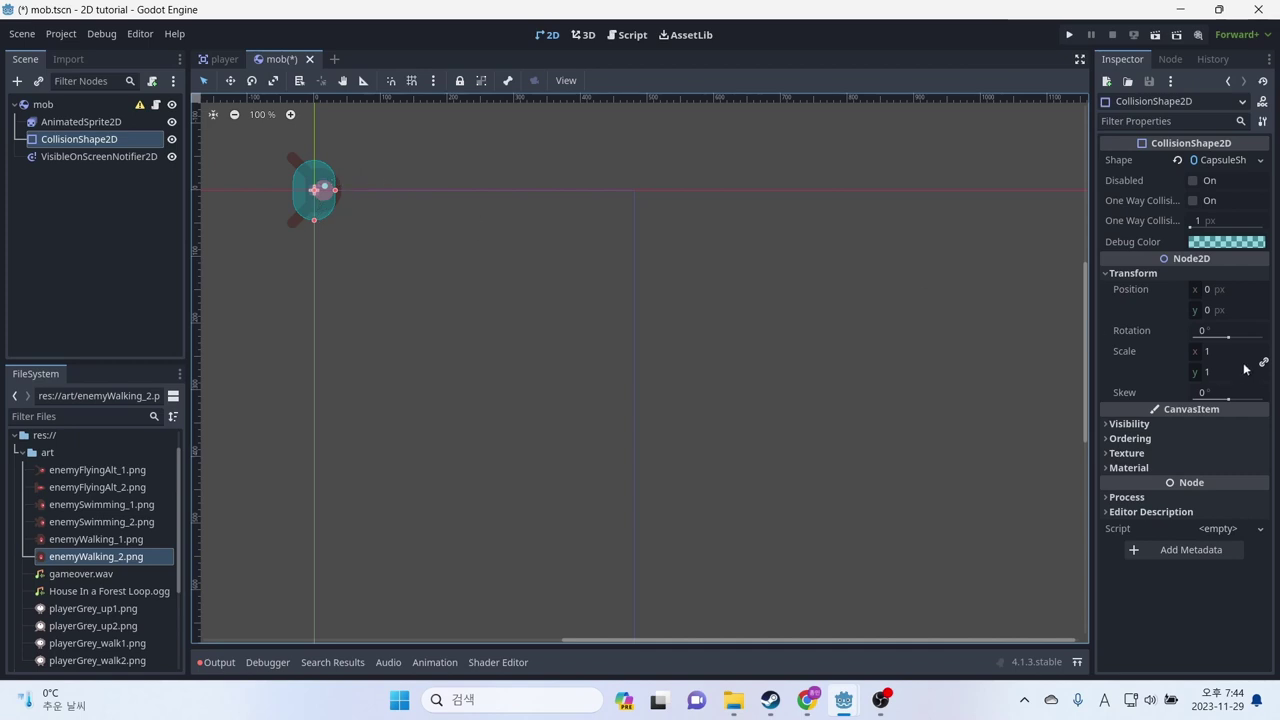
click(1222, 330)
text(90)
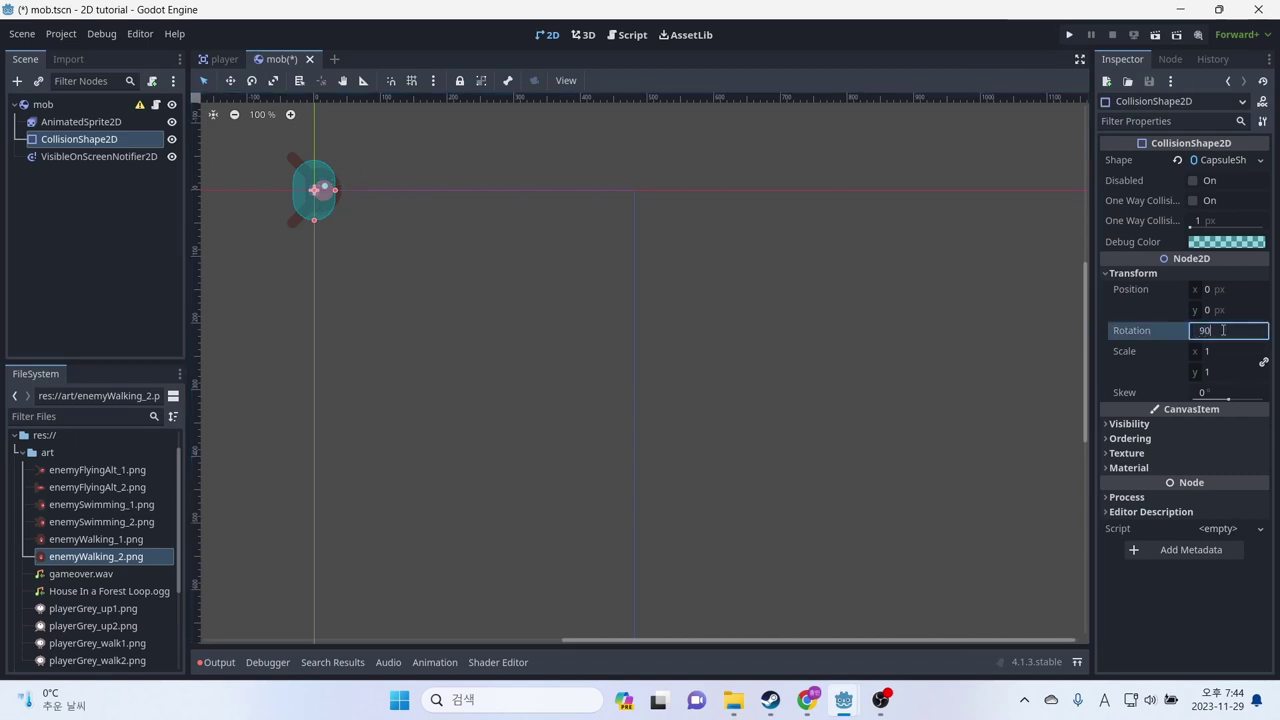
key(Return)
scroll(316, 237, up, 2)
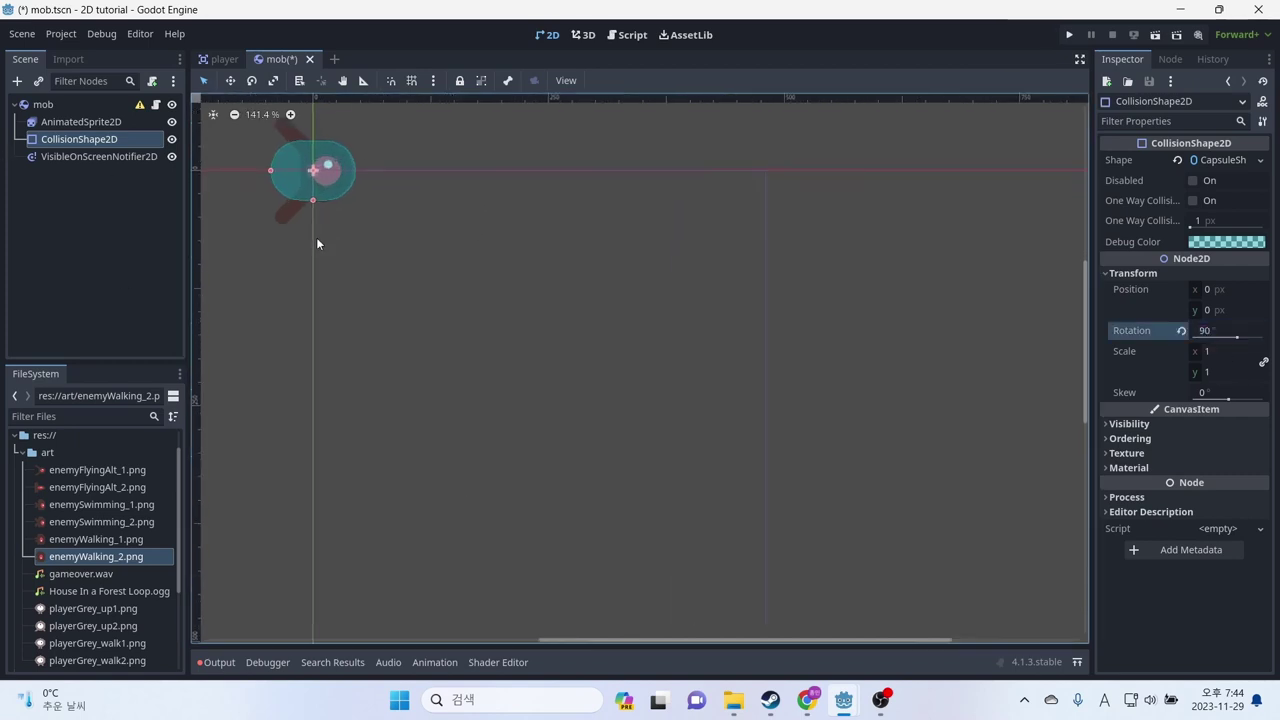
scroll(344, 273, down, 1)
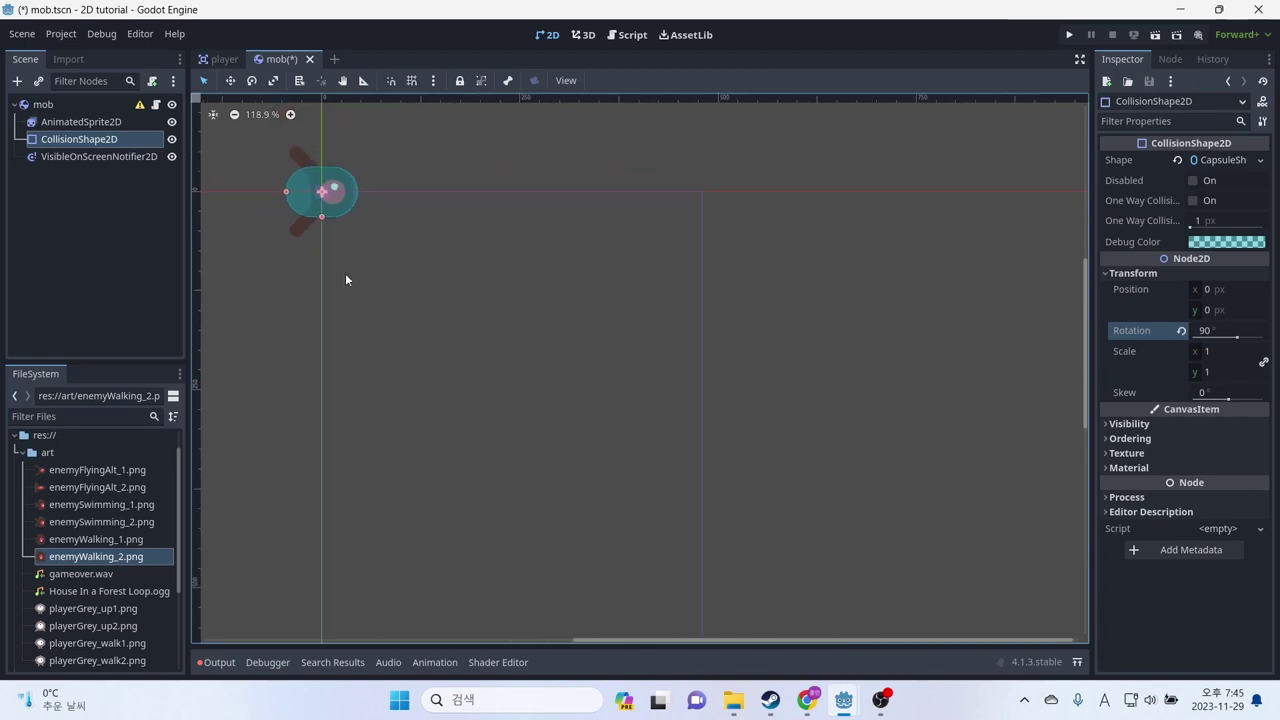
key(ctrl+s)
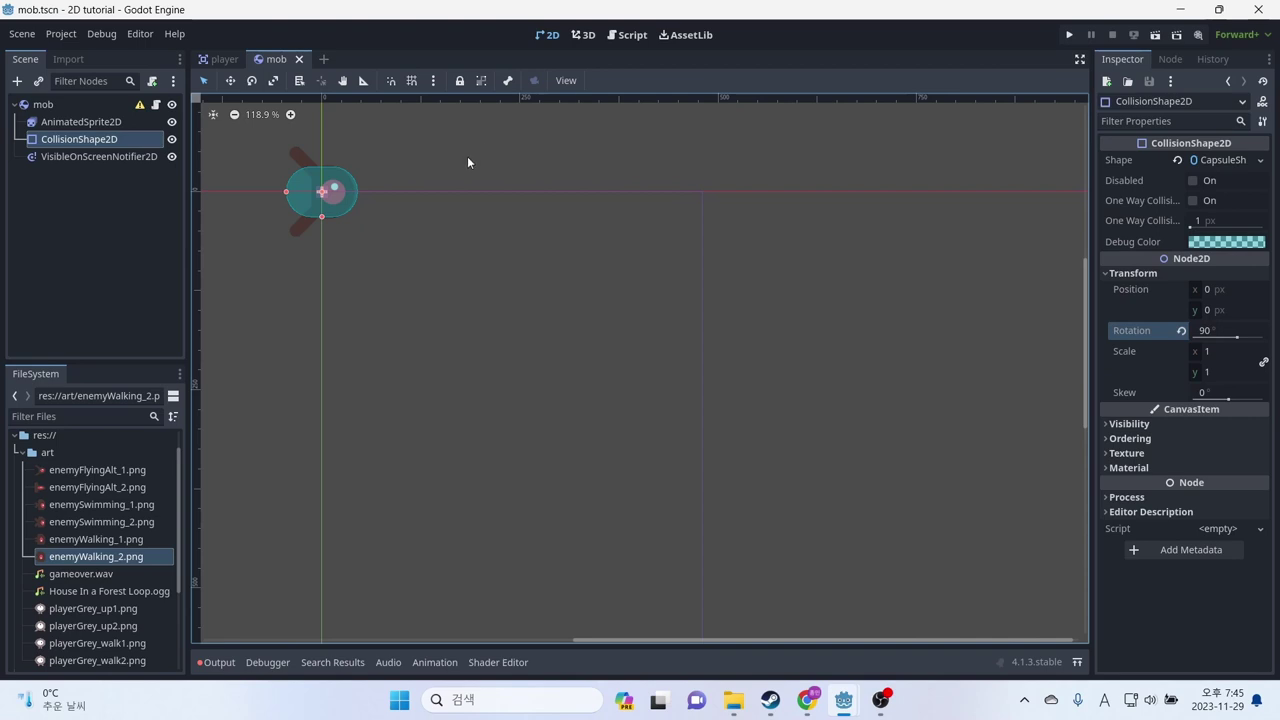
click(641, 36)
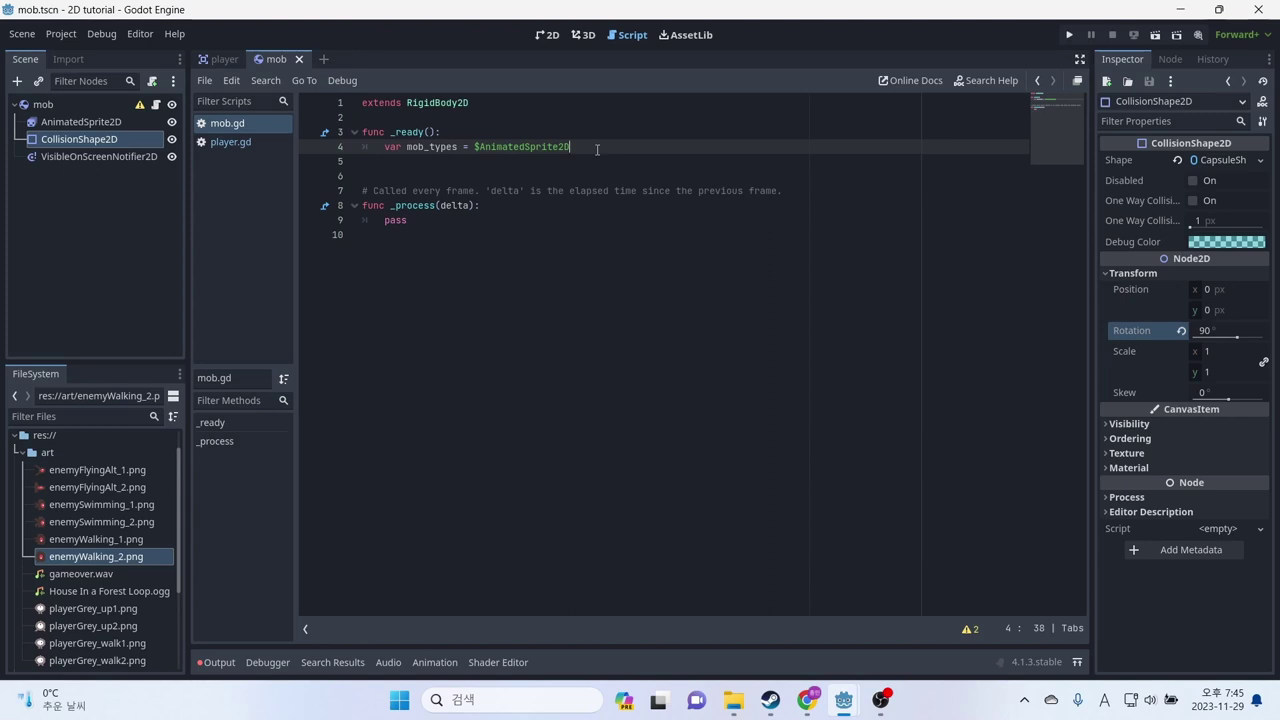
Complete line 4 as $AnimatedSprite2D.sprite_frames.get_animation_names() and save the script
key(shift+Left)
key(shift+Left)
key(shift+Left)
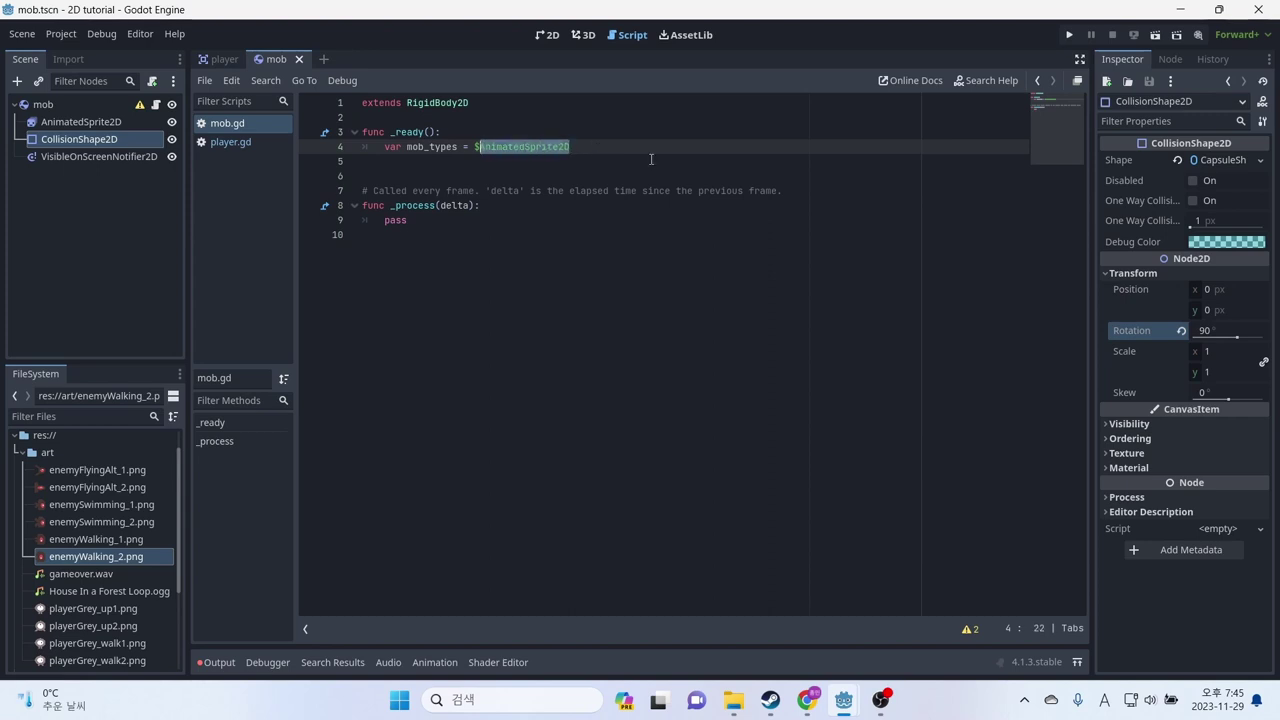
key(Right)
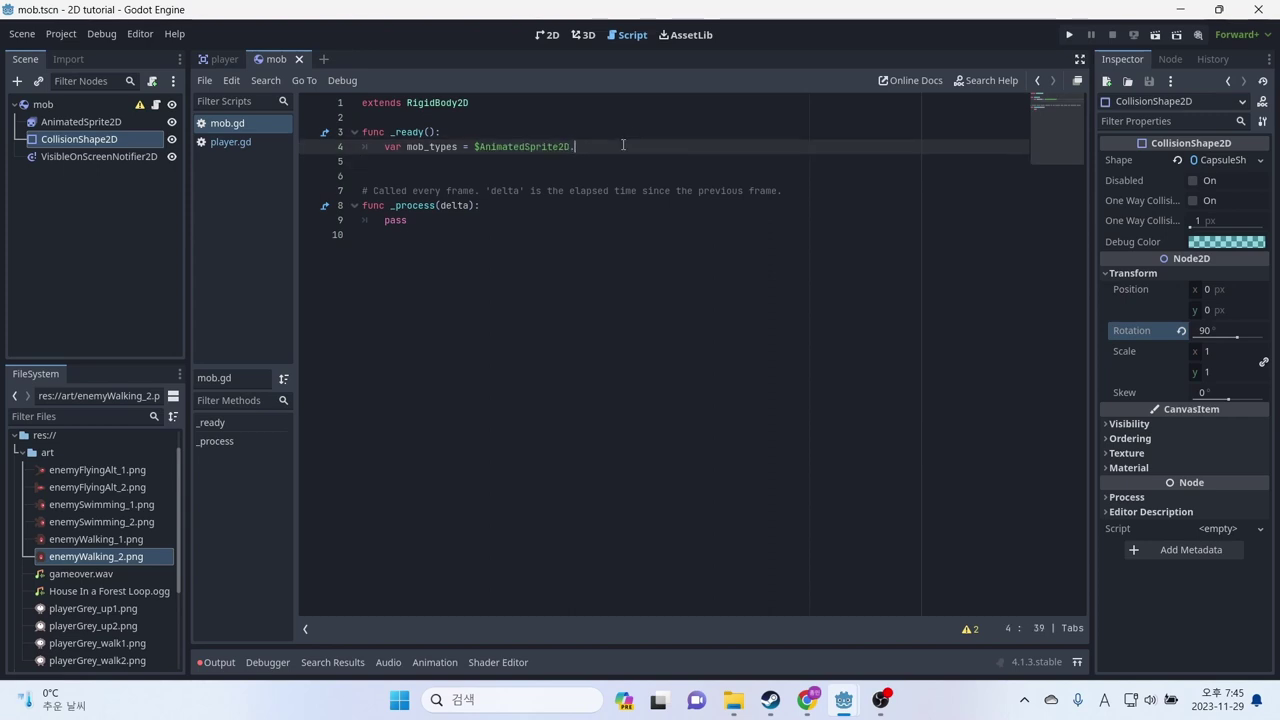
text(.sprite)
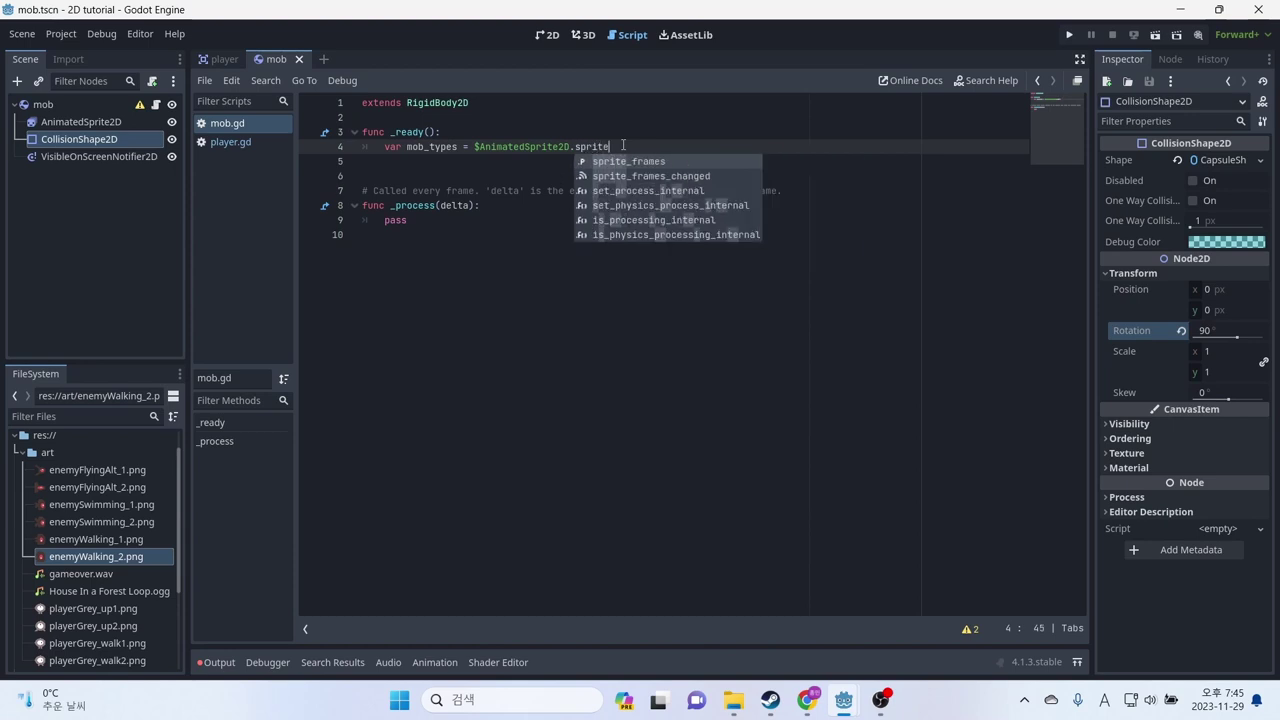
key(Return)
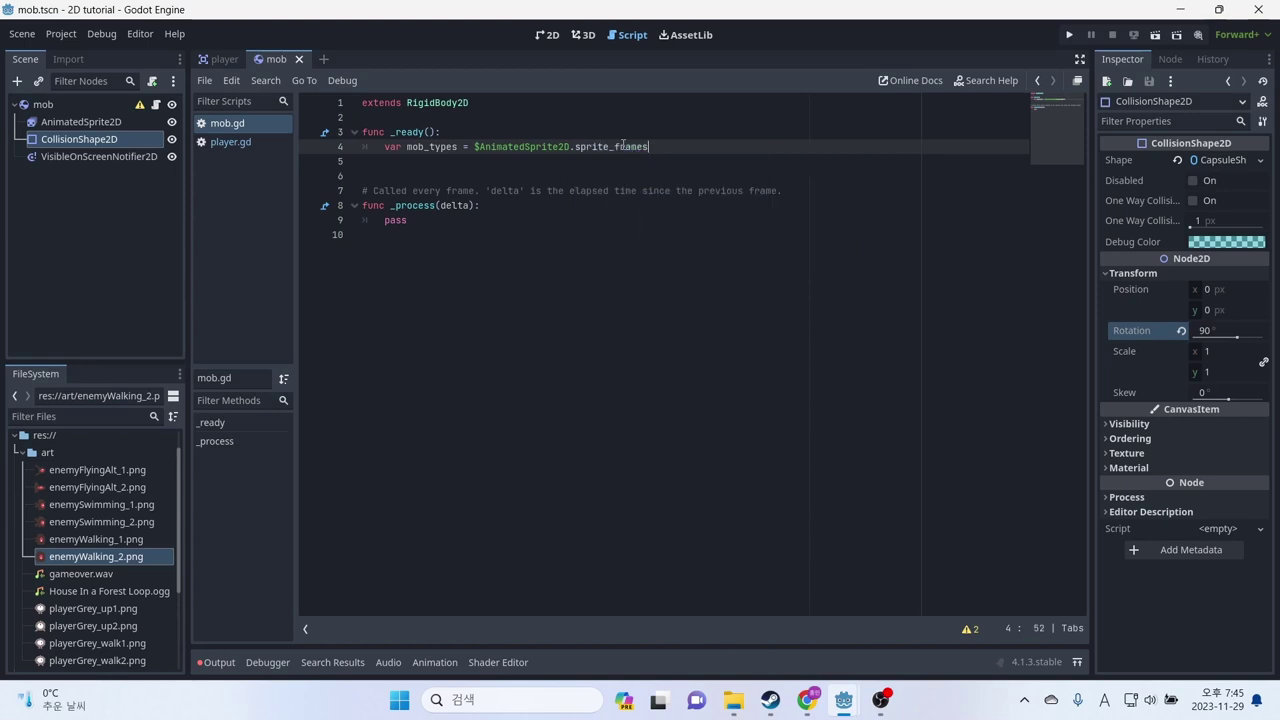
text(.)
text(get)
text(anima)
text(tio)
key(BackSpace)
key(BackSpace)
key(BackSpace)
key(BackSpace)
key(BackSpace)
key(BackSpace)
text(_anim)
text(ation)
text(_names)
text(())
key(ctrl+s)
Inspect the AnimatedSprite2D's animations in the SpriteFrames panel, previewing swim
click(46, 118)
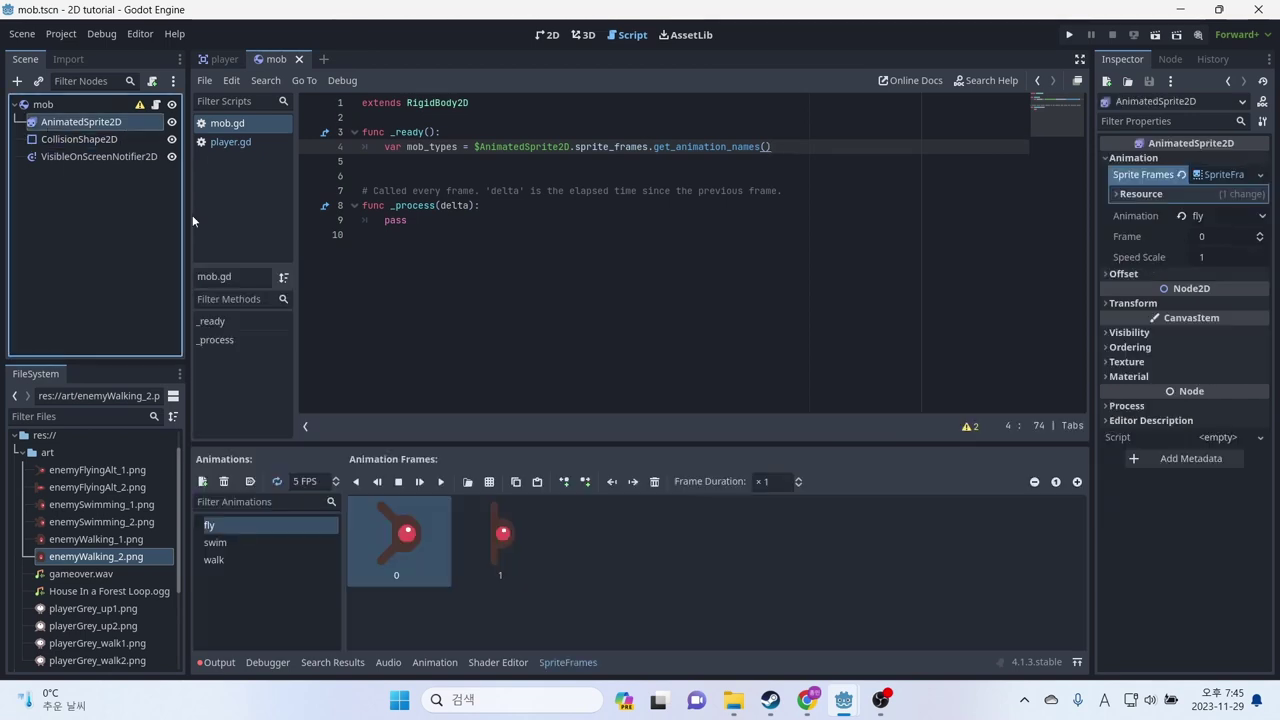
click(215, 528)
click(215, 543)
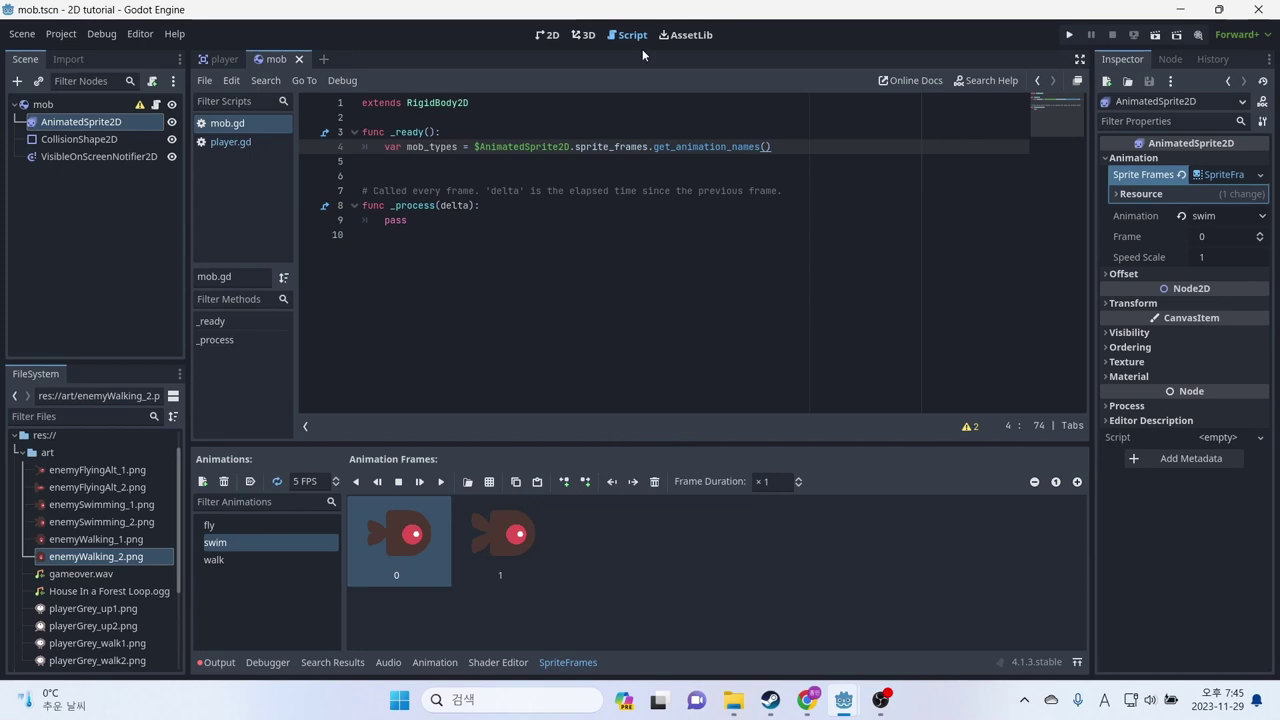
Add the comment # ["fly", "swim", "walk"] at the end of line 4 and start a new line
click(814, 151)
text(#)
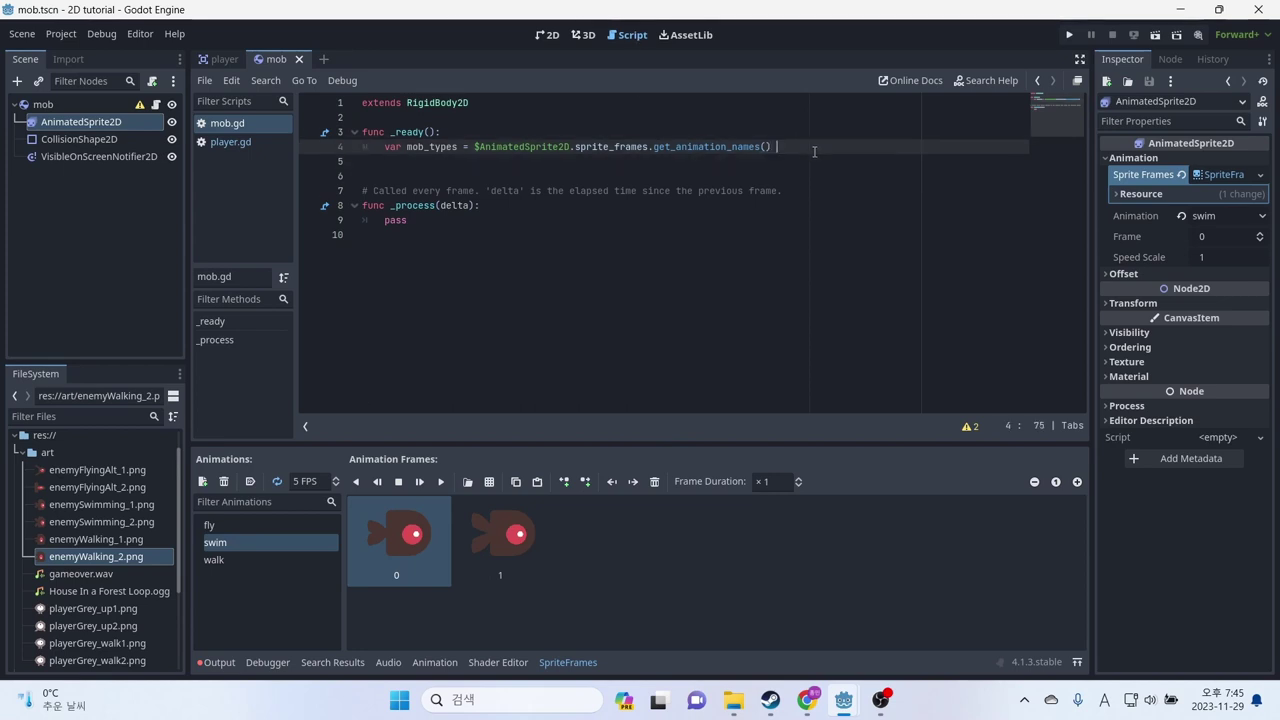
text( fly)
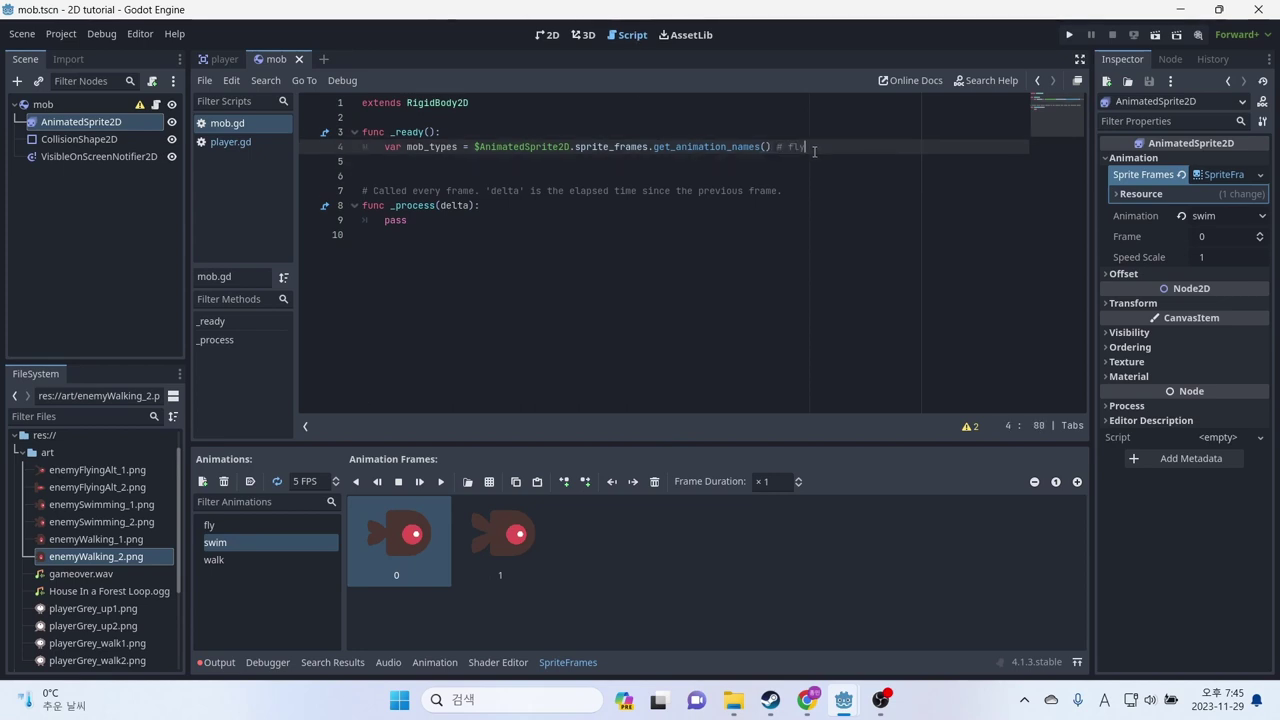
text(, )
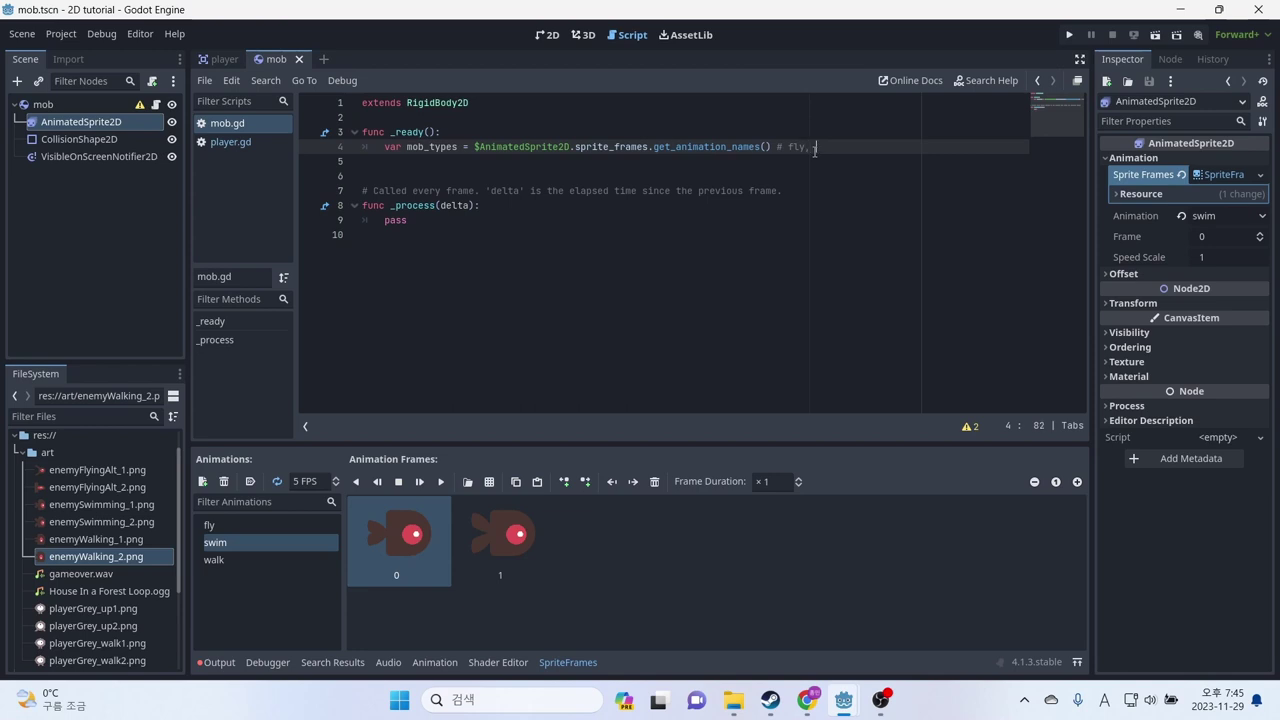
text(swim)
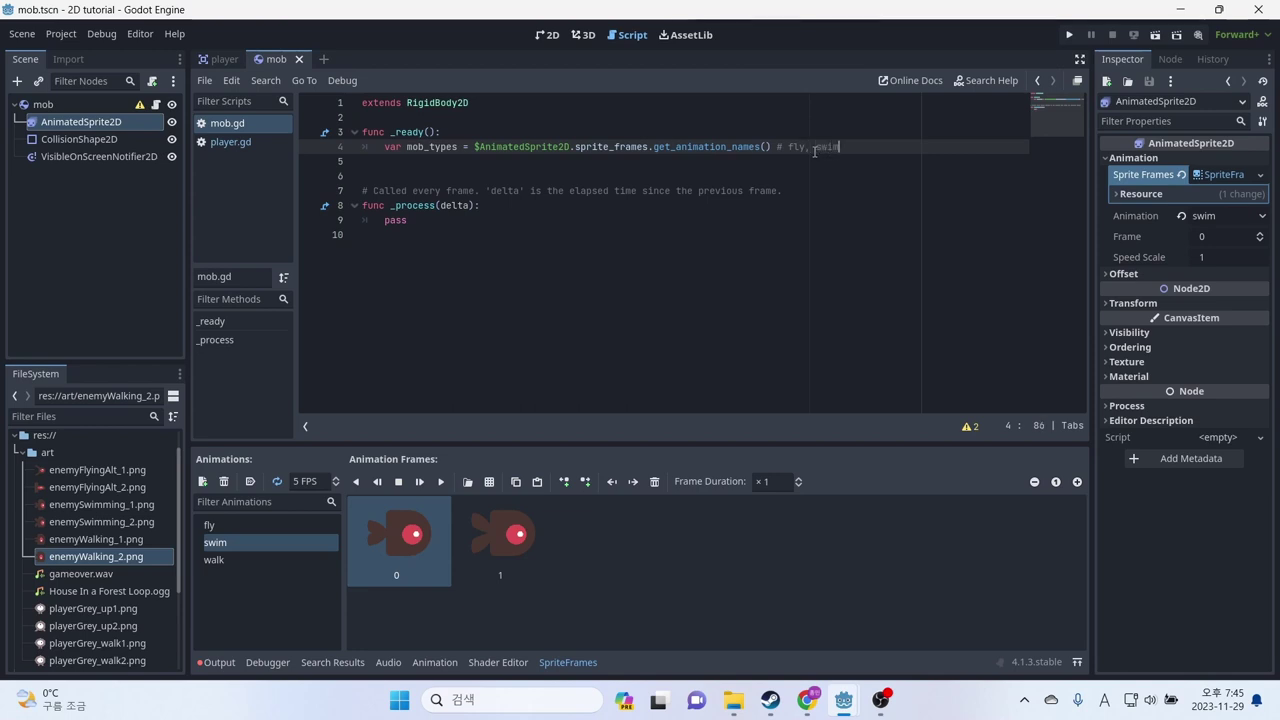
key(Left)
key(Left)
key(Left)
text([)
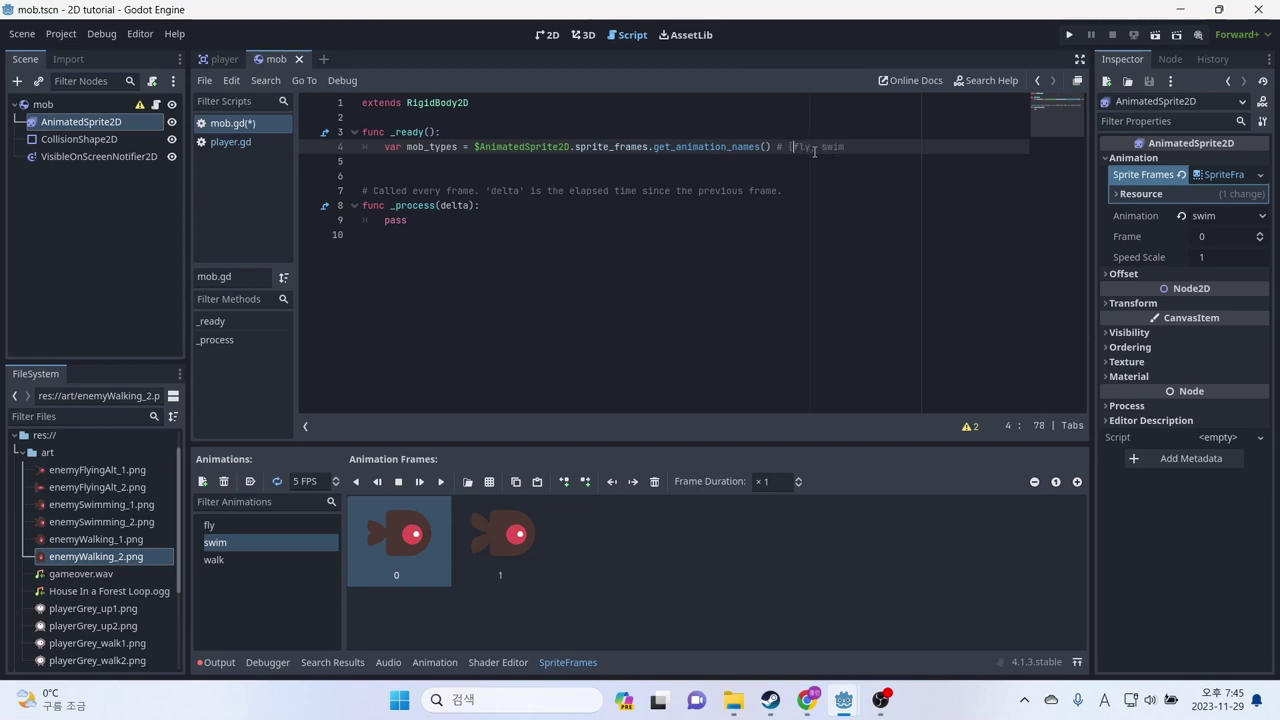
text("fly)
text(")
key(Right)
key(Right)
text(")
key(Right)
key(Right)
key(Right)
text(", "w)
text(alk"])
key(Return)
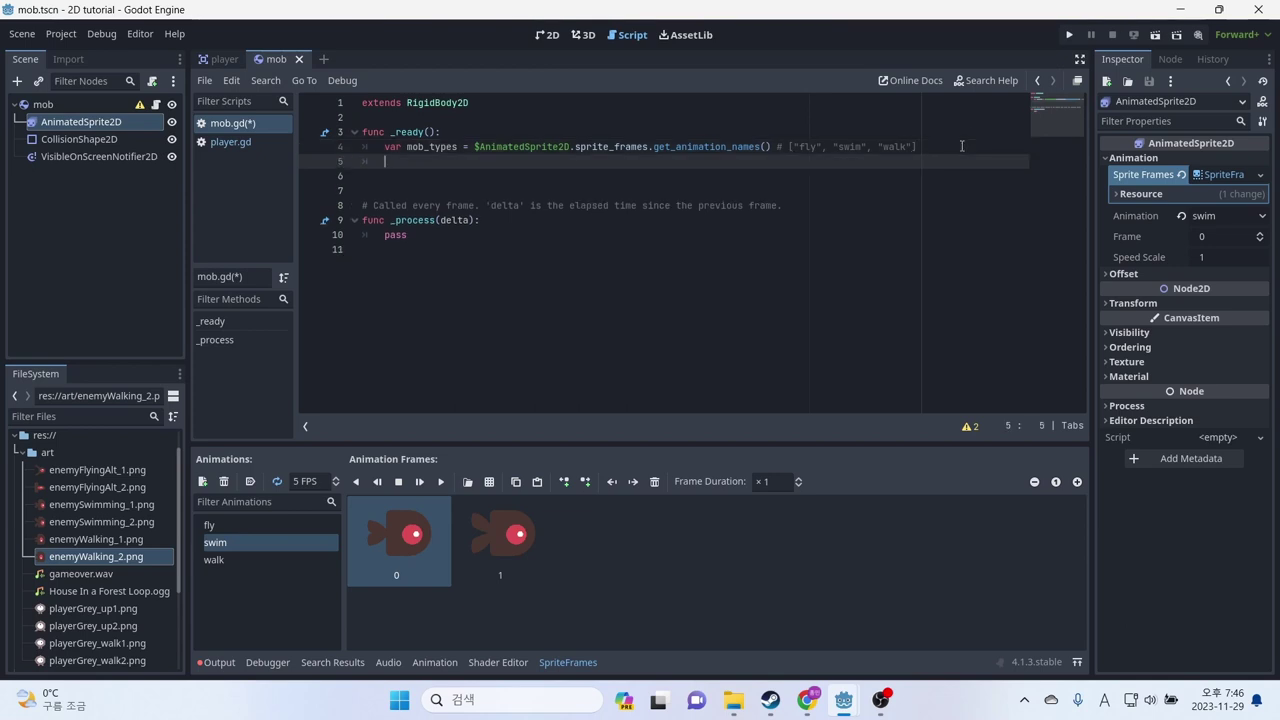
Write $AnimatedSprite2D.play(mob_types[randi() % 3]) on the new line in _ready()
text($a)
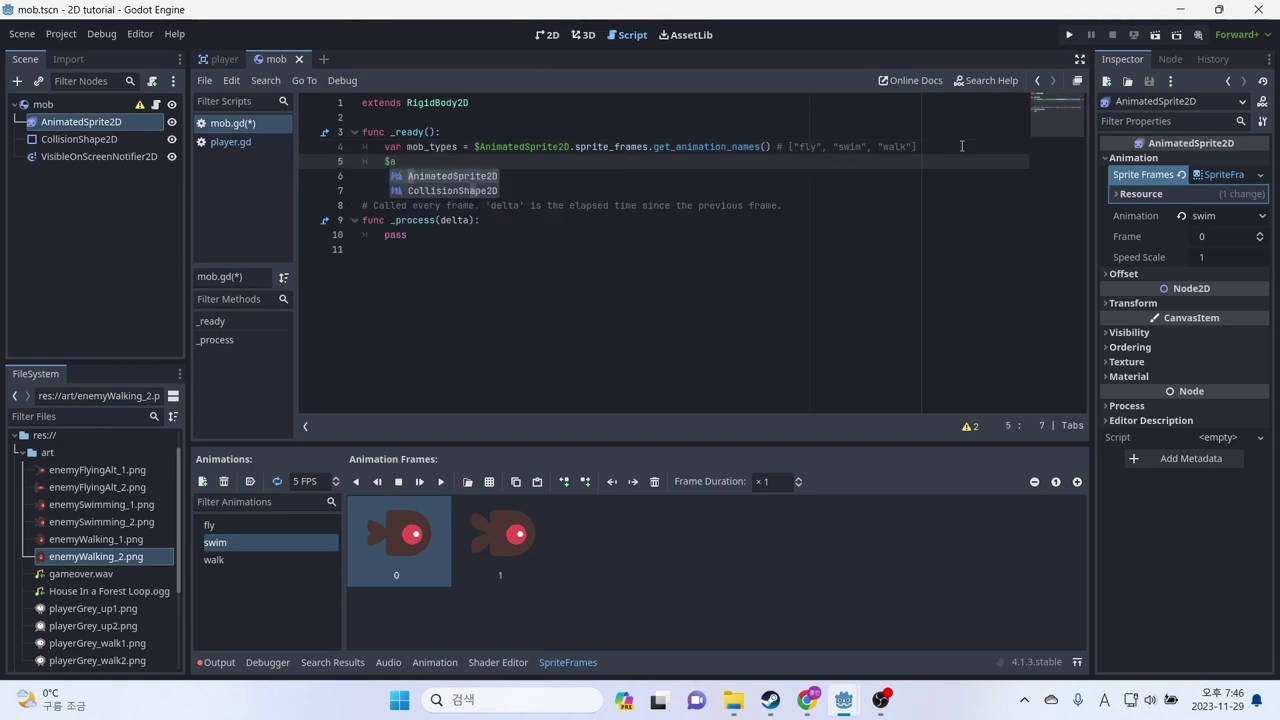
key(Return)
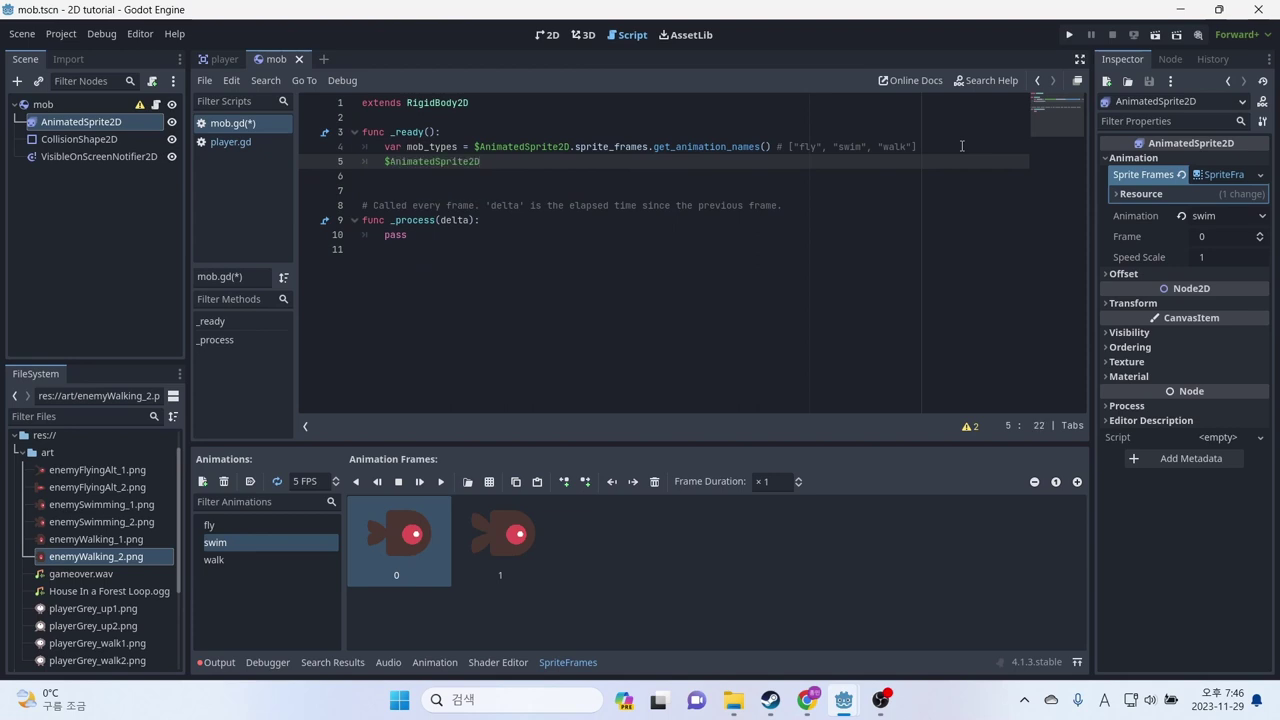
text(play)
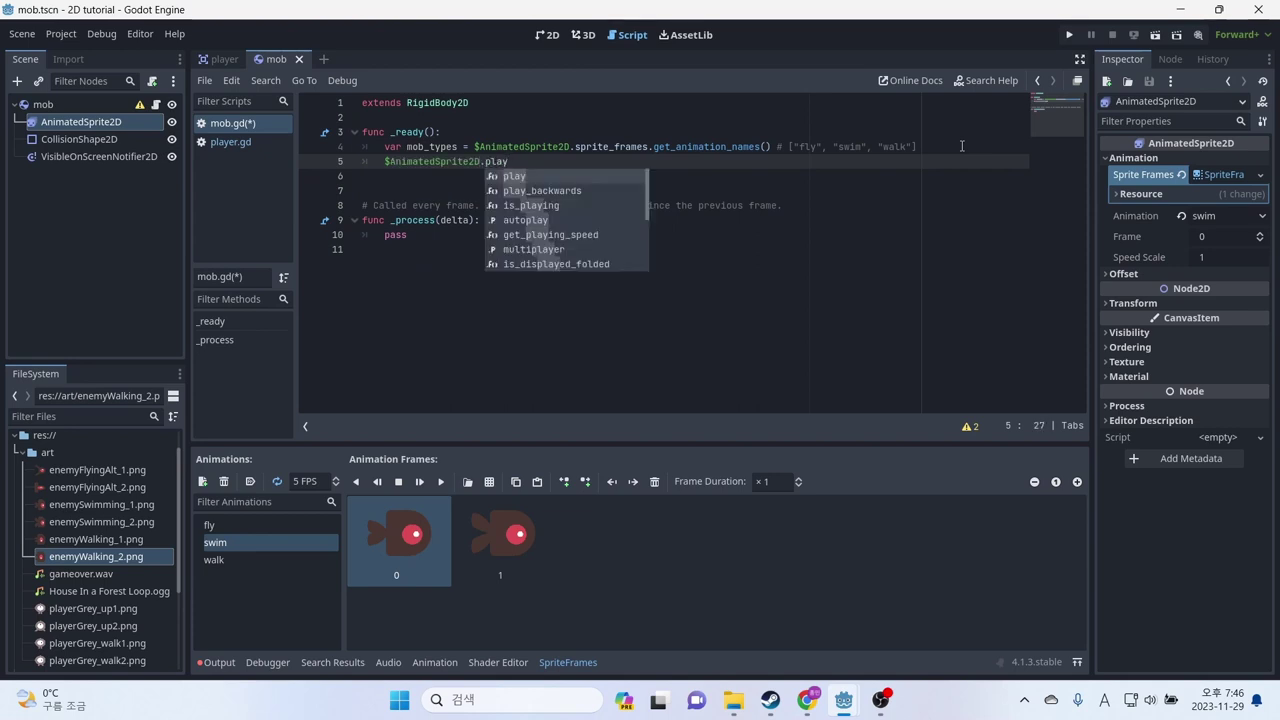
text(()
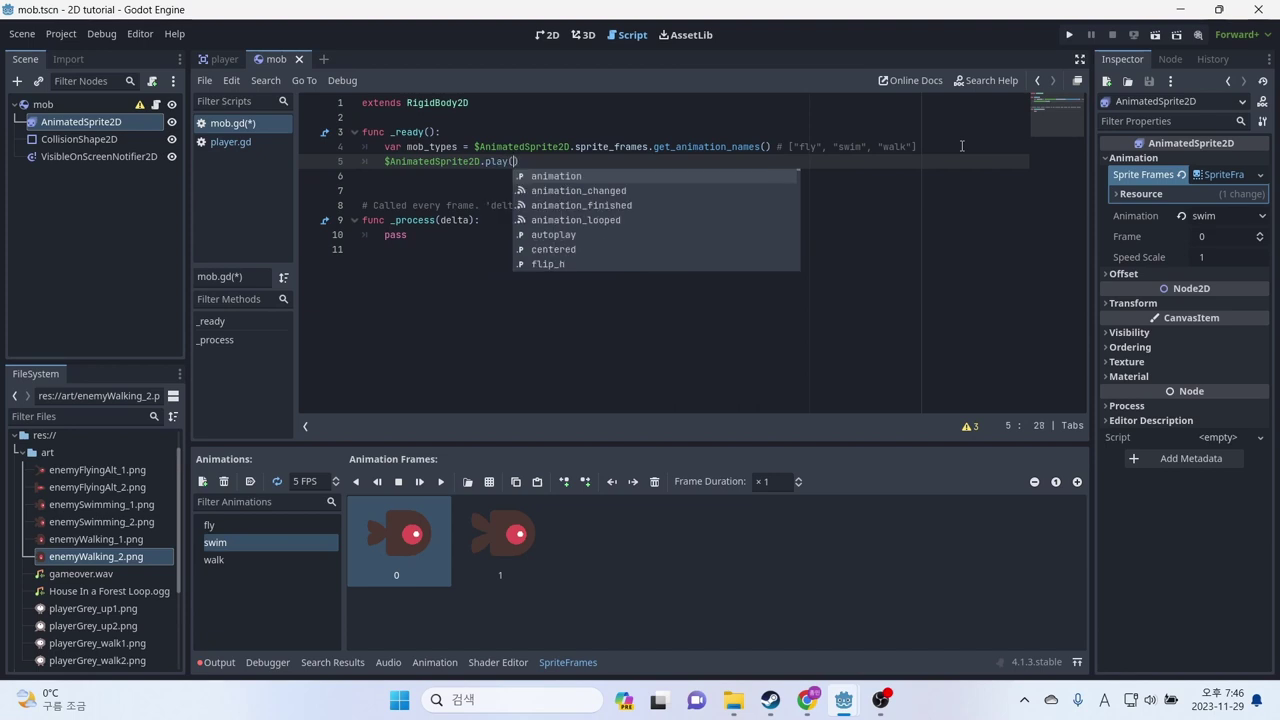
text(mob)
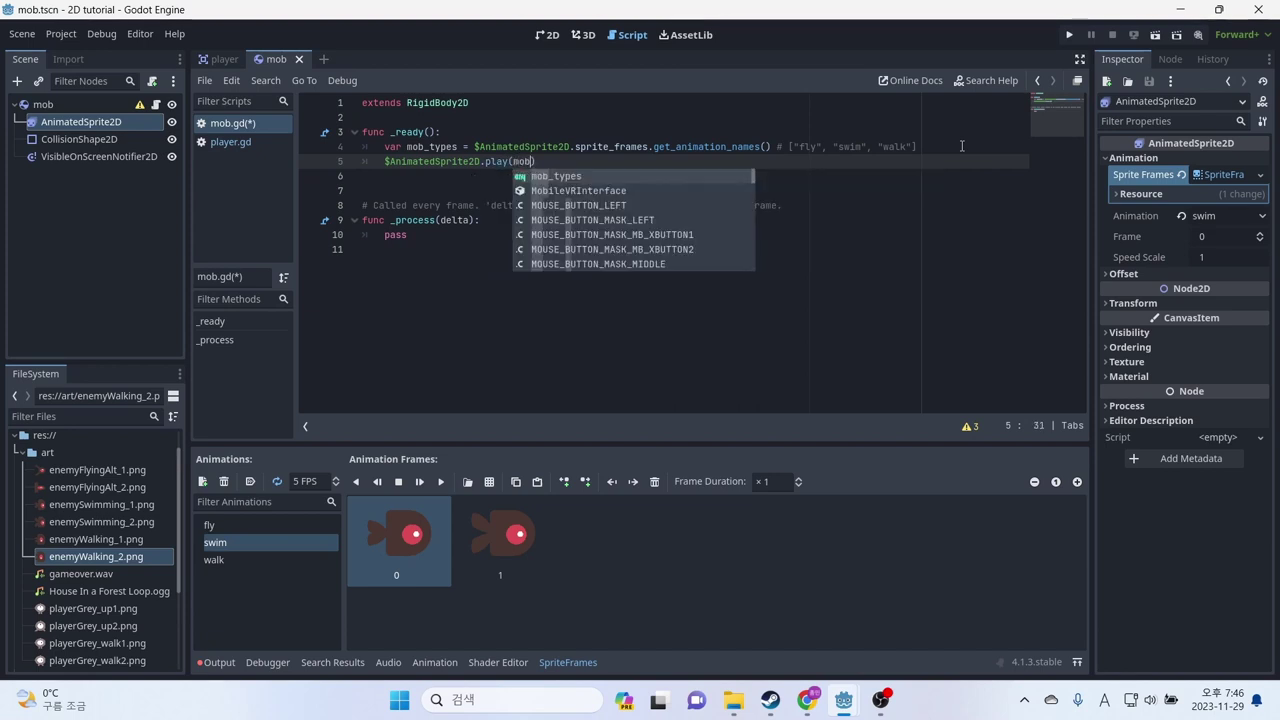
key(Return)
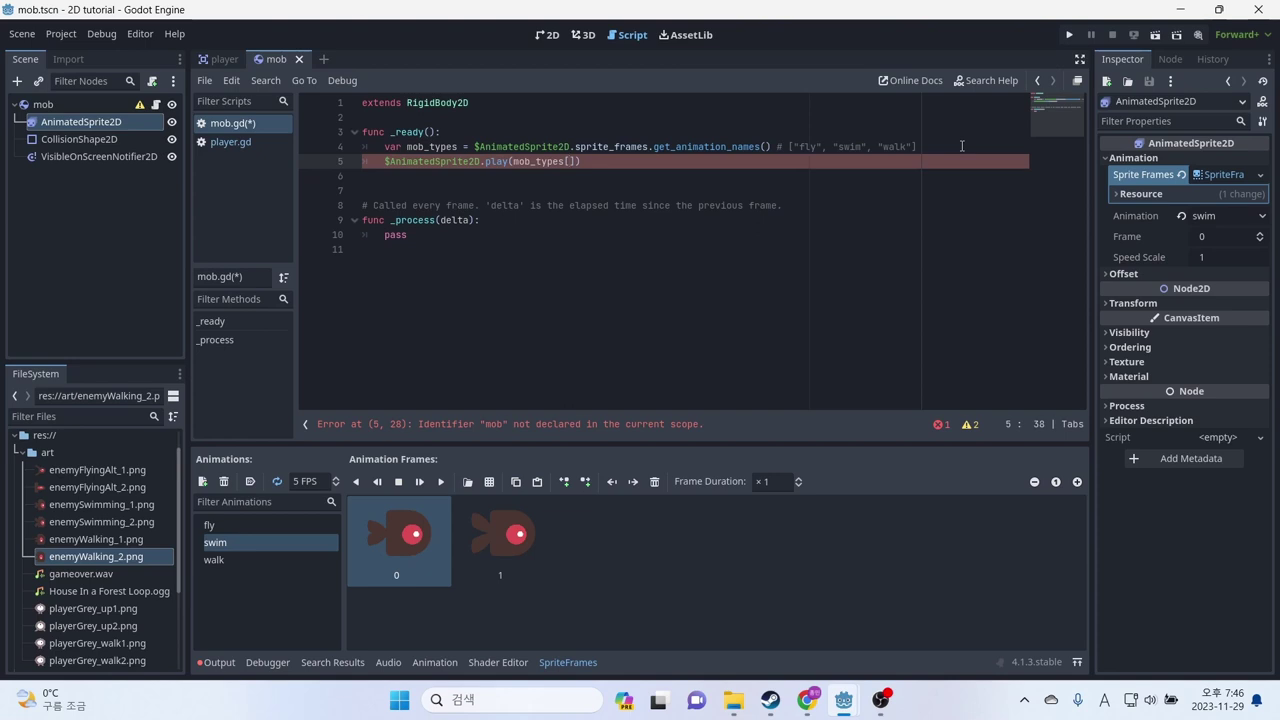
text(randi)
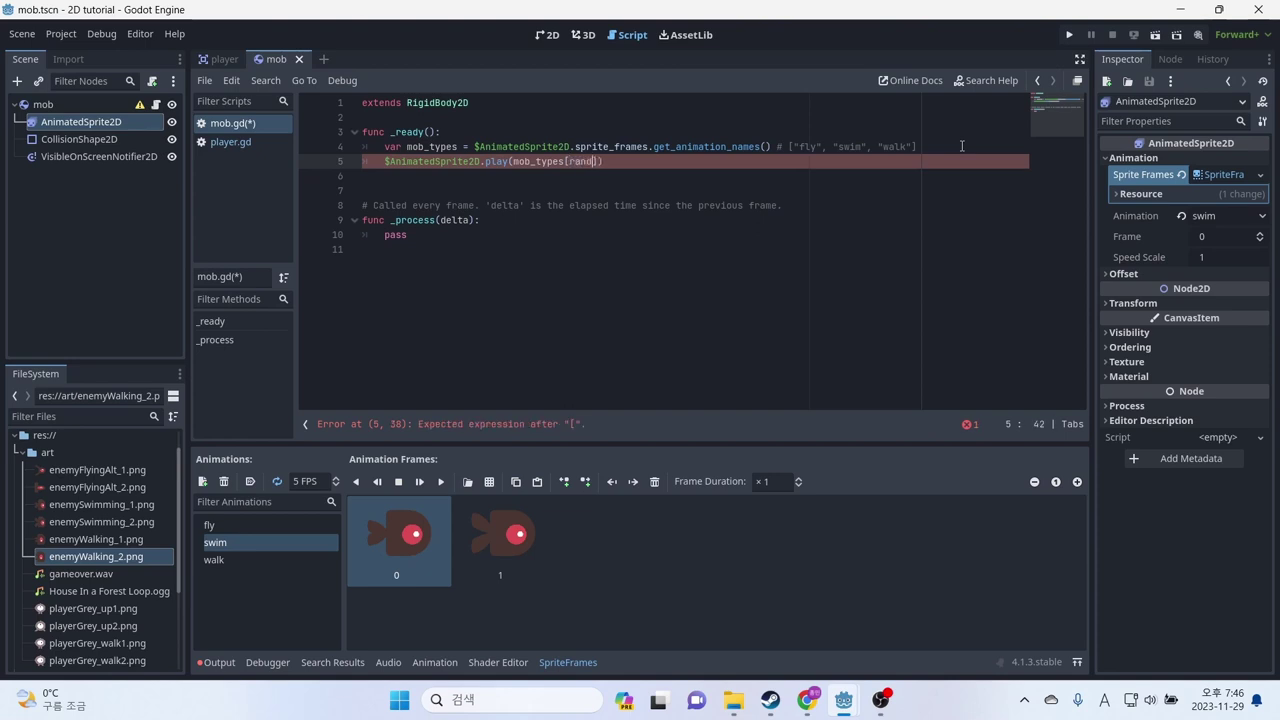
text(())
text(%)
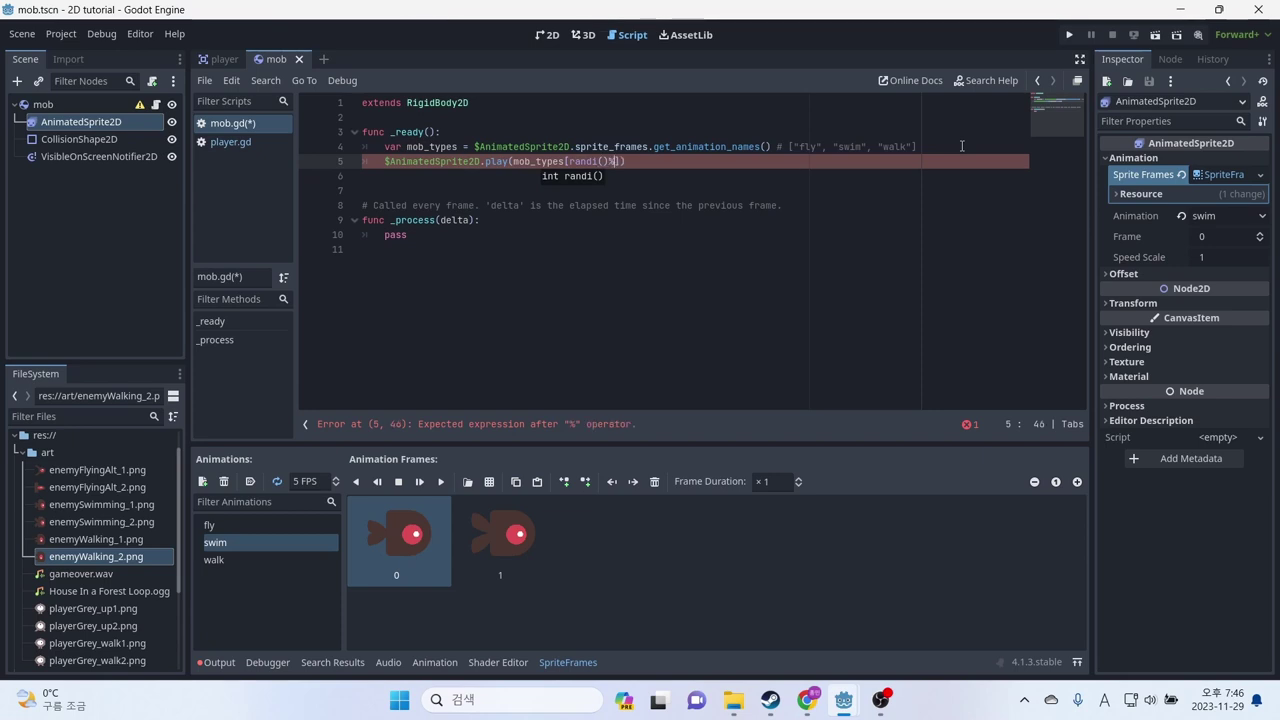
key(Right)
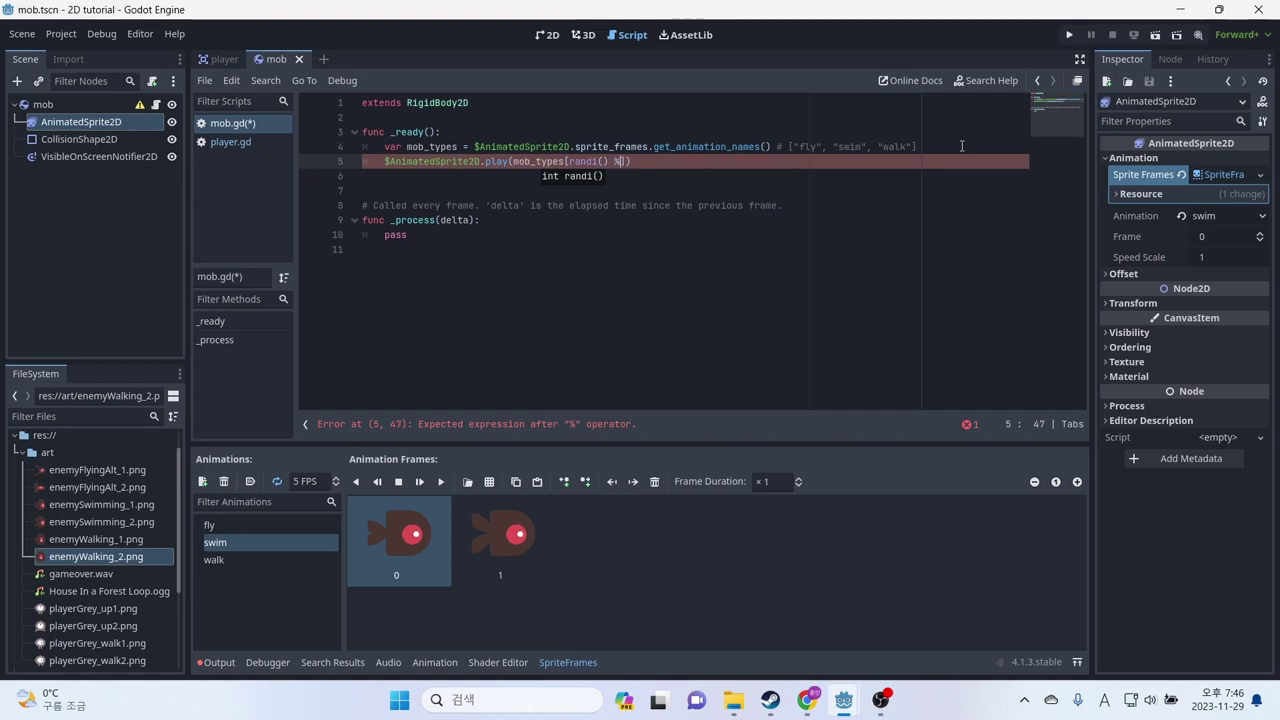
text(mob_)
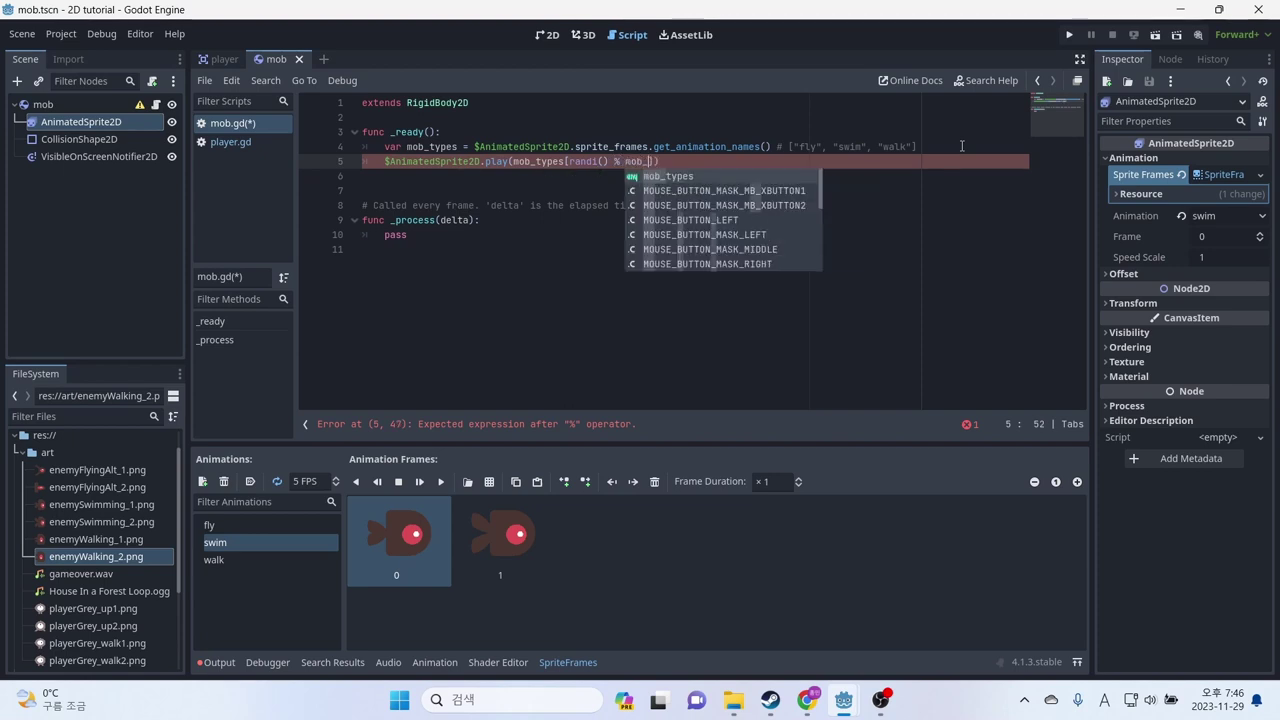
text(t)
key(Return)
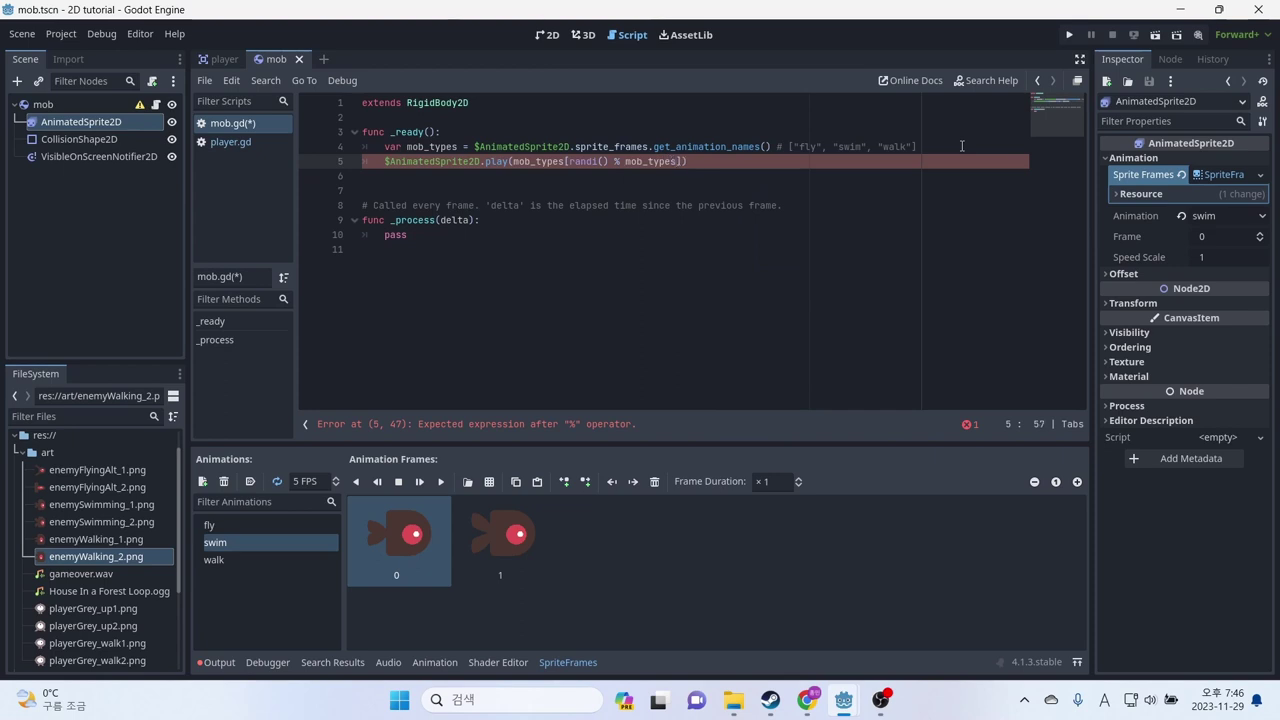
key(BackSpace)
key(BackSpace)
key(BackSpace)
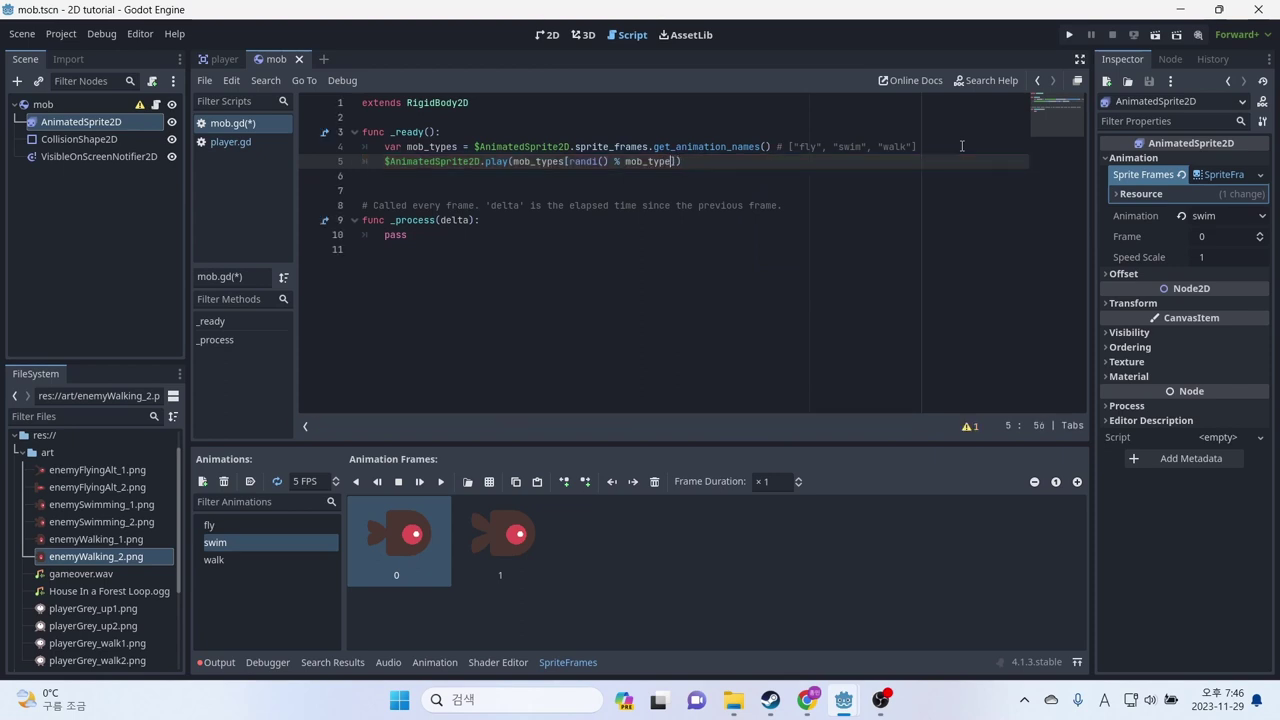
key(BackSpace)
key(BackSpace)
key(BackSpace)
key(BackSpace)
key(BackSpace)
key(BackSpace)
text(3)
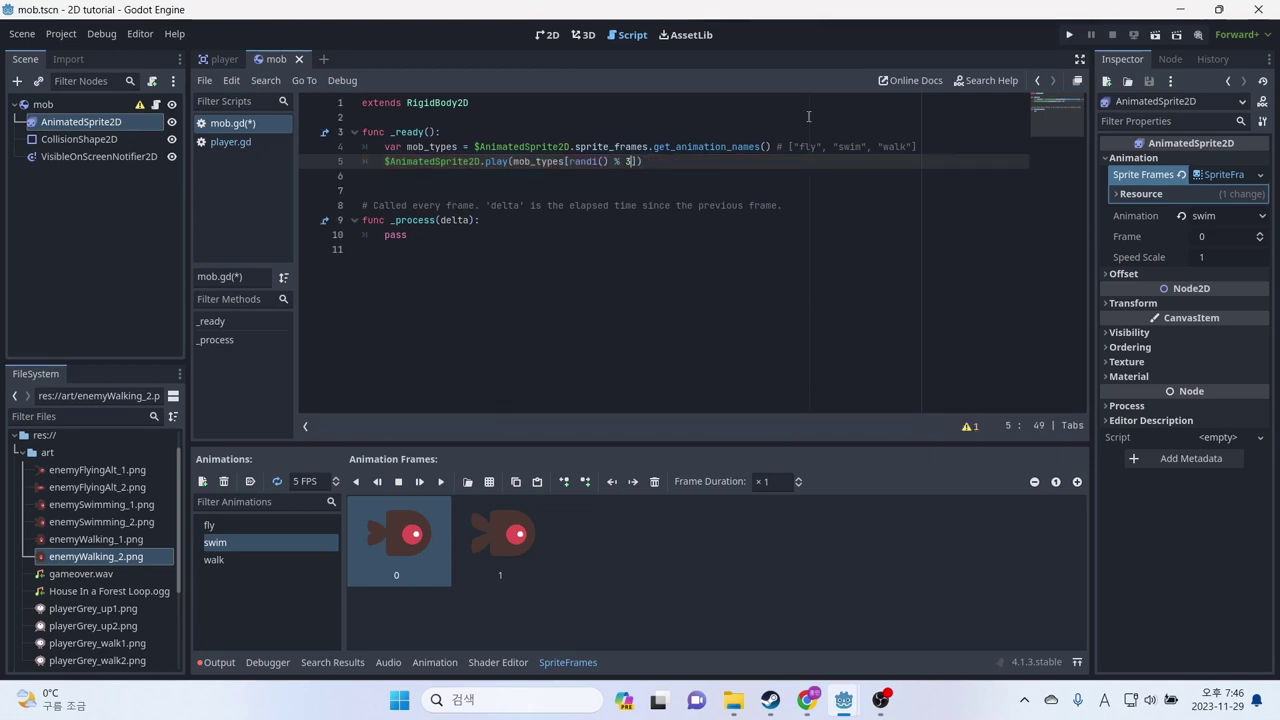
Save the script, highlight the randi() % 3 expression, and start a new indented line
click(678, 161)
key(ctrl+s)
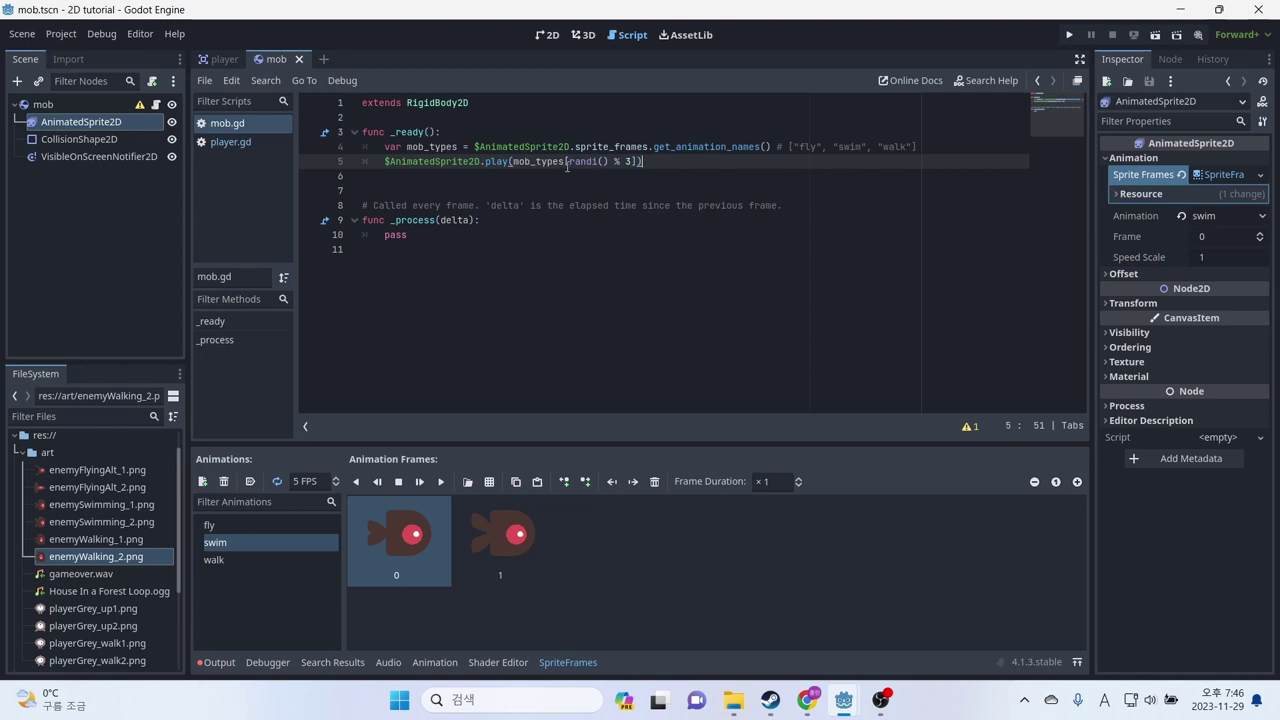
drag(569, 161, 632, 161)
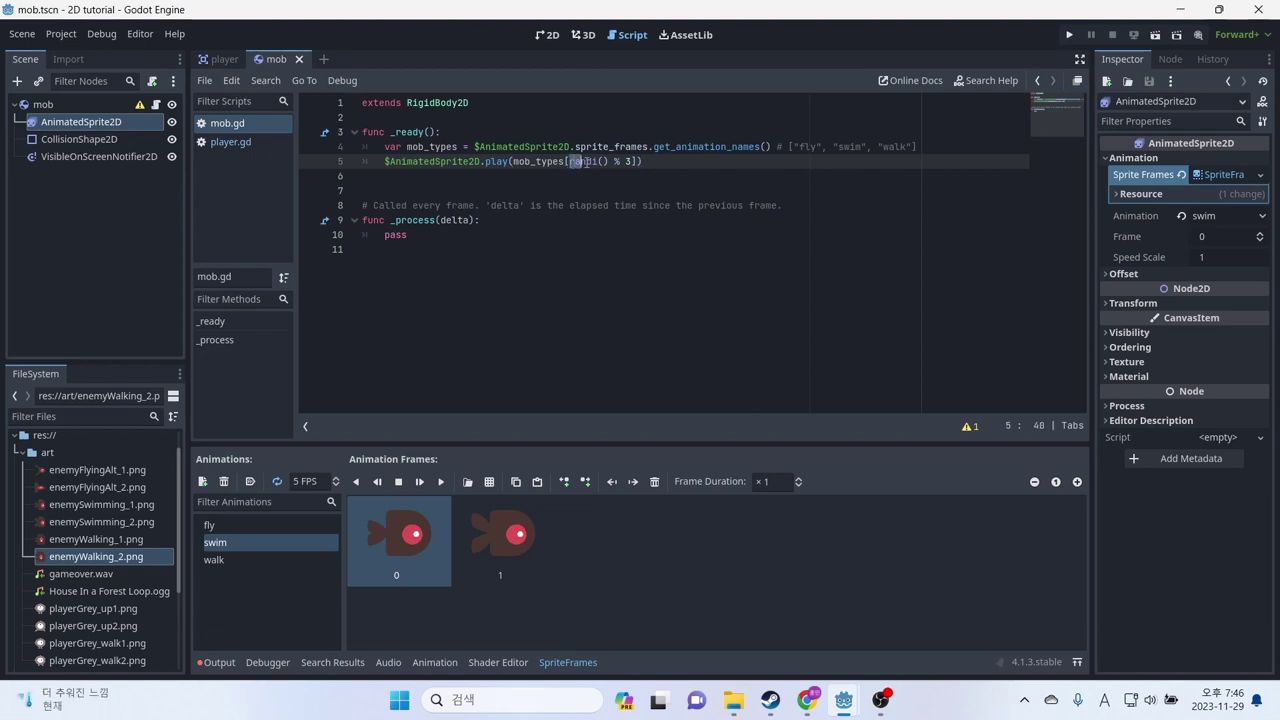
click(679, 166)
drag(640, 161, 570, 161)
click(700, 176)
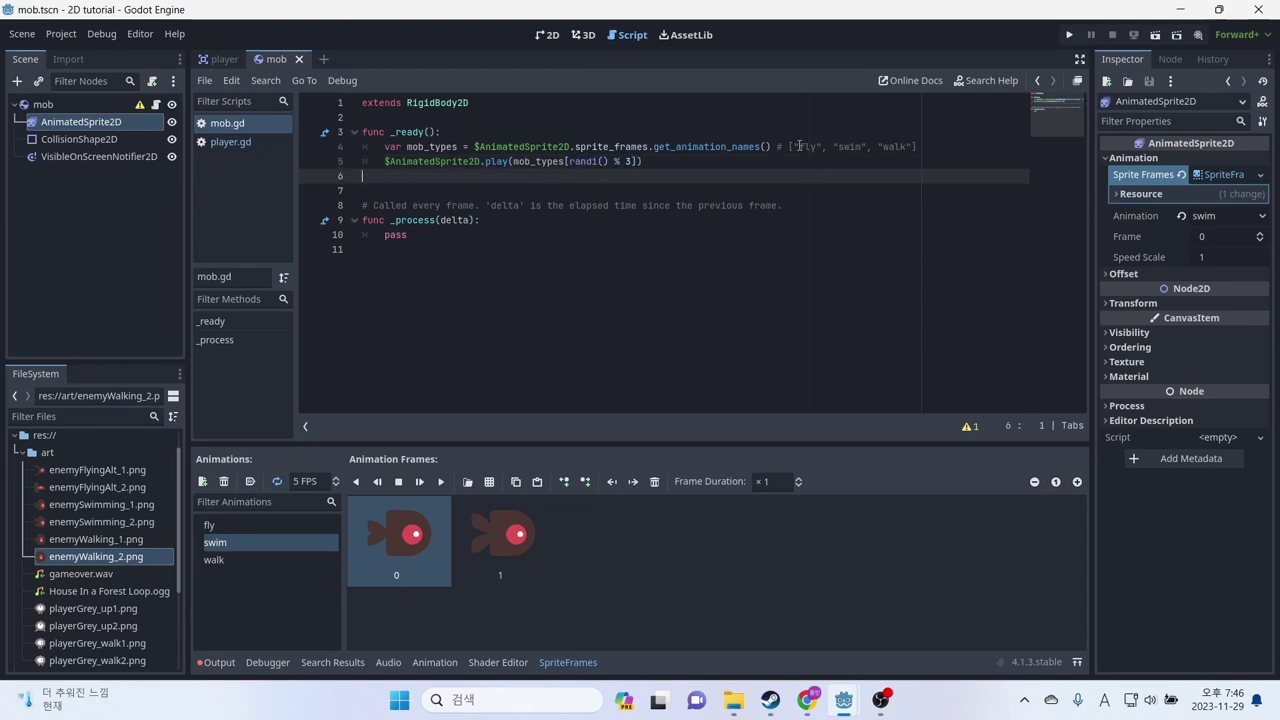
click(669, 162)
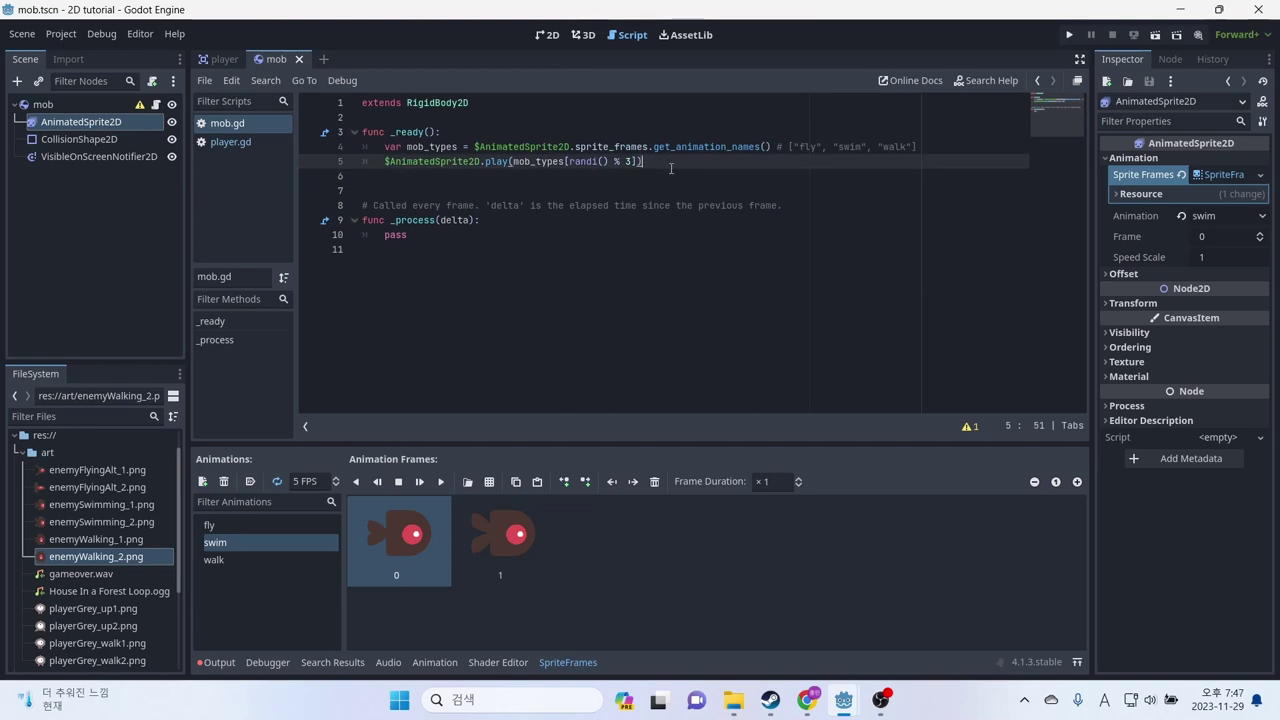
key(Return)
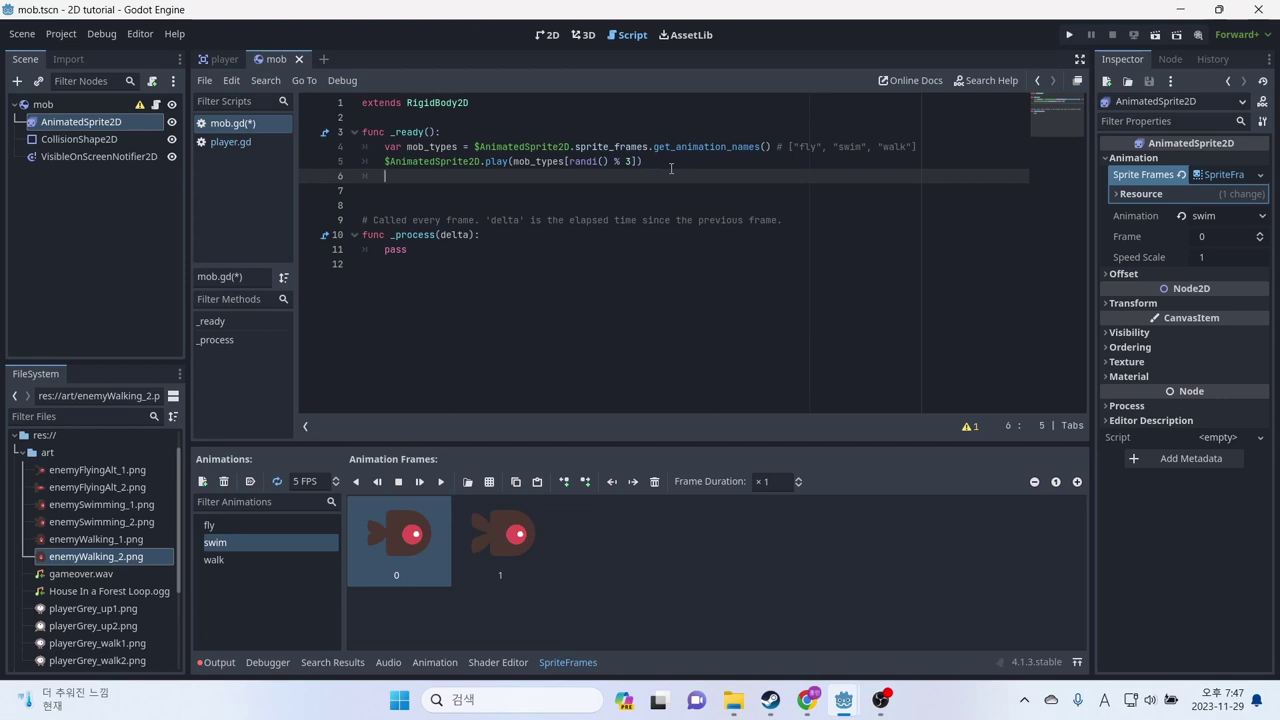
Select VisibleOnScreenNotifier2D and start connecting its screen_exited signal to mob.gd
click(91, 156)
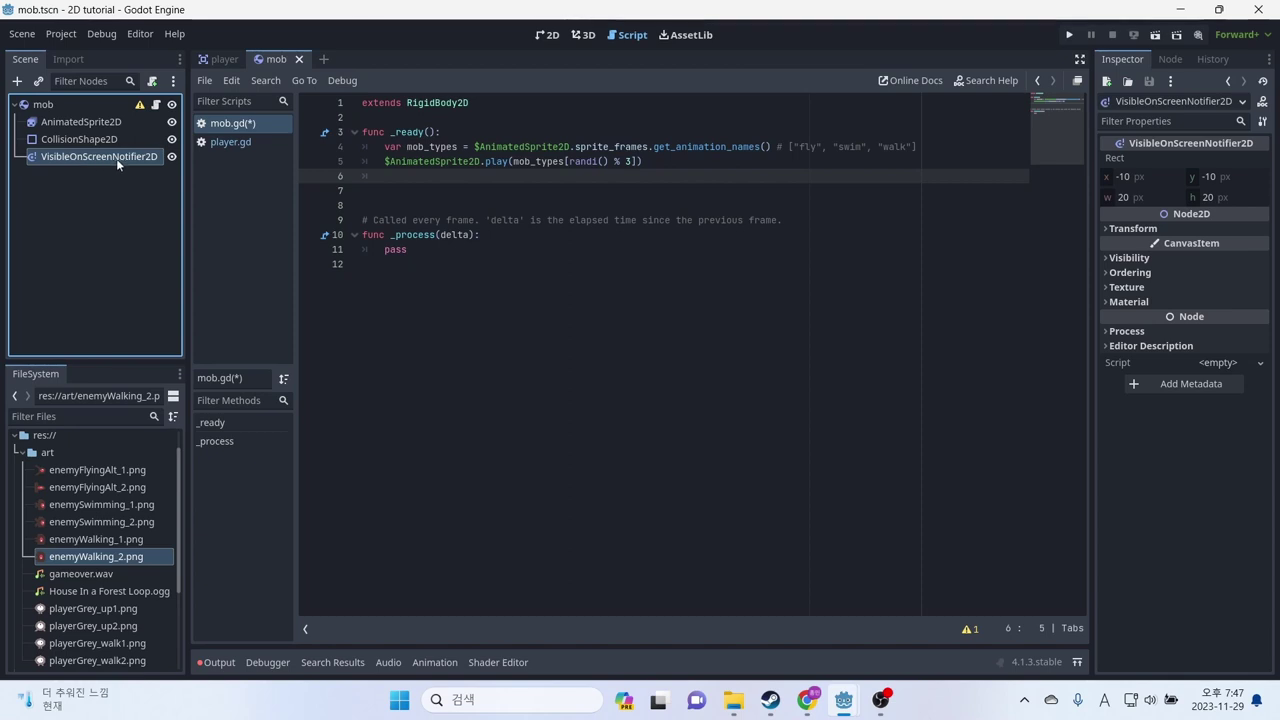
click(1161, 64)
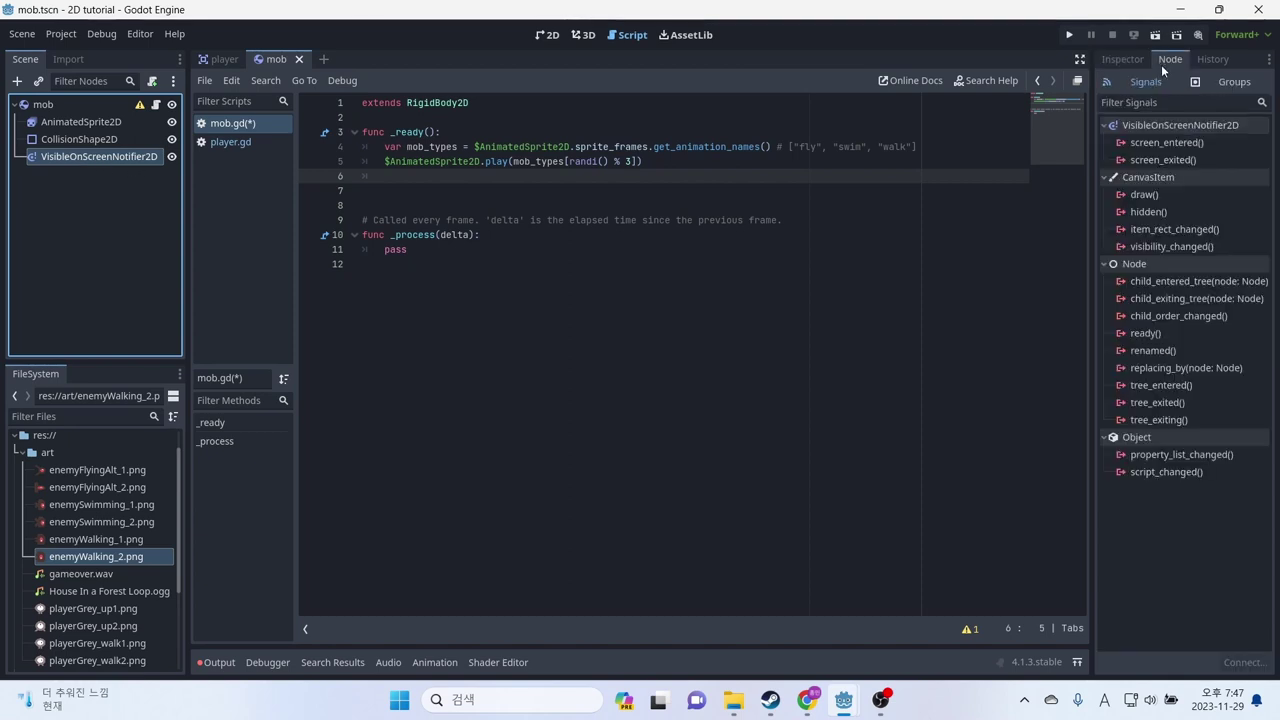
click(1193, 157)
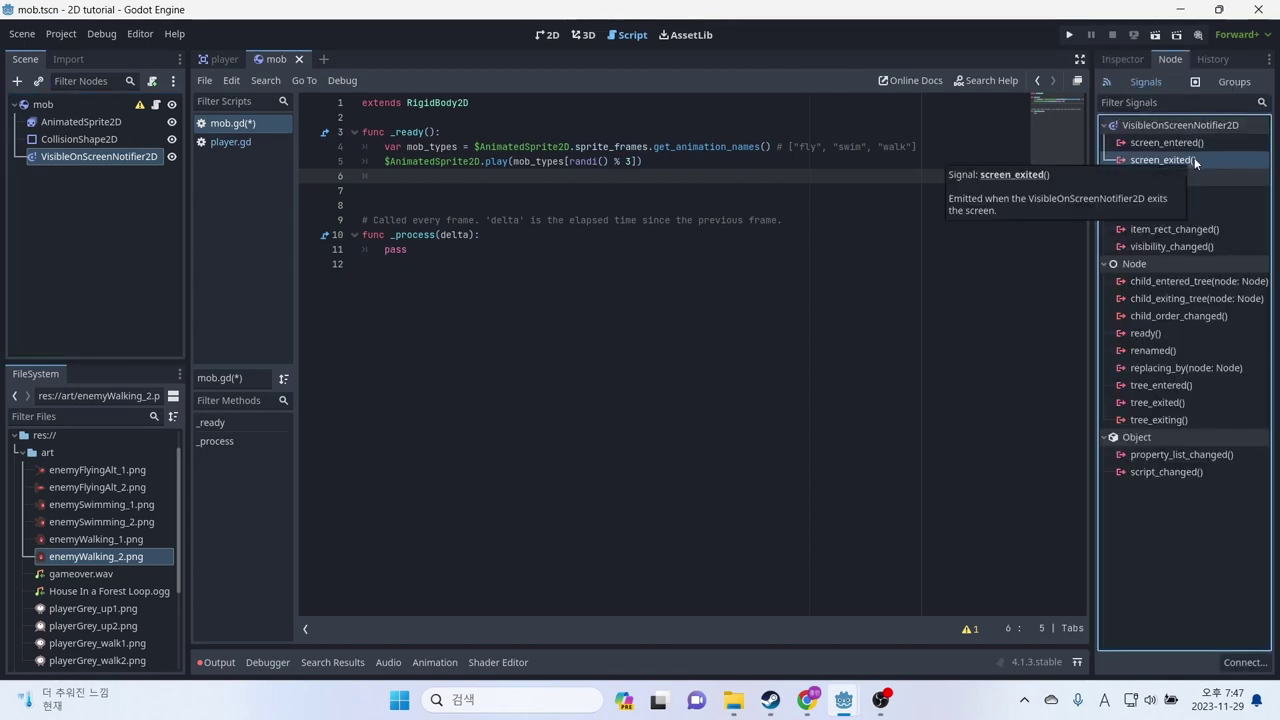
double_click(1194, 157)
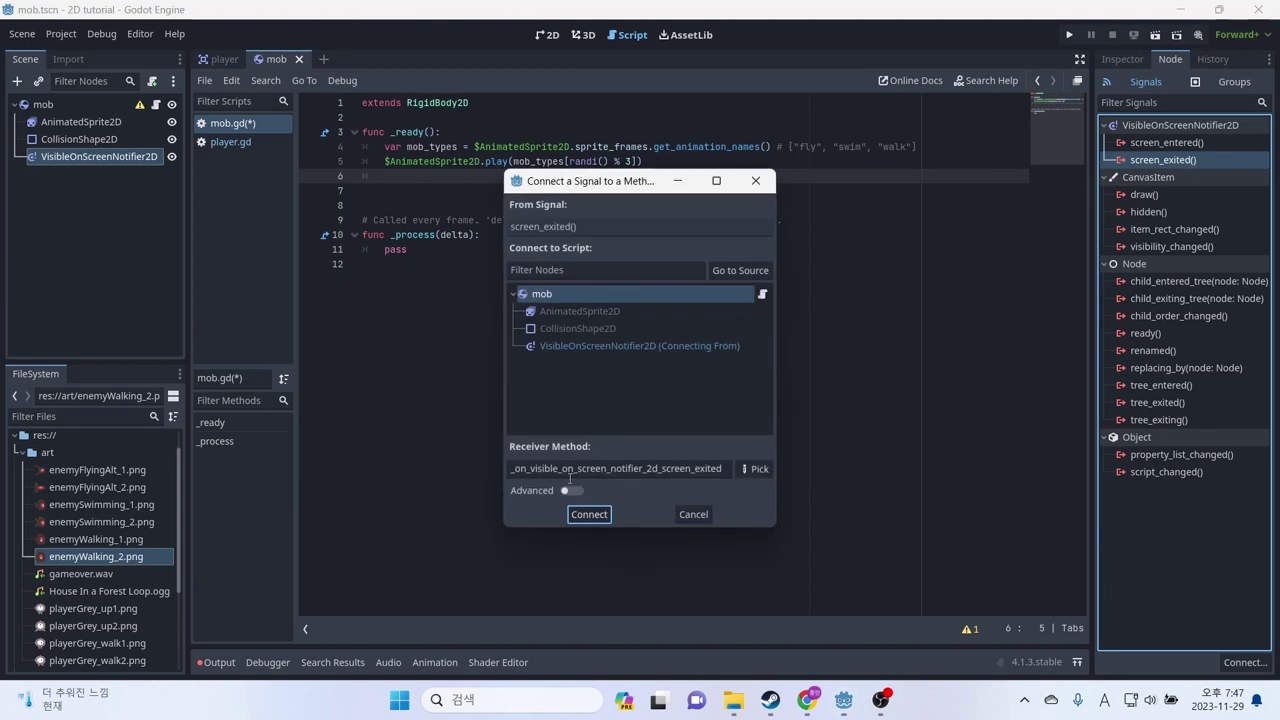
Create the screen_exited handler, then delete the 'Called every frame' comment and extra blank lines
click(600, 518)
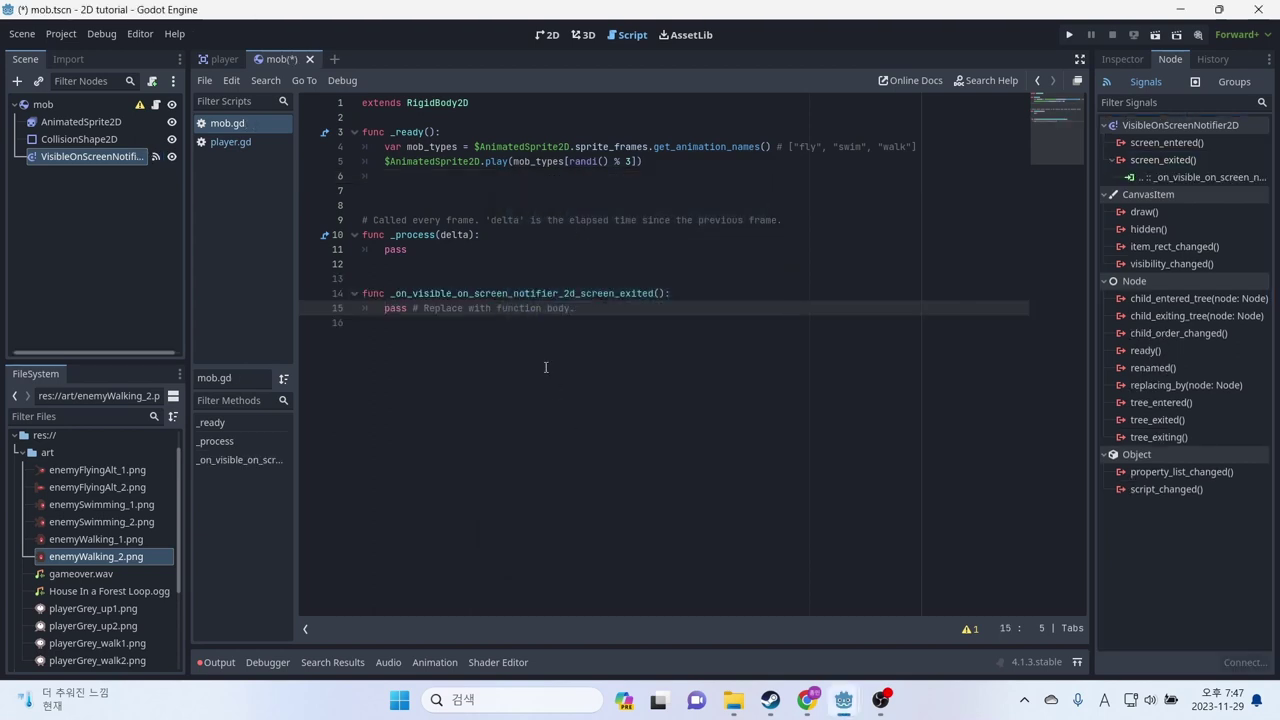
click(500, 279)
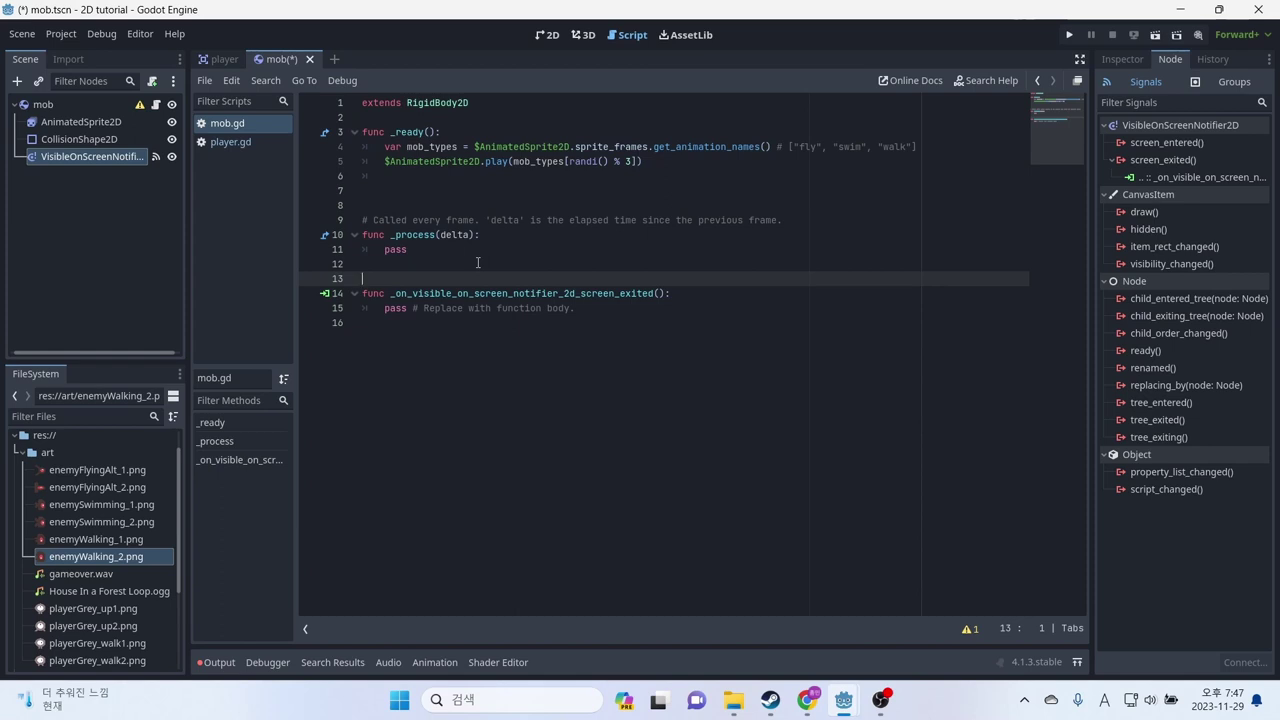
key(BackSpace)
drag(743, 219, 518, 205)
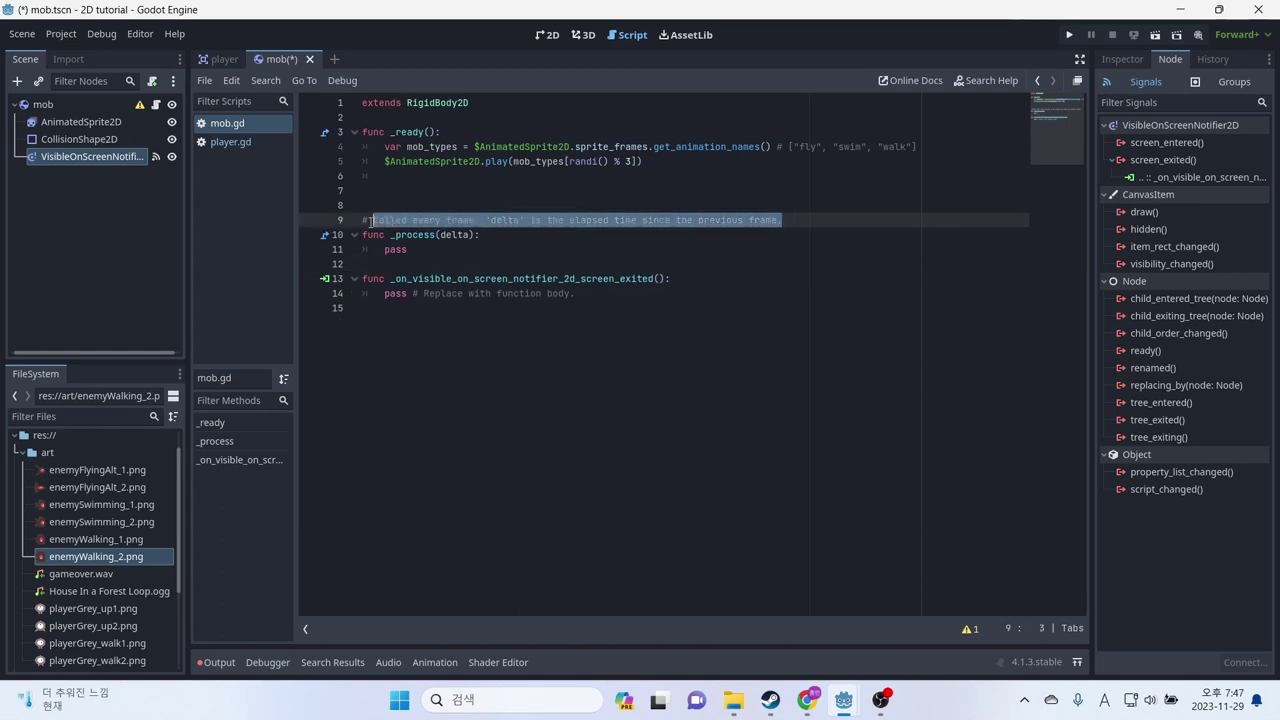
key(BackSpace)
key(BackSpace)
key(BackSpace)
click(671, 252)
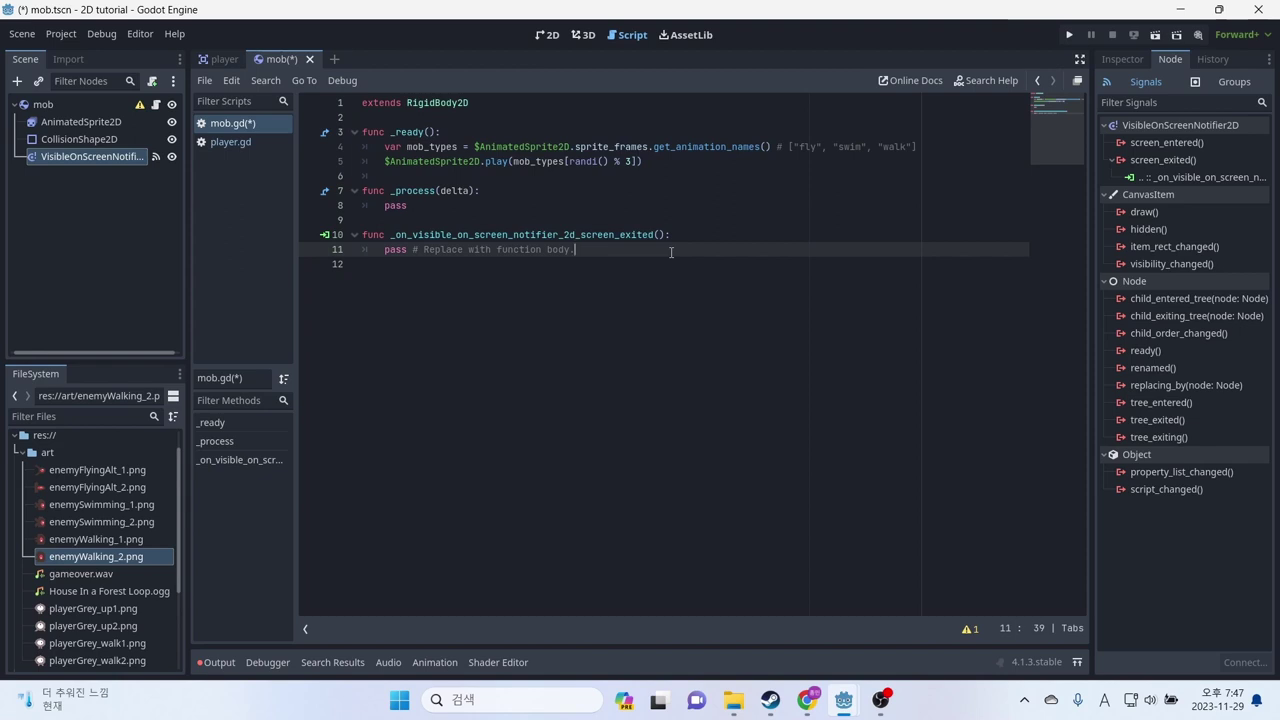
Replace the handler's placeholder with queue_free() and save mob.gd
key(BackSpace)
key(BackSpace)
key(BackSpace)
key(BackSpace)
key(BackSpace)
key(BackSpace)
key(BackSpace)
key(BackSpace)
key(BackSpace)
key(BackSpace)
key(BackSpace)
key(BackSpace)
key(BackSpace)
key(BackSpace)
key(BackSpace)
key(BackSpace)
text(que)
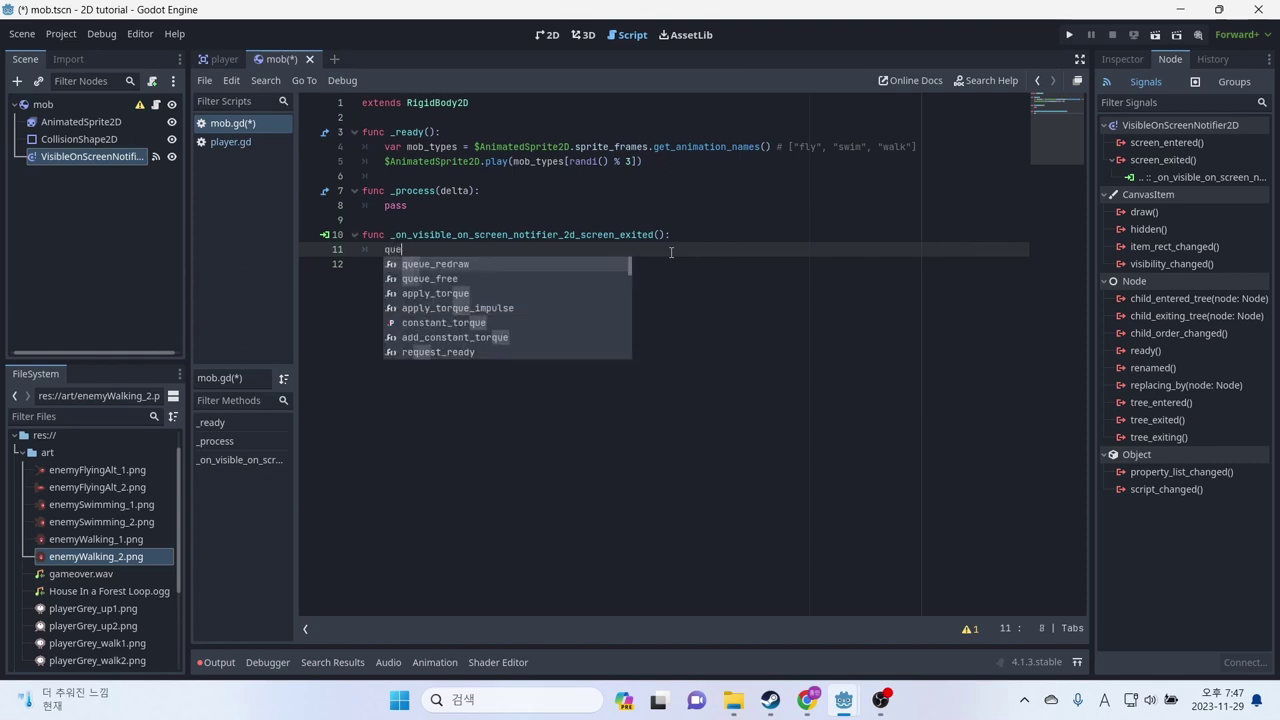
text(u)
key(Down)
key(Return)
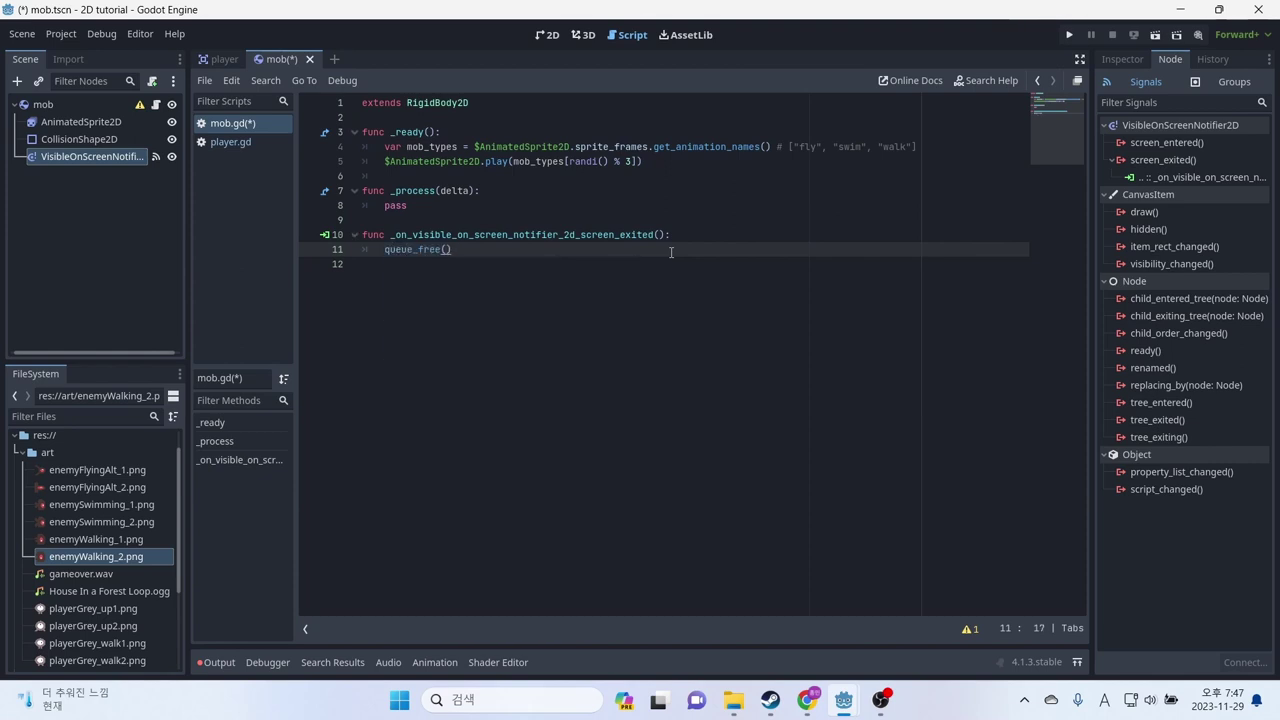
key(ctrl+s)
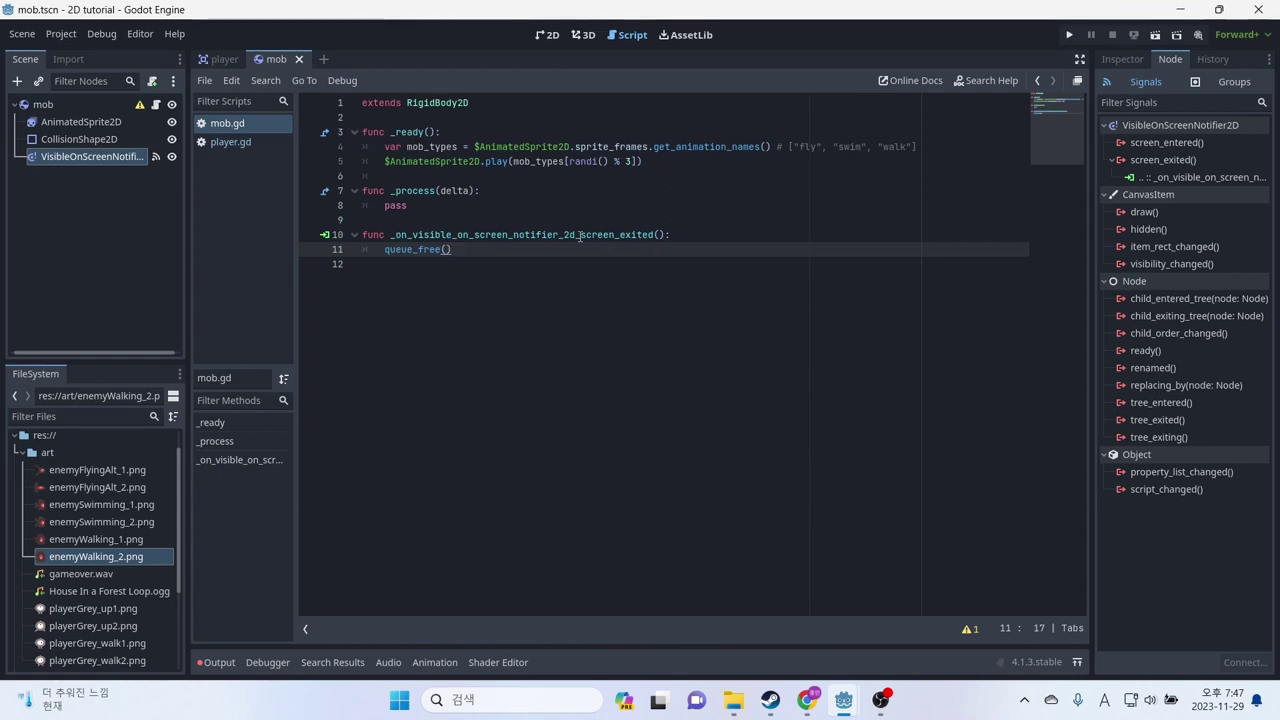
Highlight the screen_exited handler name and its queue_free() call to explain them
drag(580, 235, 660, 235)
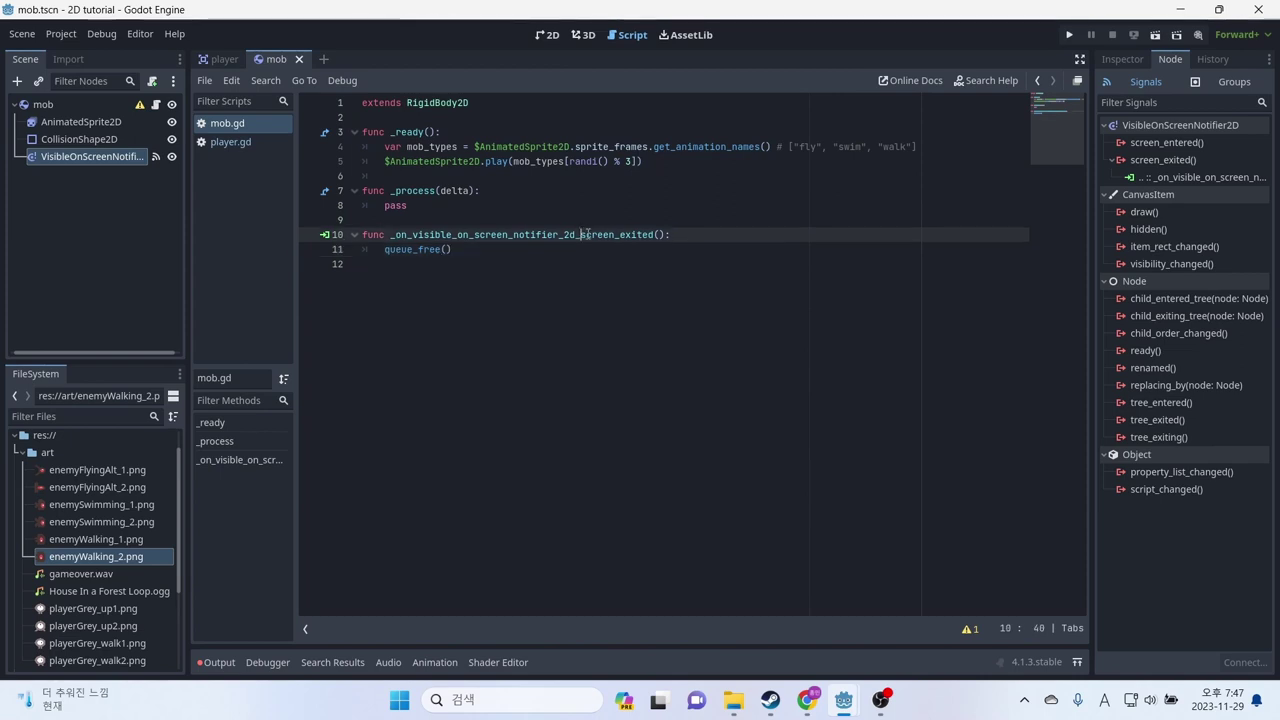
click(713, 235)
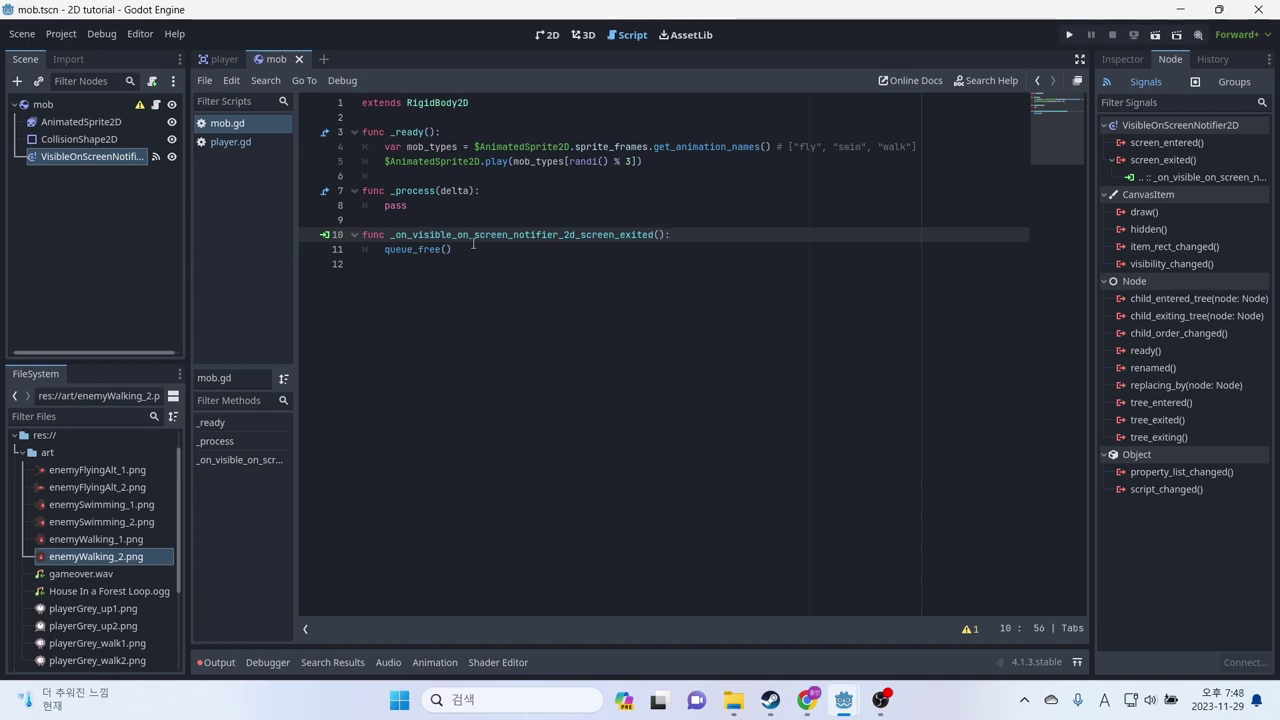
drag(455, 249, 385, 249)
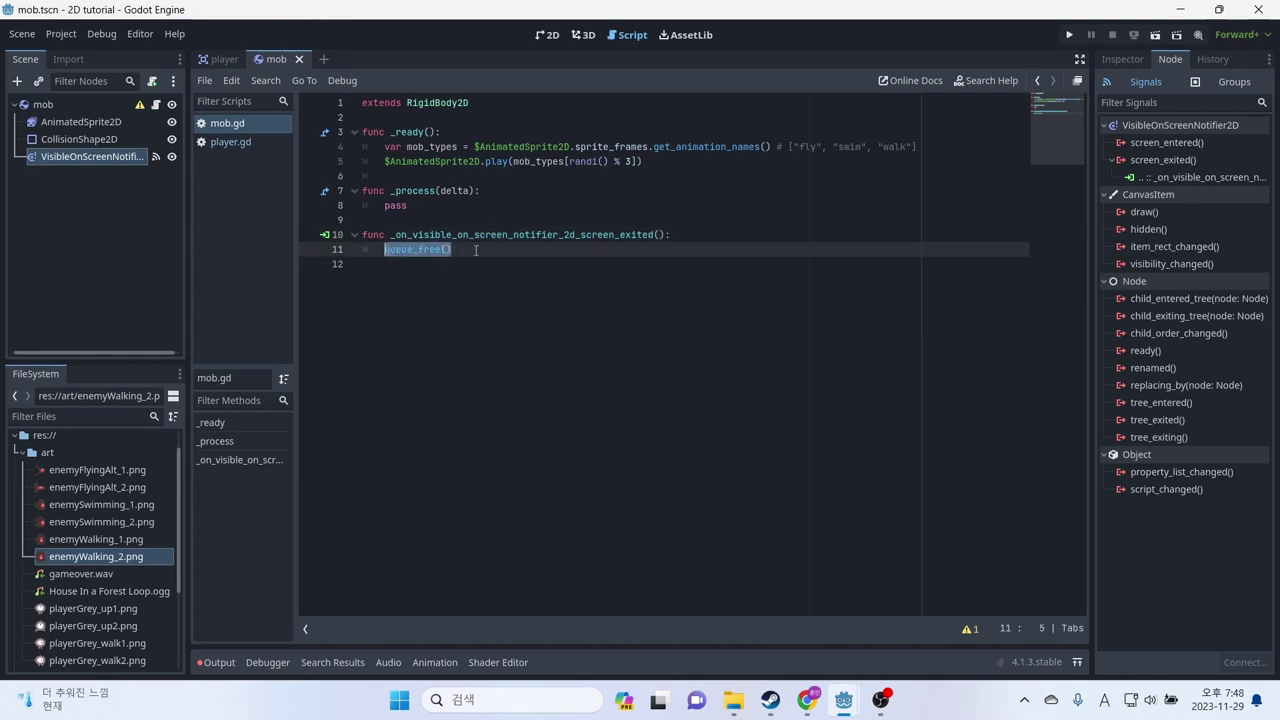
click(476, 249)
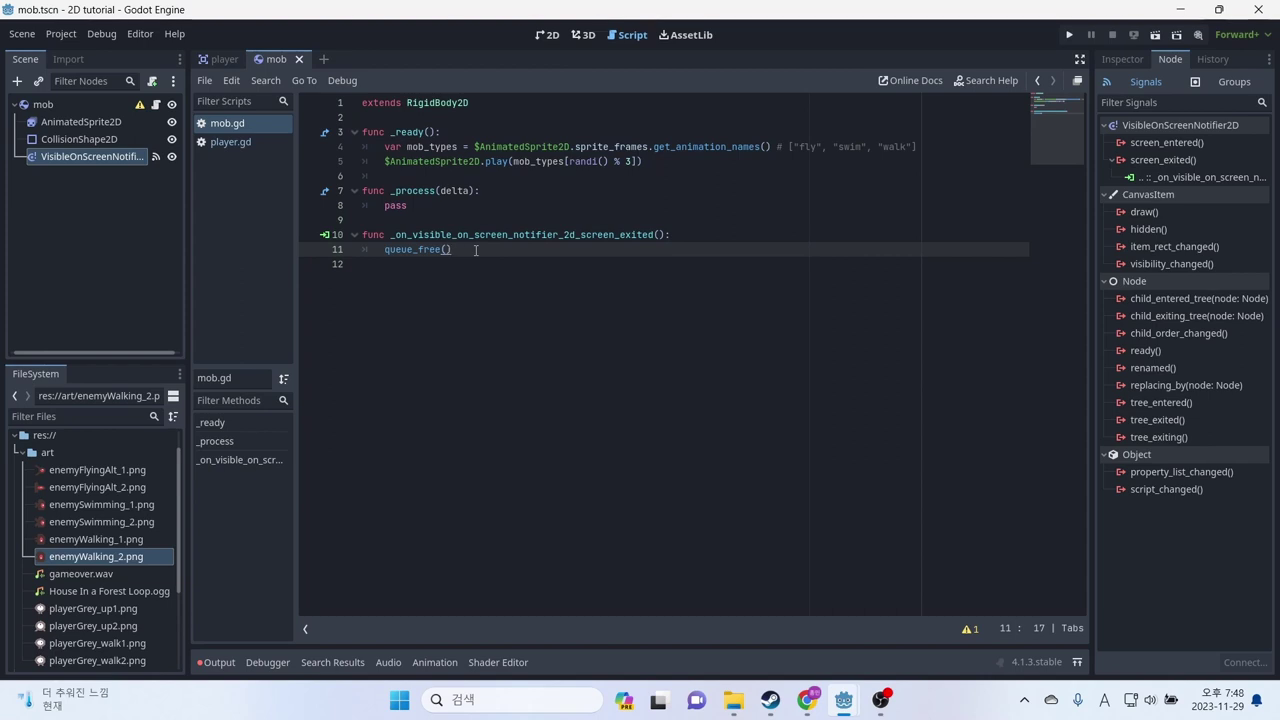
drag(476, 249, 383, 249)
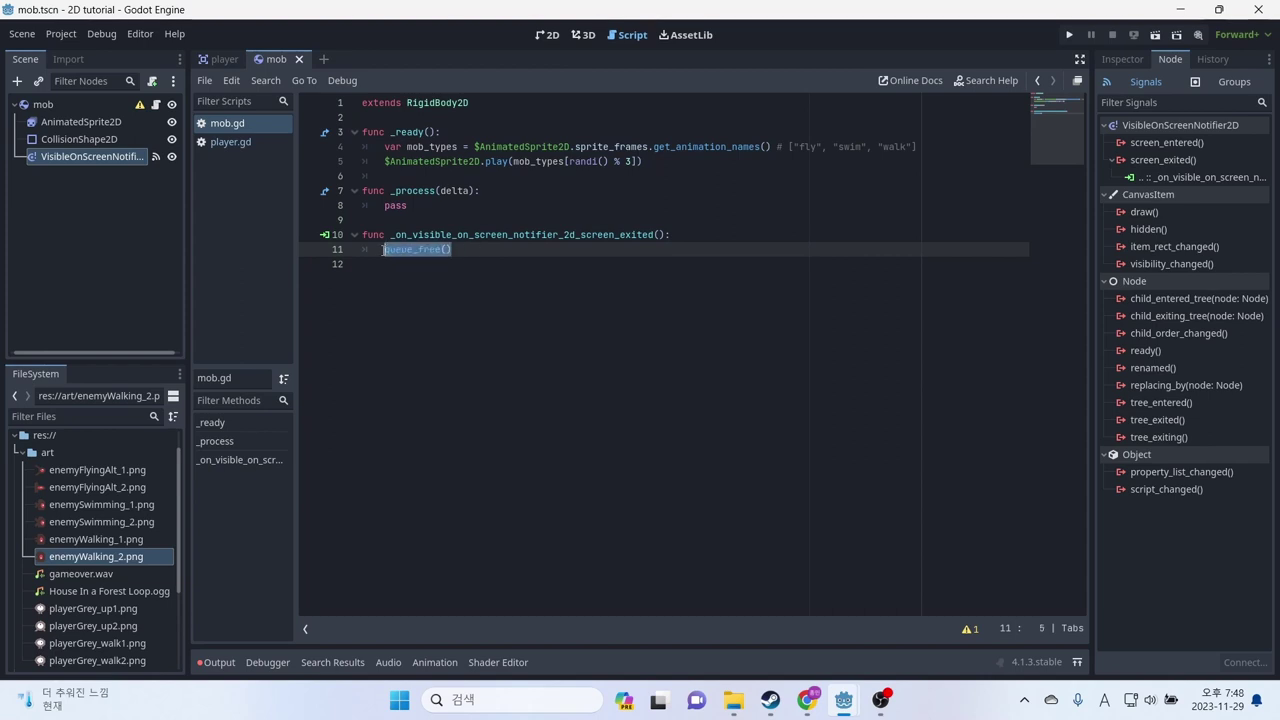
drag(476, 249, 362, 234)
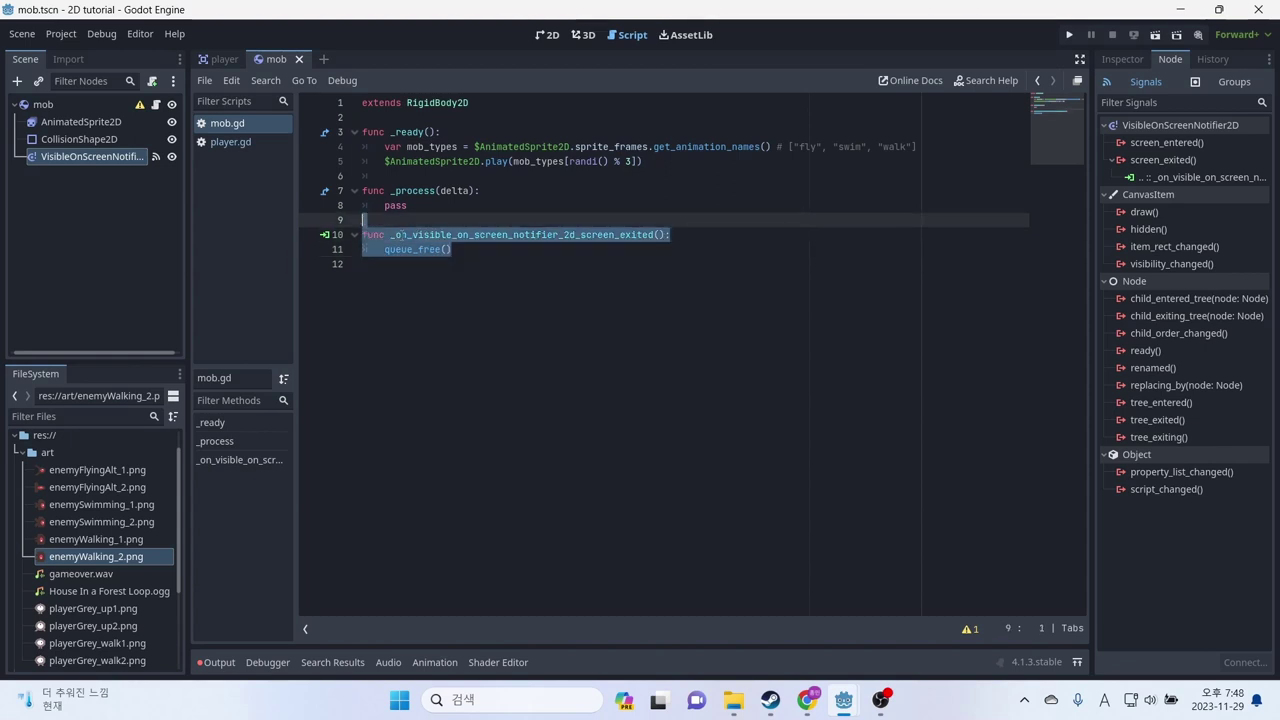
click(475, 249)
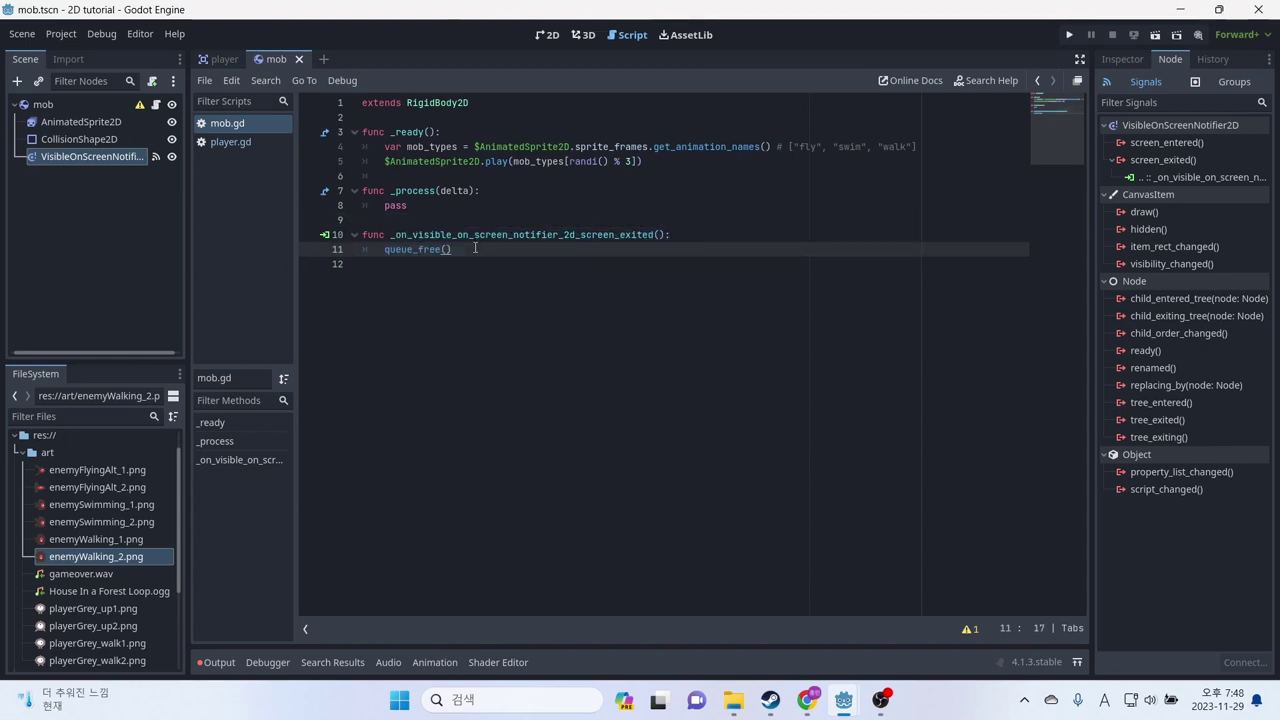
Tidy the blank lines around the handler, save mob.gd again, and start a new empty scene
key(Return)
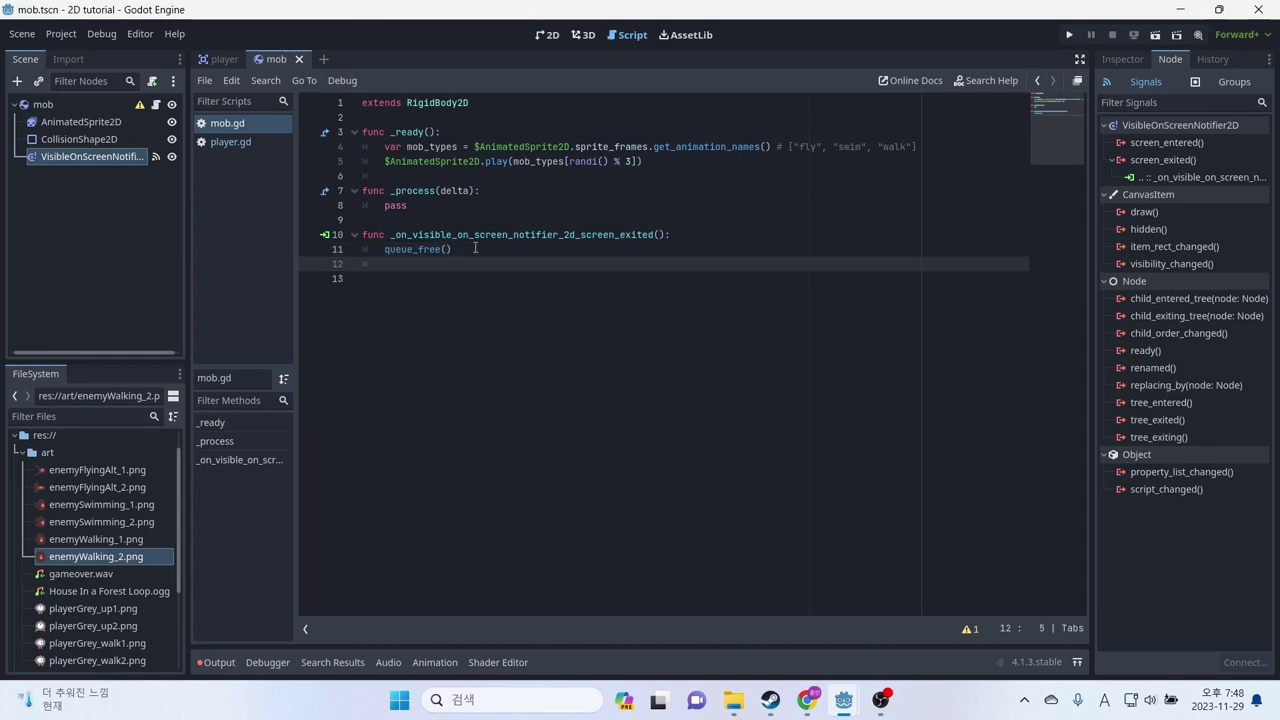
key(Return)
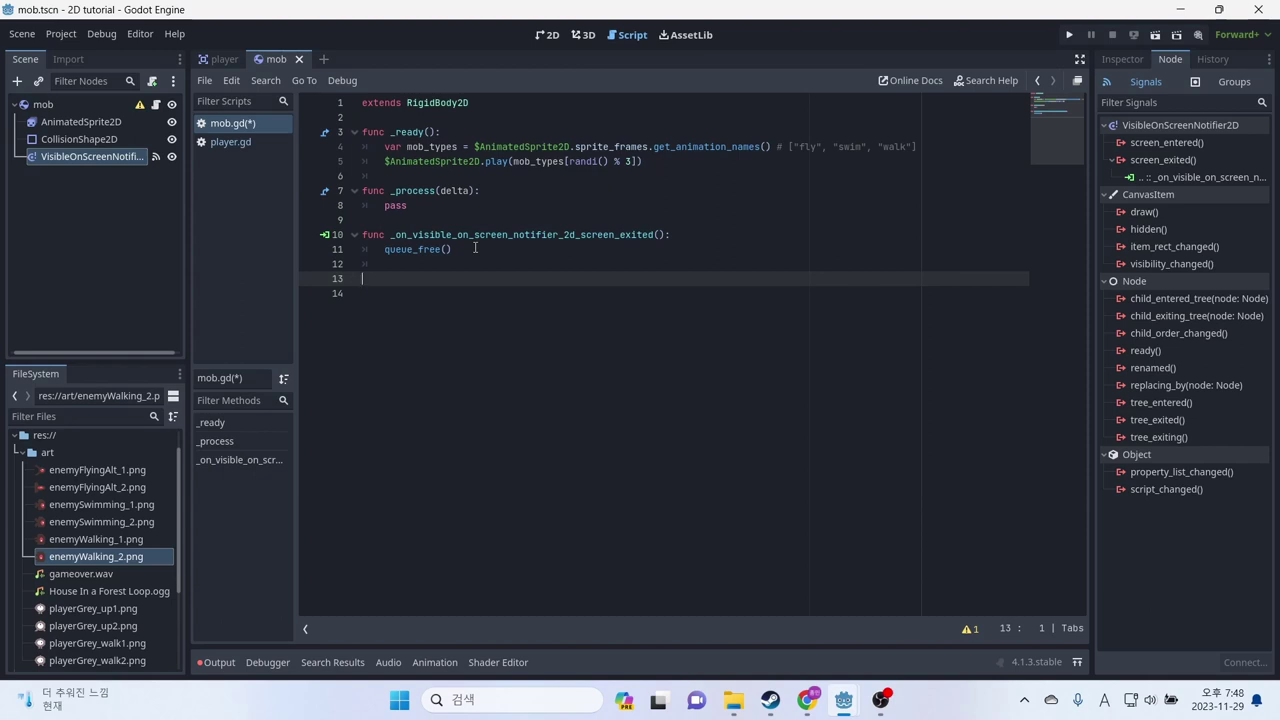
key(Delete)
key(BackSpace)
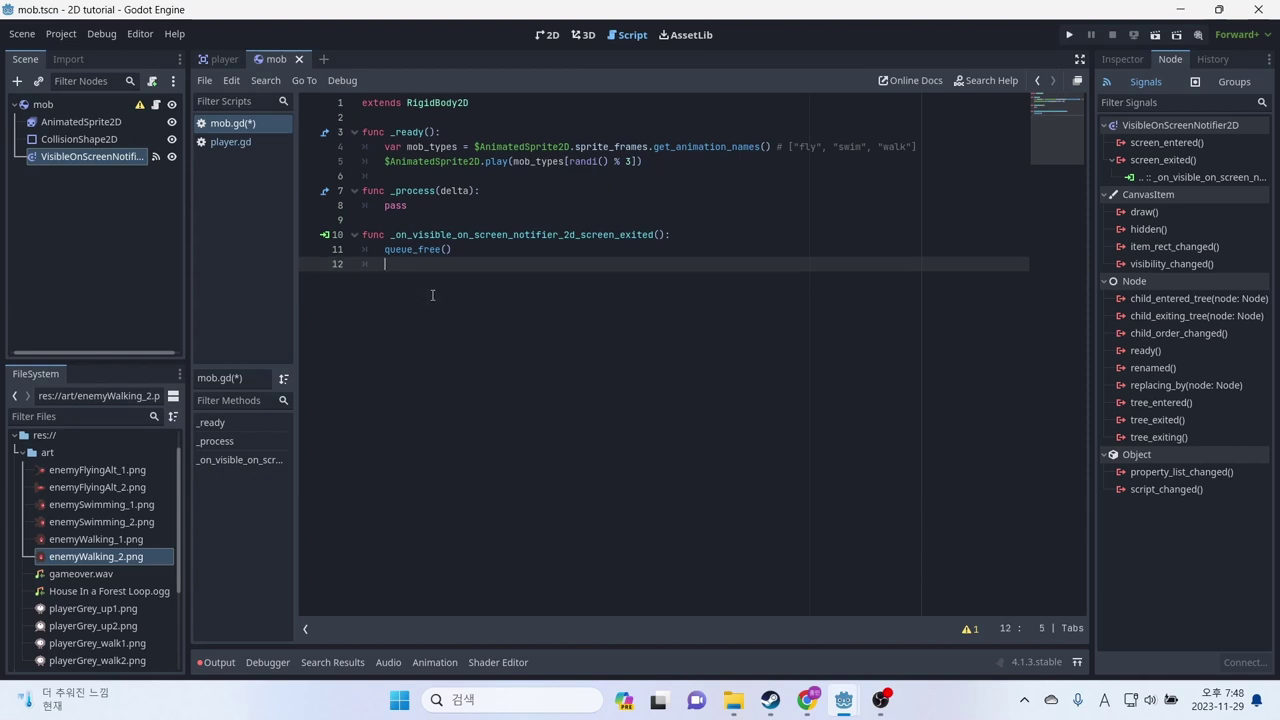
click(465, 205)
click(483, 218)
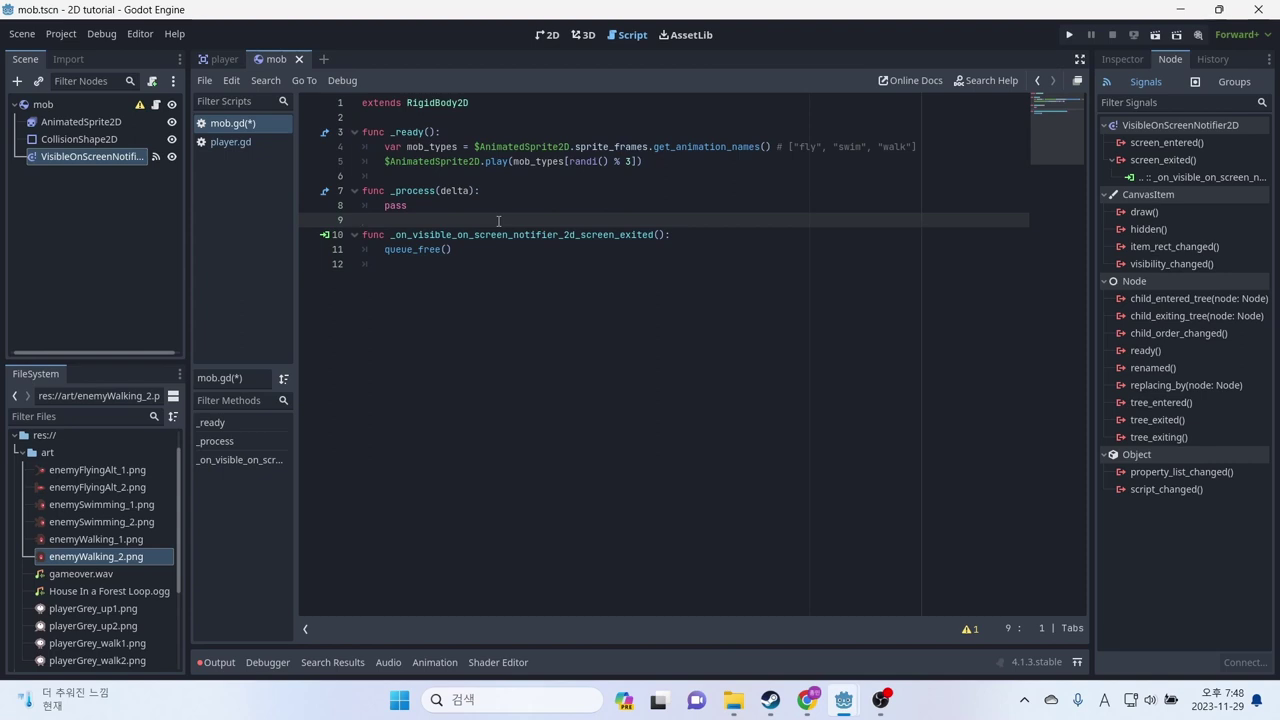
key(ctrl+s)
click(602, 205)
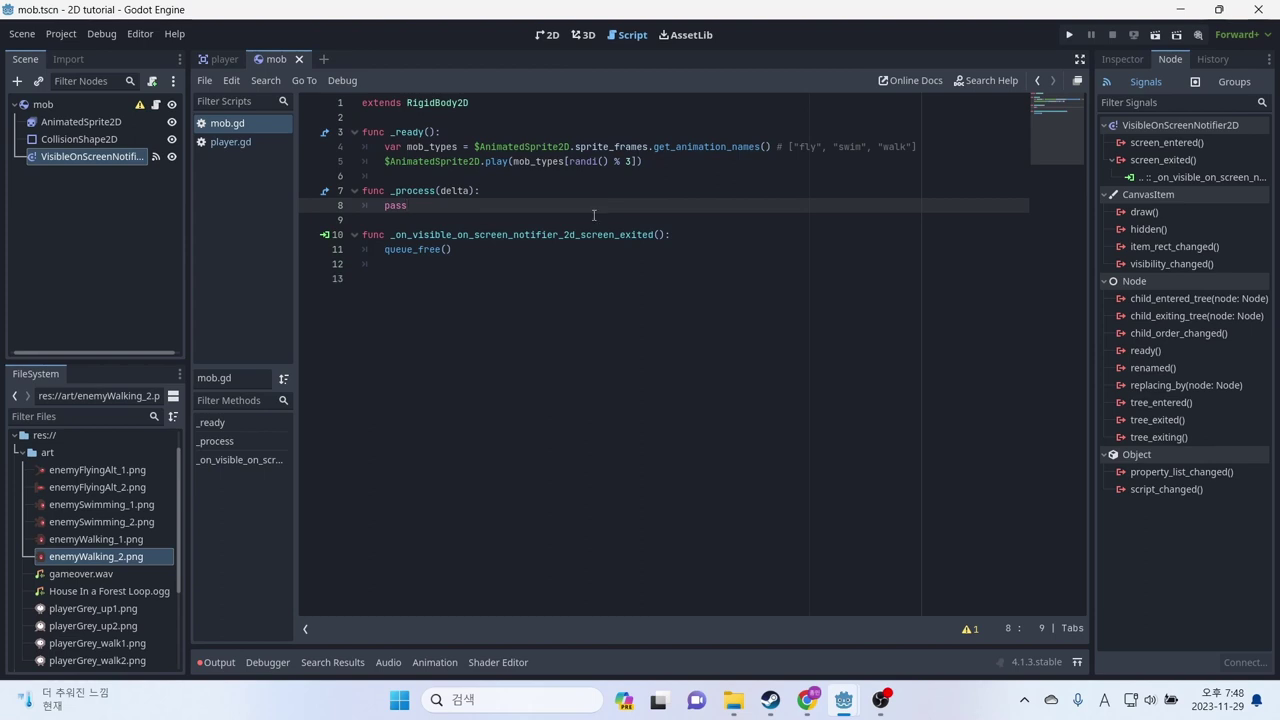
click(323, 59)
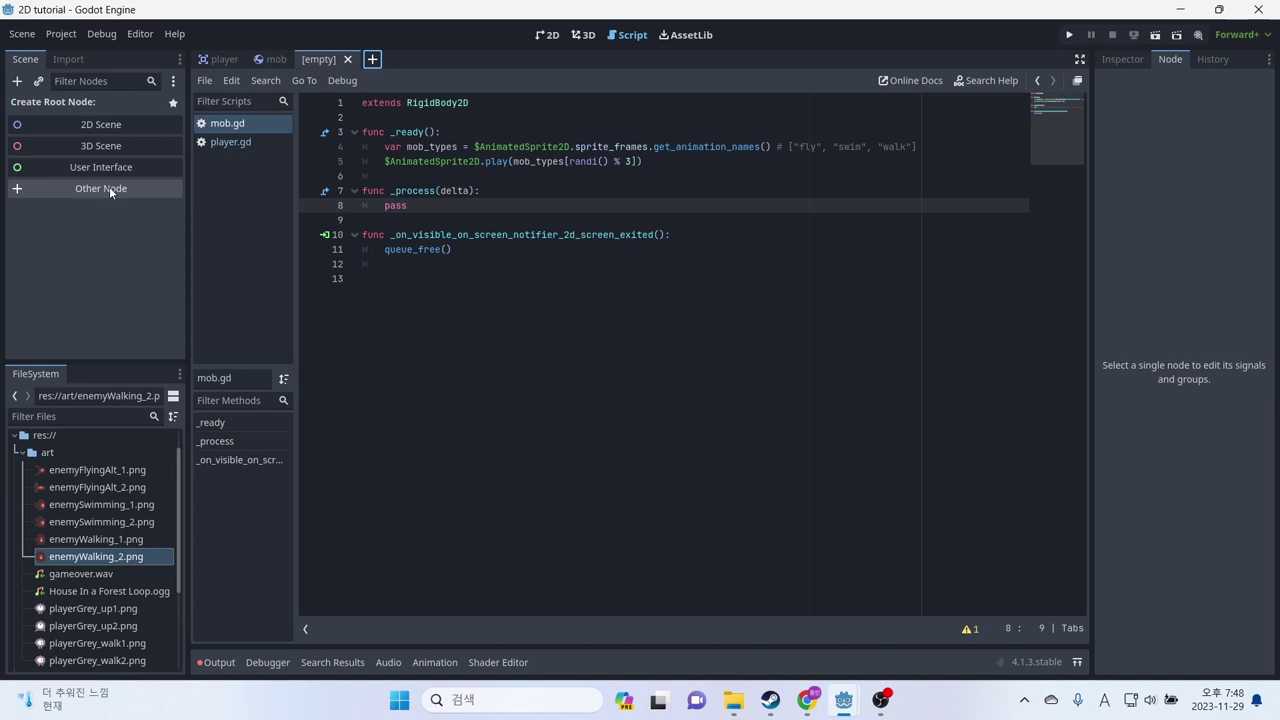
Switch to the Player scene, select the Player node and run the game
click(220, 59)
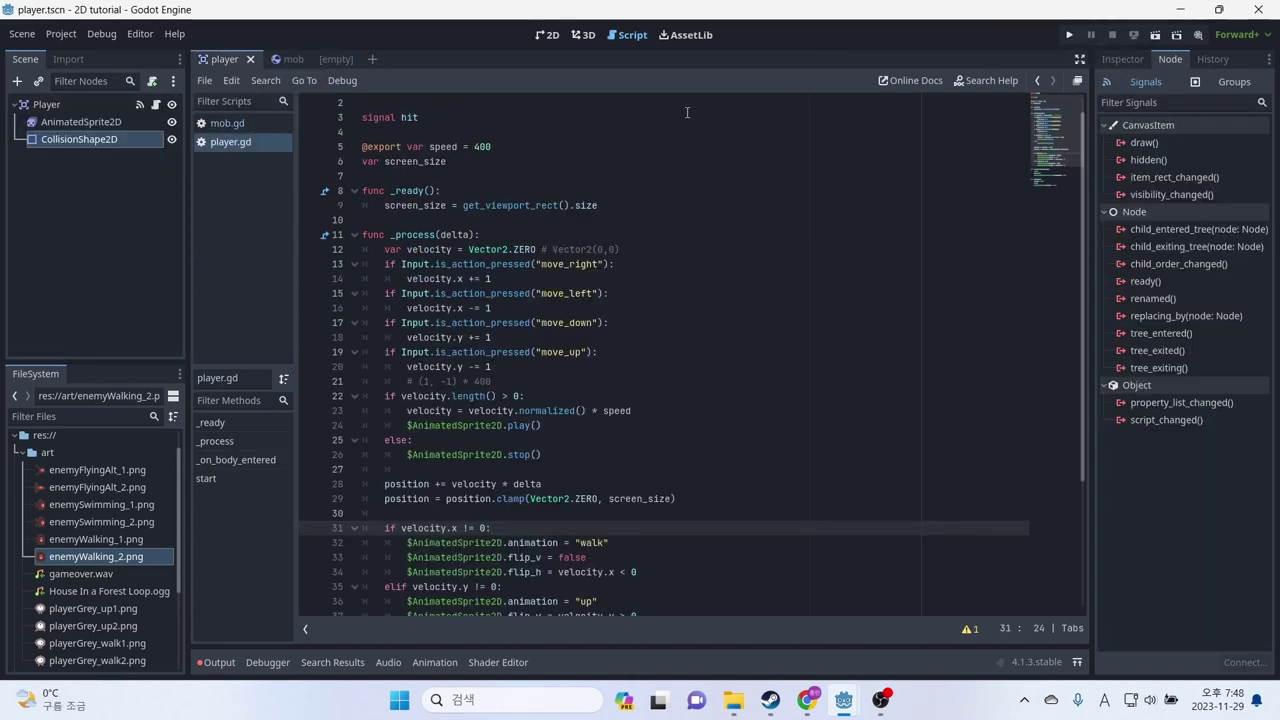
click(43, 106)
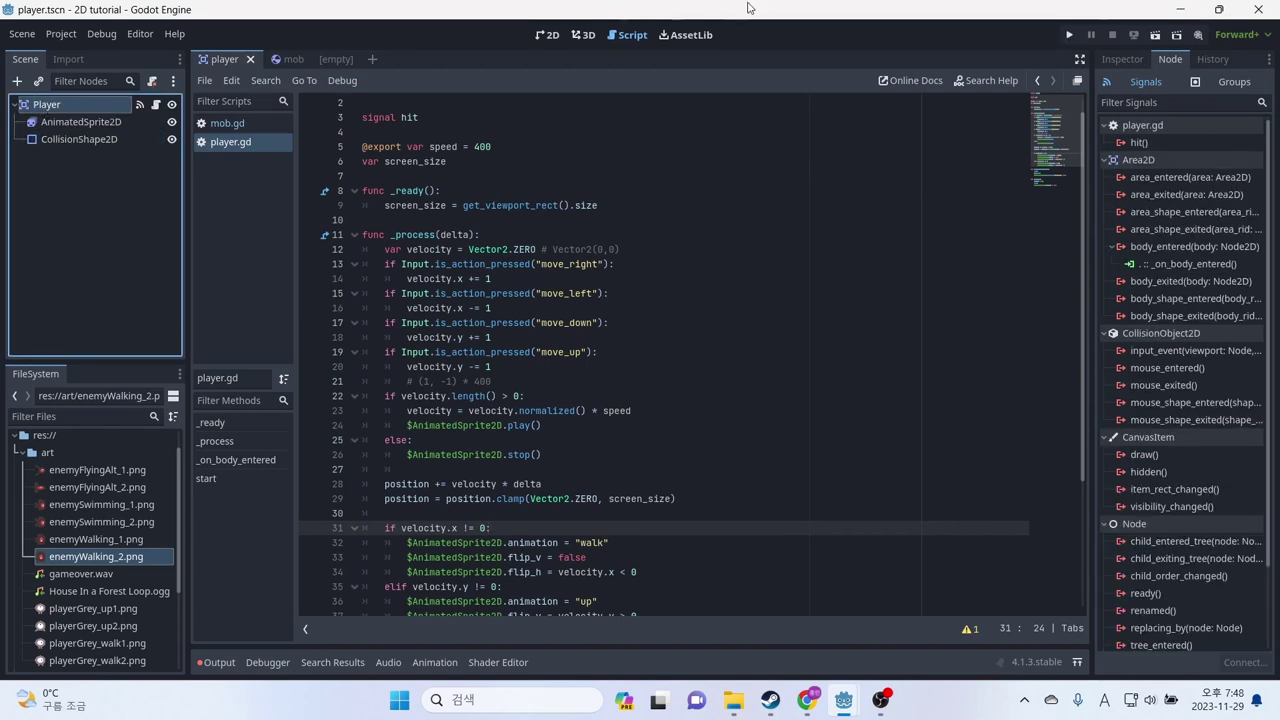
click(1066, 35)
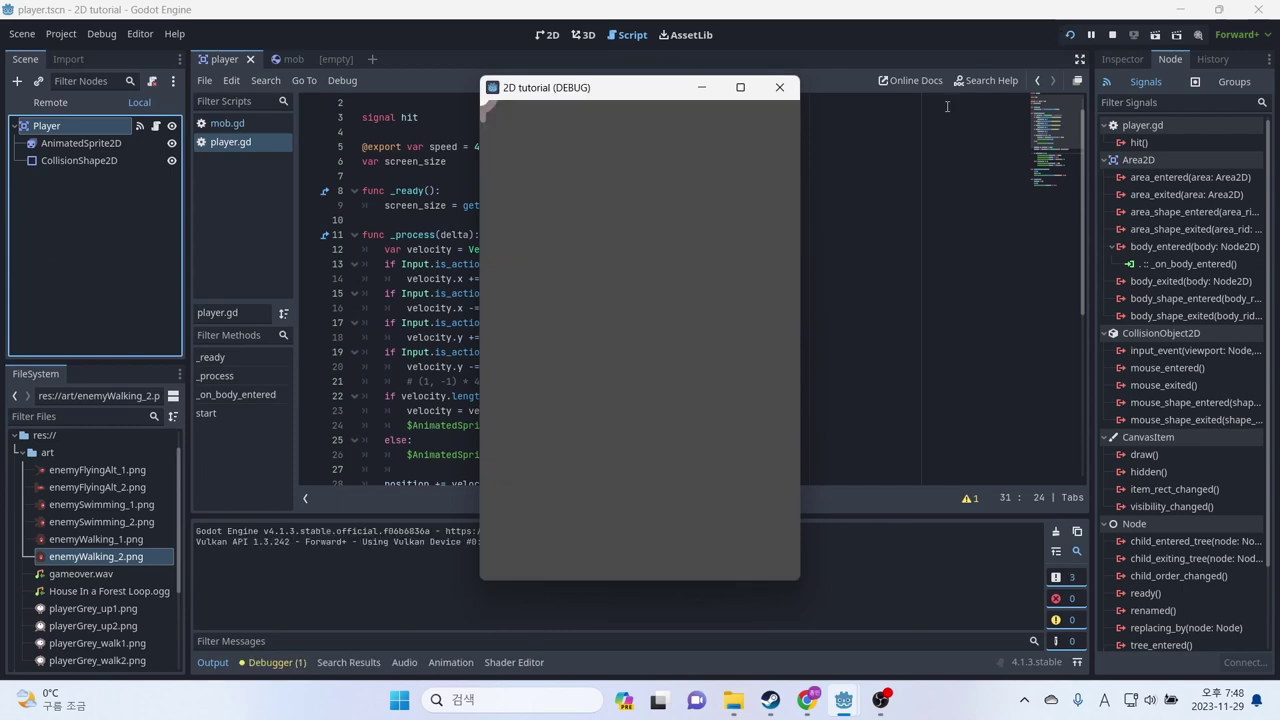
Move the player with the arrow keys, close the test game, and return to the empty scene
key(Right)
key(Down)
key(Up)
key(Left)
key(Right)
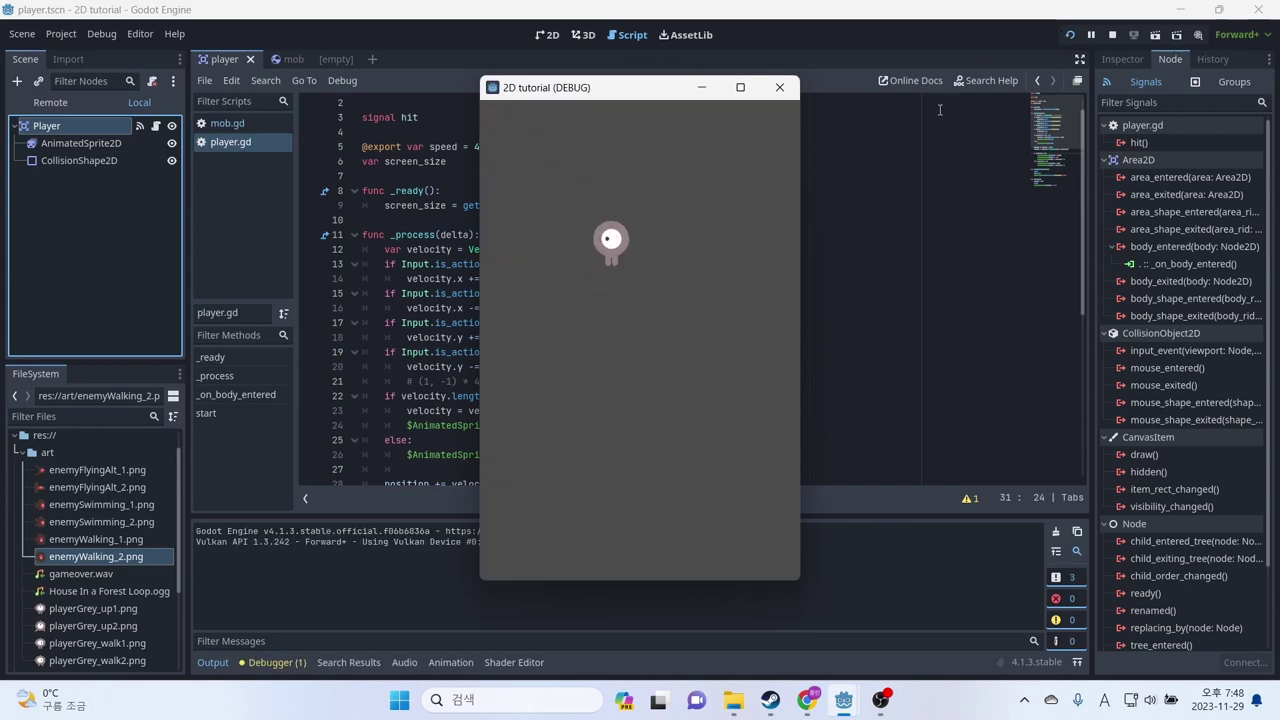
key(Down)
key(Left)
key(Right)
key(Down)
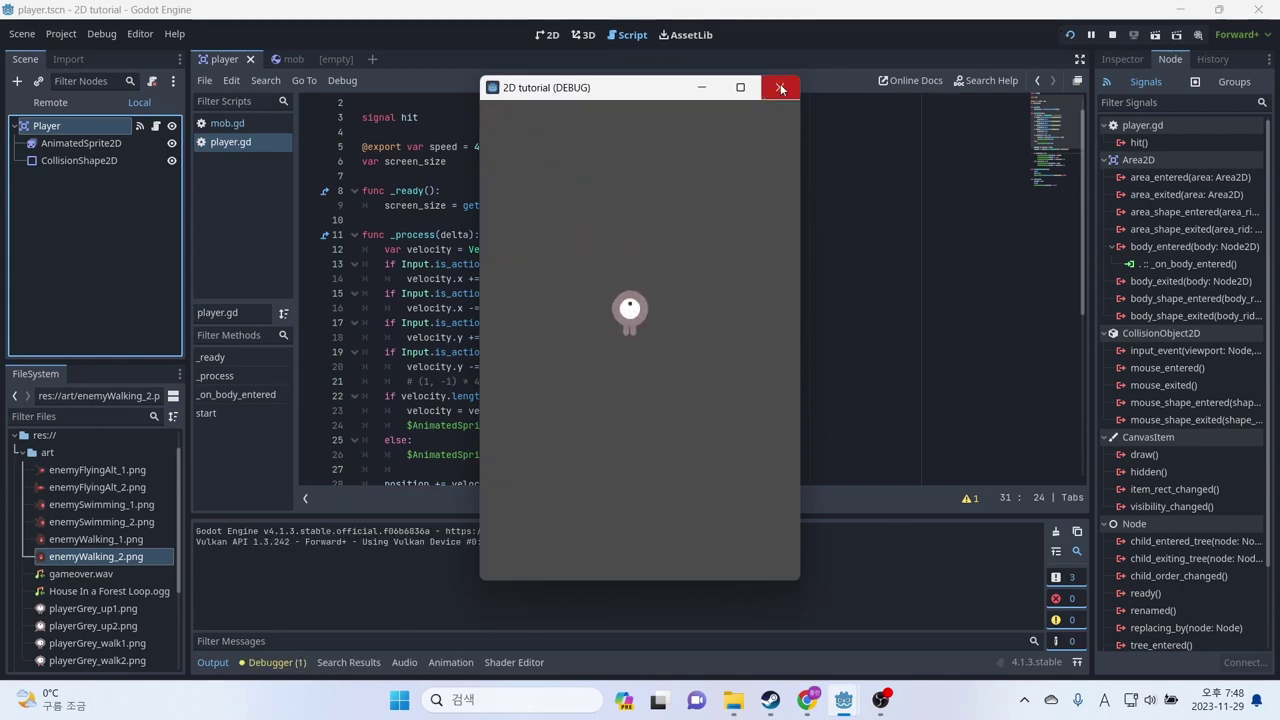
click(781, 88)
click(338, 59)
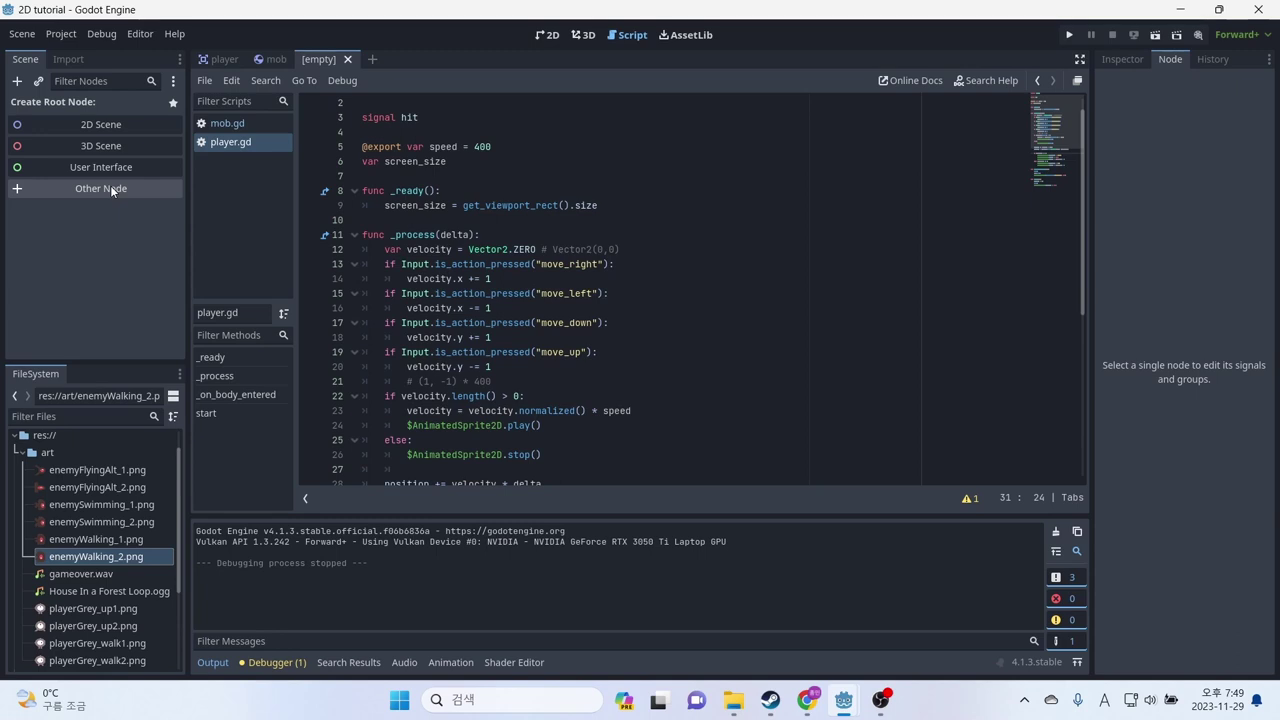
Create a Node2D root for the scene and rename it Main
click(126, 121)
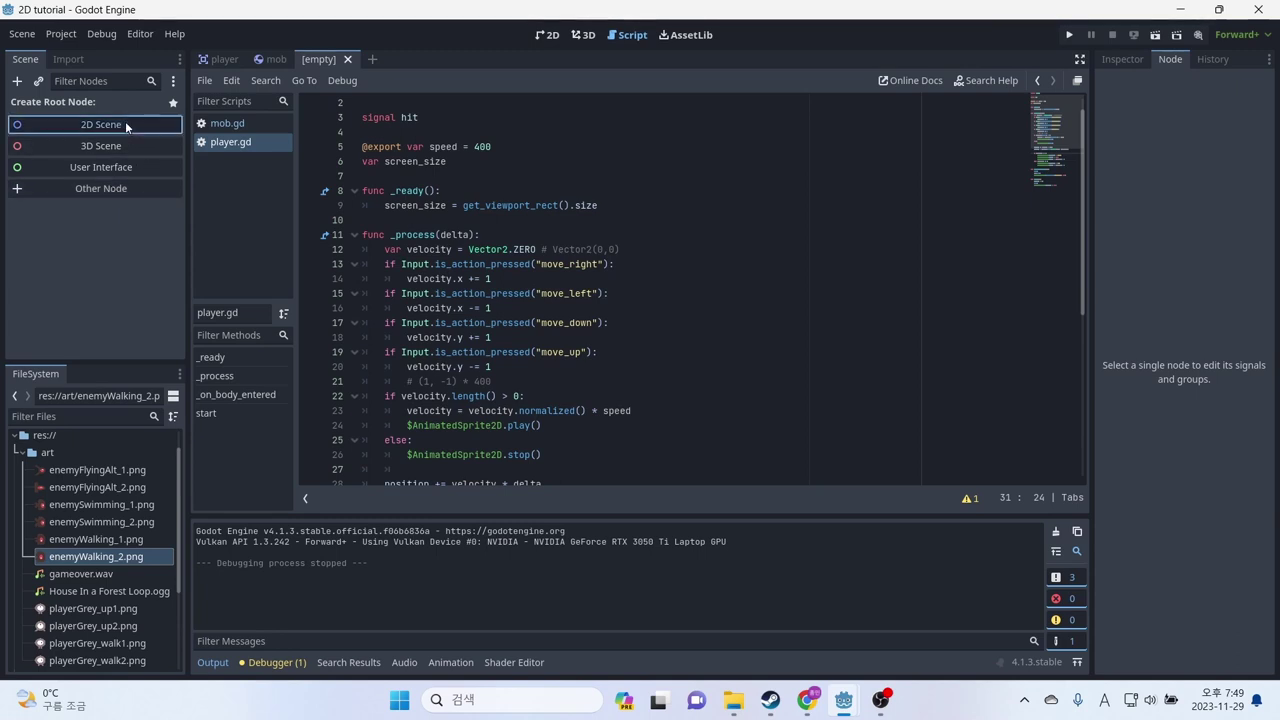
double_click(121, 108)
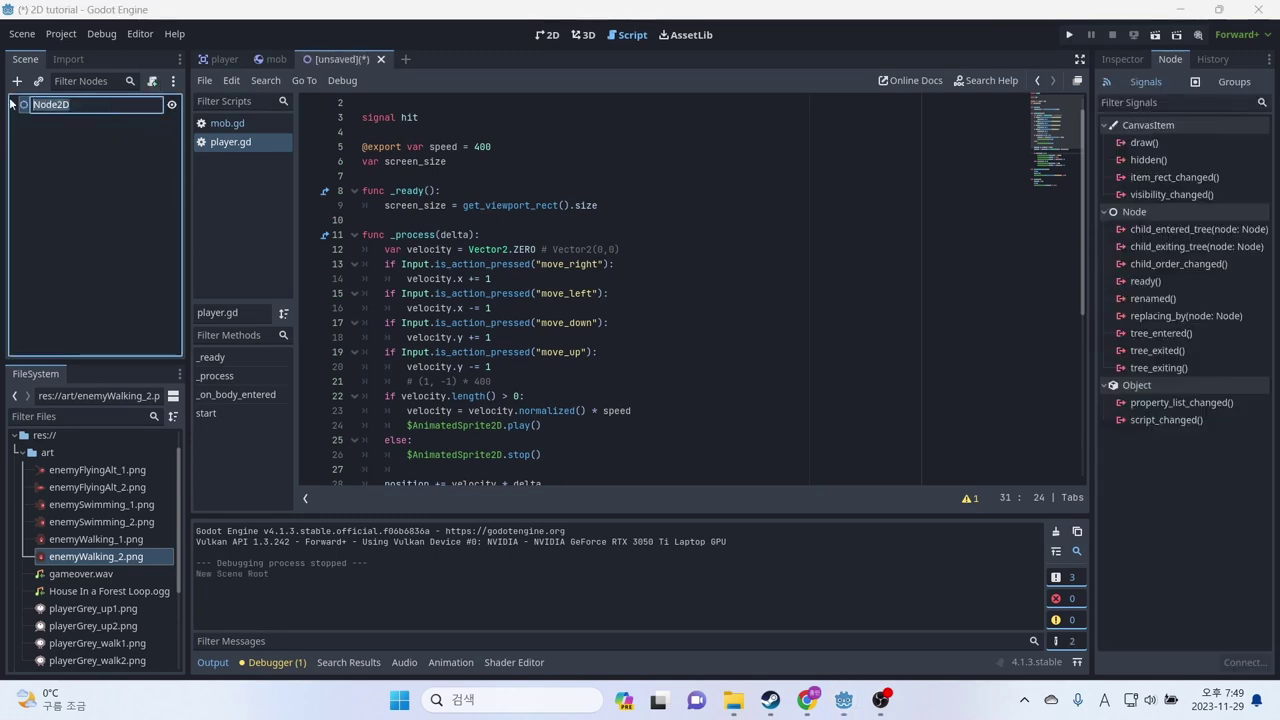
key(Return)
text(Main)
key(Return)
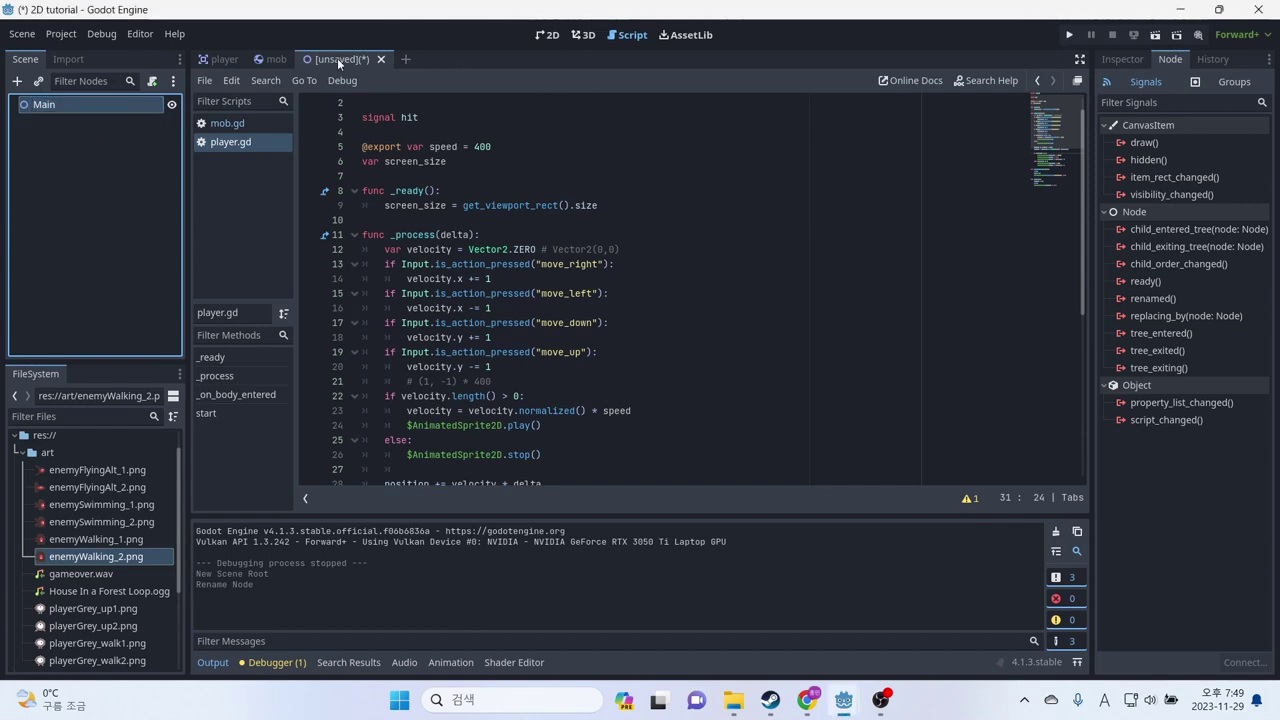
Switch to the 2D view and save the scene as main.tscn
click(545, 34)
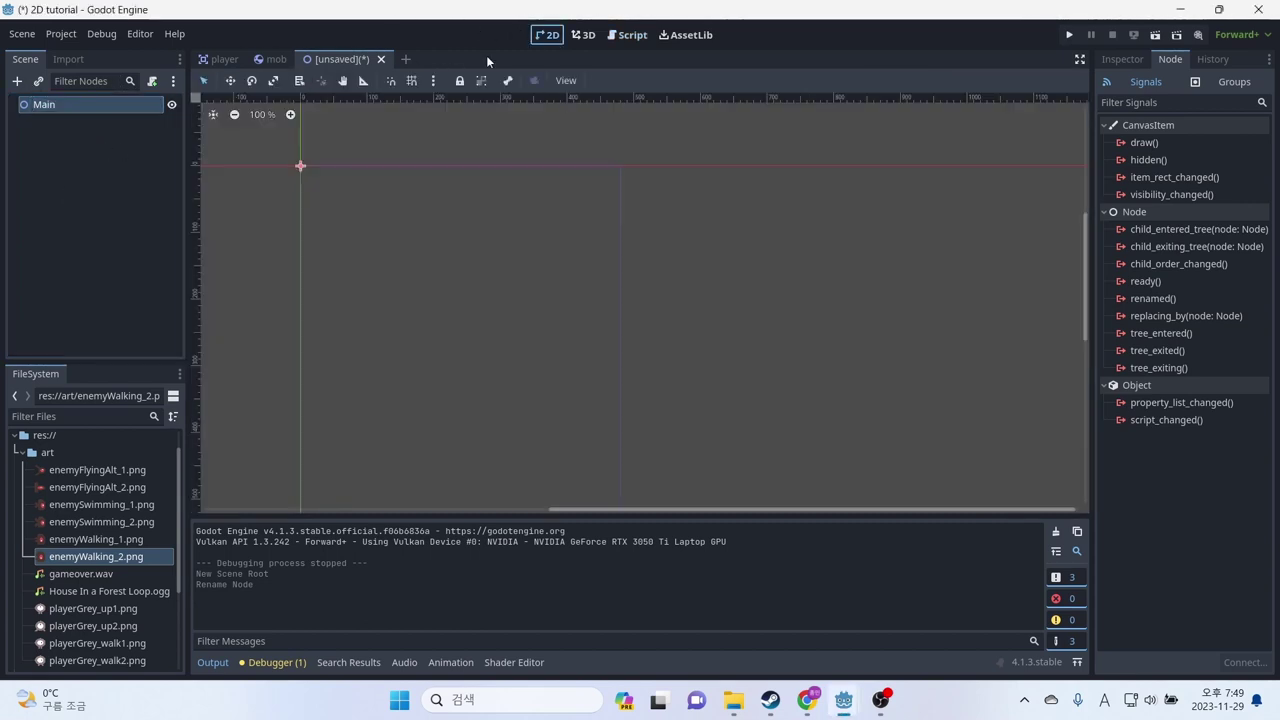
click(55, 152)
click(57, 105)
key(ctrl+s)
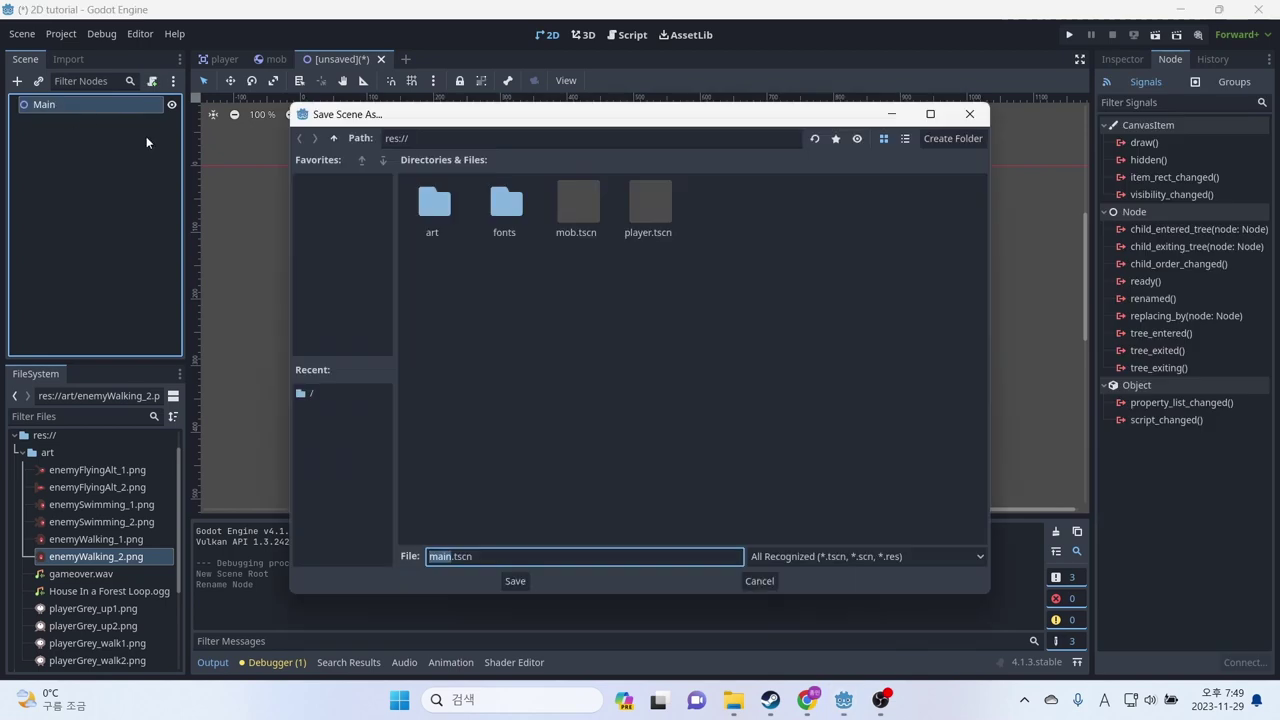
click(513, 581)
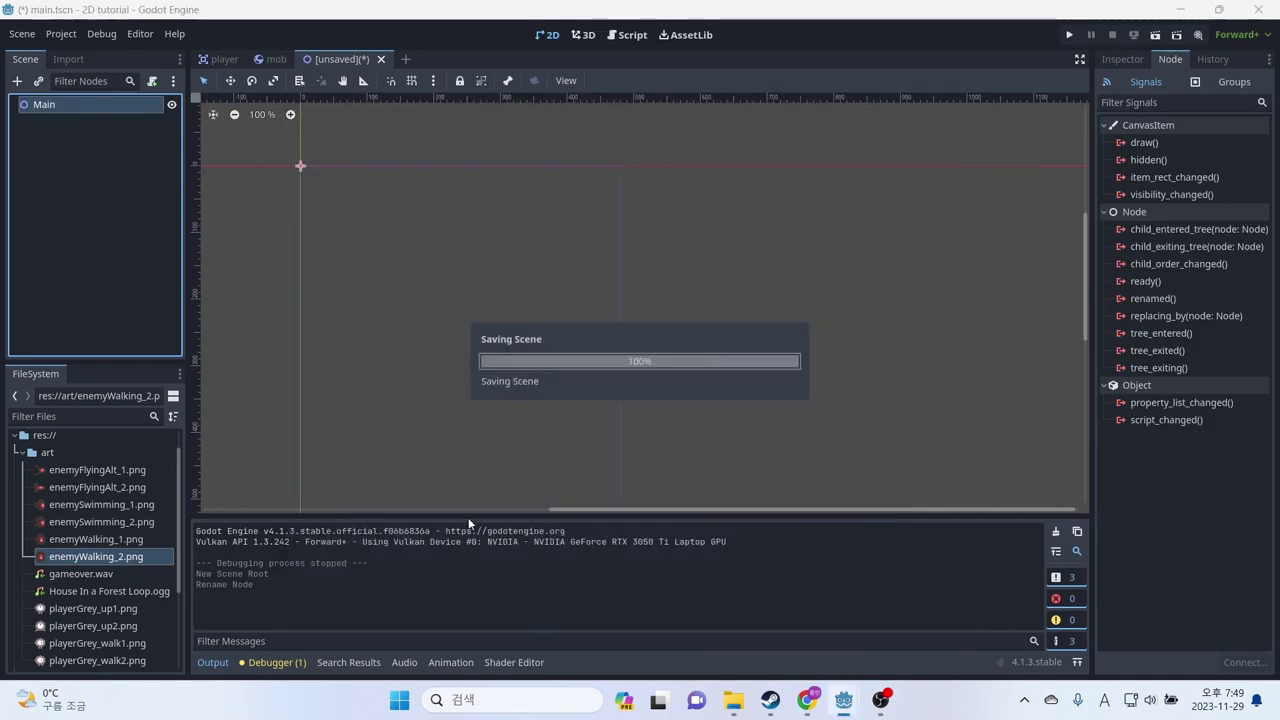
Add a Timer child under Main and name it MobTimer
click(17, 82)
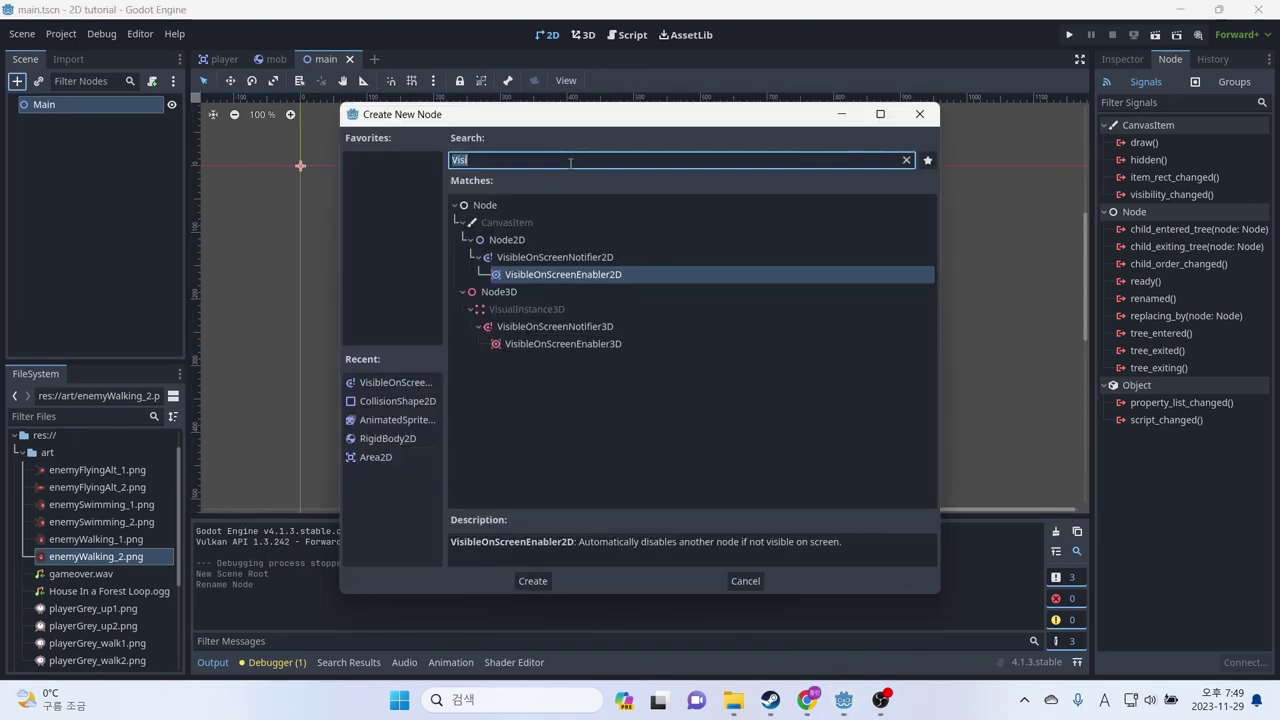
click(570, 160)
key(BackSpace)
key(BackSpace)
key(BackSpace)
key(BackSpace)
text(Timer)
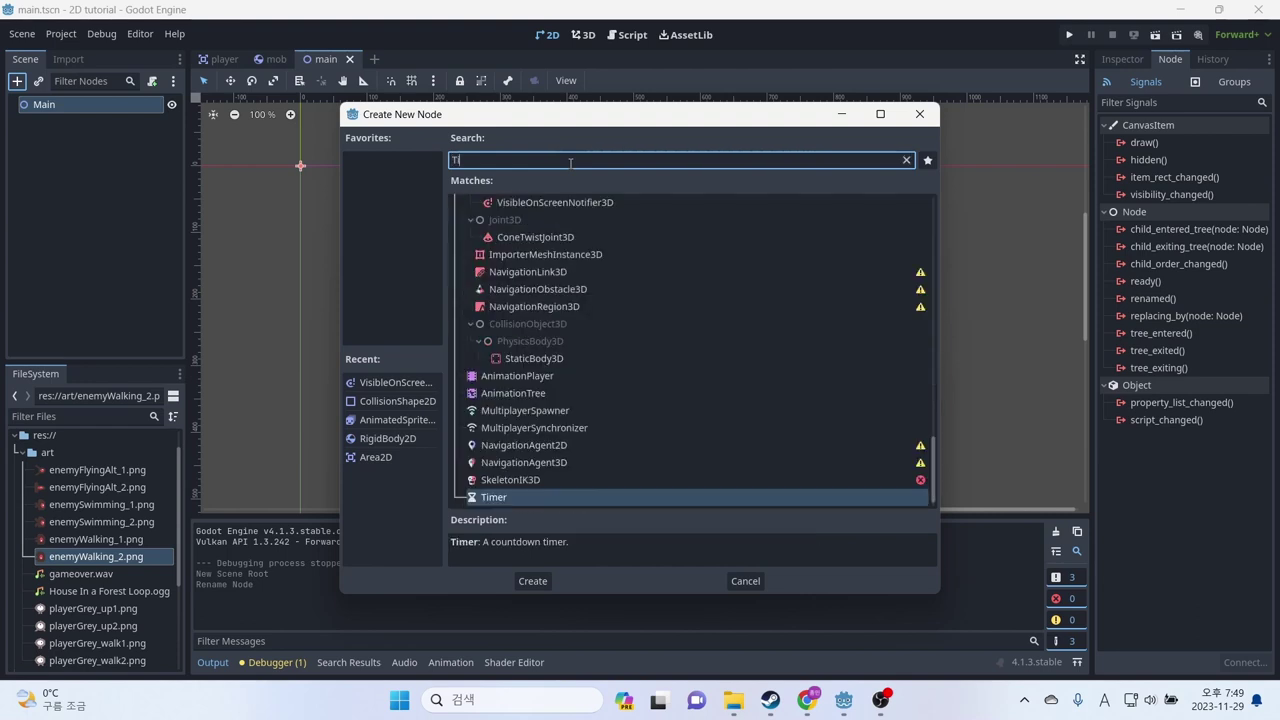
click(550, 579)
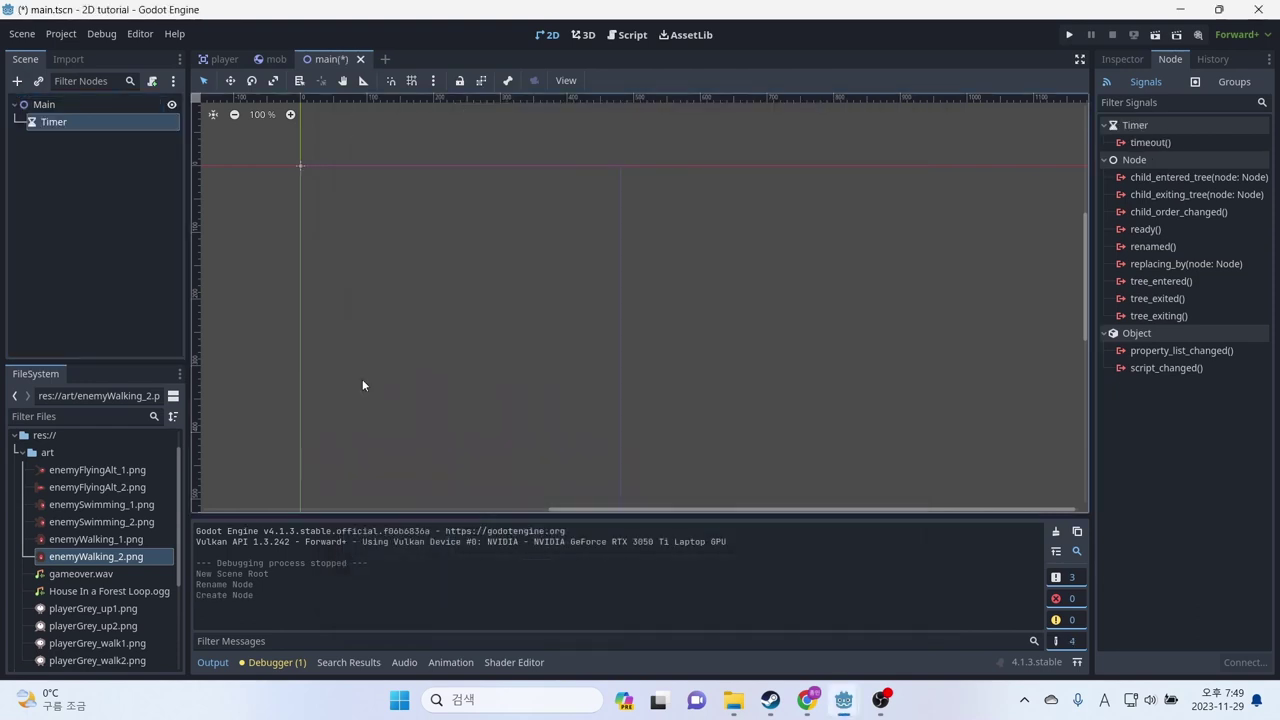
double_click(108, 118)
click(110, 120)
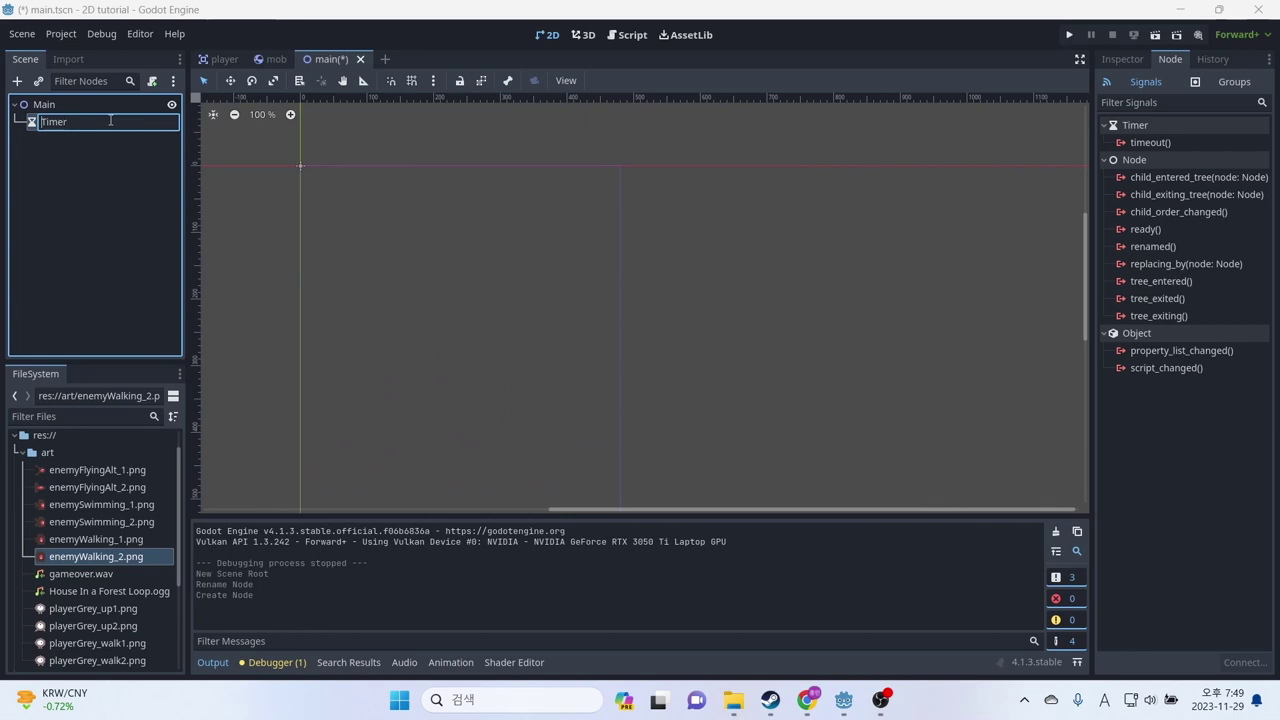
text(Mob)
key(Return)
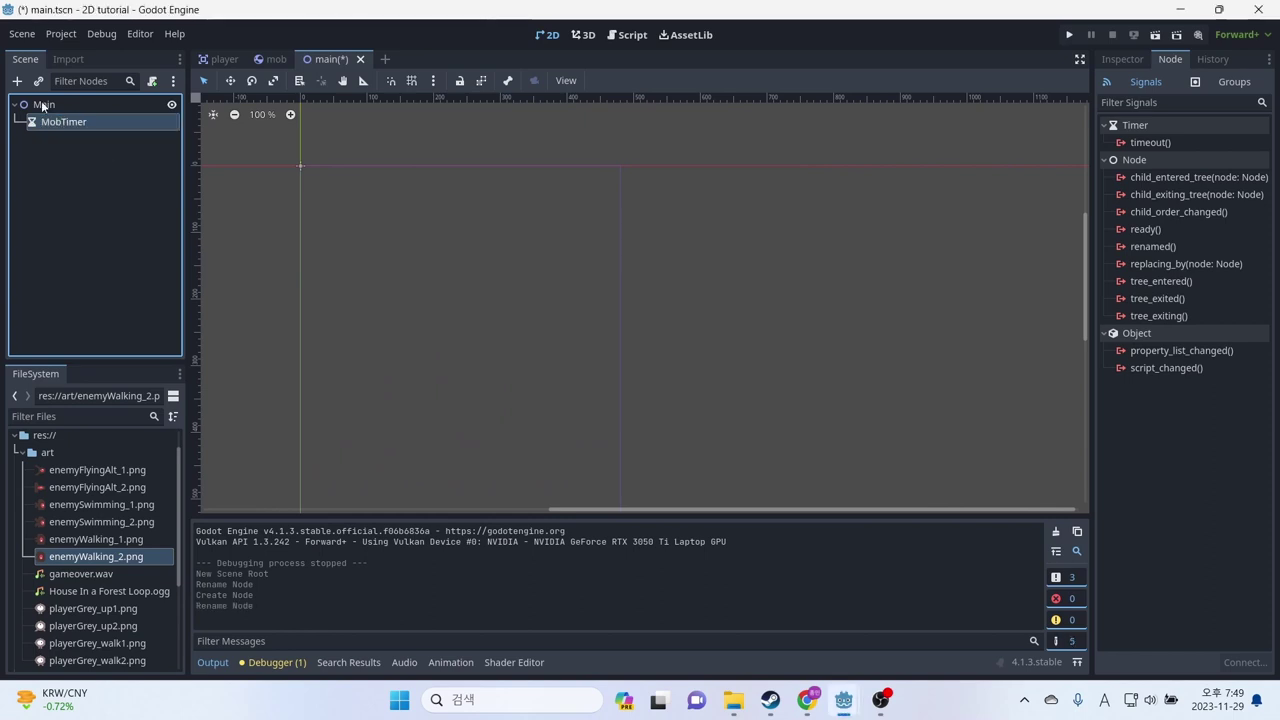
Add a second Timer under Main named ScoreTimer
click(44, 104)
click(16, 81)
click(545, 160)
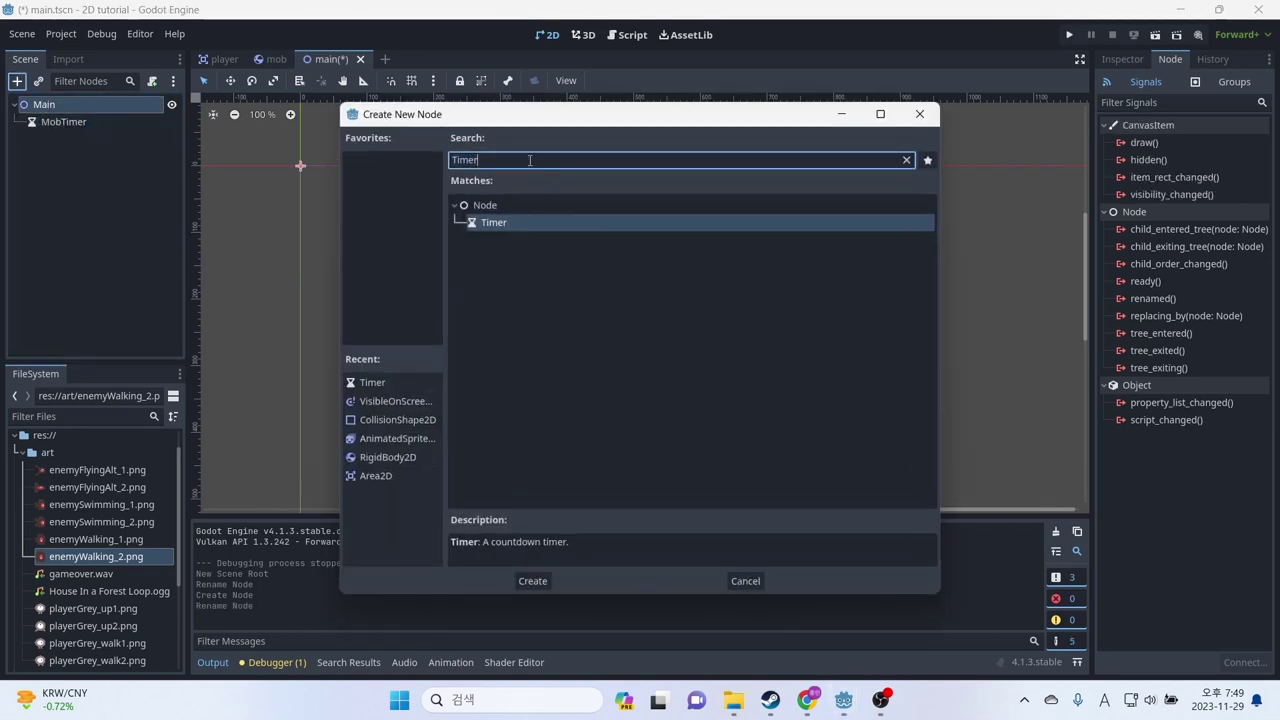
click(530, 581)
click(68, 139)
click(68, 139)
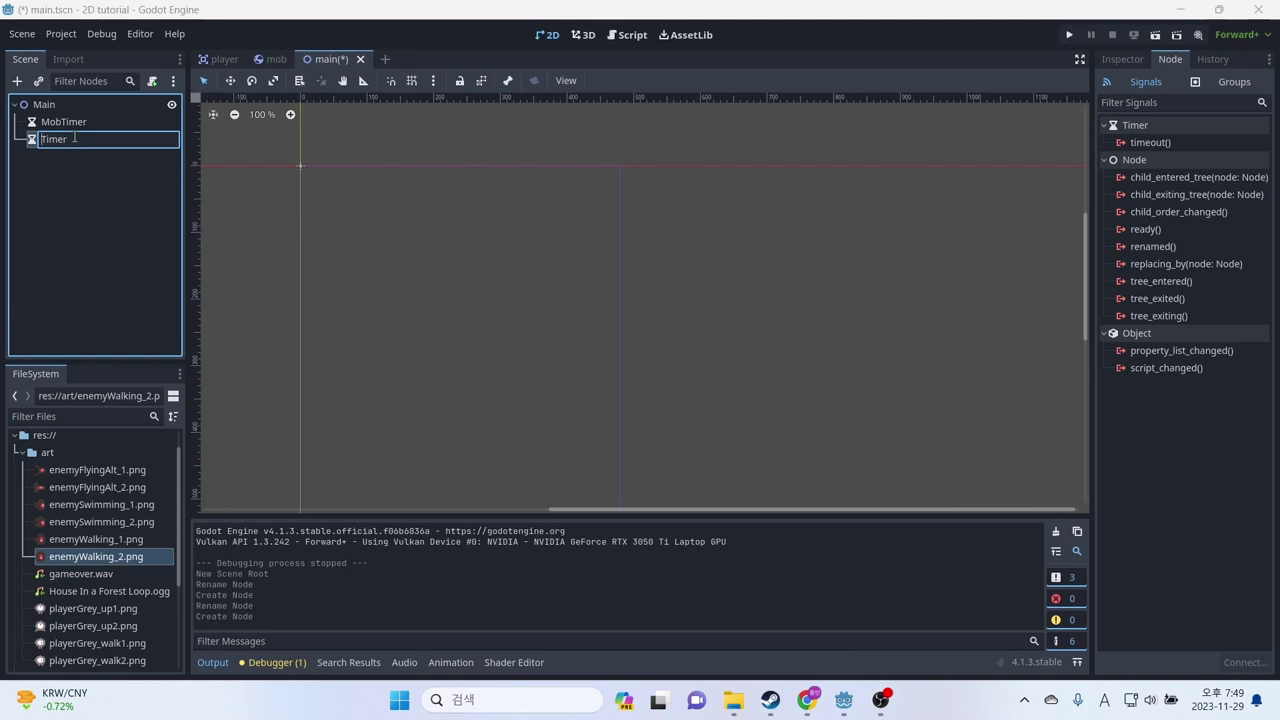
text(Score)
key(Return)
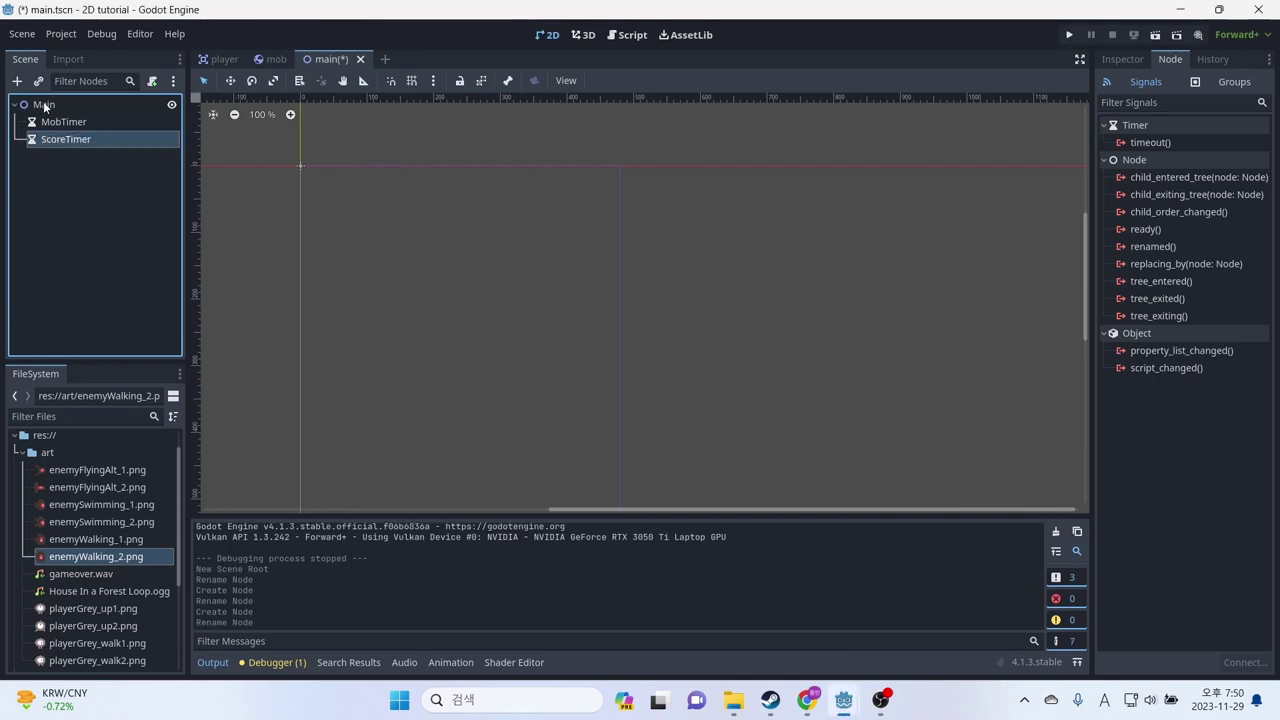
Add a third Timer under Main named StartTimer
click(44, 106)
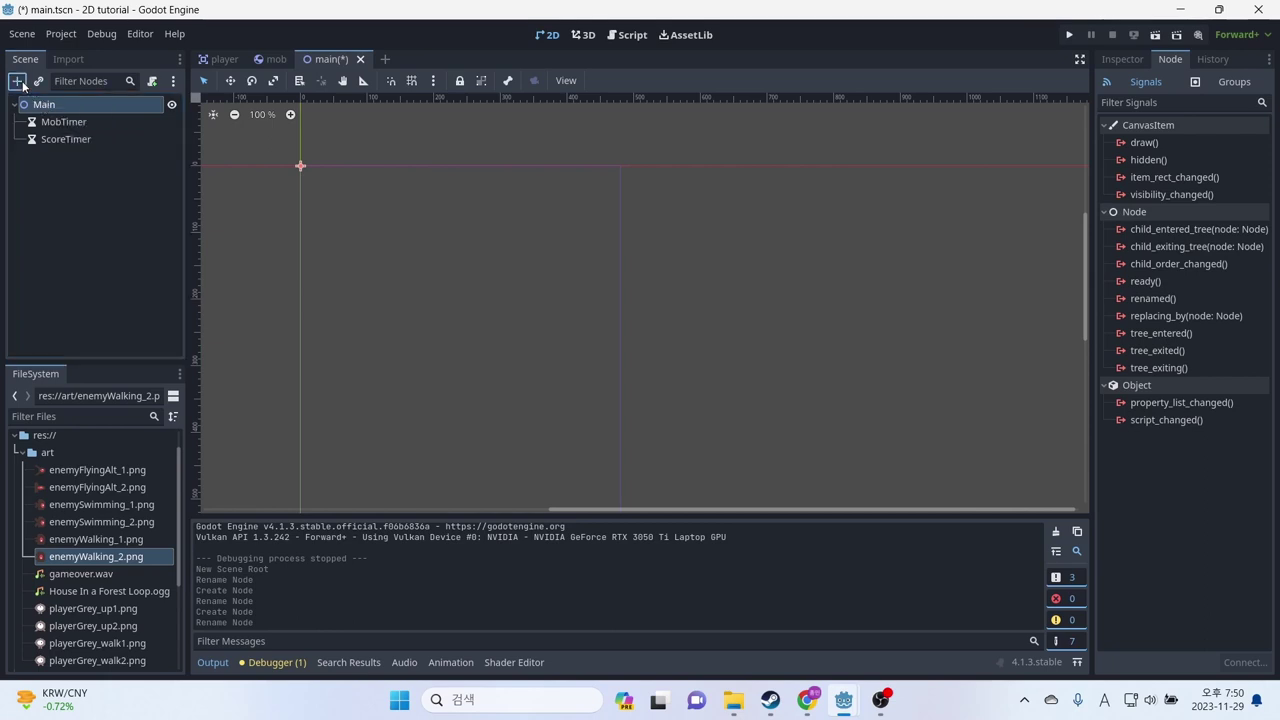
click(16, 81)
click(532, 580)
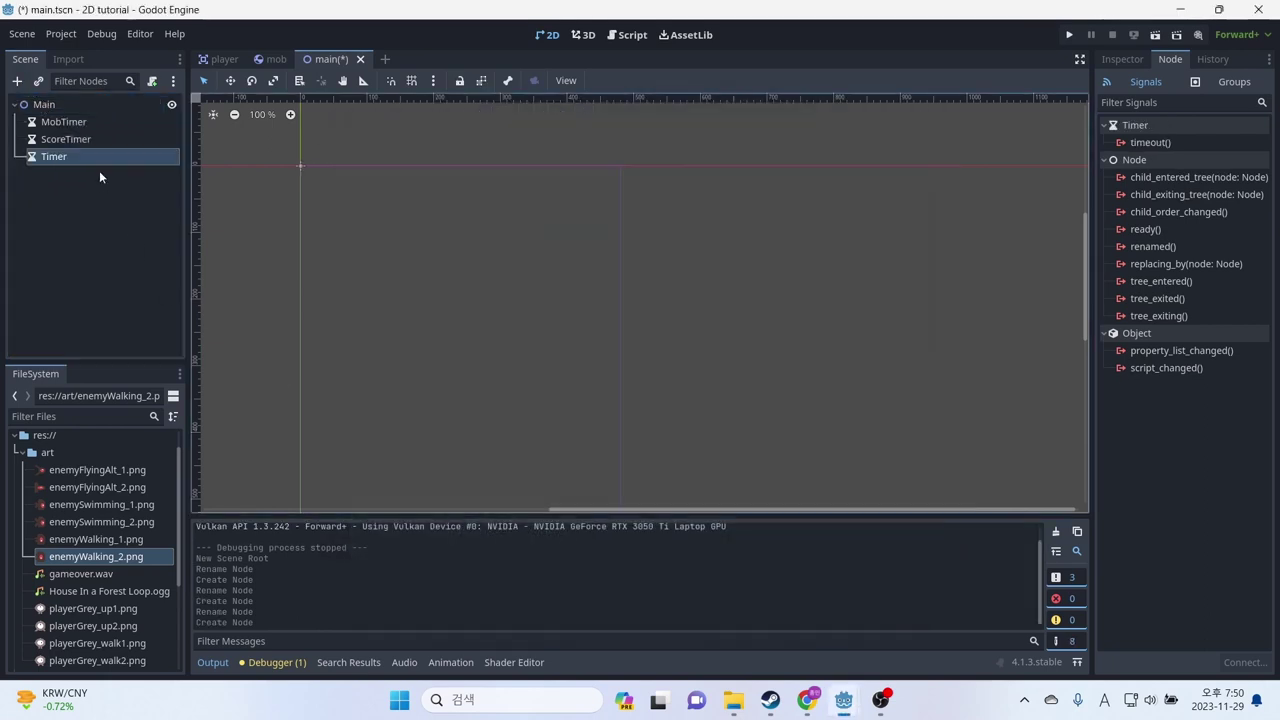
double_click(96, 152)
click(97, 153)
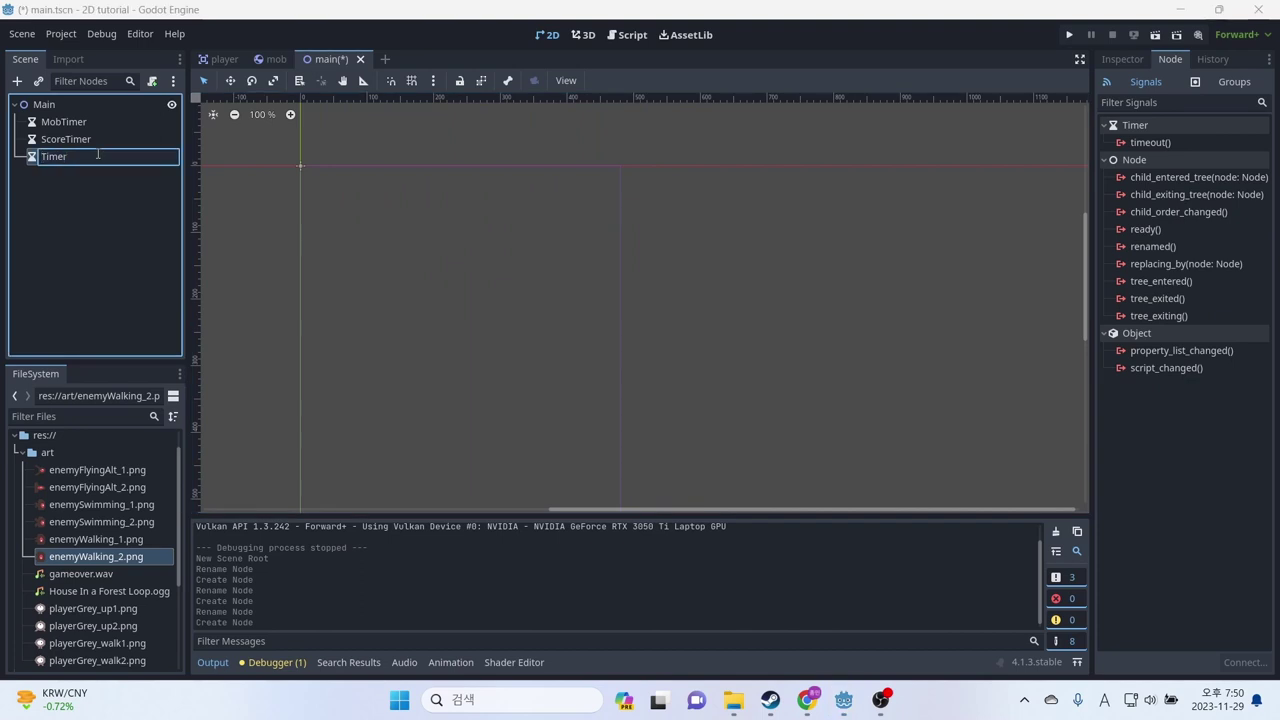
text(Start)
key(Return)
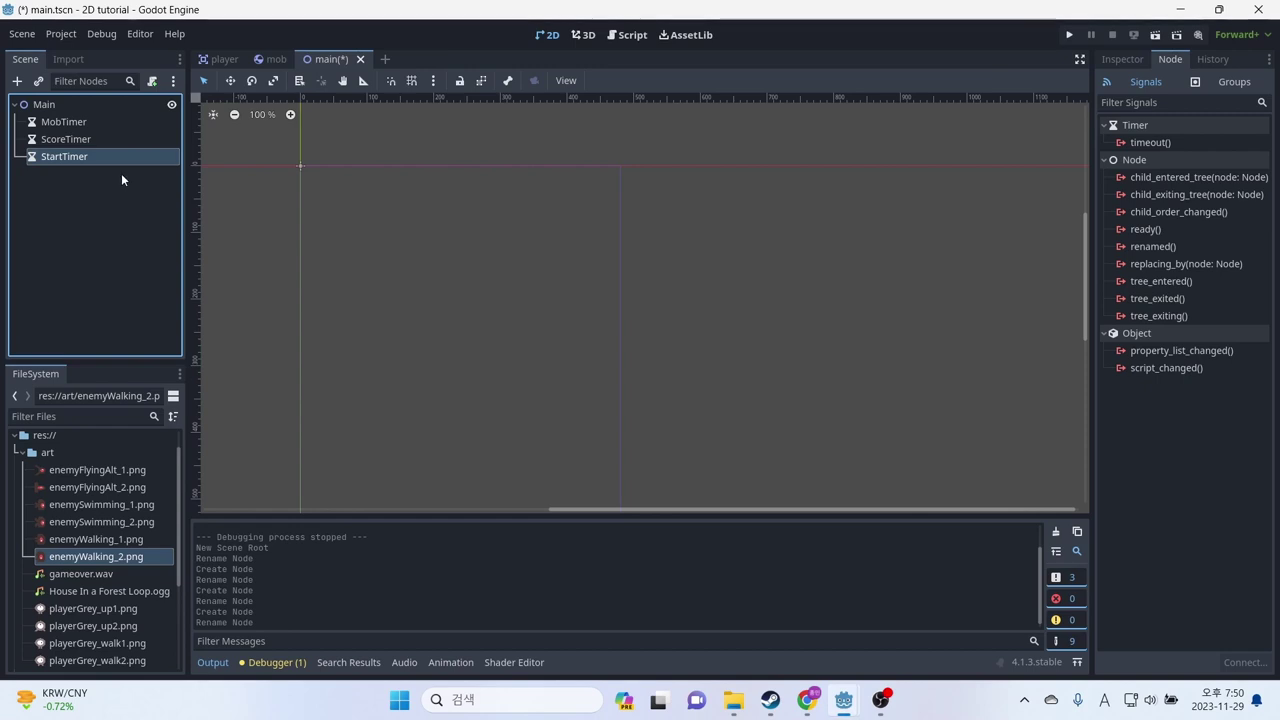
click(99, 124)
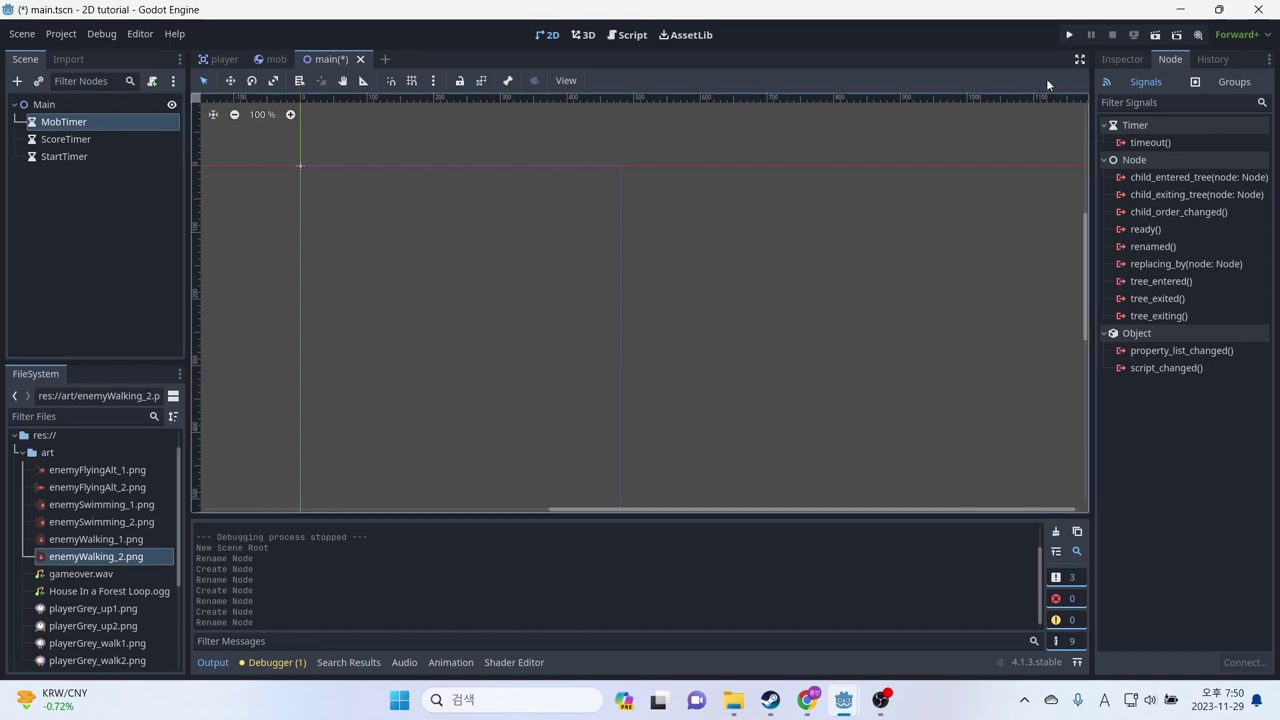
Set MobTimer's wait time to 0.5 seconds and check ScoreTimer's wait time
click(1112, 60)
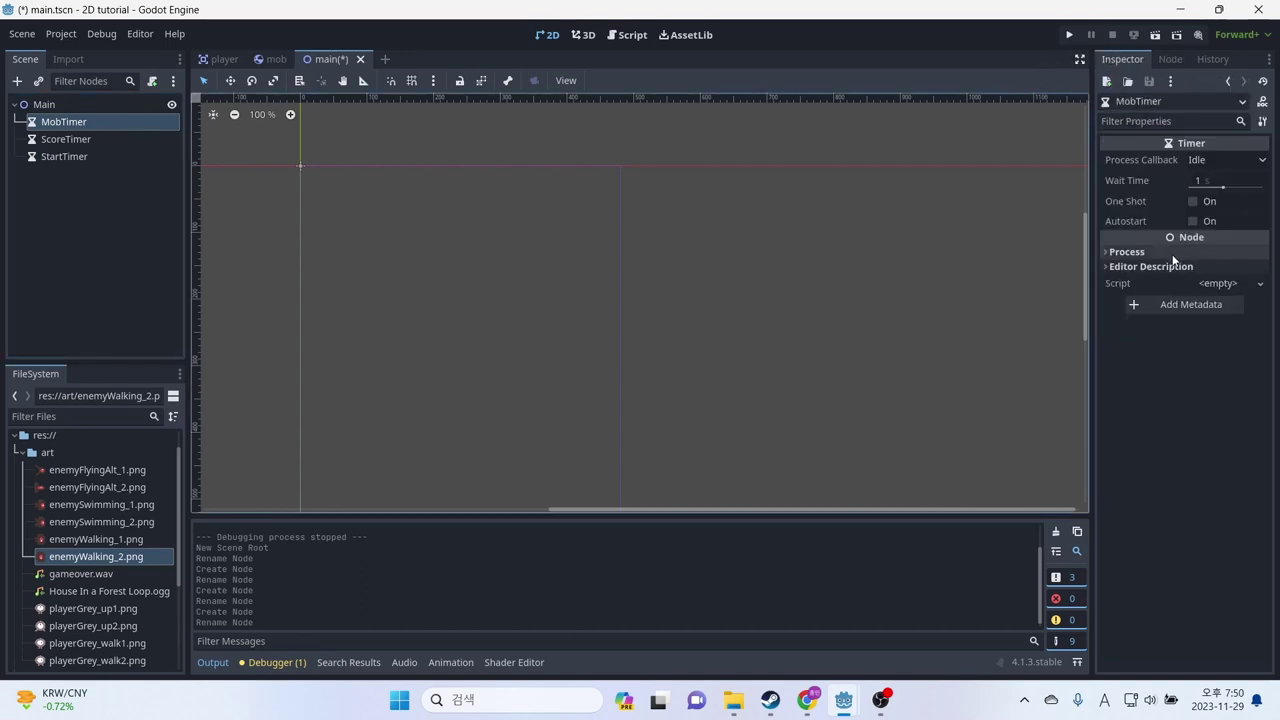
click(1225, 182)
text(0)
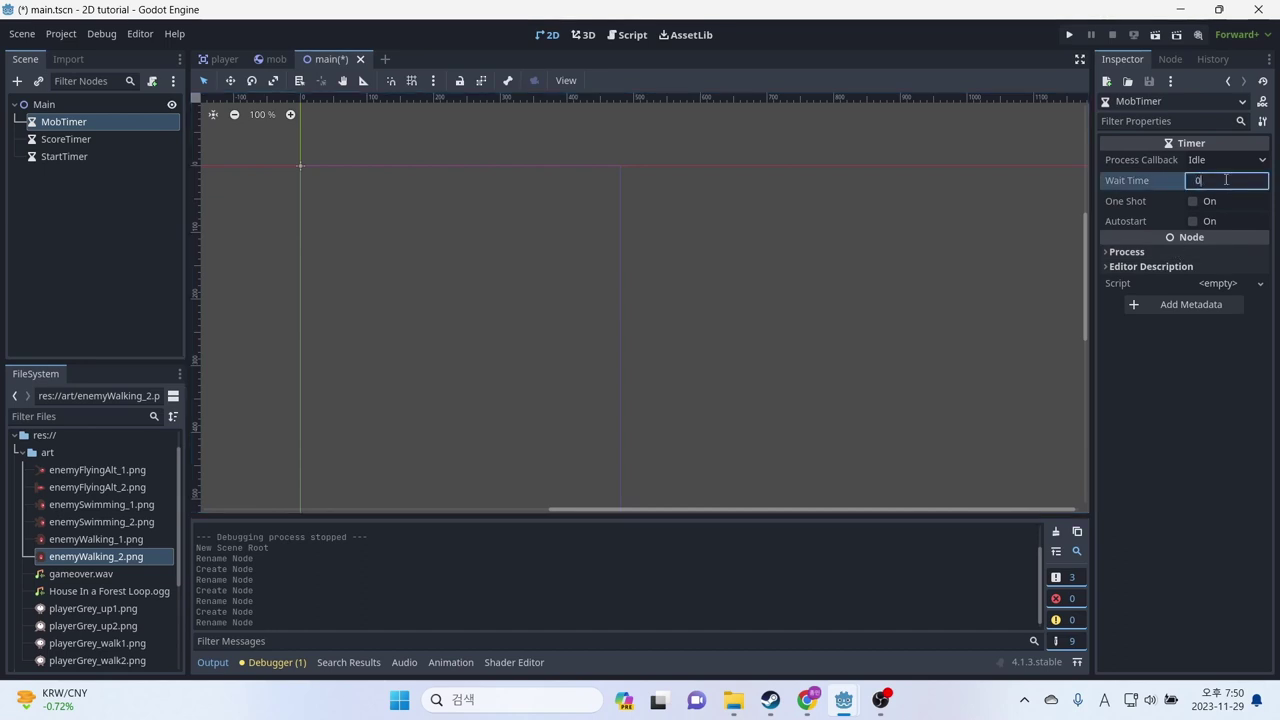
text(.5)
key(Return)
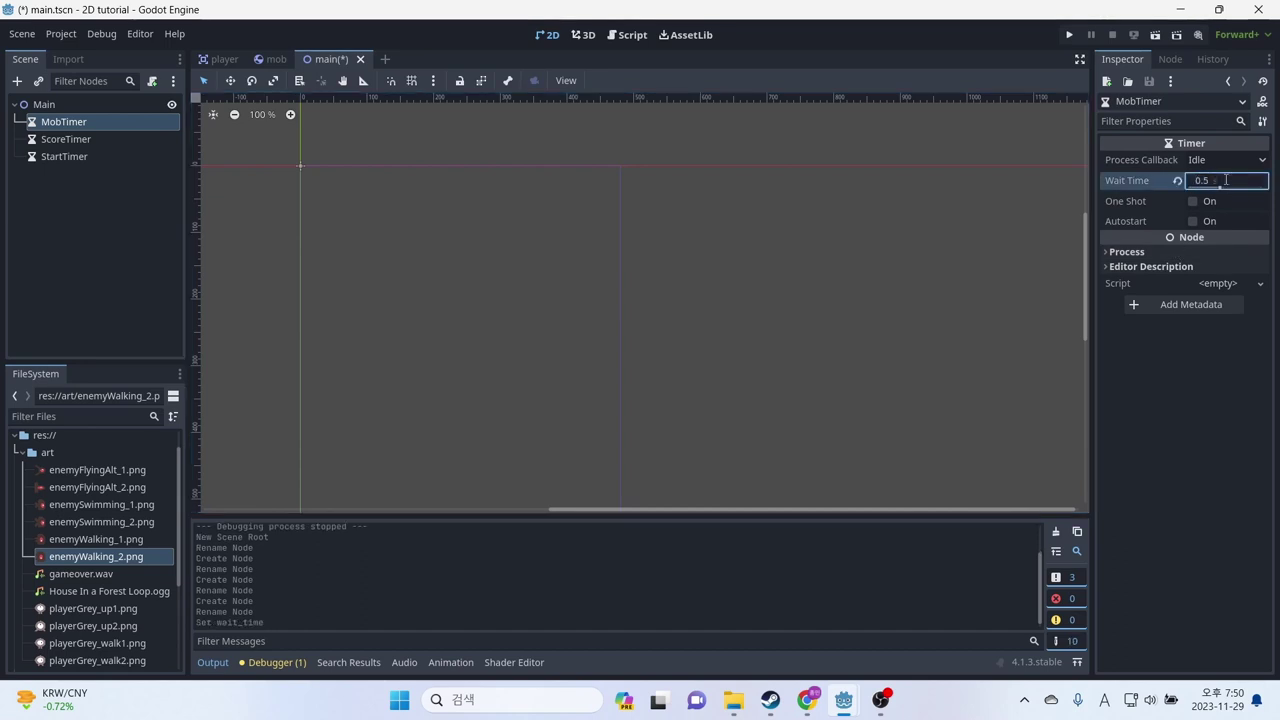
click(72, 142)
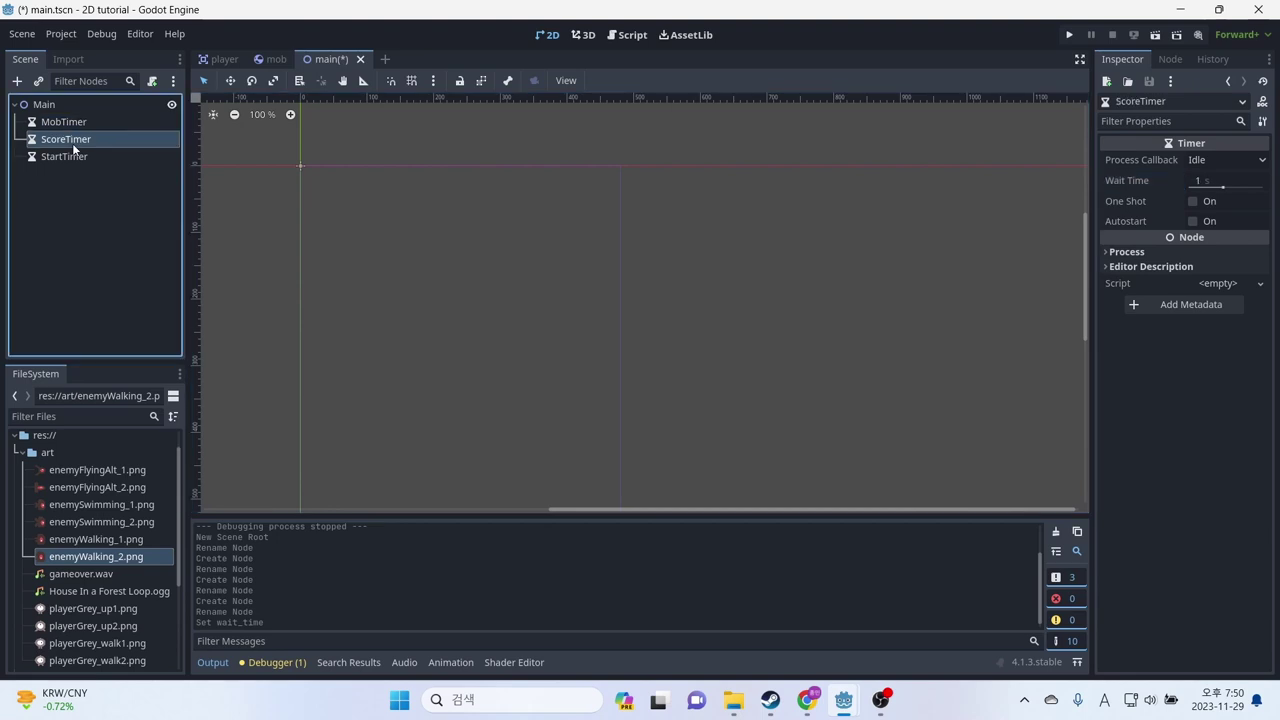
click(1248, 177)
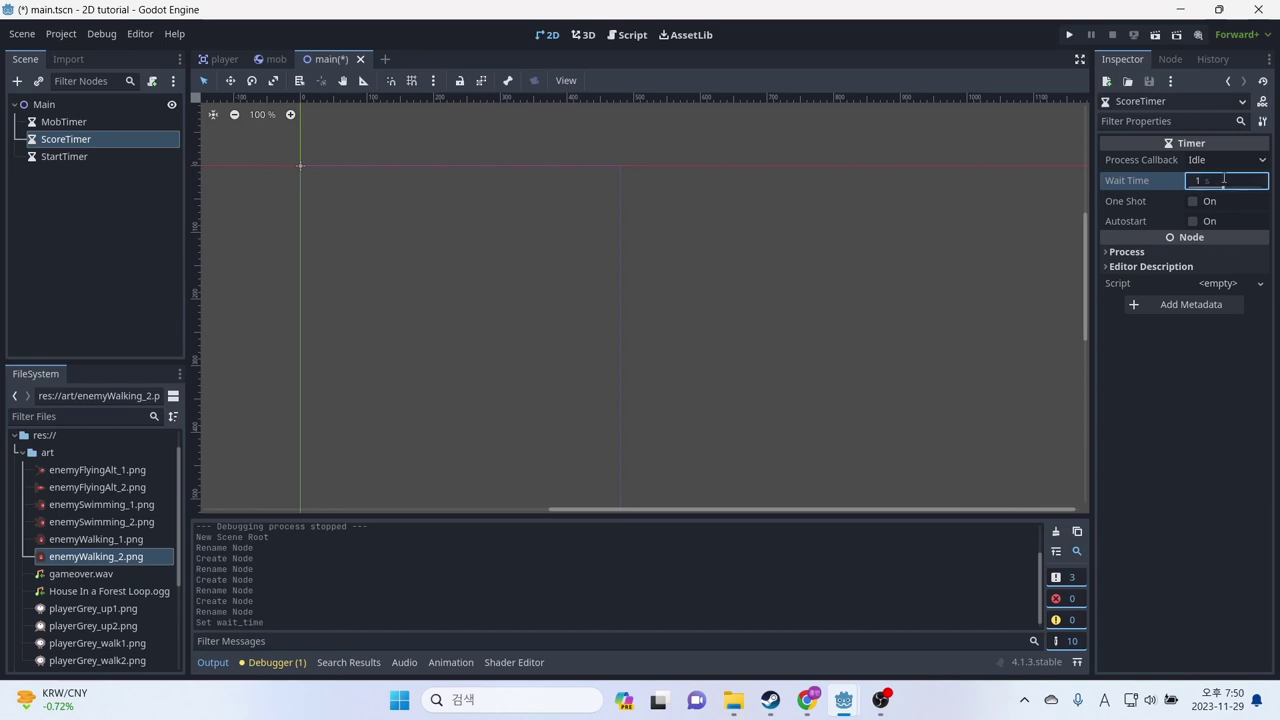
Give StartTimer a 2-second wait time with One Shot enabled, keeping the Idle callback
click(90, 162)
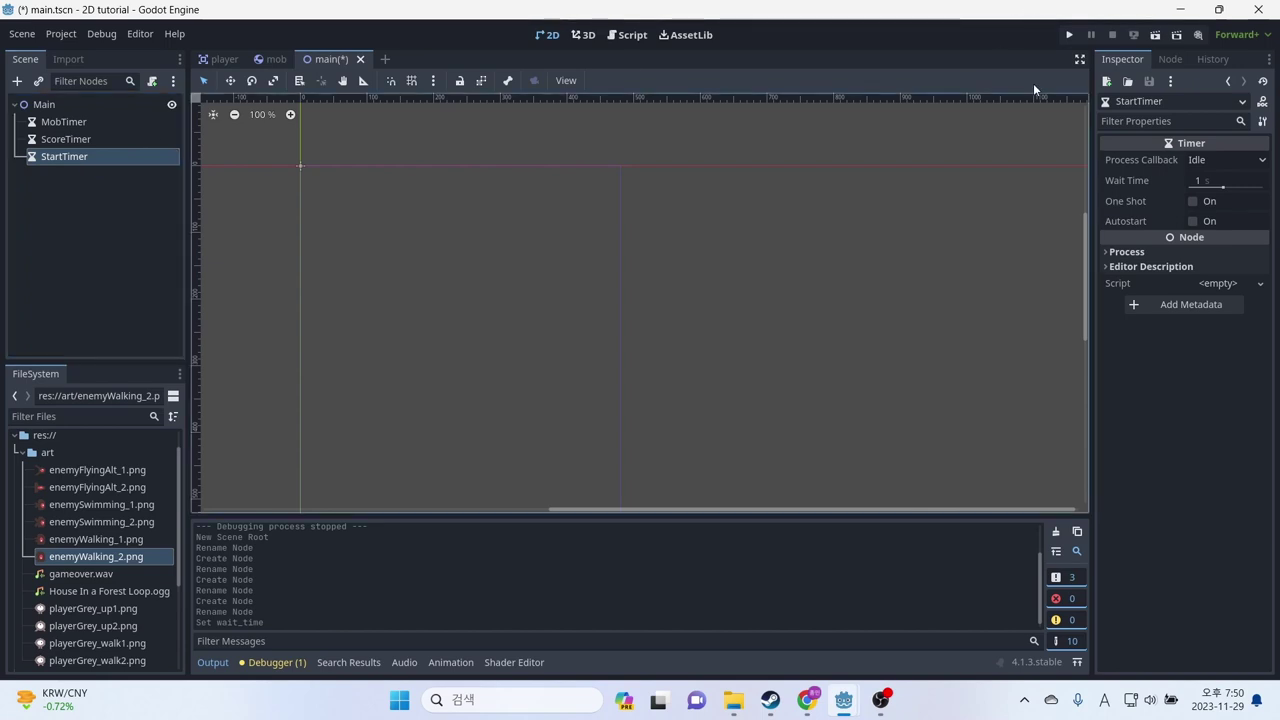
click(1240, 163)
click(1217, 165)
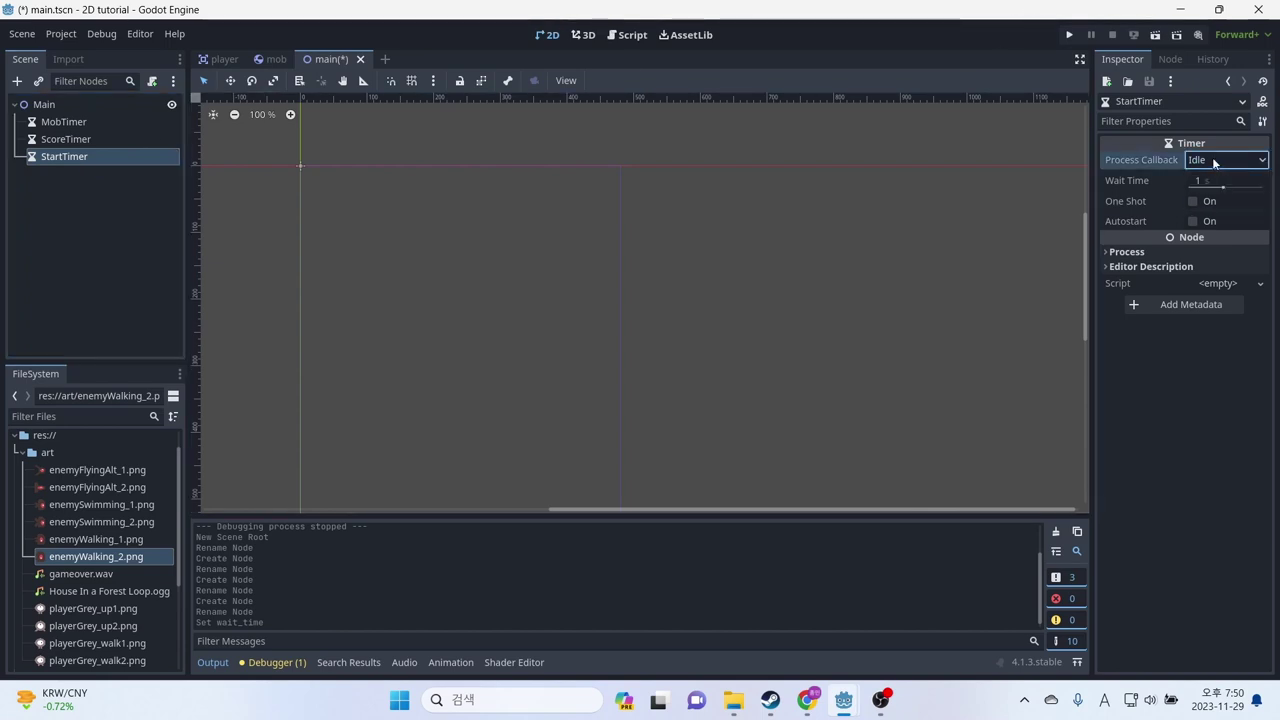
click(1244, 180)
text(2)
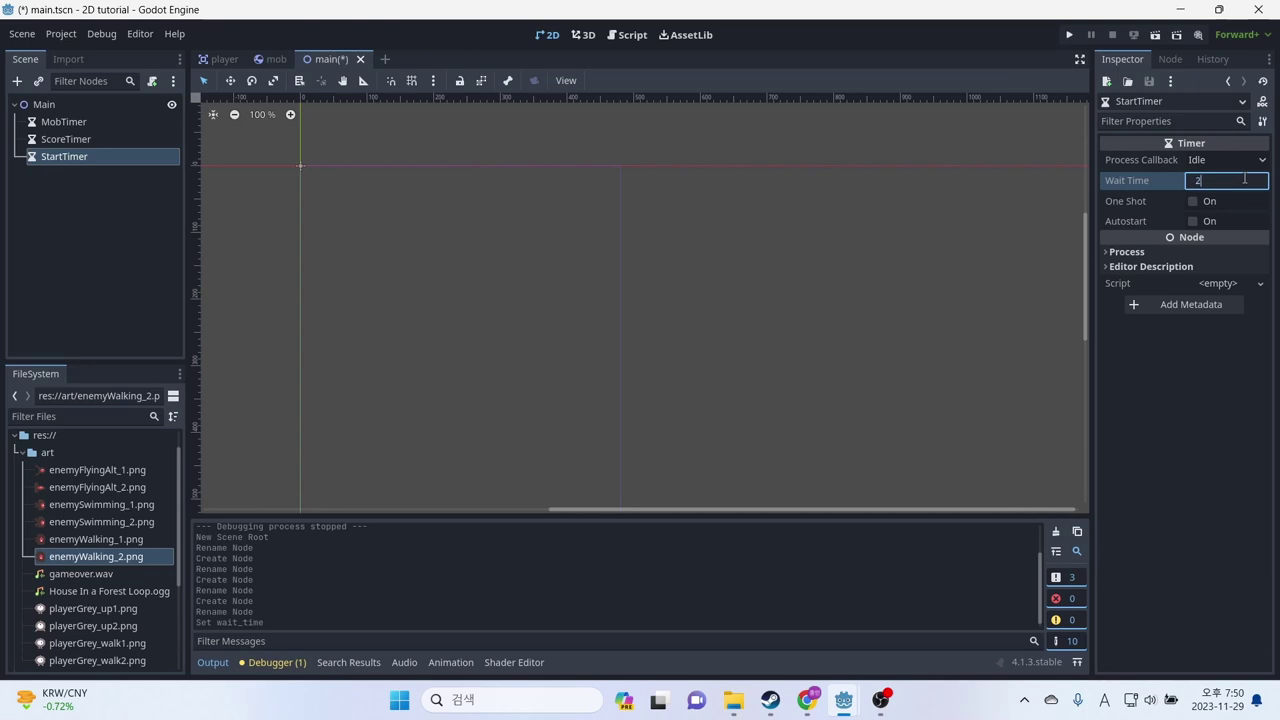
key(Return)
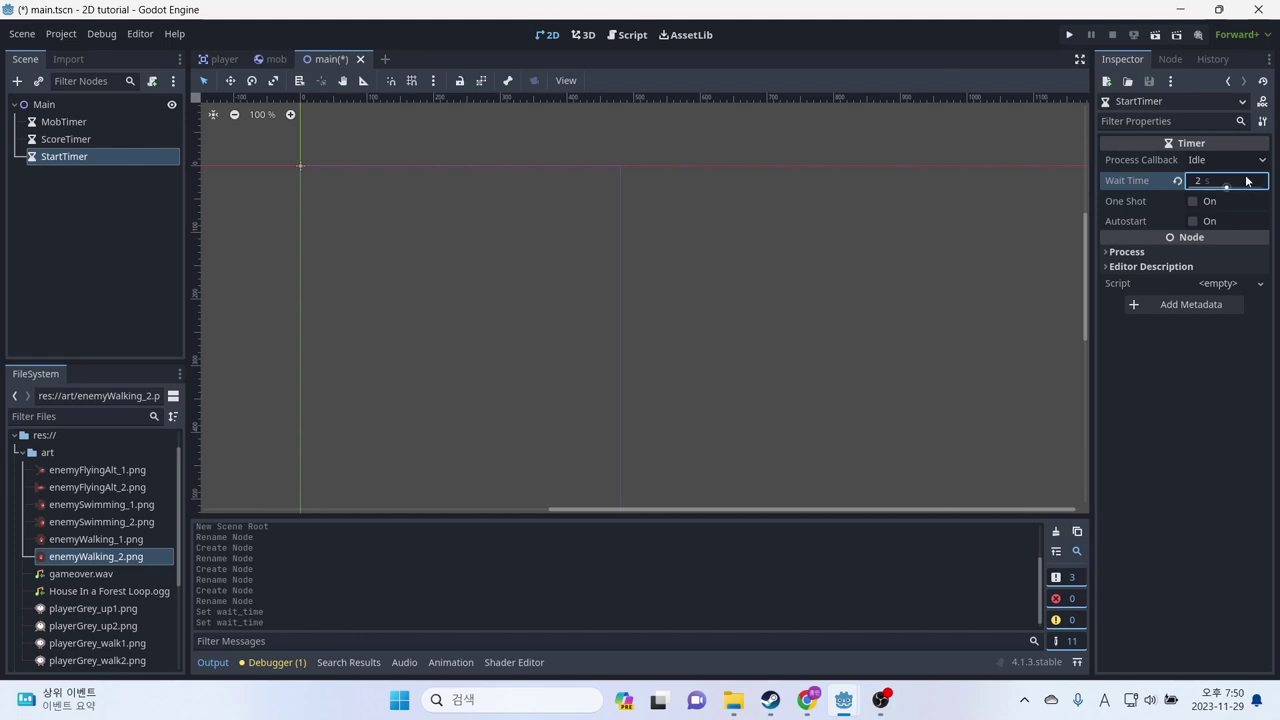
click(1193, 202)
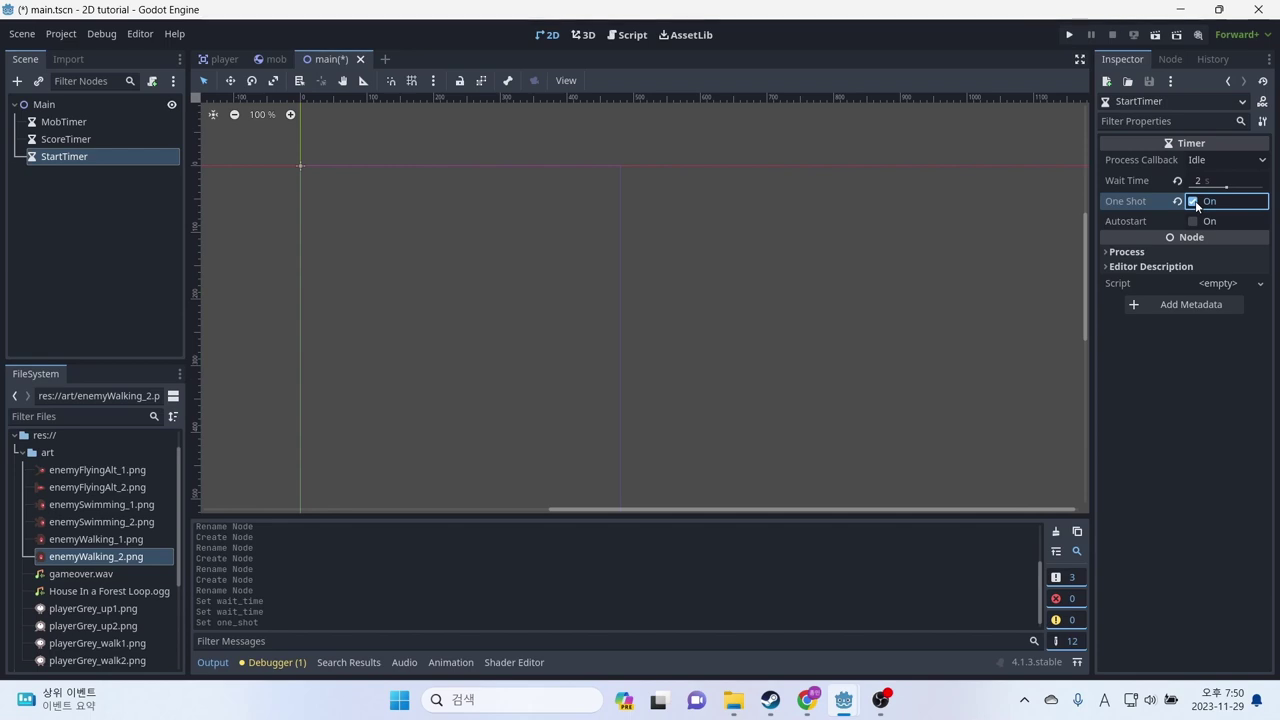
Verify MobTimer stays at 0.5 seconds and repeating, then review ScoreTimer and StartTimer
click(80, 120)
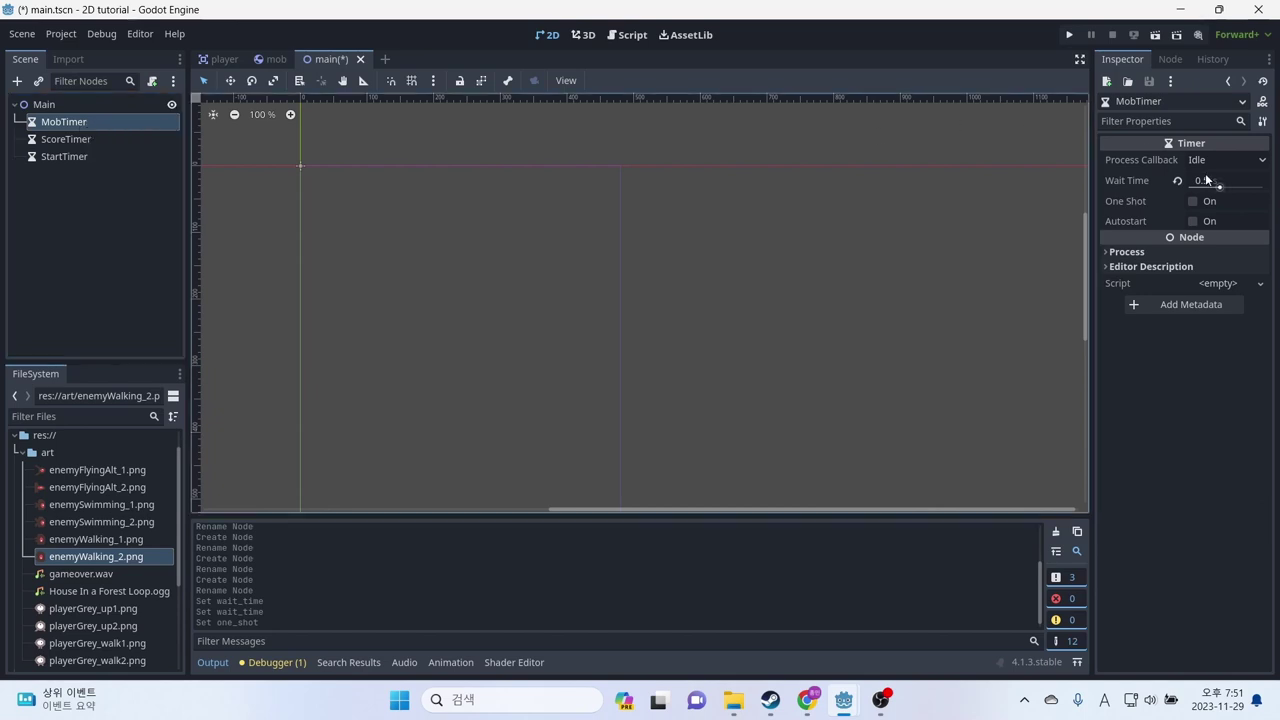
click(1242, 182)
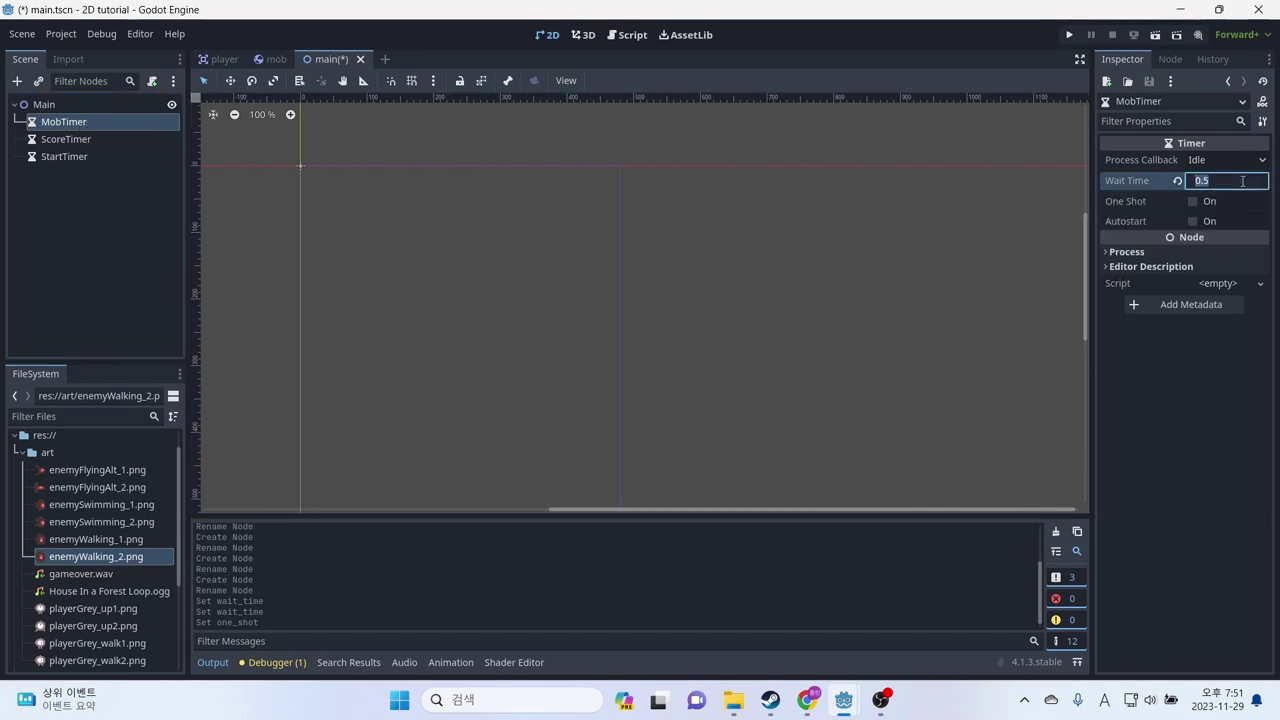
click(82, 124)
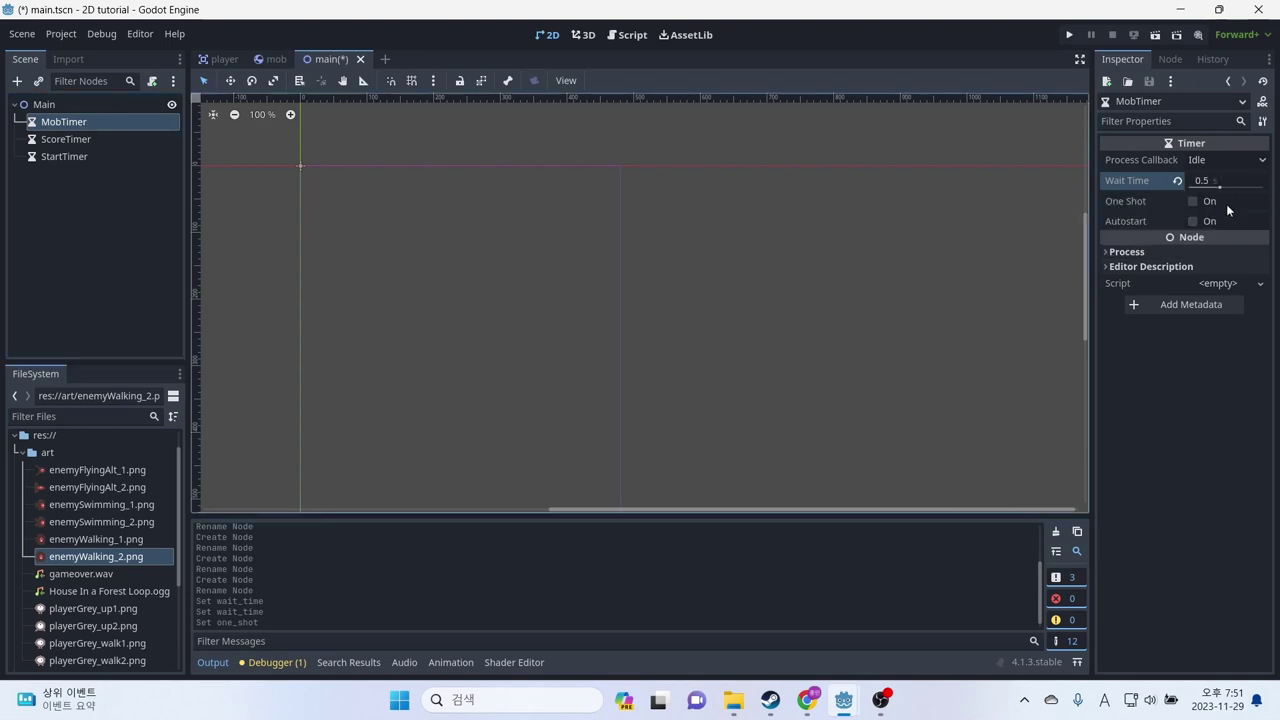
click(1194, 202)
click(1194, 202)
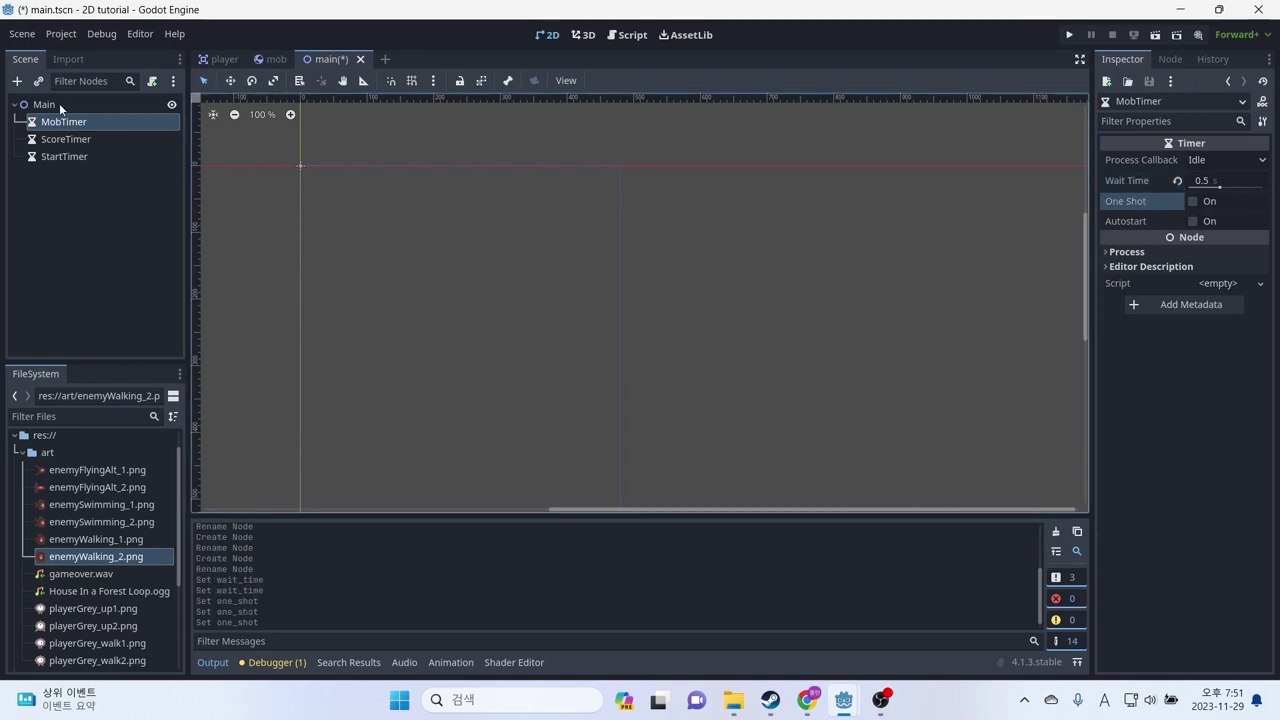
click(63, 160)
mouse_move(1209, 182)
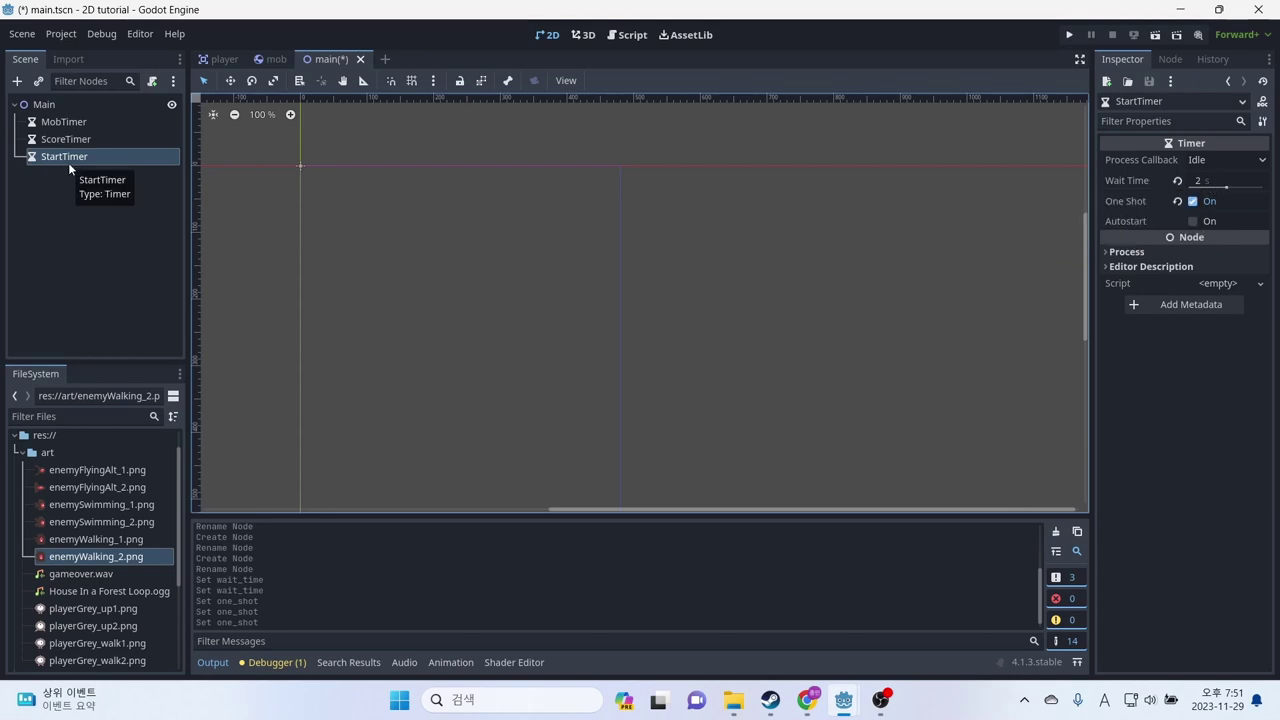
click(84, 139)
click(91, 150)
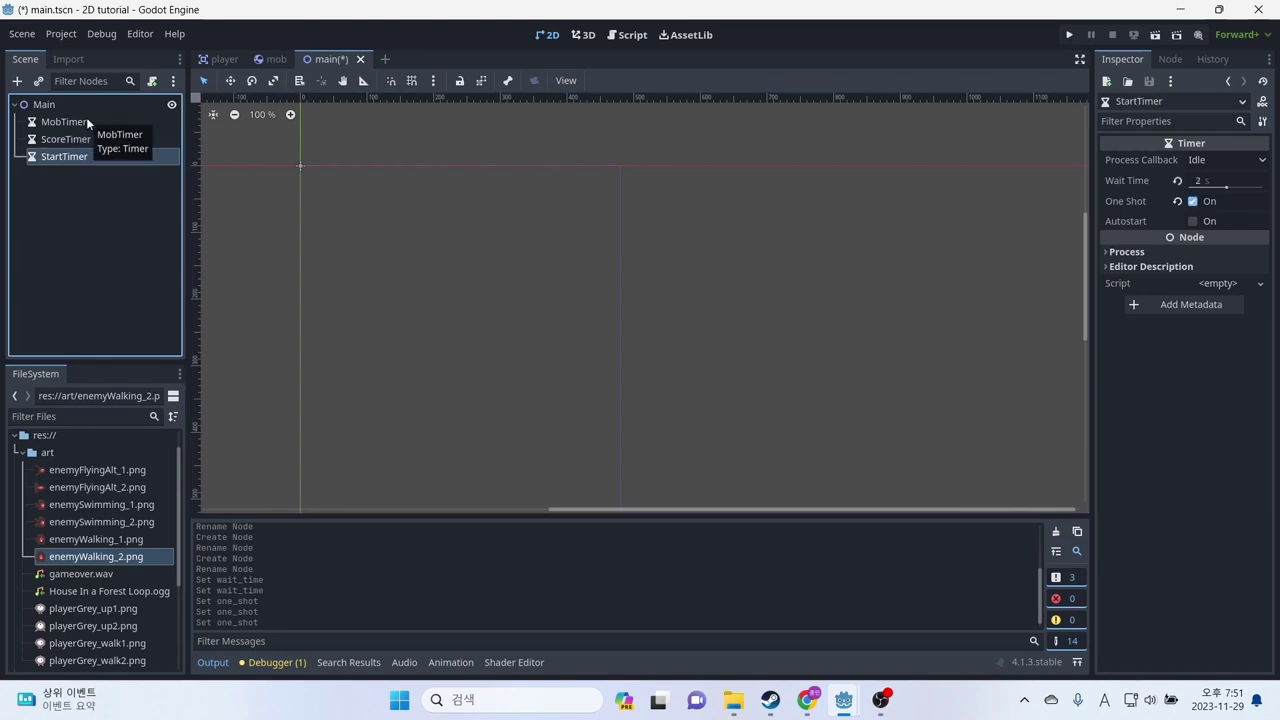
Add a Marker2D child under Main and rename it StartPosition
click(46, 104)
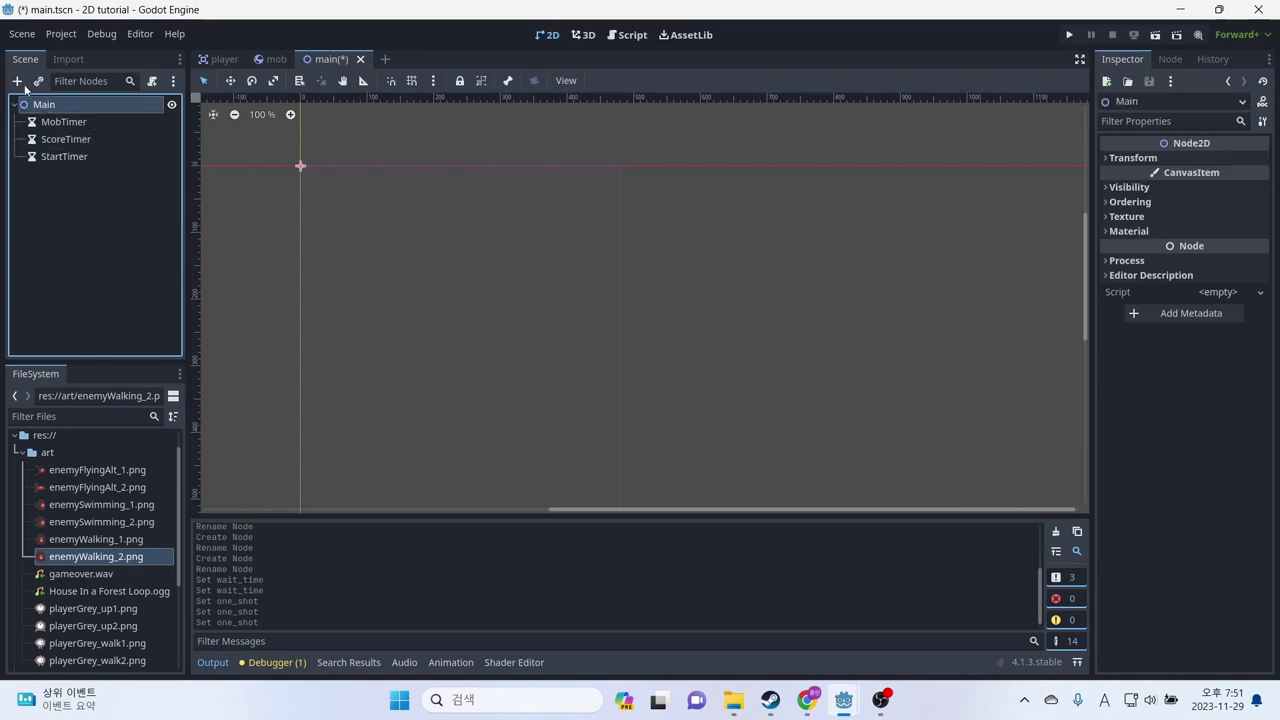
click(16, 81)
text(Marker)
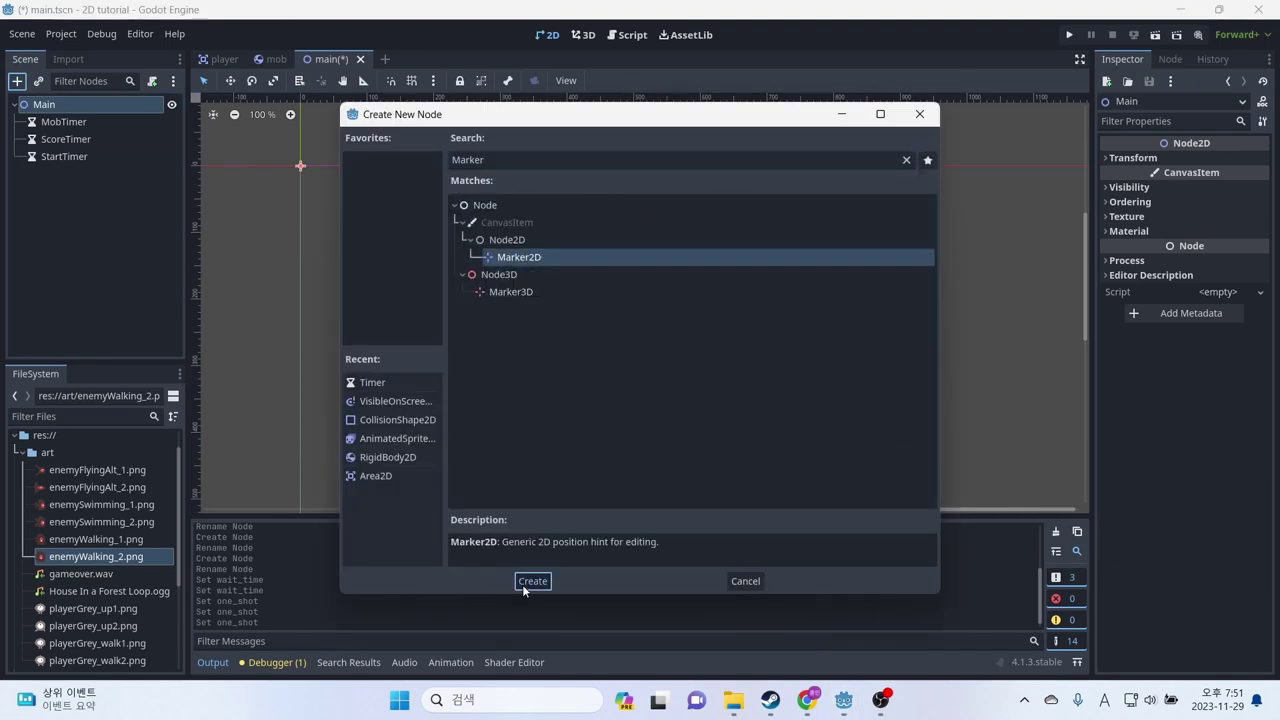
click(522, 584)
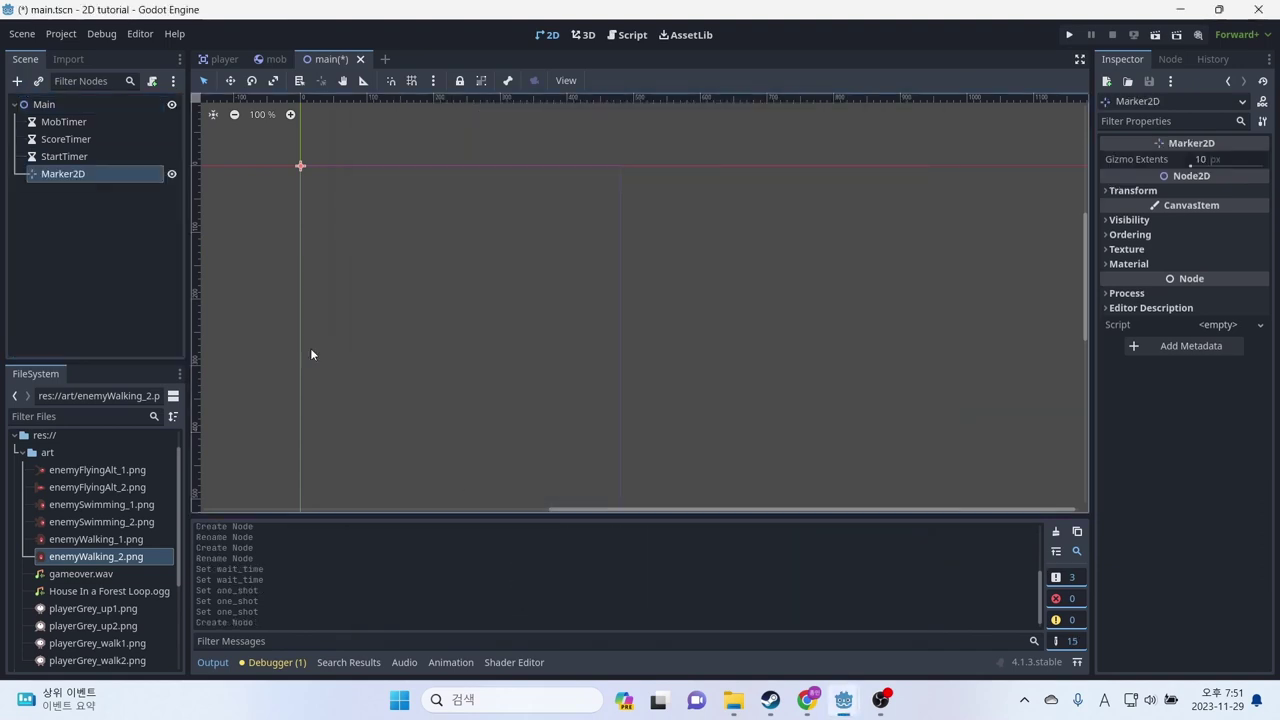
click(93, 176)
click(97, 172)
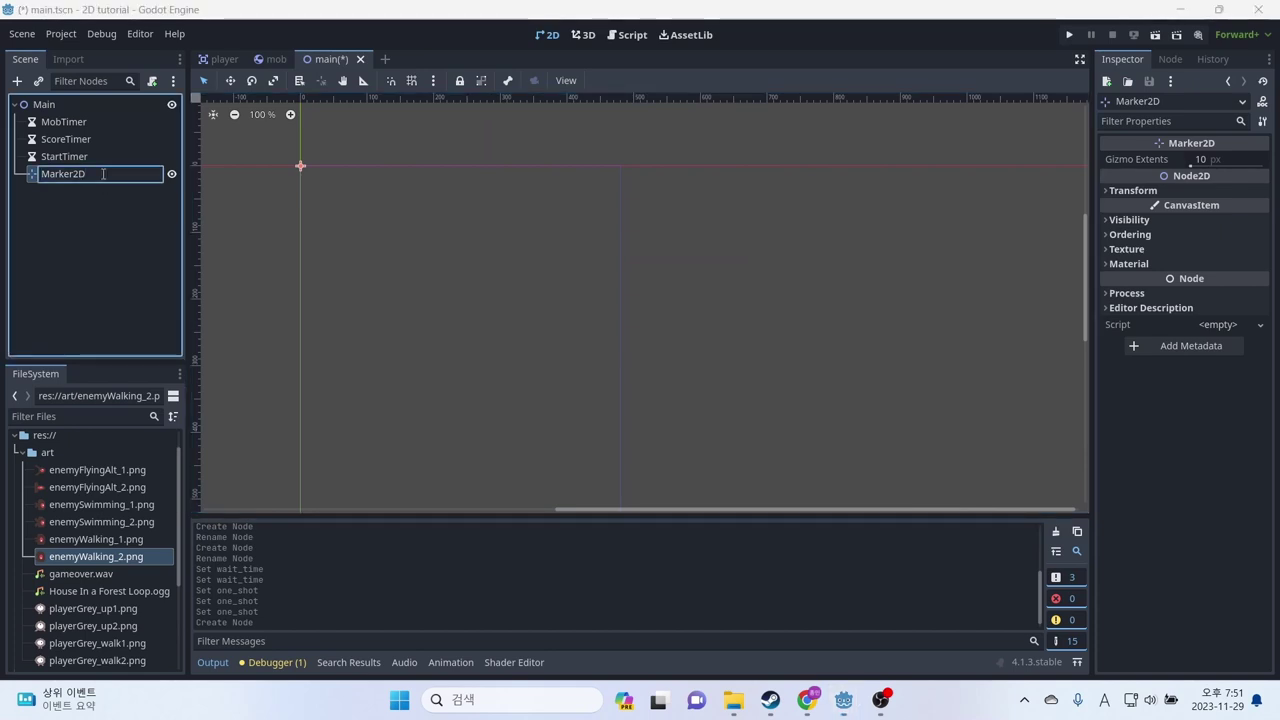
key(BackSpace)
key(BackSpace)
key(BackSpace)
text(Star)
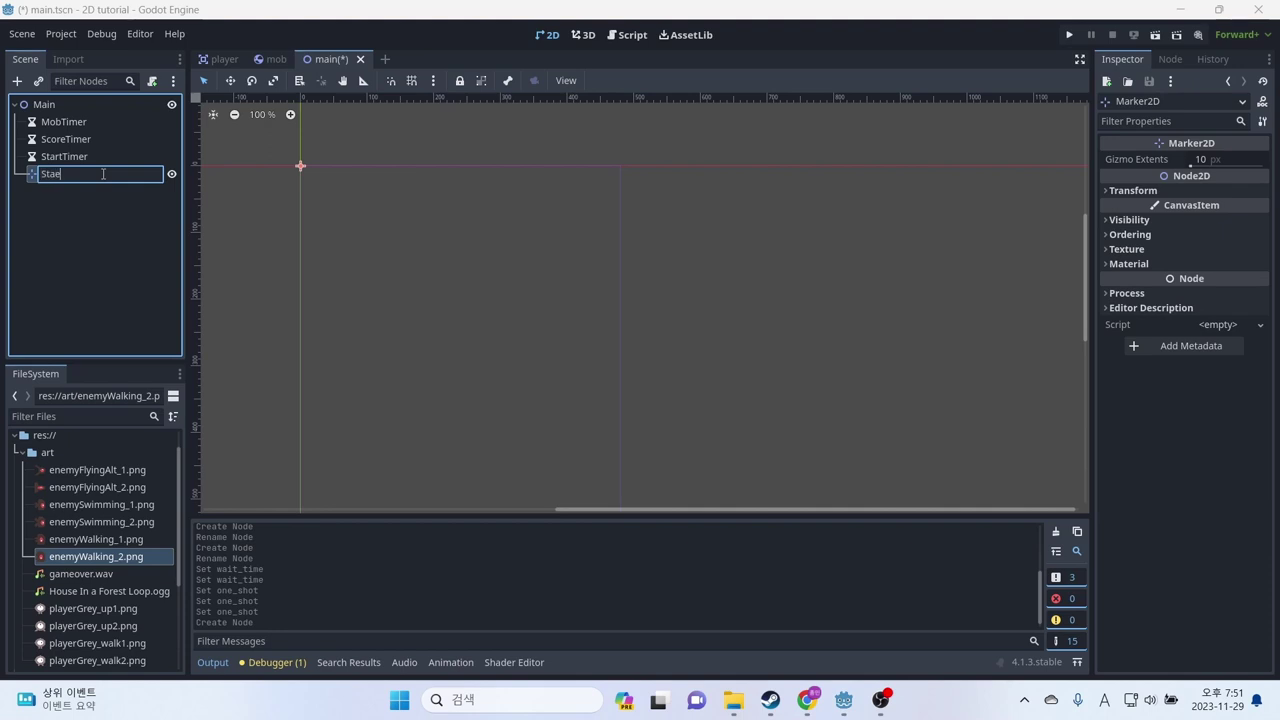
text(tPositio)
text(n)
key(Return)
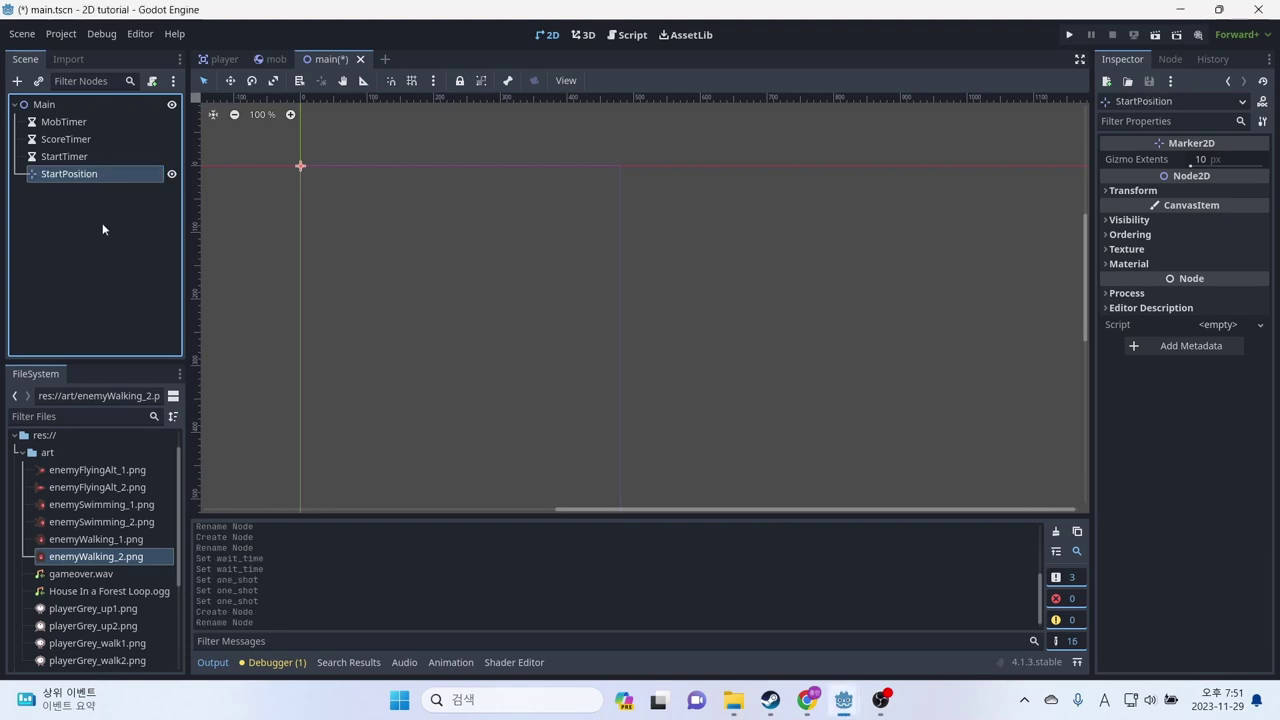
click(102, 229)
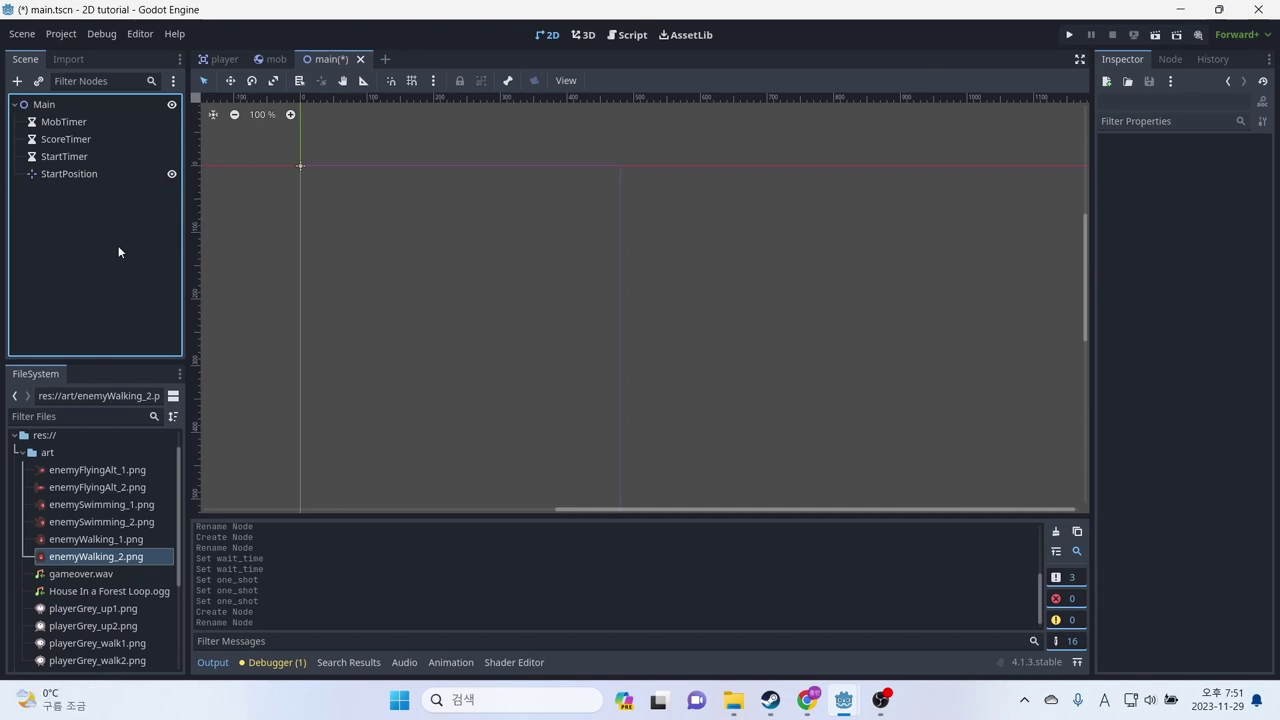
Set StartPosition's transform position to x 240, y 450
click(150, 174)
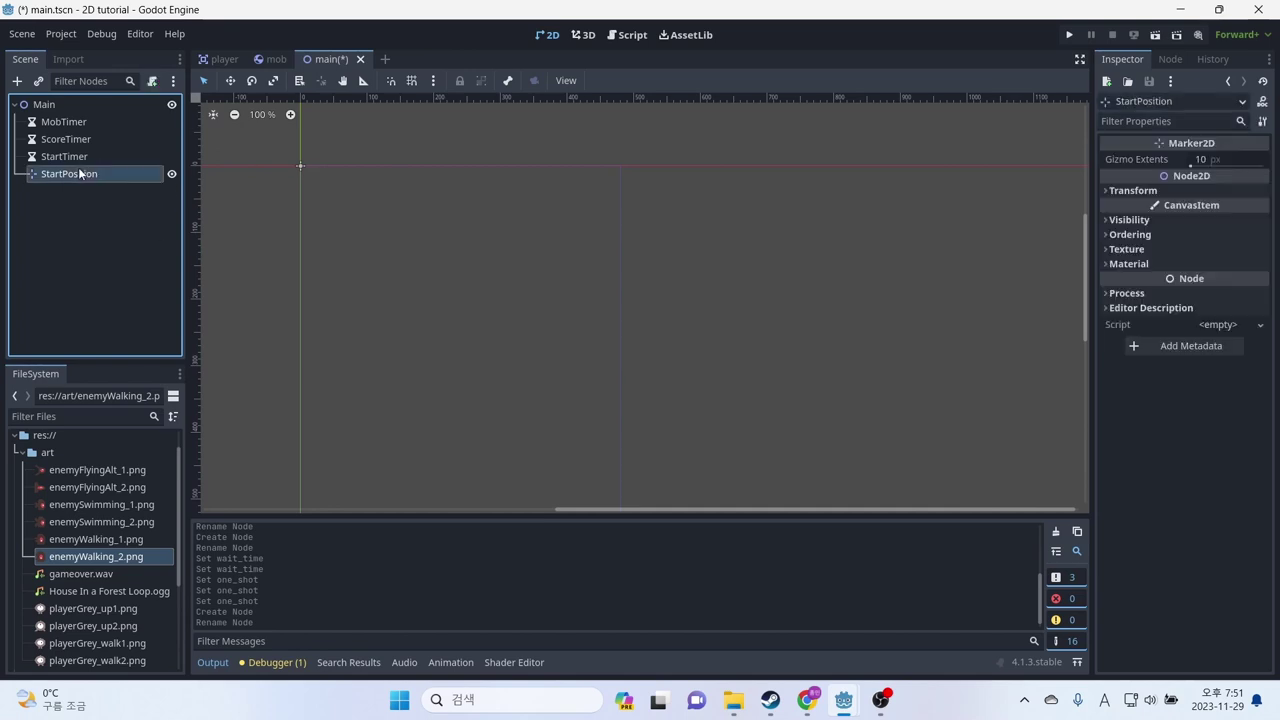
click(1140, 190)
click(1223, 206)
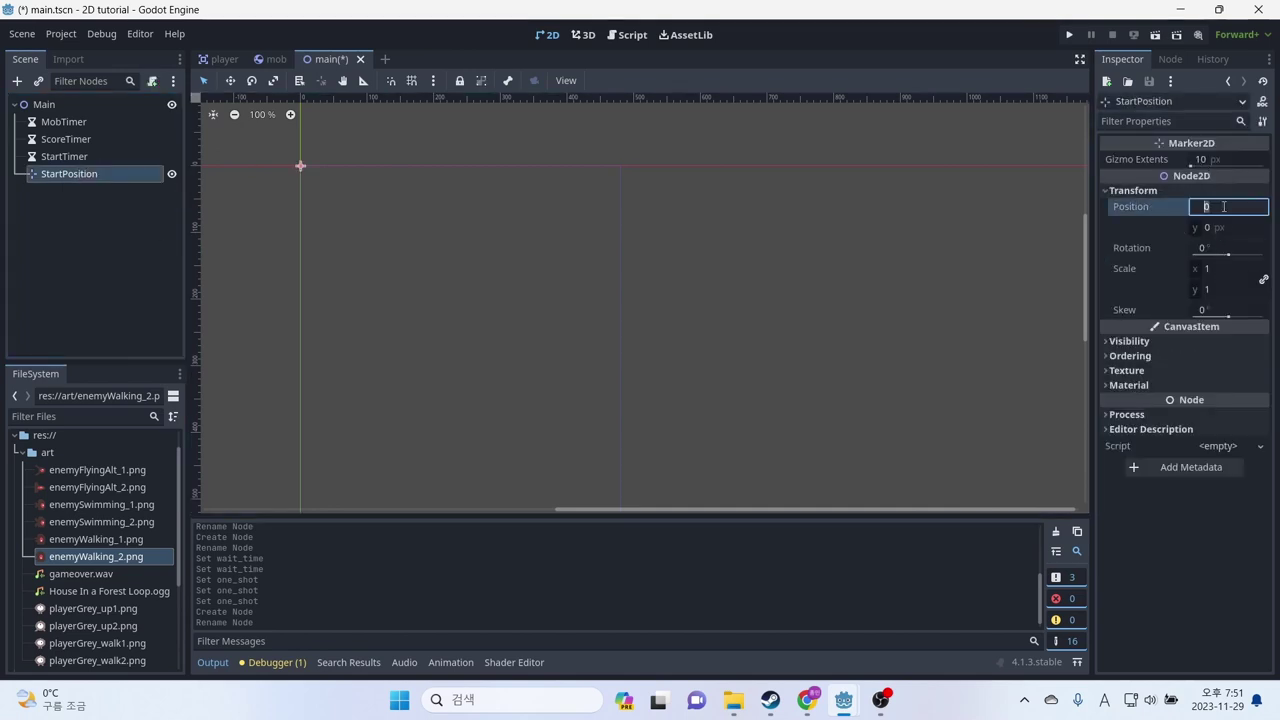
text(240)
key(Return)
click(1235, 231)
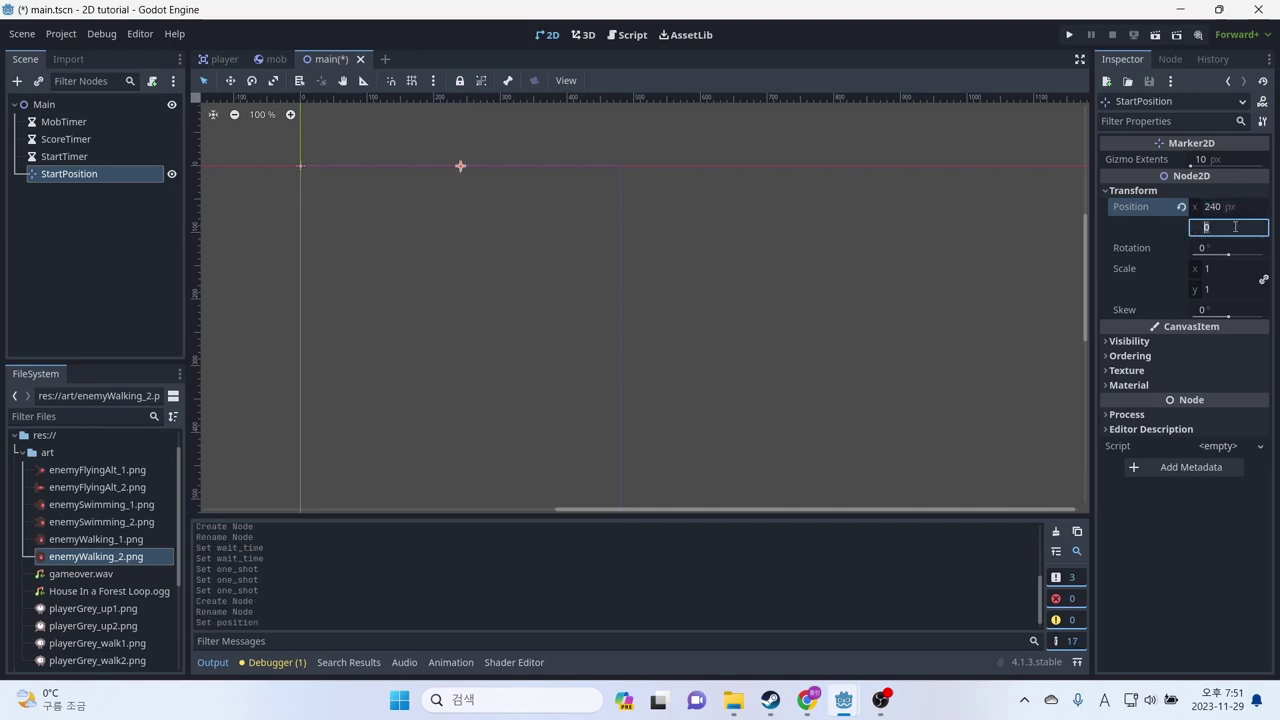
text(450)
key(Return)
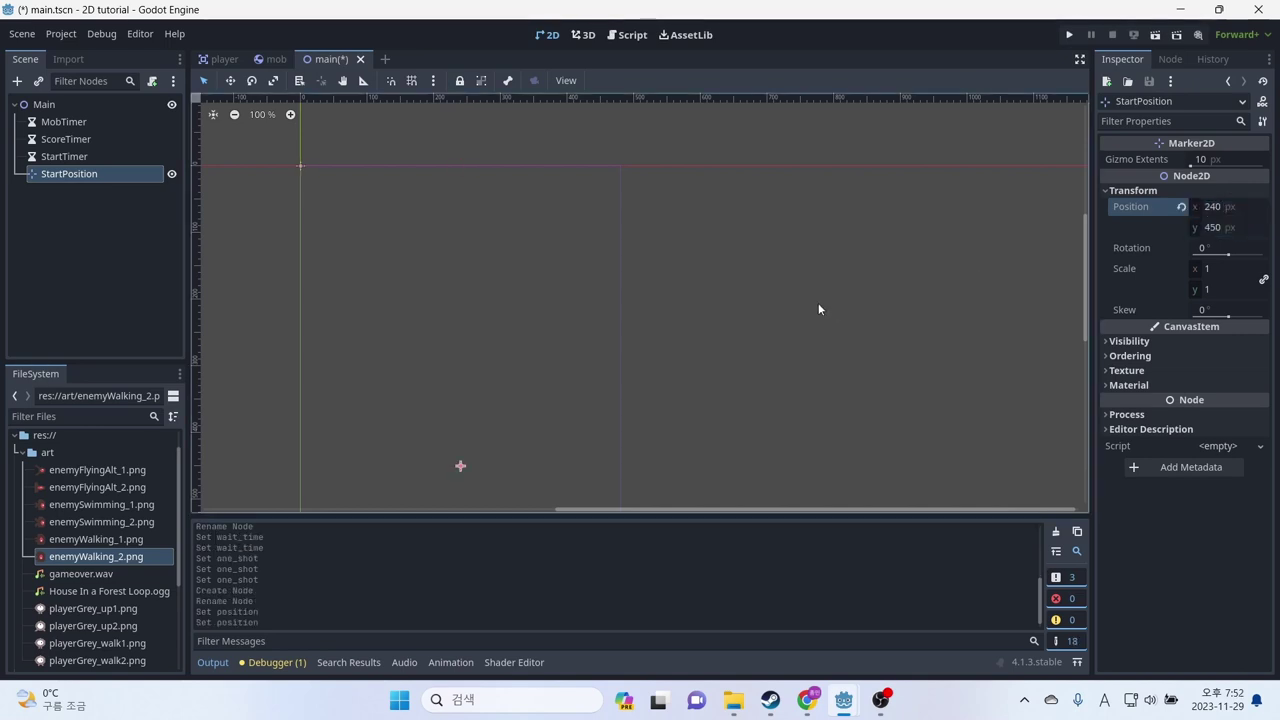
drag(1087, 291, 1089, 322)
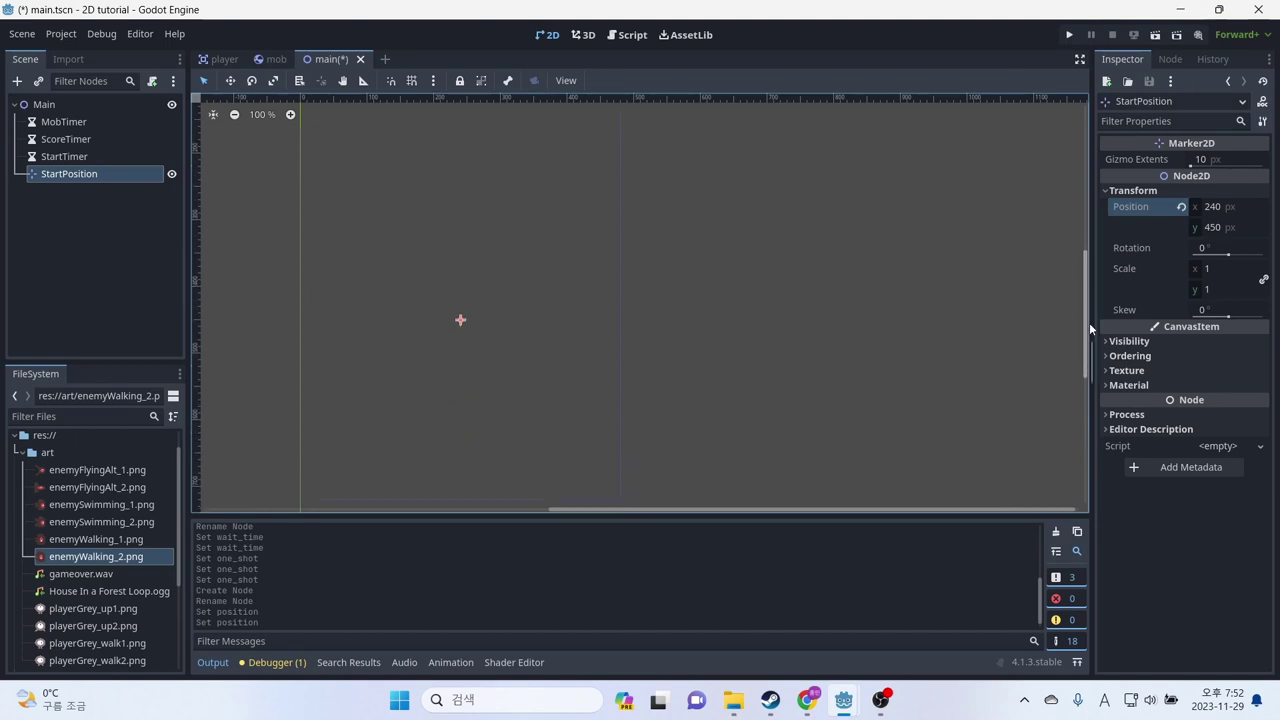
scroll(622, 390, down, 2)
scroll(605, 385, down, 2)
scroll(605, 385, down, 1)
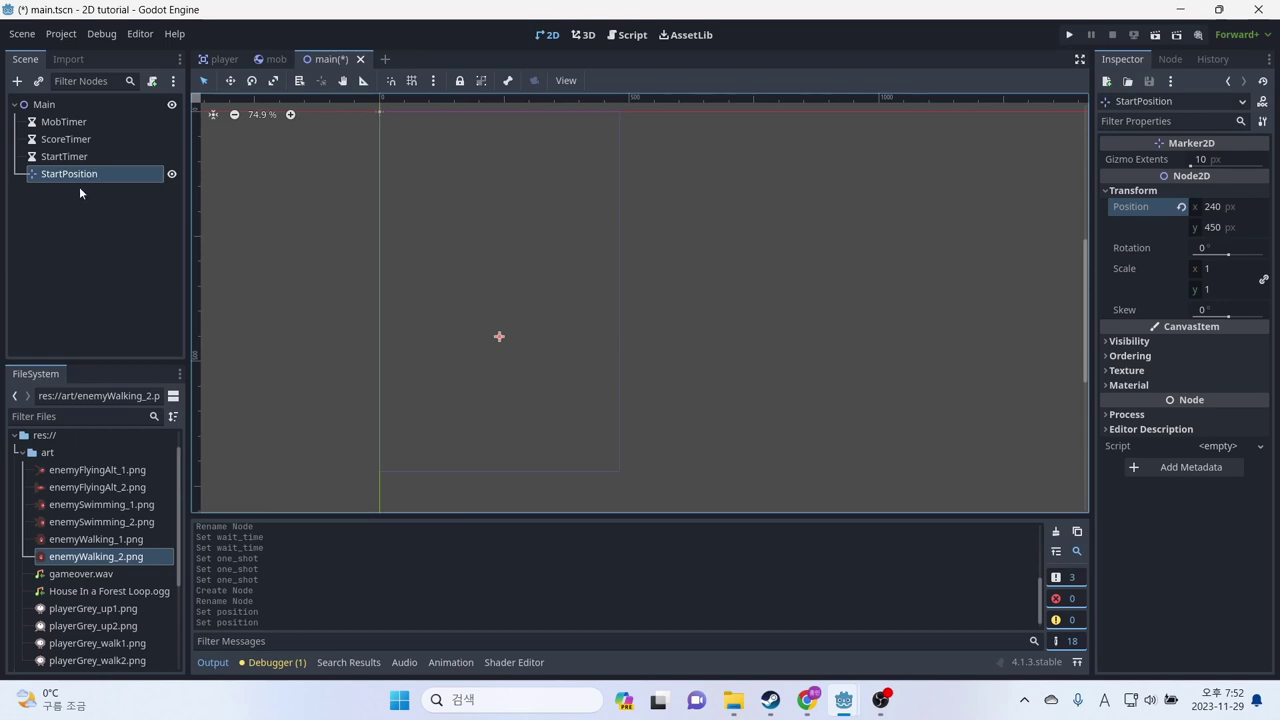
Add a Path2D node under Main and rename it MobPath
click(48, 104)
click(17, 82)
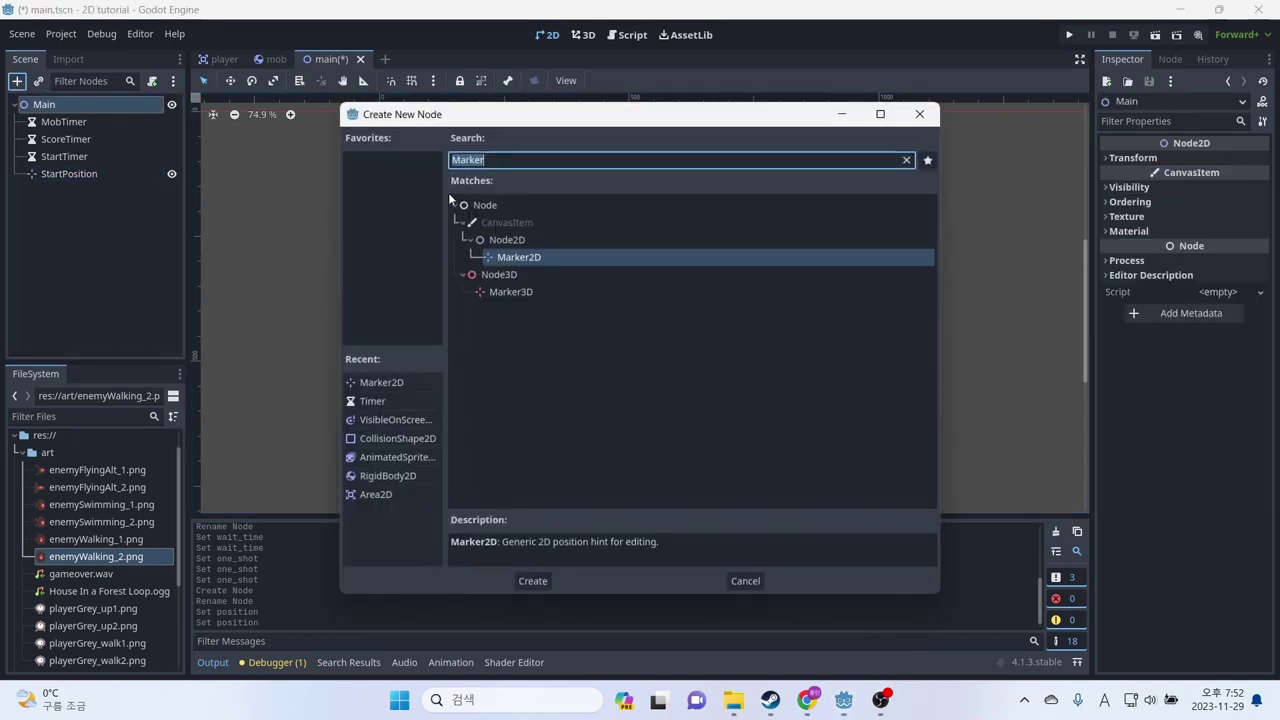
text(path)
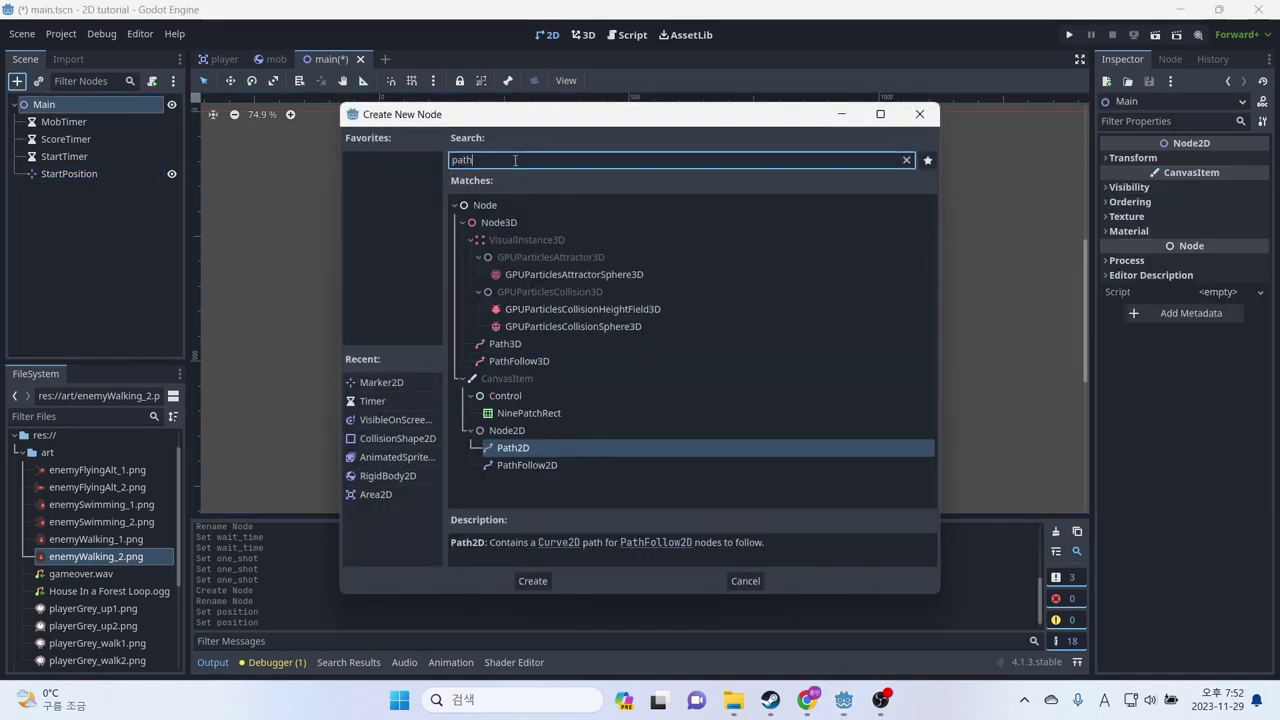
text(2d)
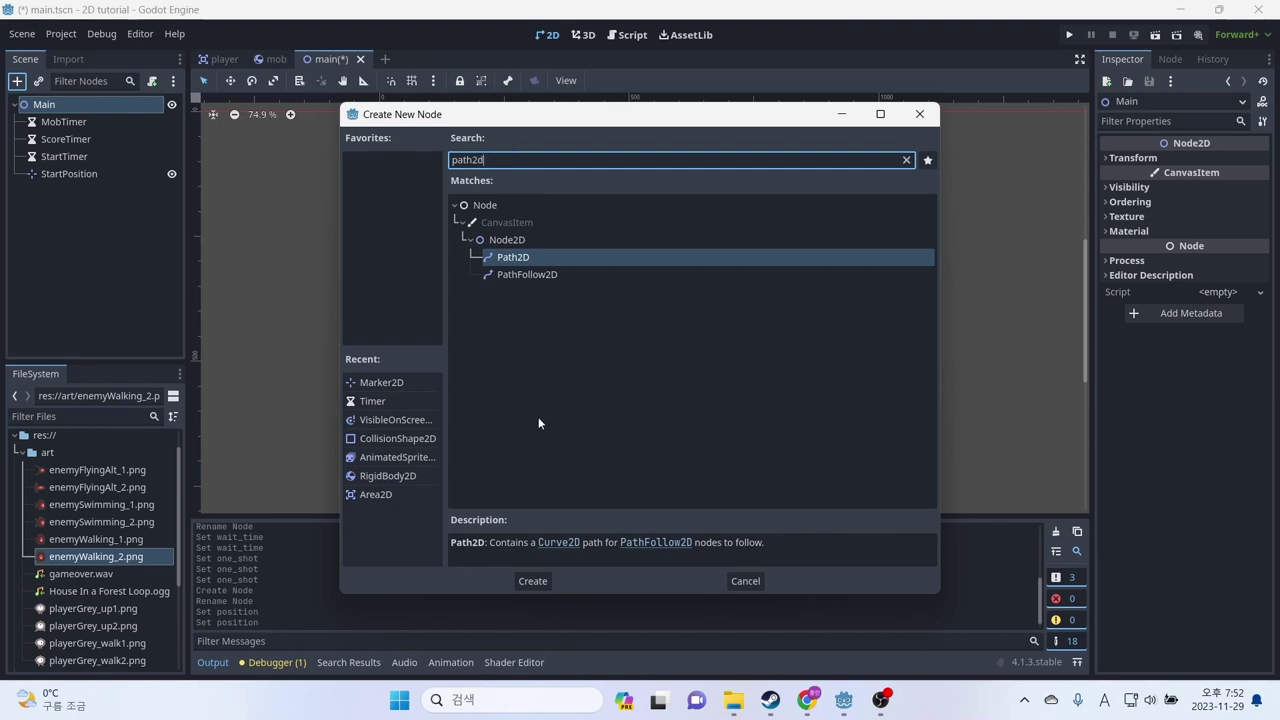
click(533, 581)
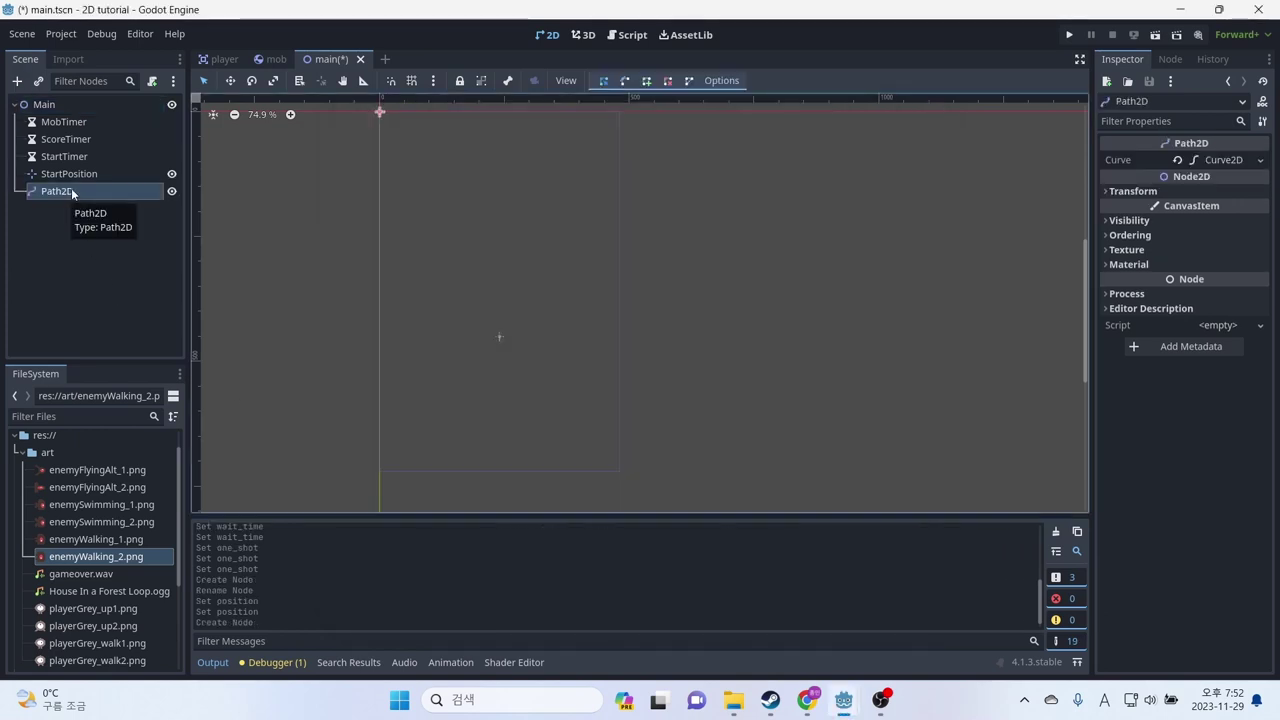
click(100, 191)
click(101, 190)
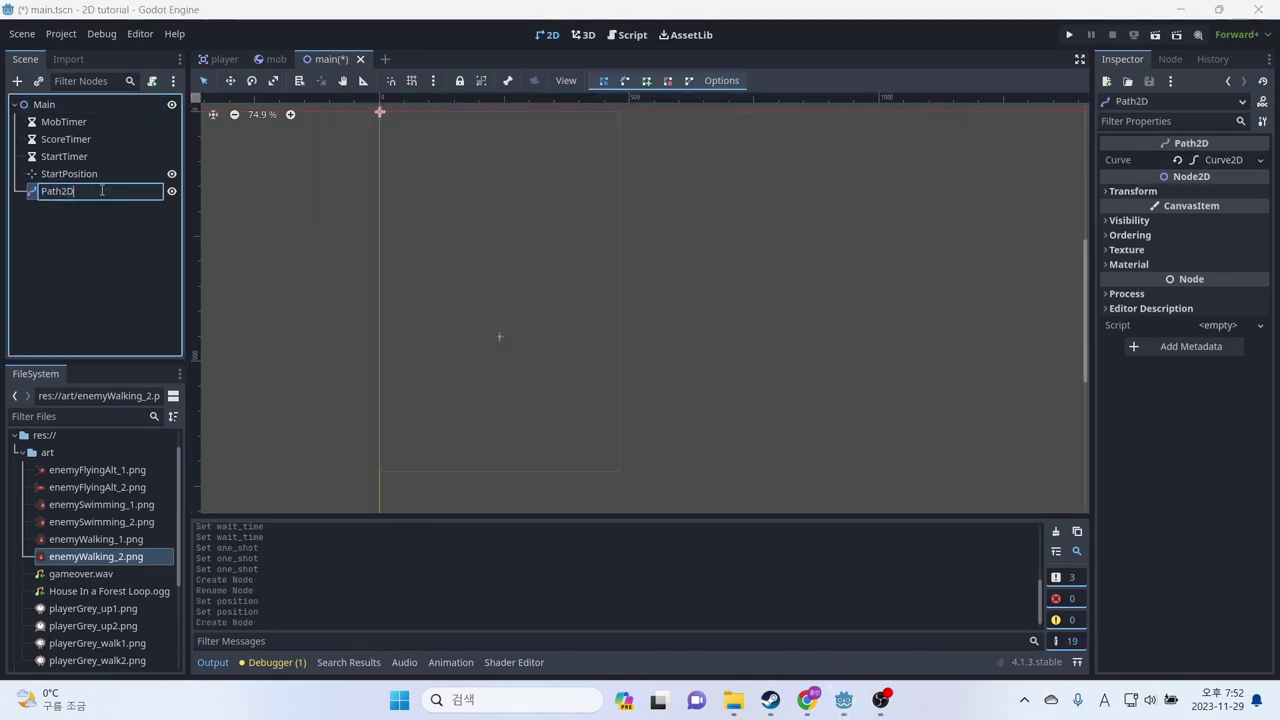
key(BackSpace)
key(BackSpace)
key(Home)
text(Mob)
key(Return)
click(101, 191)
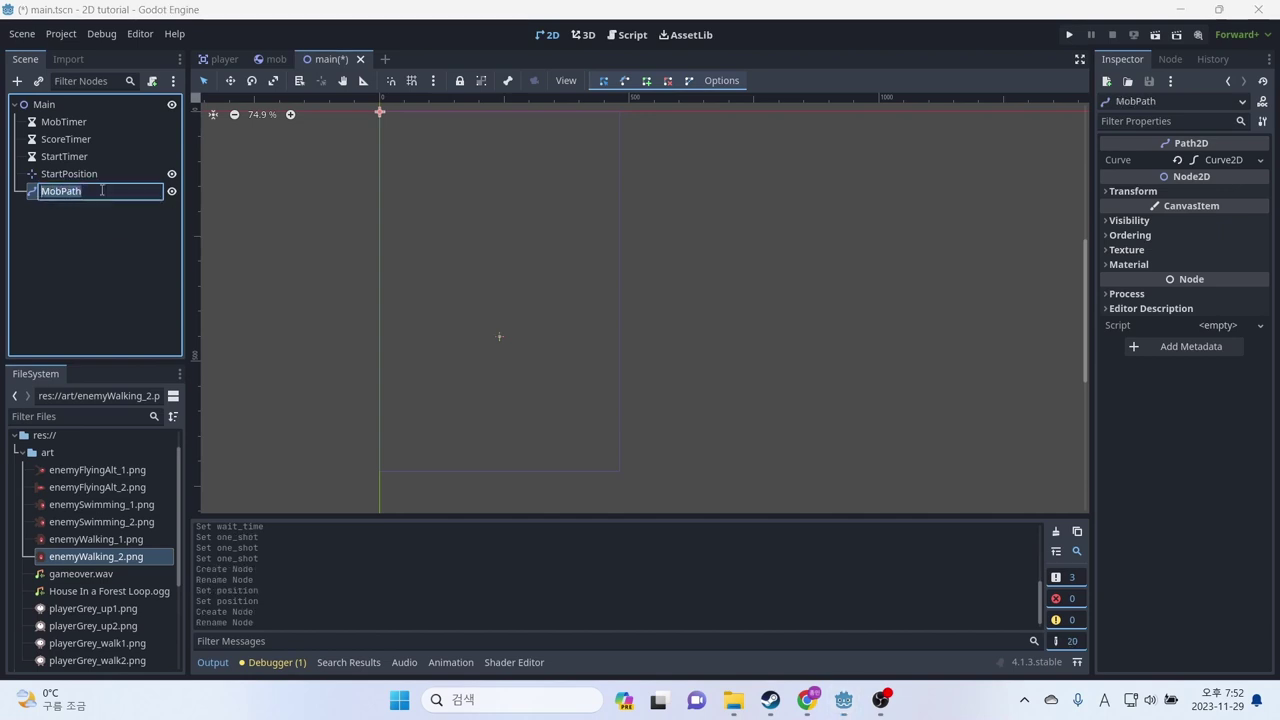
key(Return)
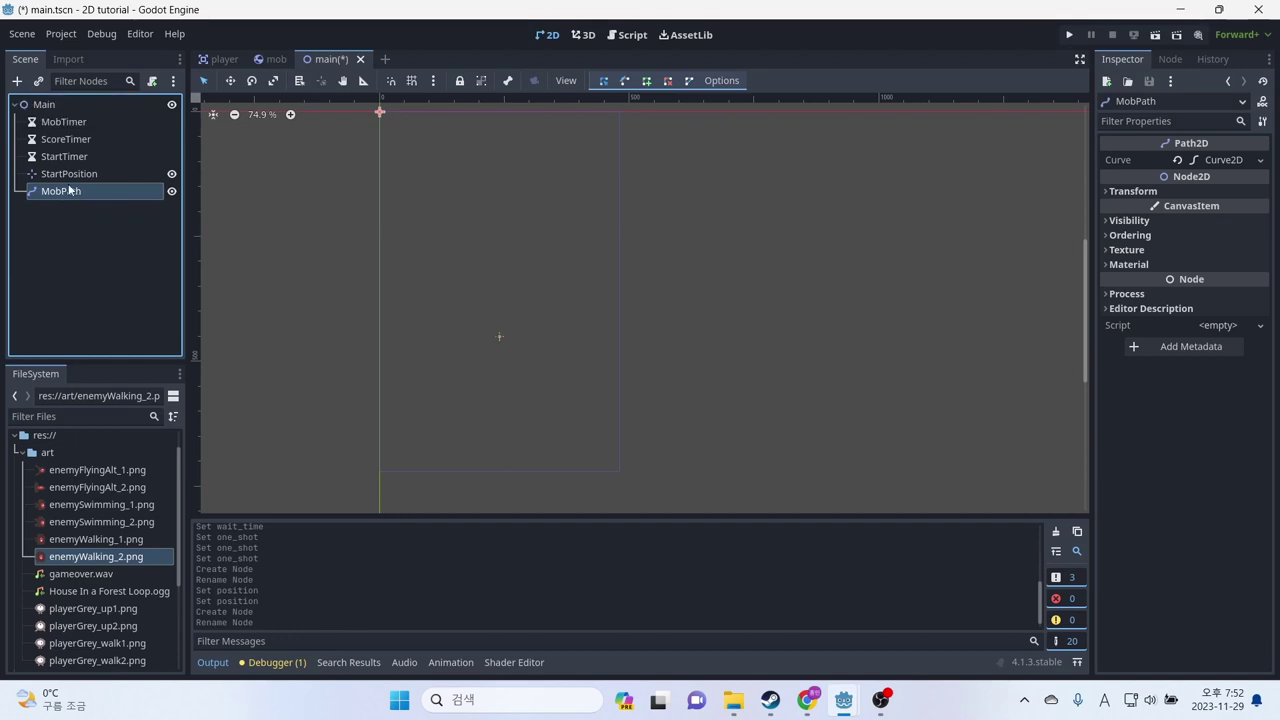
Create a PathFollow2D child of MobPath named Mobspawnlocation, save, and reselect MobPath
click(16, 81)
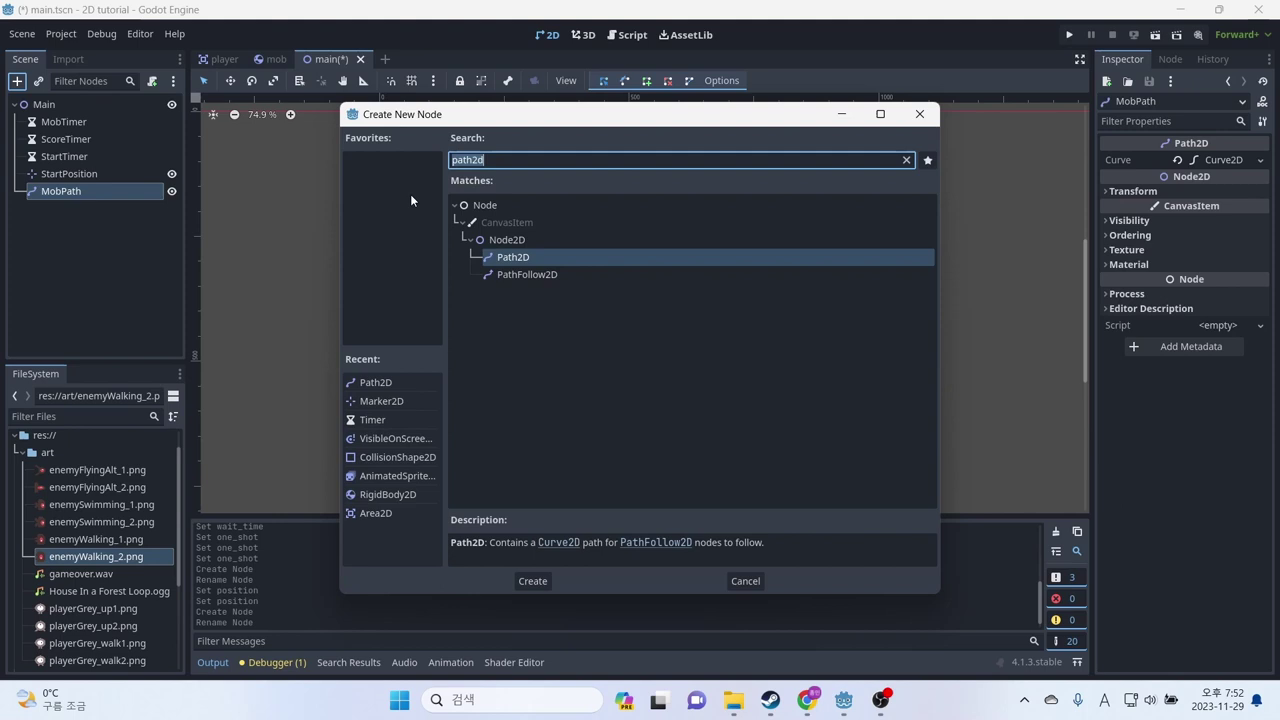
click(505, 160)
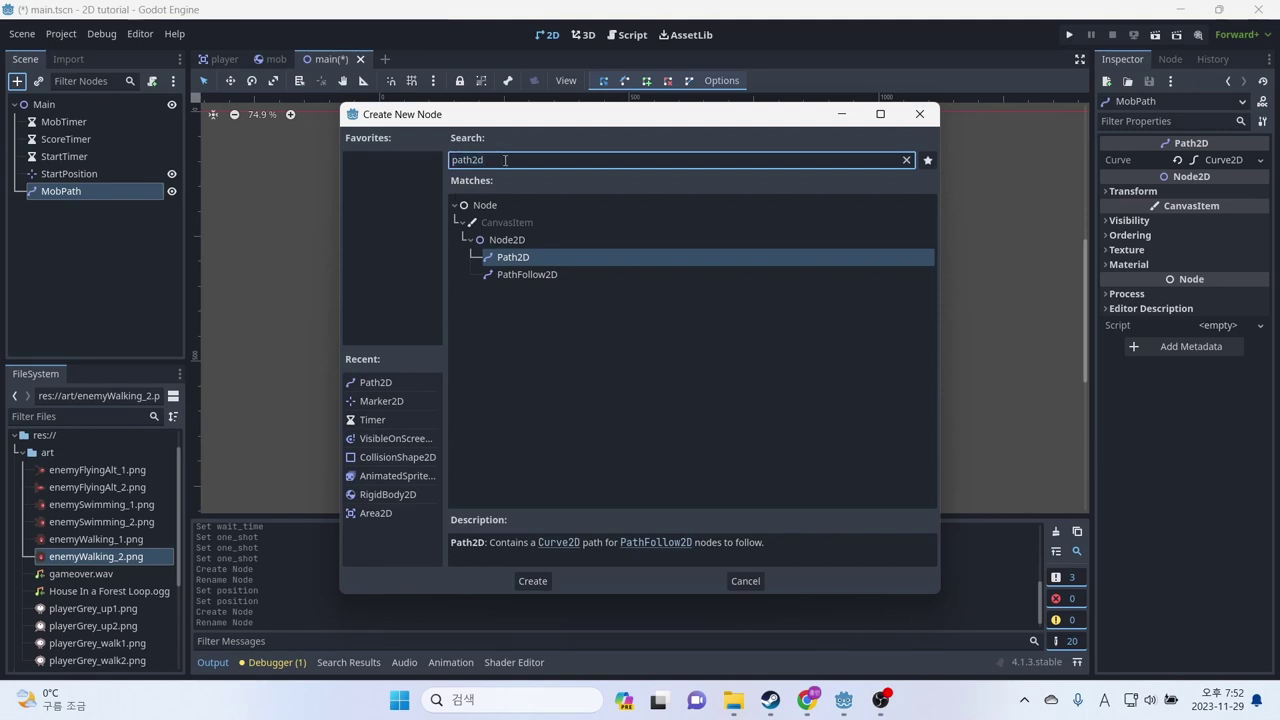
click(527, 274)
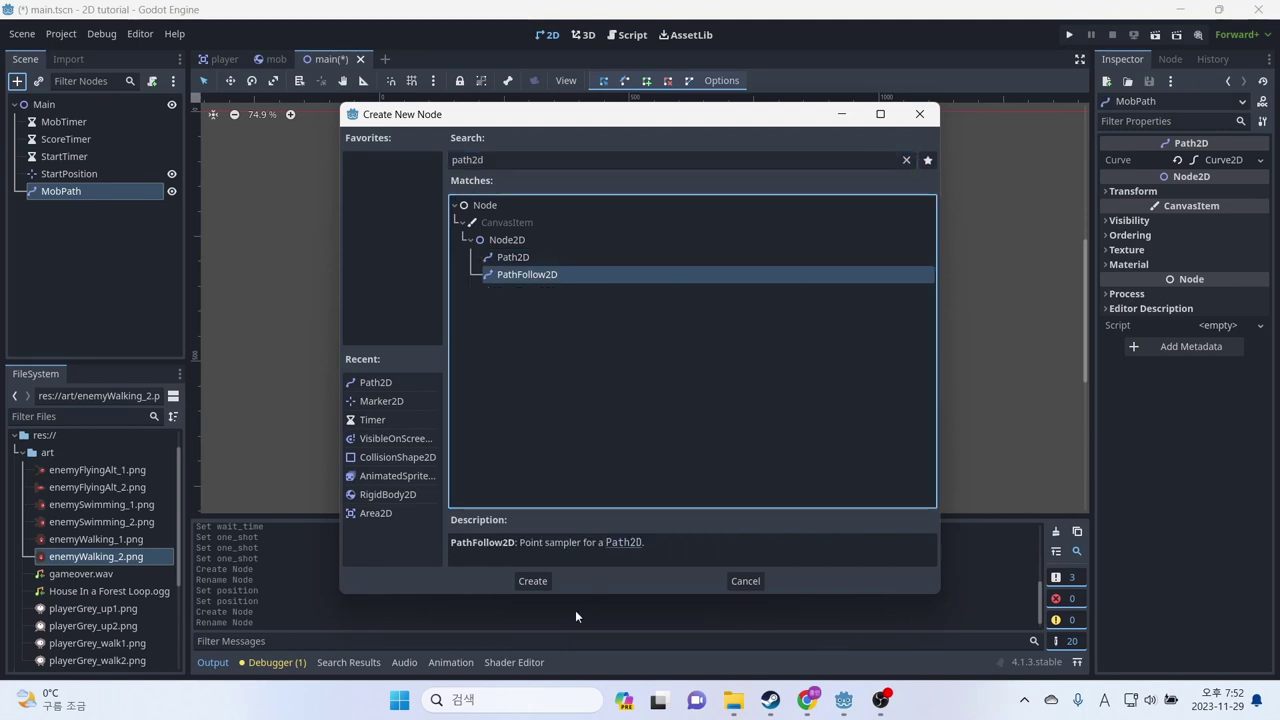
click(532, 581)
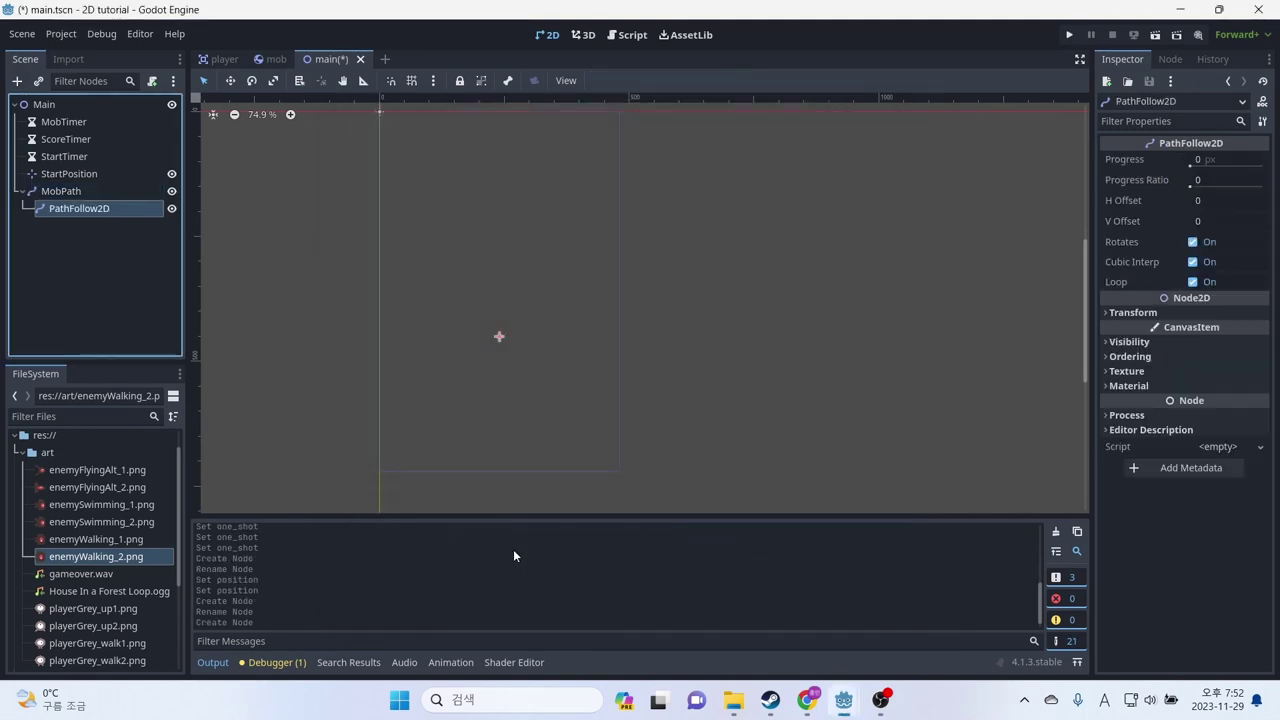
double_click(129, 208)
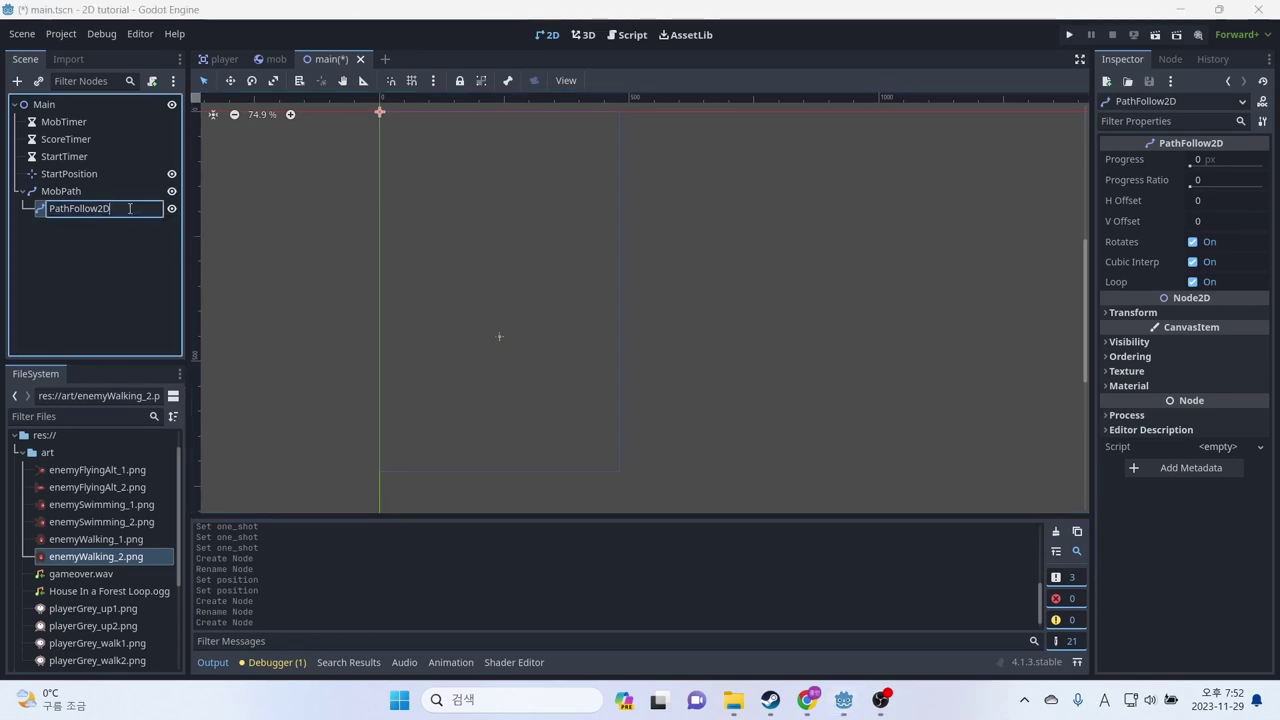
text(Mob)
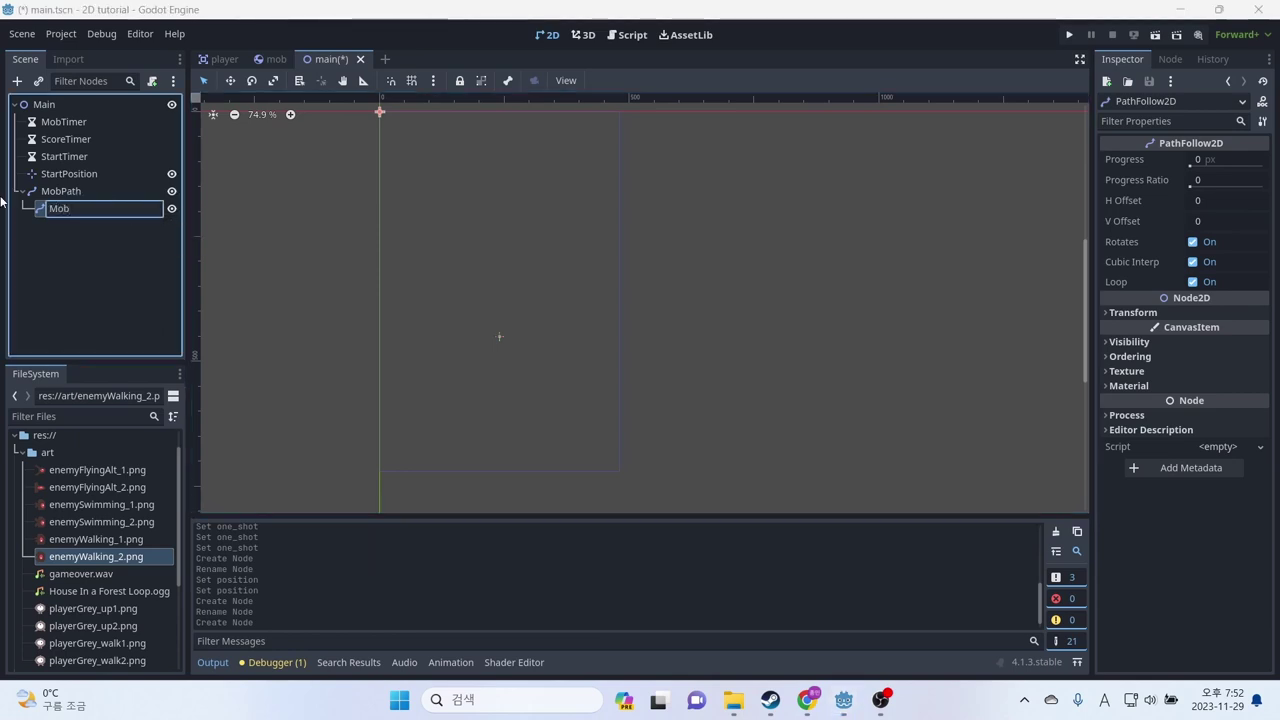
text(s)
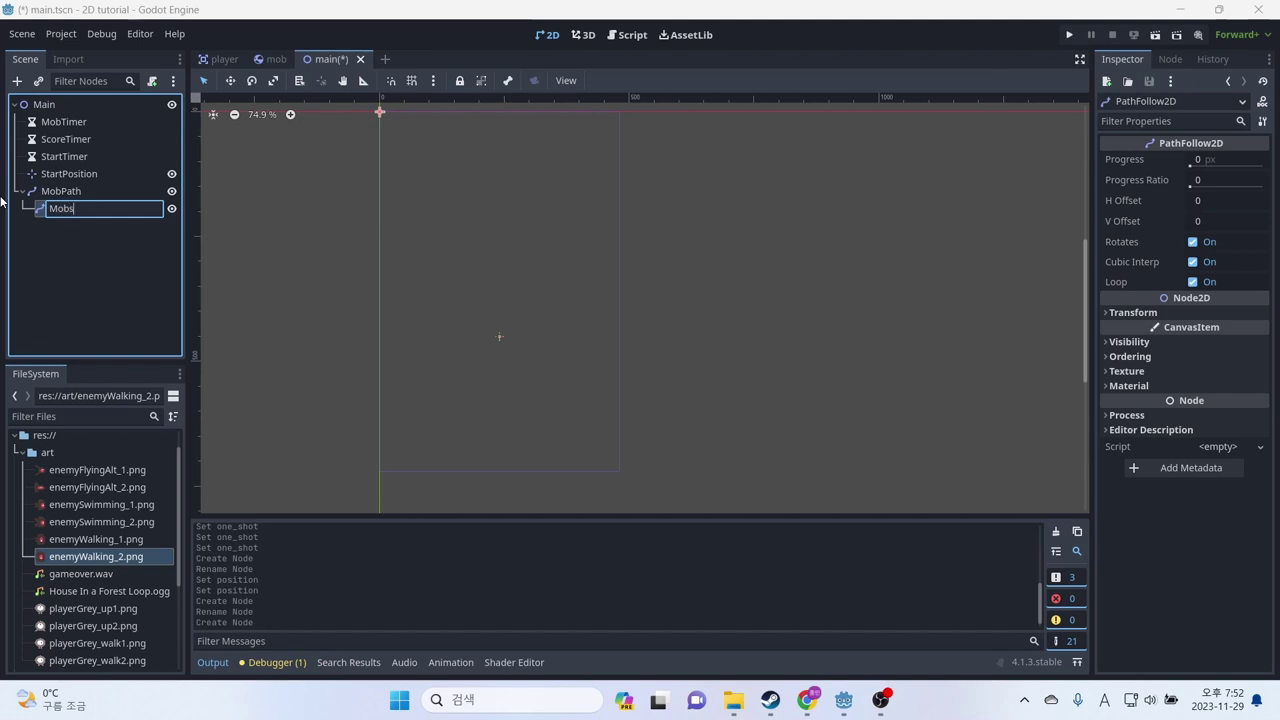
text(paw)
text(nlo)
text(cation)
key(Return)
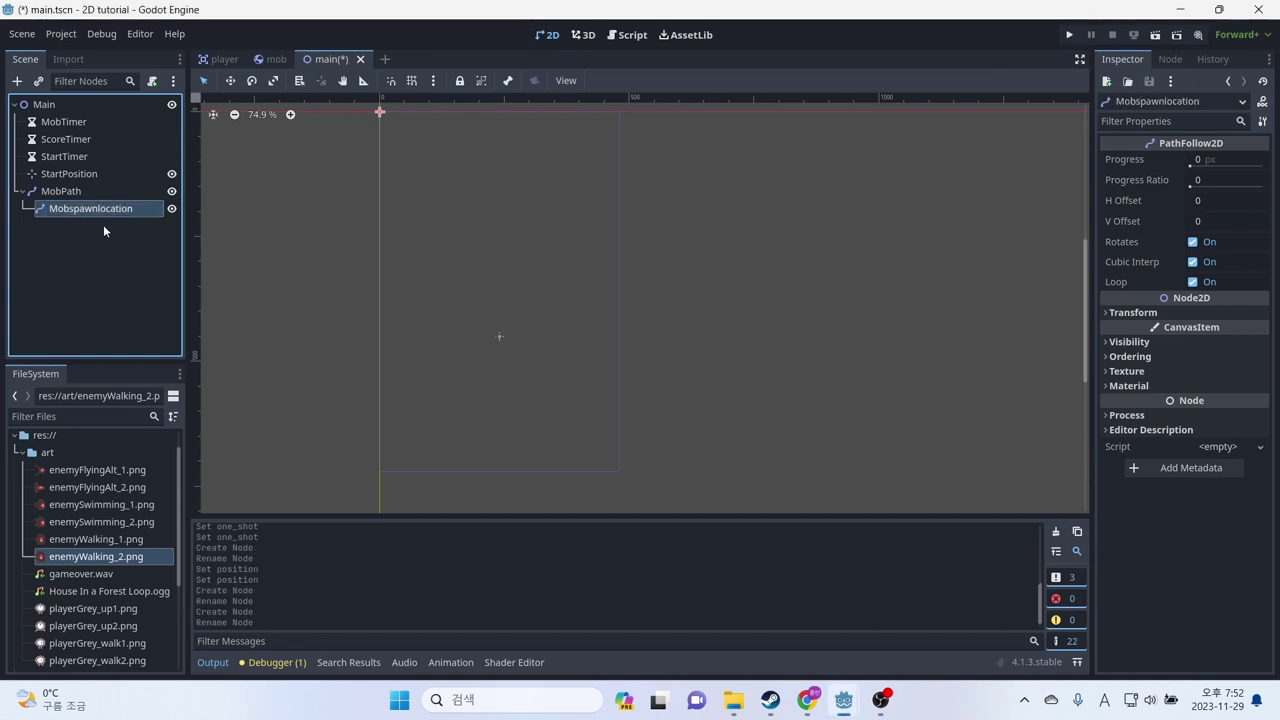
key(ctrl+s)
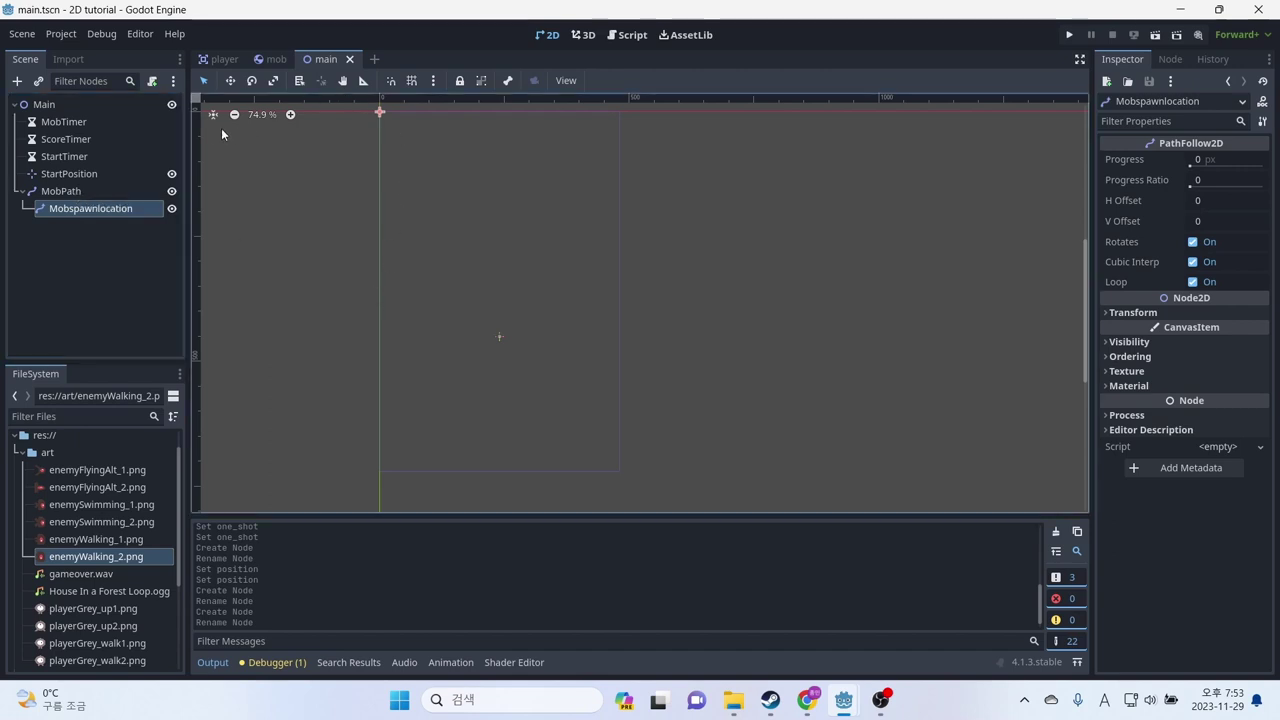
click(78, 192)
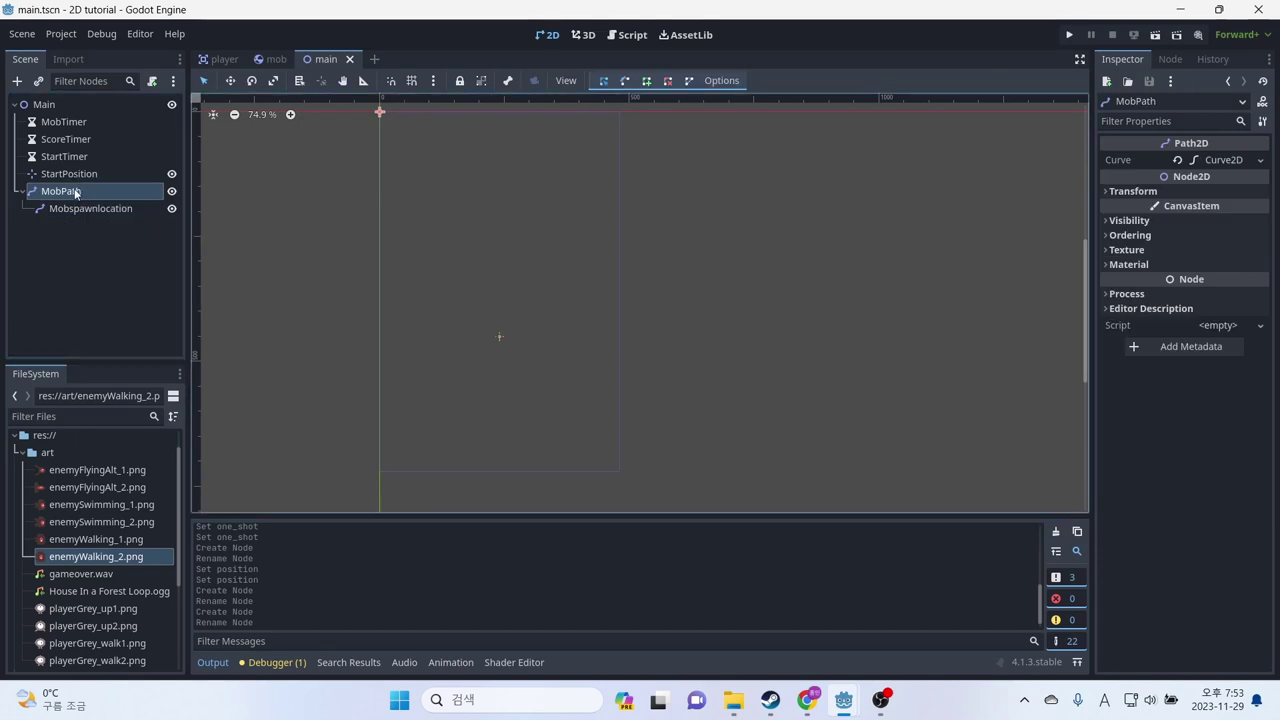
With grid snapping on, place path points at the four screen corners and close the curve
click(390, 82)
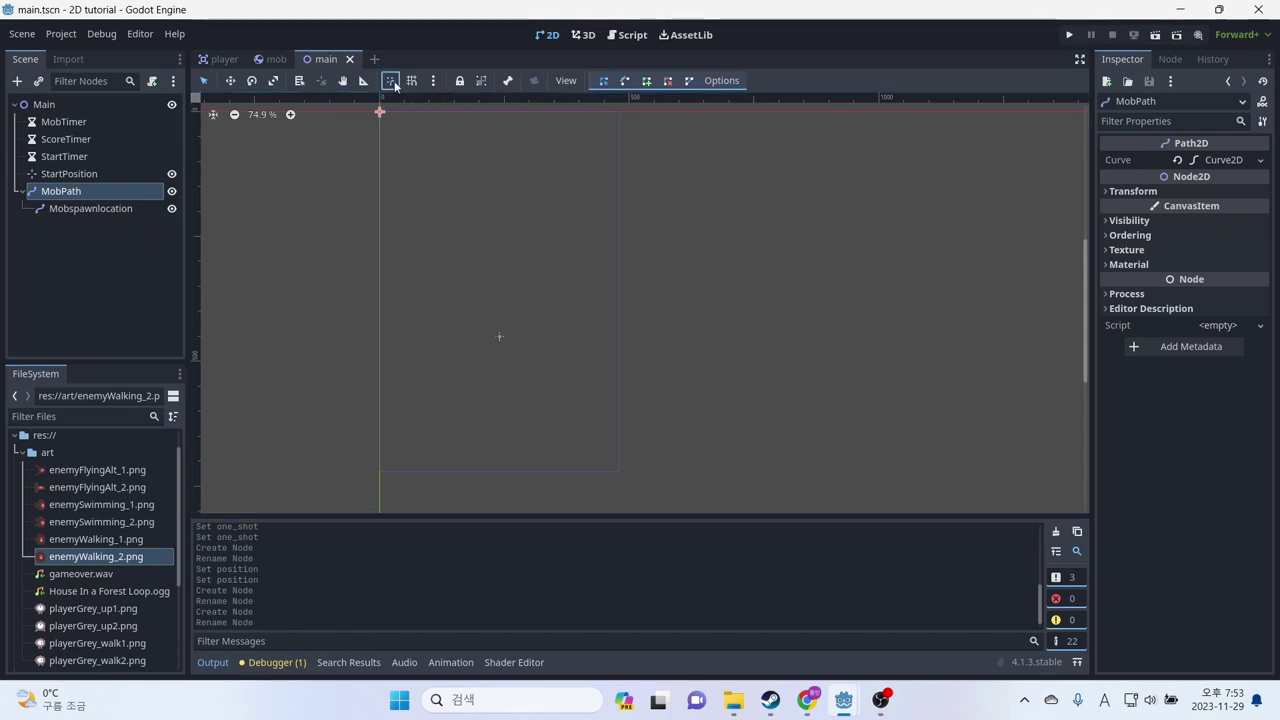
click(410, 84)
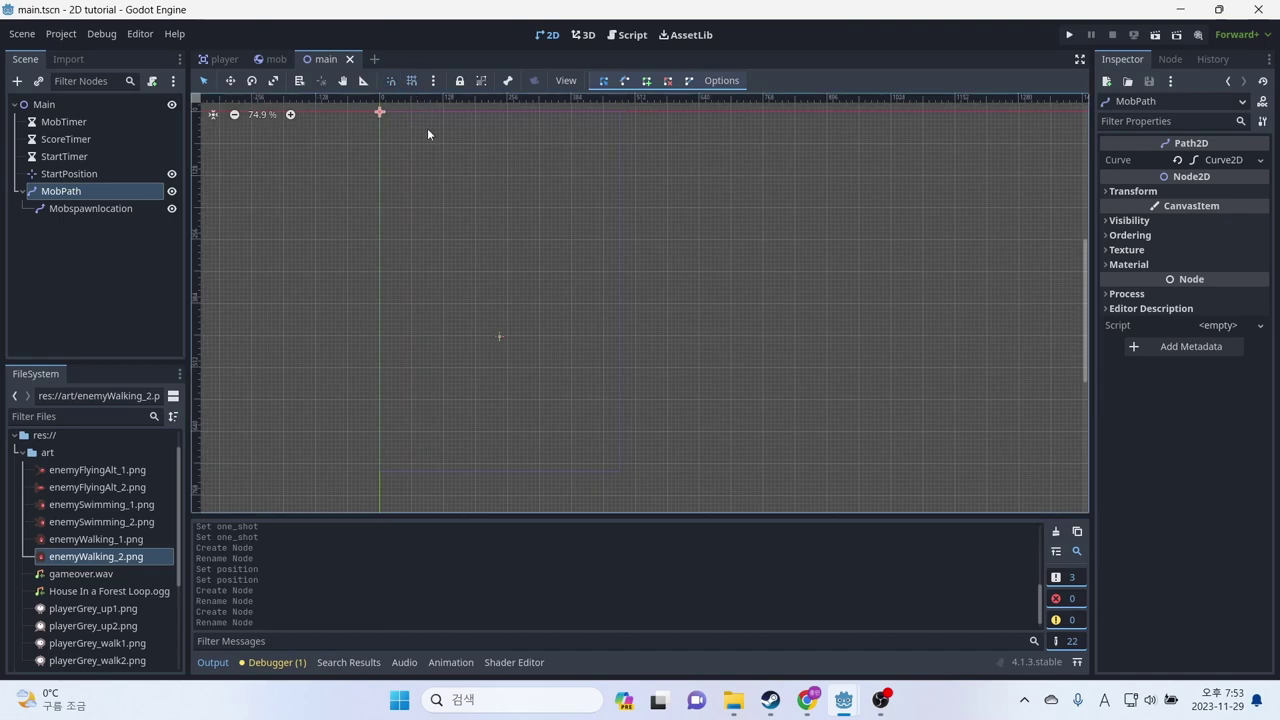
click(379, 110)
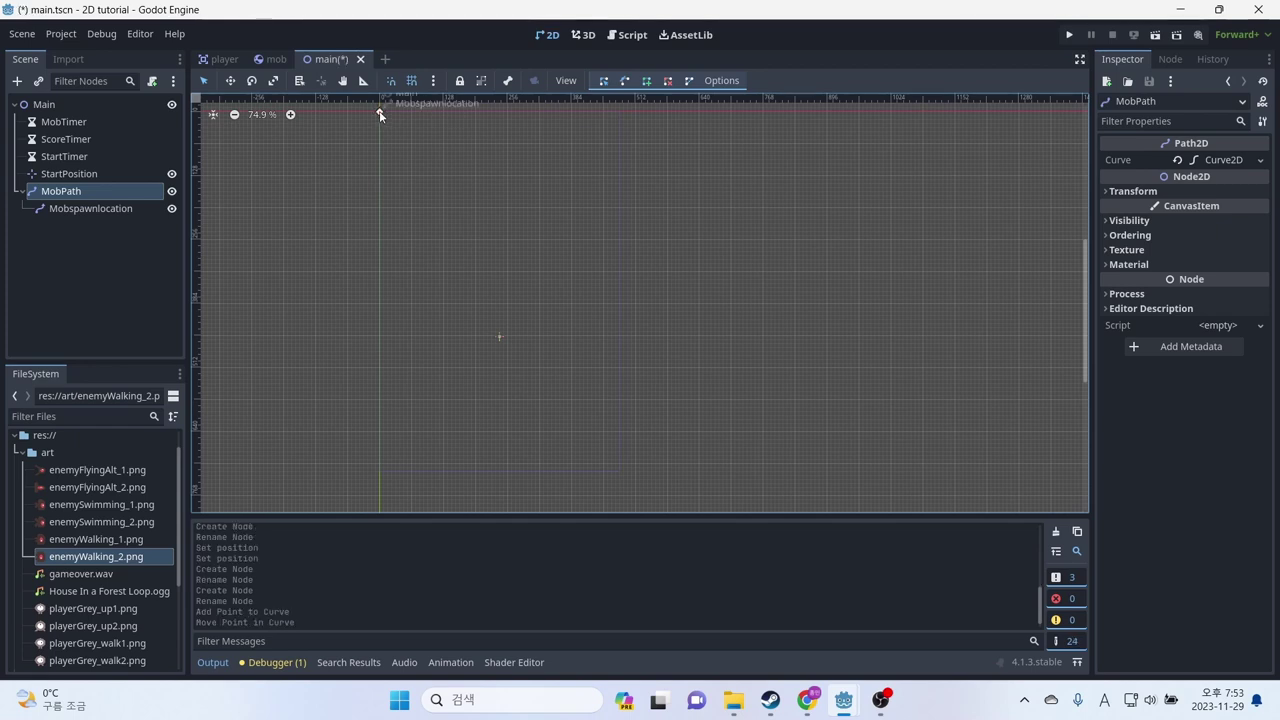
click(620, 111)
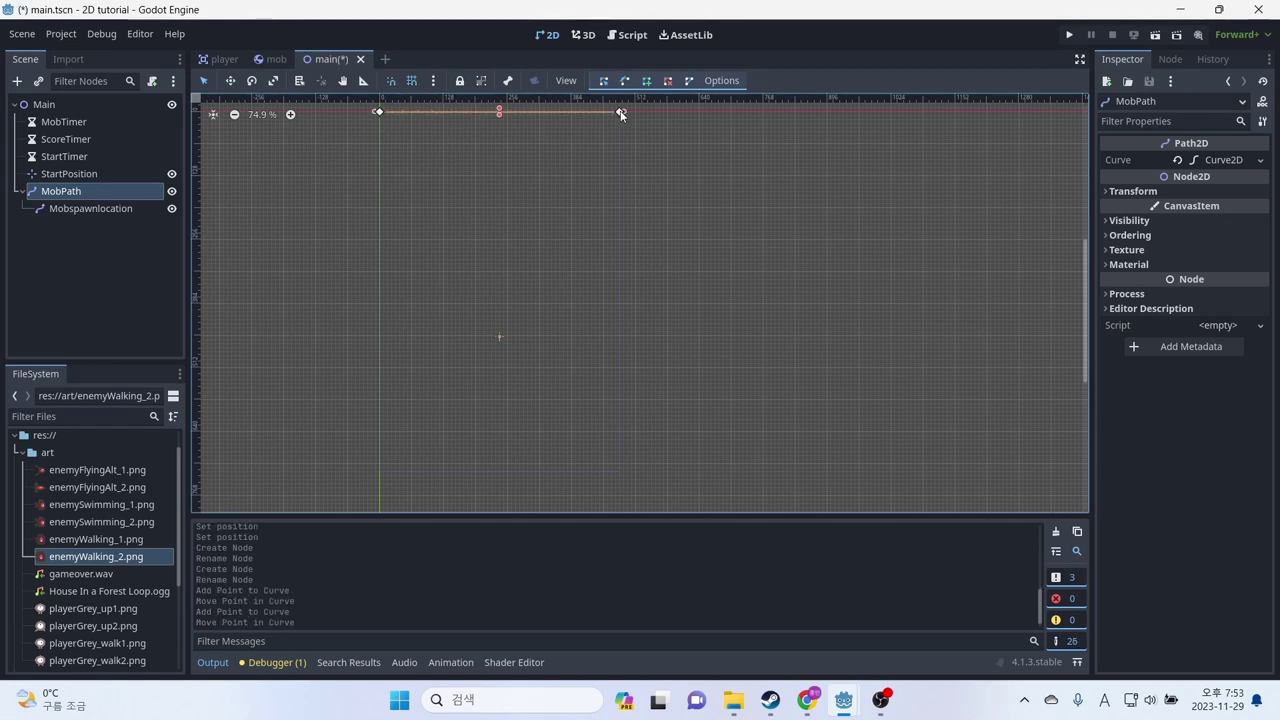
click(619, 472)
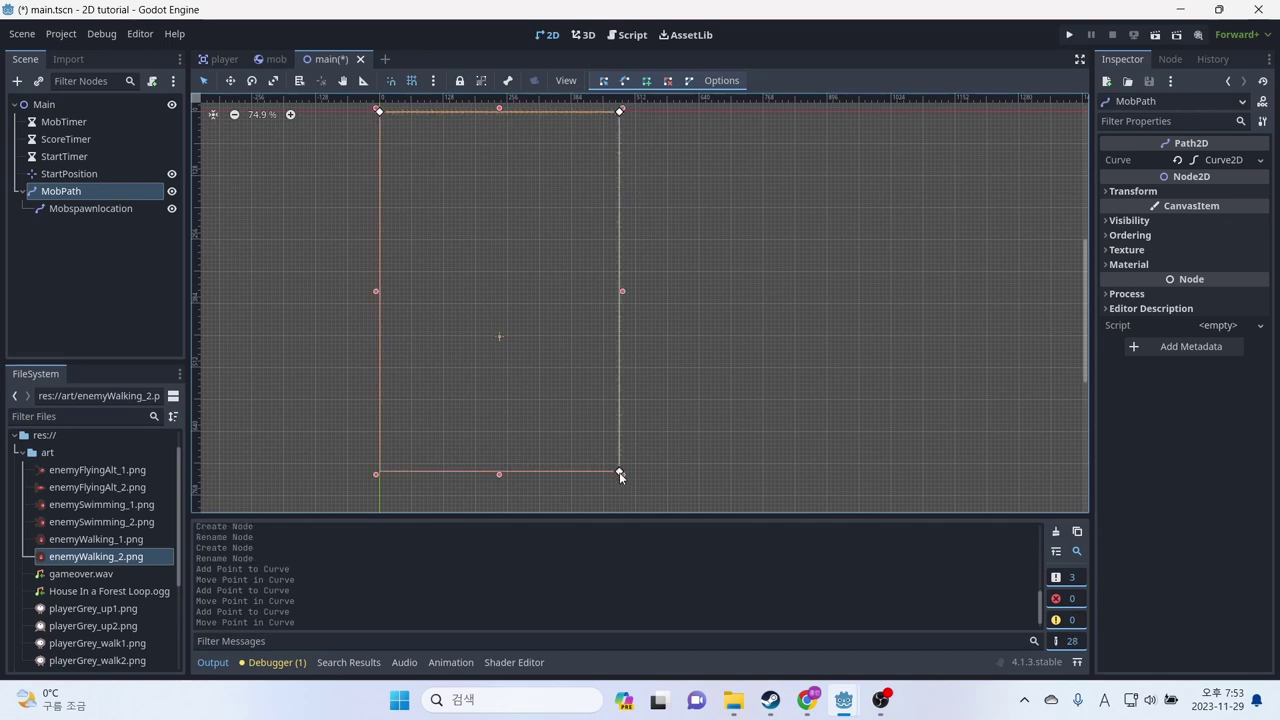
click(380, 474)
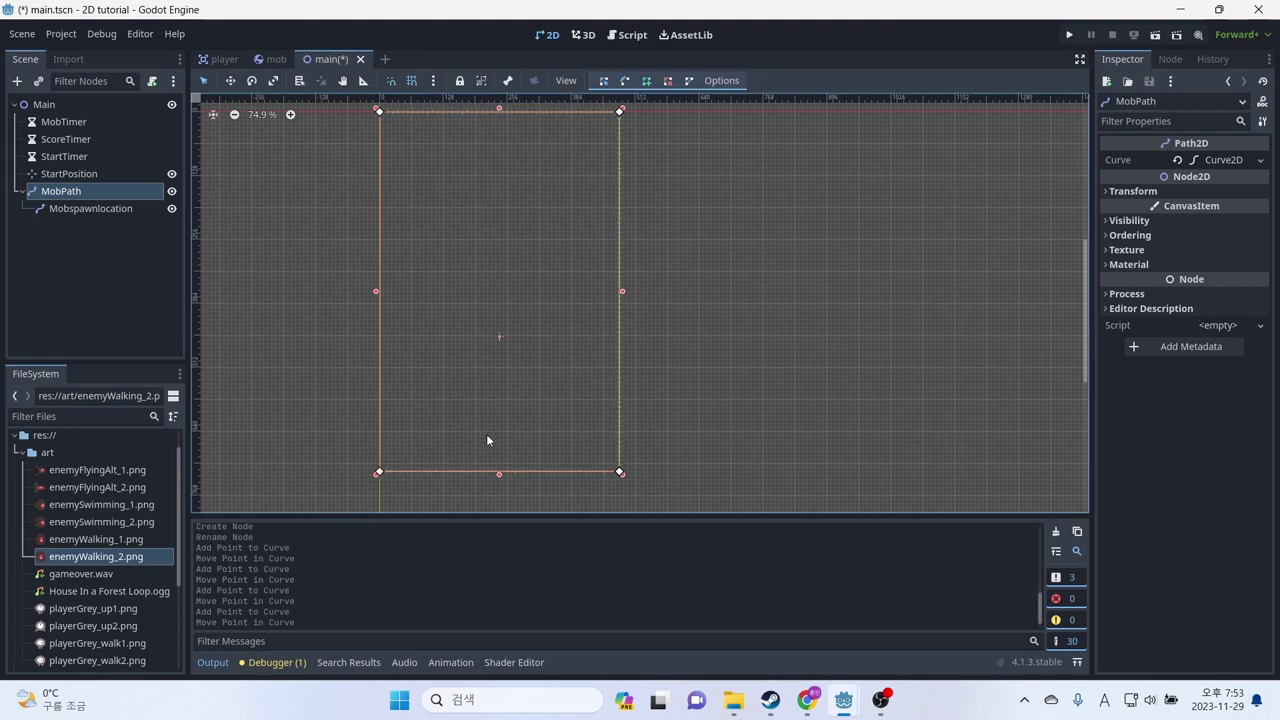
click(690, 82)
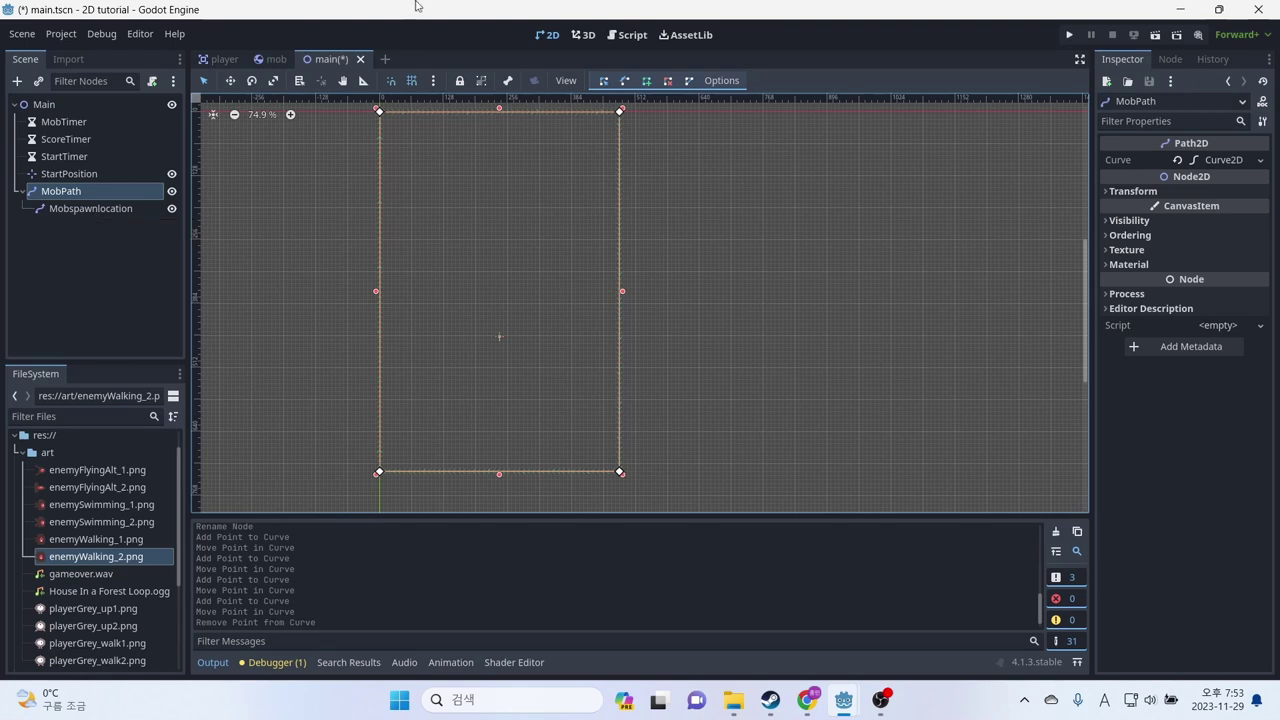
Save the scene and attach a new main.gd script to the Main node
key(ctrl+s)
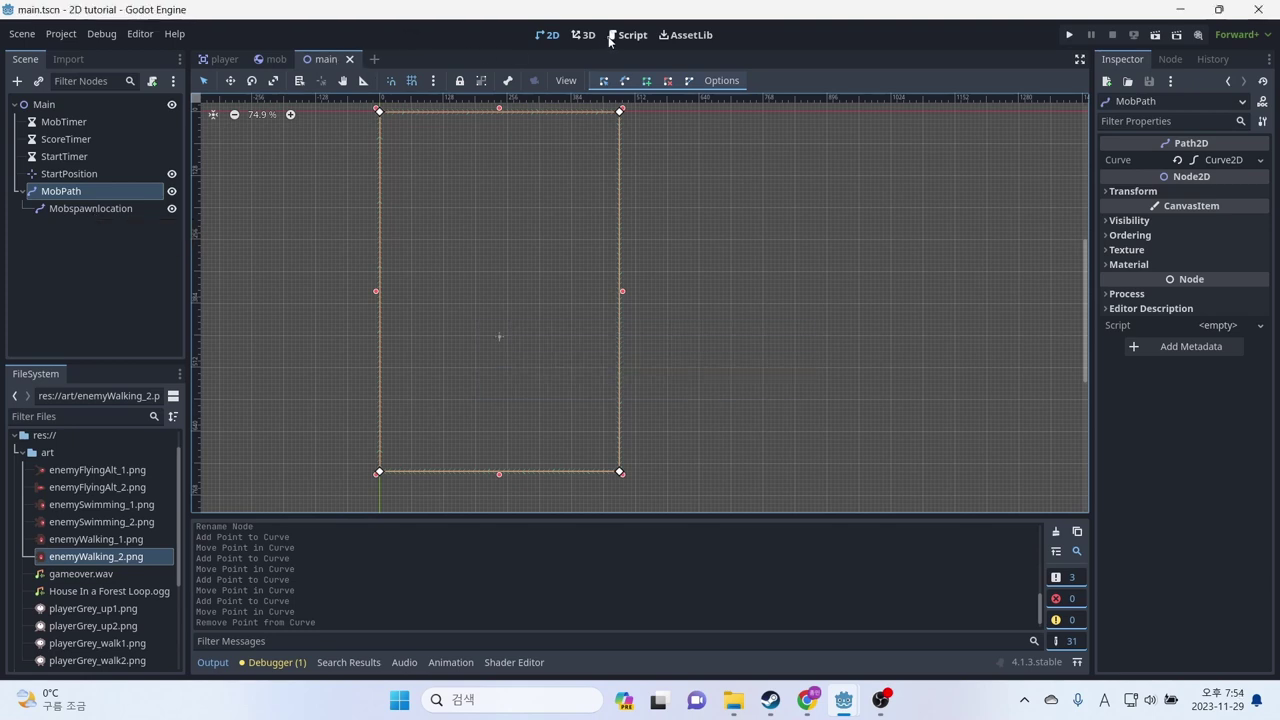
click(614, 38)
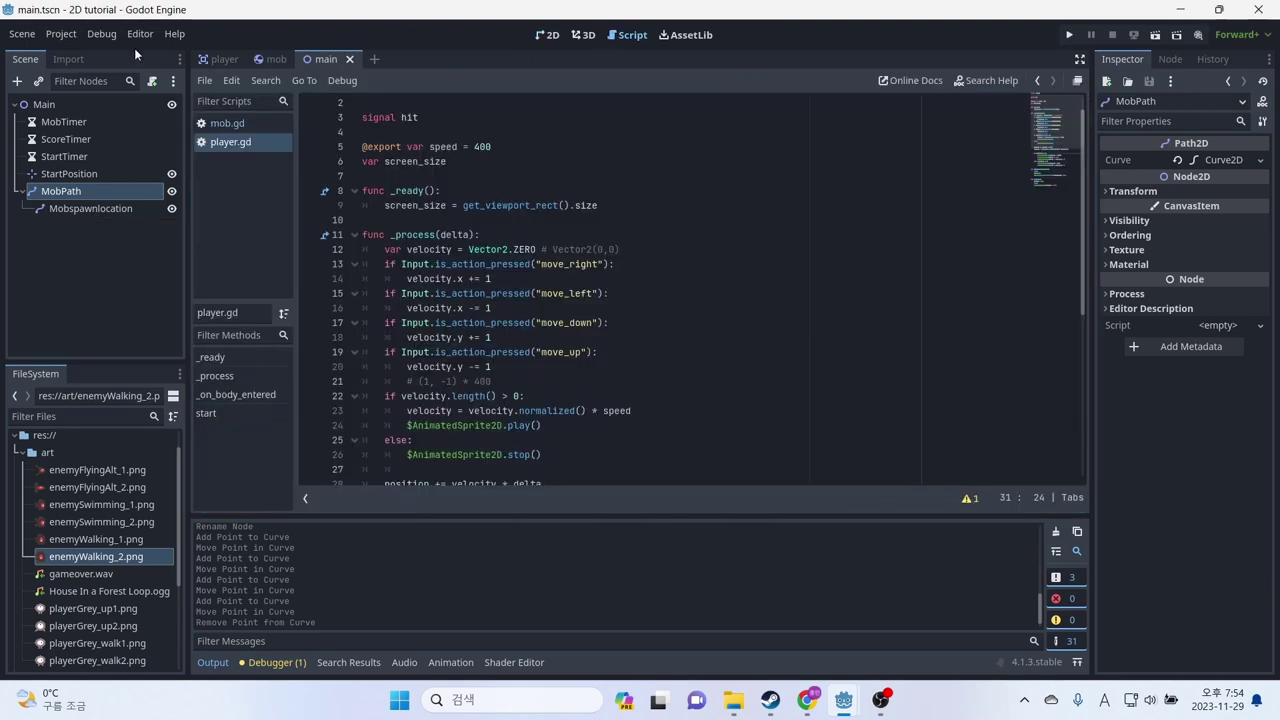
click(547, 35)
click(152, 81)
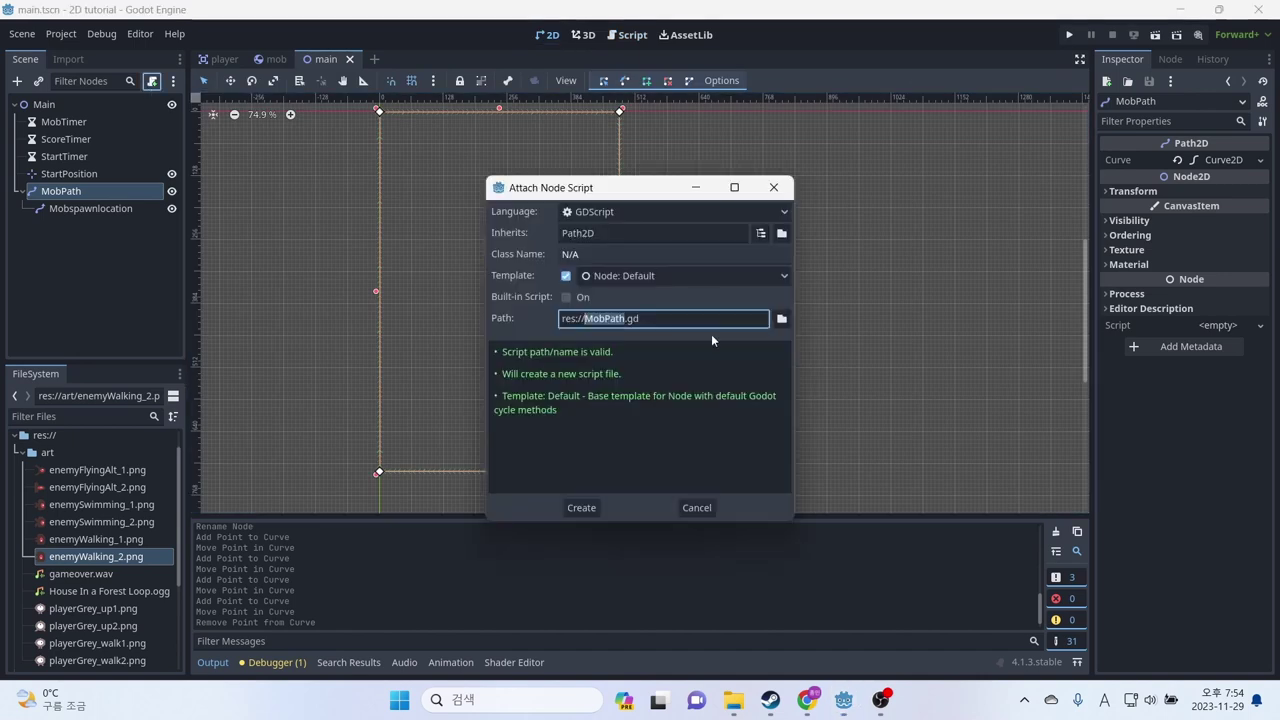
click(696, 507)
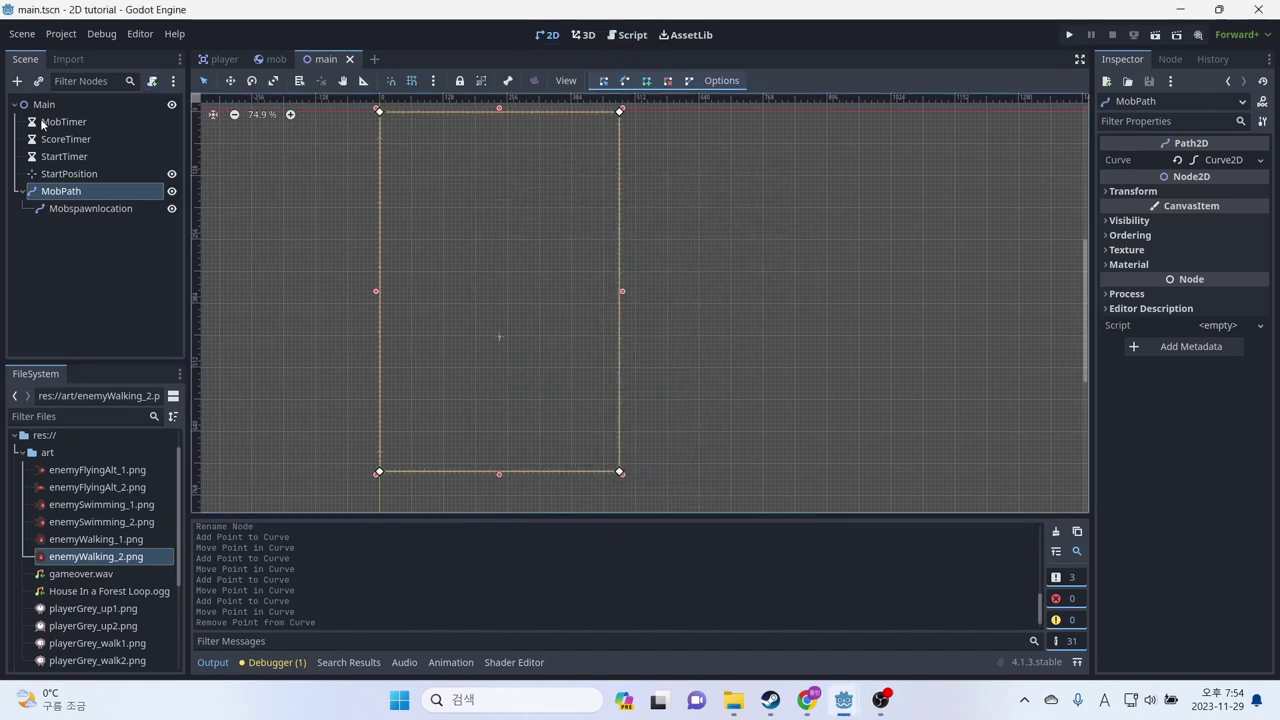
click(44, 106)
click(152, 81)
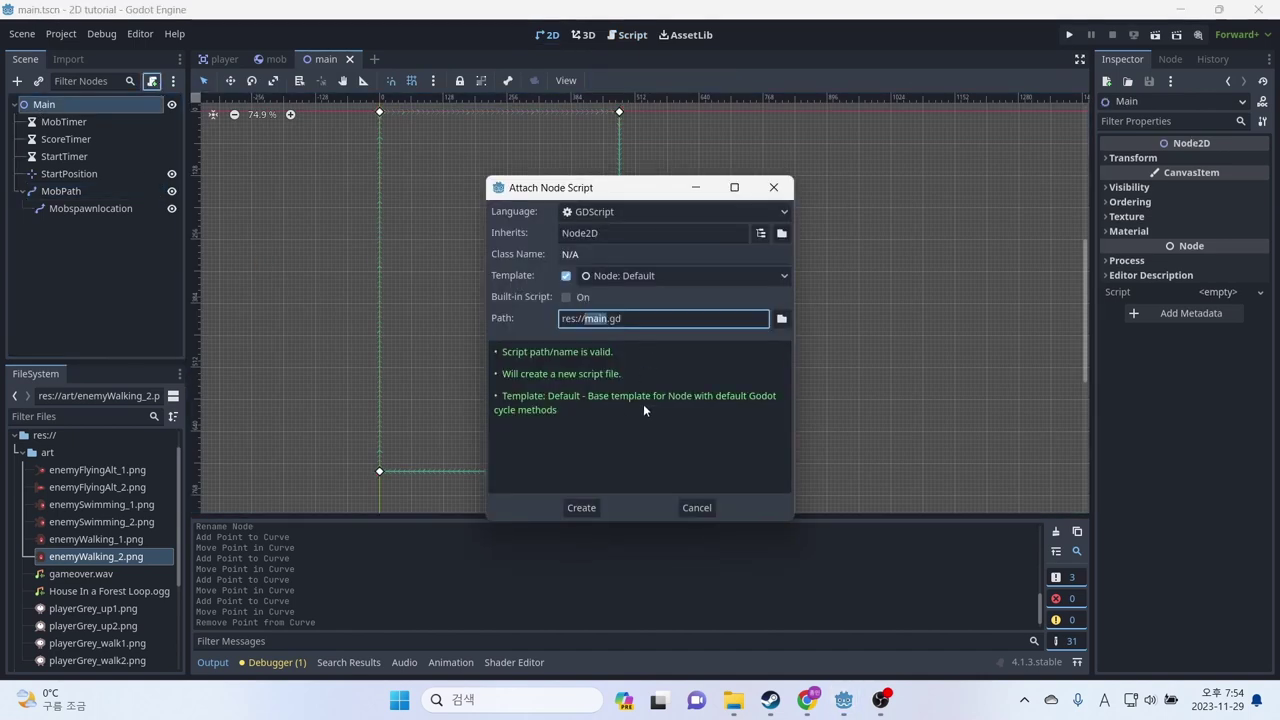
click(580, 507)
click(521, 122)
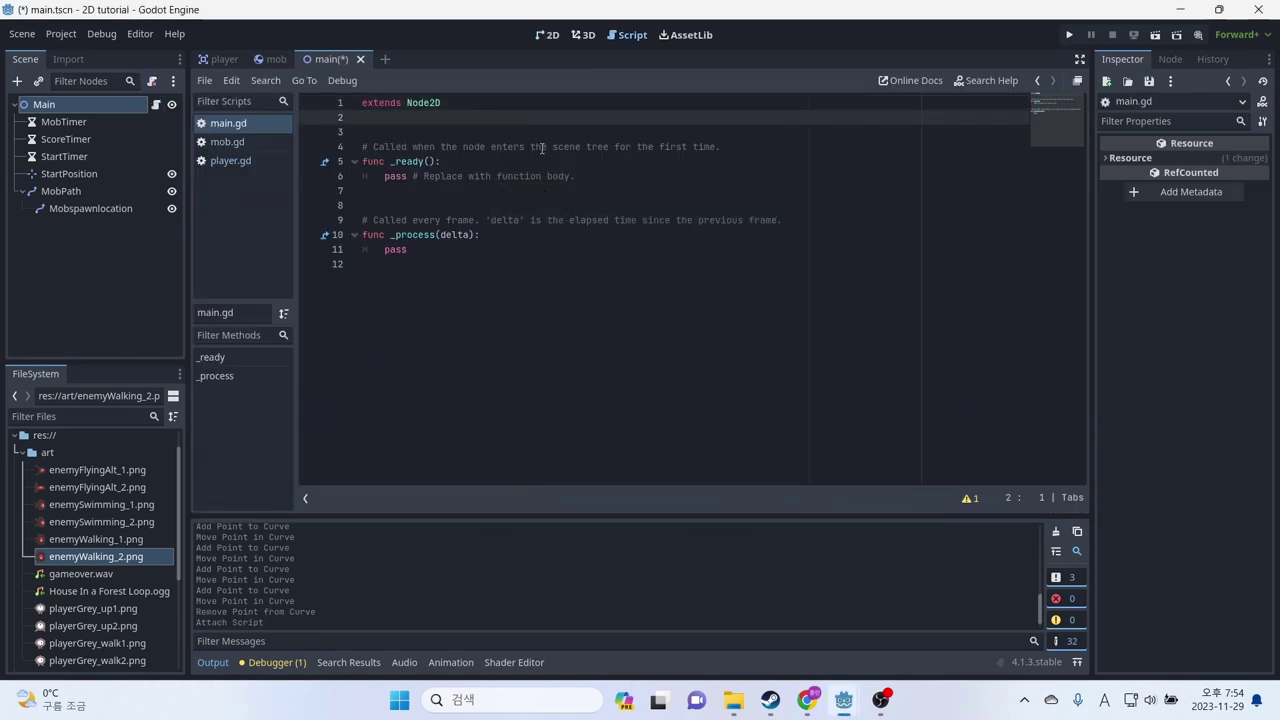
click(518, 104)
key(Return)
key(Return)
text(@)
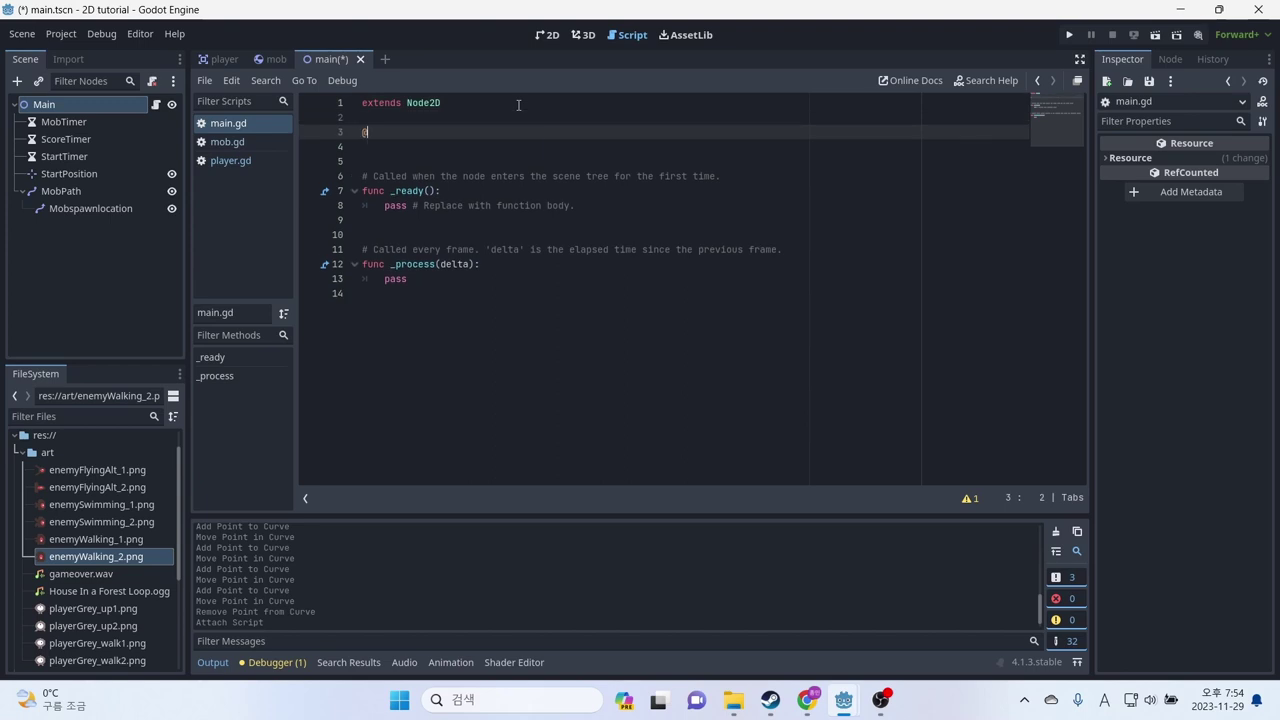
text(expro)
key(BackSpace)
key(BackSpace)
text(rt)
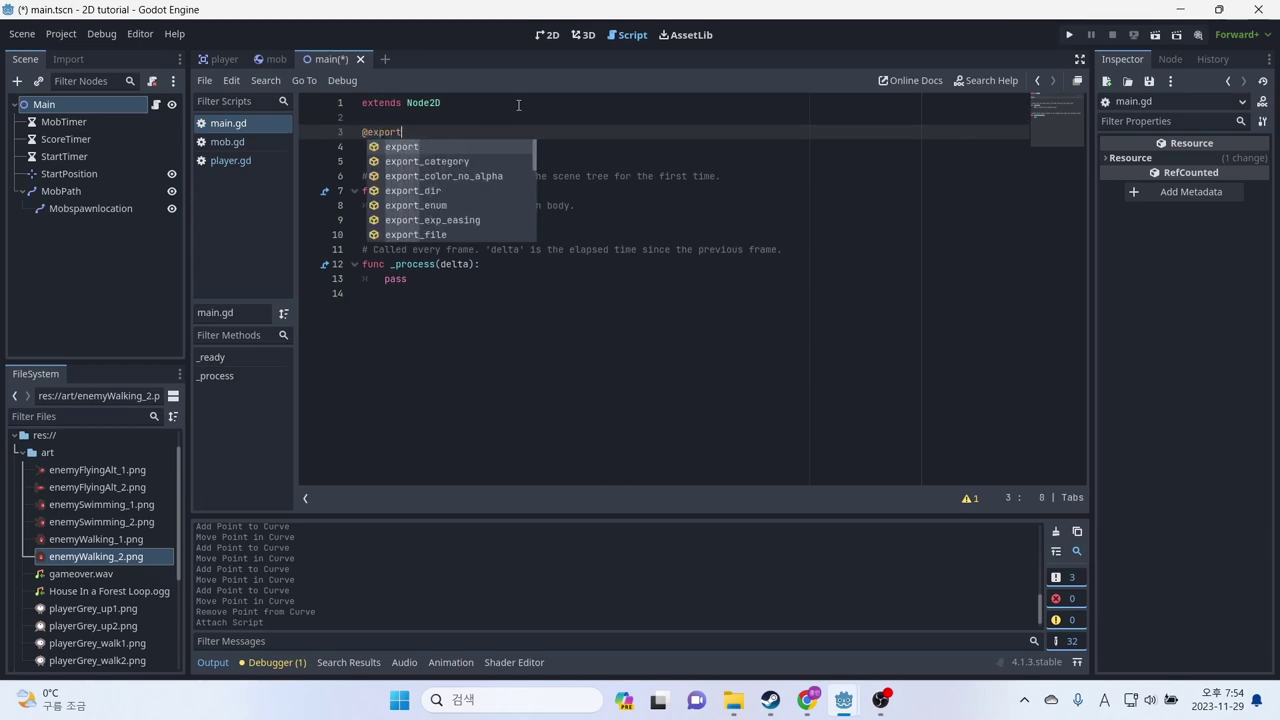
text( var mob)
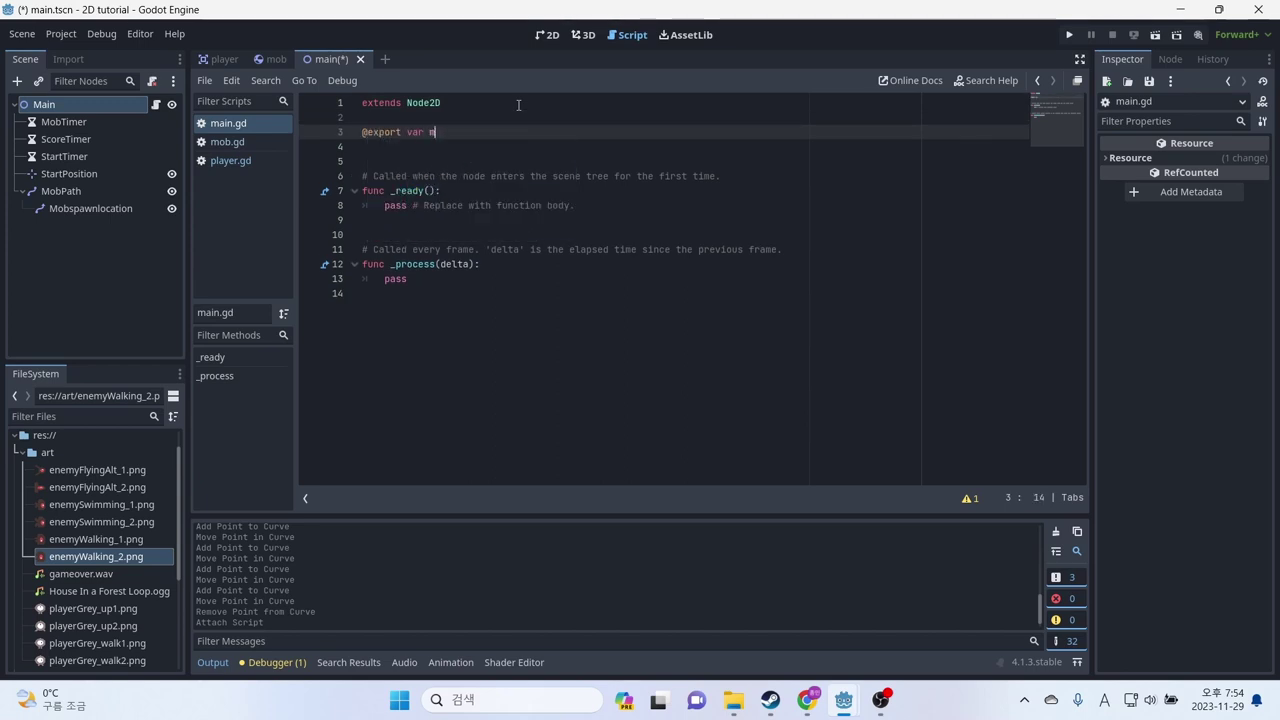
text(_sc)
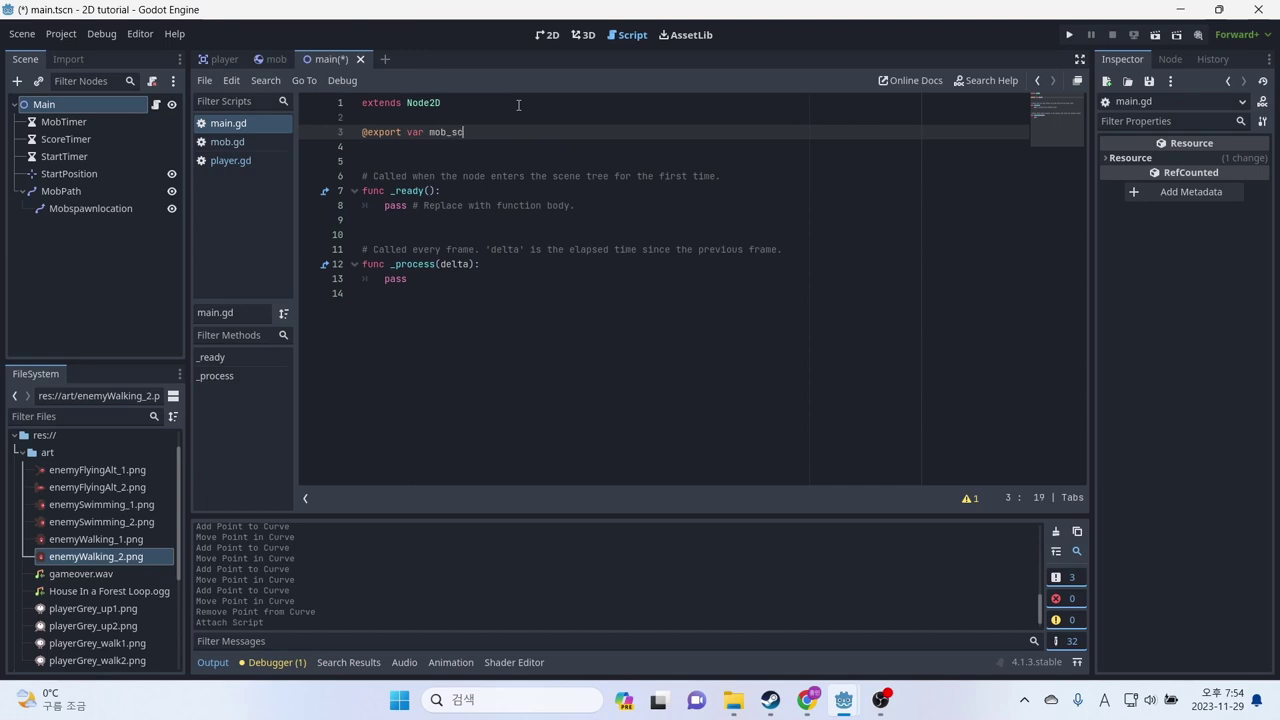
text(ene: P)
text(acked)
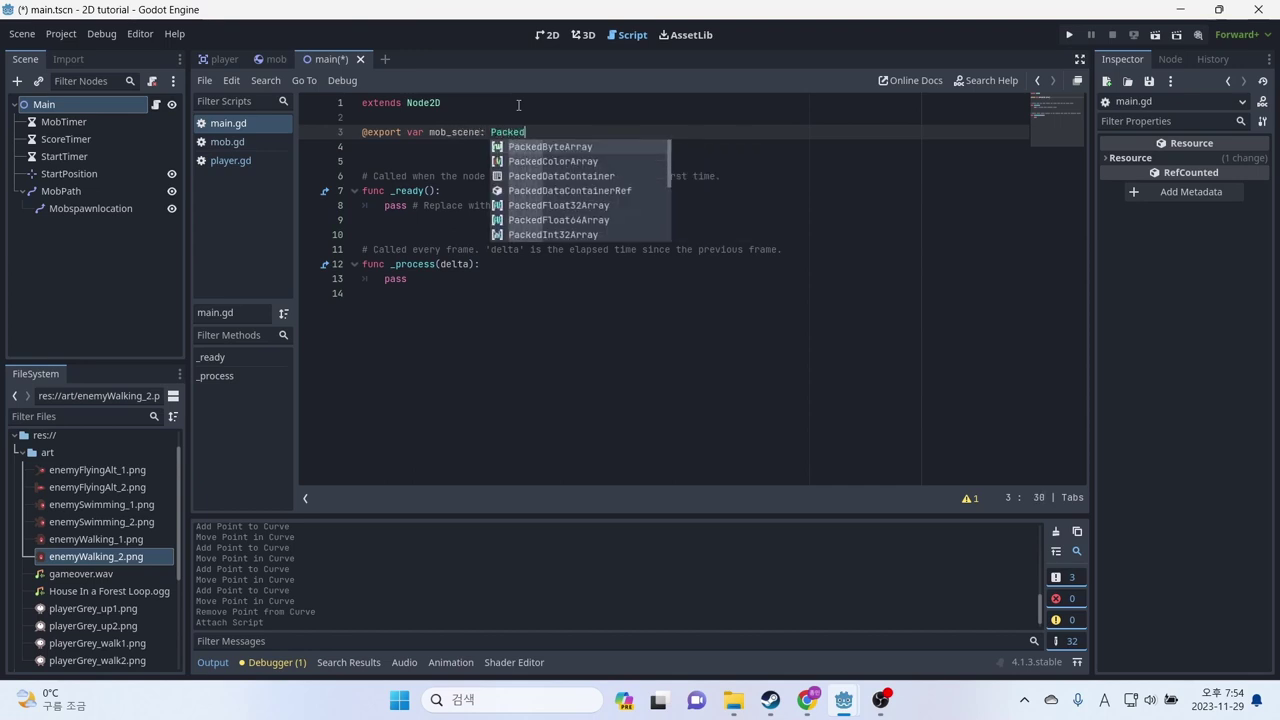
text(Scen)
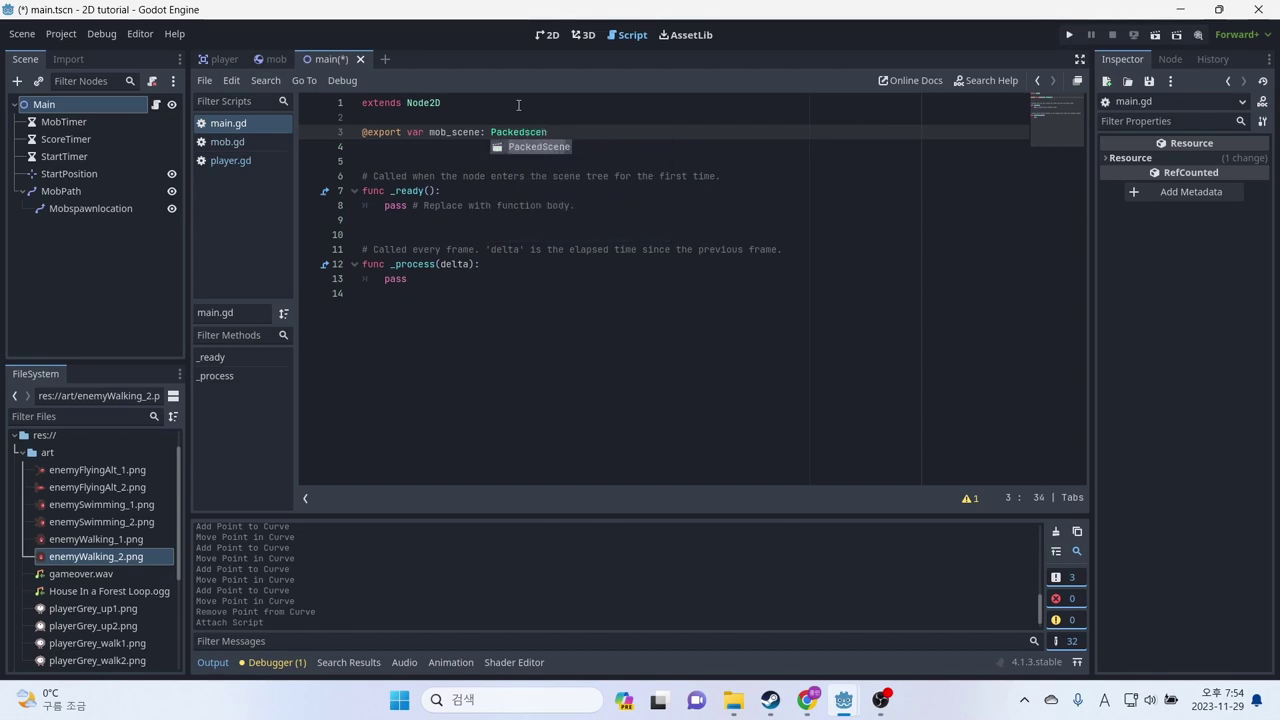
key(Return)
key(ctrl+s)
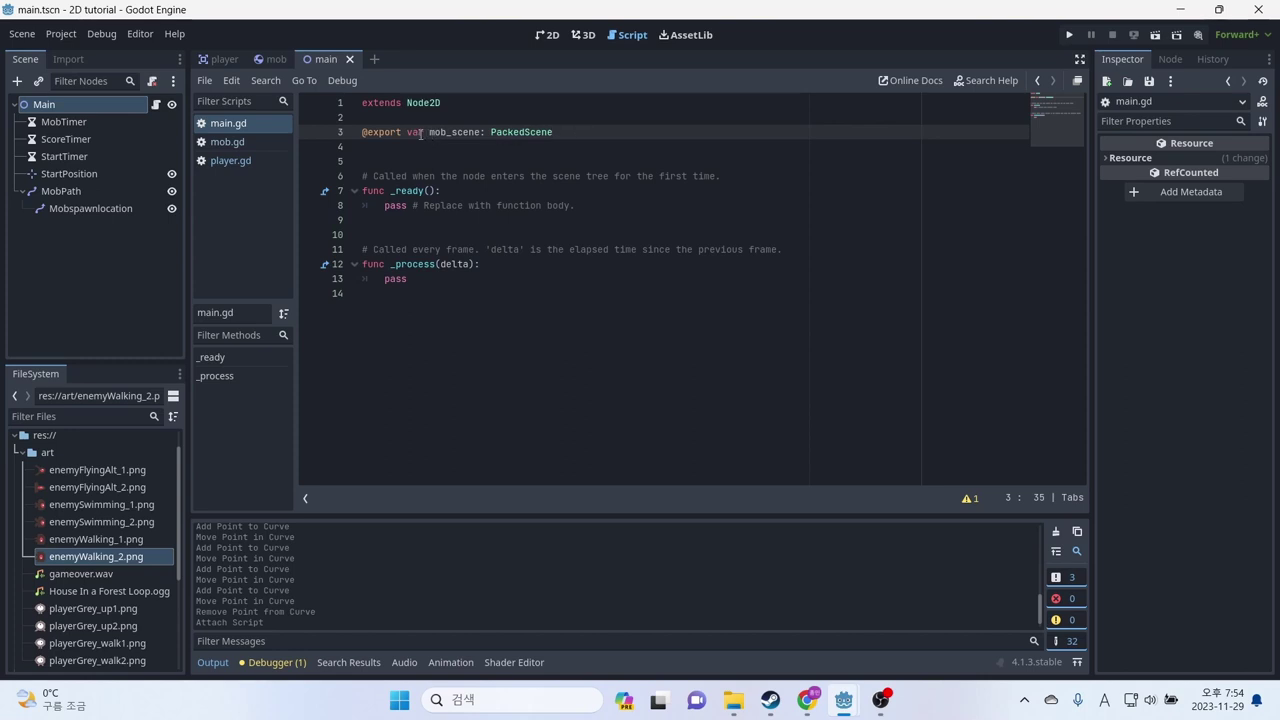
Review the mob_scene declaration and its PackedScene type, then check the script's path
drag(406, 132, 486, 132)
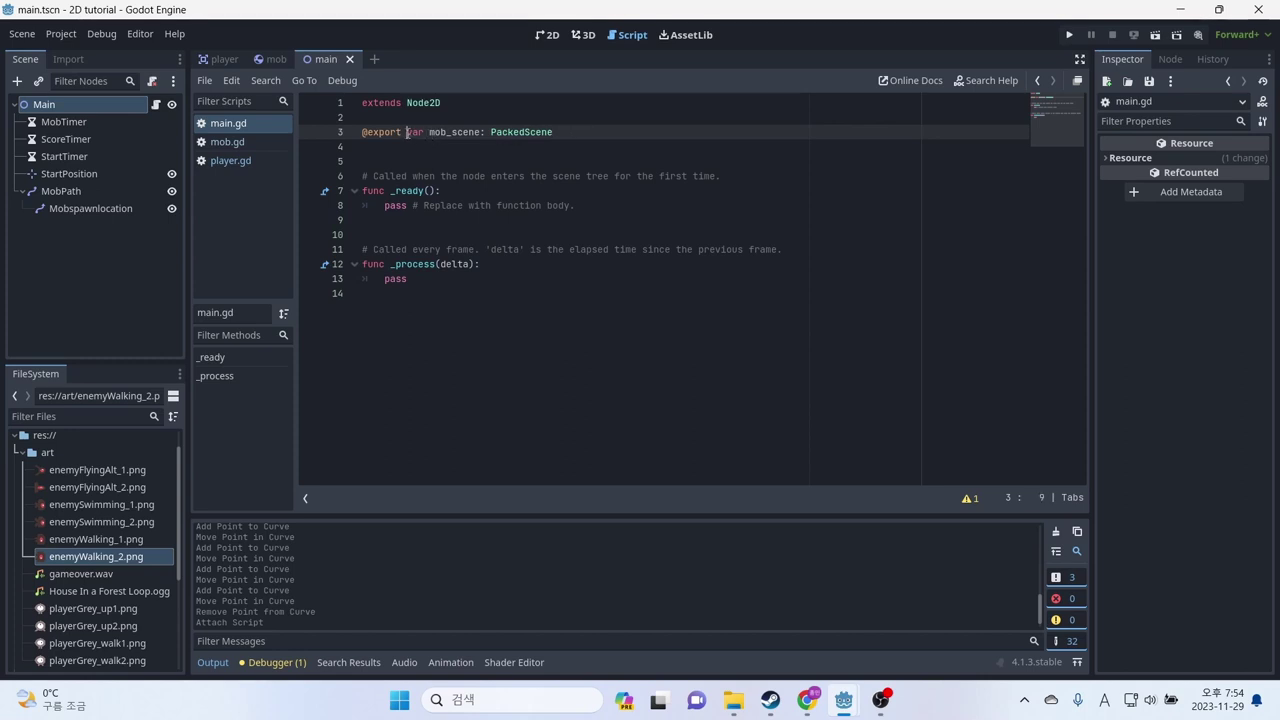
click(630, 131)
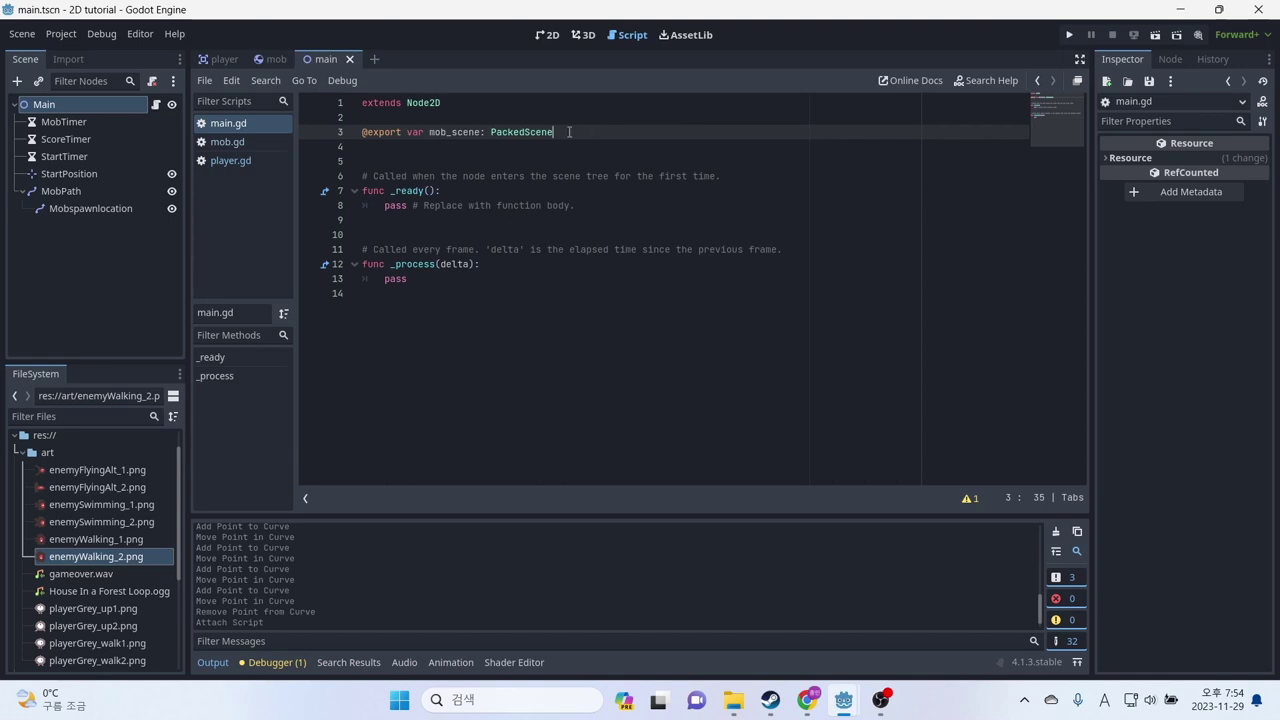
key(ctrl+shift+Left)
drag(584, 132, 489, 123)
click(665, 145)
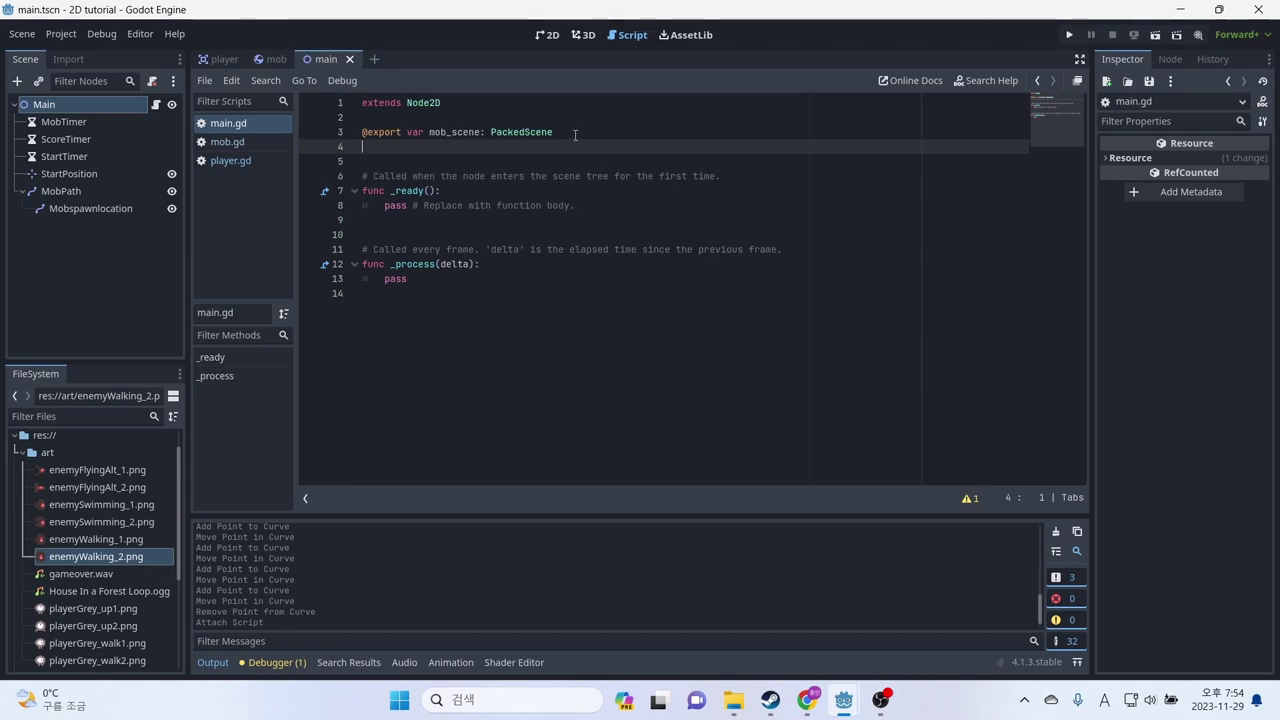
drag(588, 133, 491, 134)
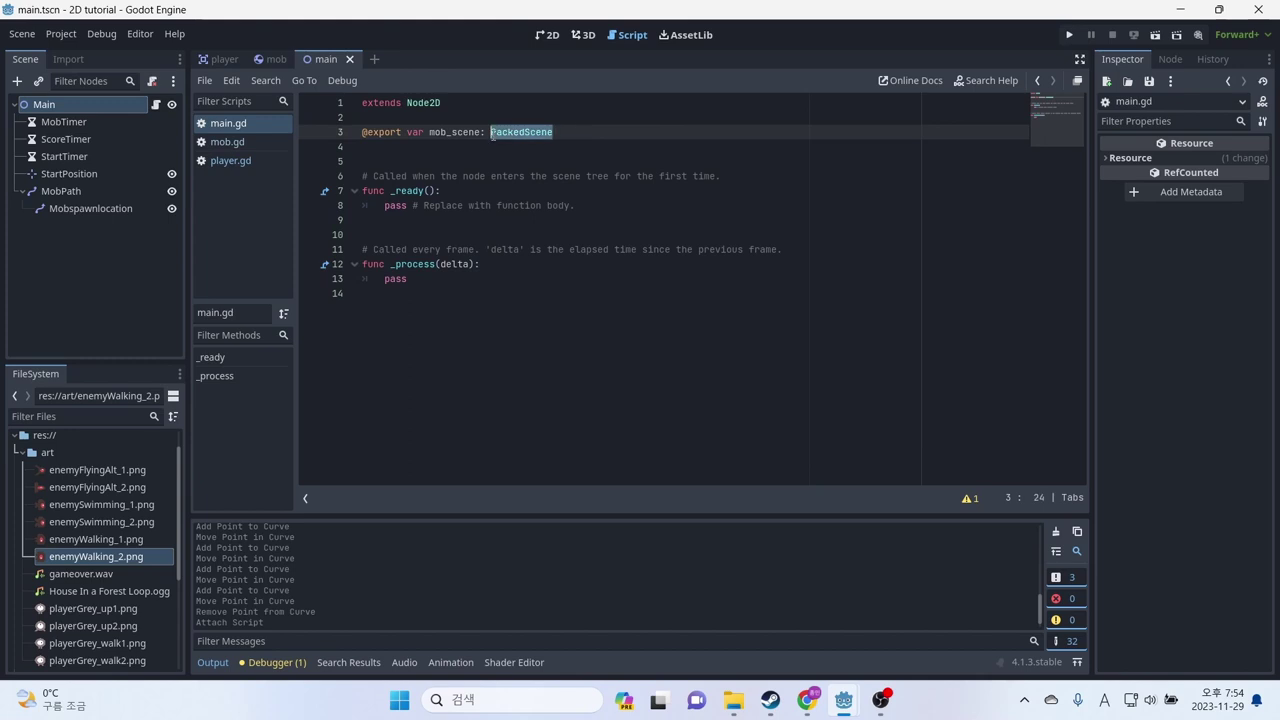
click(523, 148)
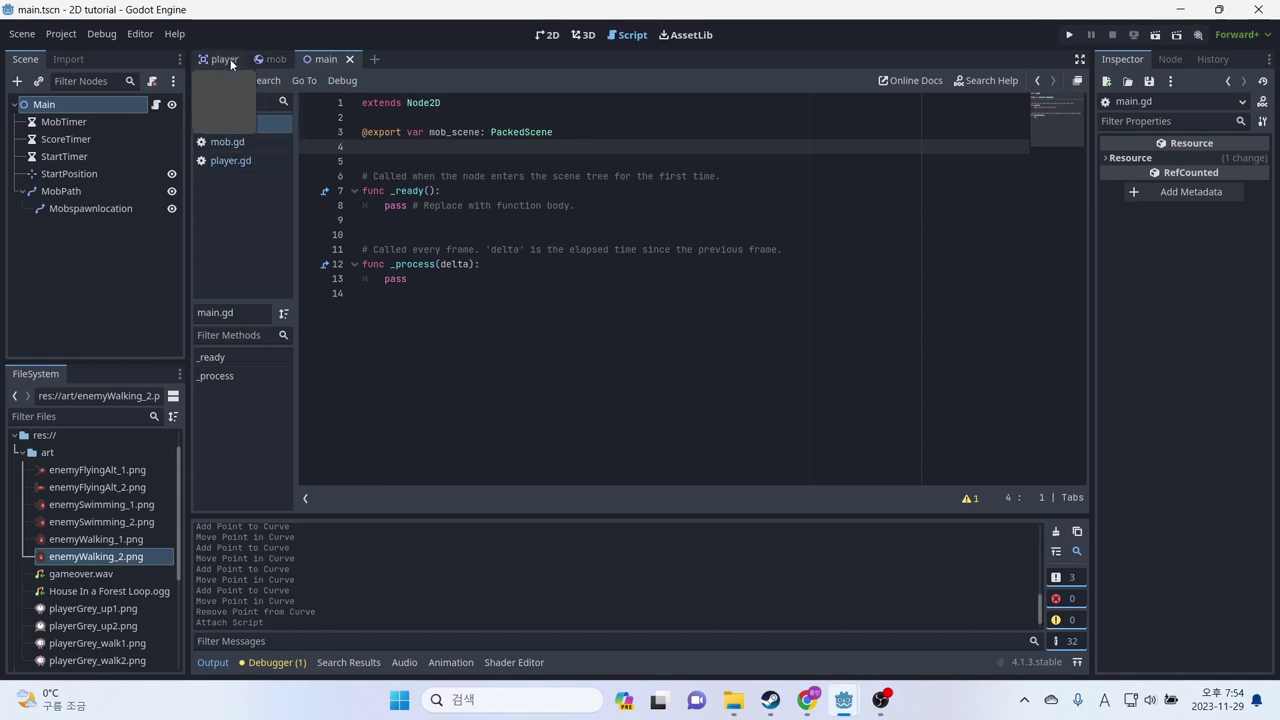
click(1172, 157)
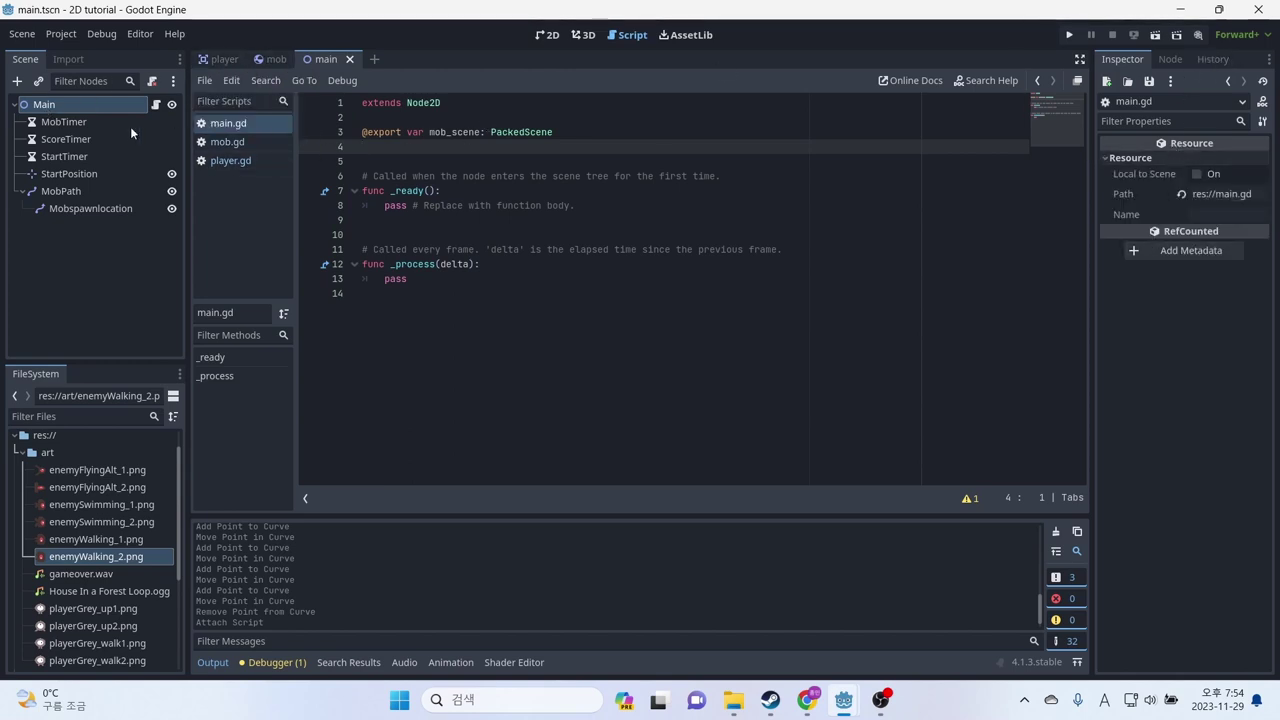
Assign mob.tscn from the FileSystem to Main's Mob Scene property in the Inspector
click(44, 105)
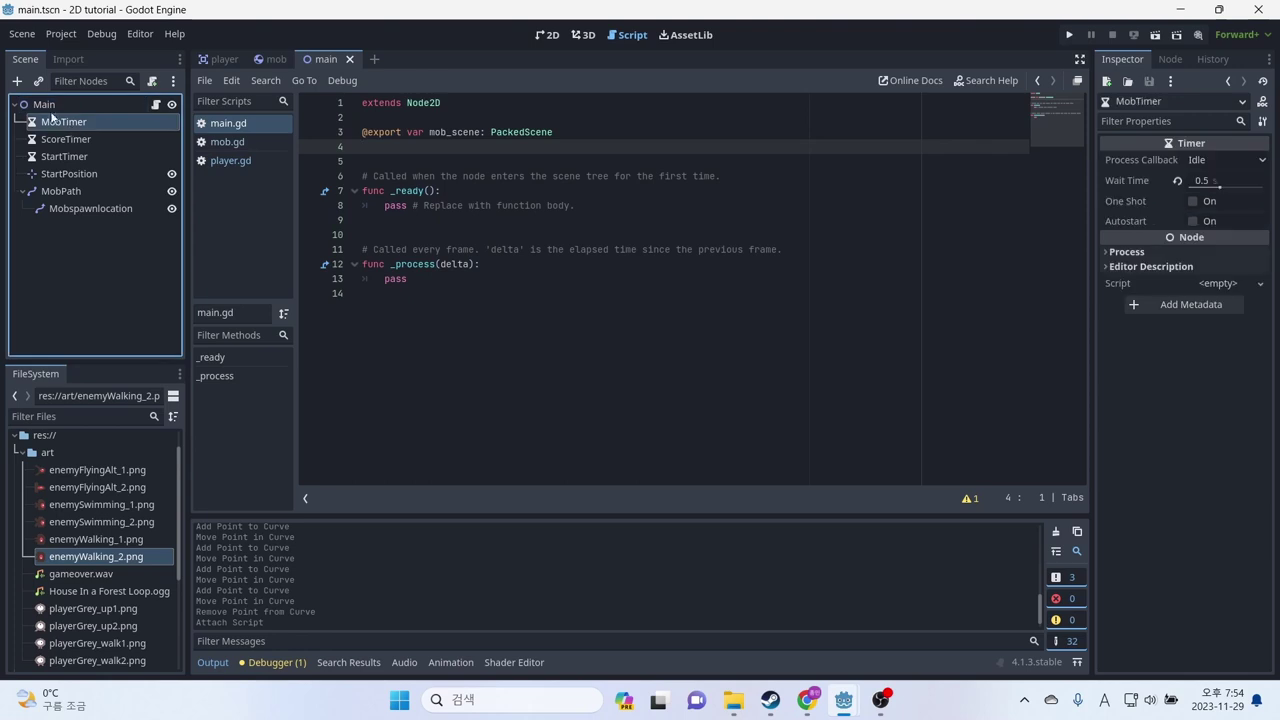
click(569, 136)
key(ctrl+s)
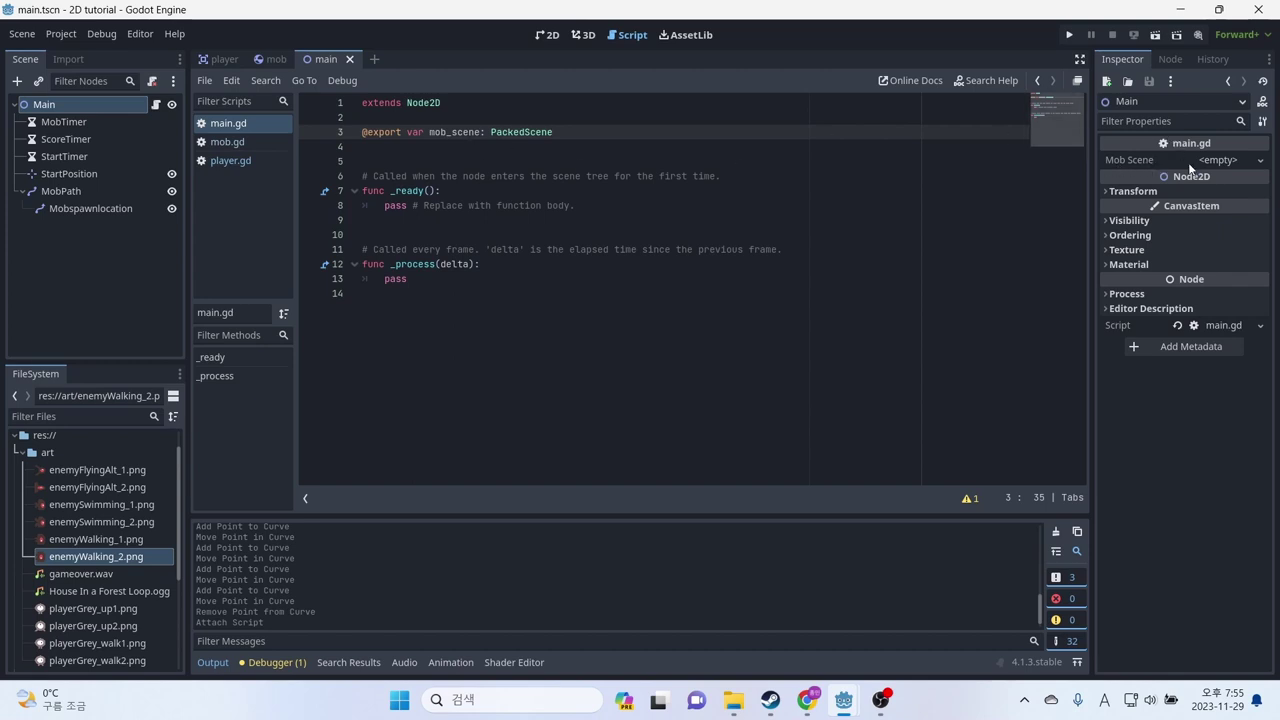
click(1260, 161)
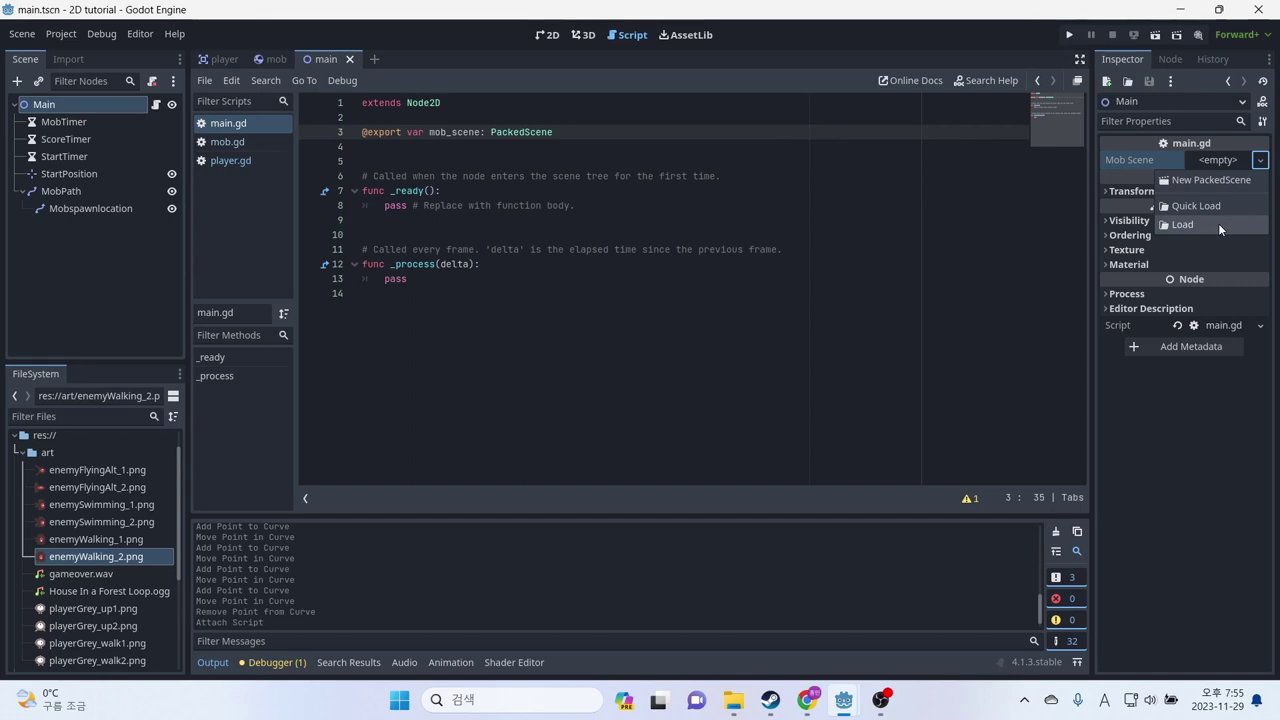
key(Escape)
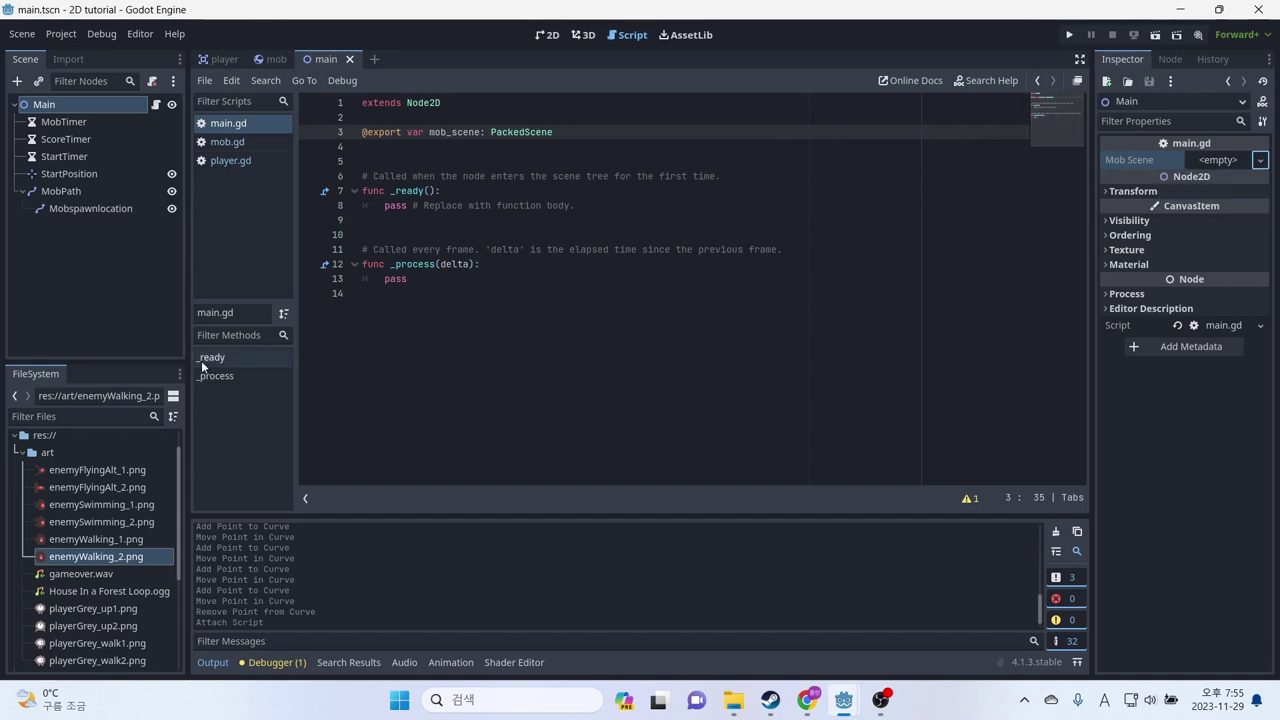
scroll(109, 483, down, 3)
scroll(100, 495, down, 2)
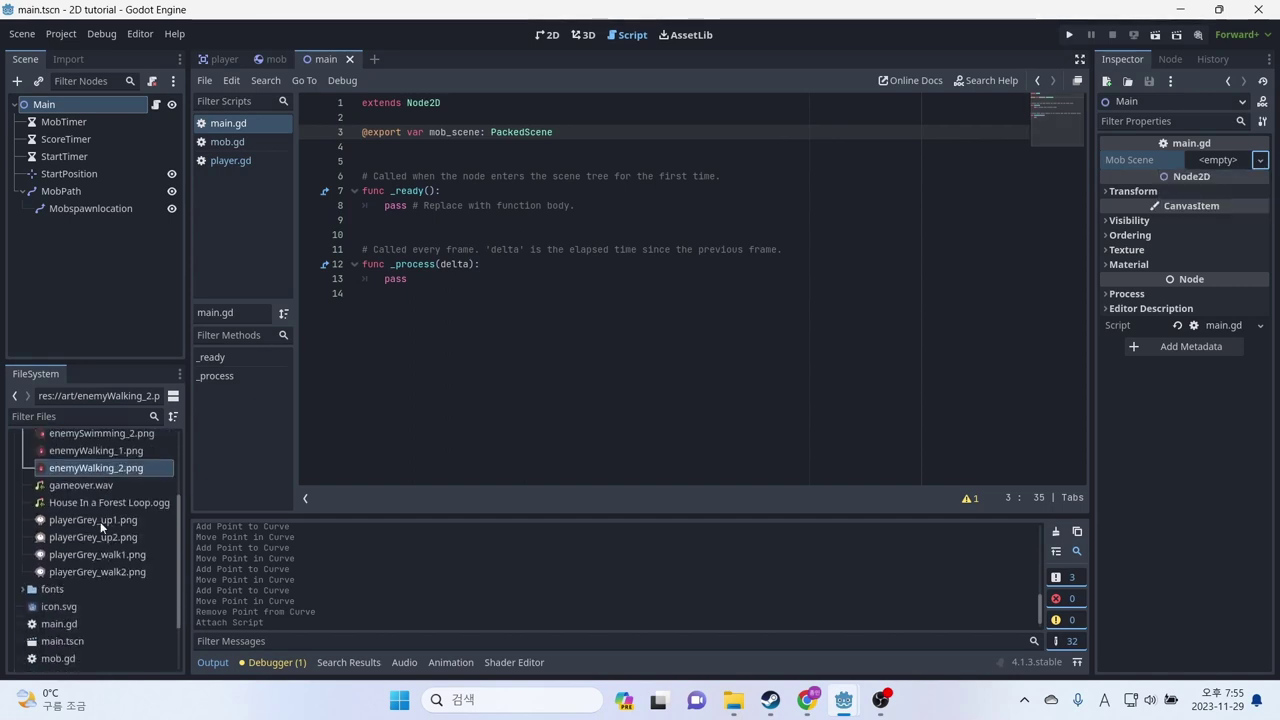
scroll(95, 605, down, 1)
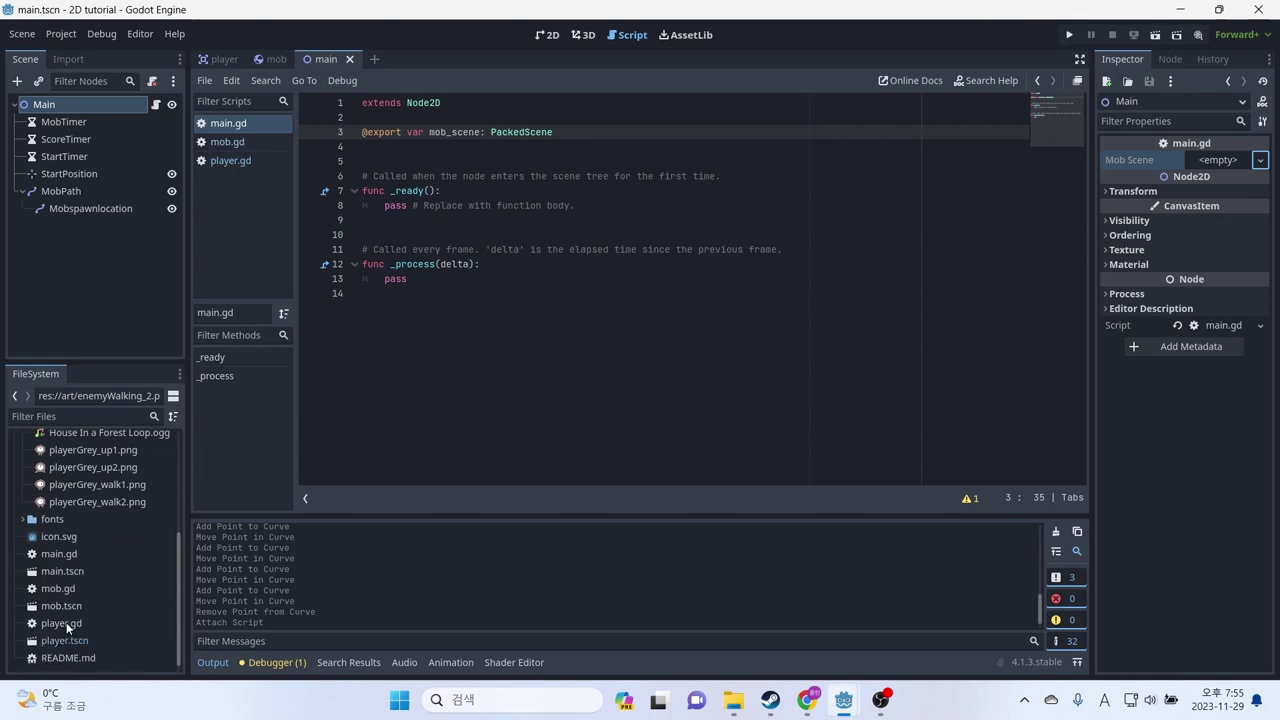
click(66, 605)
drag(67, 613, 1226, 170)
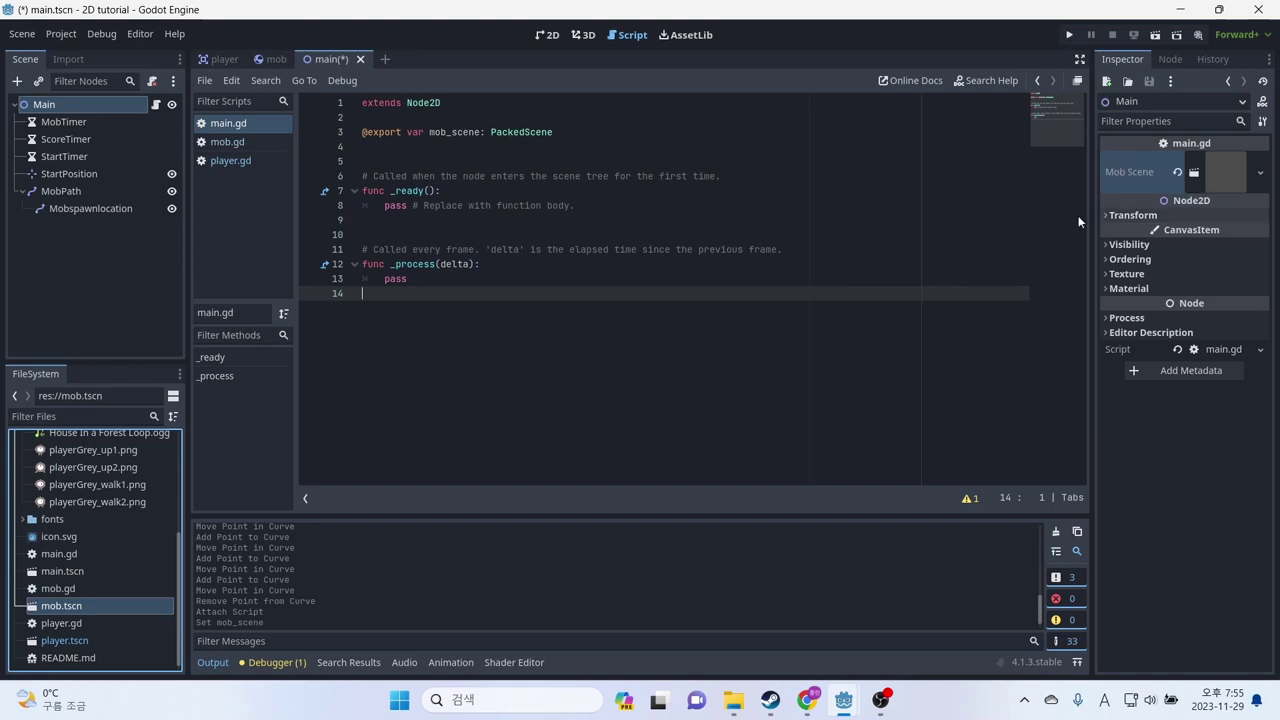
Delete the blank line and comment above func _ready in main.gd
double_click(482, 132)
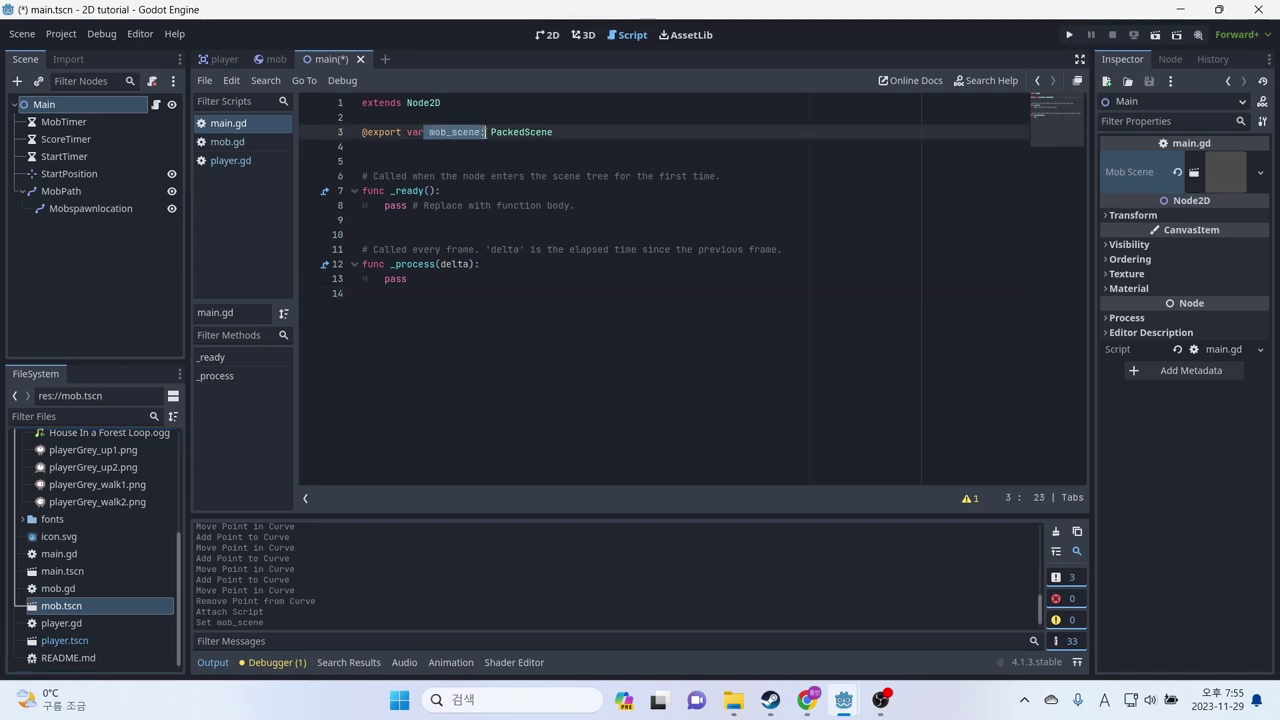
click(721, 204)
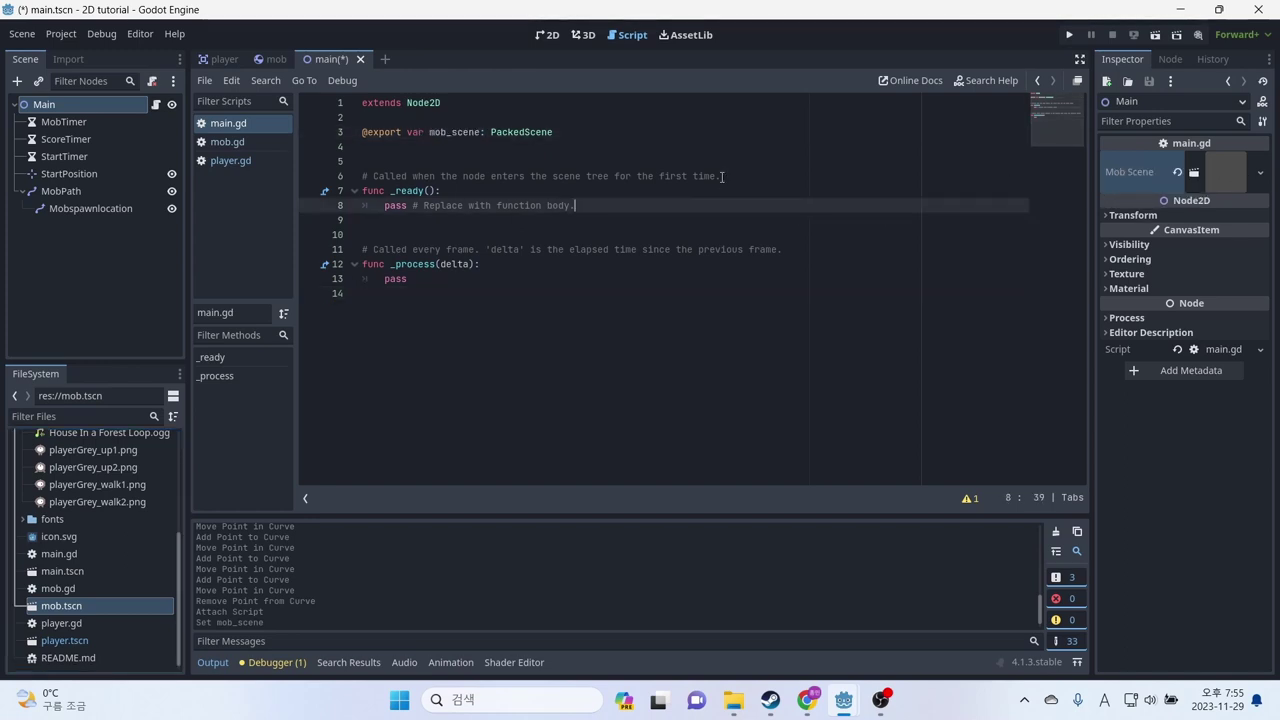
click(722, 177)
drag(722, 176, 363, 147)
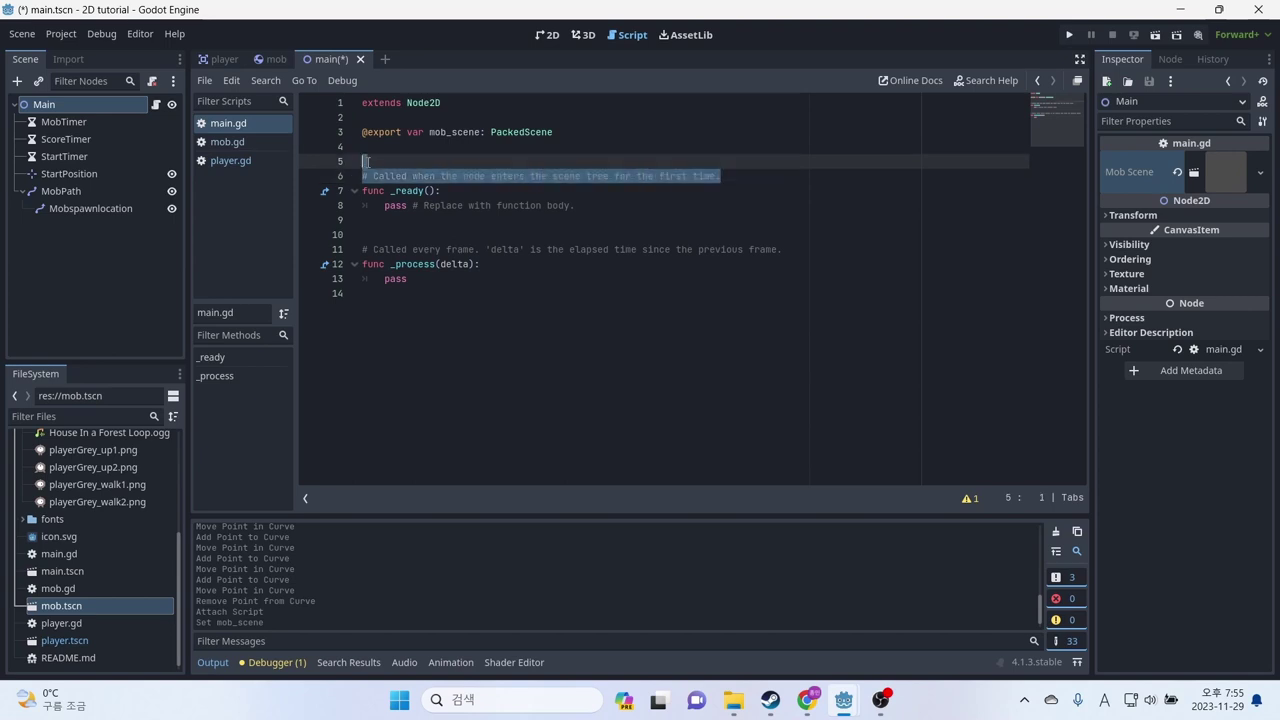
key(BackSpace)
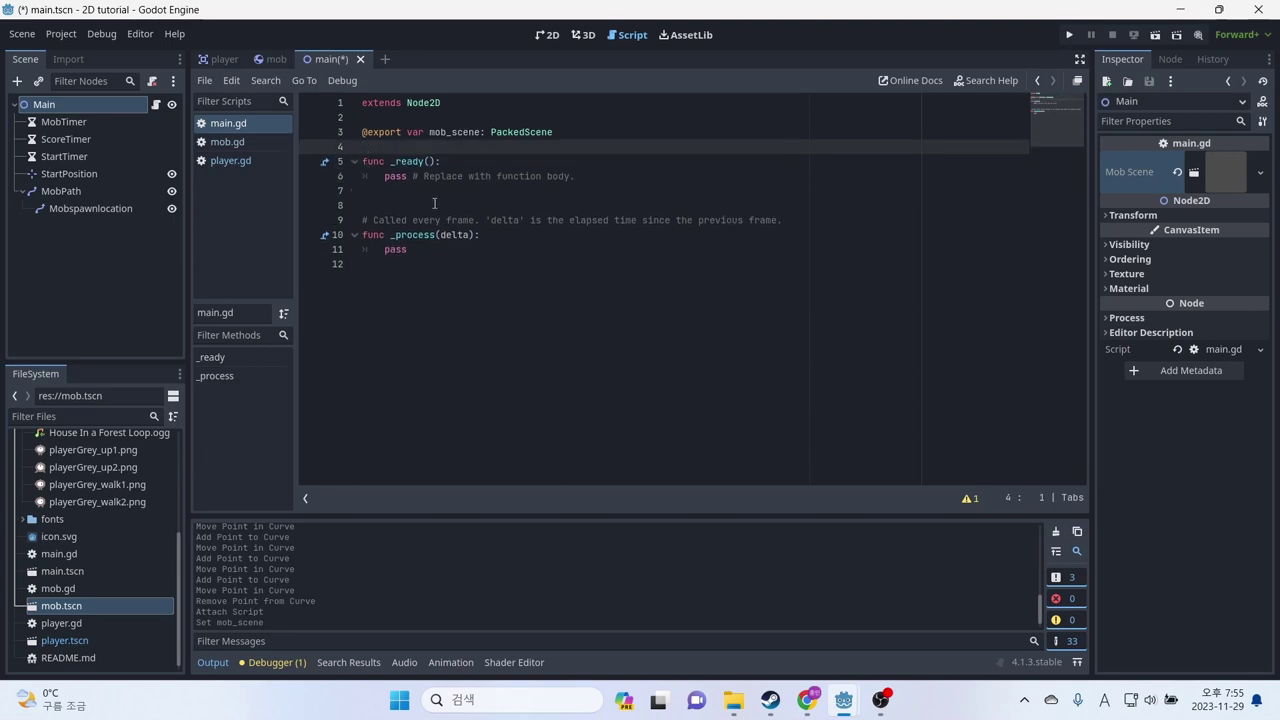
Add 'var score' on line 4 below the mob_scene export and save
click(616, 129)
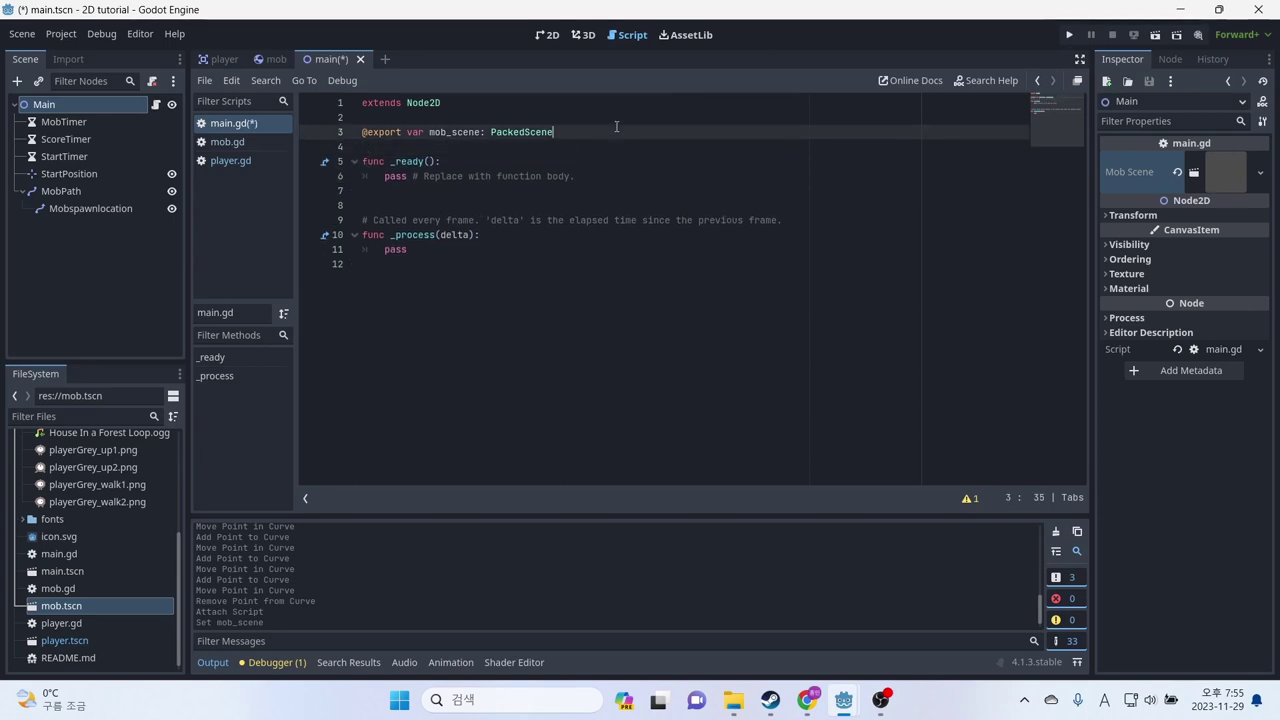
key(Return)
key(Return)
text(var)
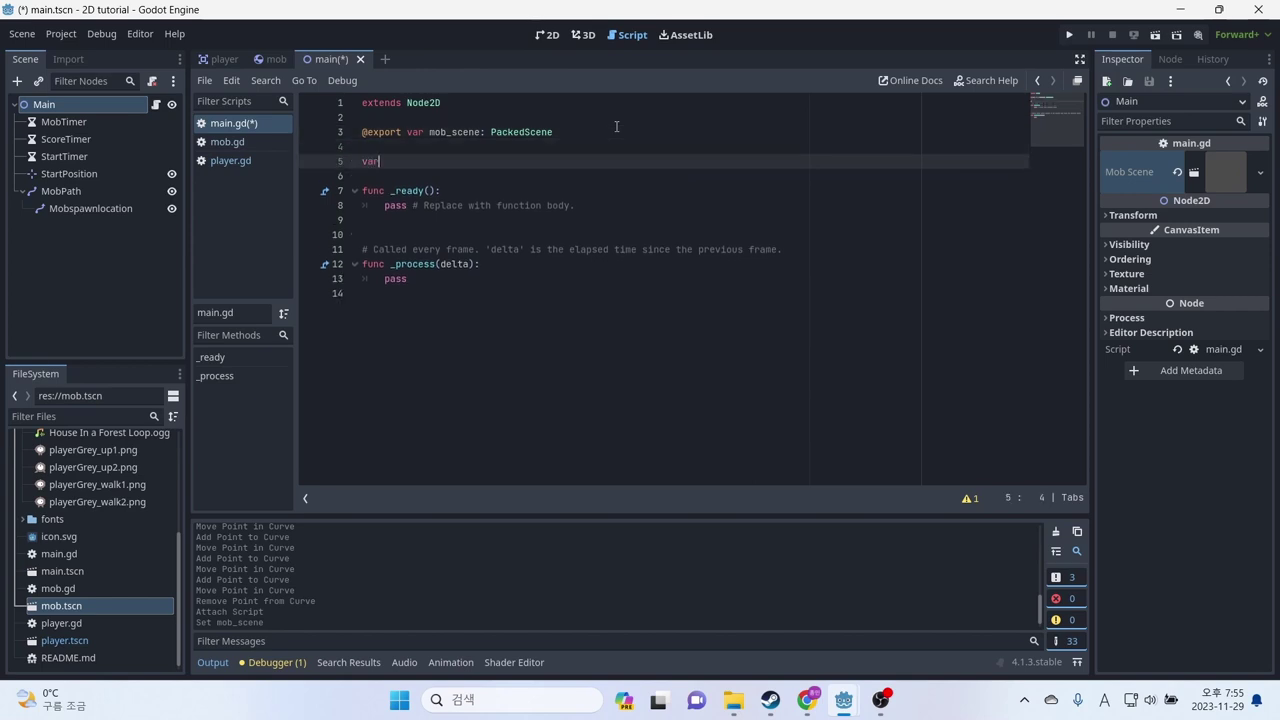
key(BackSpace)
key(BackSpace)
key(BackSpace)
key(BackSpace)
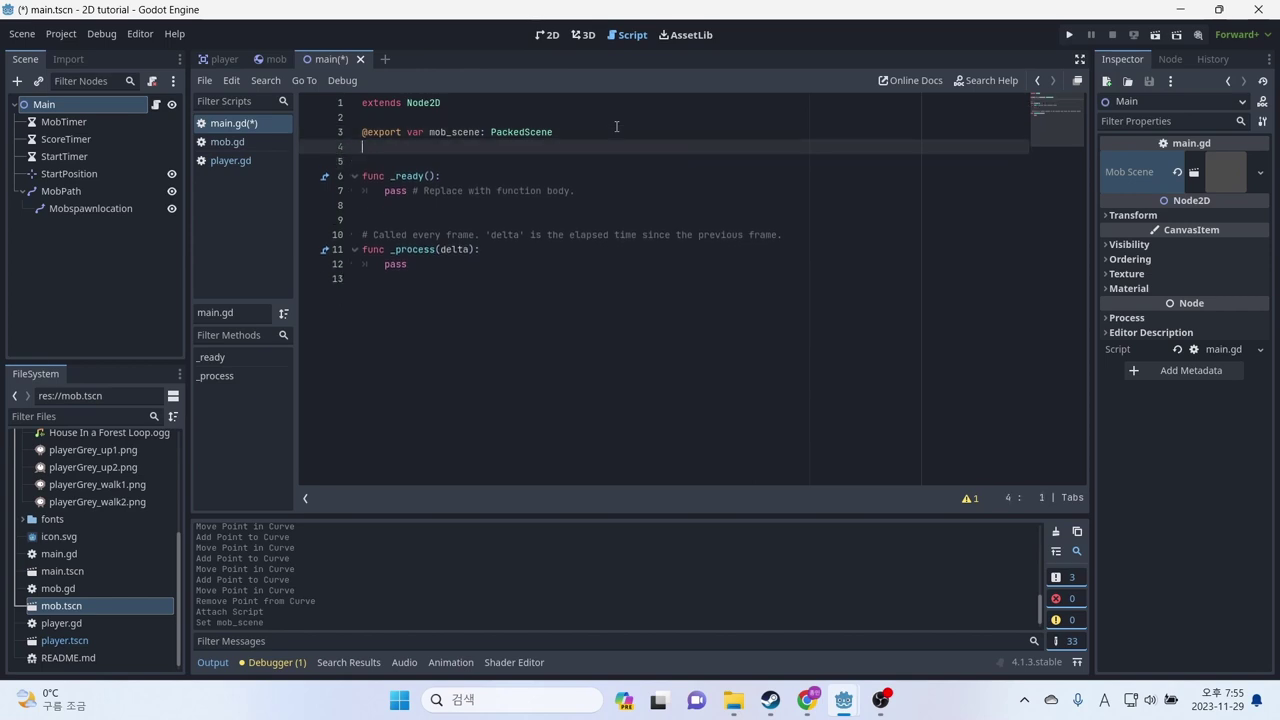
text(var score)
key(ctrl+s)
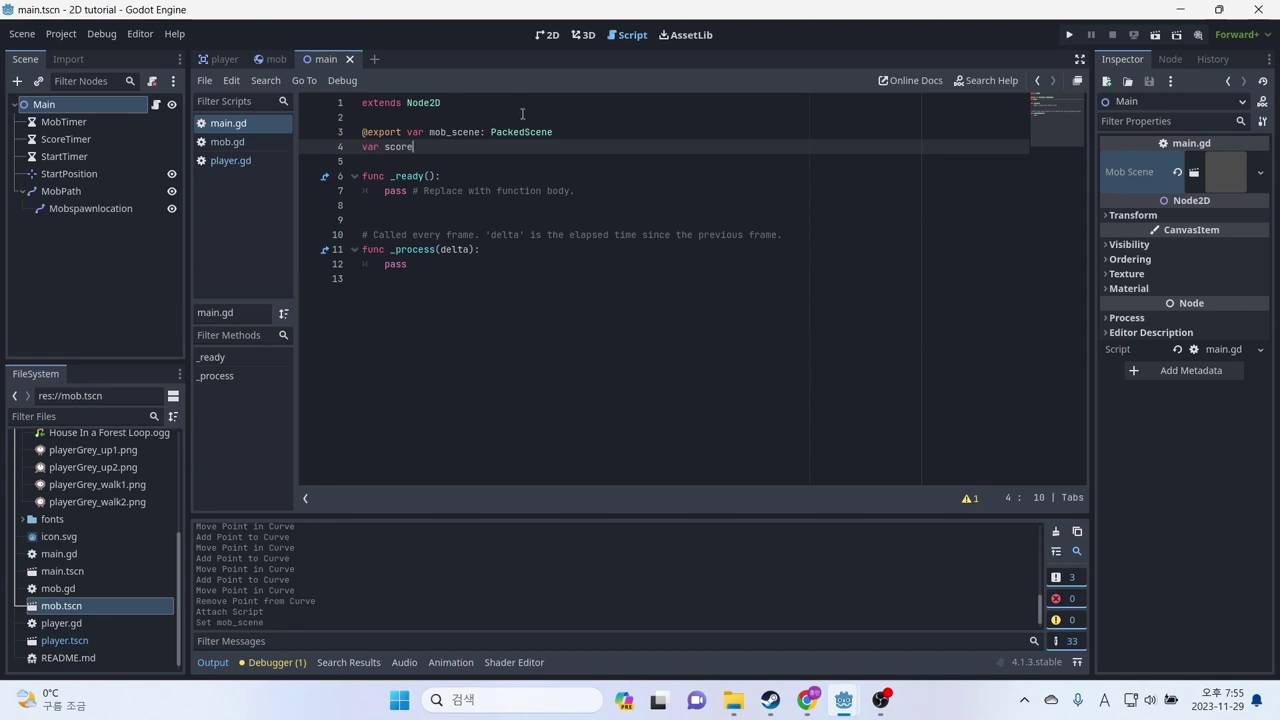
click(60, 105)
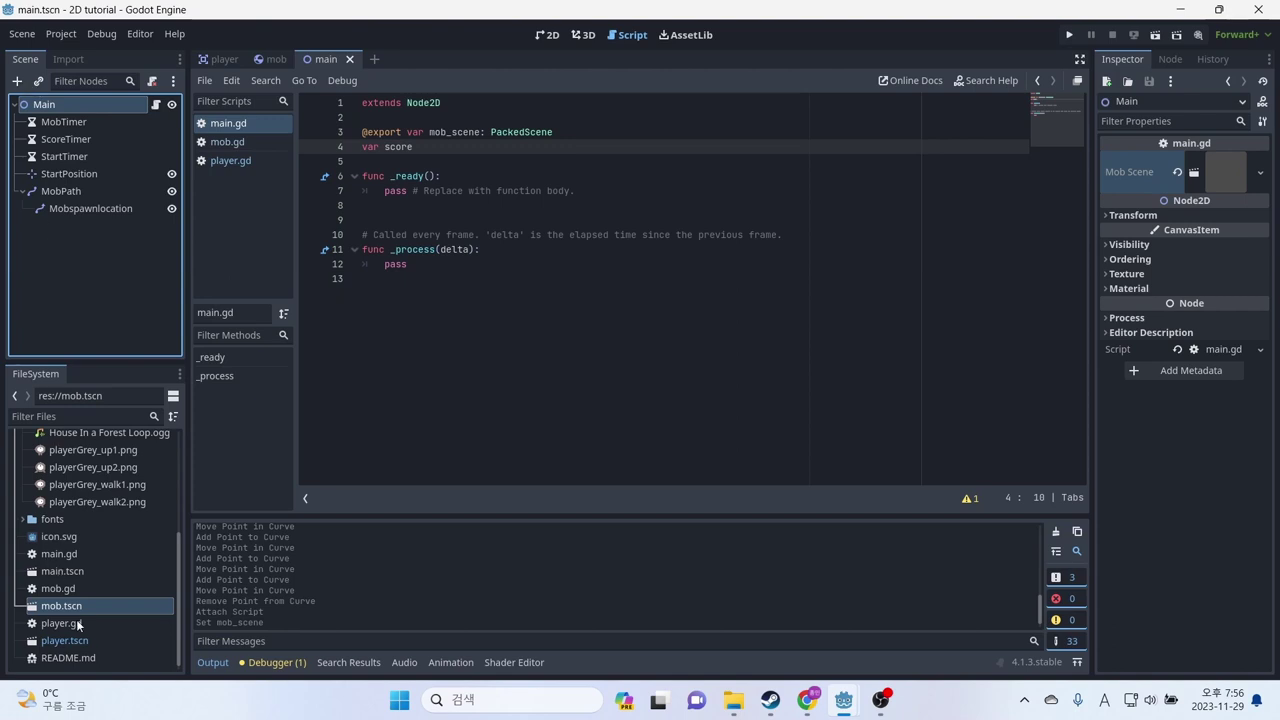
Instance player.tscn under Main, check the Player's signals, and open the player scene
drag(84, 641, 80, 108)
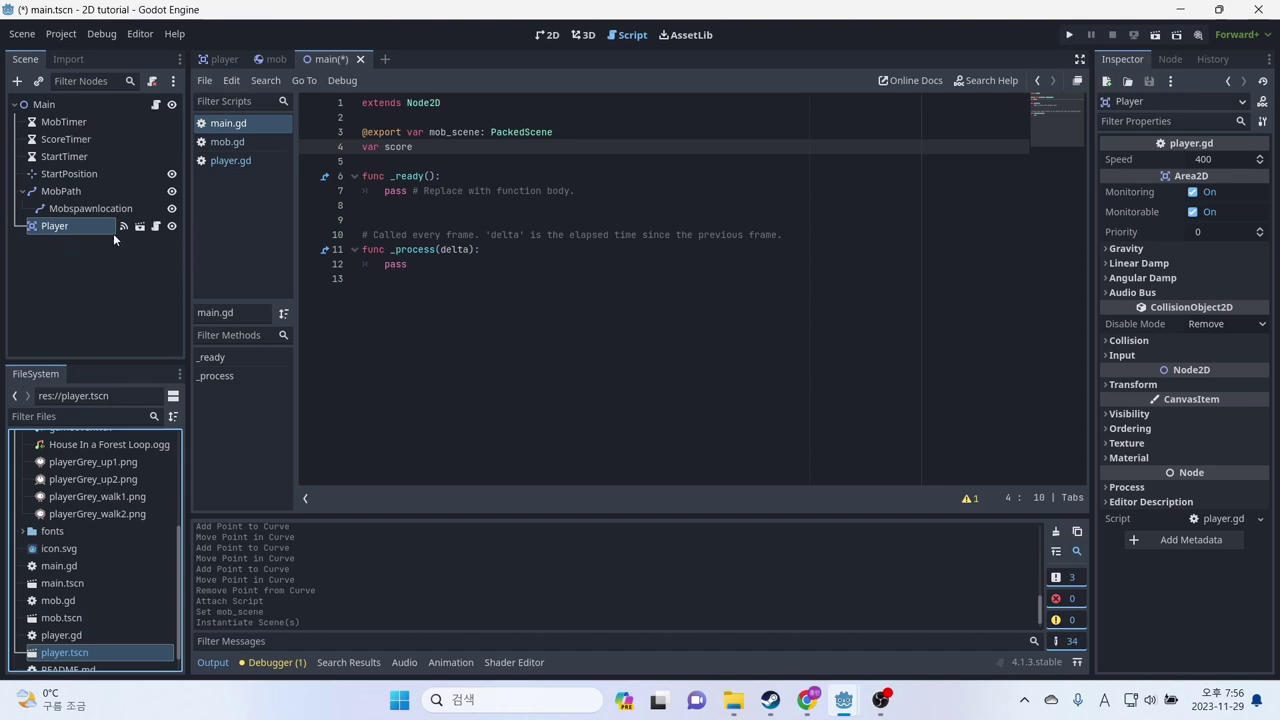
click(1167, 62)
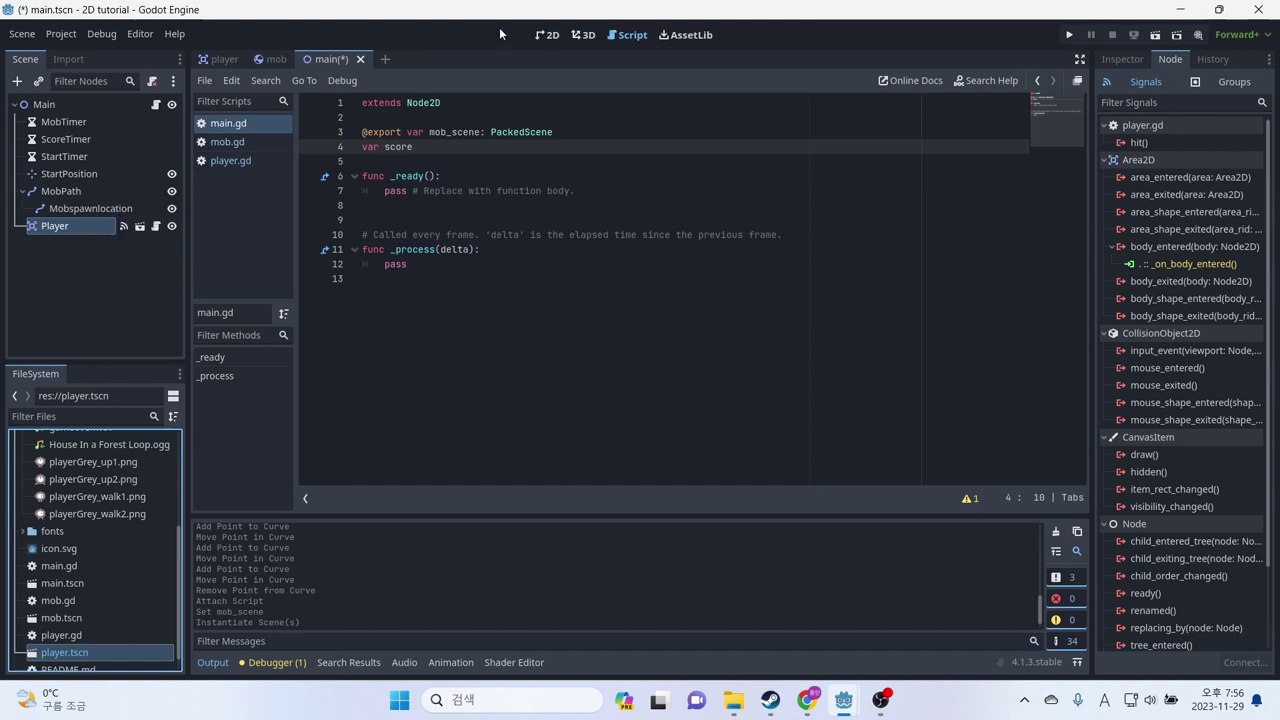
click(225, 60)
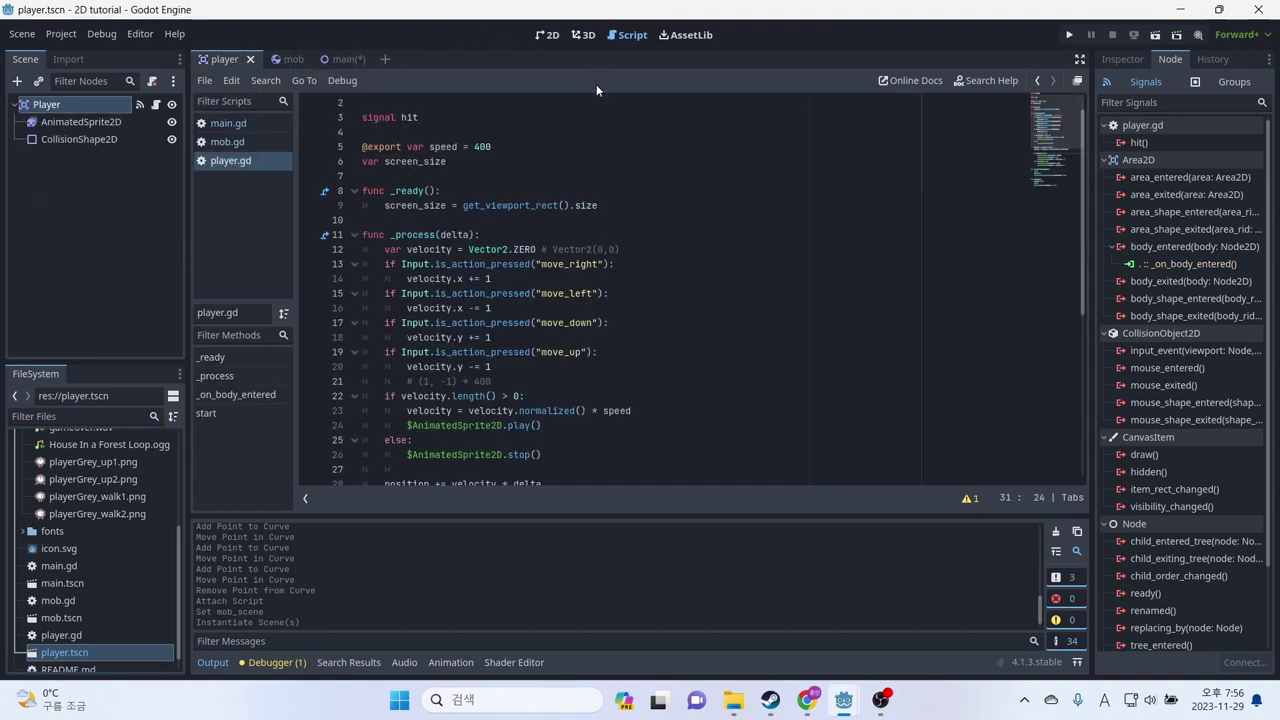
Review player.gd's hit.emit() call and hit signal declaration, then return to main
click(596, 249)
scroll(596, 250, down, 5)
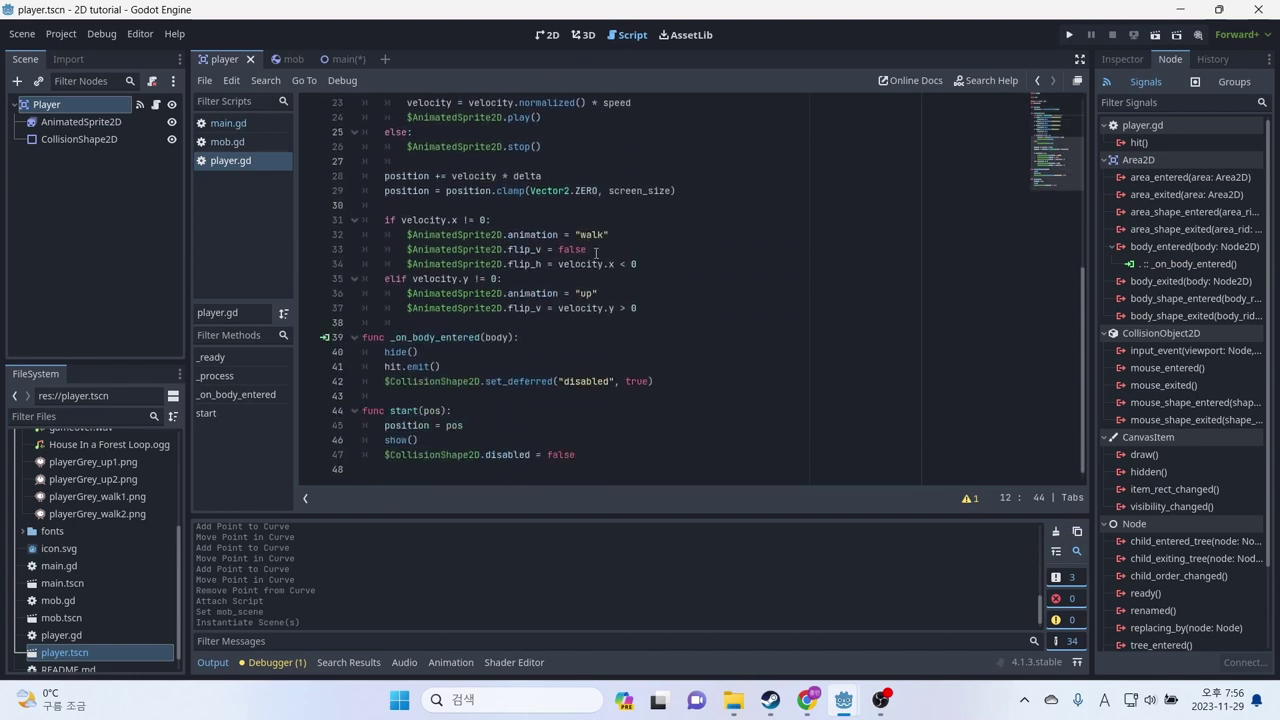
click(455, 366)
scroll(560, 300, up, 4)
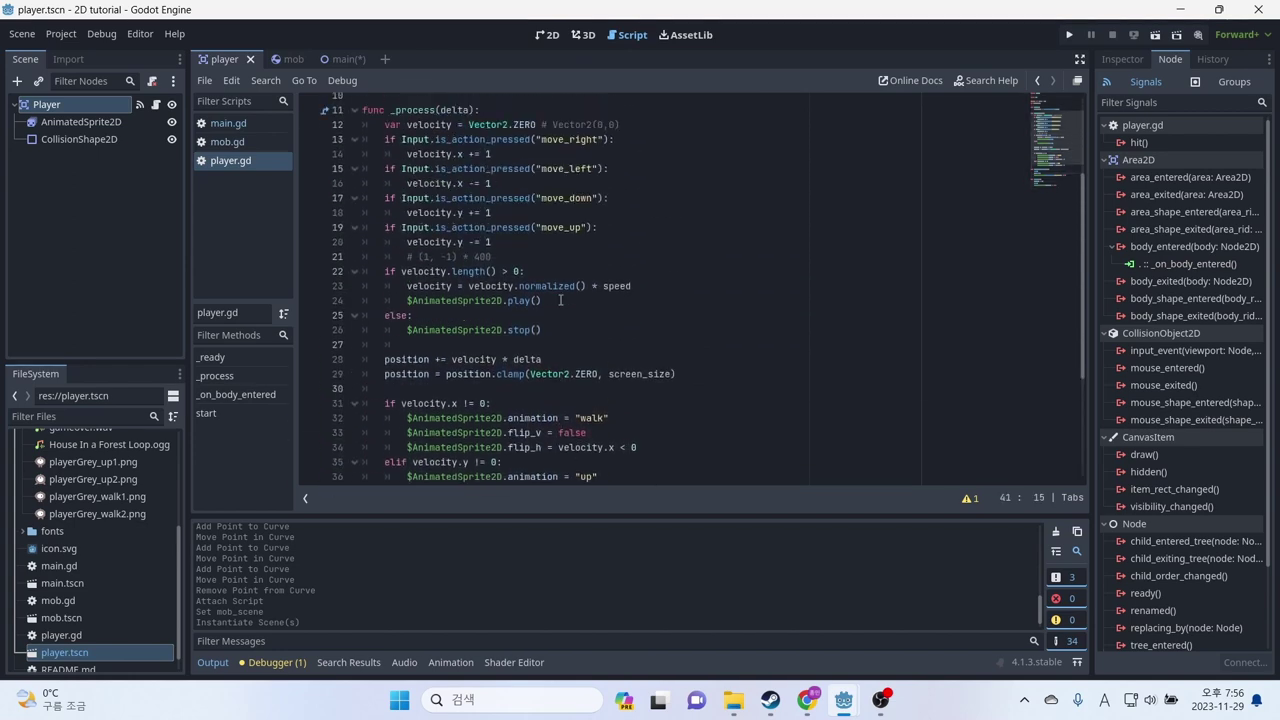
scroll(540, 330, down, 1)
scroll(512, 359, down, 3)
key(ctrl+shift+Left)
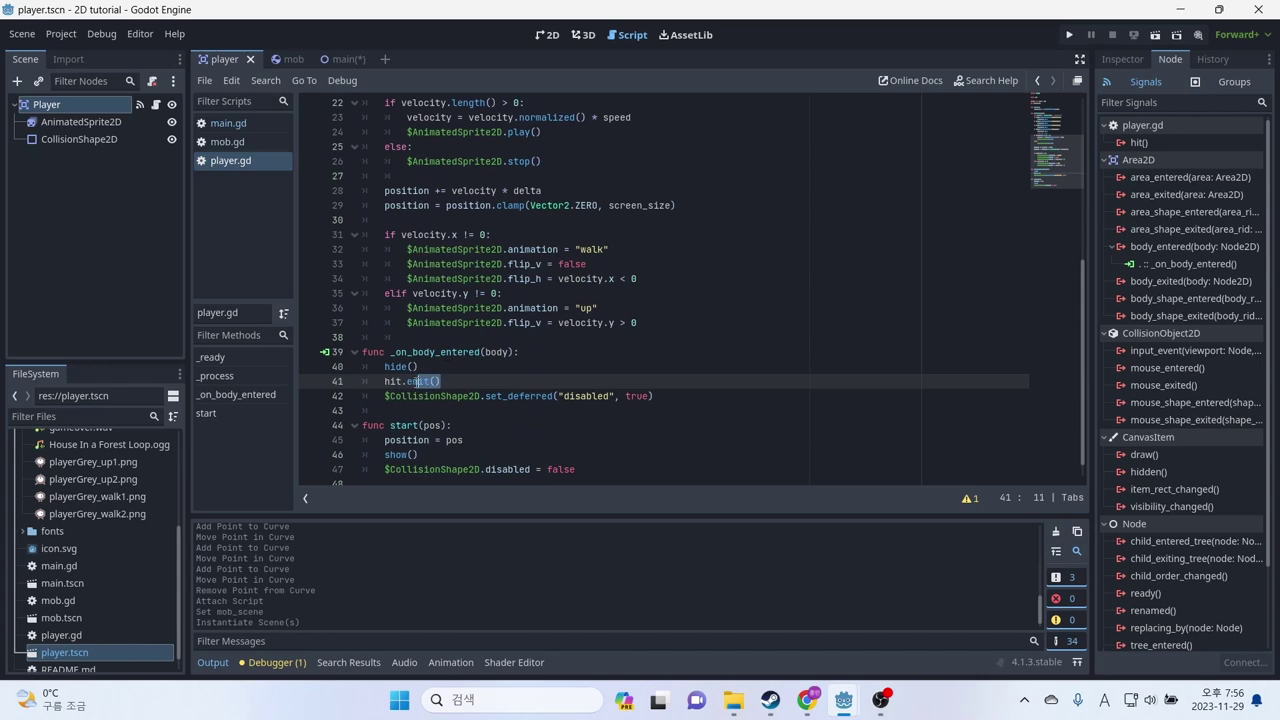
key(ctrl+shift+Left)
key(ctrl+shift+Left)
scroll(586, 283, up, 7)
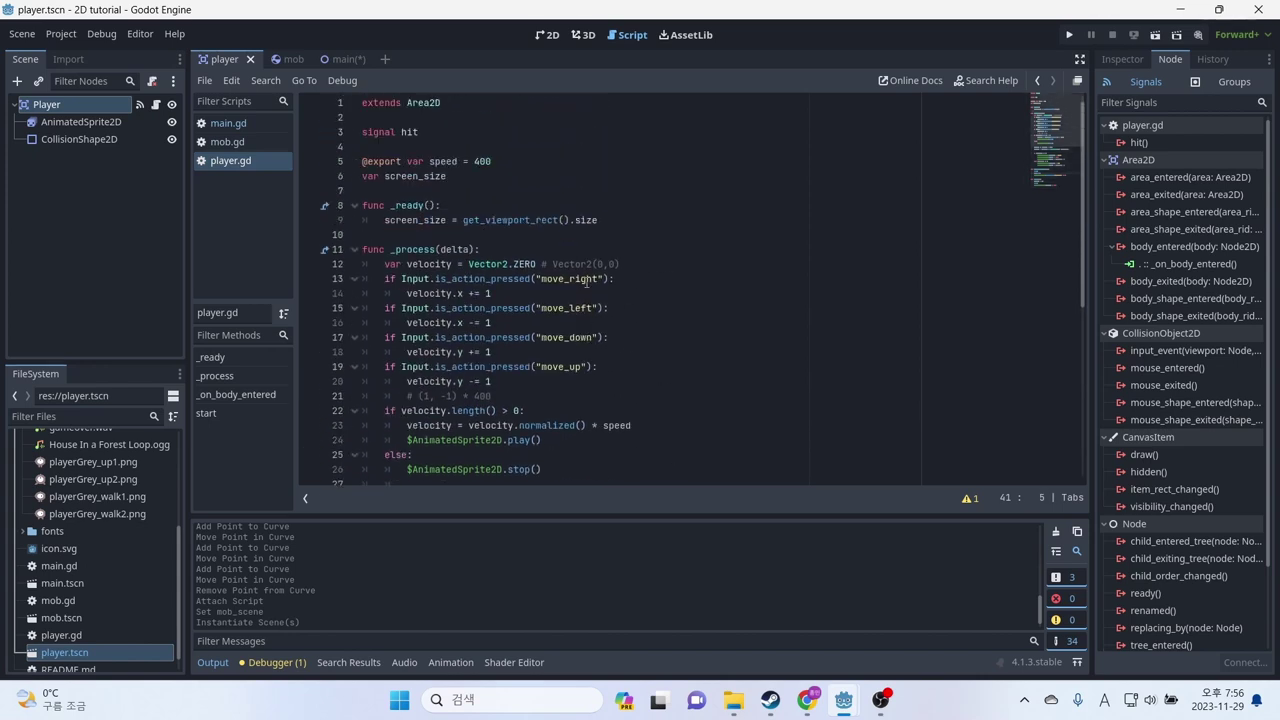
click(442, 131)
click(500, 161)
scroll(505, 322, down, 3)
scroll(505, 322, down, 3)
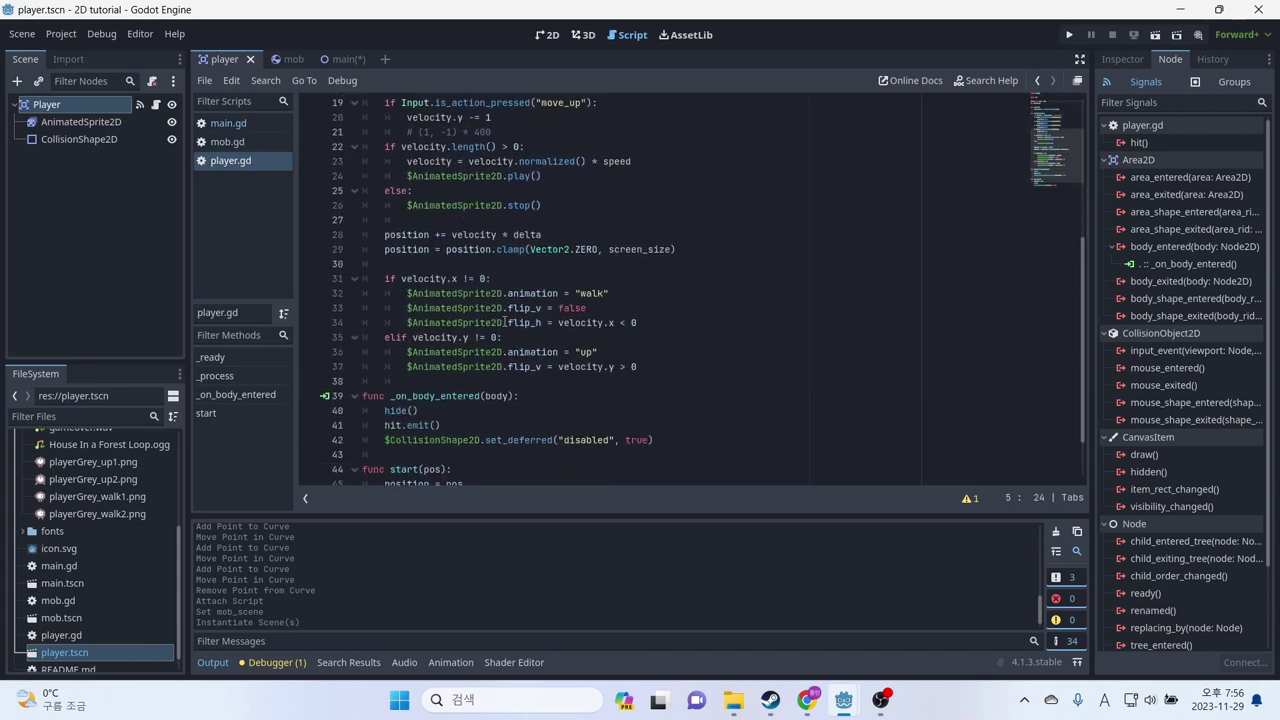
click(338, 57)
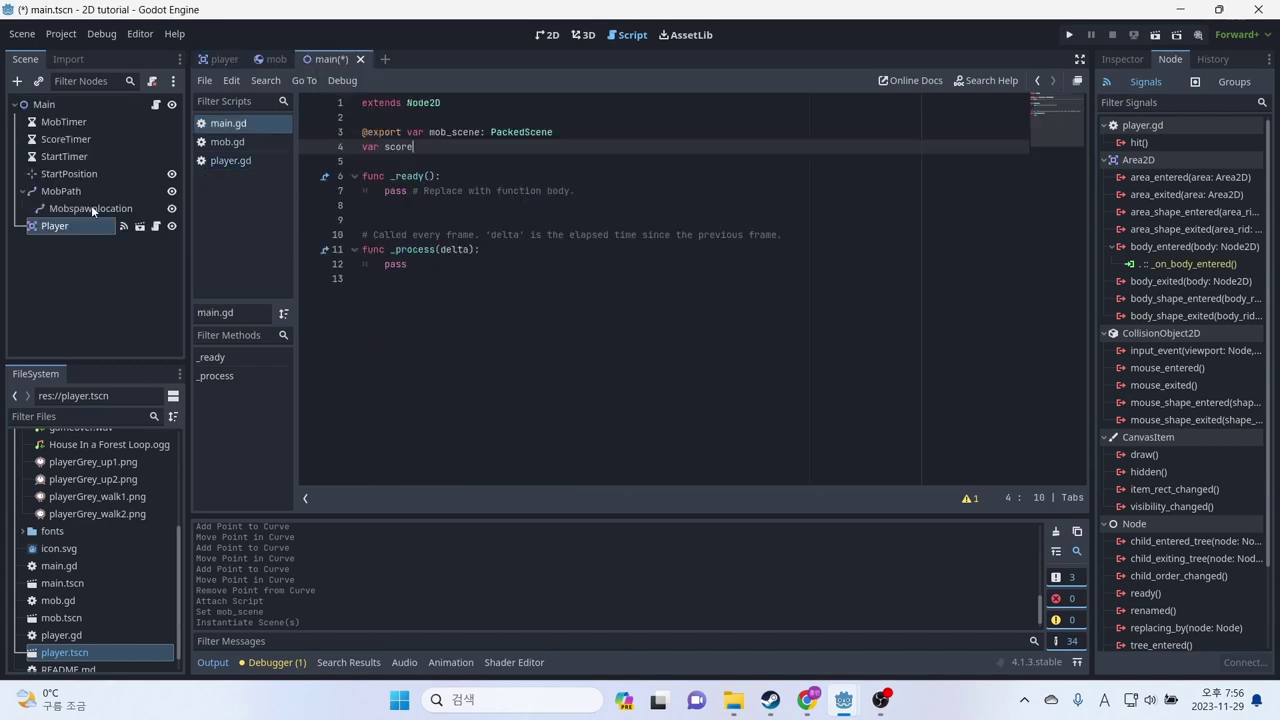
Connect the Player's hit signal to Main with the receiver method renamed to game_over
double_click(1145, 142)
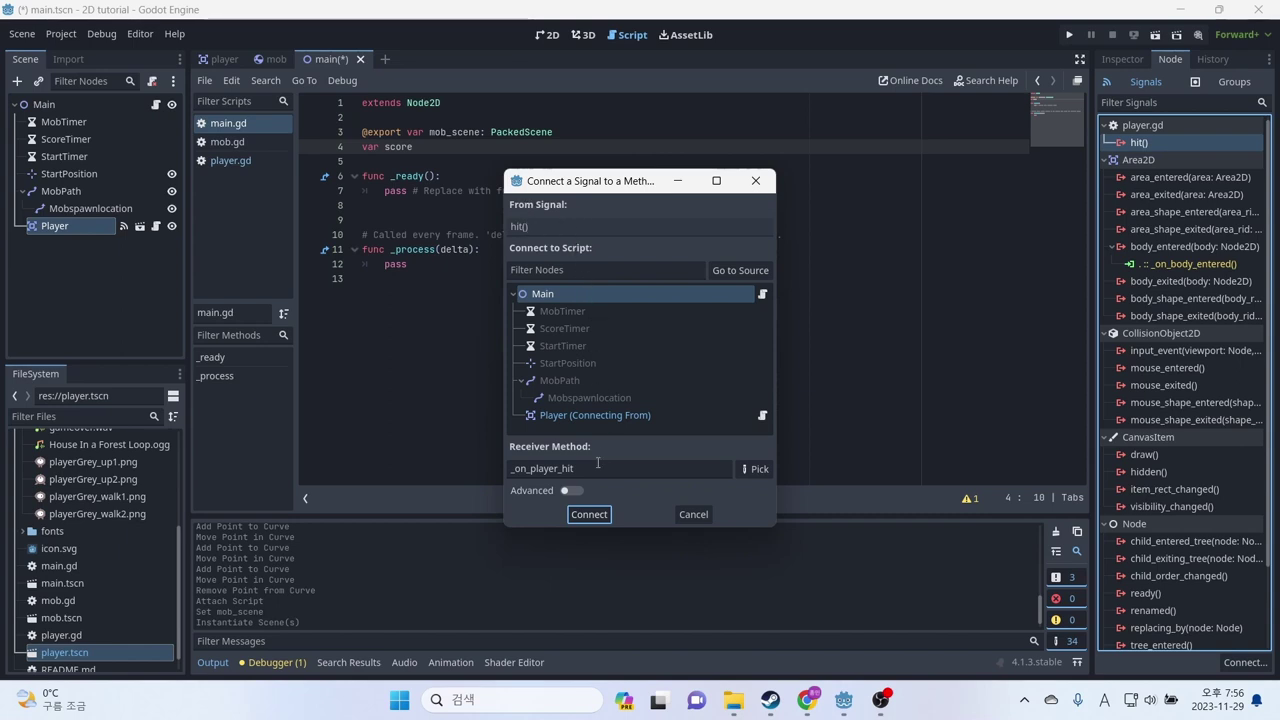
click(639, 468)
drag(639, 468, 489, 456)
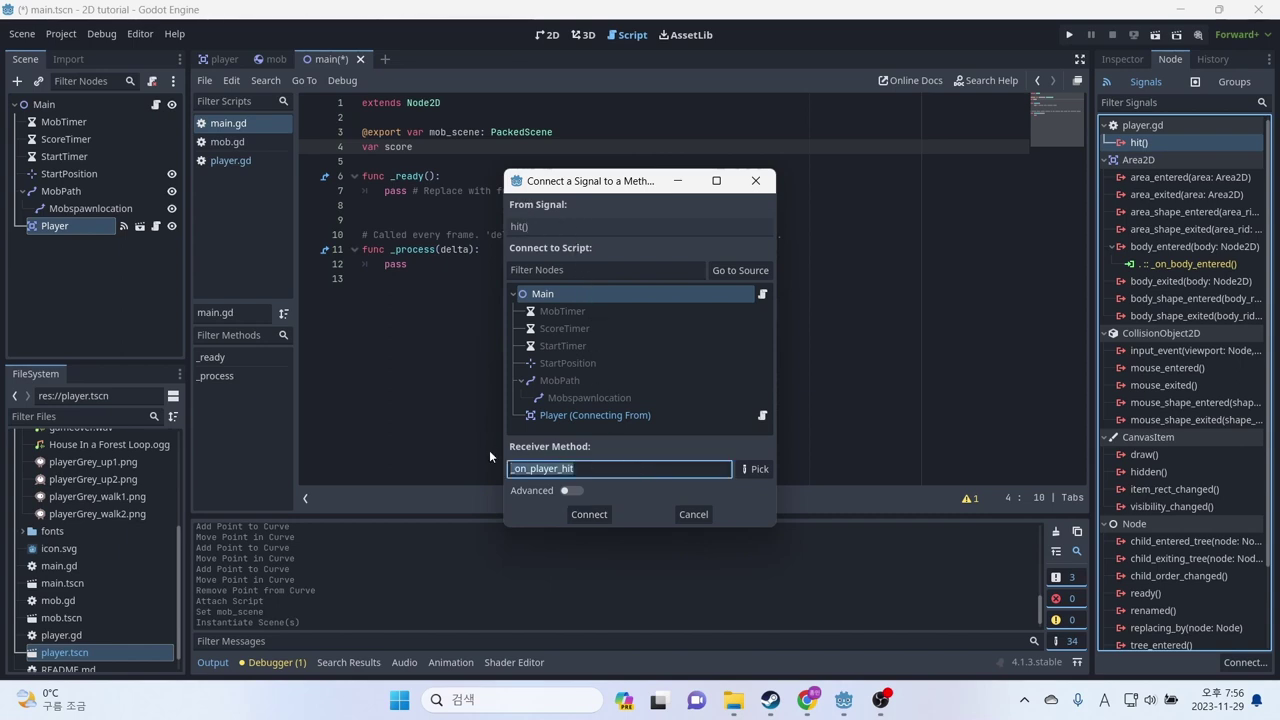
text(game)
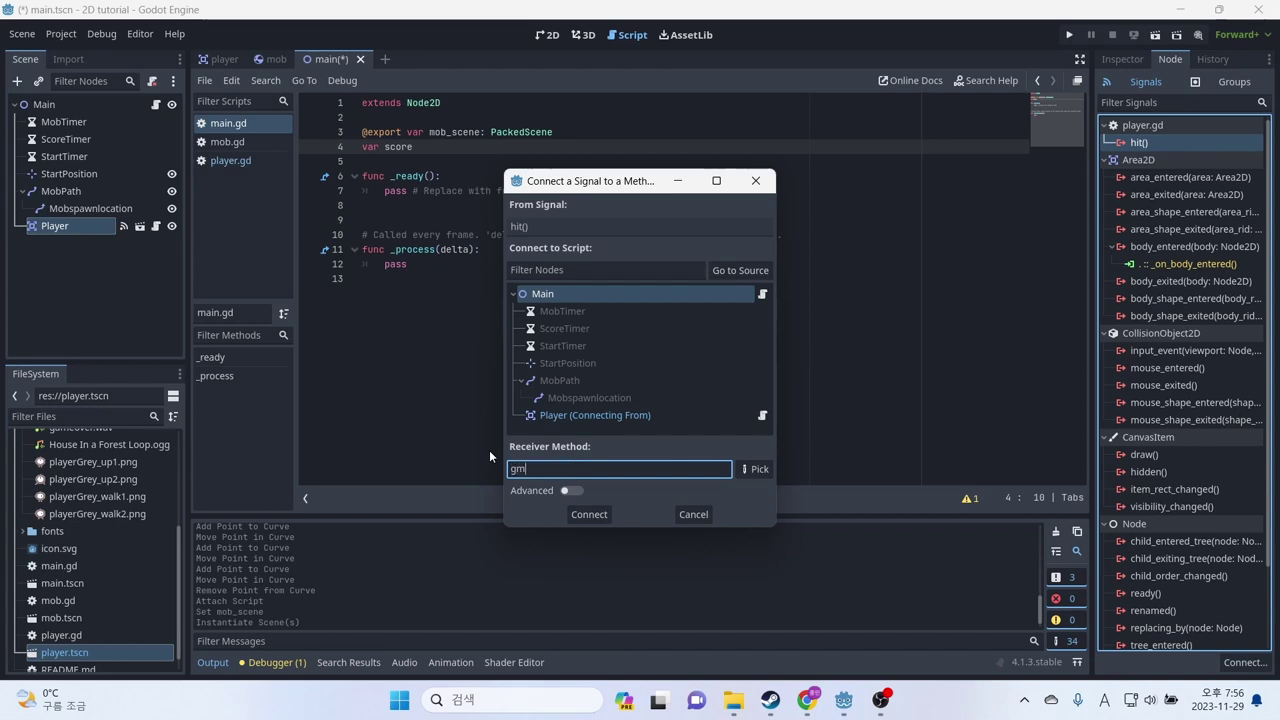
text(_over)
click(594, 514)
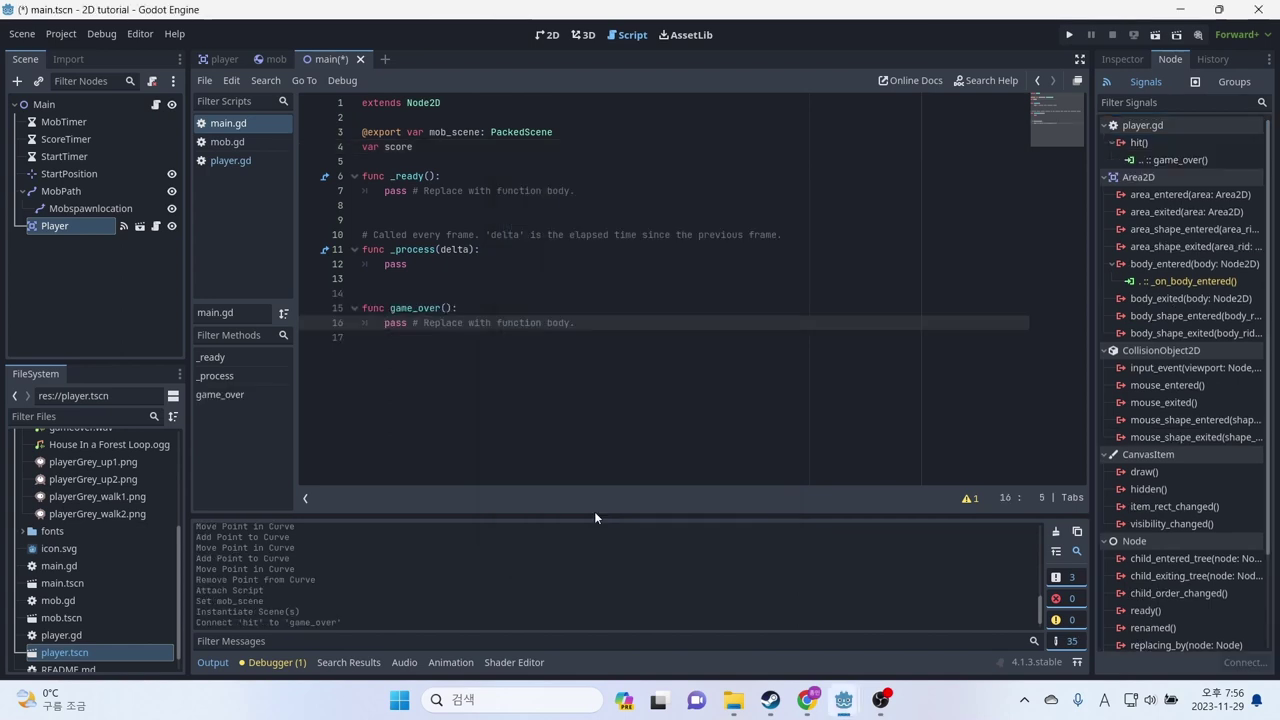
Remove the extra blank line and the pass placeholder from game_over
click(446, 284)
key(Down)
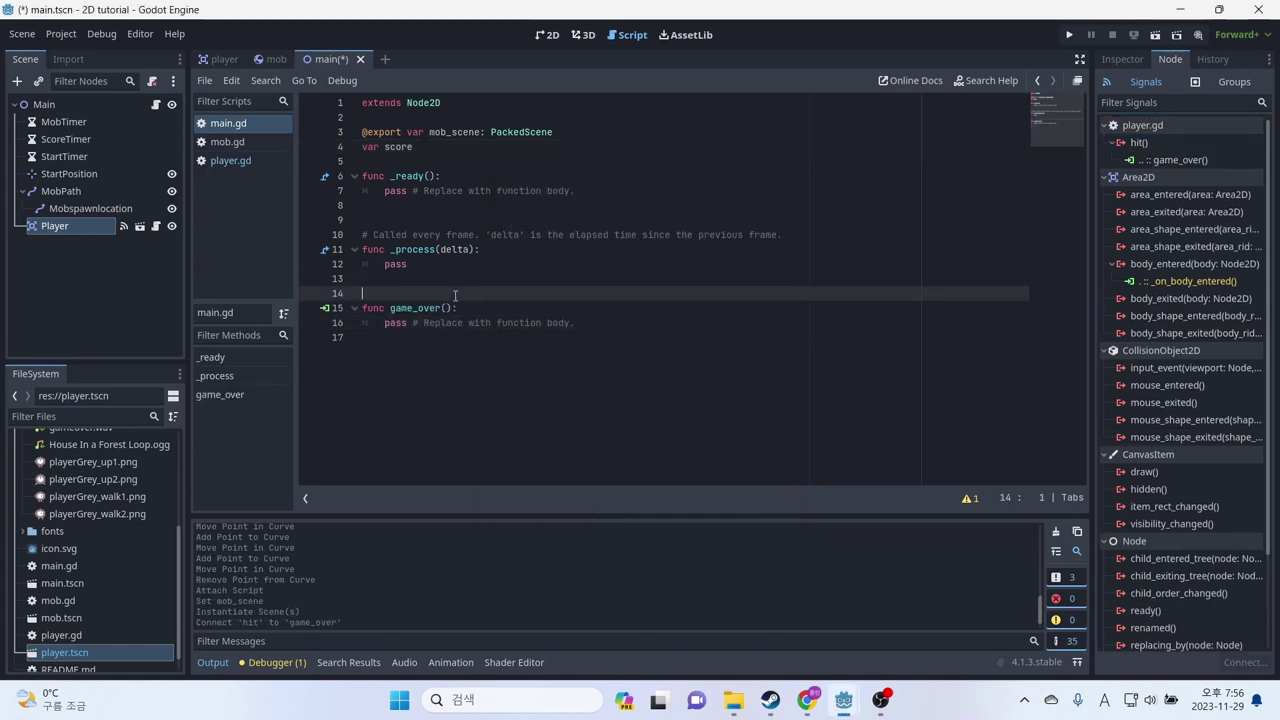
key(BackSpace)
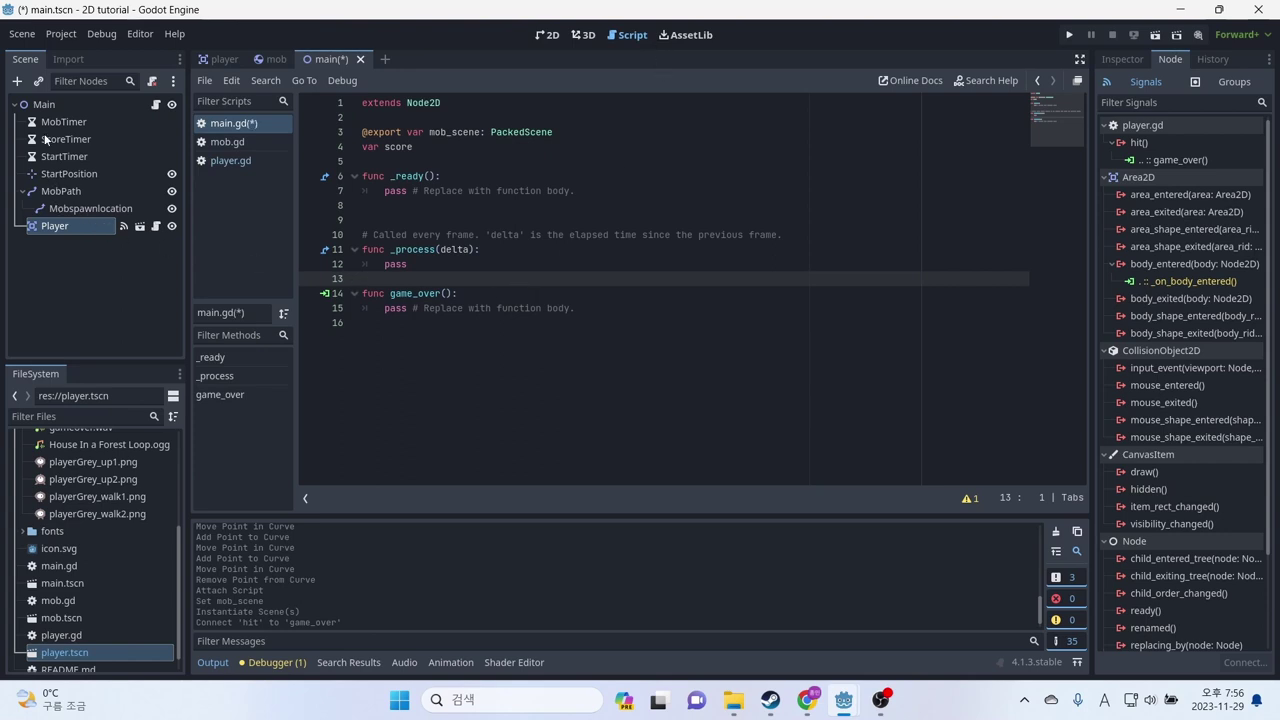
click(518, 286)
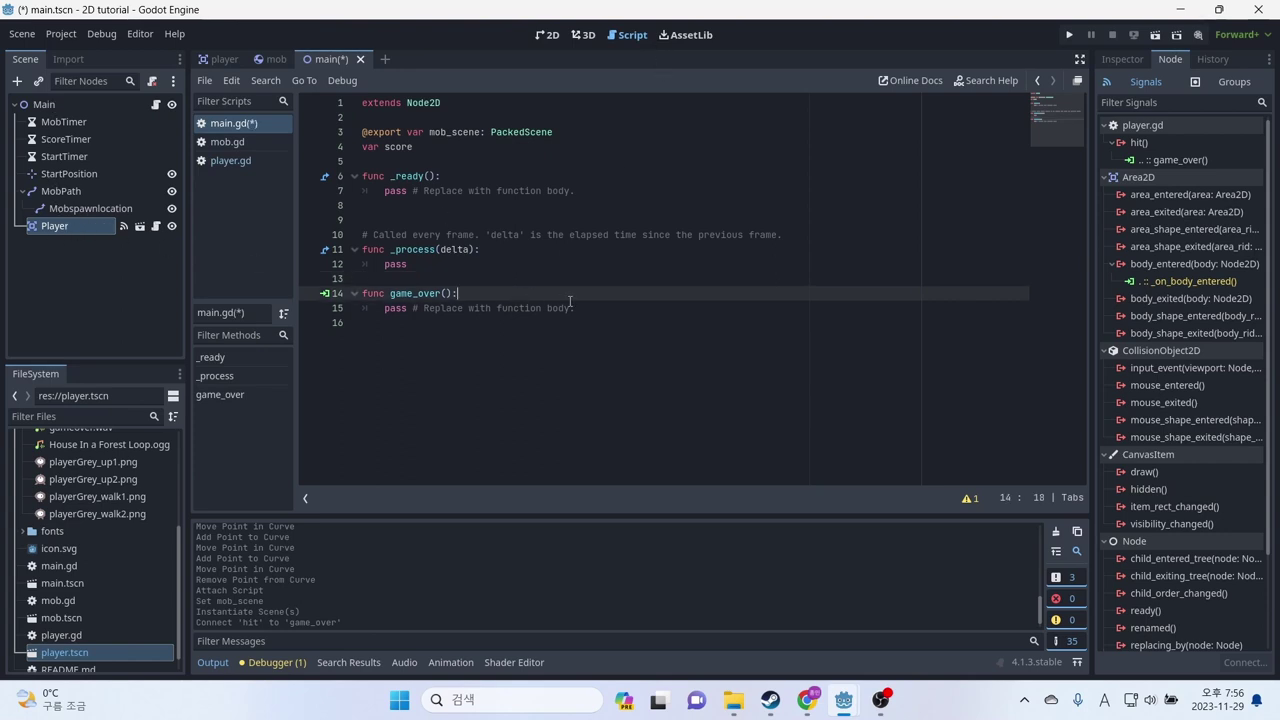
drag(576, 308, 380, 314)
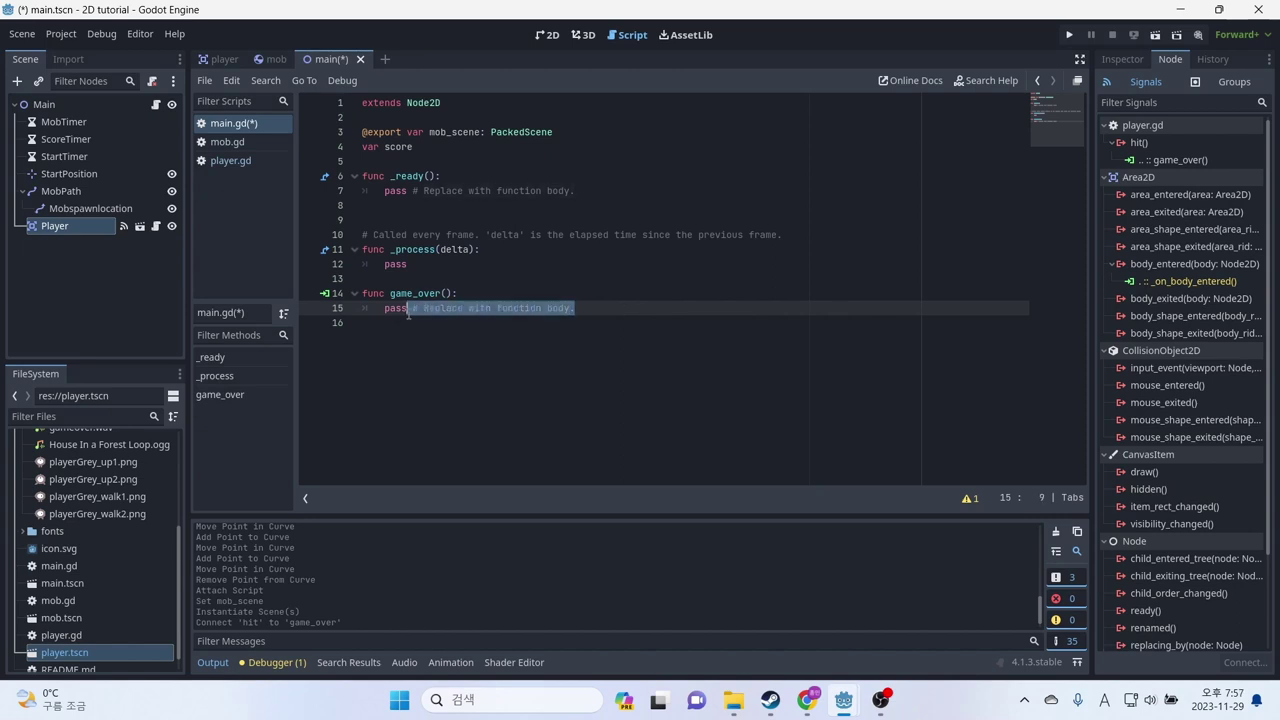
key(BackSpace)
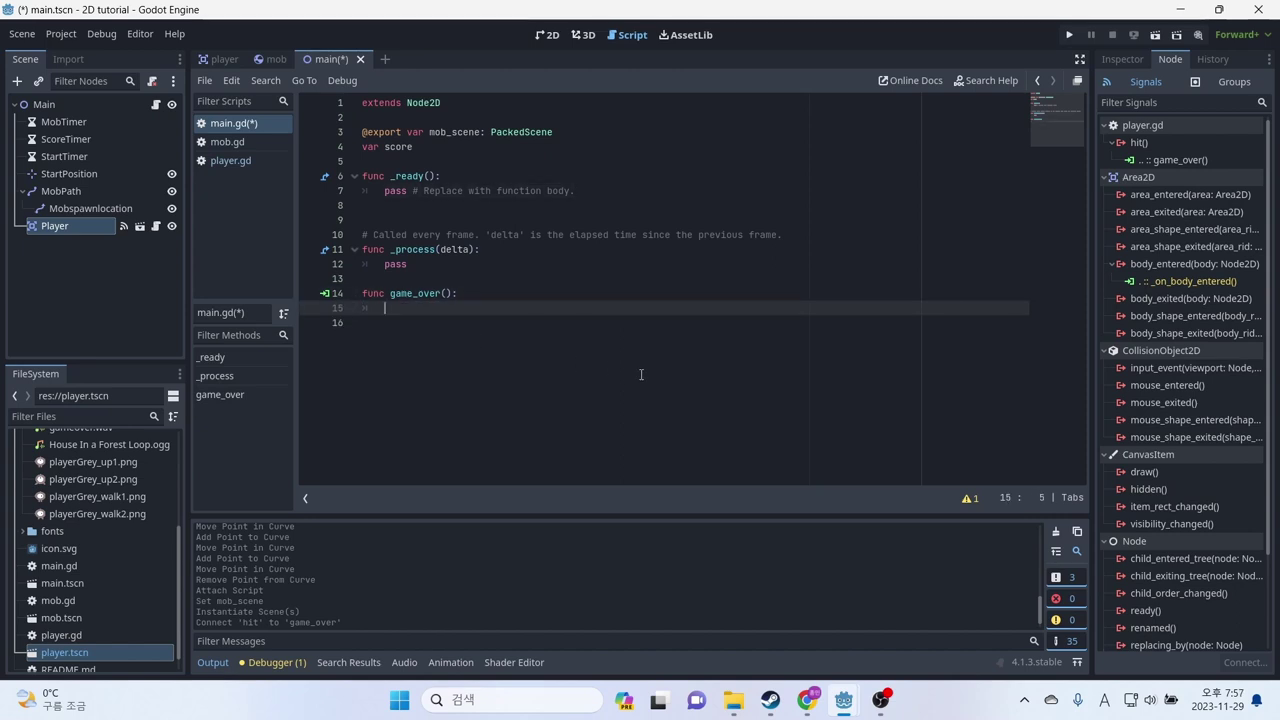
Make game_over call $ScoreTimer.stop() and $MobTimer.stop(), save, and start a new line
text($)
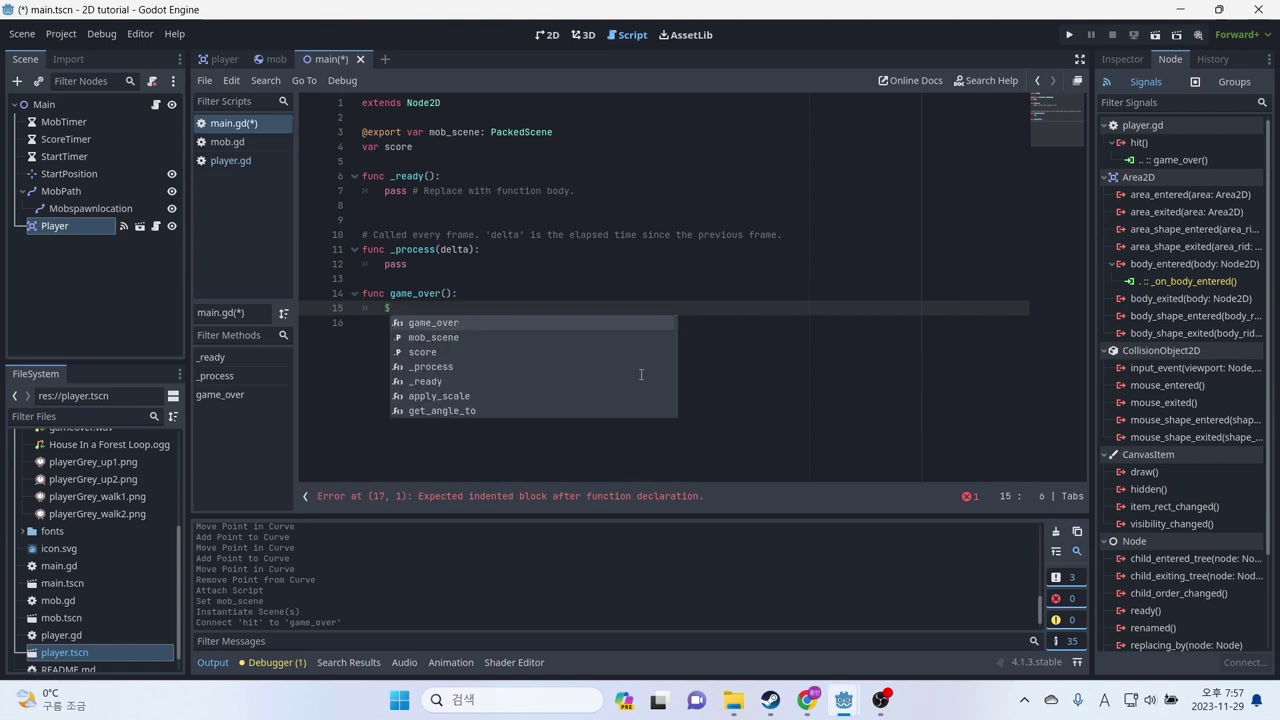
text(Score)
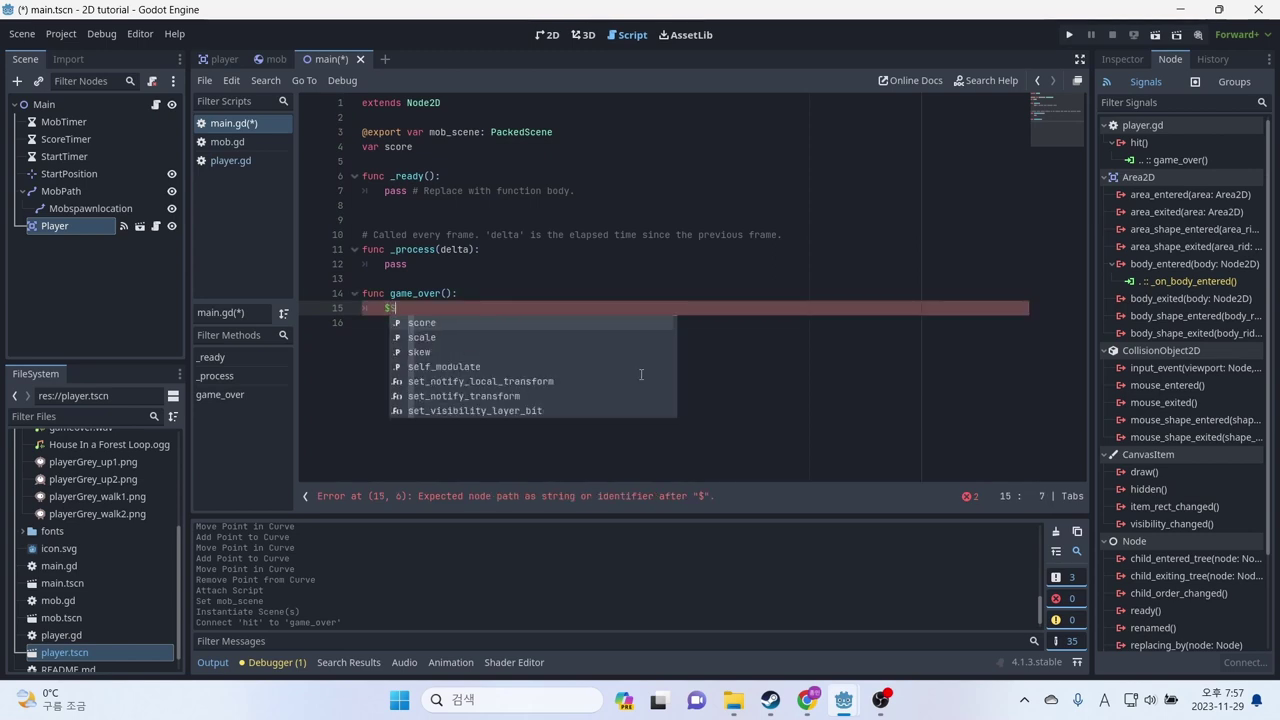
text(Timer)
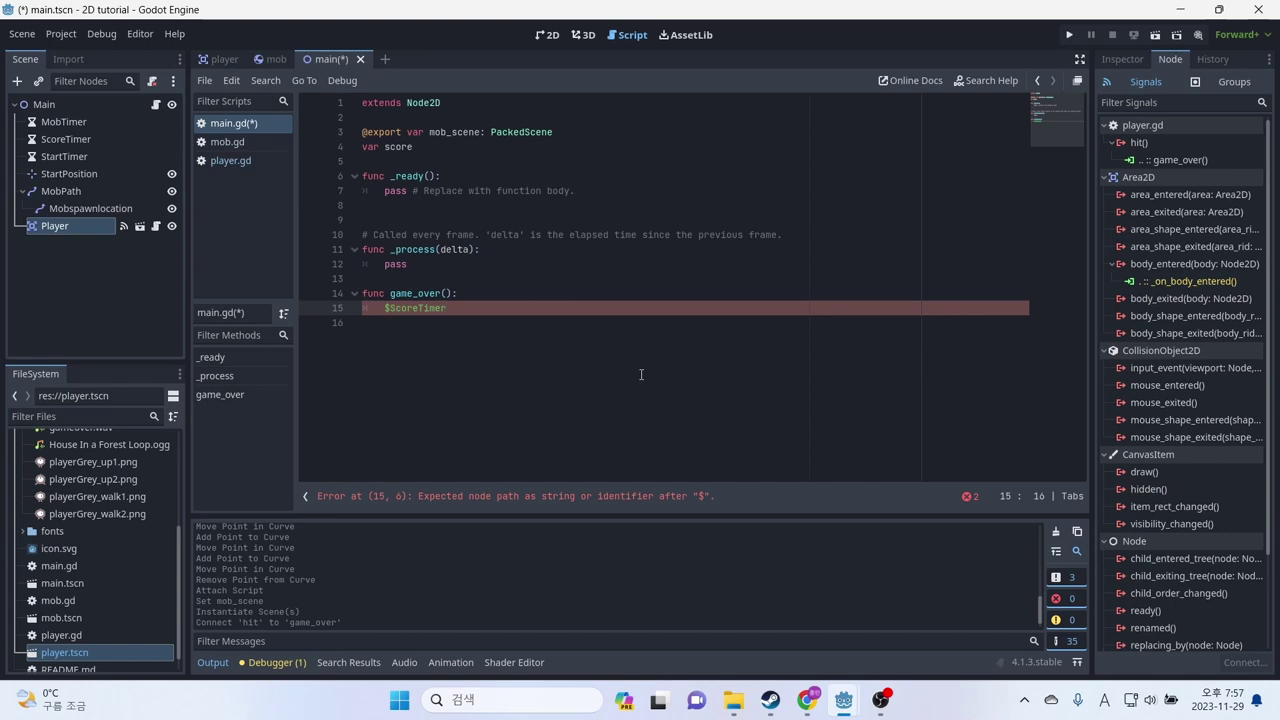
text(.stop()
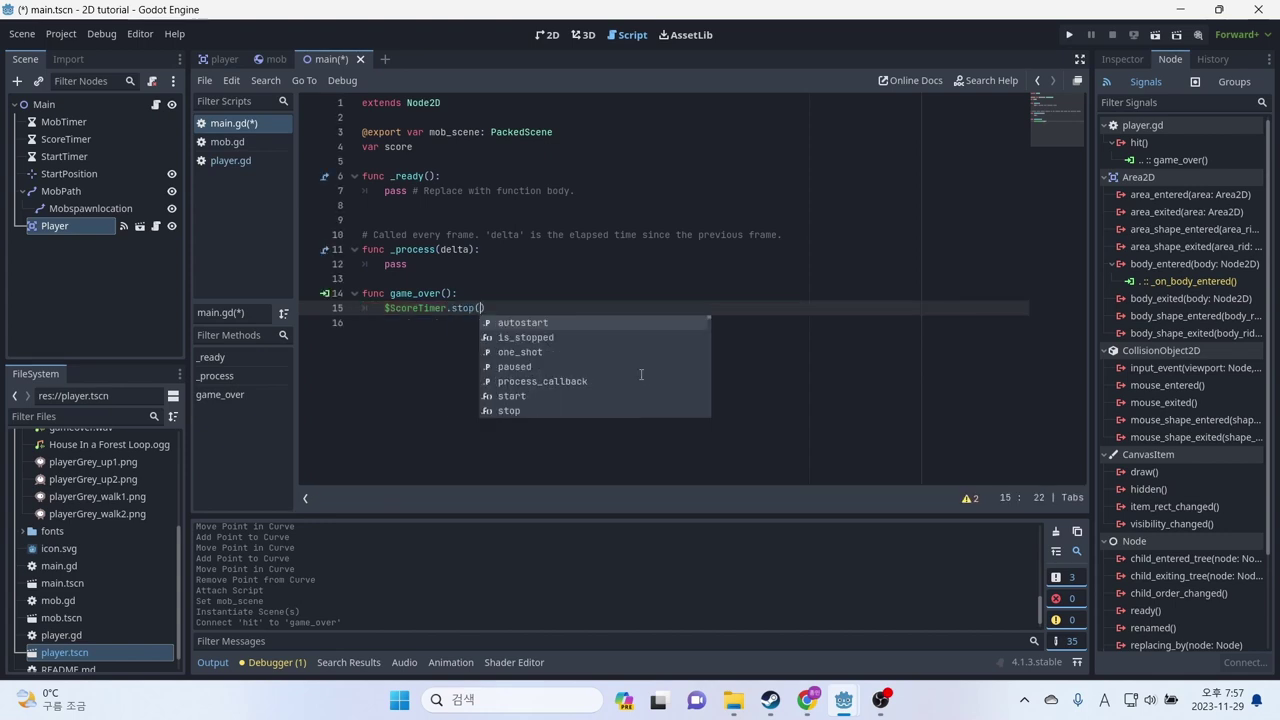
key(Return)
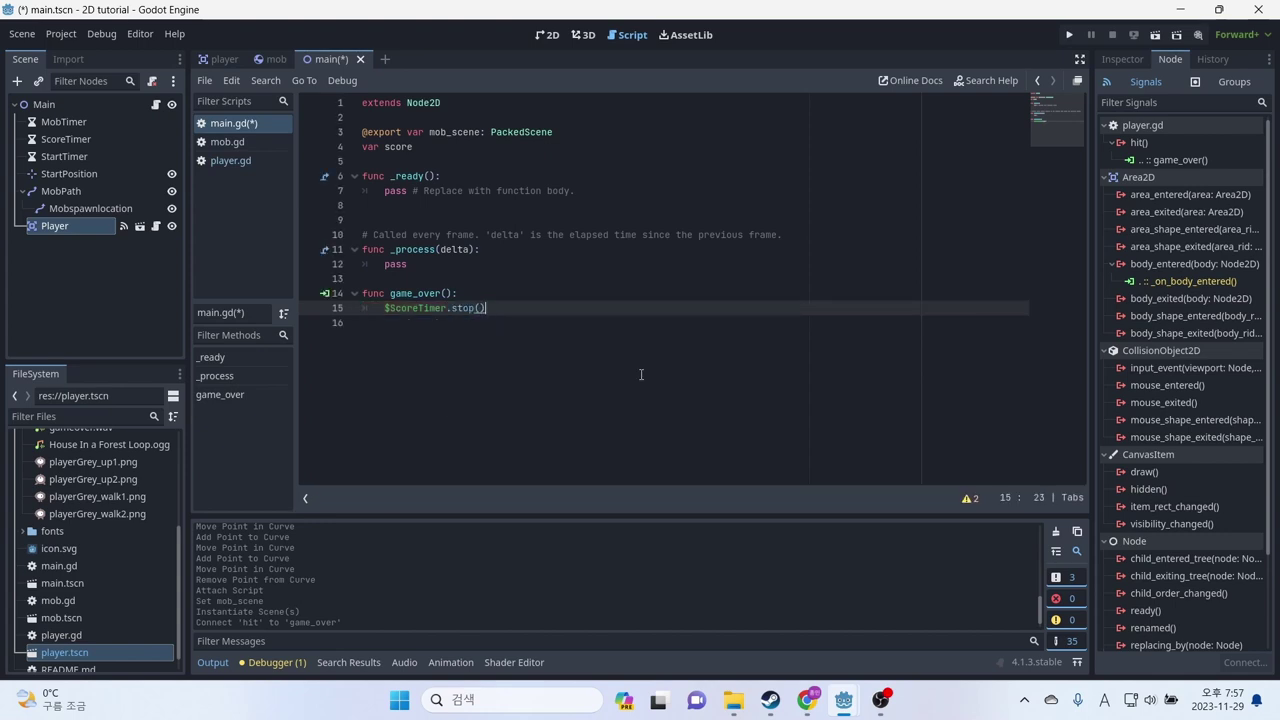
key(Return)
text($)
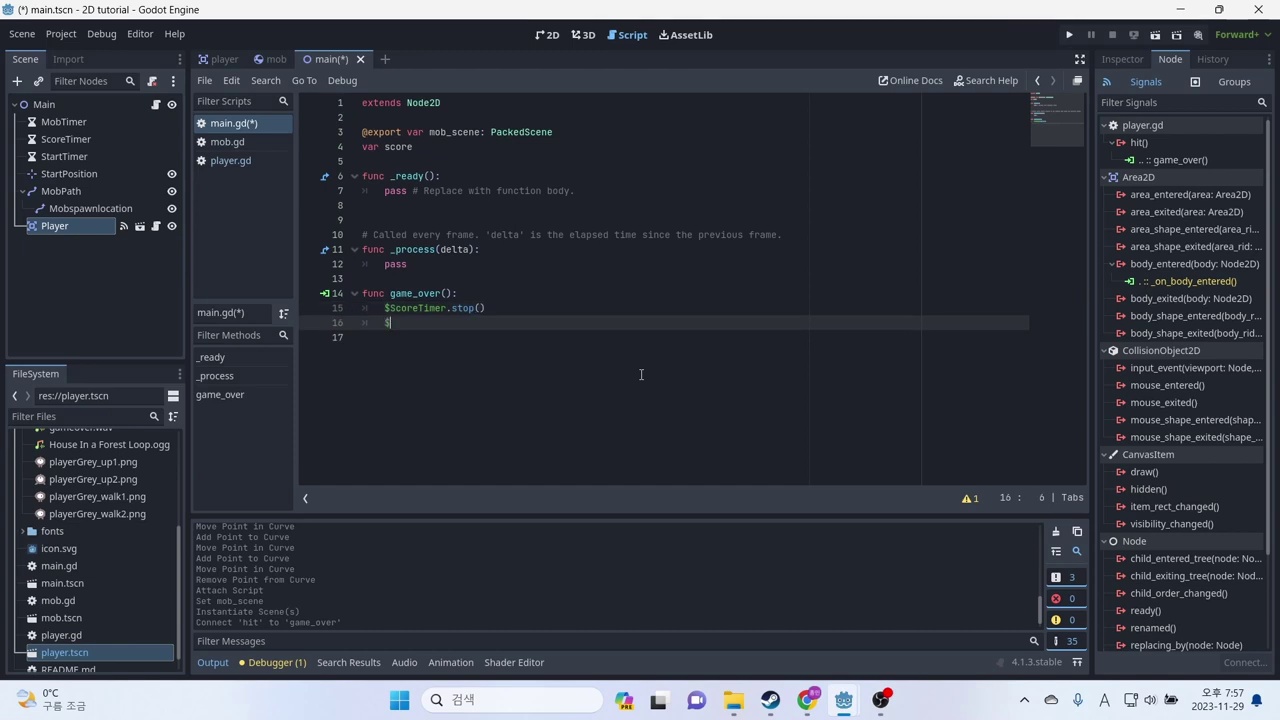
text(Mob)
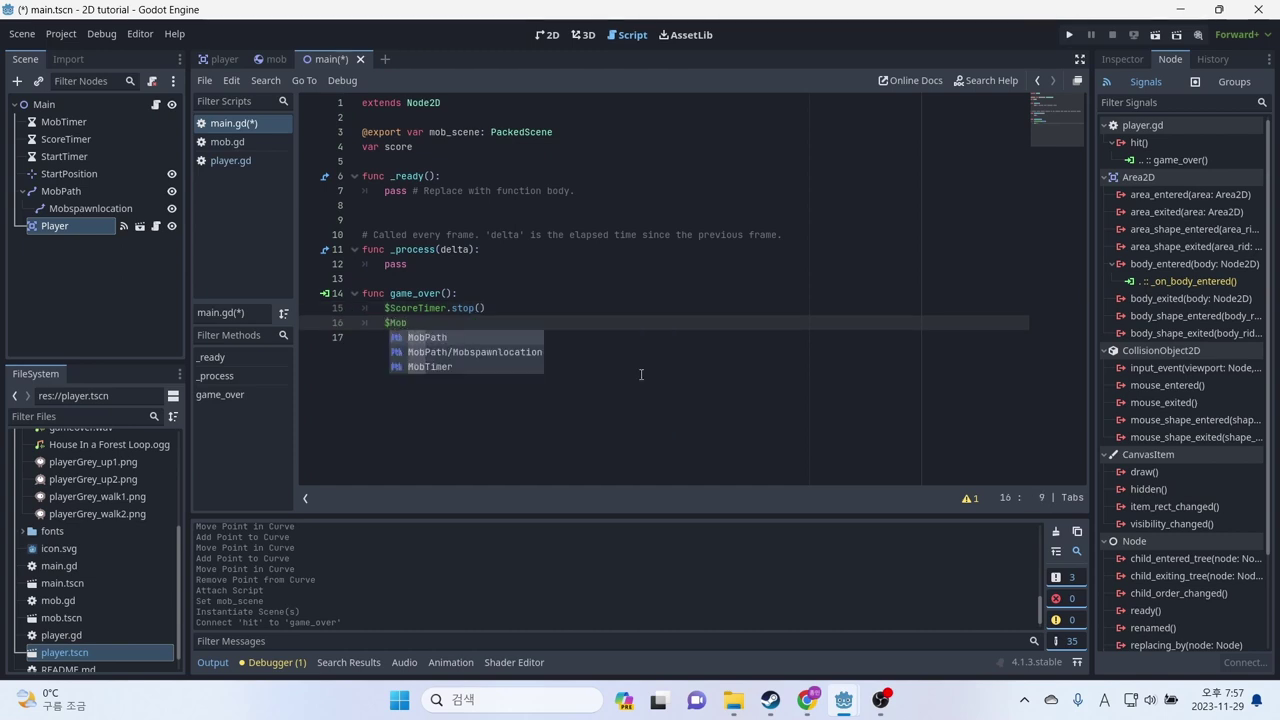
key(Down)
key(Down)
key(Return)
text(.stop)
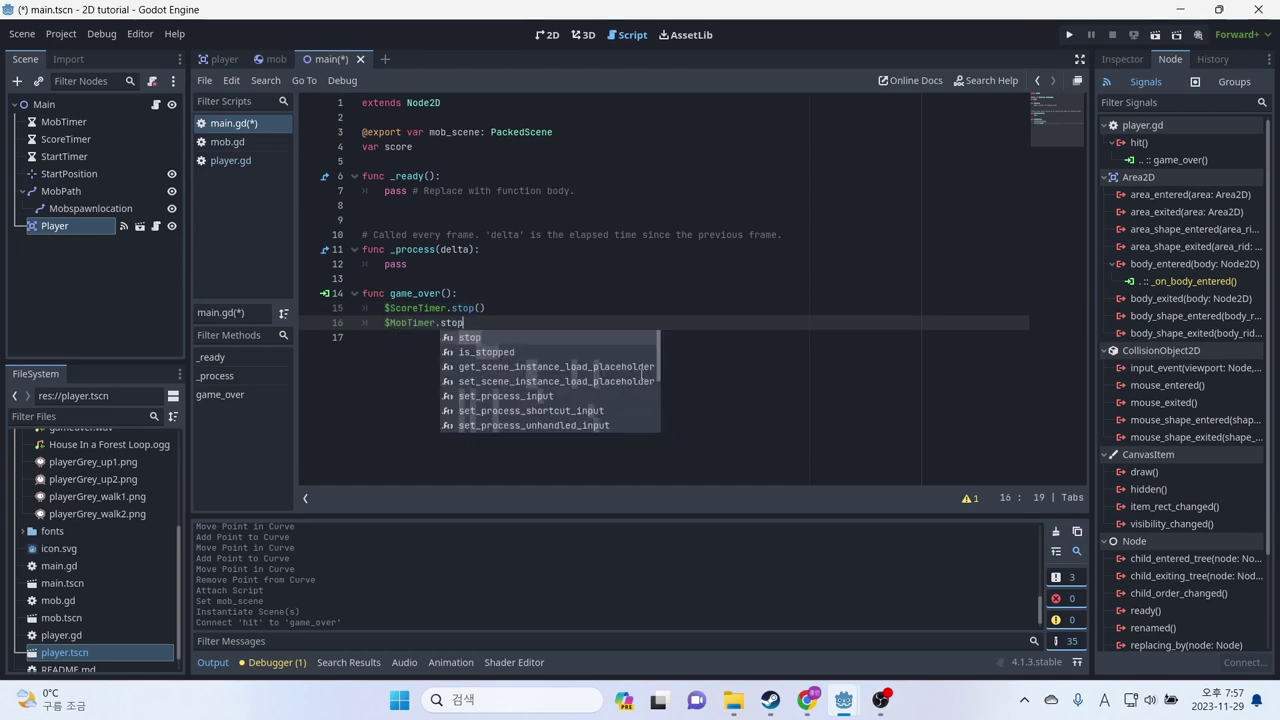
key(Return)
key(ctrl+s)
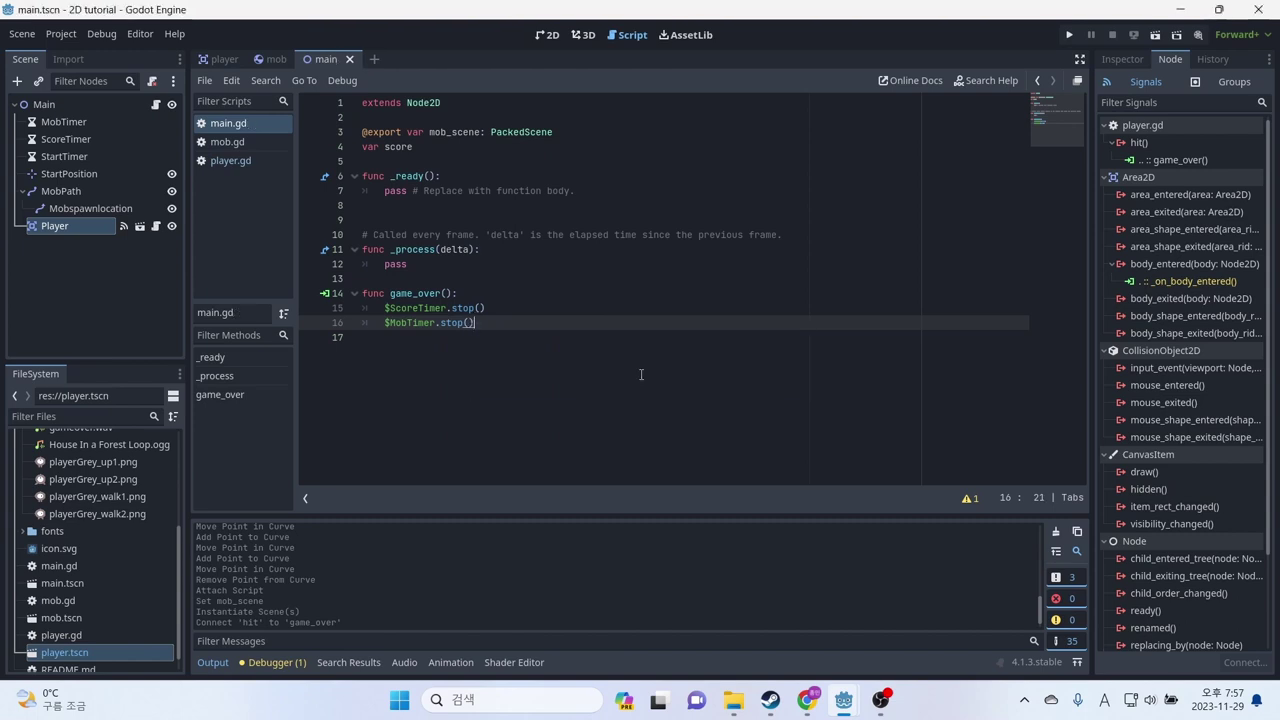
click(635, 337)
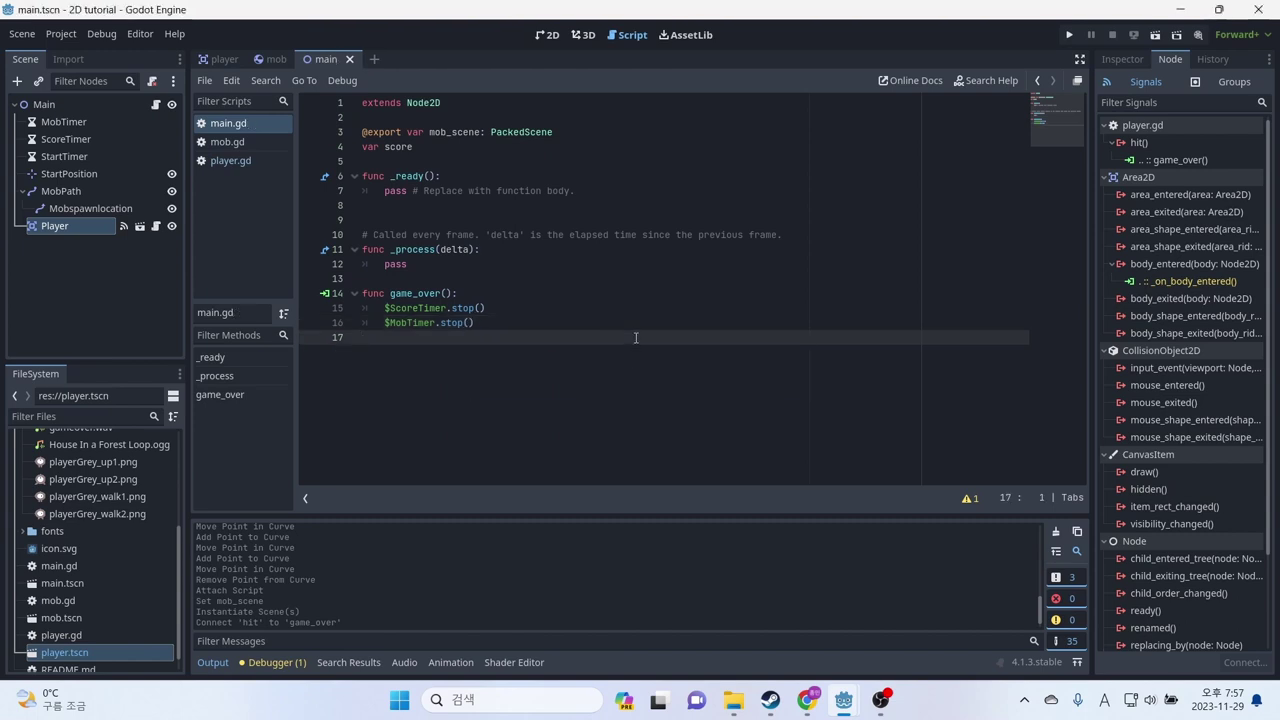
key(Return)
Write new_game to set score to 0 and call $Player.start($StartPosition.position), then save
text(func new)
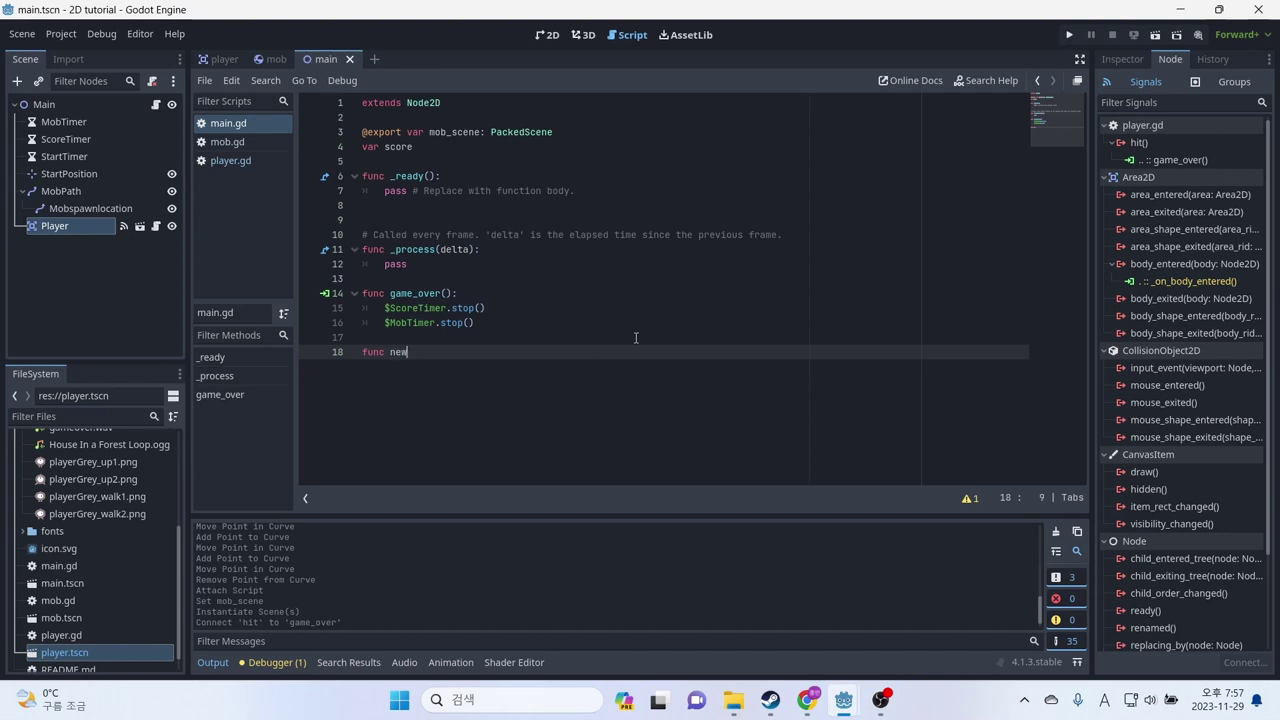
text(_game())
text(:)
key(Return)
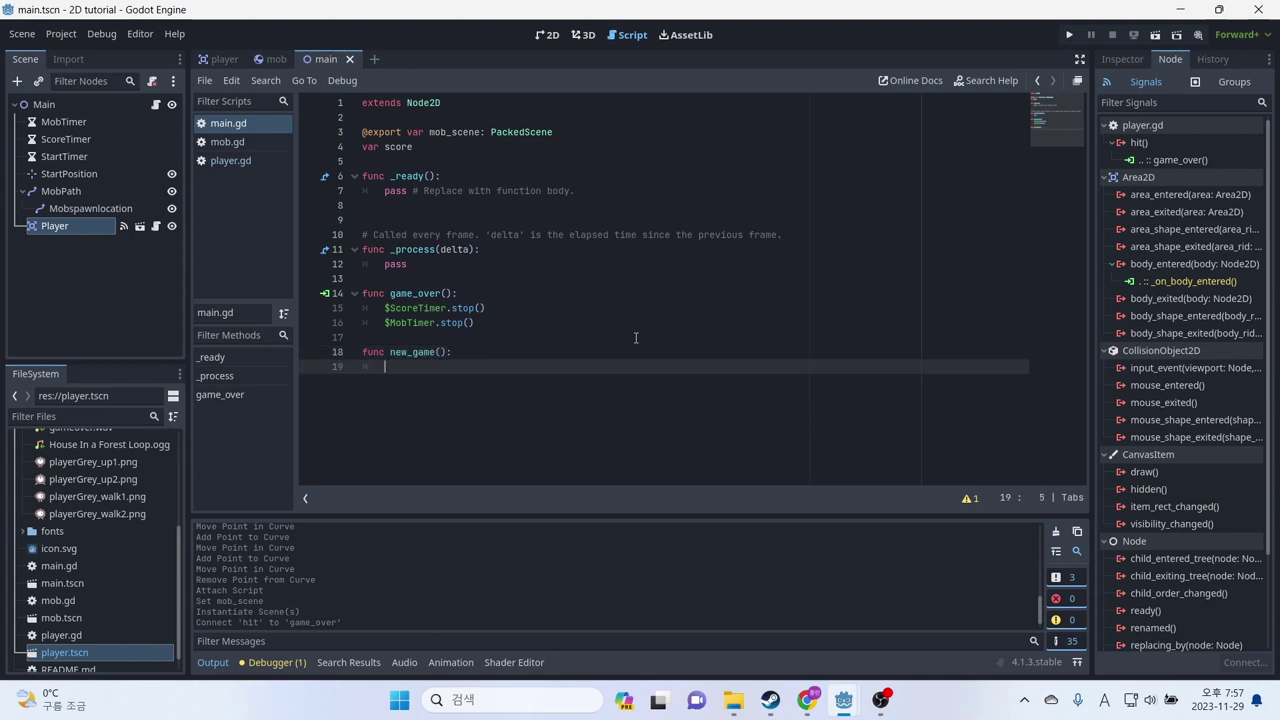
text(score)
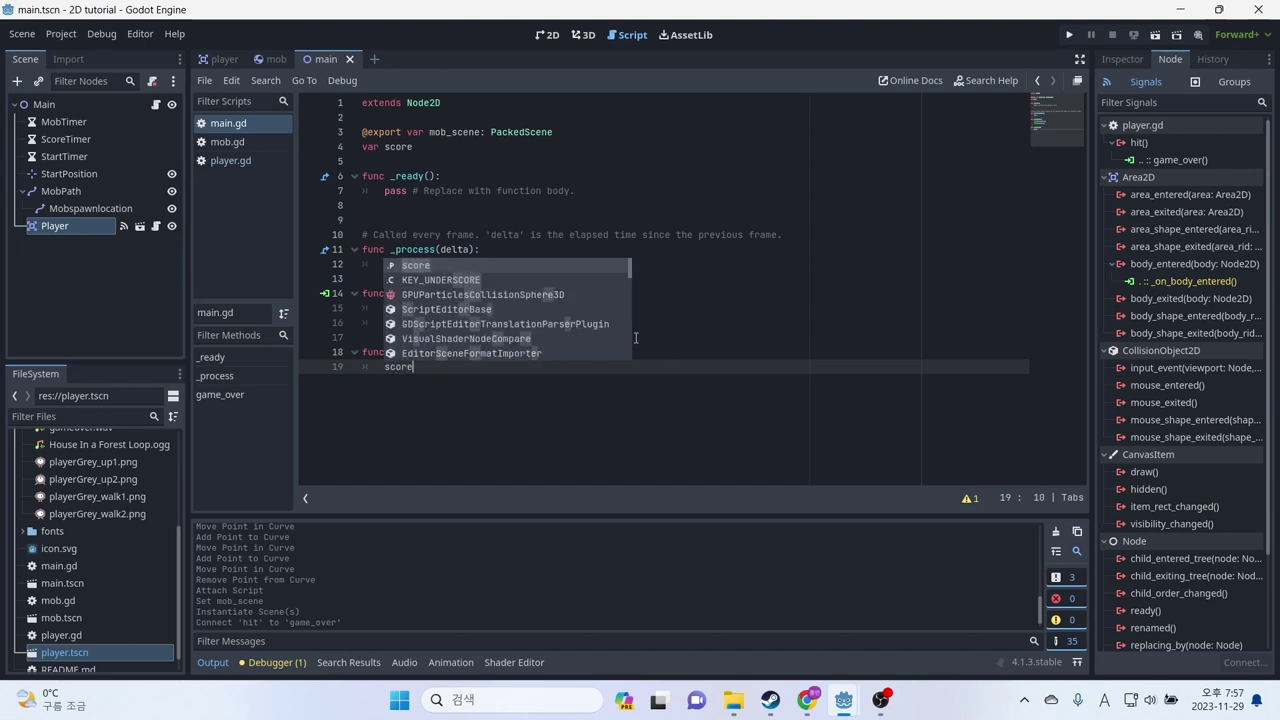
text( = 0)
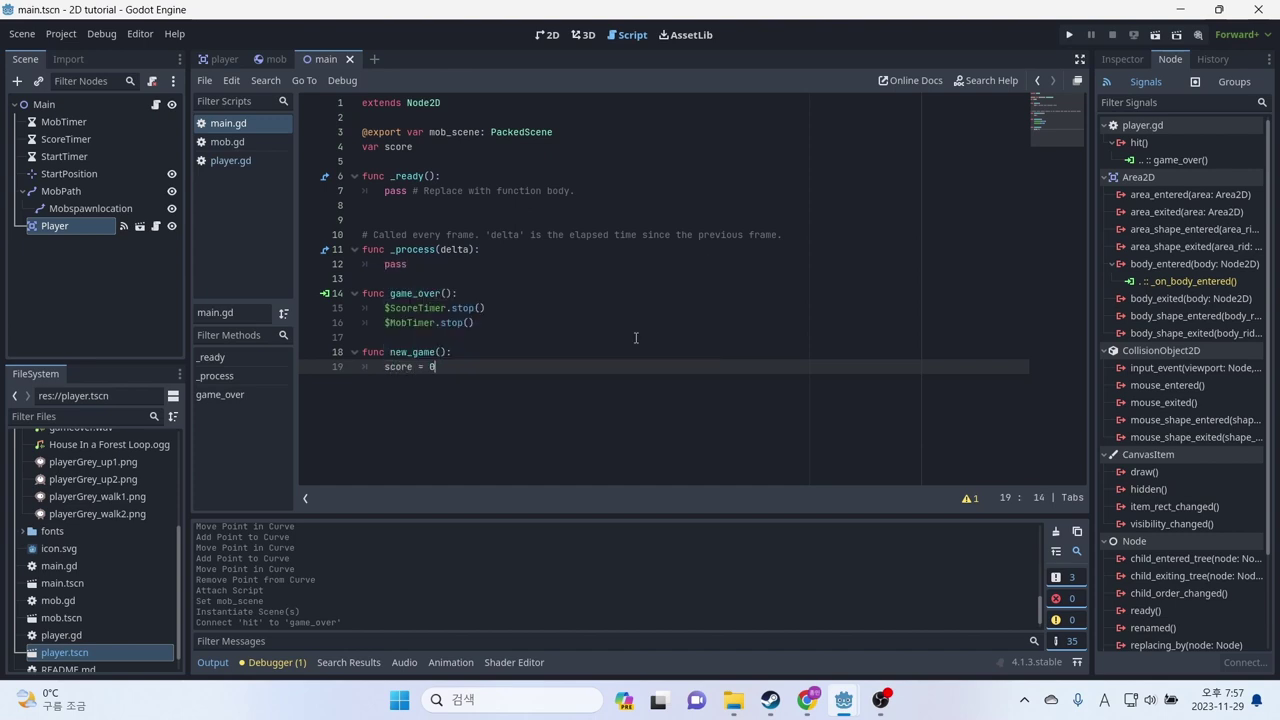
key(Return)
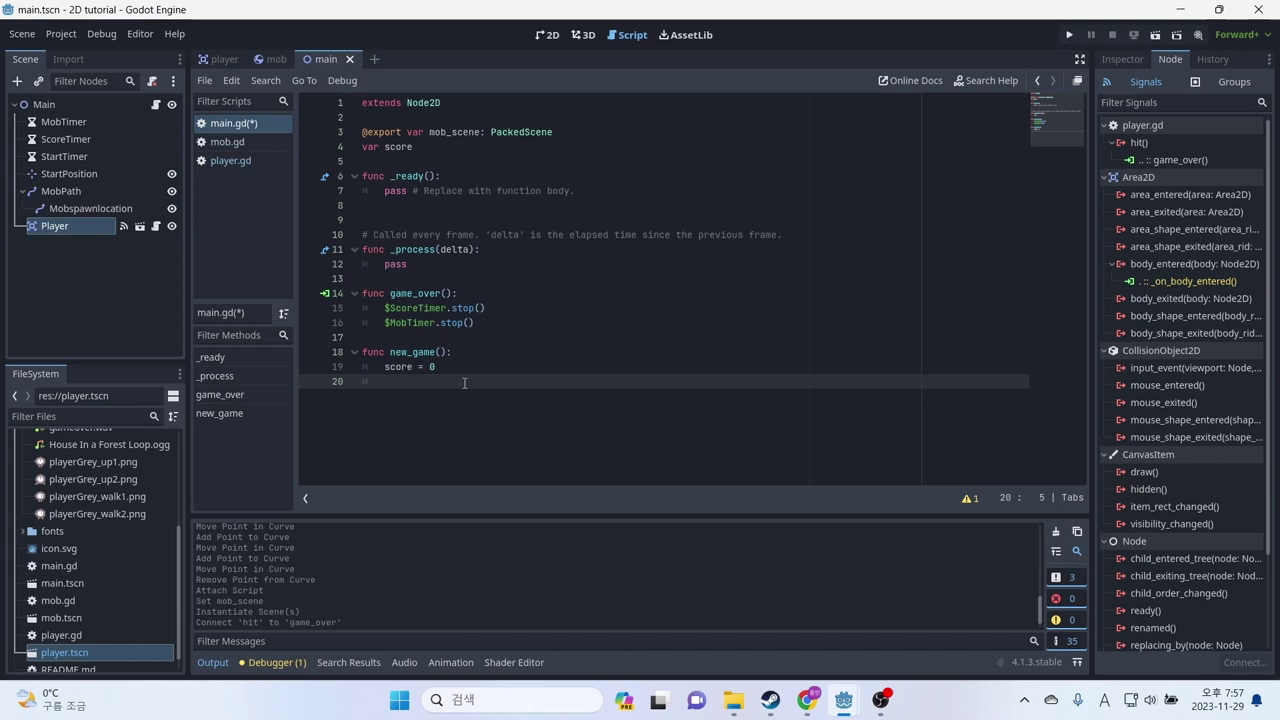
text($)
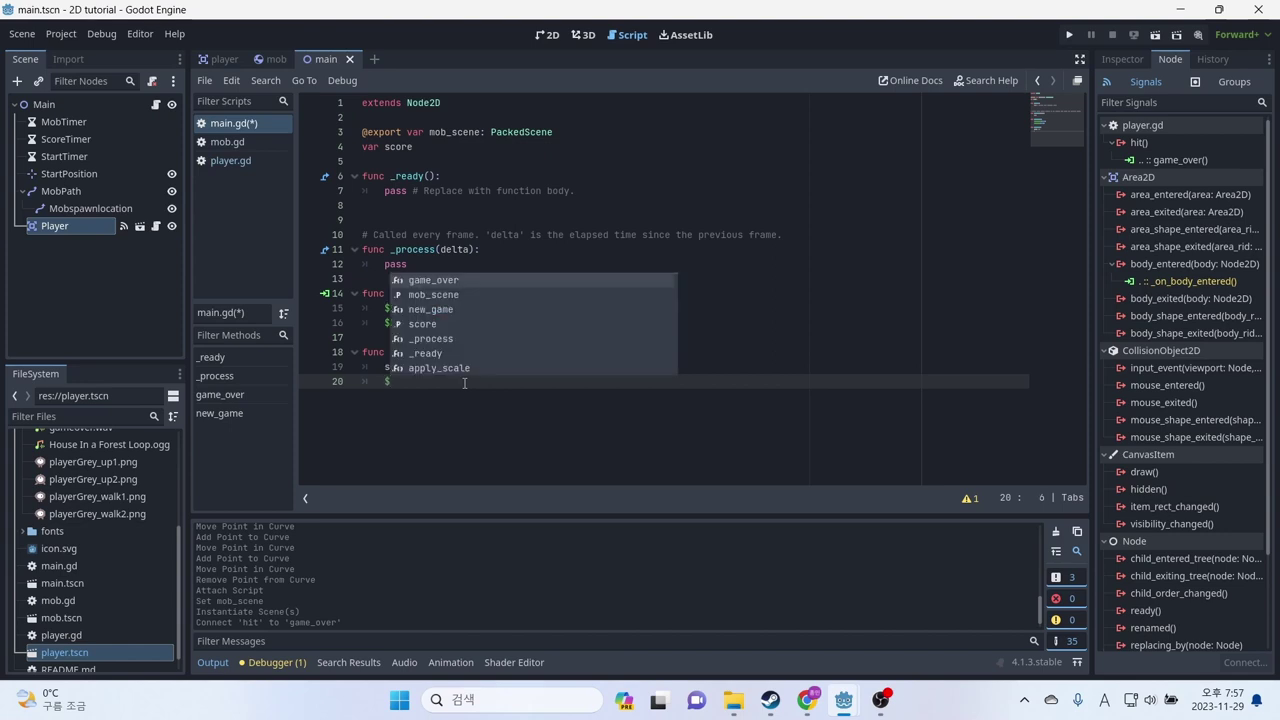
text(M)
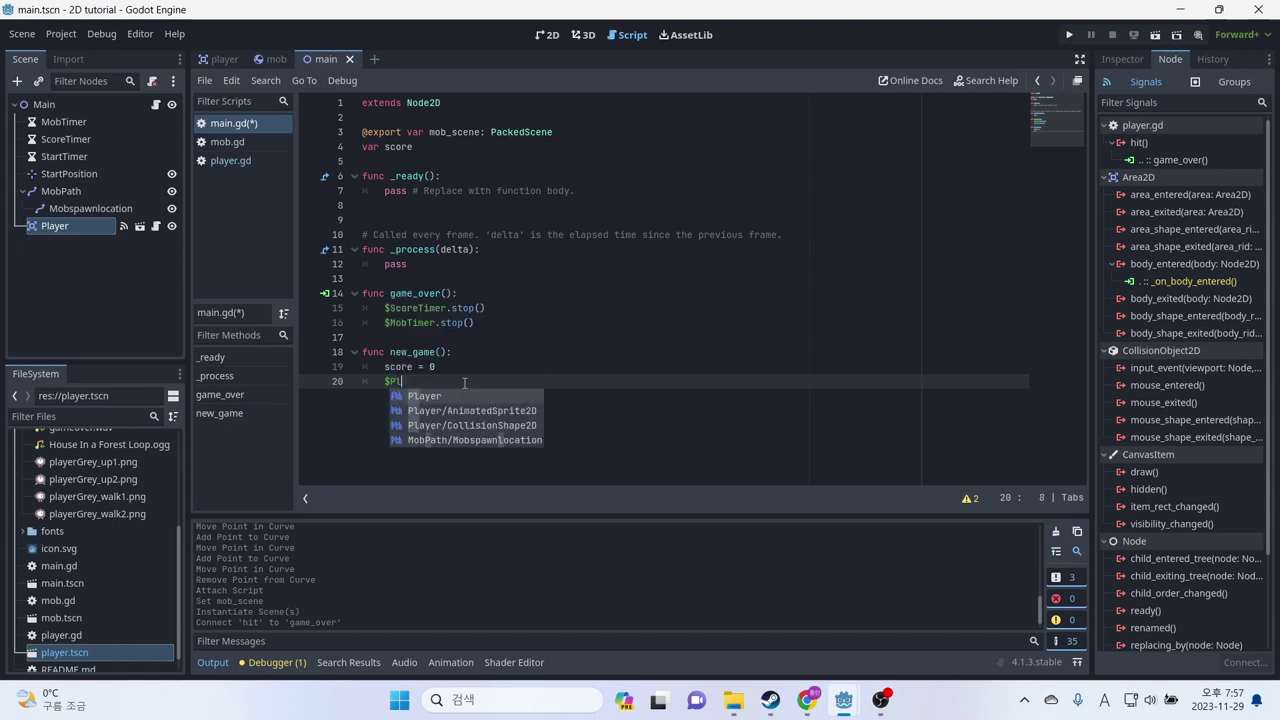
text(layer)
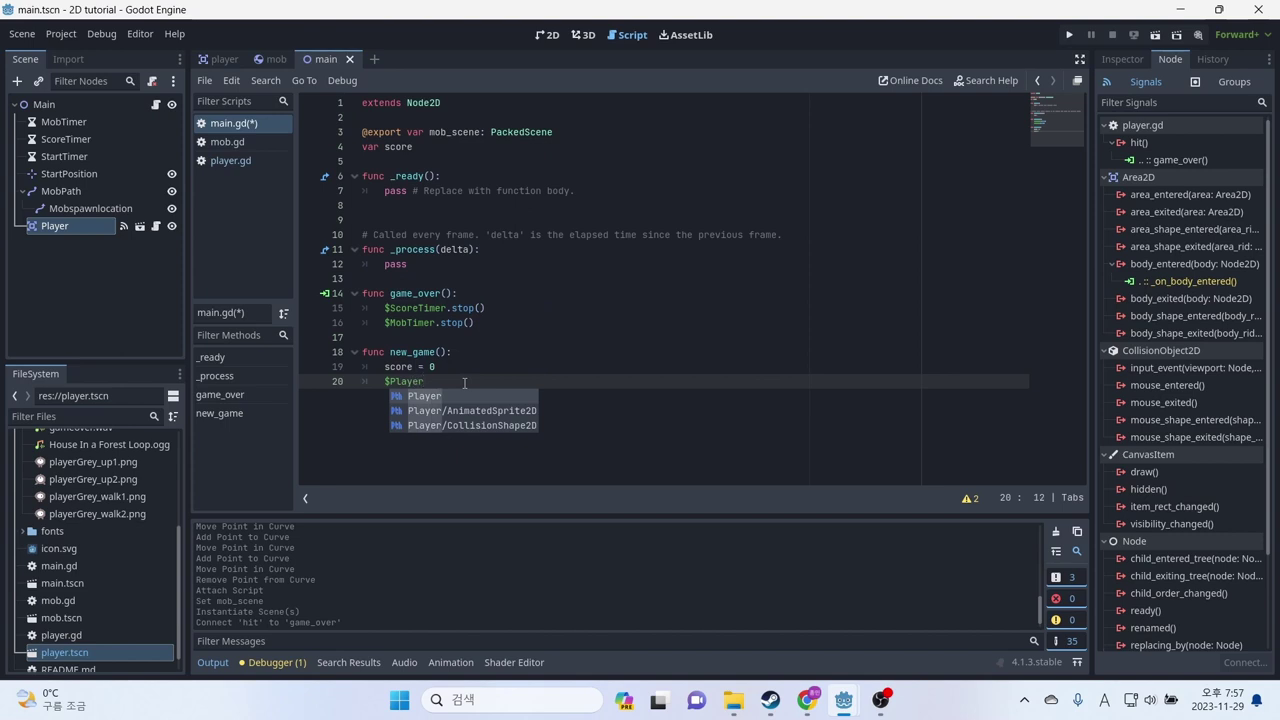
text(.start)
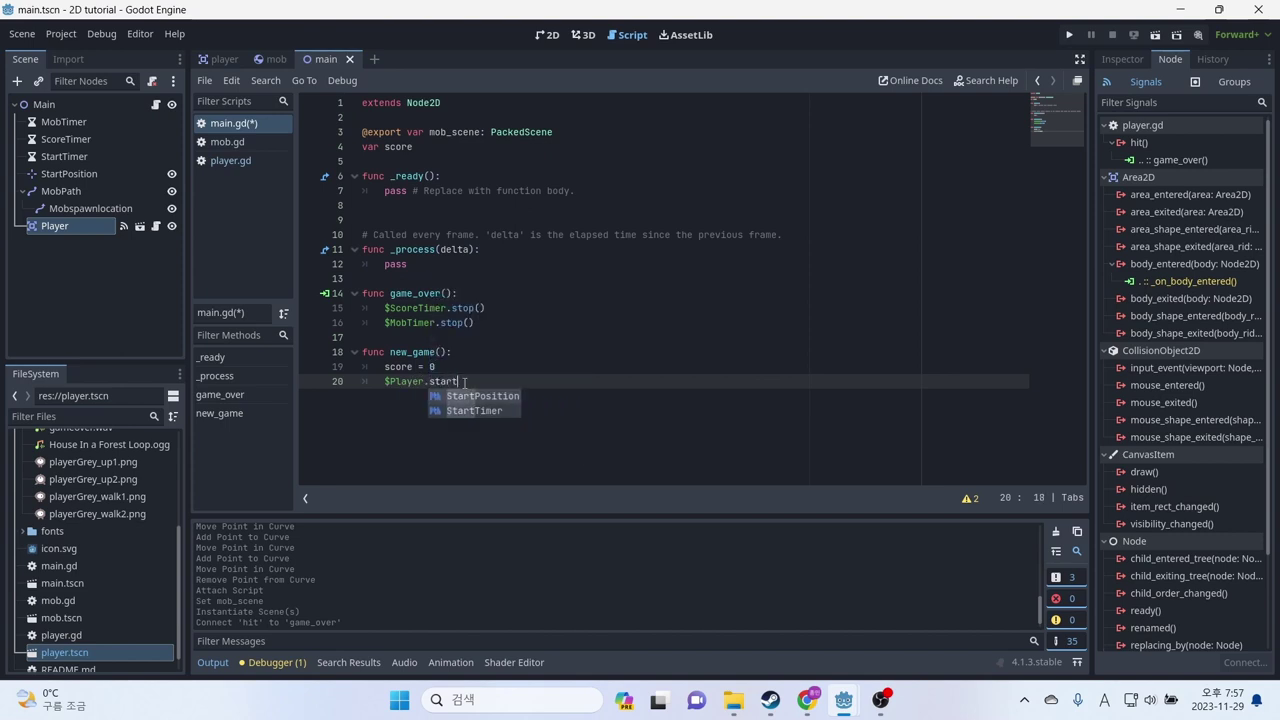
text(($)
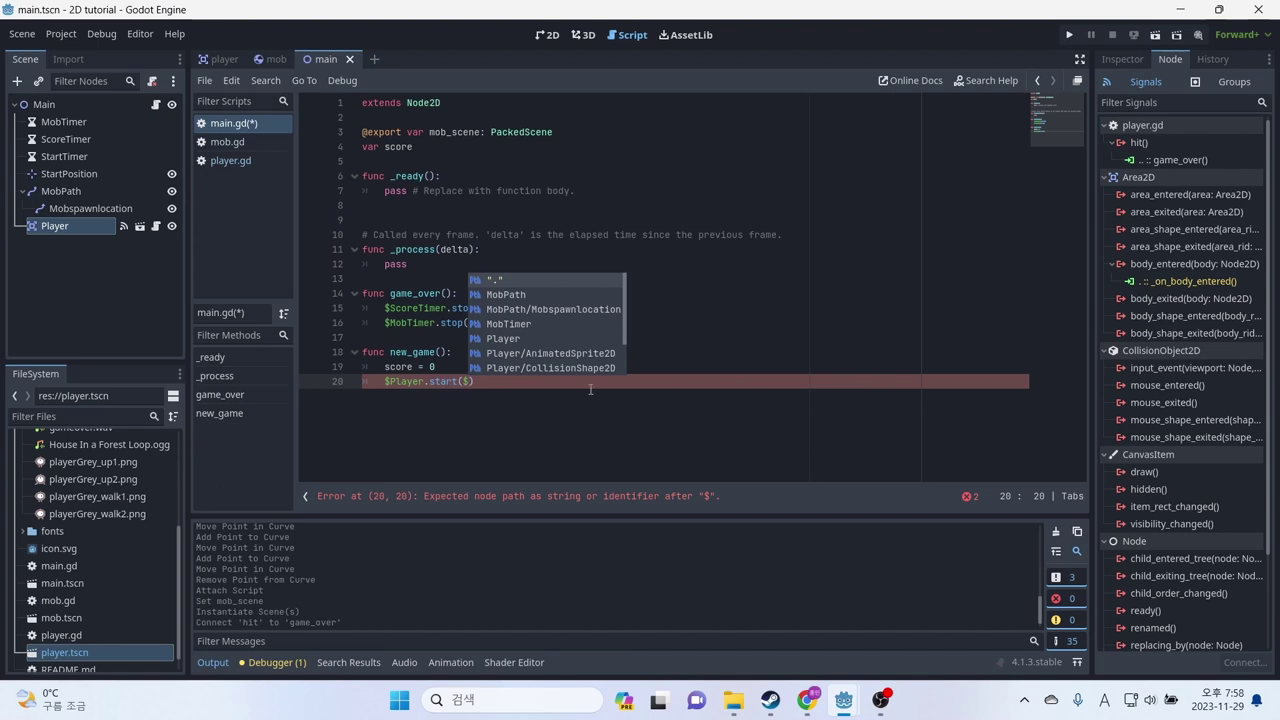
text(S)
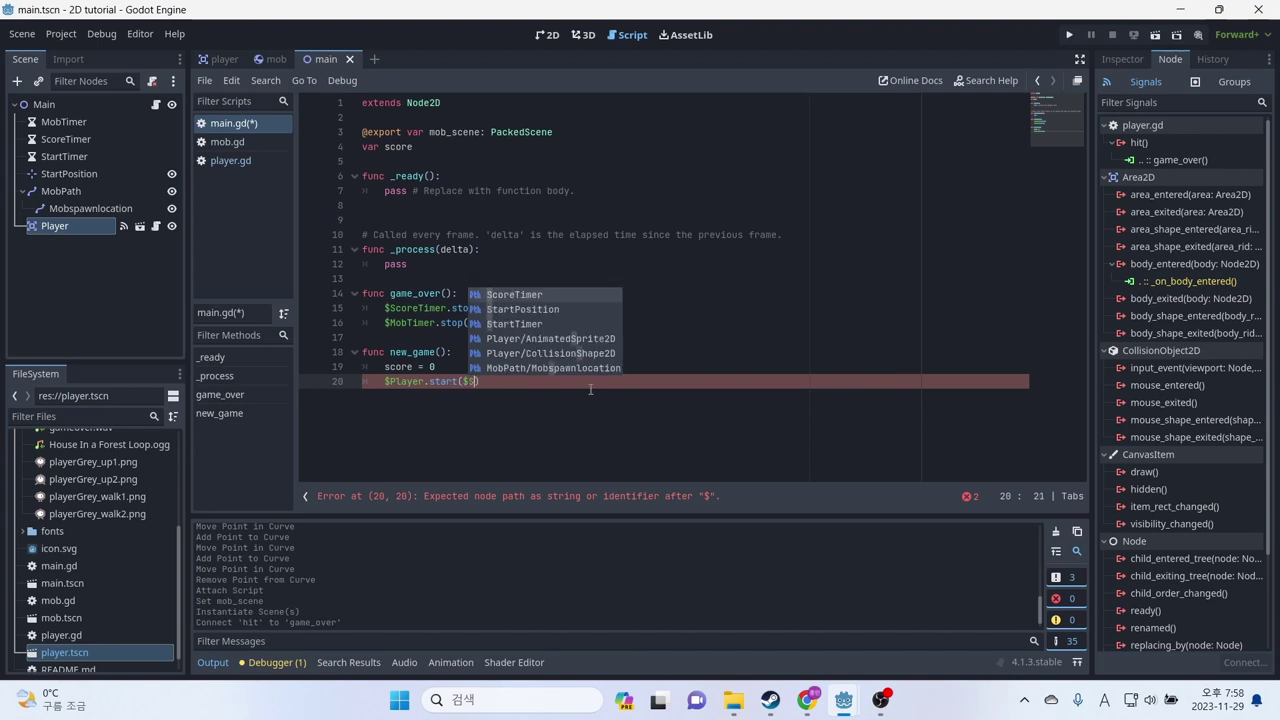
text(tar)
key(Return)
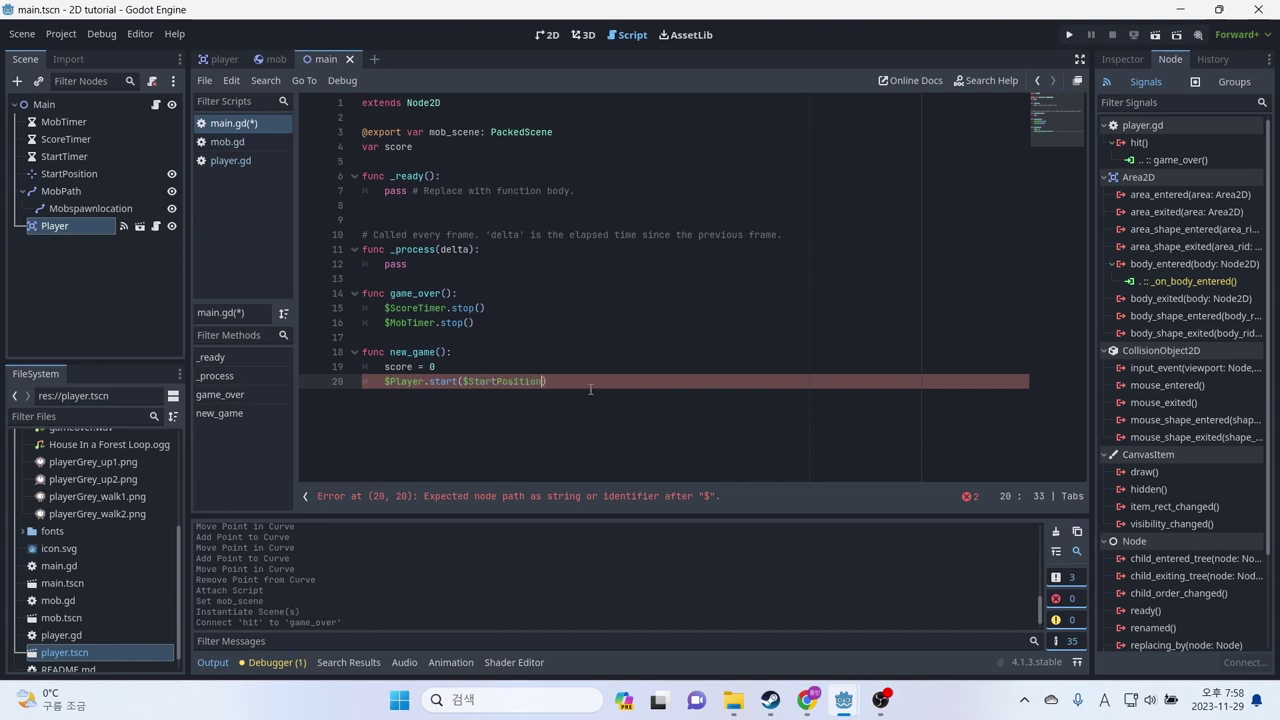
text(.posi)
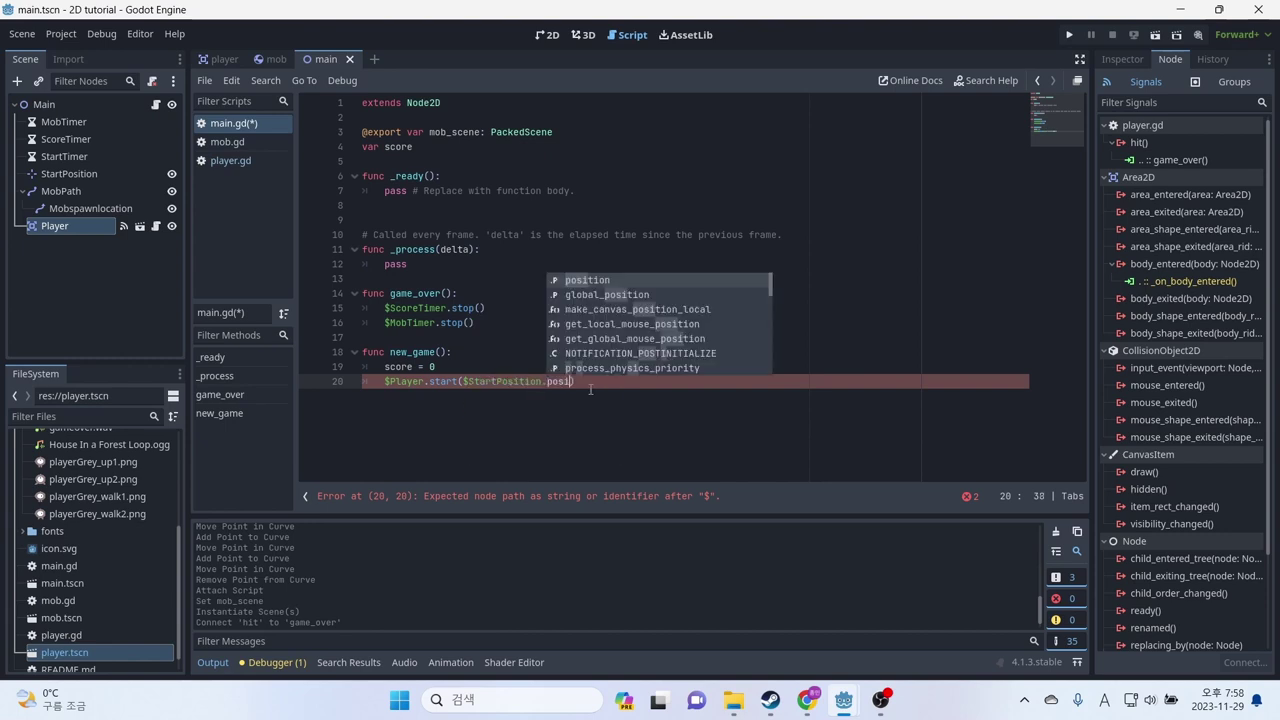
text(tion)
key(ctrl+s)
Compare line 20 against the player scene's start function header and the main scene's 2D view
click(584, 308)
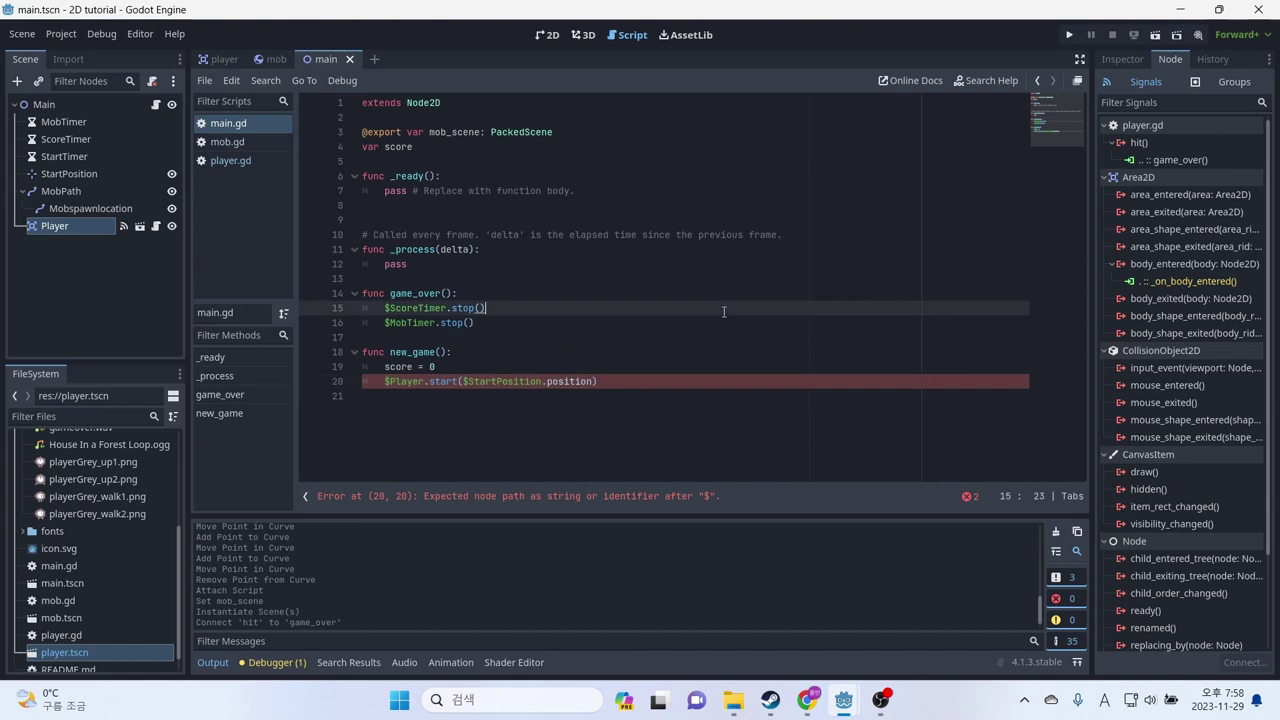
click(222, 60)
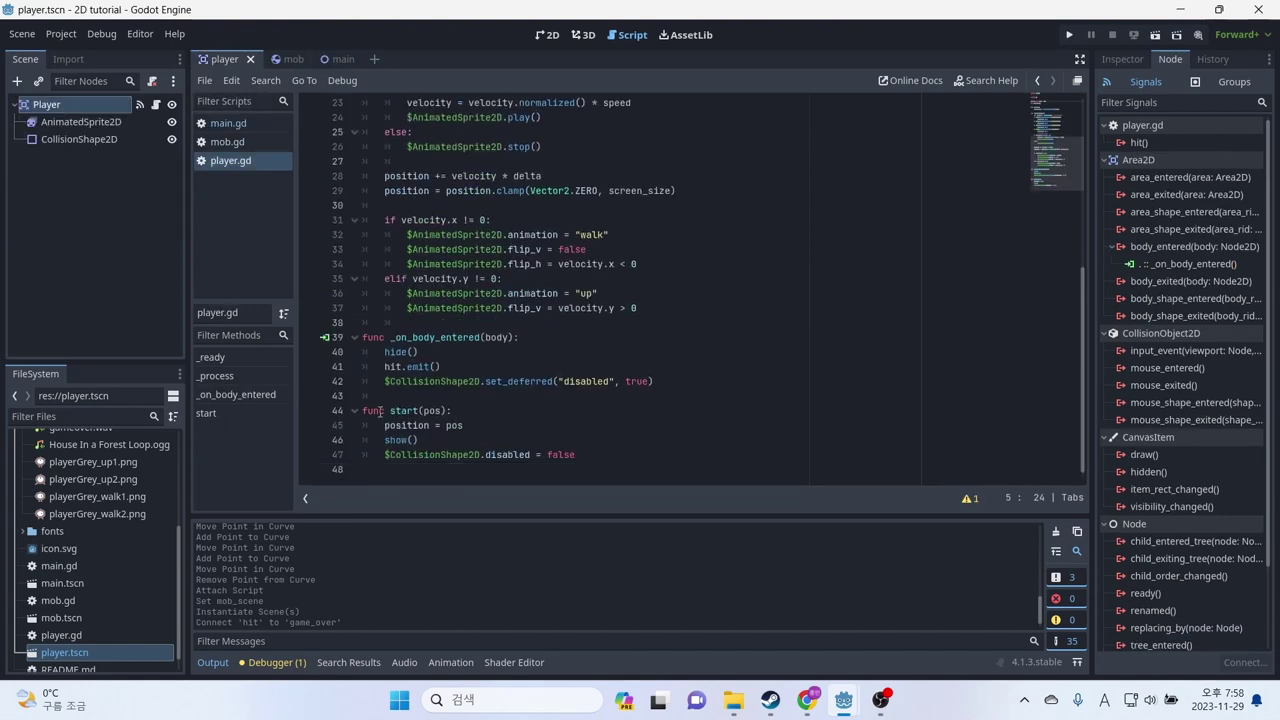
drag(362, 411, 452, 411)
click(480, 411)
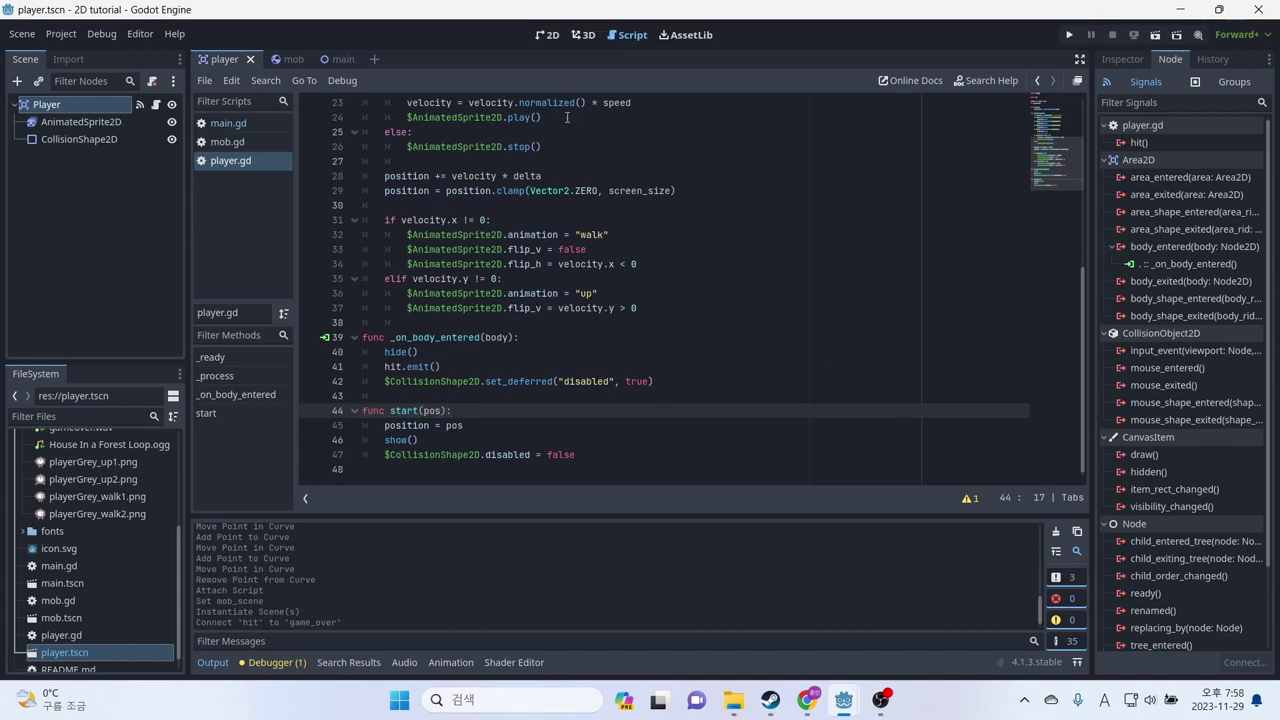
click(334, 59)
click(609, 381)
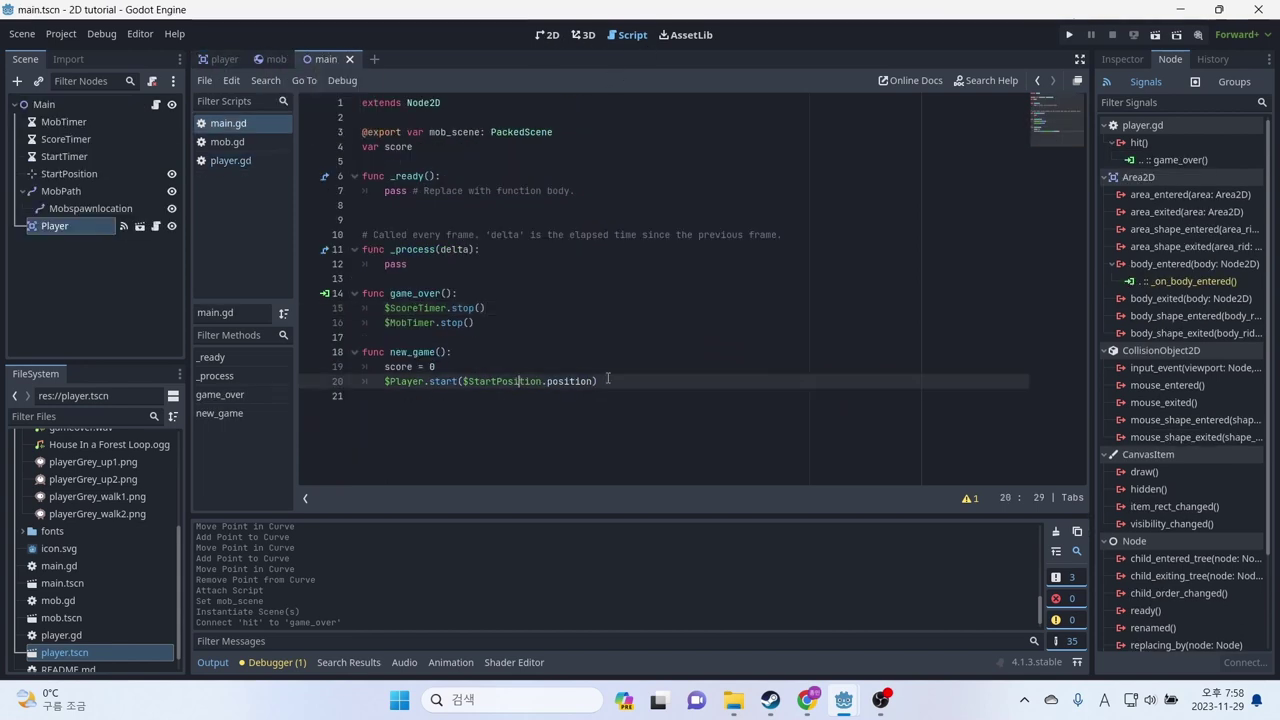
click(419, 381)
click(548, 35)
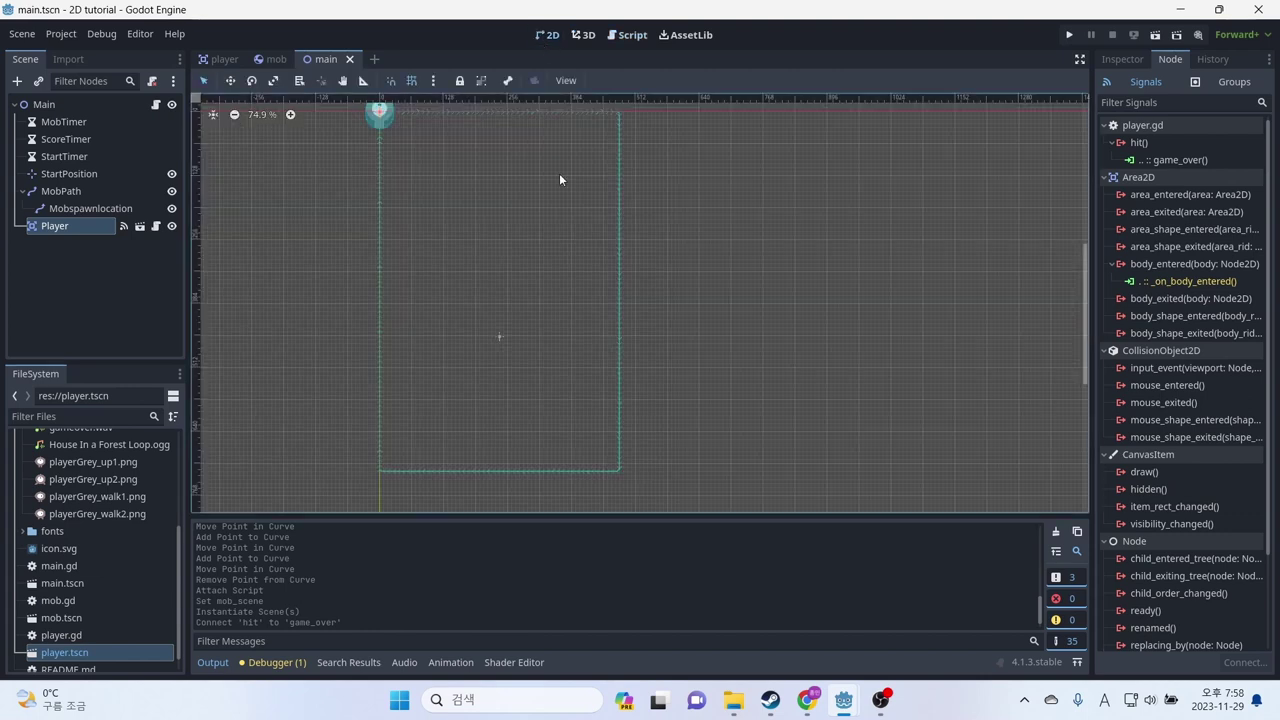
click(627, 35)
Check player.gd's start(pos) parameter and StartPosition's position in the Inspector
click(240, 160)
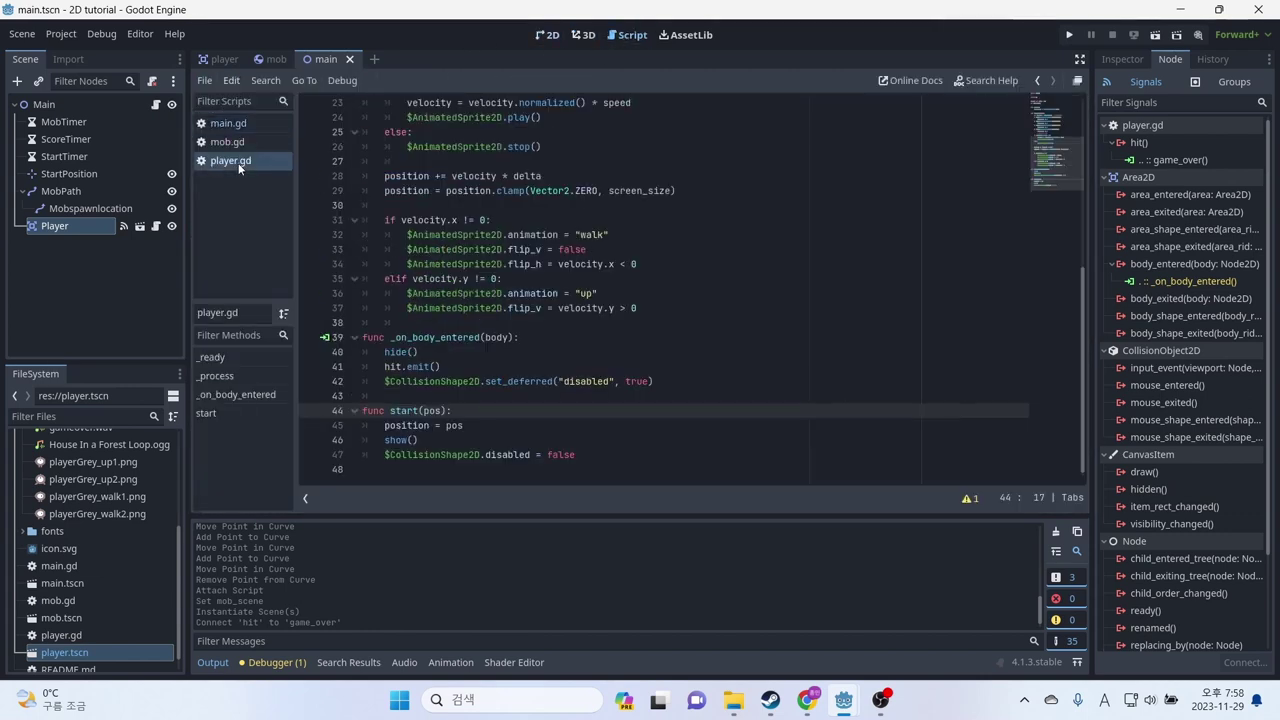
click(475, 445)
click(441, 410)
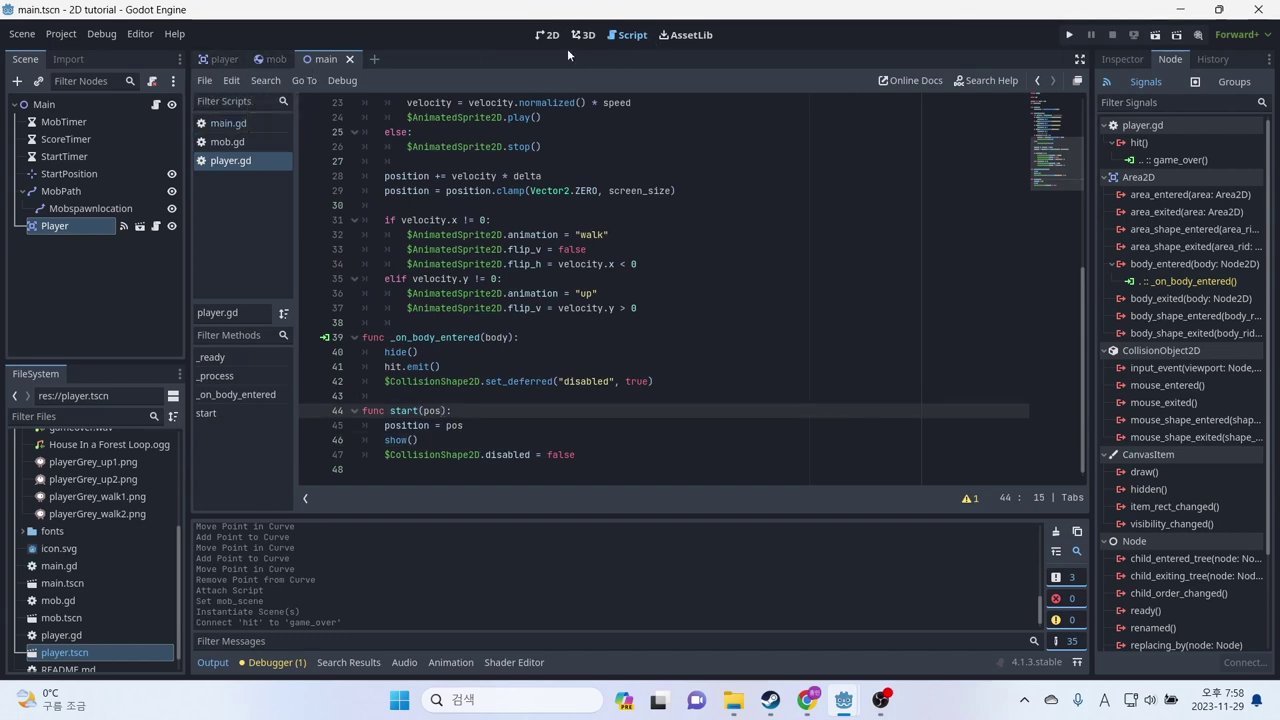
click(228, 123)
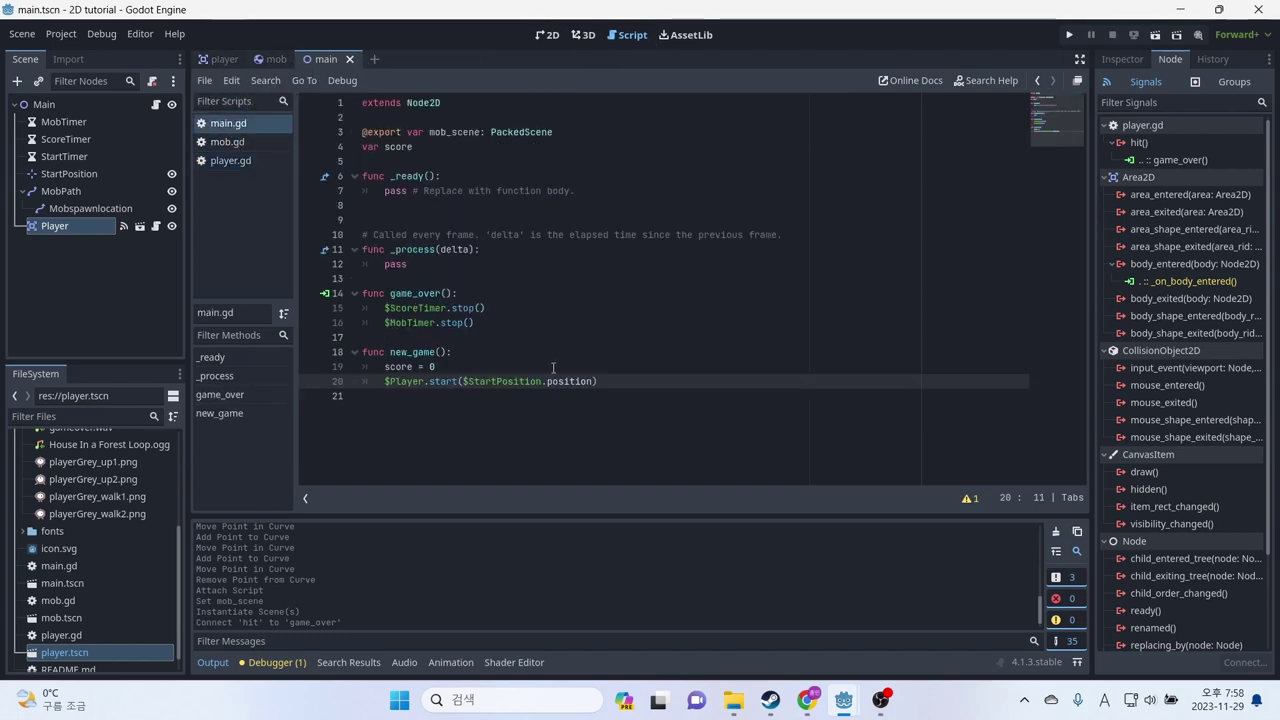
click(578, 381)
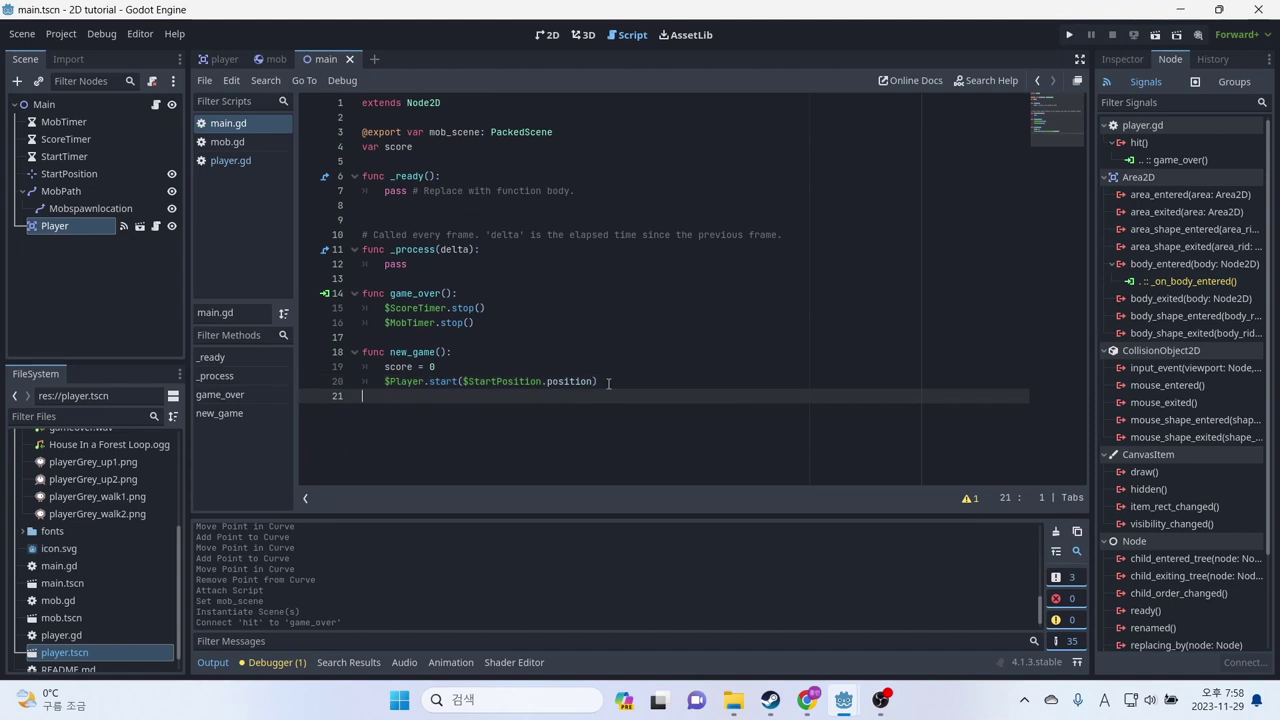
click(65, 175)
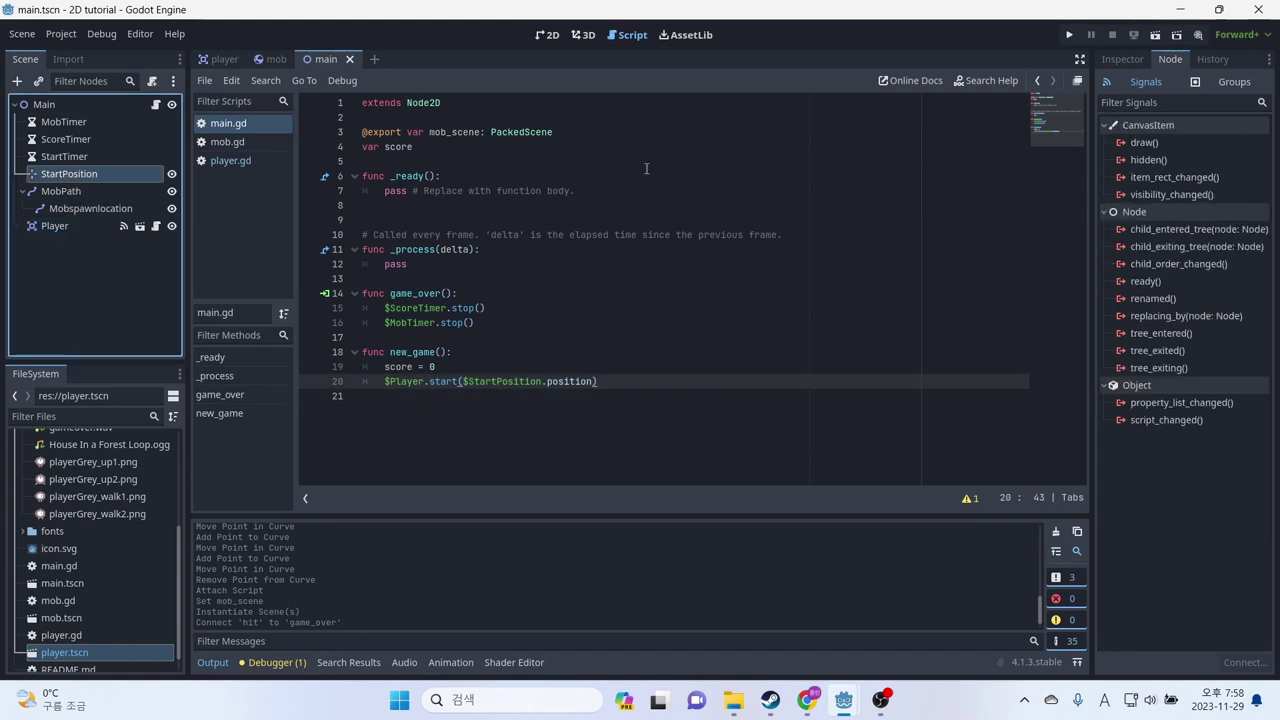
click(1122, 59)
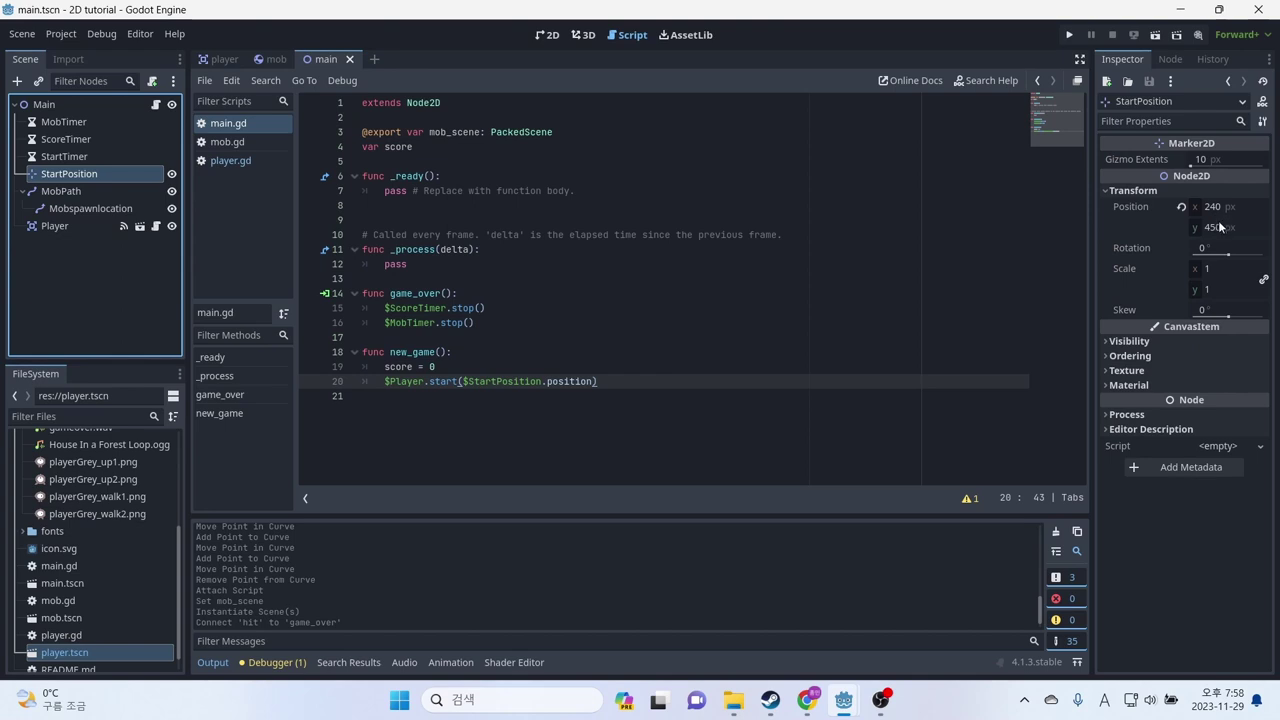
click(230, 160)
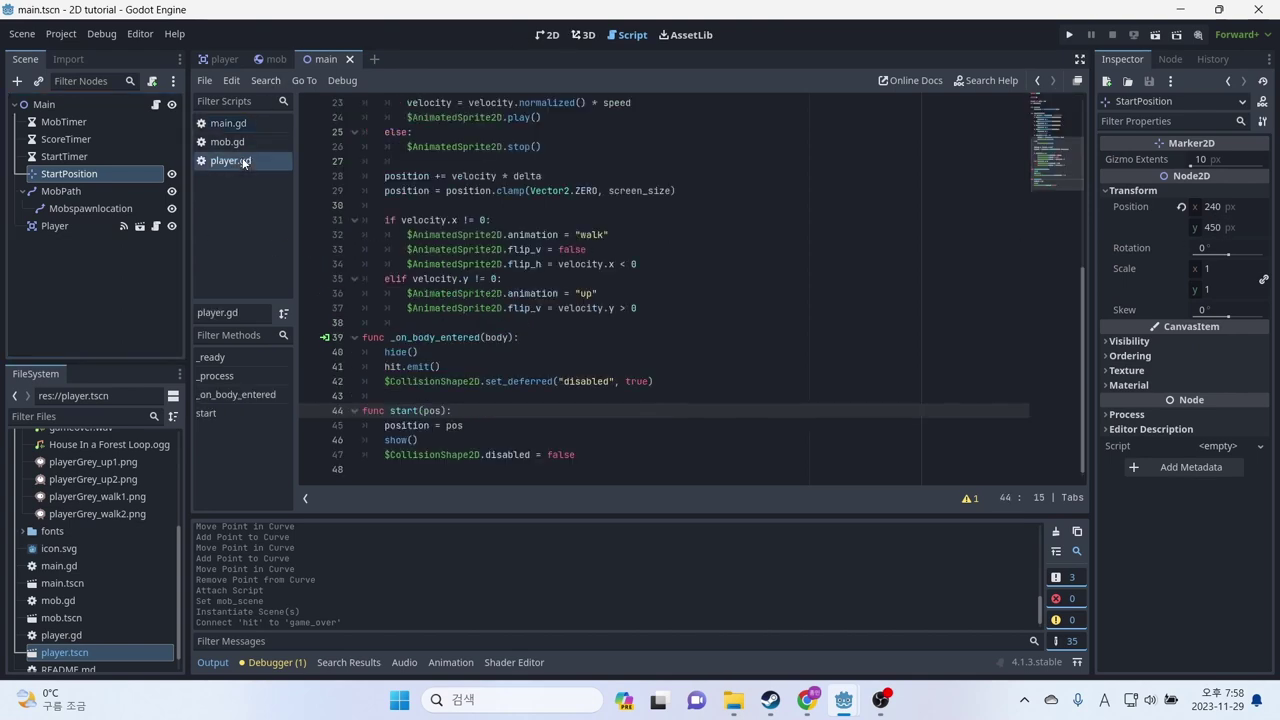
click(228, 123)
click(692, 367)
click(688, 379)
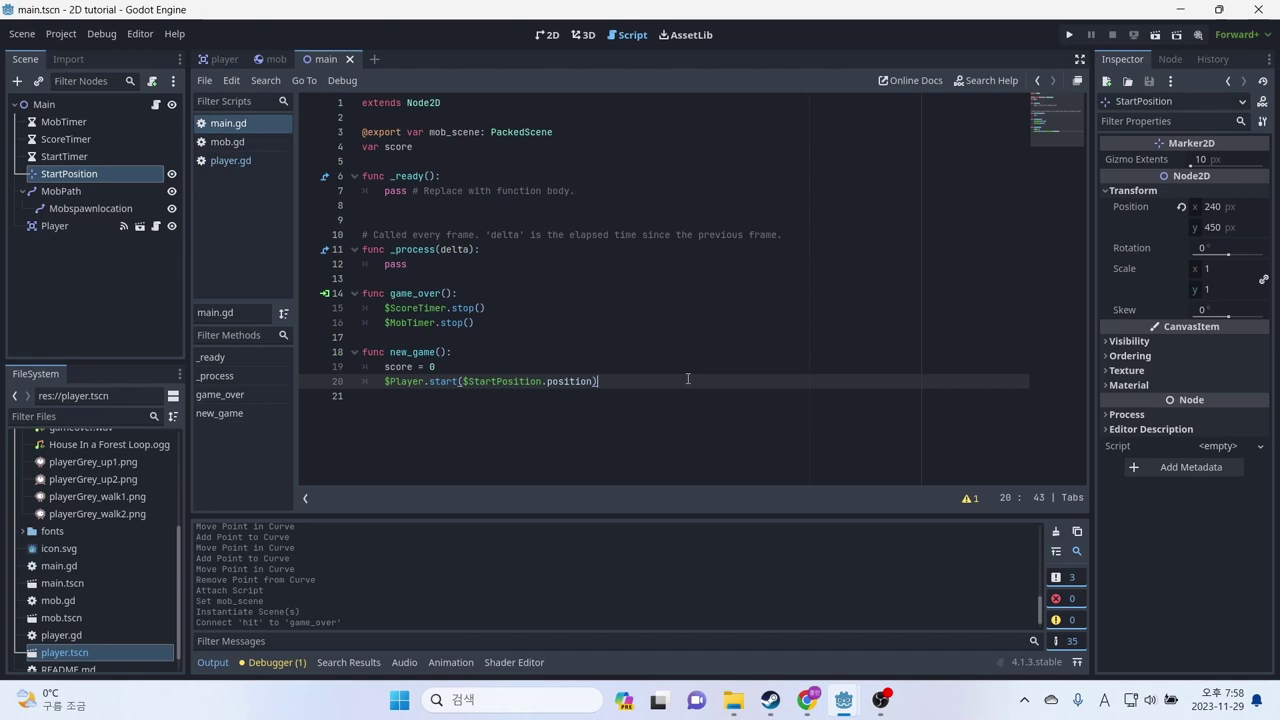
Add $StartTimer.start() as line 21 of new_game, save, and leave blank lines after it
key(Return)
text($St)
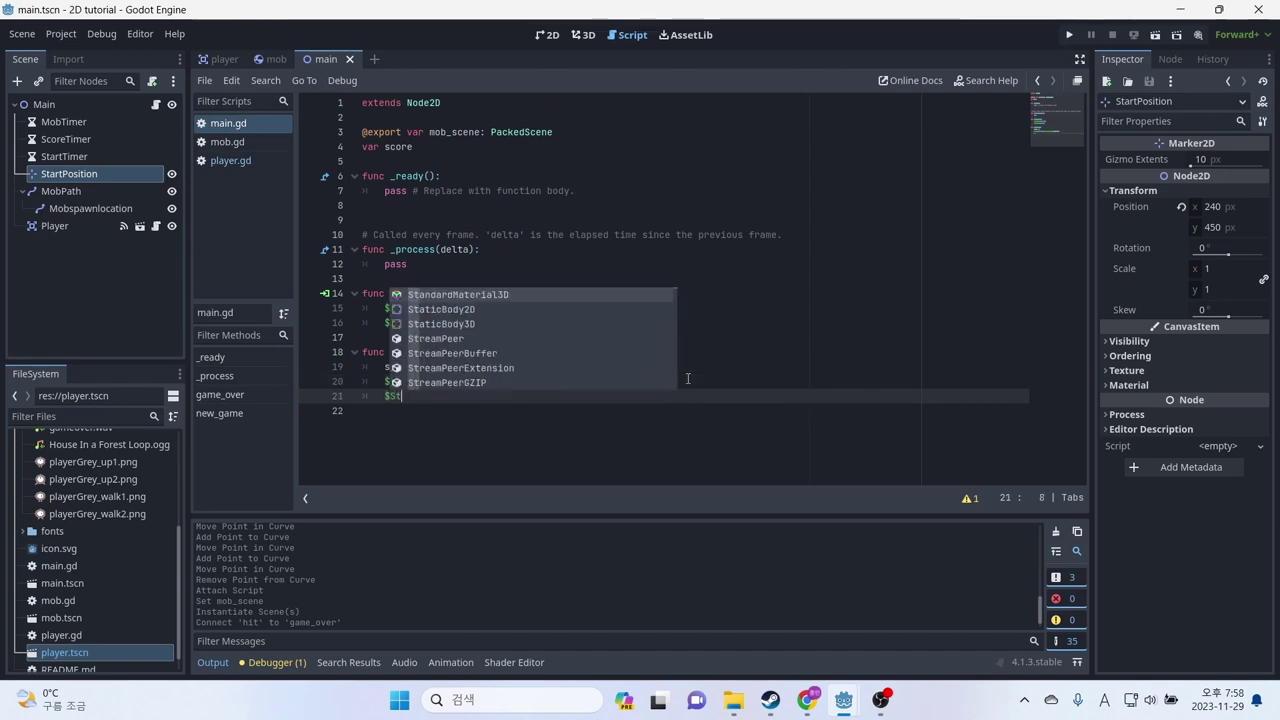
text(at)
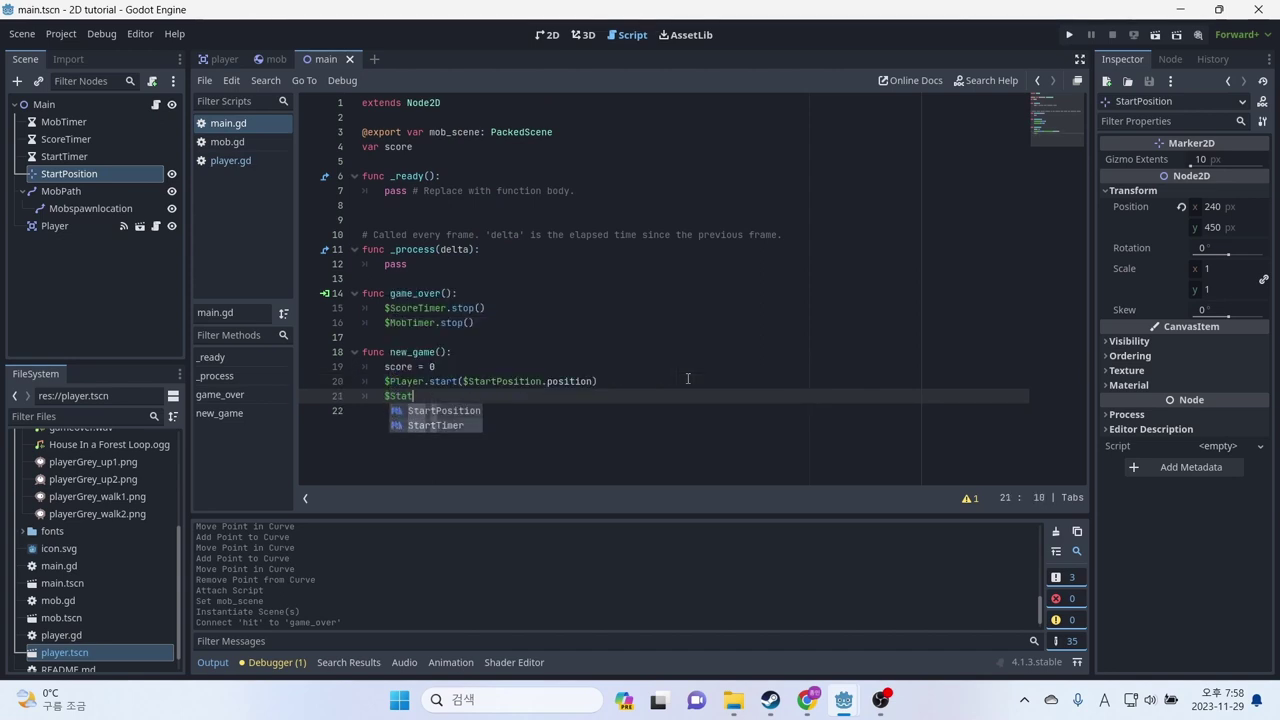
key(Down)
key(Return)
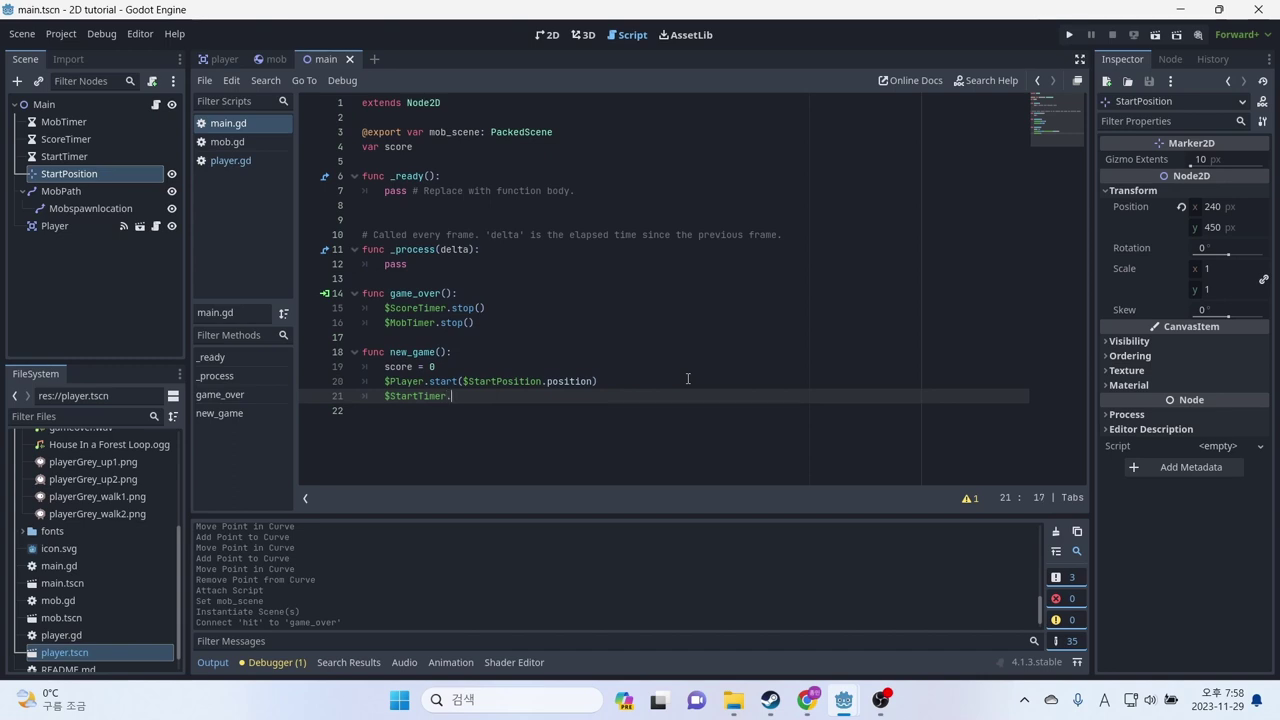
text(start()
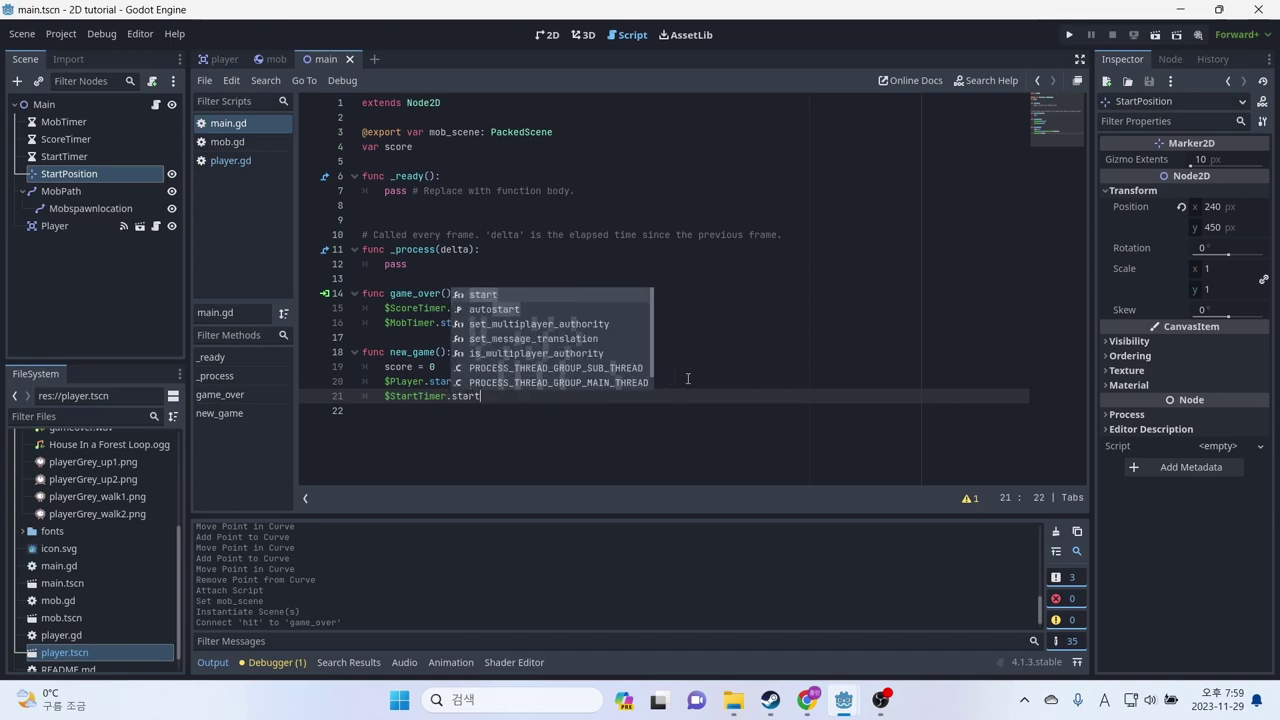
key(ctrl+s)
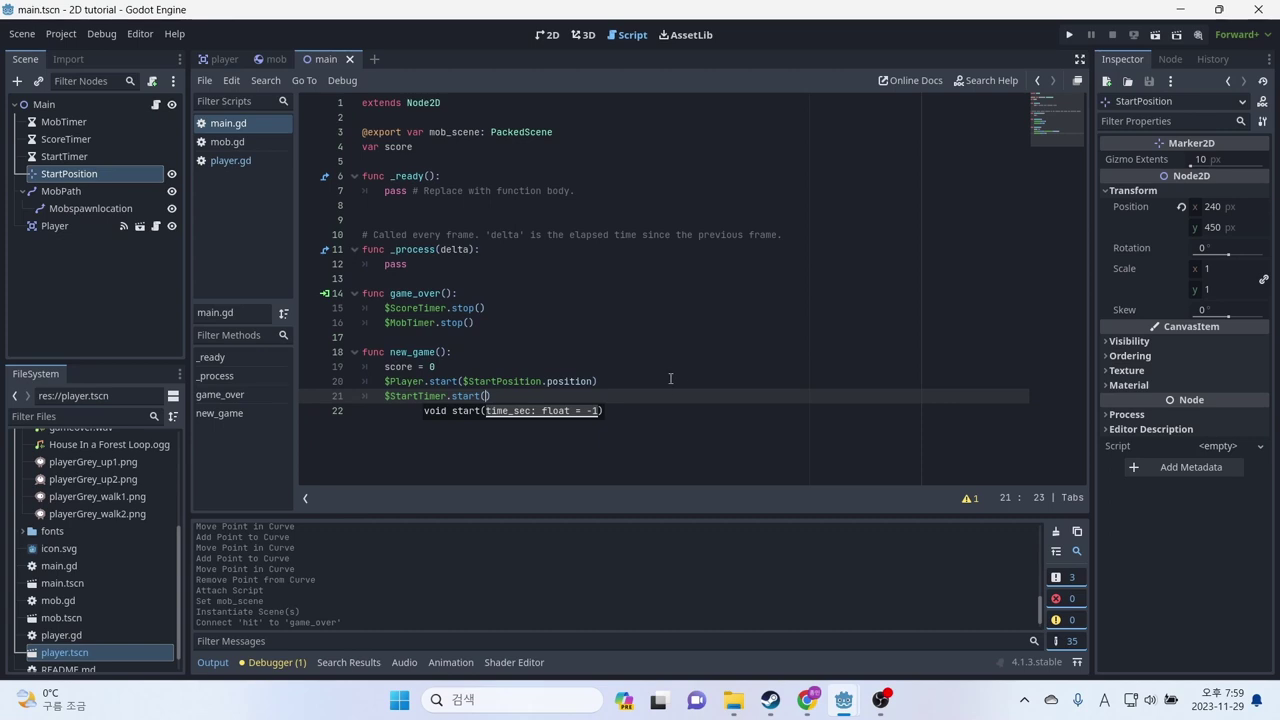
click(651, 380)
click(651, 396)
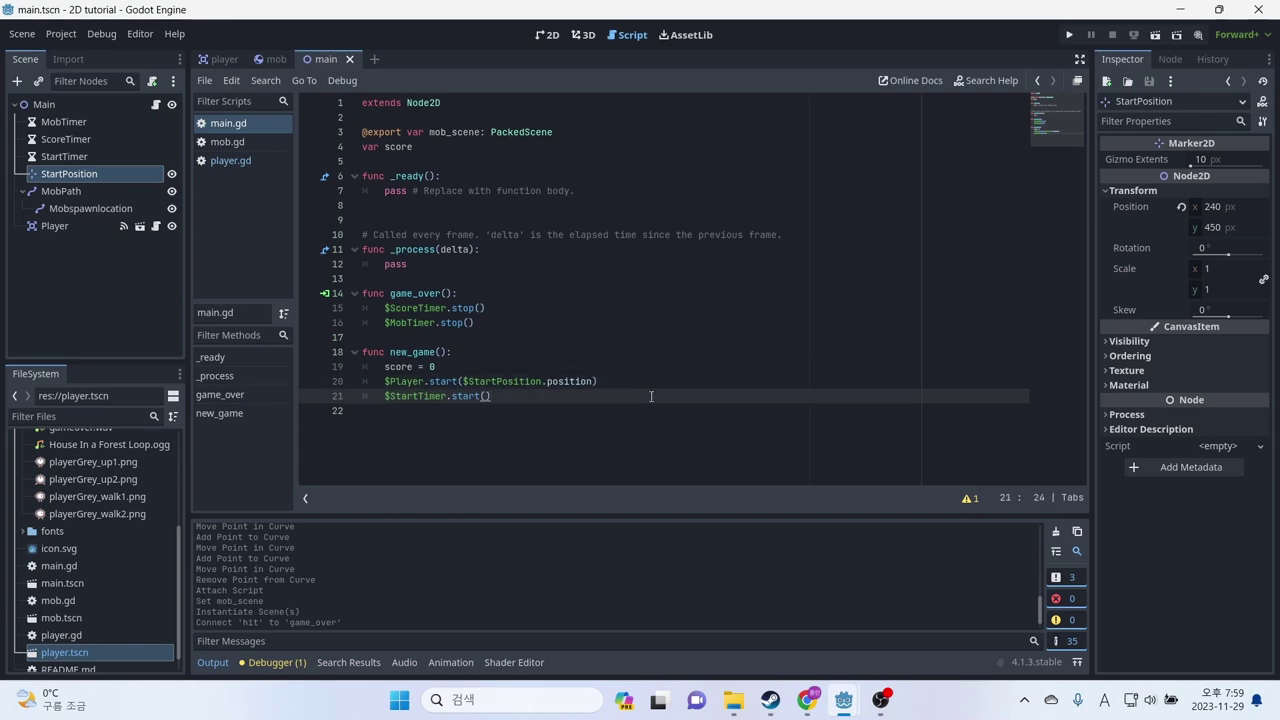
key(Return)
key(Return)
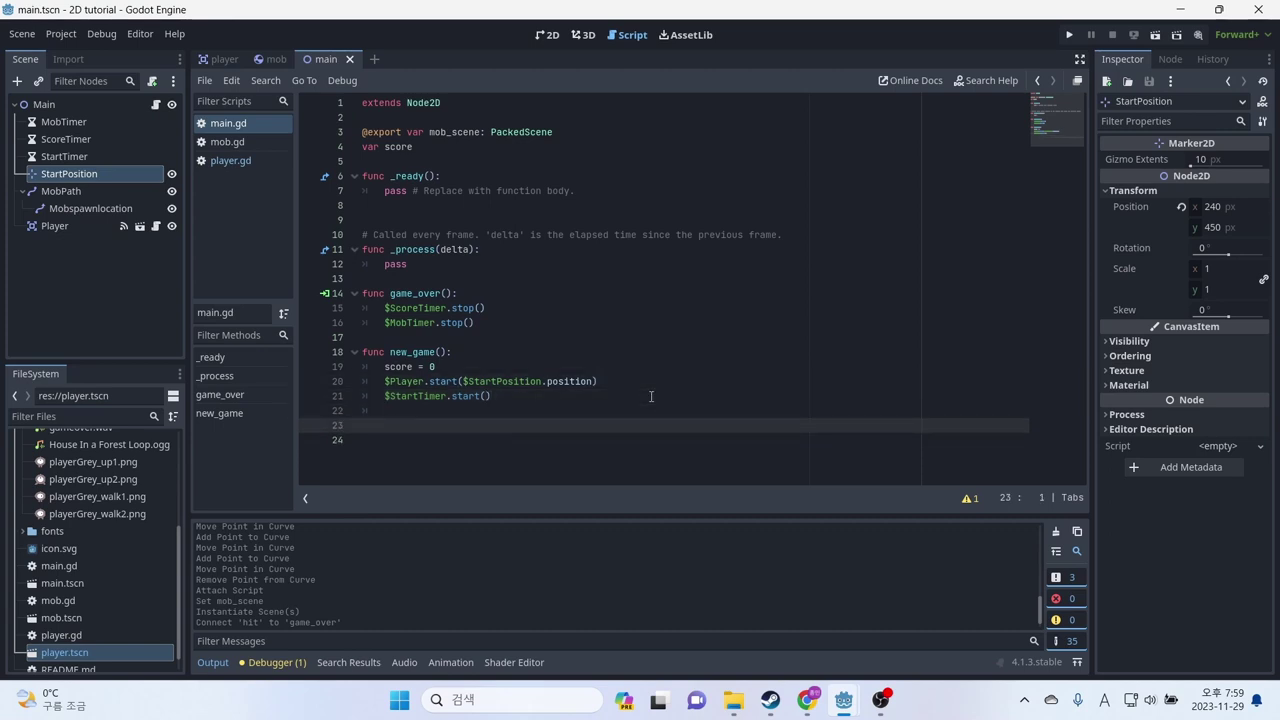
click(1172, 60)
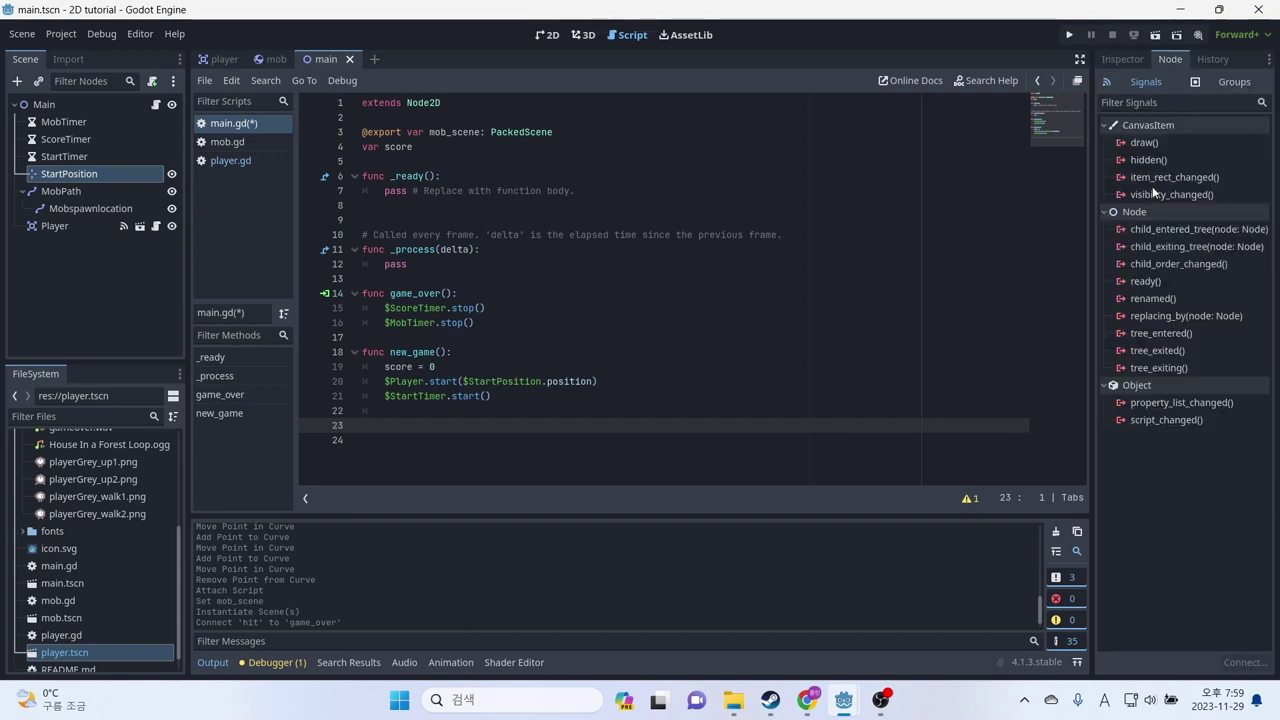
Connect MobTimer's timeout signal to a new _on_mob_timer_timeout handler
click(124, 125)
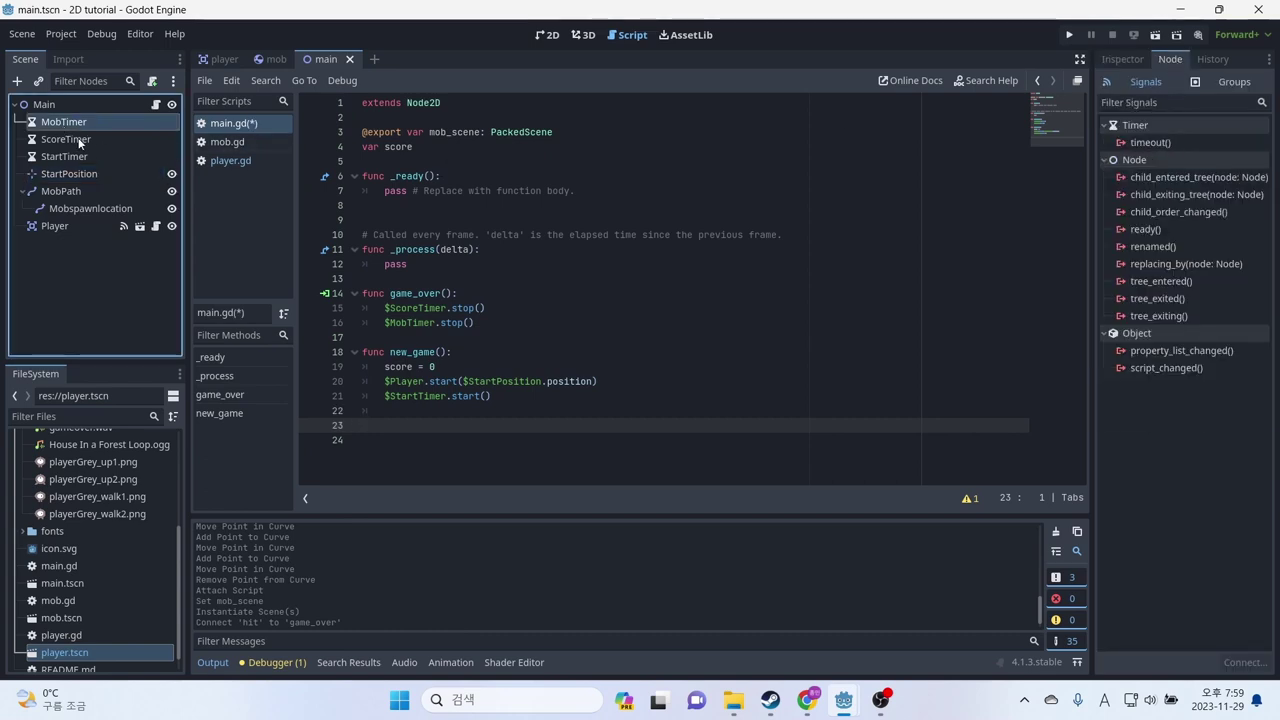
click(78, 140)
click(64, 157)
click(64, 122)
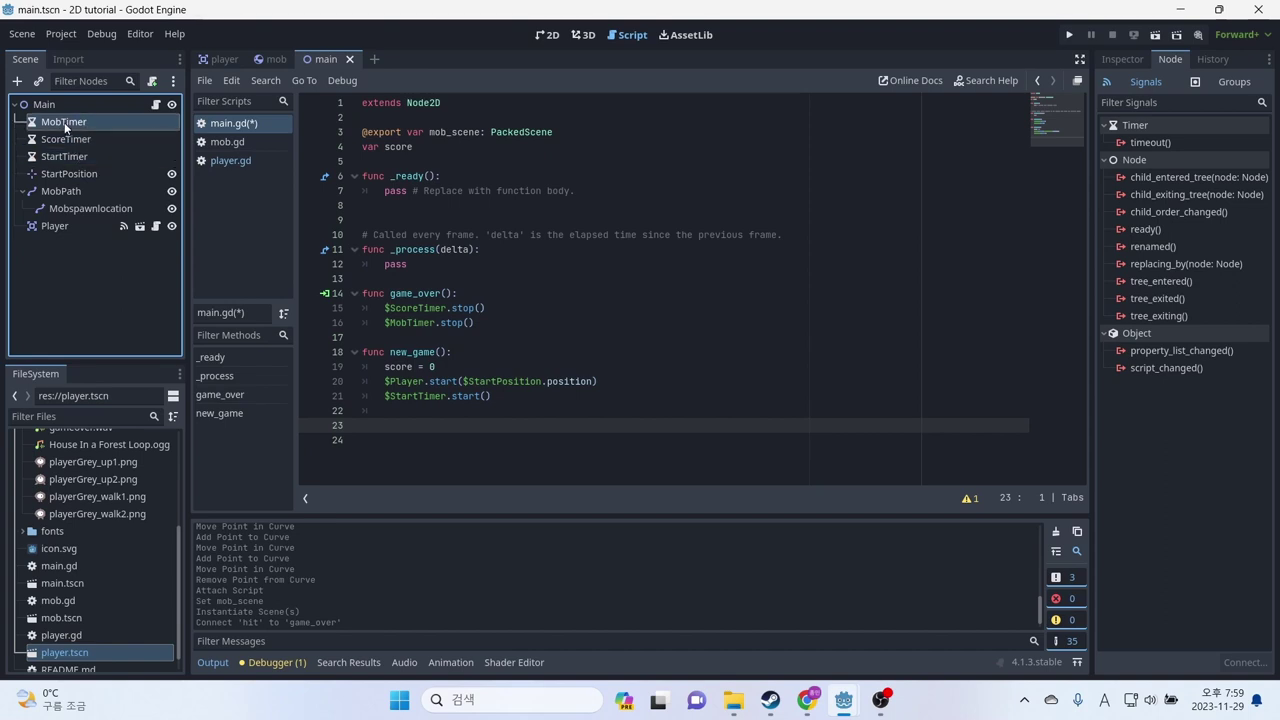
double_click(1159, 142)
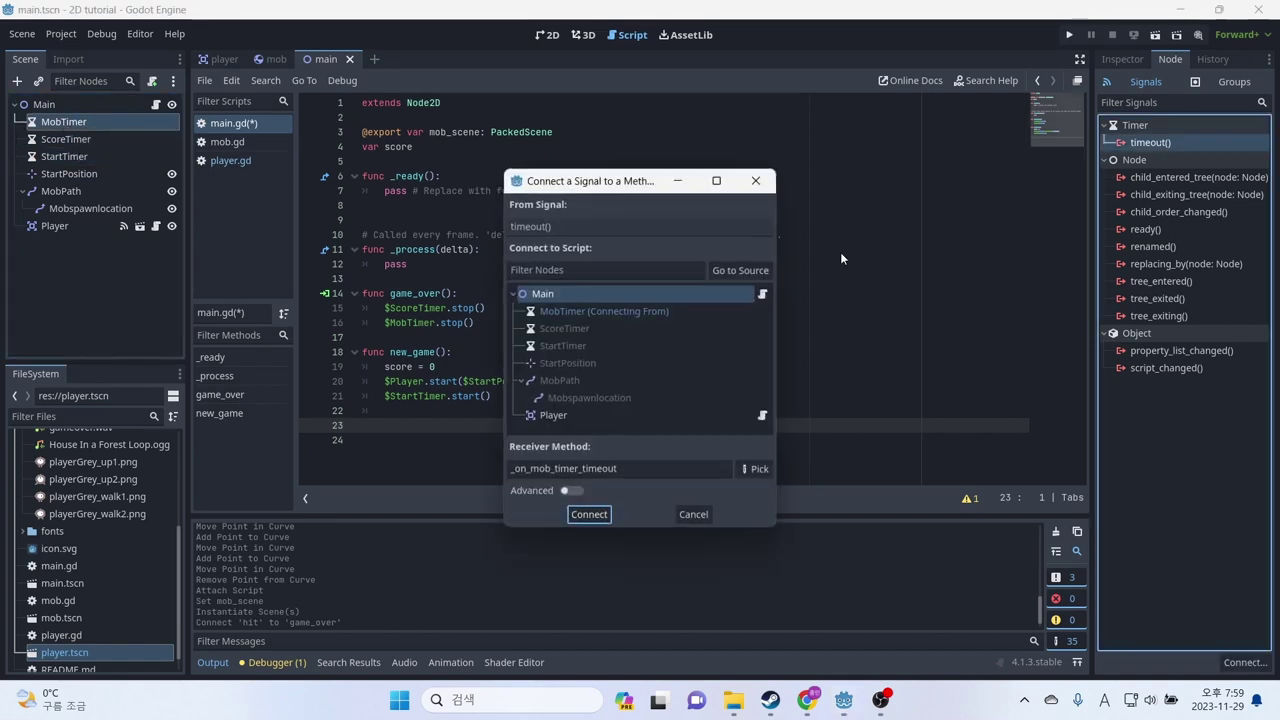
click(590, 514)
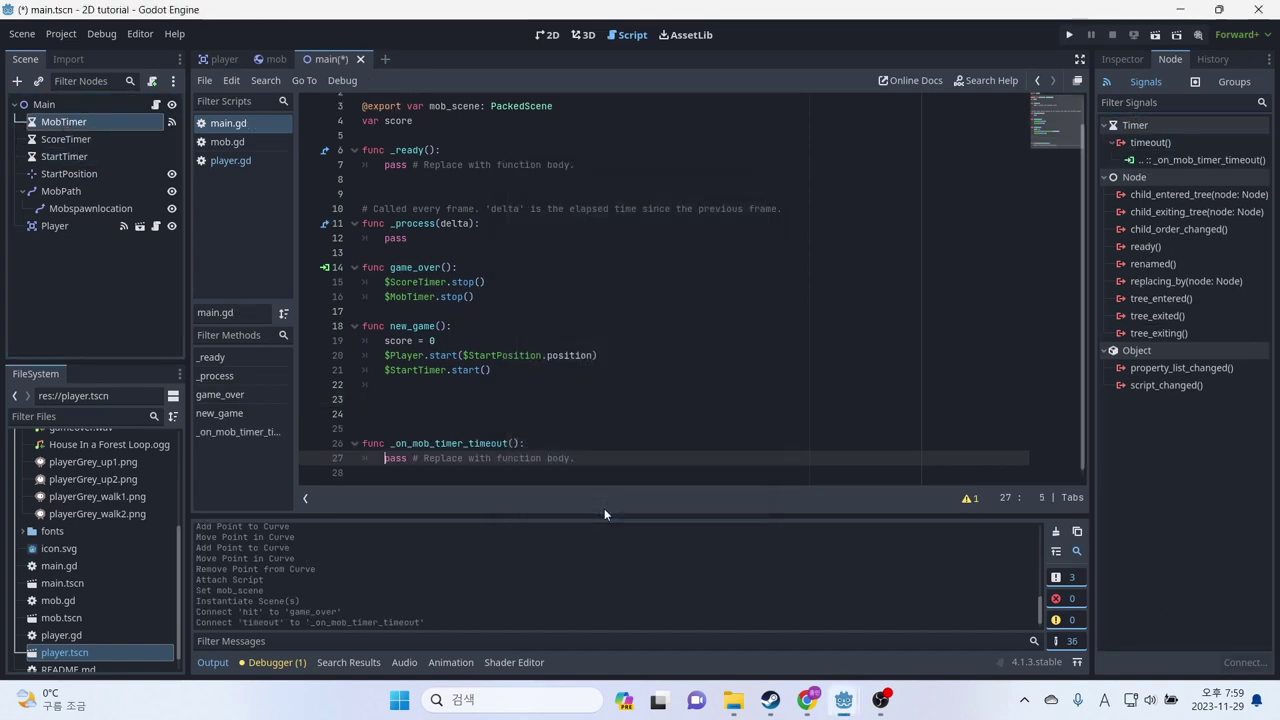
Connect ScoreTimer's and StartTimer's timeout signals to new handlers in main.gd
click(72, 140)
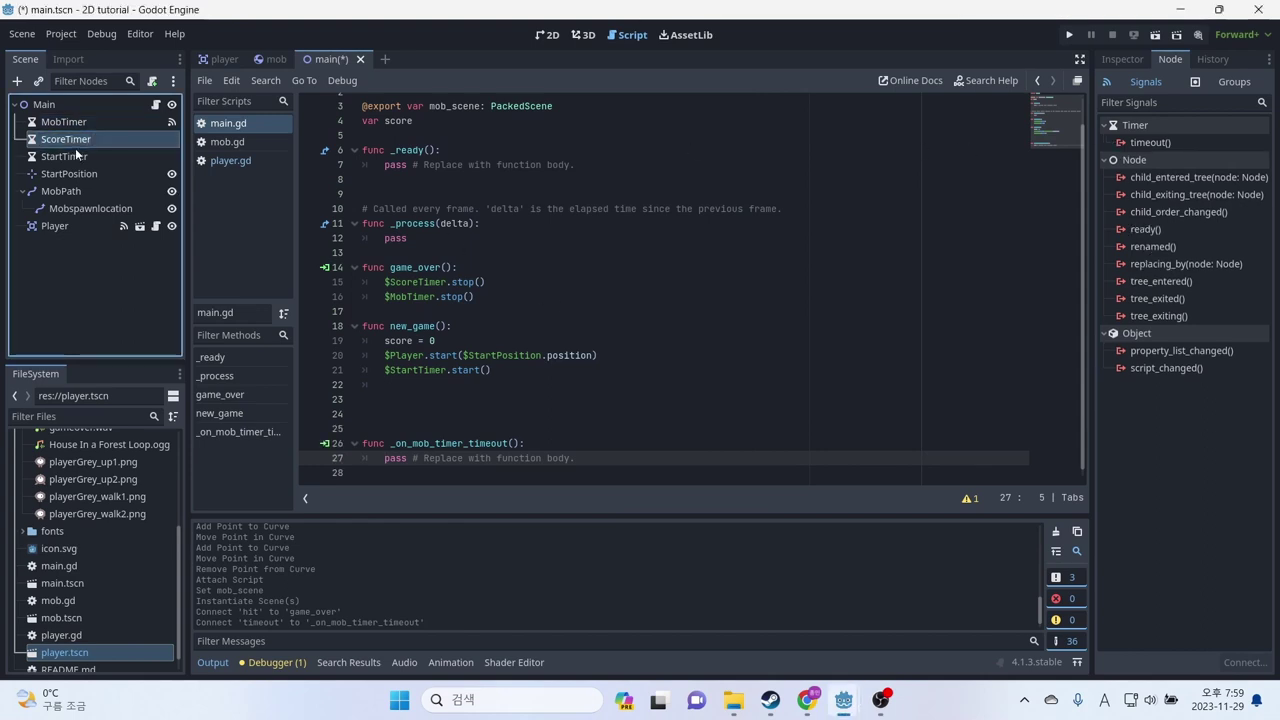
double_click(1148, 143)
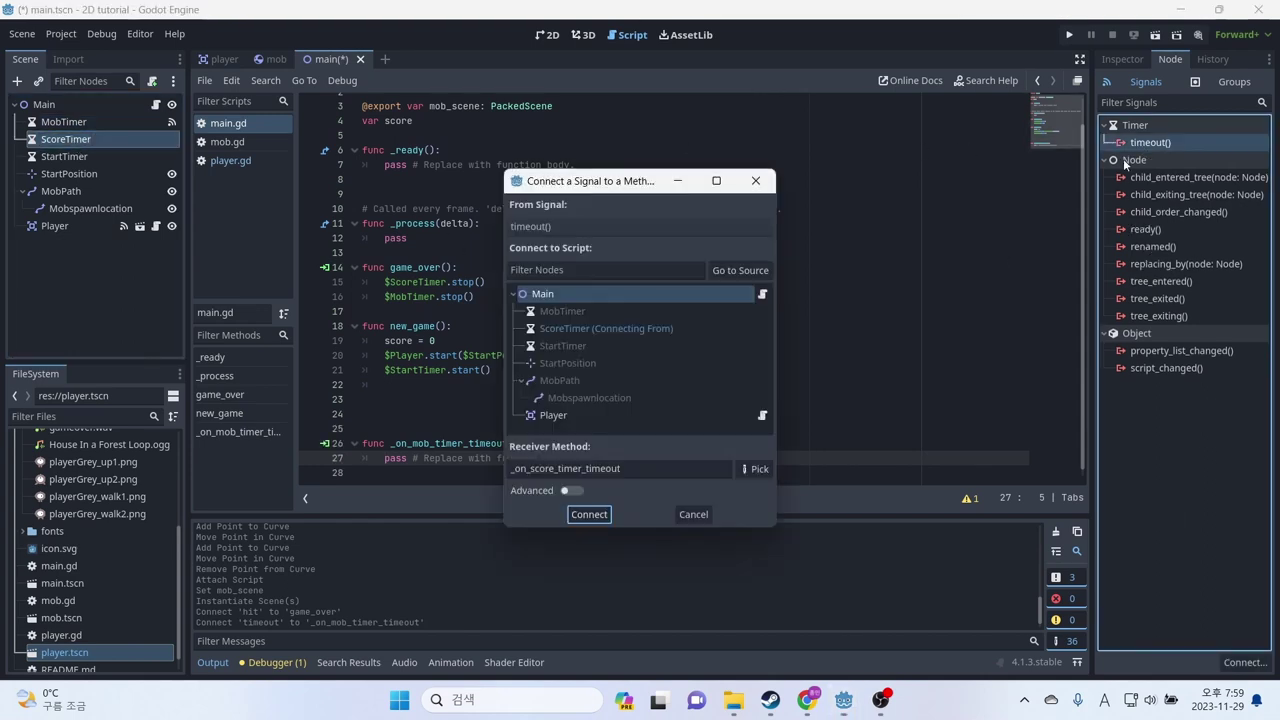
click(585, 514)
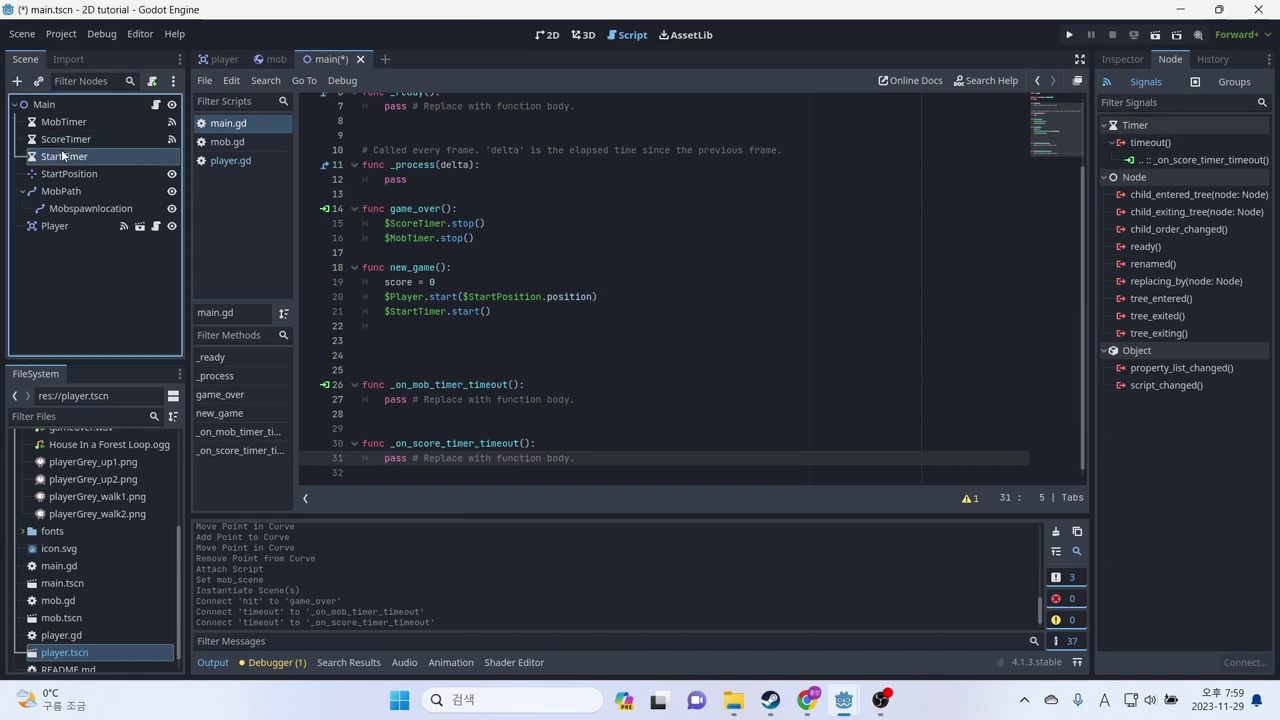
click(100, 156)
click(1152, 143)
double_click(1152, 143)
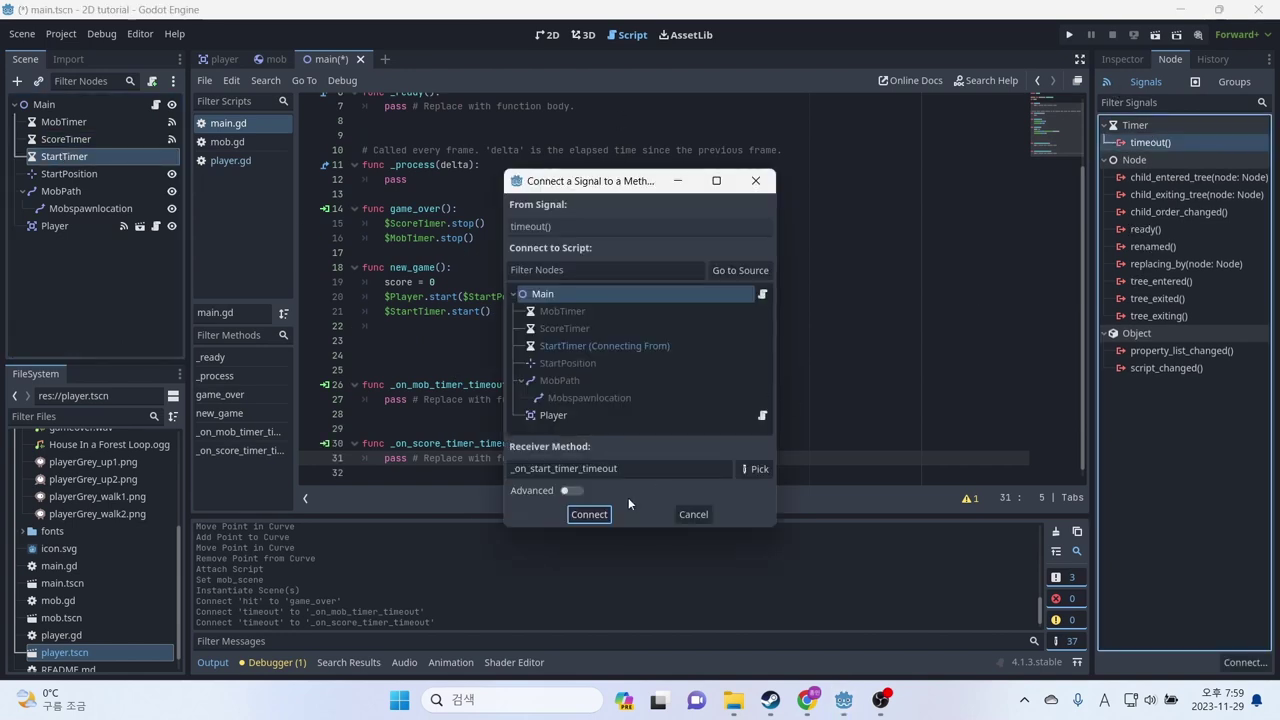
click(586, 514)
Delete the extra blank lines between new_game and the mob handler
click(565, 326)
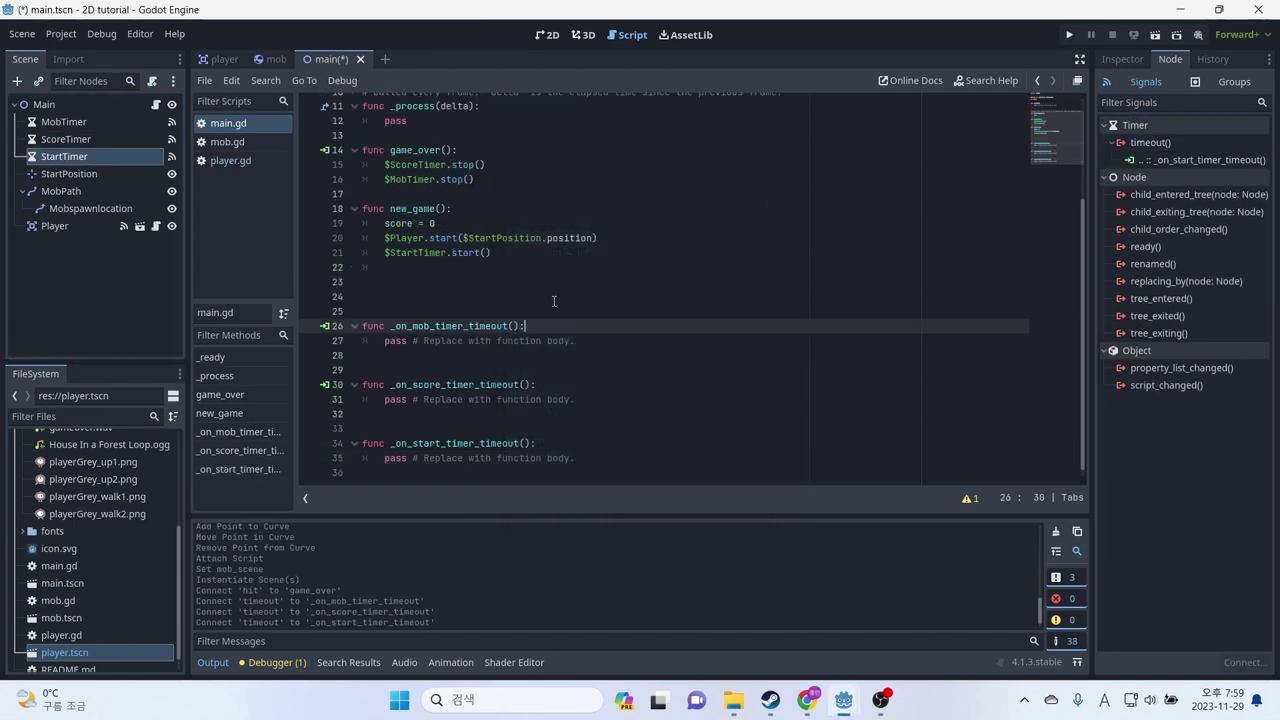
click(556, 298)
key(BackSpace)
key(Delete)
key(BackSpace)
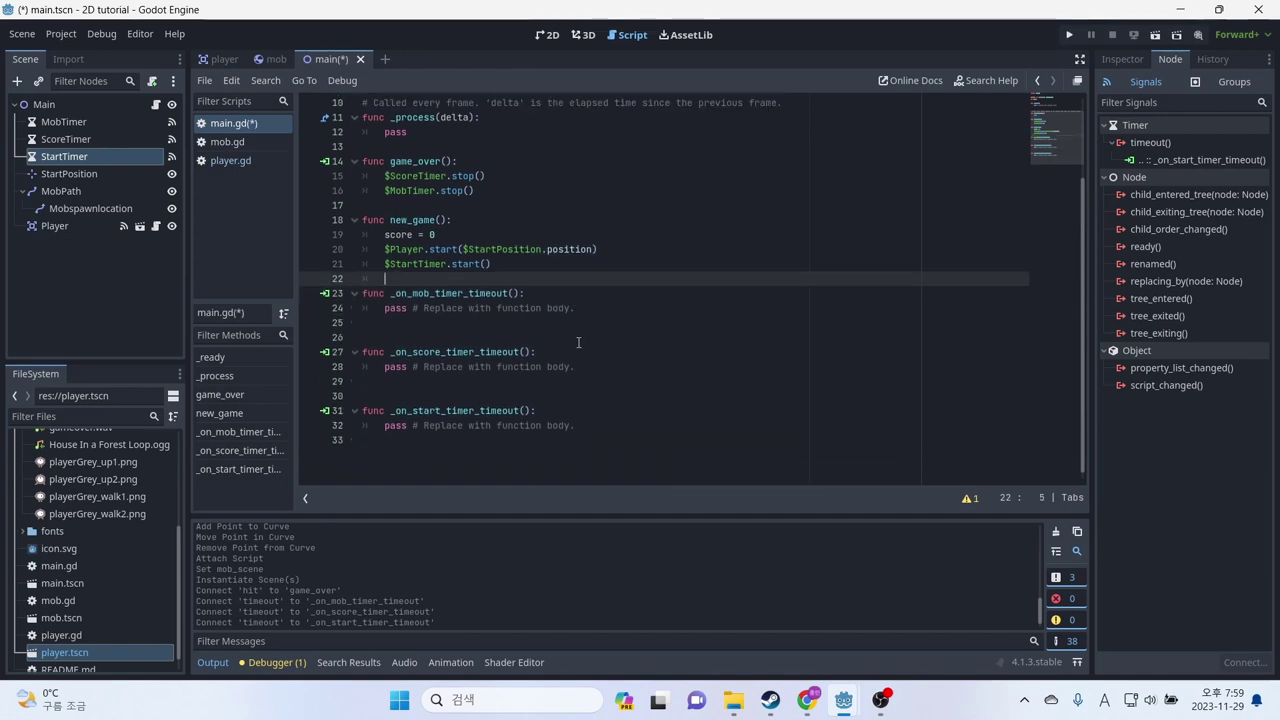
Replace pass in _on_score_timer_timeout with score += 1 and save
click(610, 367)
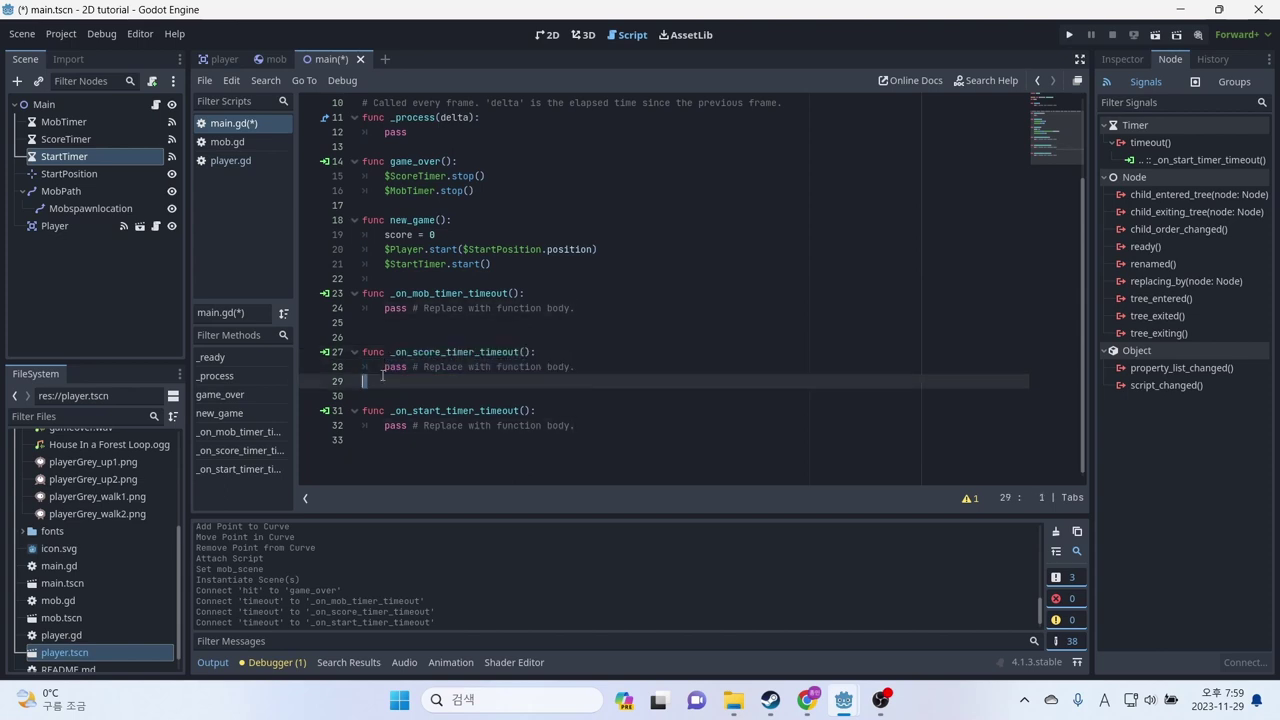
drag(610, 367, 380, 367)
key(BackSpace)
key(BackSpace)
key(BackSpace)
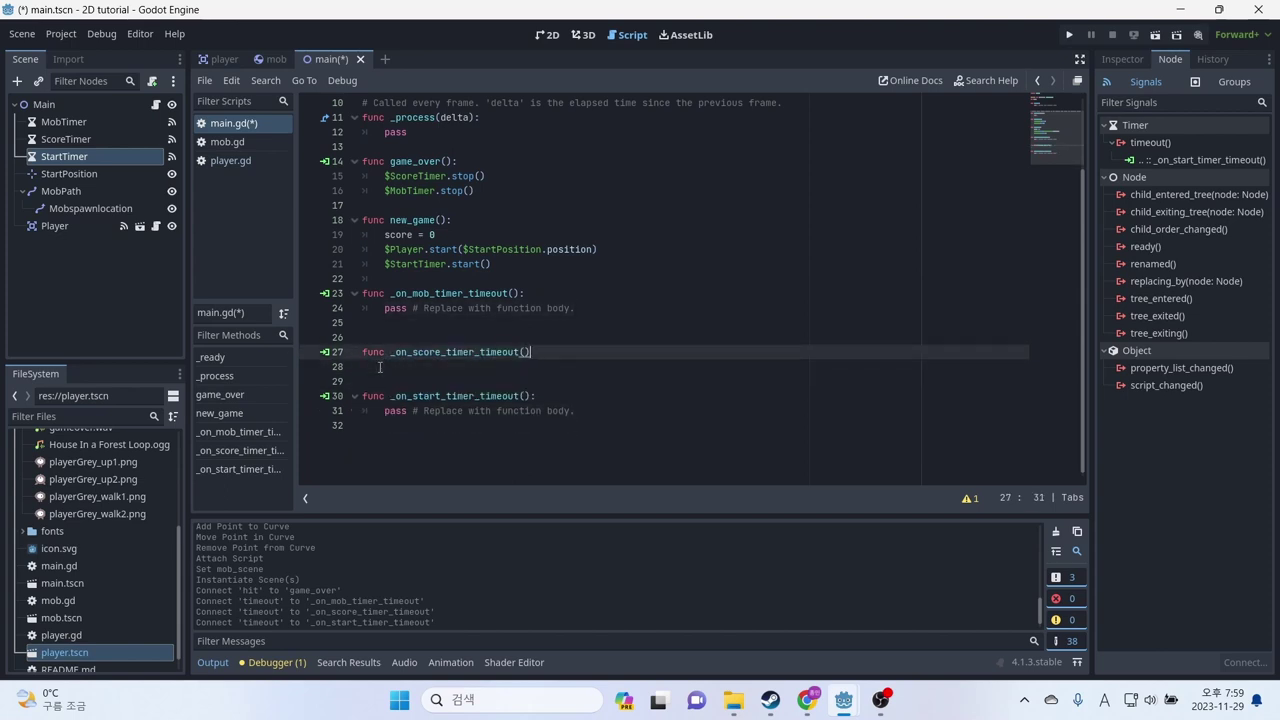
text(:)
key(Return)
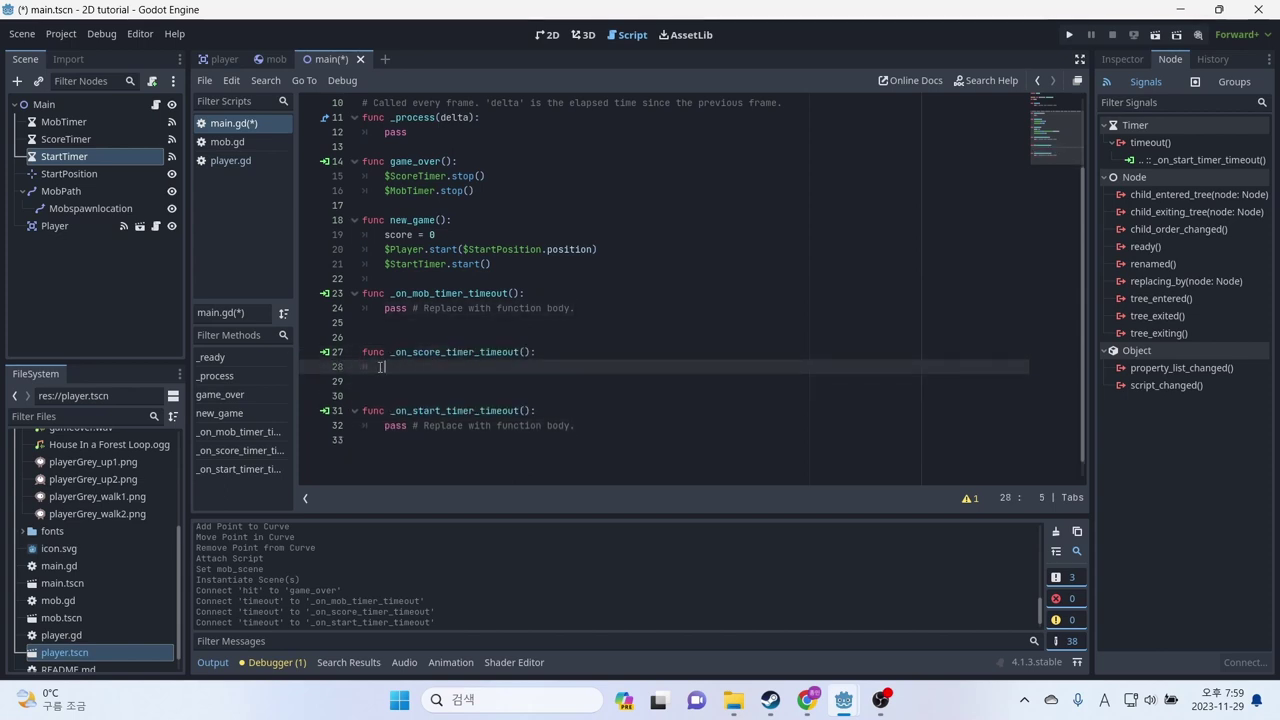
text(score +)
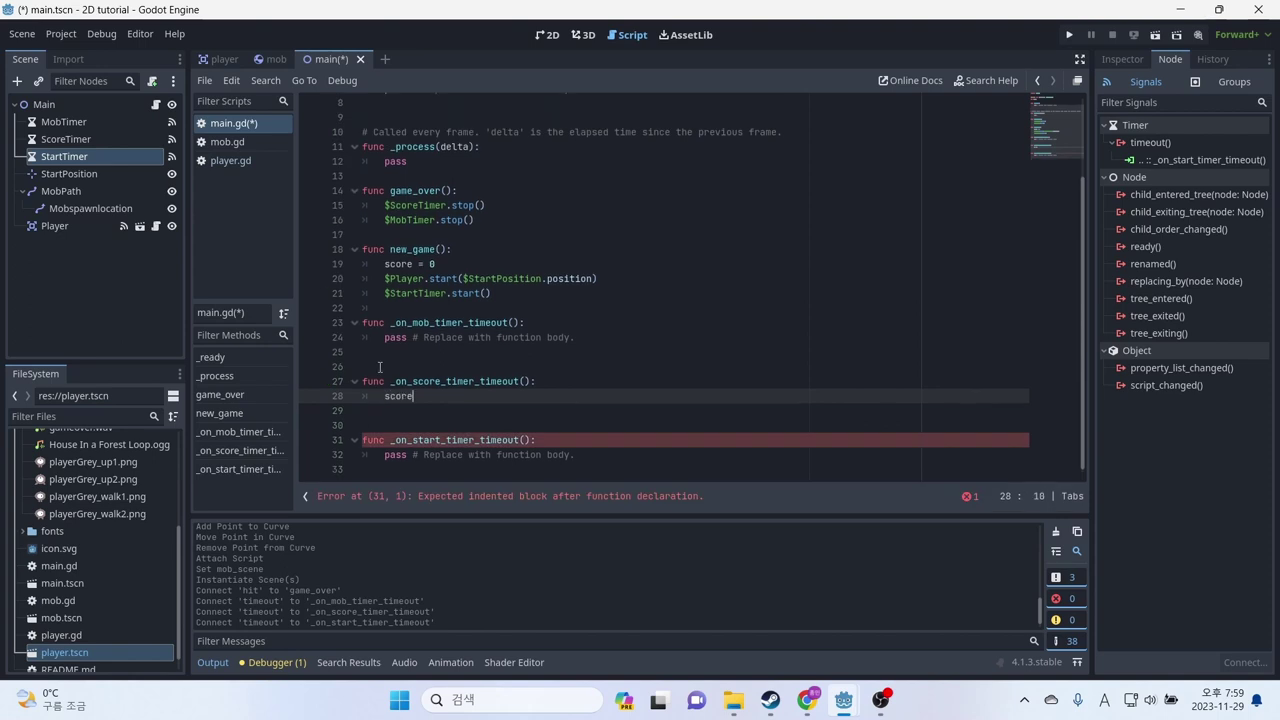
text(= 1)
key(ctrl+s)
Check ScoreTimer's properties and remove the extra blank lines before the score and start handlers
click(380, 352)
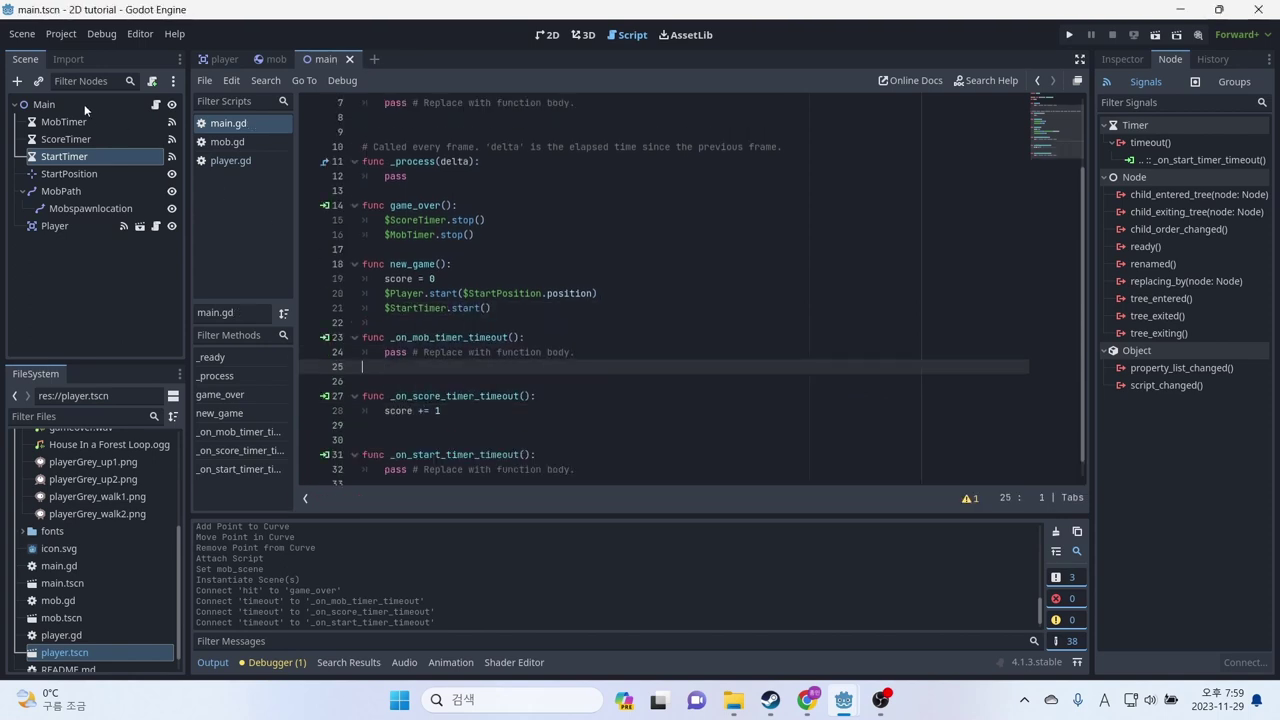
click(150, 139)
click(1124, 59)
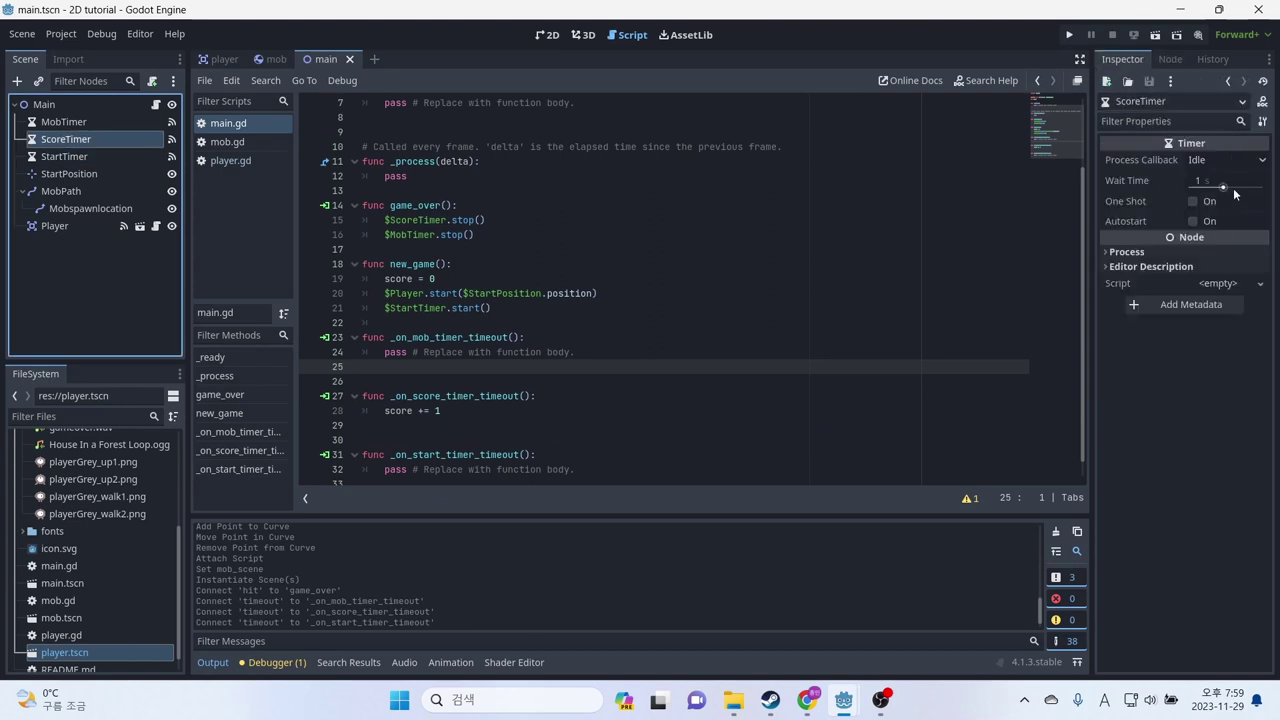
scroll(527, 300, down, 1)
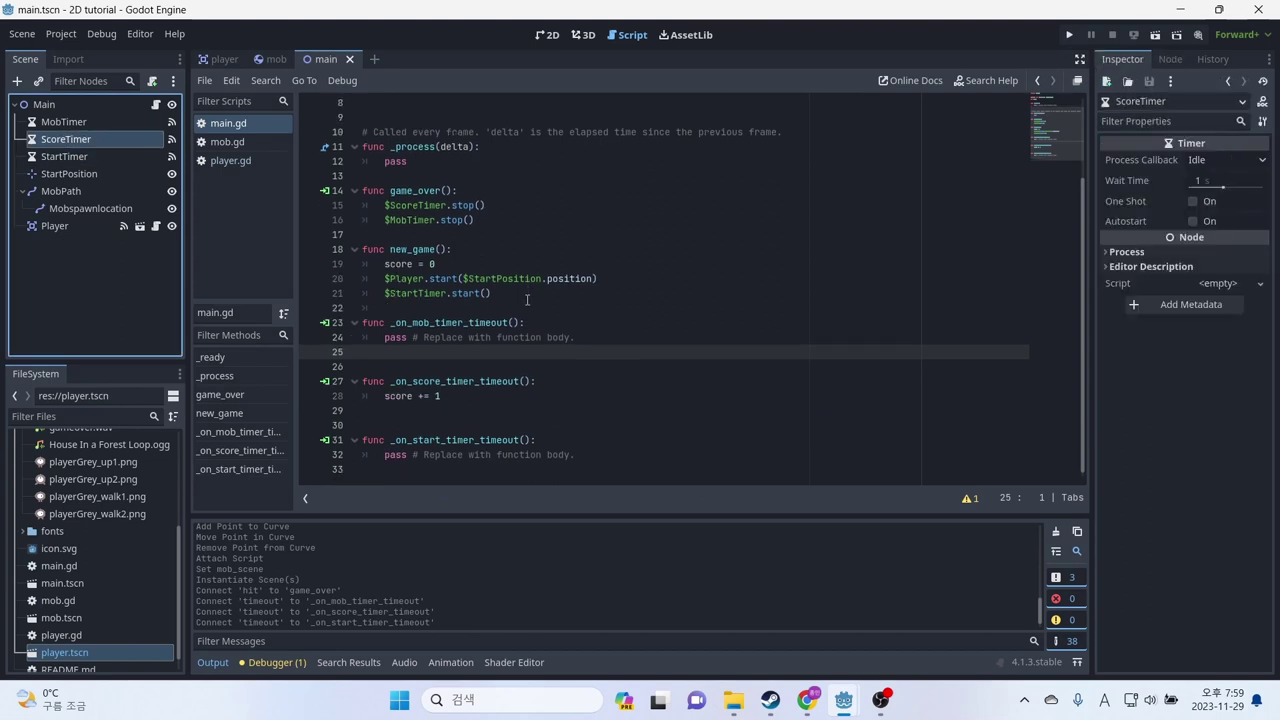
click(468, 366)
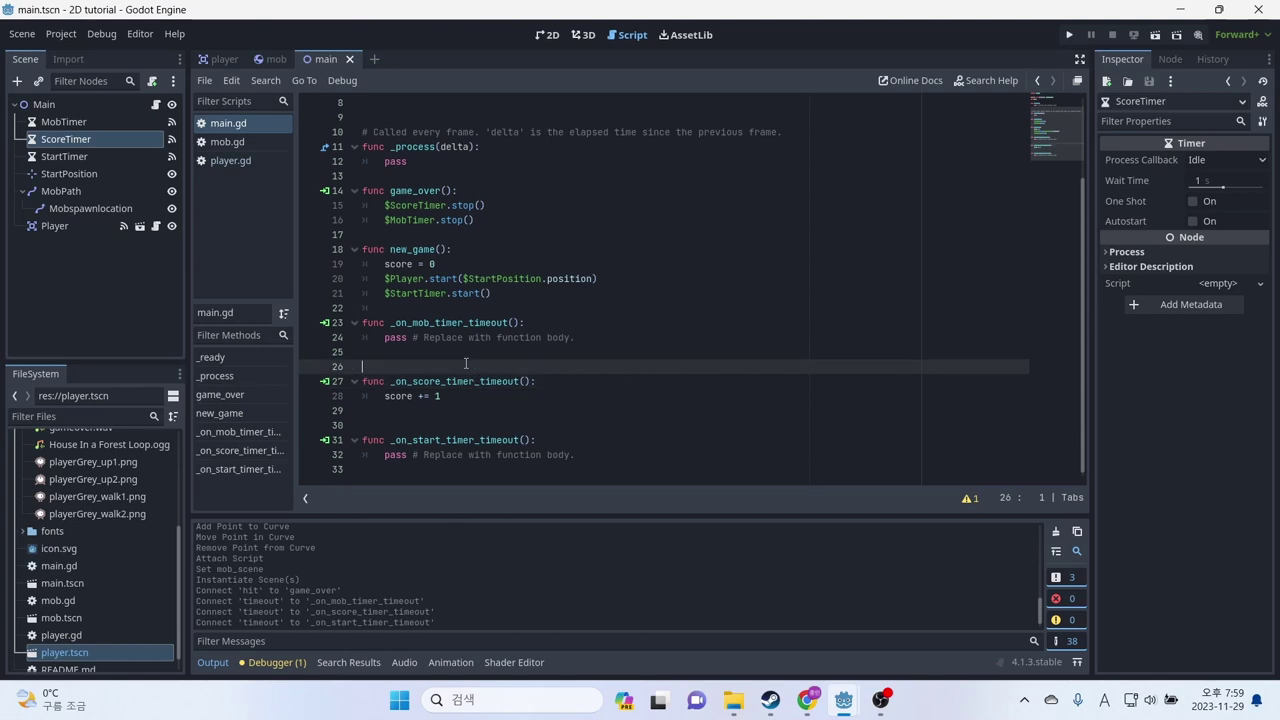
key(BackSpace)
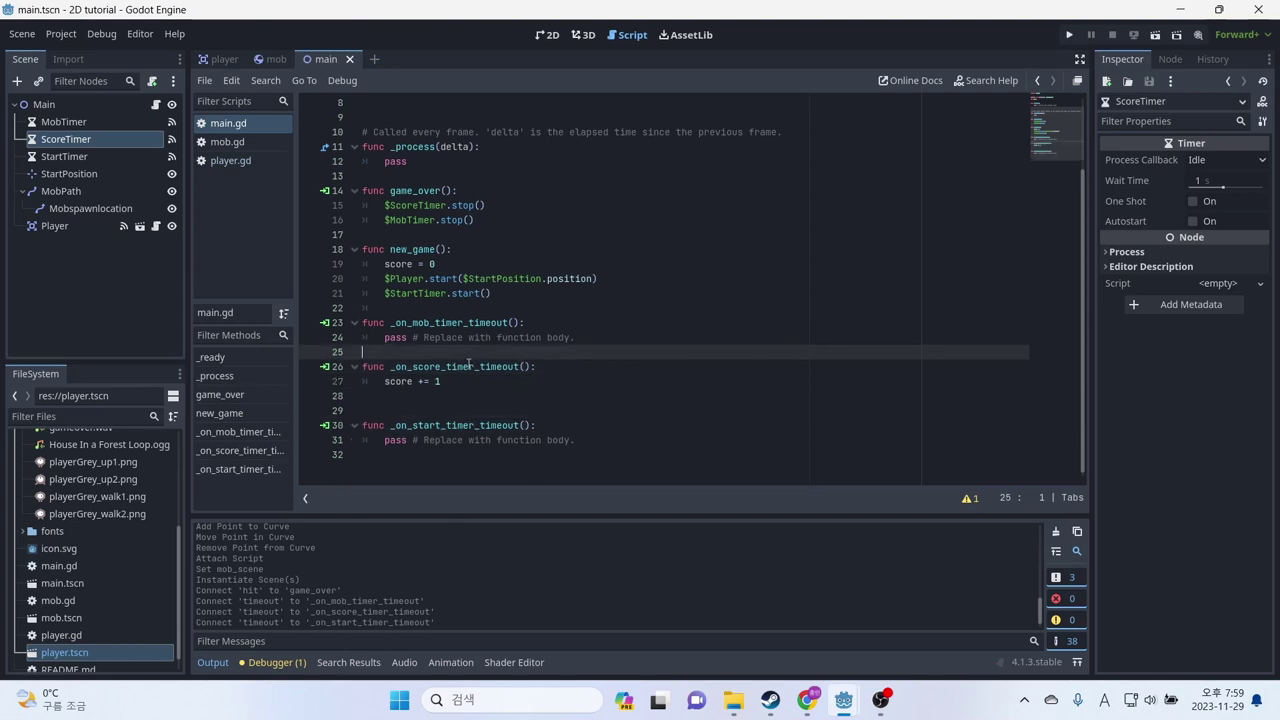
click(542, 411)
key(BackSpace)
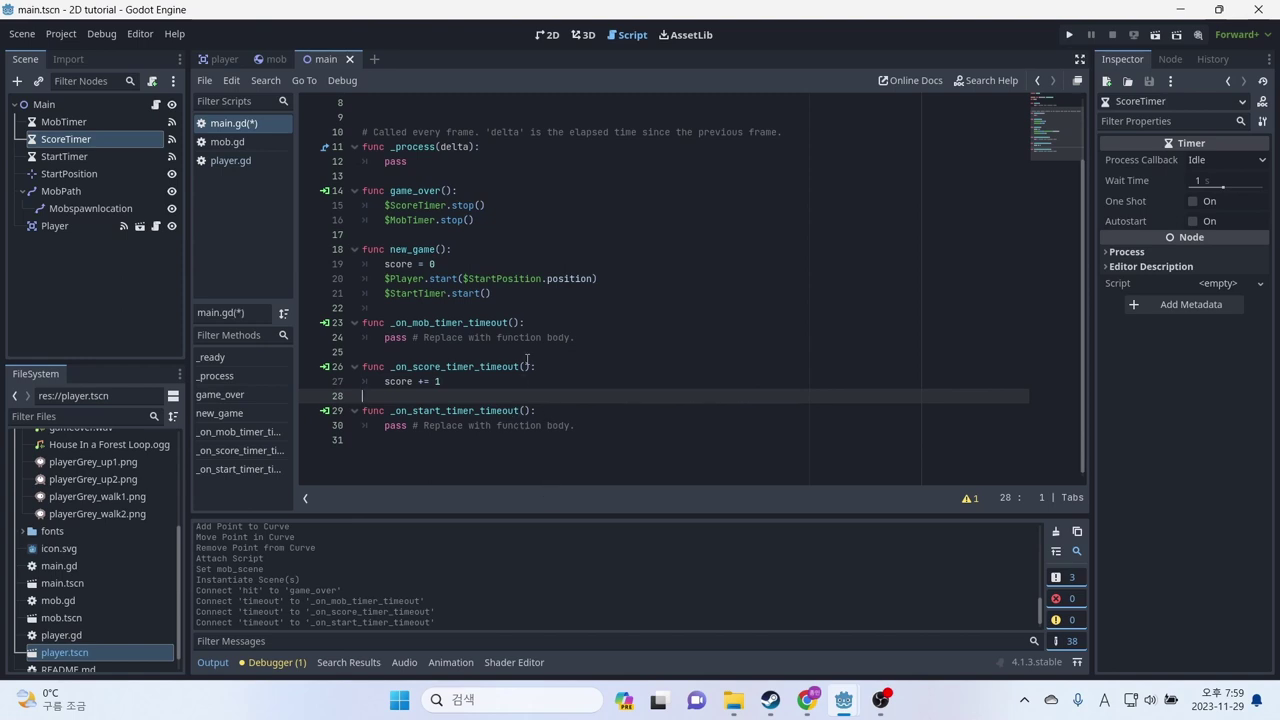
Replace the start handler's placeholder with $MobTimer.start()
click(600, 427)
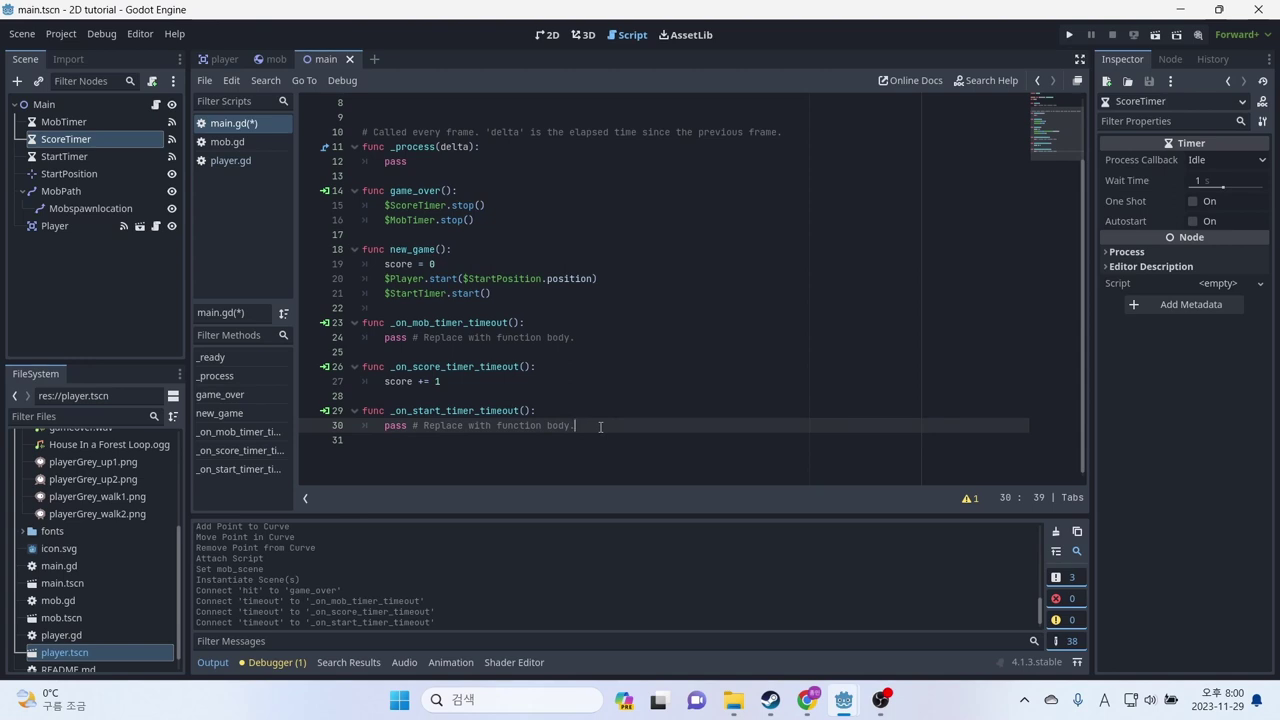
key(BackSpace)
key(BackSpace)
key(BackSpace)
key(BackSpace)
key(BackSpace)
key(BackSpace)
key(BackSpace)
scroll(600, 427, up, 1)
text($)
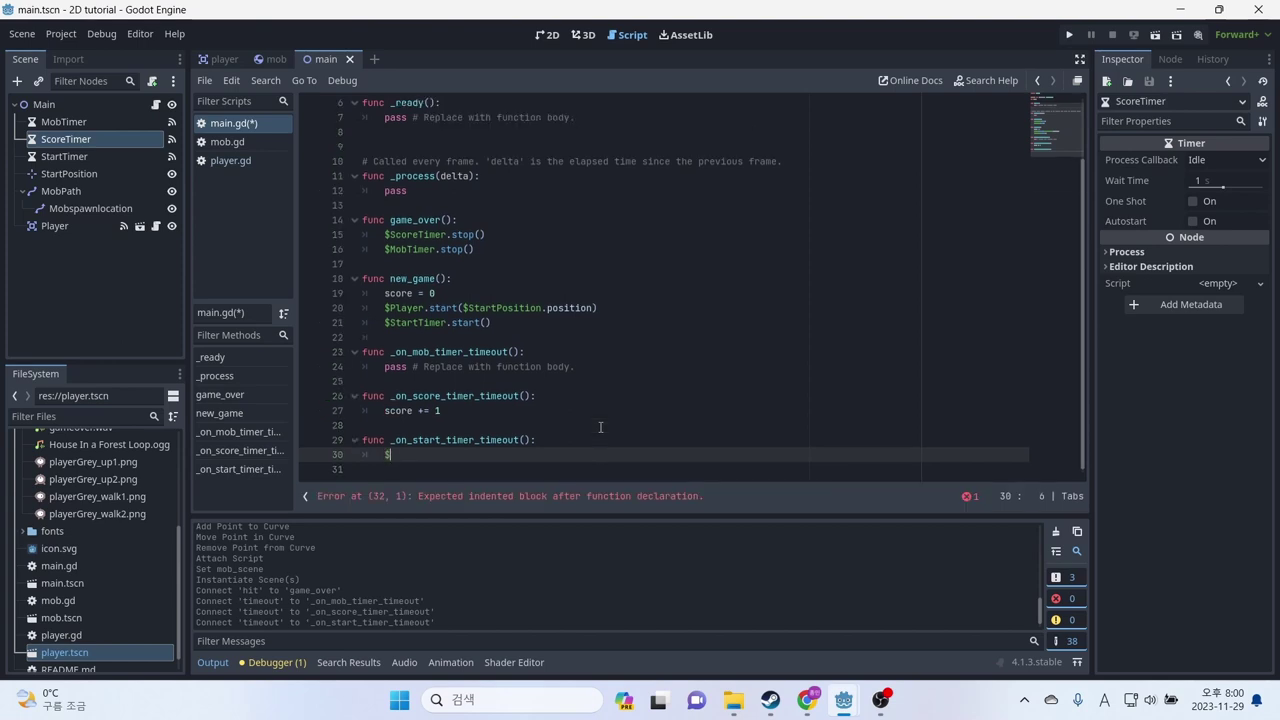
text(Mob)
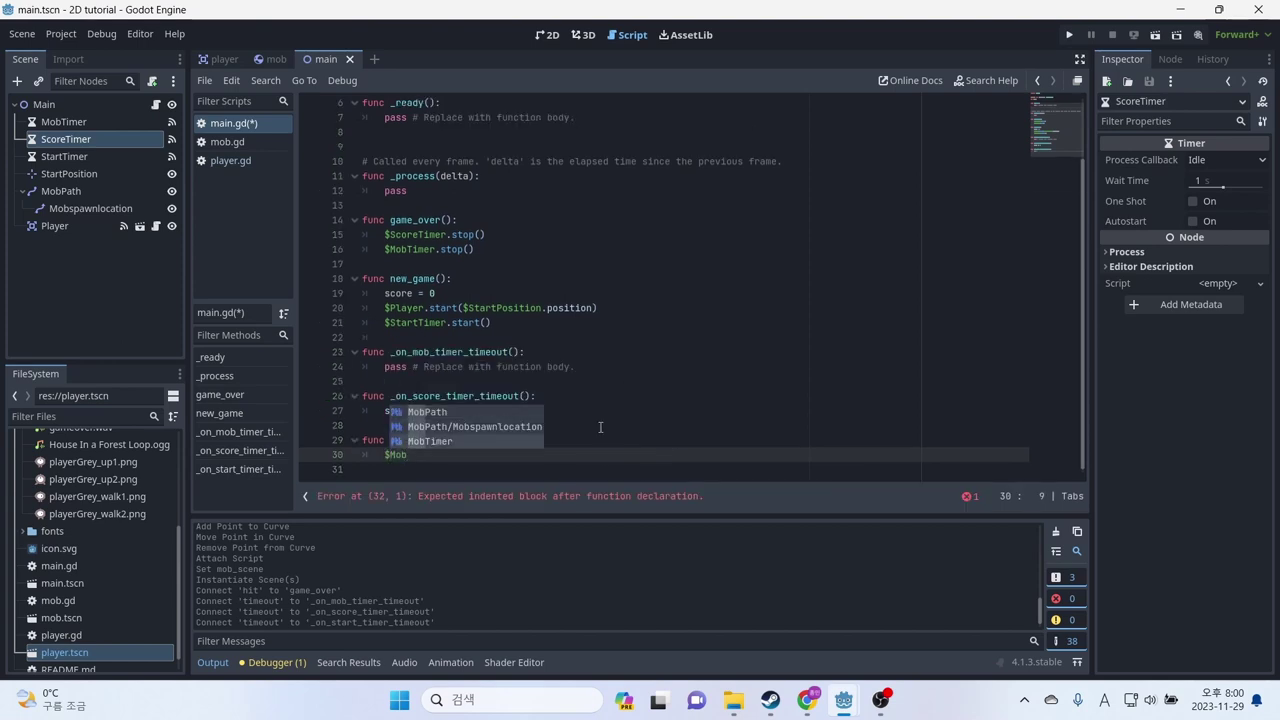
text(T)
key(Return)
text(.star)
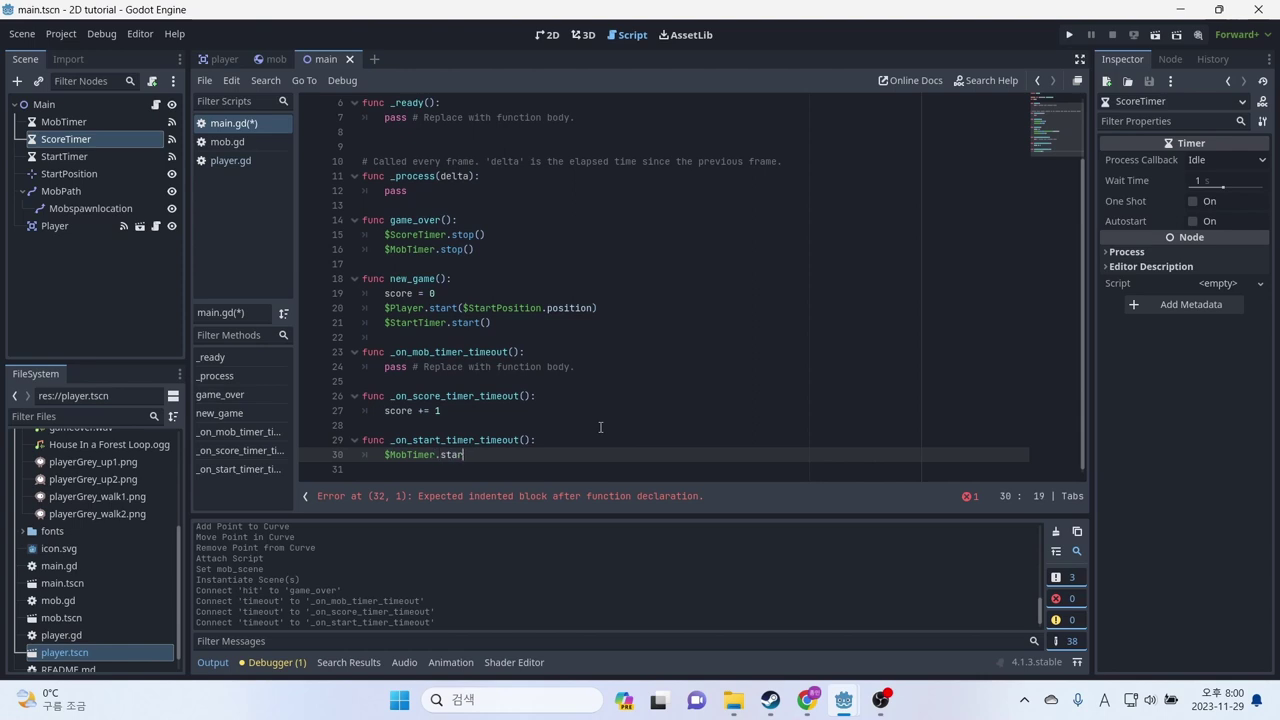
text(t()
key(Return)
key(Return)
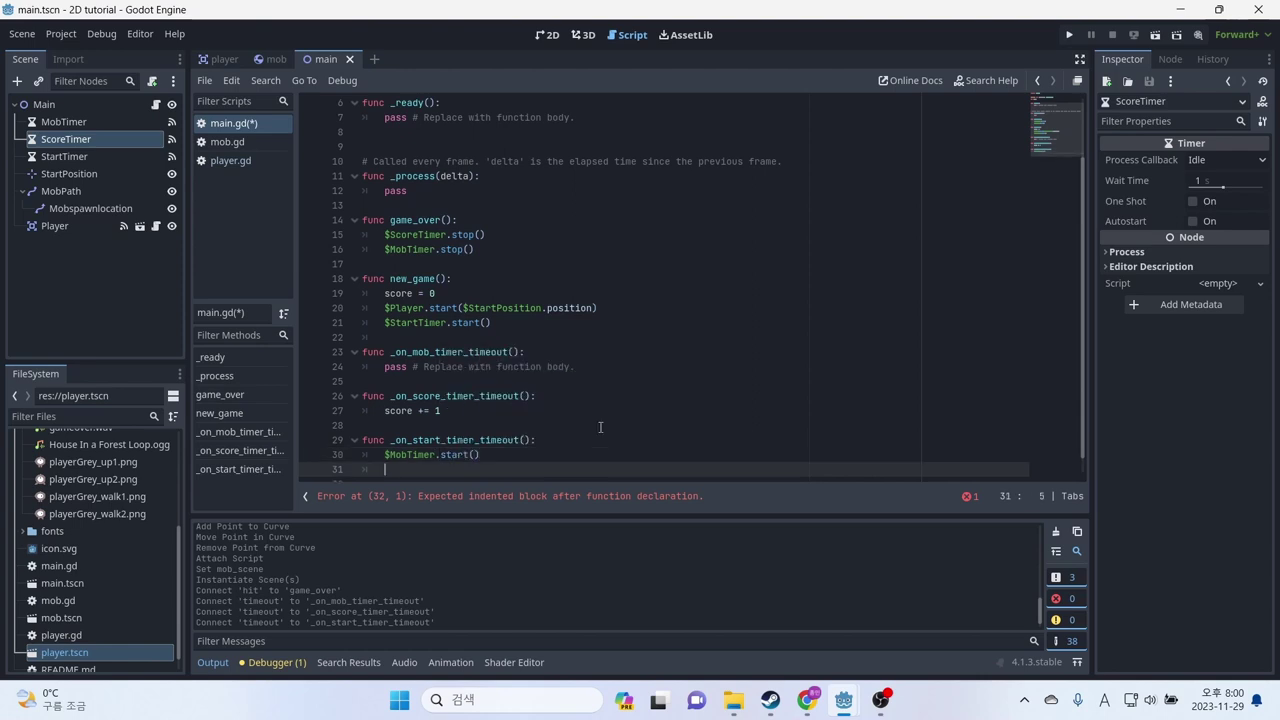
Add $ScoreTimer.start() as the next line of _on_start_timer_timeout
text($Score)
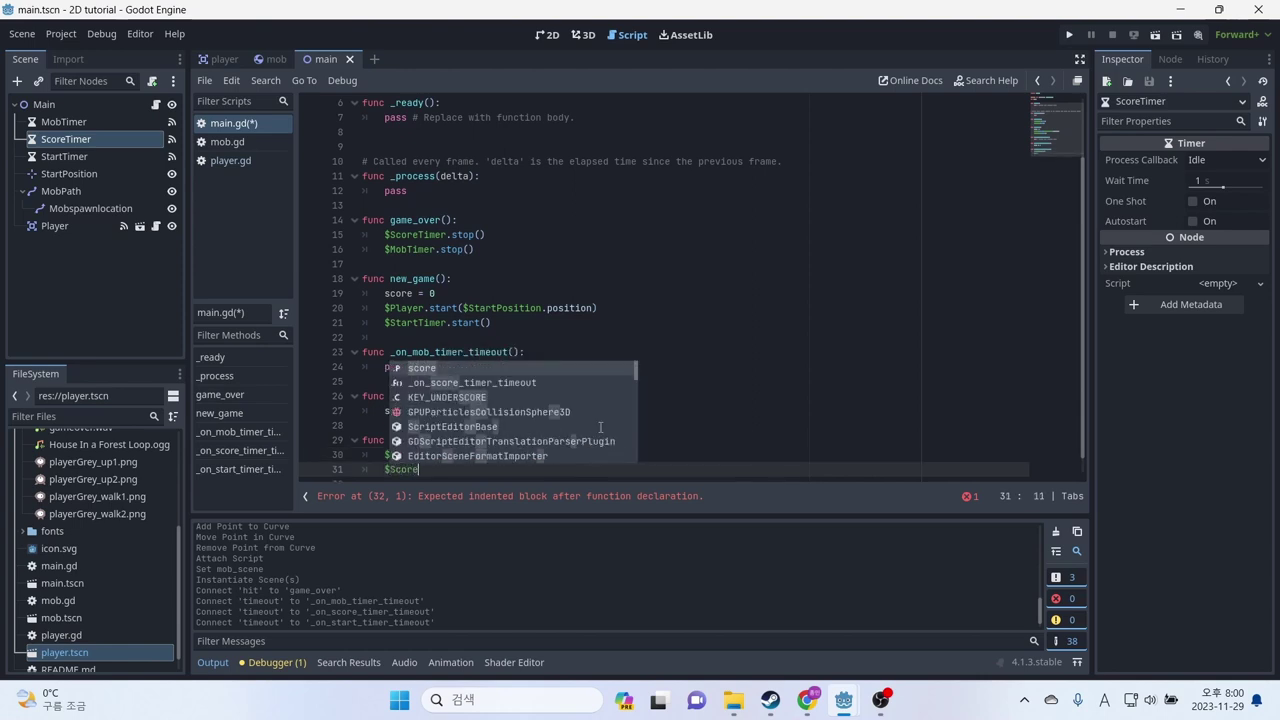
text(T)
key(Return)
text(.s)
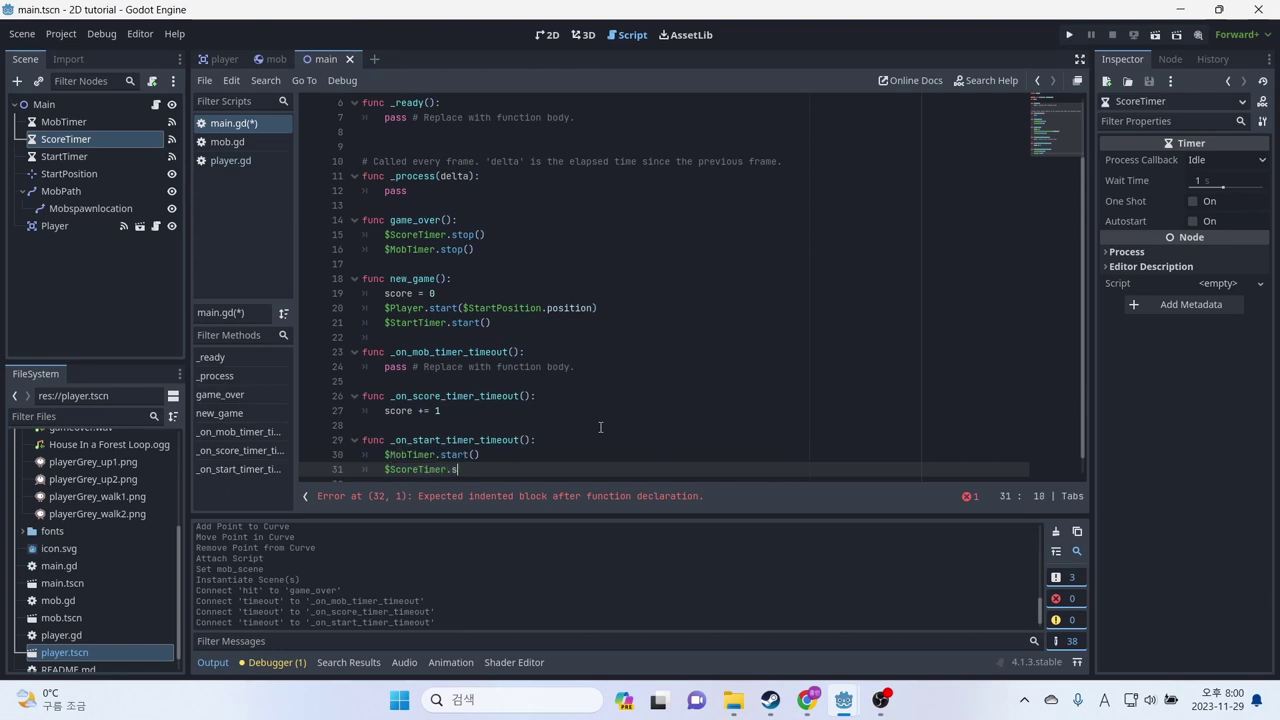
text(tart)
key(Return)
key(Return)
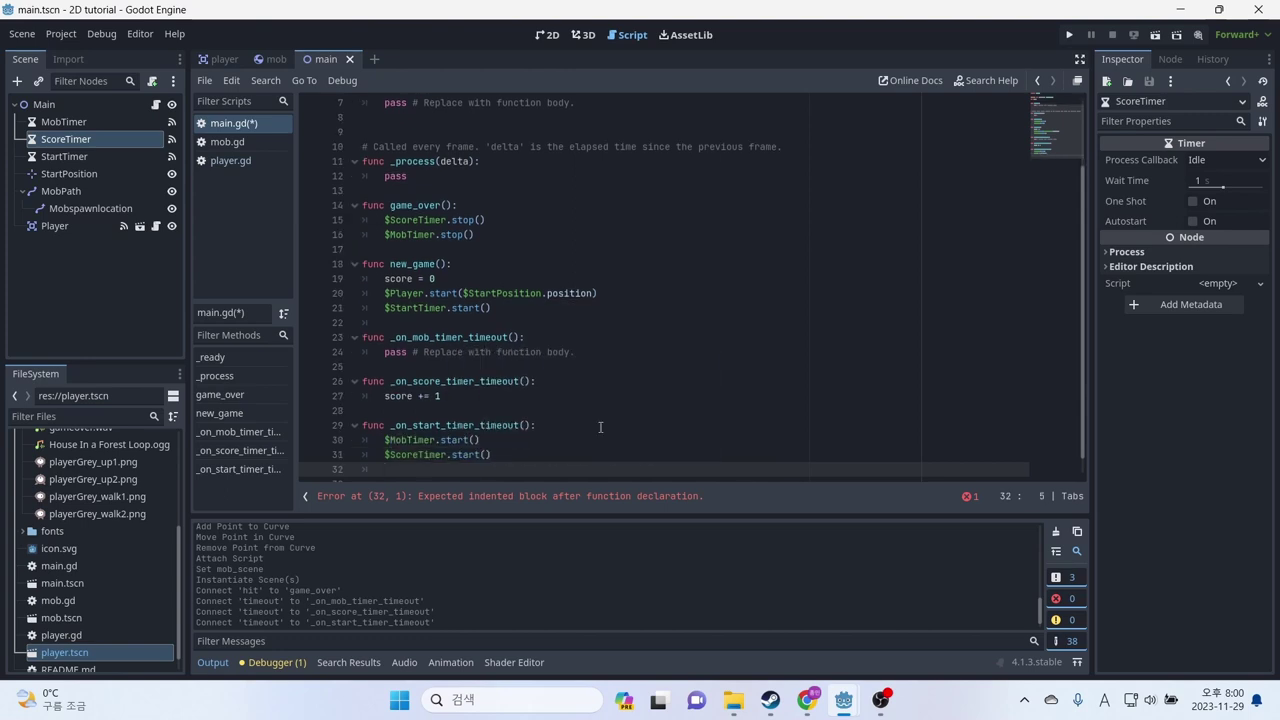
key(BackSpace)
scroll(594, 346, down, 1)
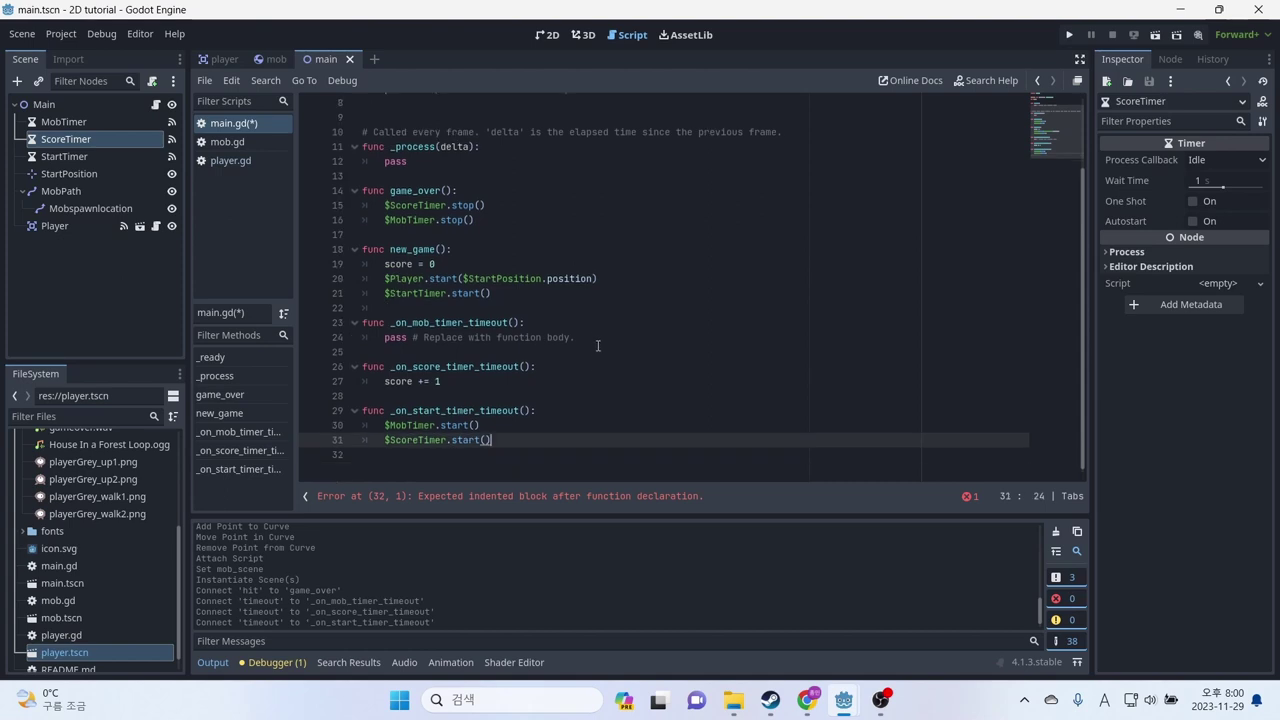
click(572, 337)
drag(572, 337, 362, 322)
Replace the mob handler's pass with 'var mob = mob_scene', checking the mob_scene declaration
scroll(362, 322, up, 1)
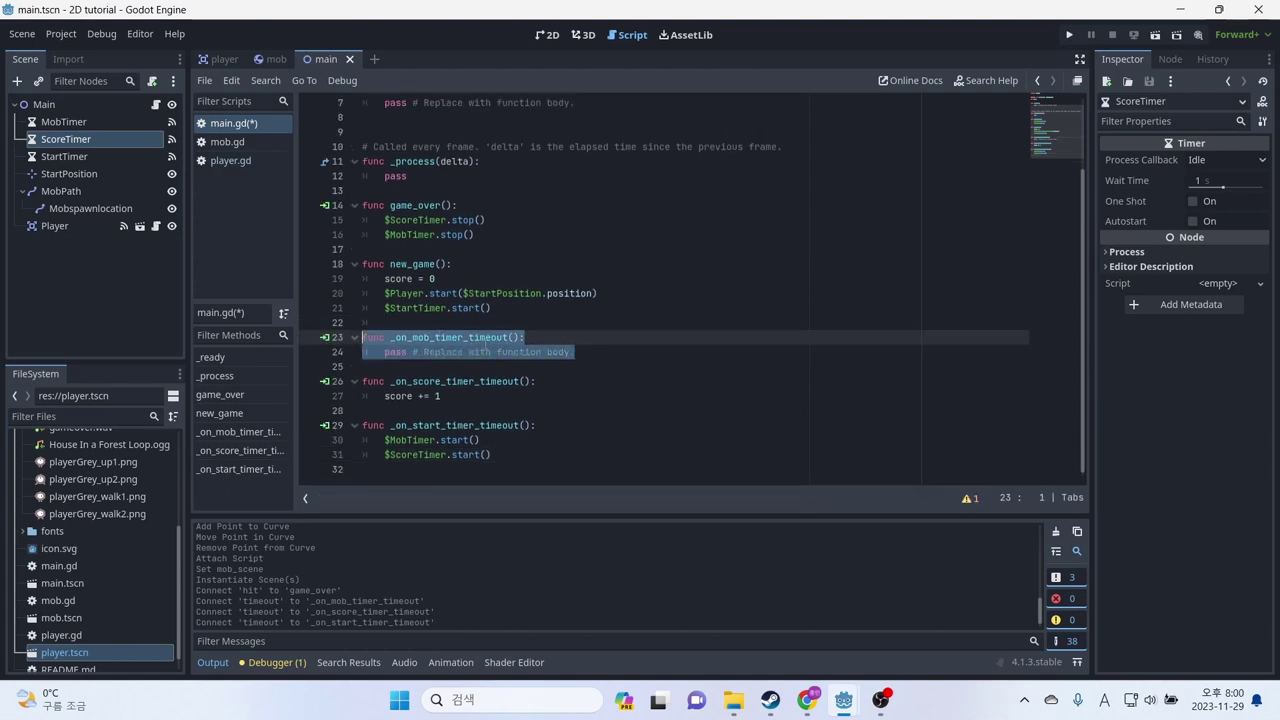
click(600, 350)
drag(632, 350, 386, 352)
key(BackSpace)
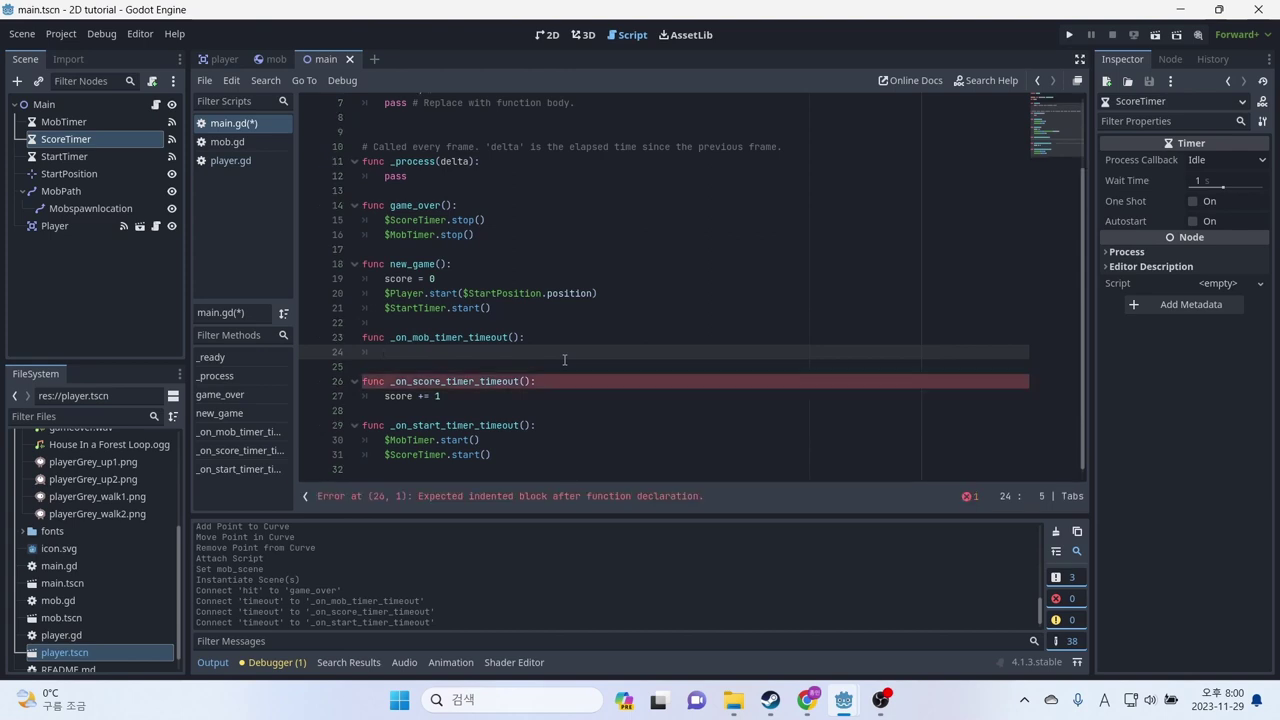
text(var mob)
text( = mob)
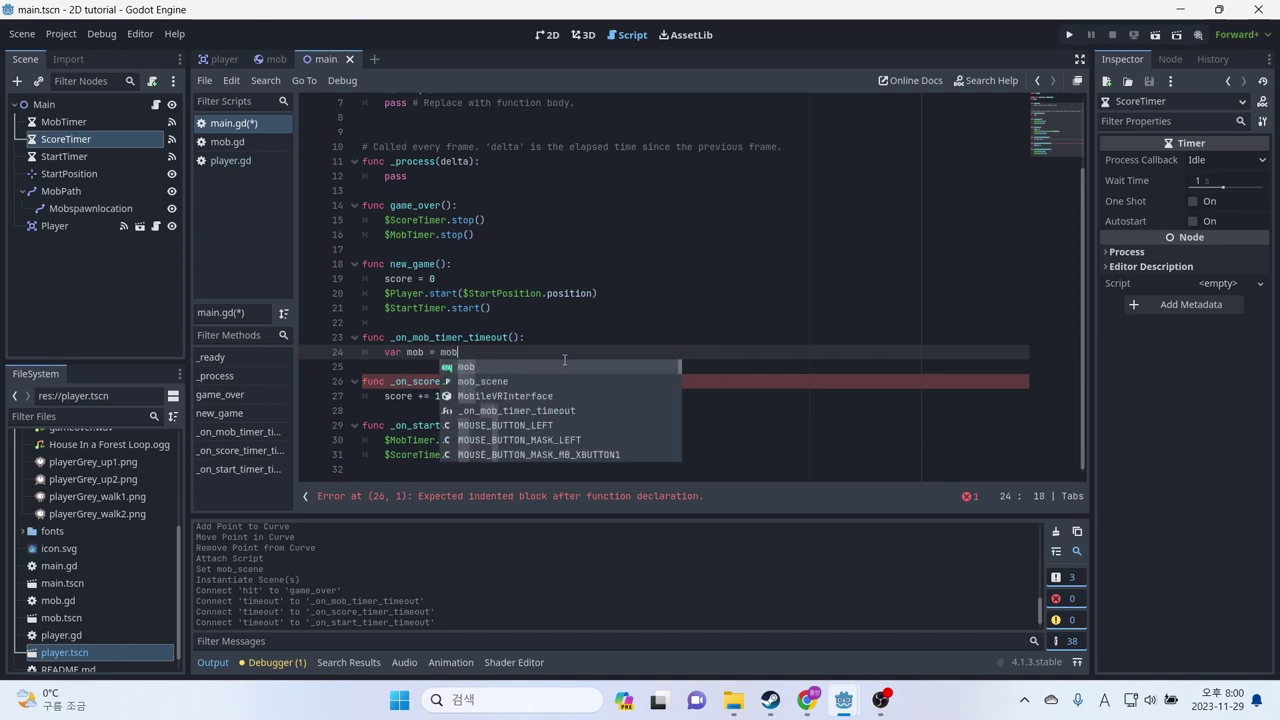
text(_scene)
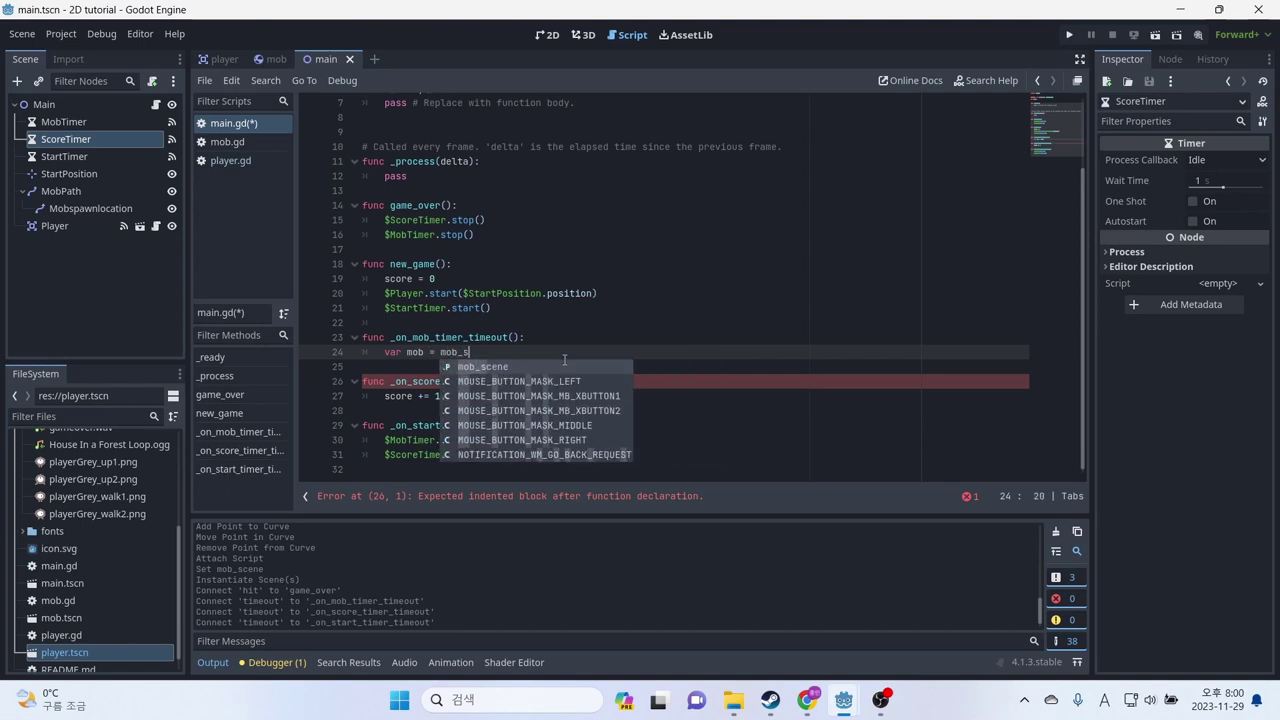
scroll(564, 360, up, 3)
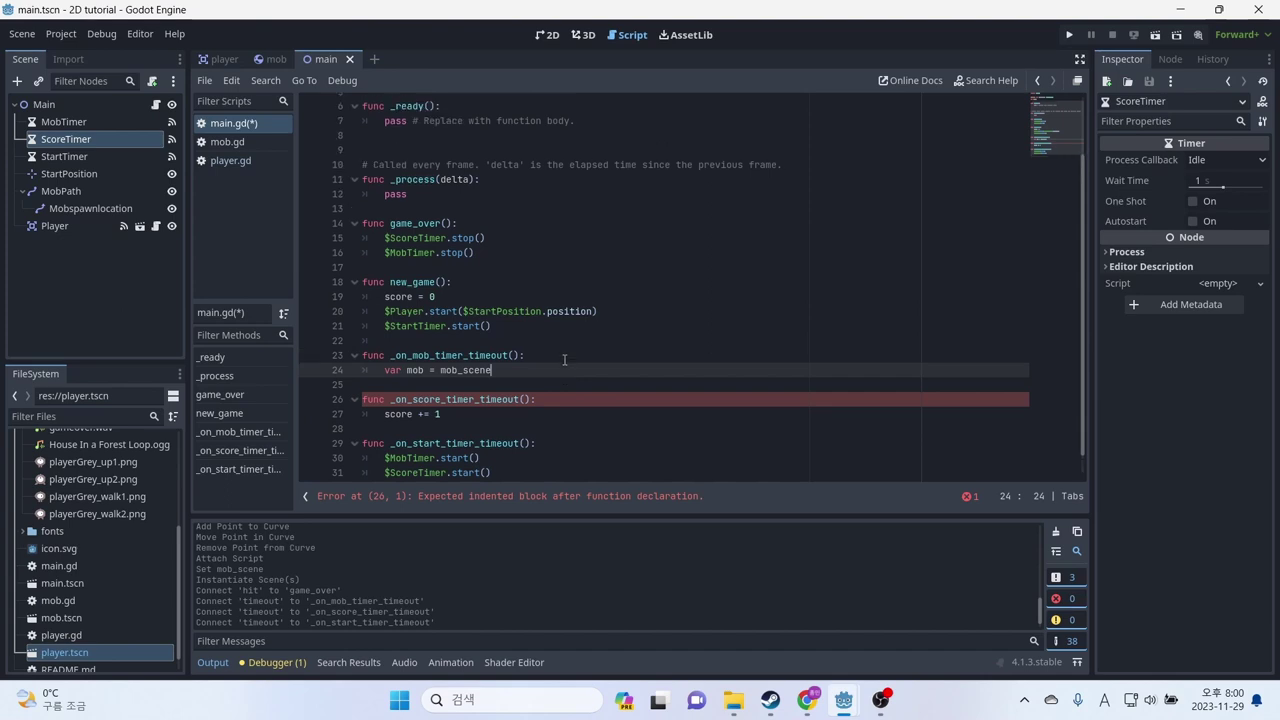
click(455, 133)
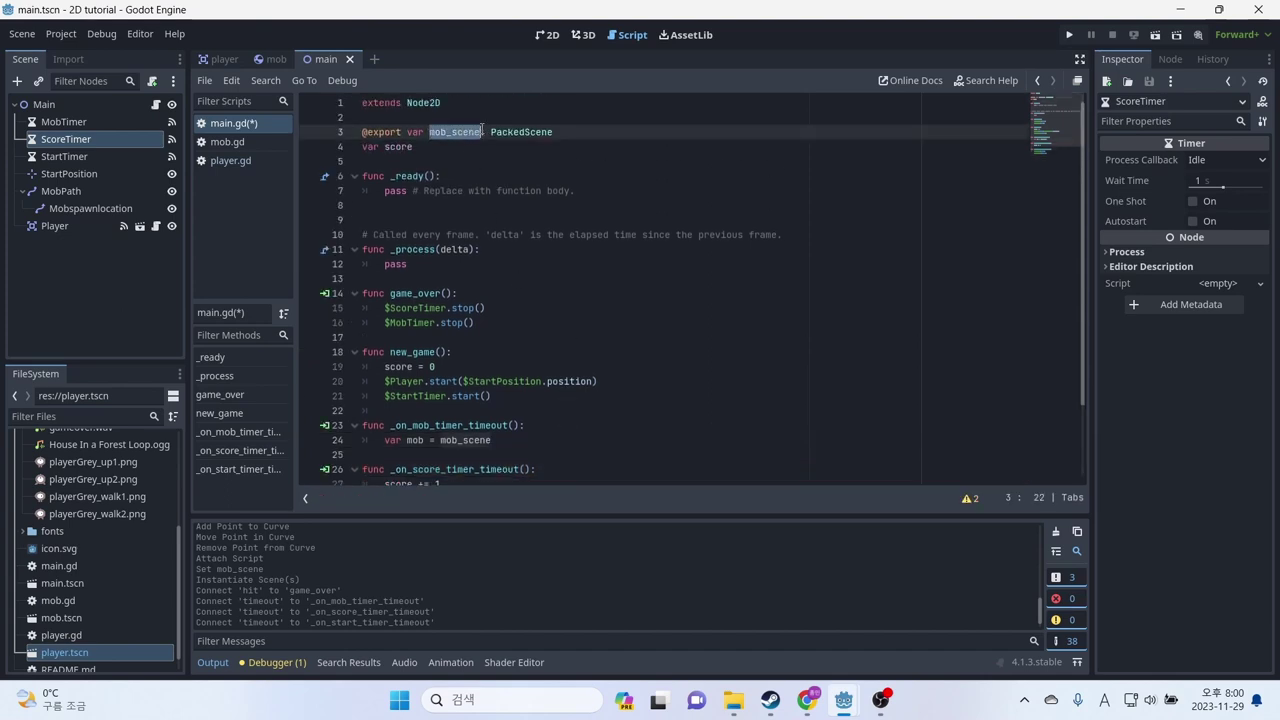
click(590, 132)
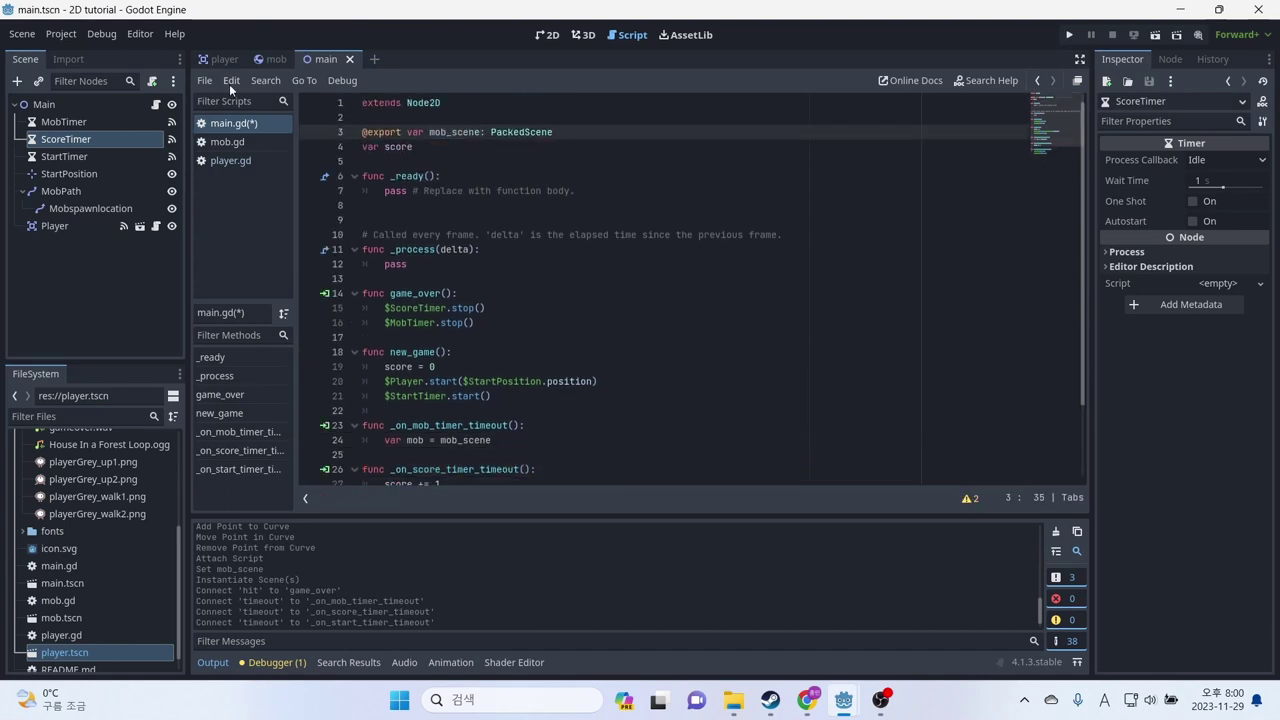
scroll(539, 419, down, 2)
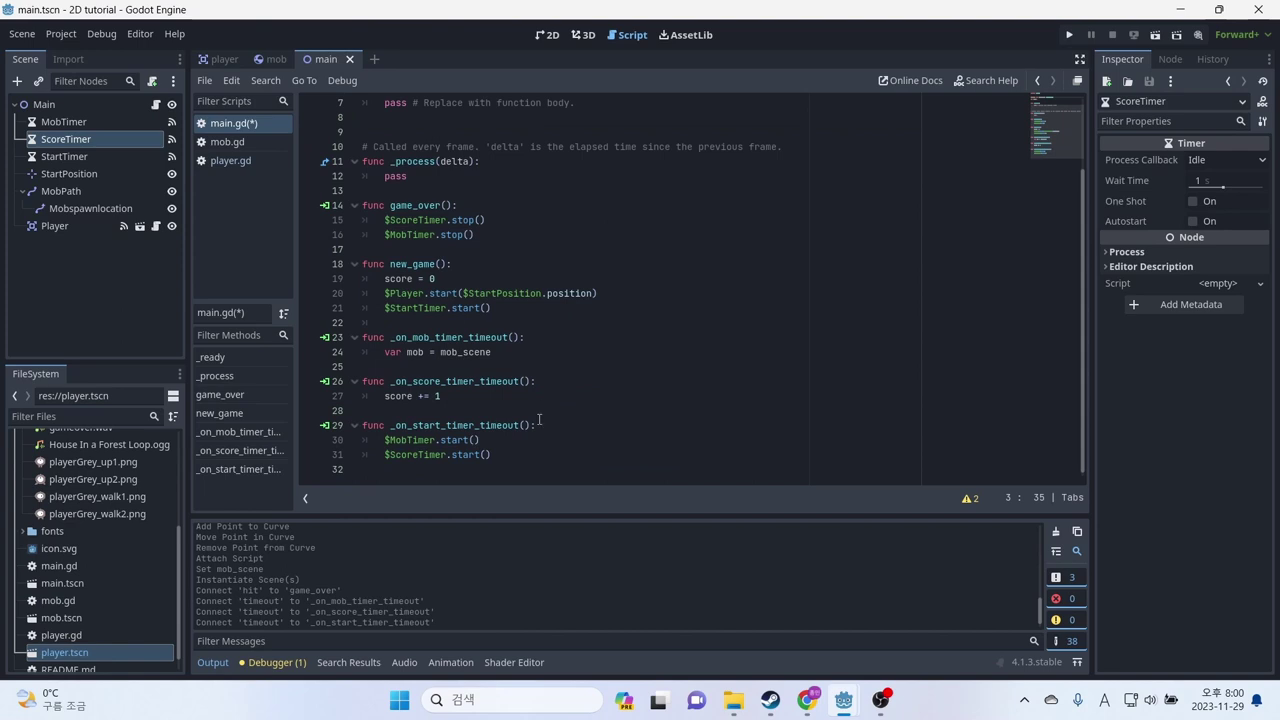
Complete line 24 as mob_scene.instantiate() and save
click(497, 353)
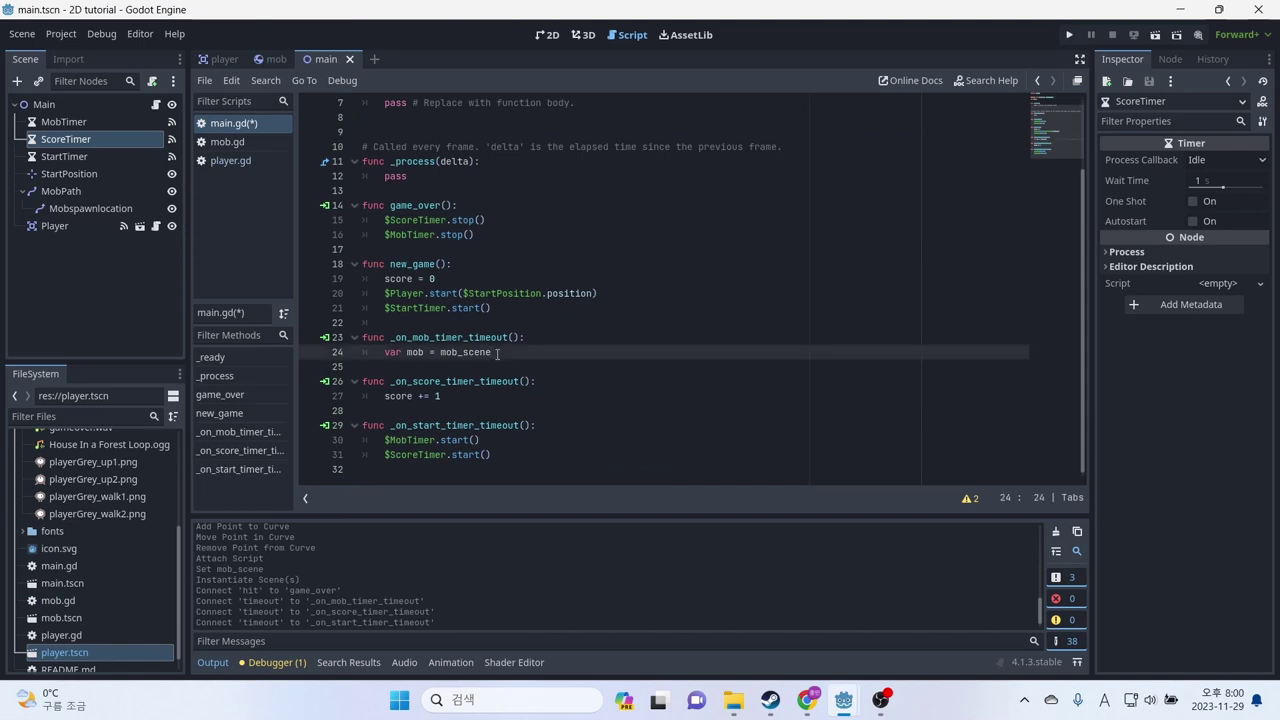
text(.in)
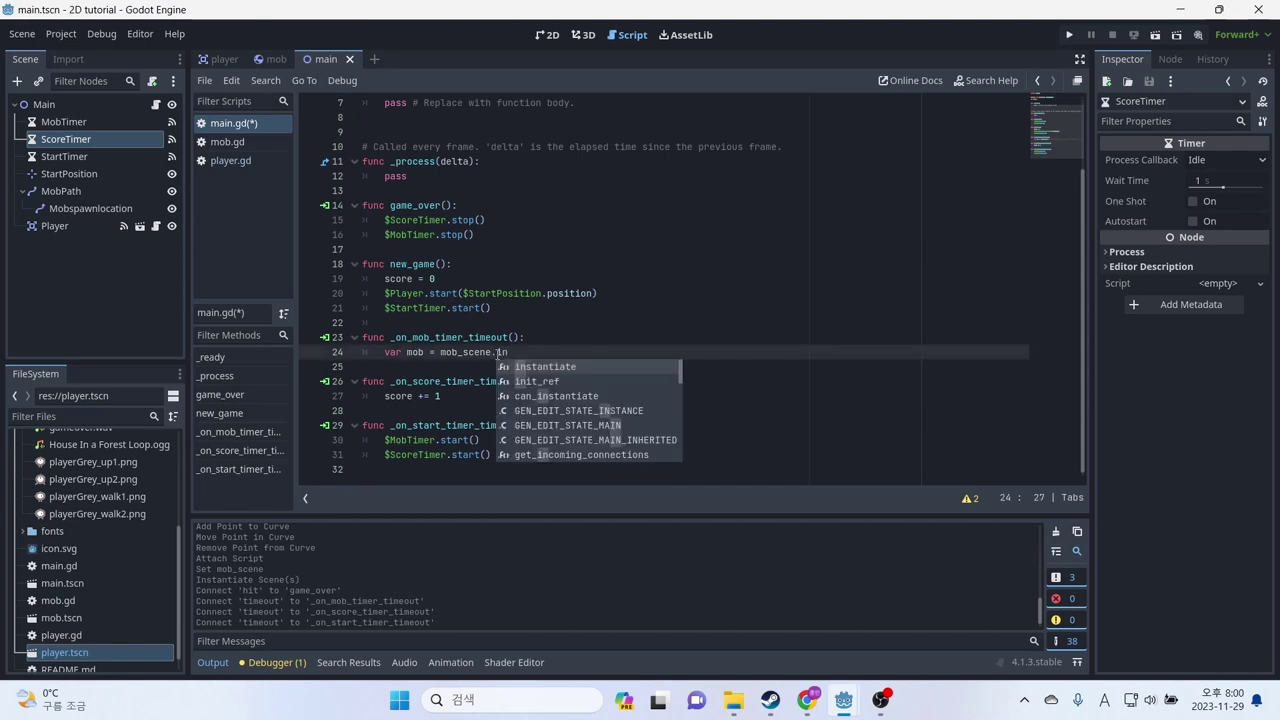
key(Return)
text())
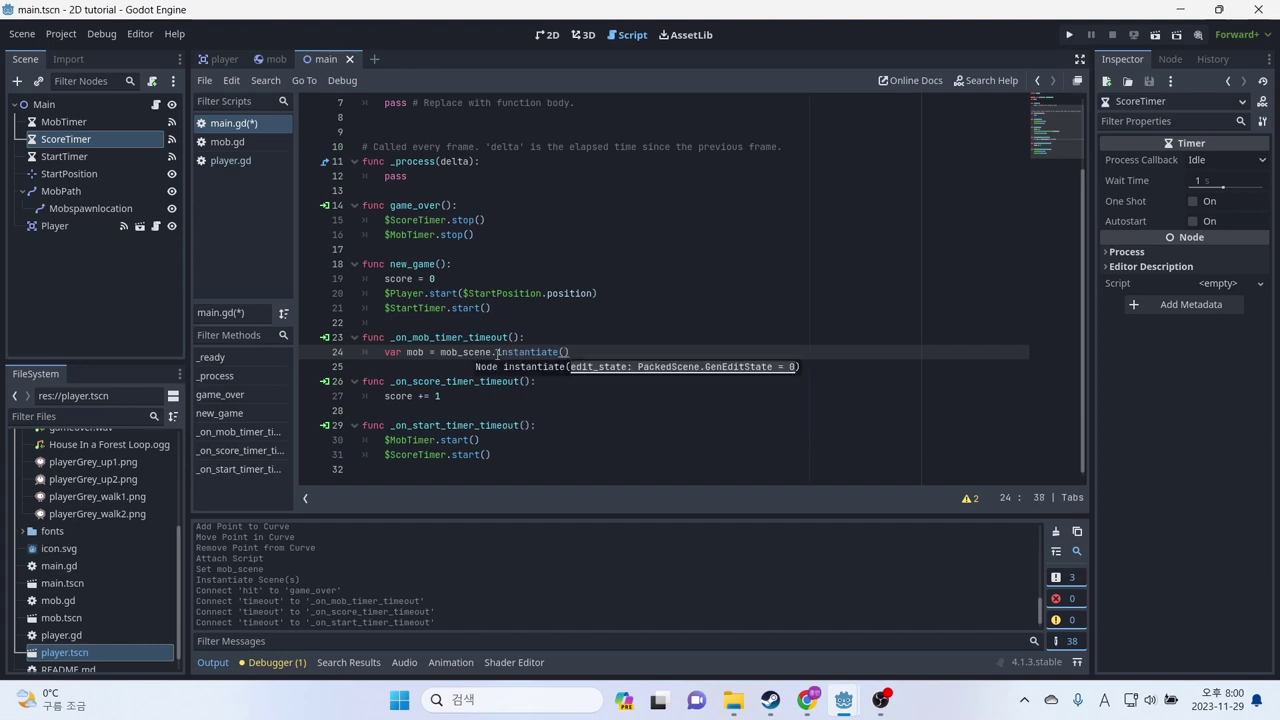
key(ctrl+s)
Add 'var mob_spawn_location = $MobPath/Mobspawnlocation' on line 25 and save
click(637, 351)
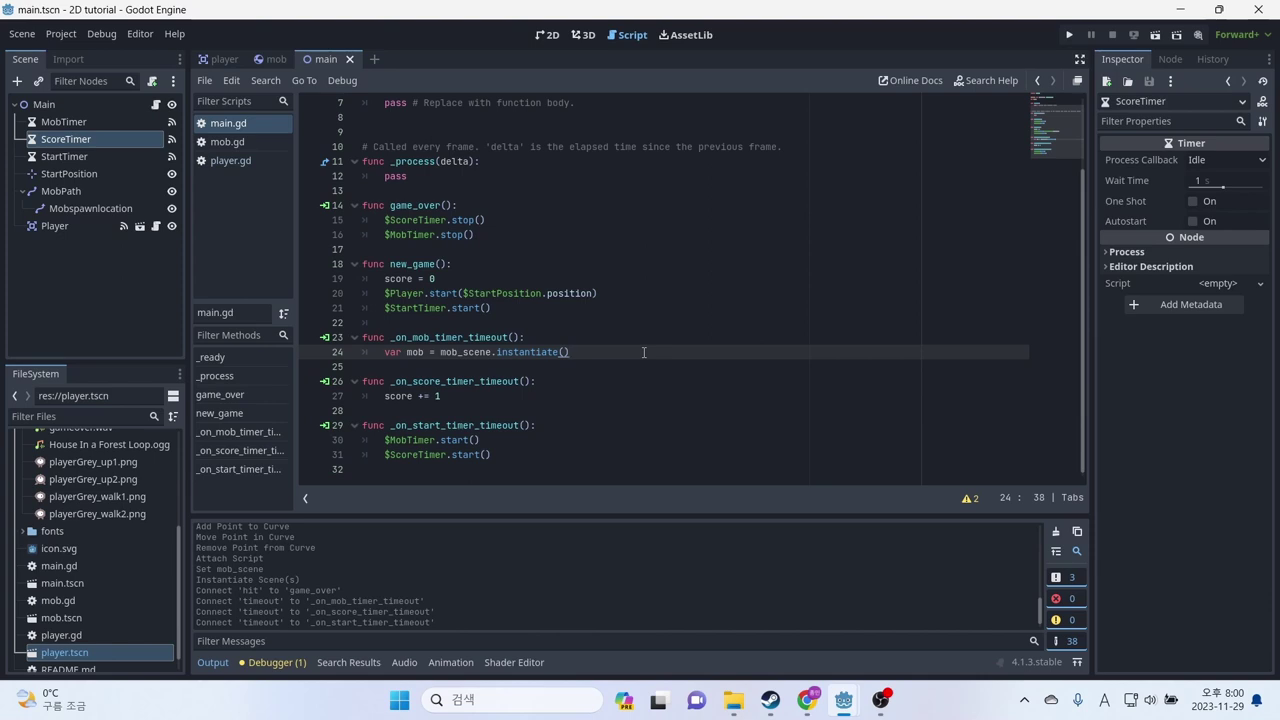
key(Return)
text(var)
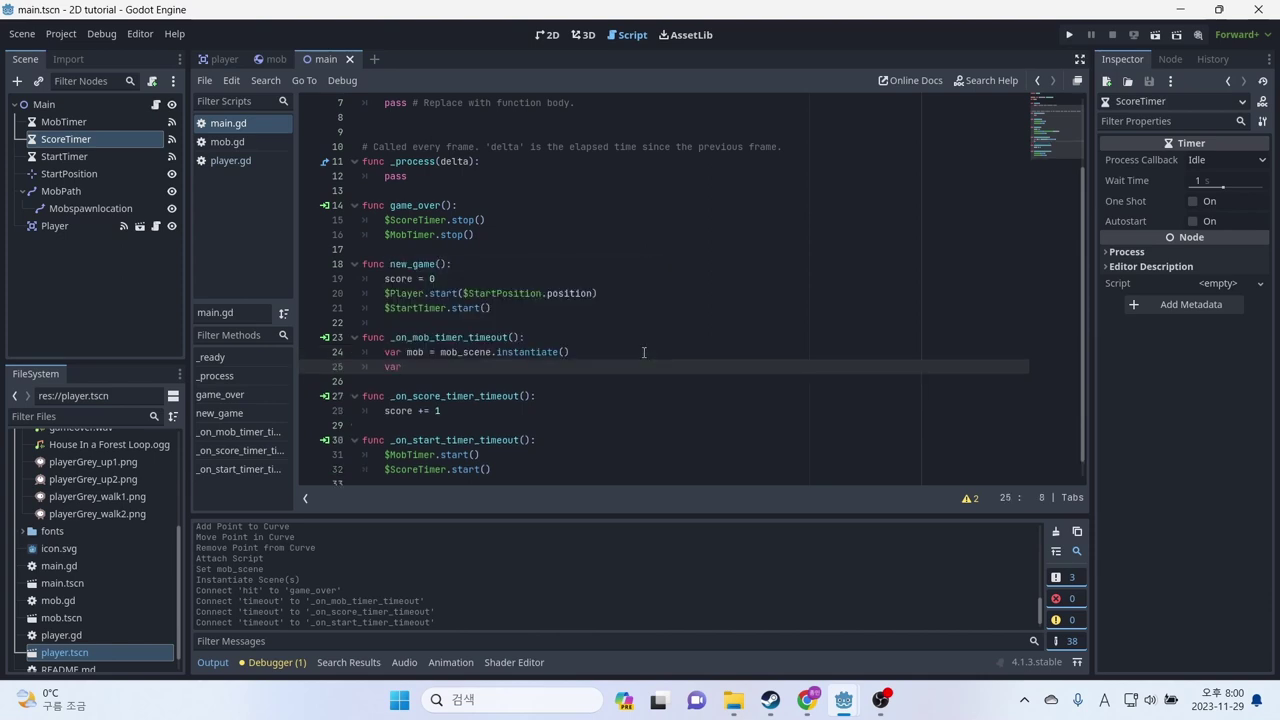
text( mob_spawn)
text(_)
text(location)
text(= g)
key(BackSpace)
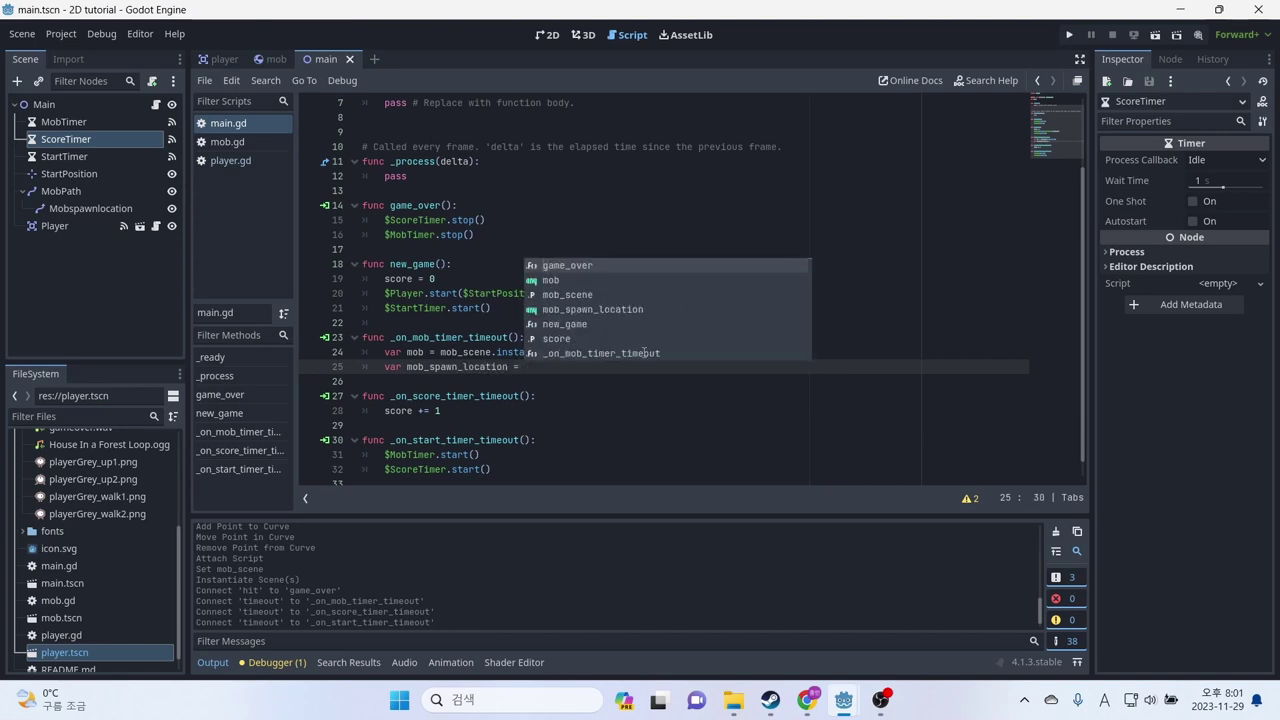
text($)
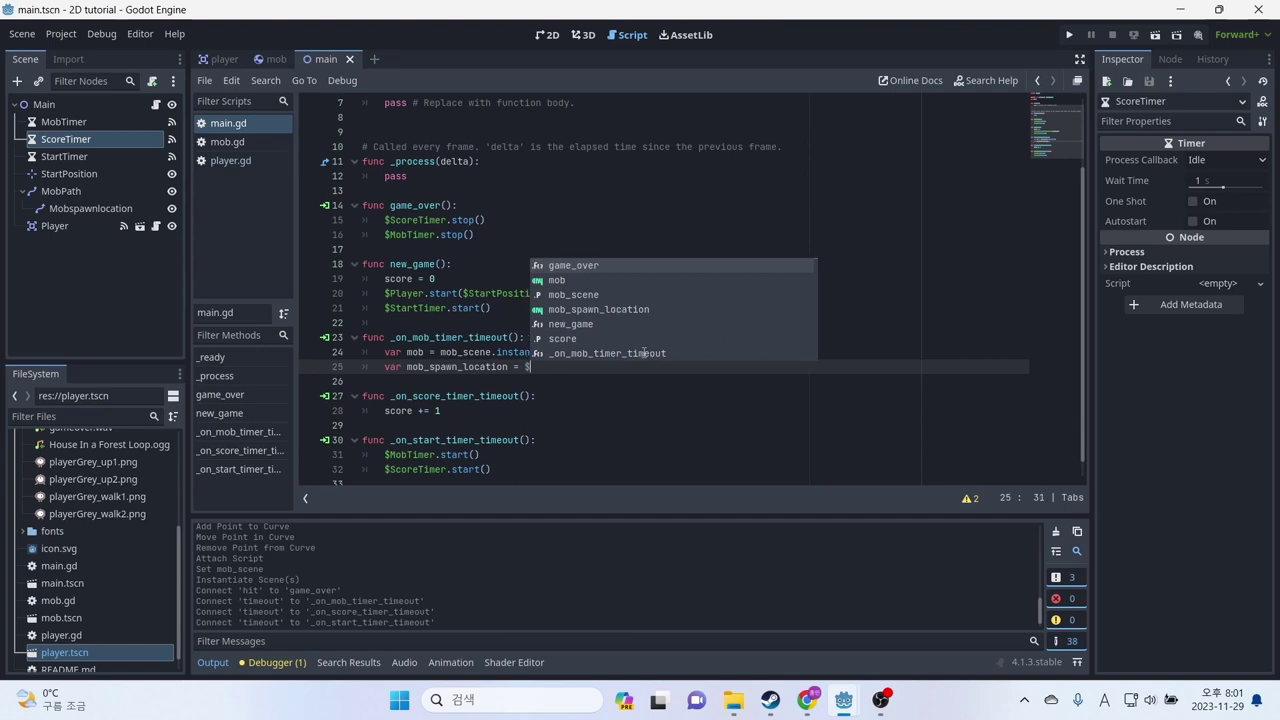
text(Mob)
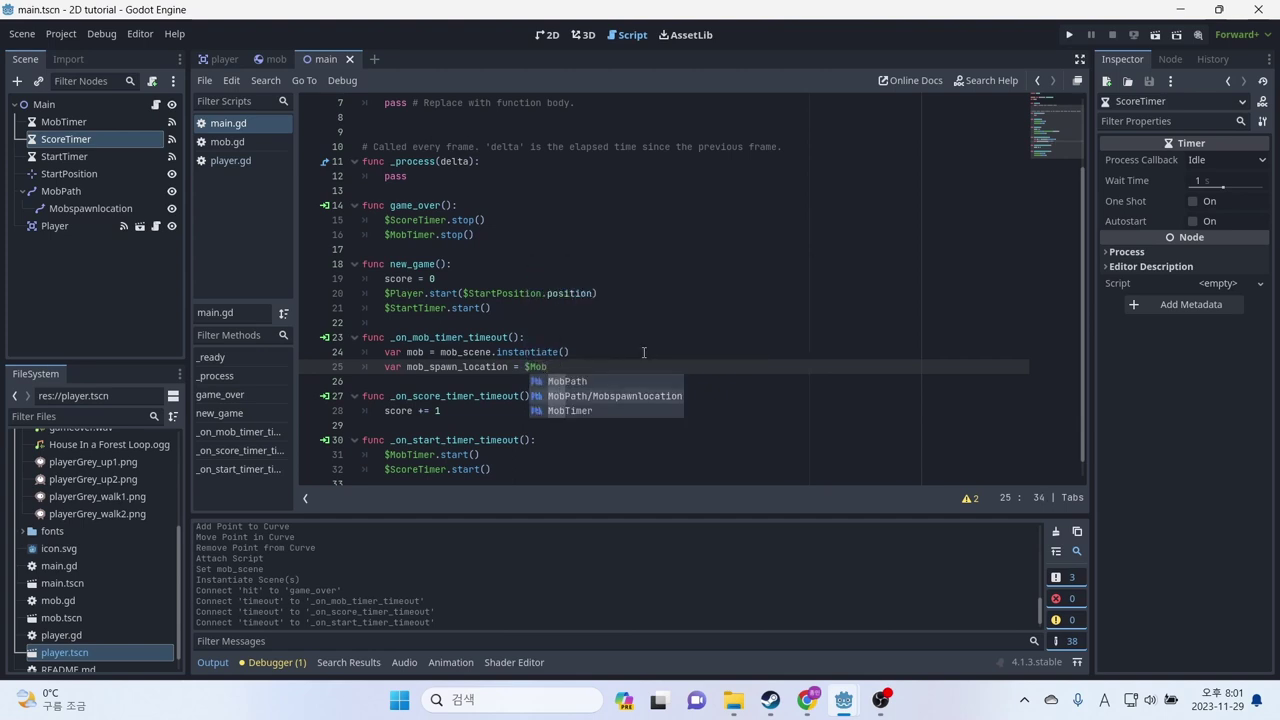
key(Return)
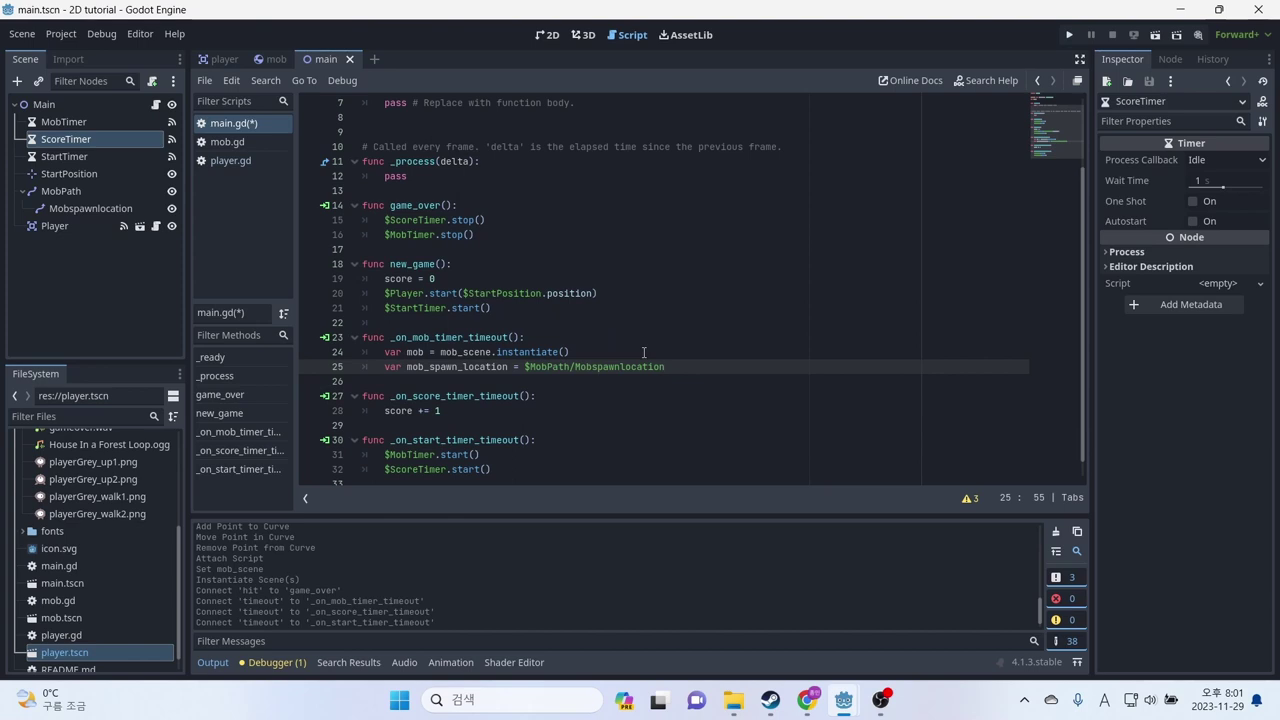
key(ctrl+s)
Verify the exact name of the Mobspawnlocation node under MobPath
click(50, 192)
click(84, 209)
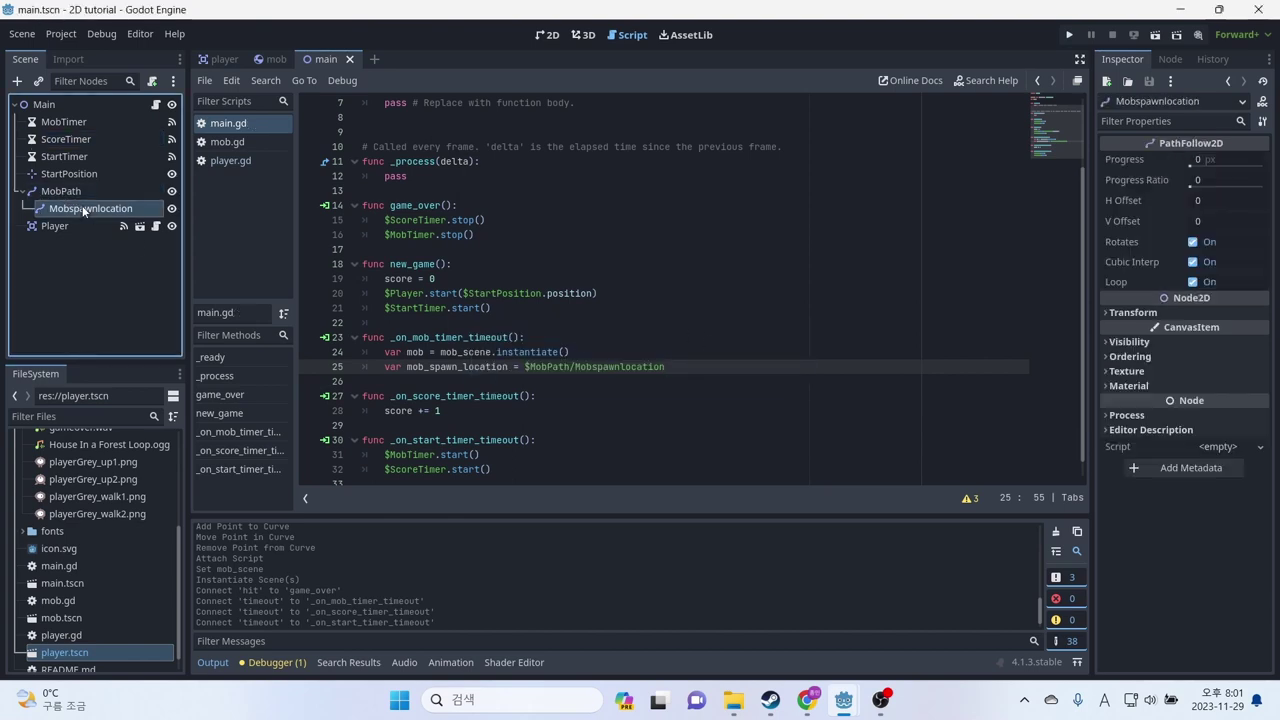
click(704, 366)
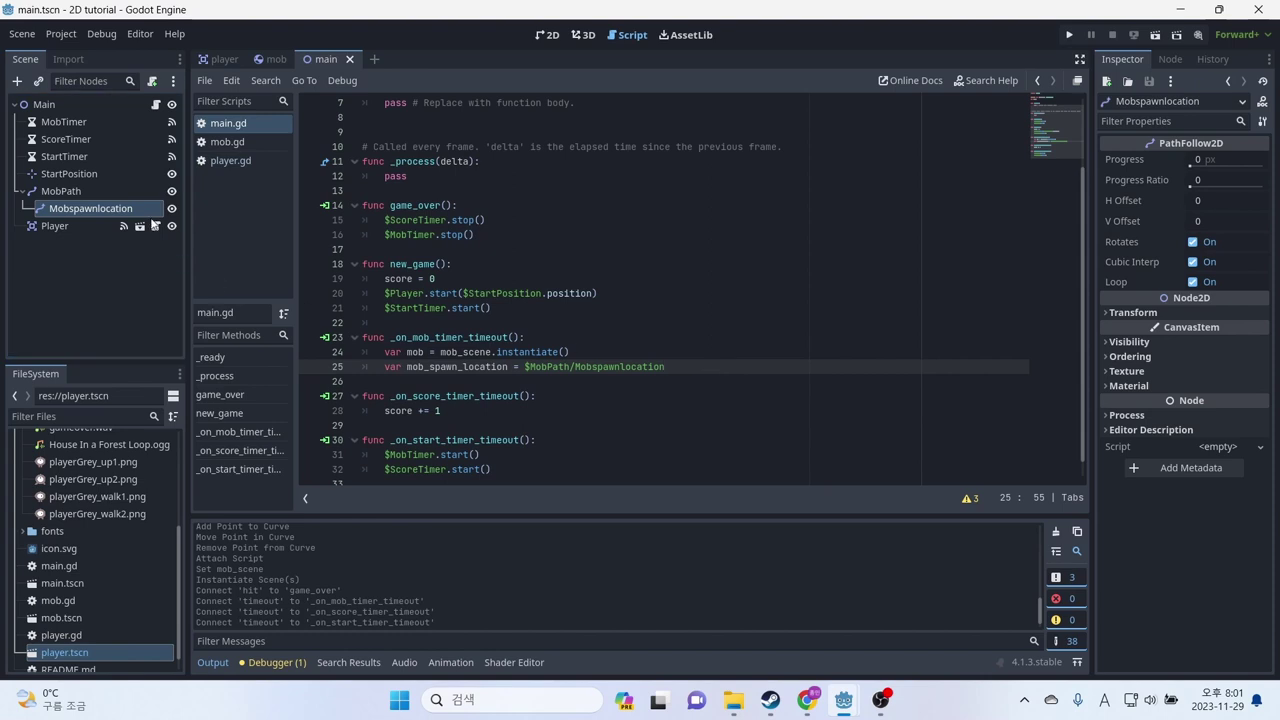
double_click(82, 198)
key(Return)
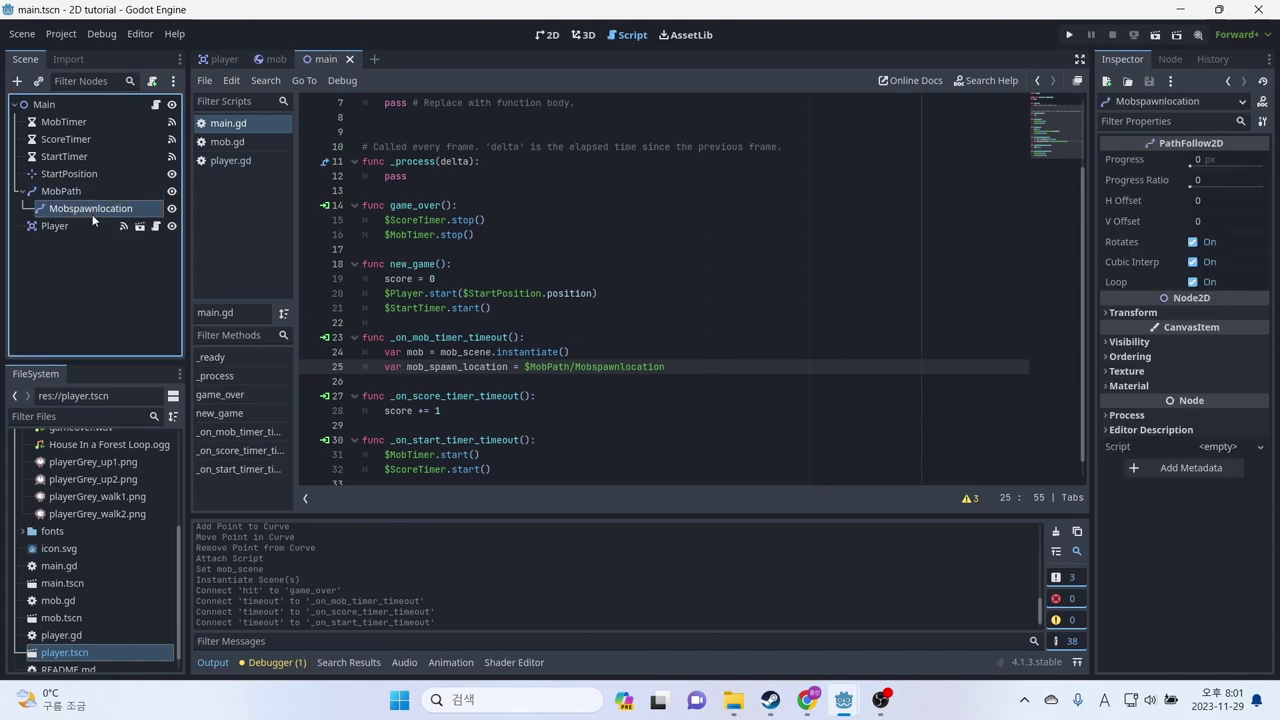
click(733, 370)
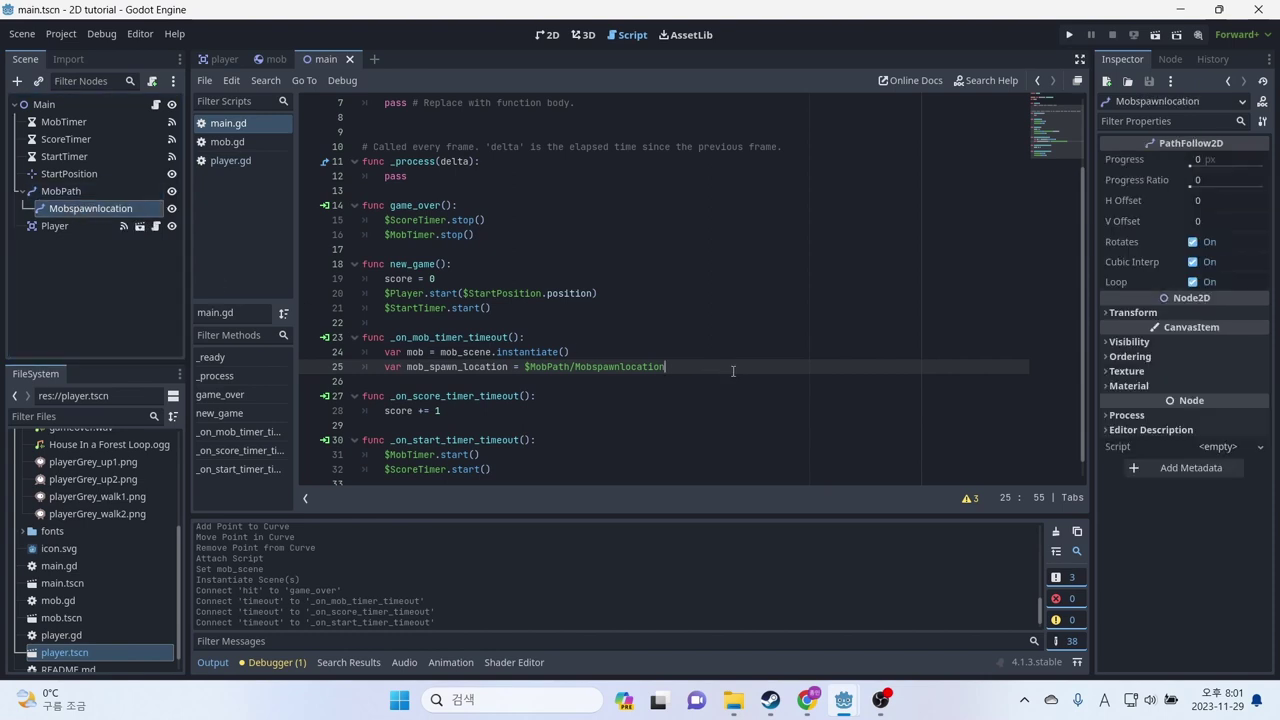
Add line 26 setting mob_spawn_location.progress_ratio to randf()
key(Return)
text(mob)
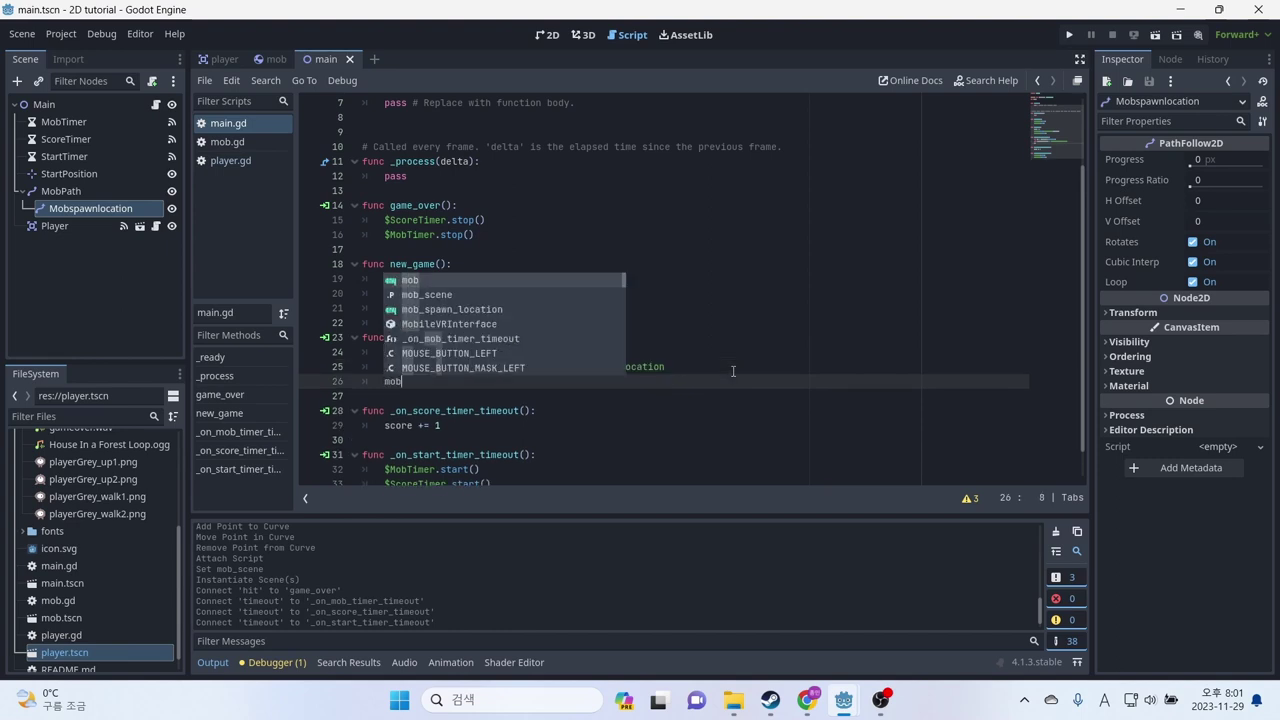
text(_sp)
key(Return)
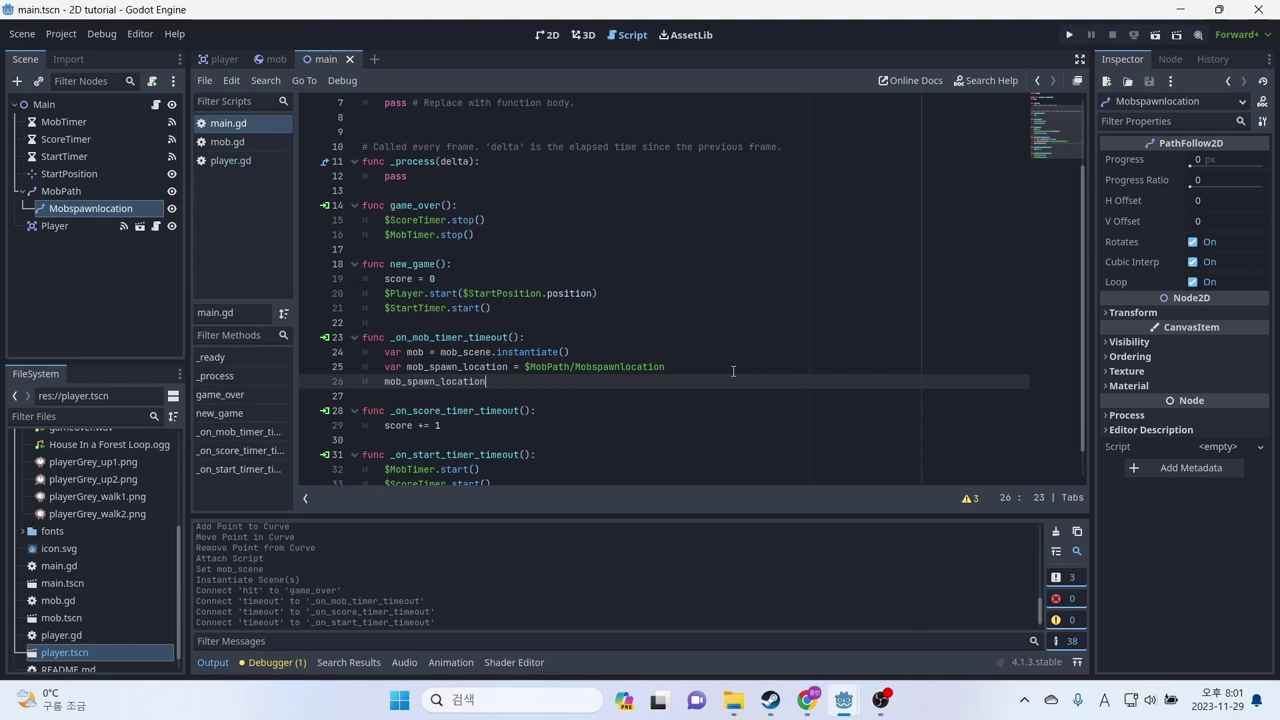
text(.progre)
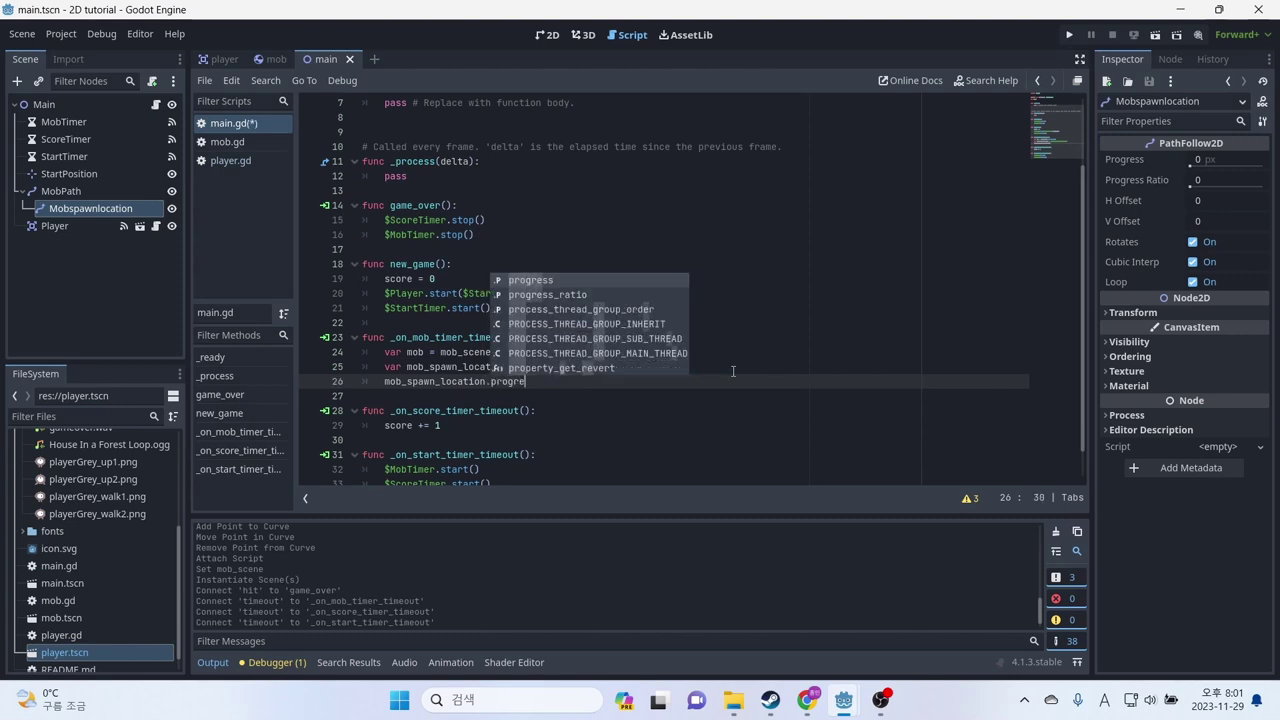
text(ss)
key(Down)
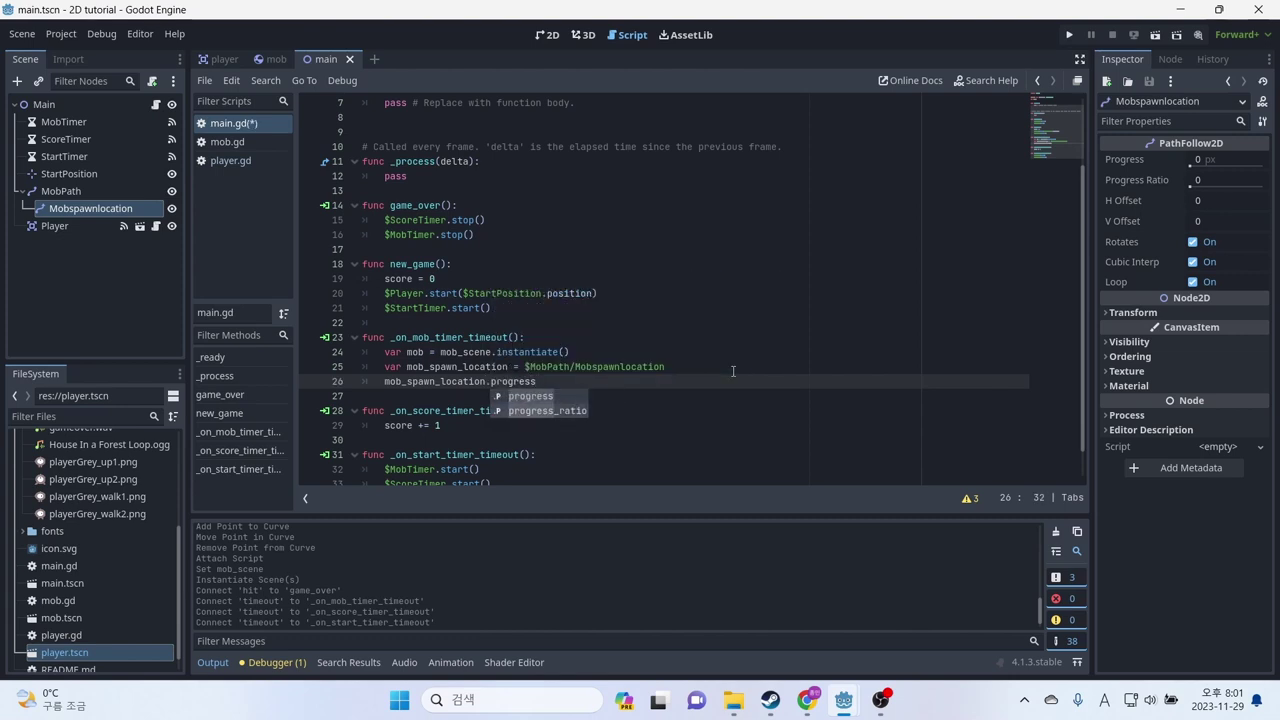
key(Return)
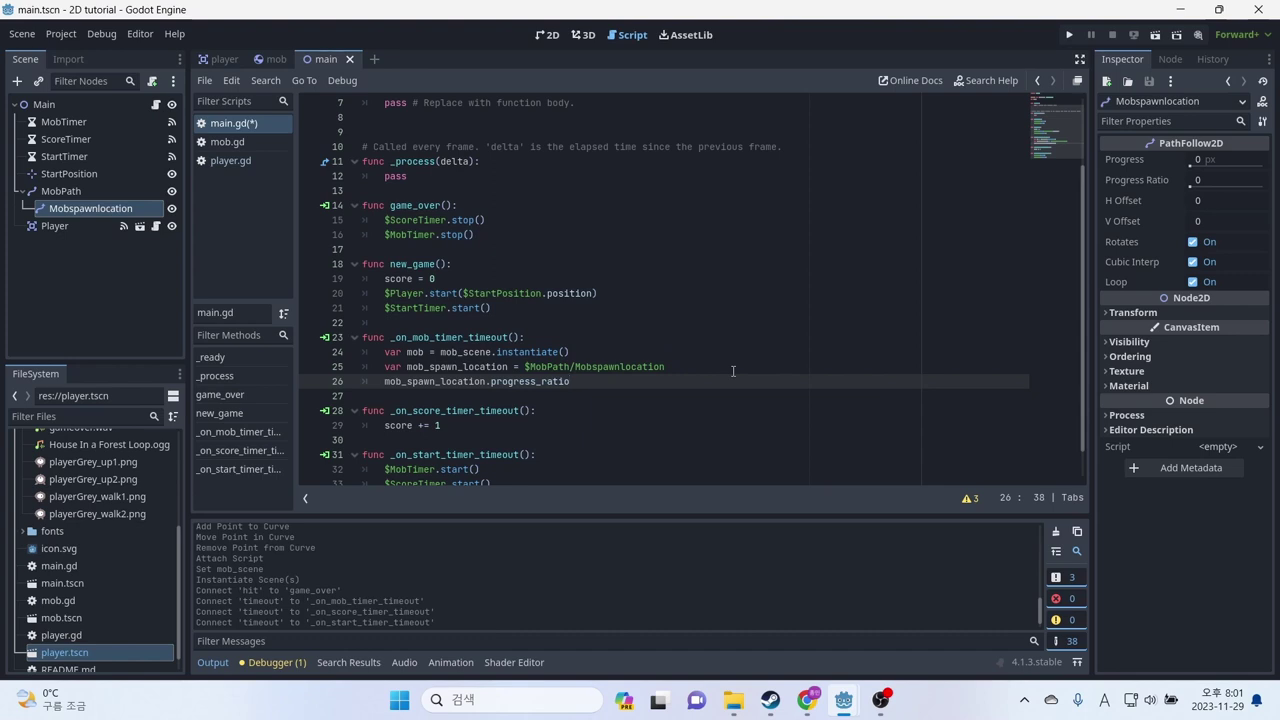
text(= ra)
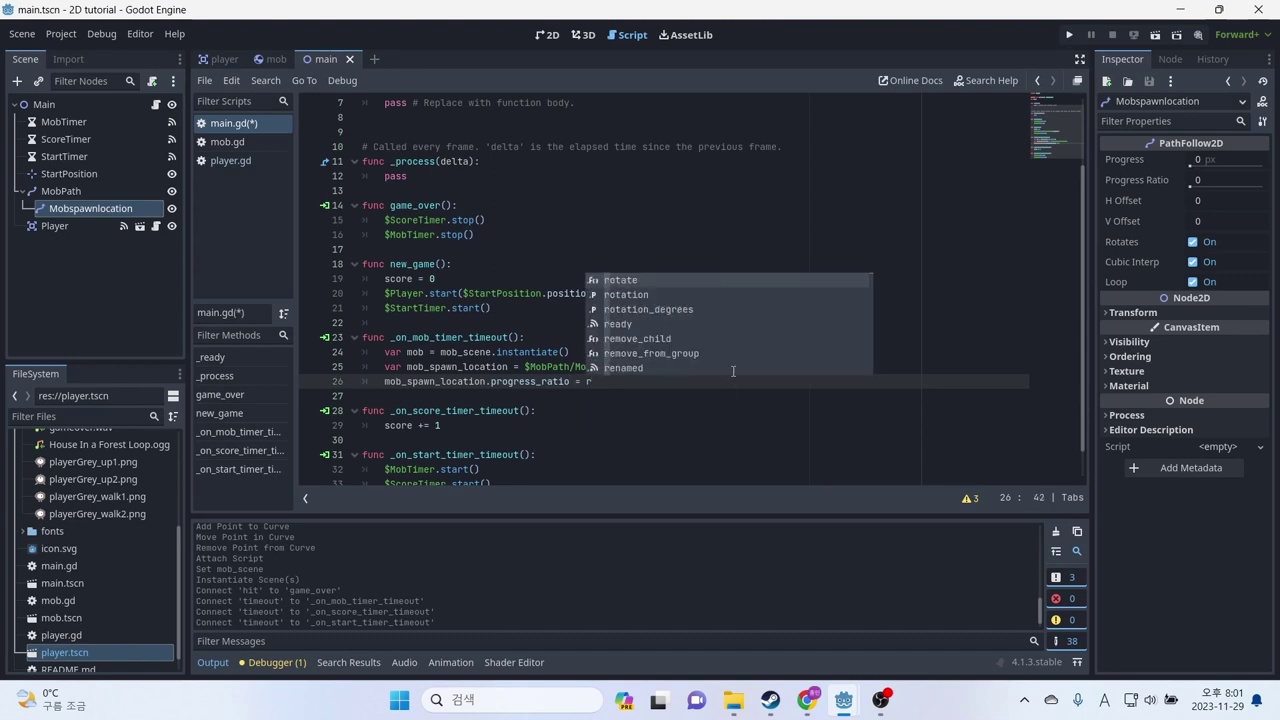
text(ndf()
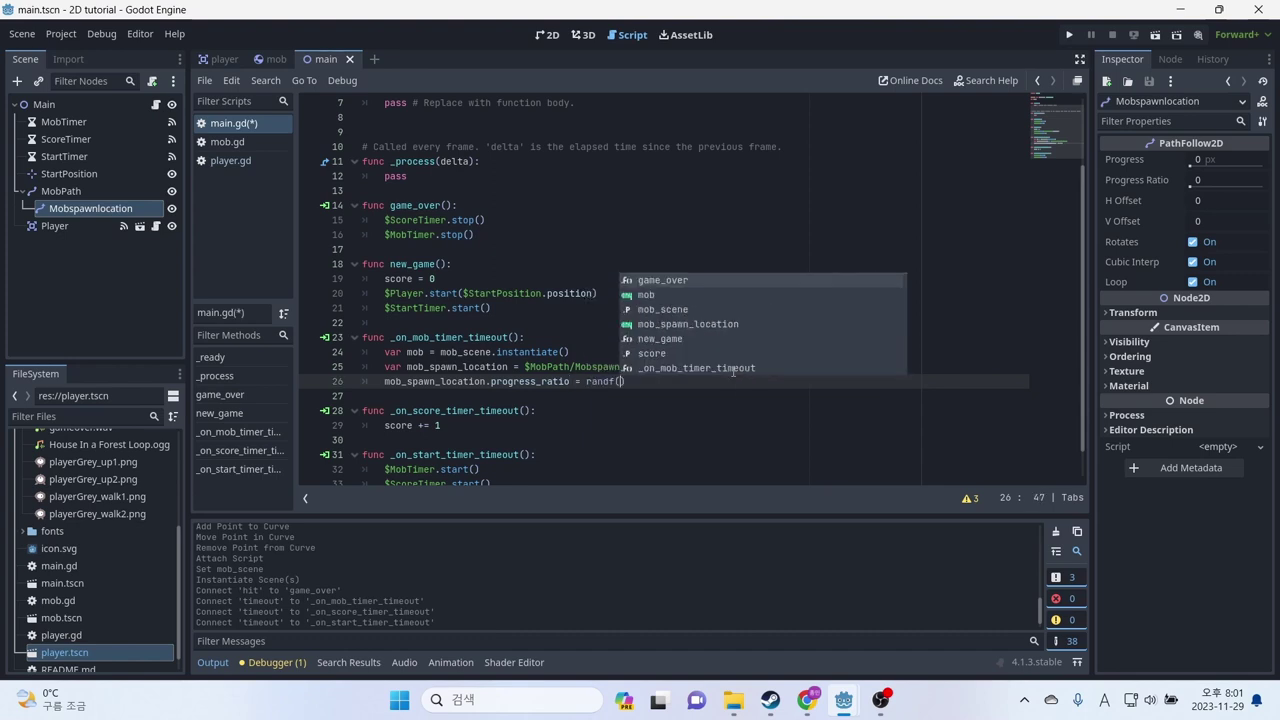
text())
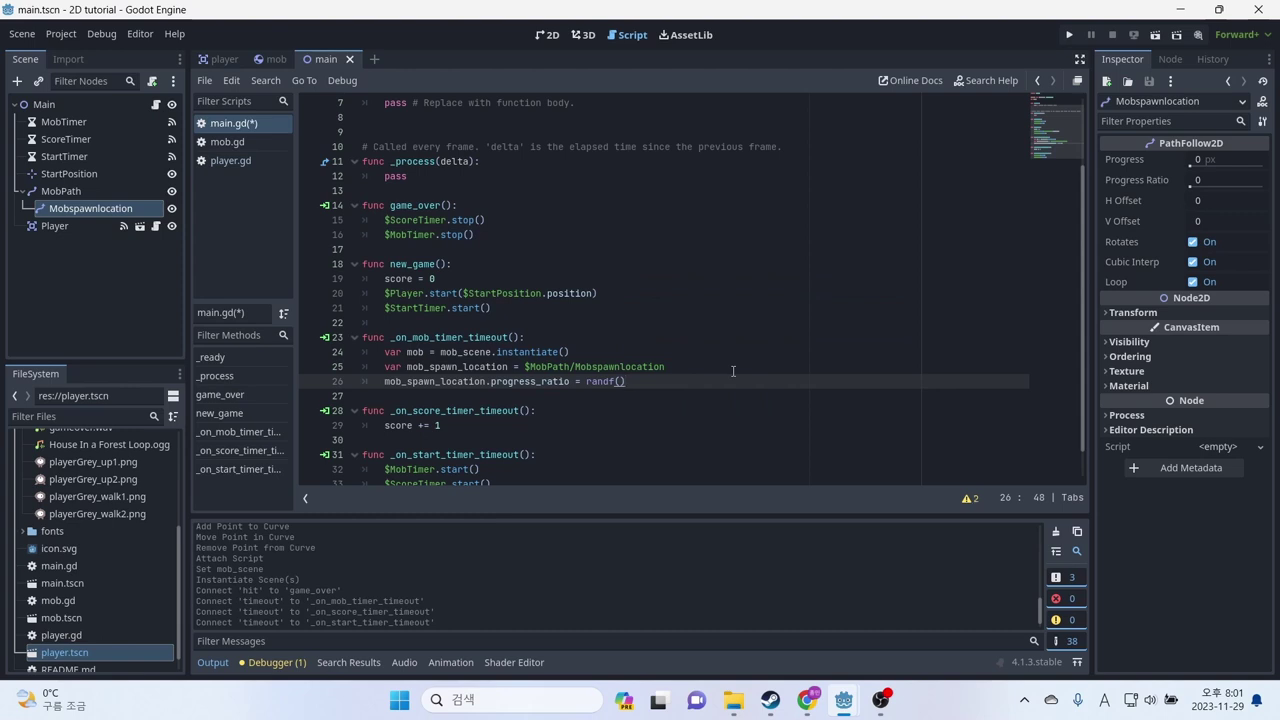
key(Left)
Review randf() and progress_ratio on line 26, then view the main scene in 2D
scroll(733, 371, down, 1)
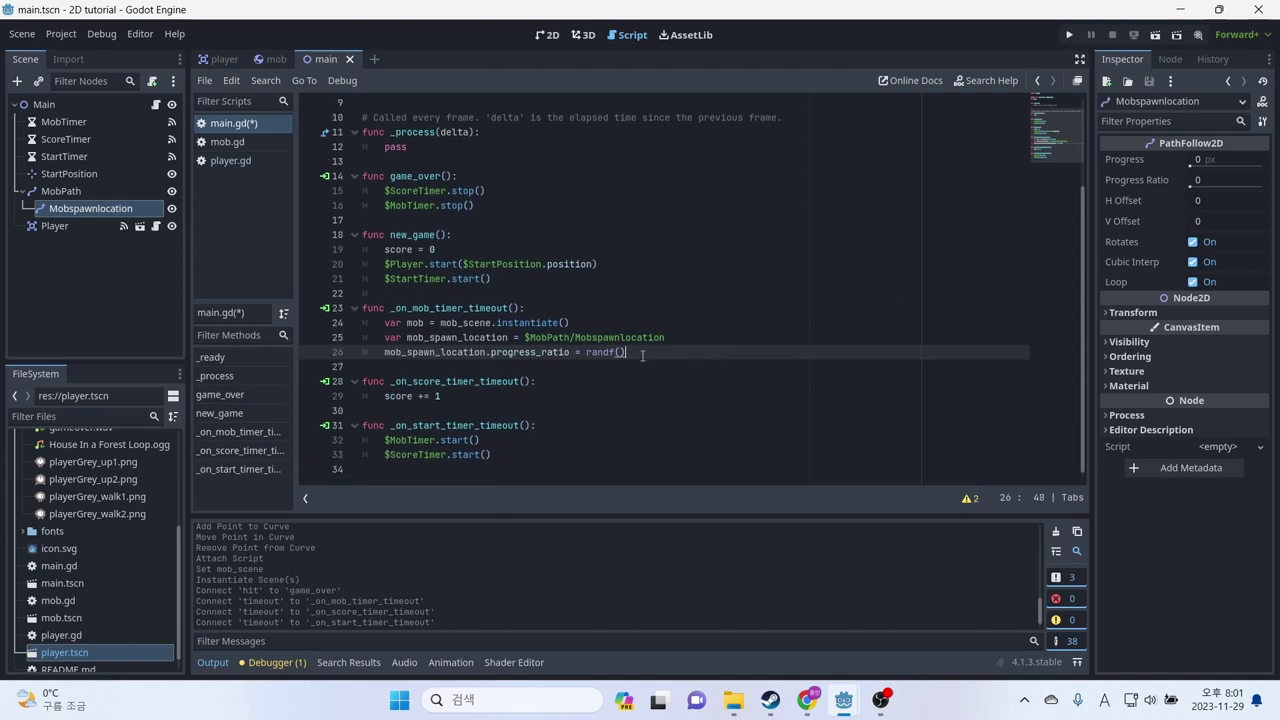
double_click(645, 352)
click(650, 351)
drag(487, 352, 570, 354)
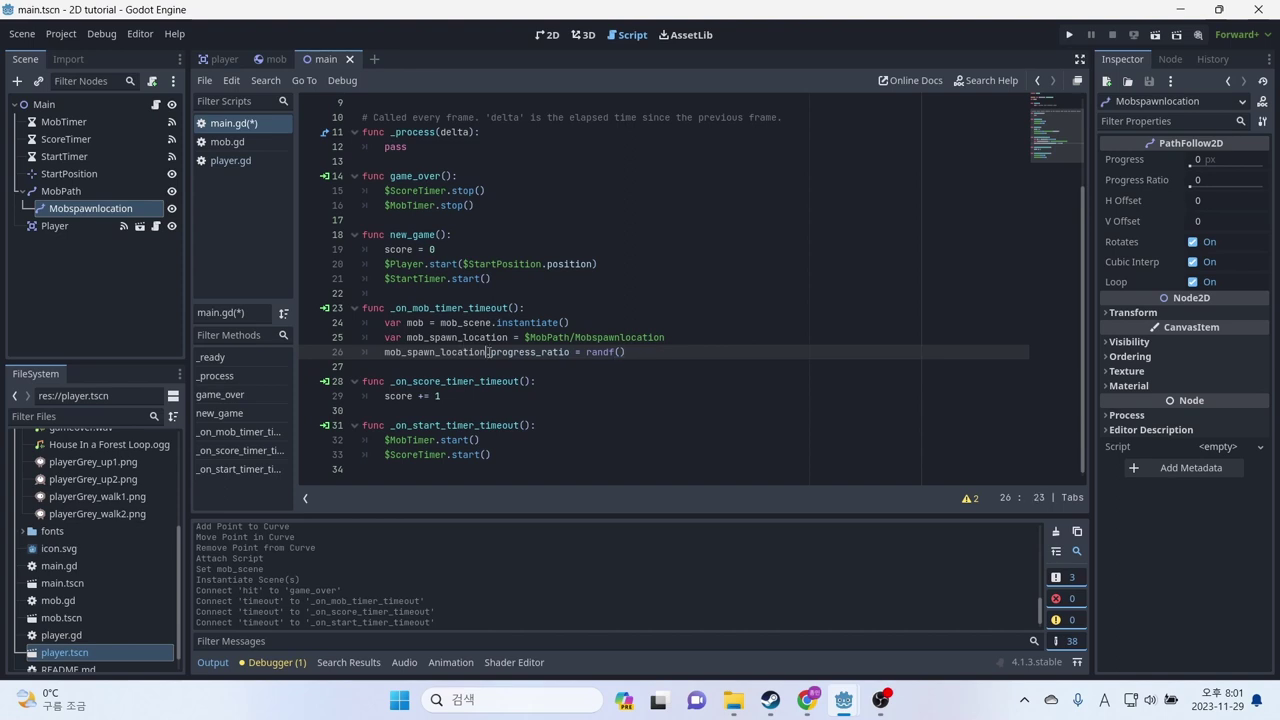
click(589, 352)
click(547, 34)
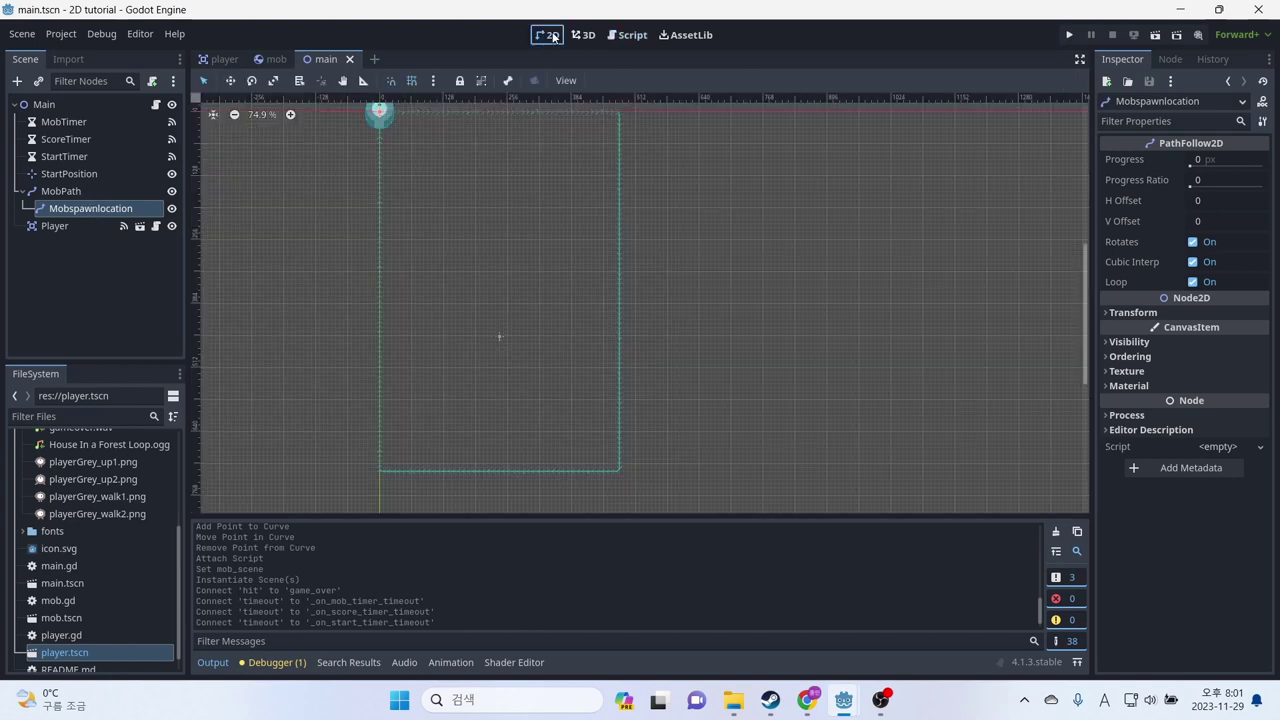
scroll(562, 223, down, 1)
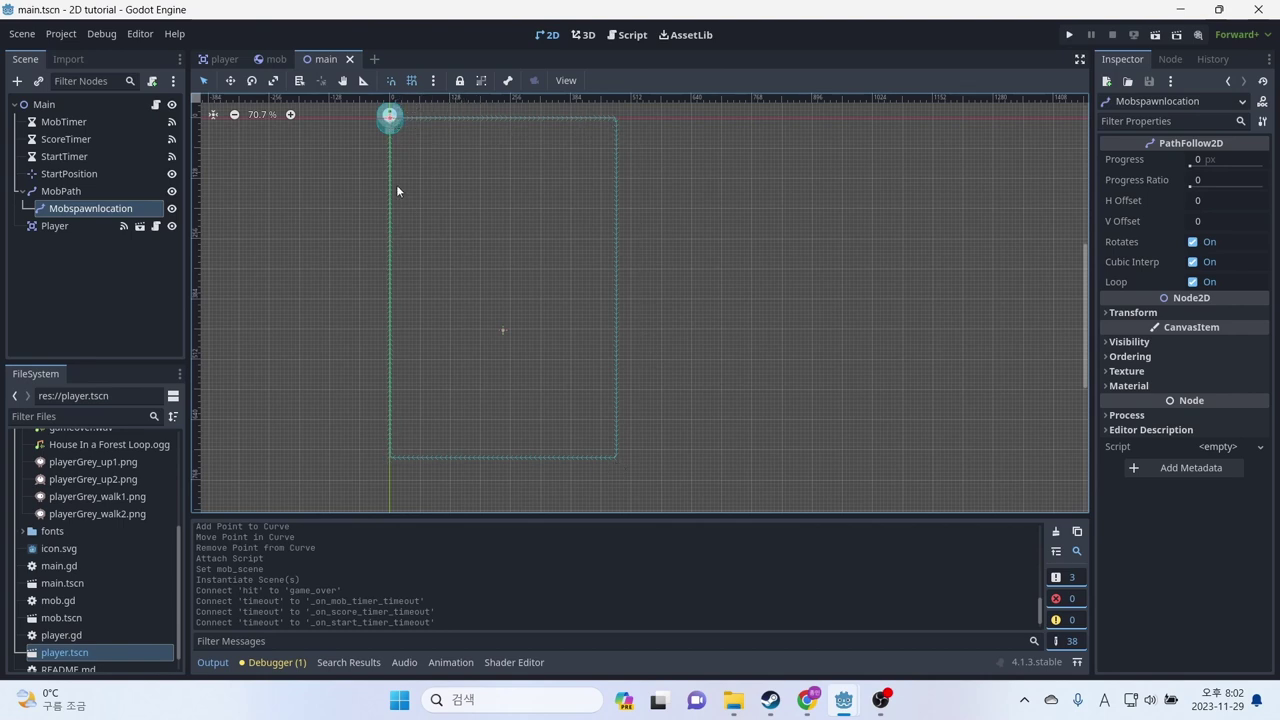
Open main.gd and review the progress_ratio and mob_spawn_location code on line 26
click(624, 35)
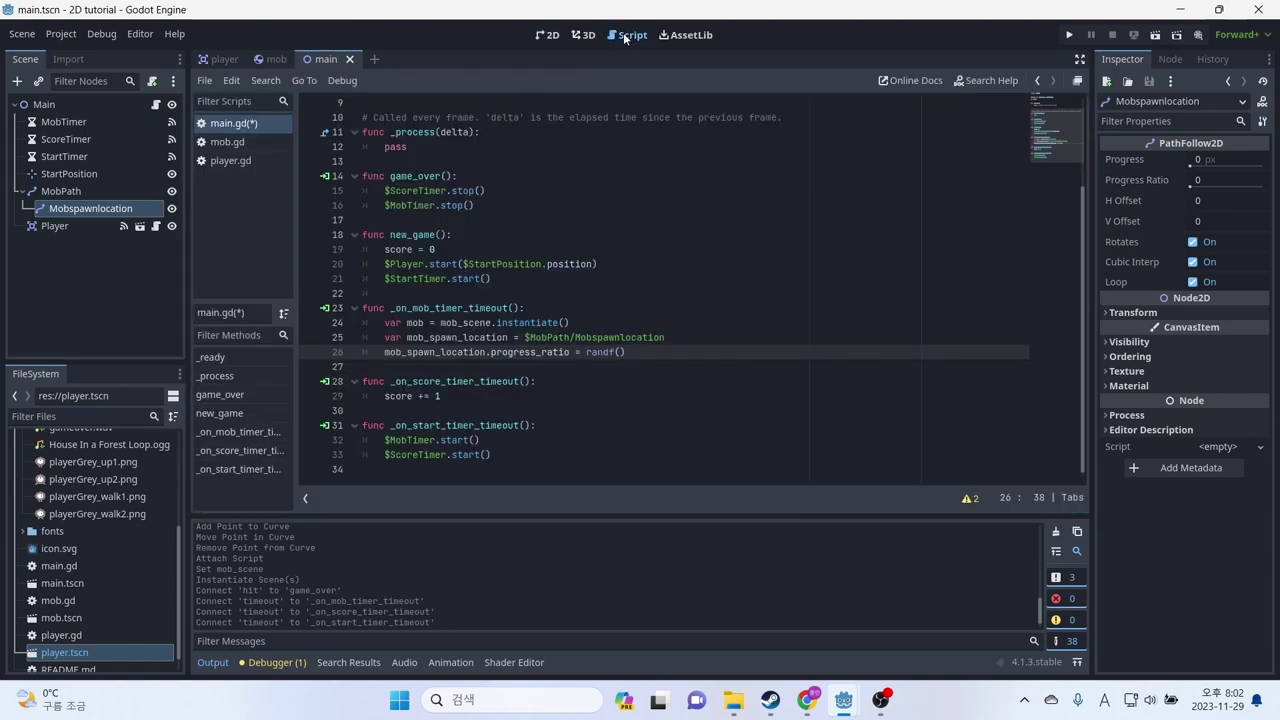
drag(490, 352, 569, 352)
click(588, 352)
drag(387, 354, 484, 354)
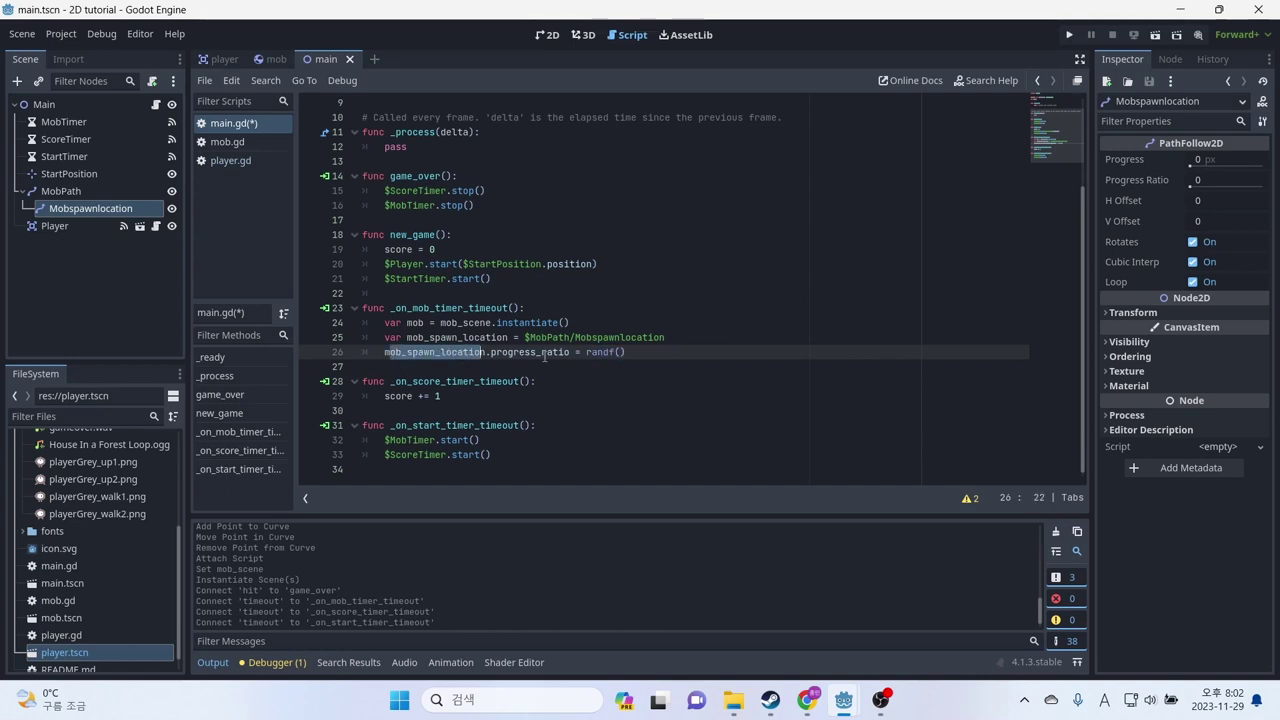
click(643, 358)
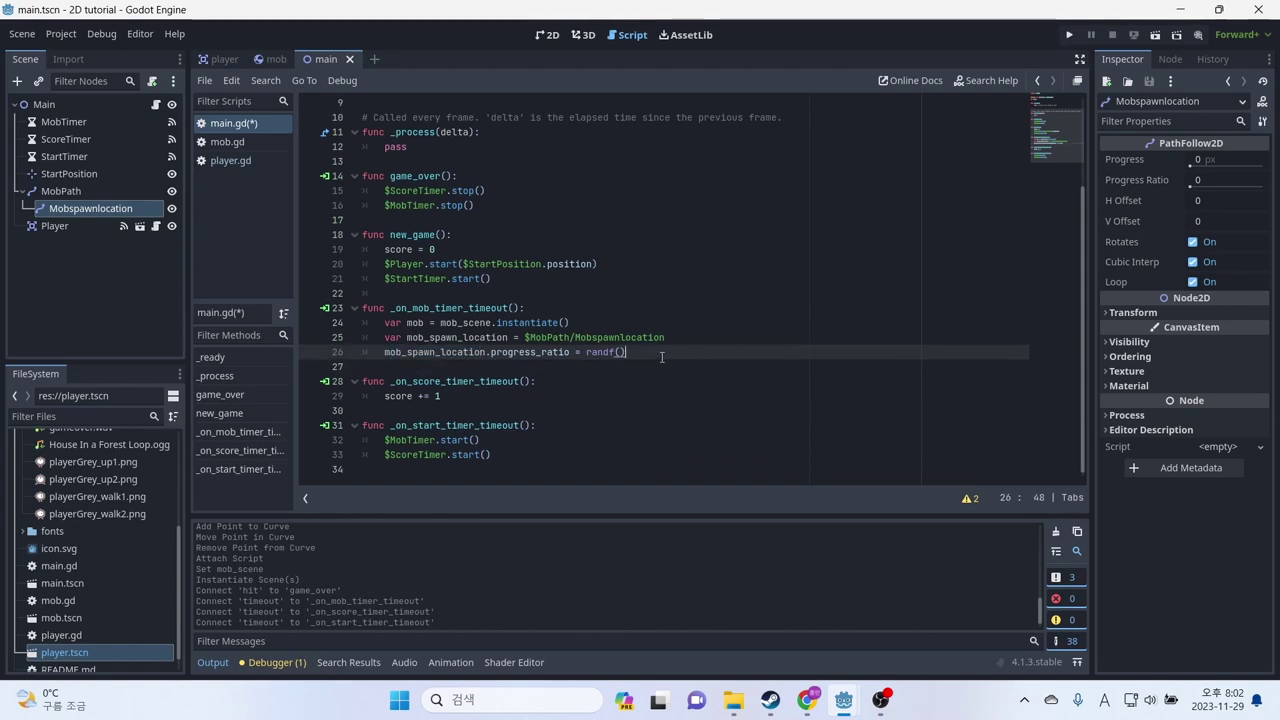
Inspect the MobPath curve in the 2D view, then go back to main.gd
click(64, 190)
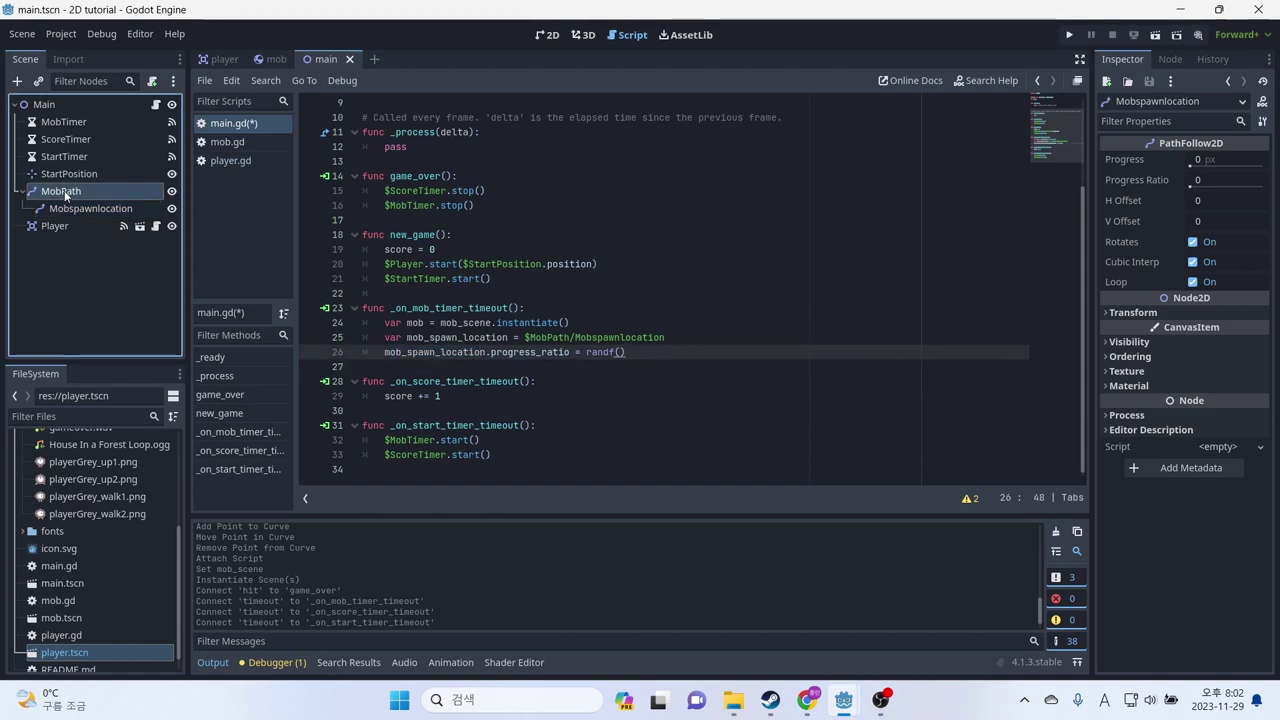
click(549, 35)
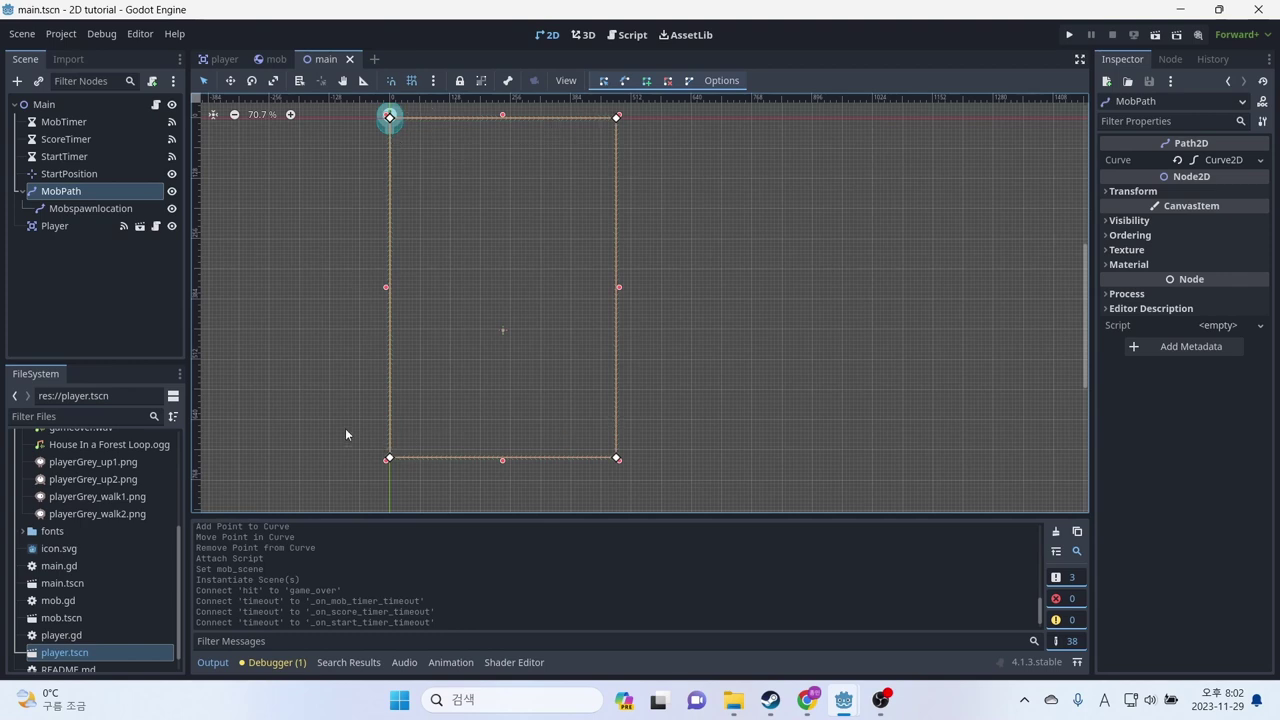
click(632, 34)
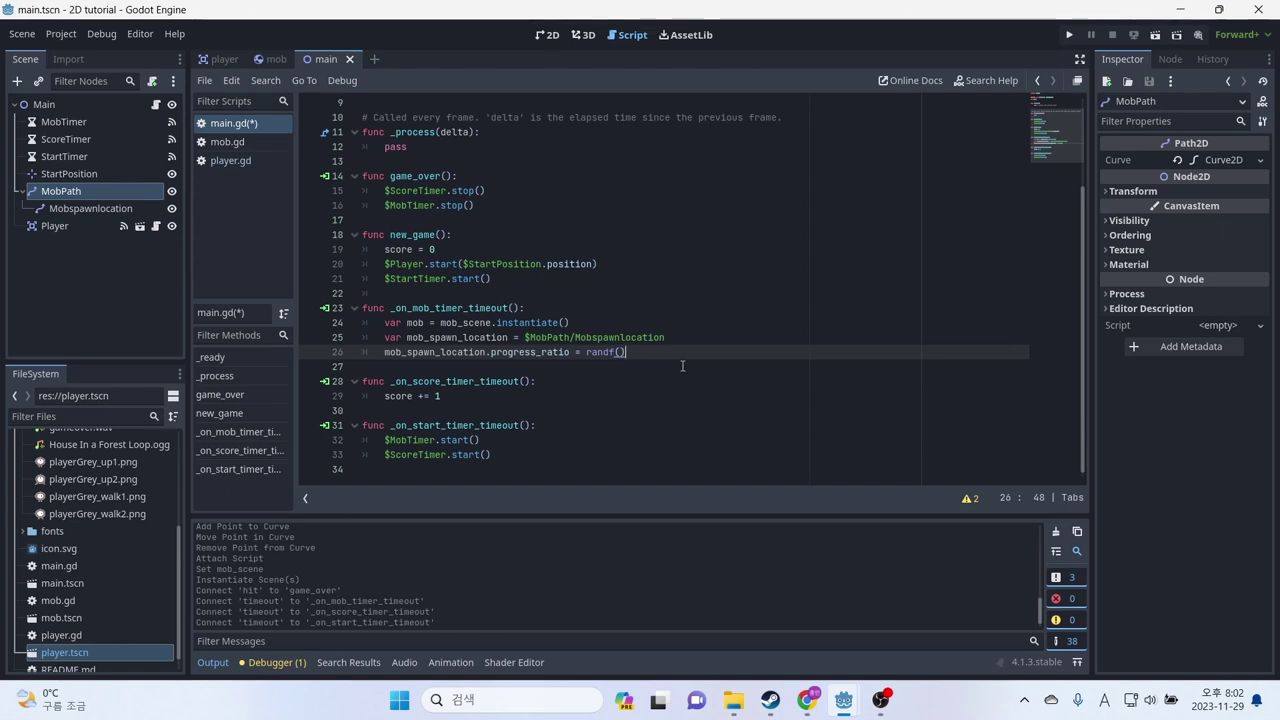
Add var direction = mob_spawn_location.rotation + PI/2 on line 28 and save main.gd
key(Return)
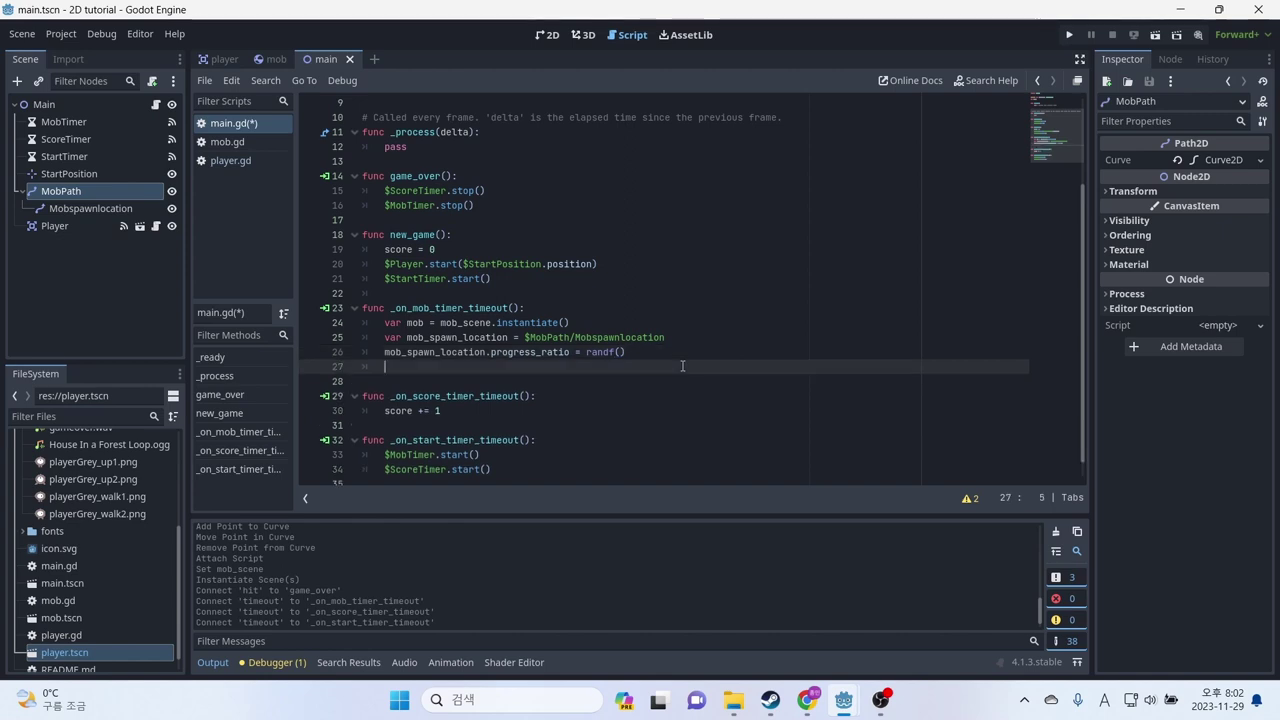
key(Return)
text(var direc)
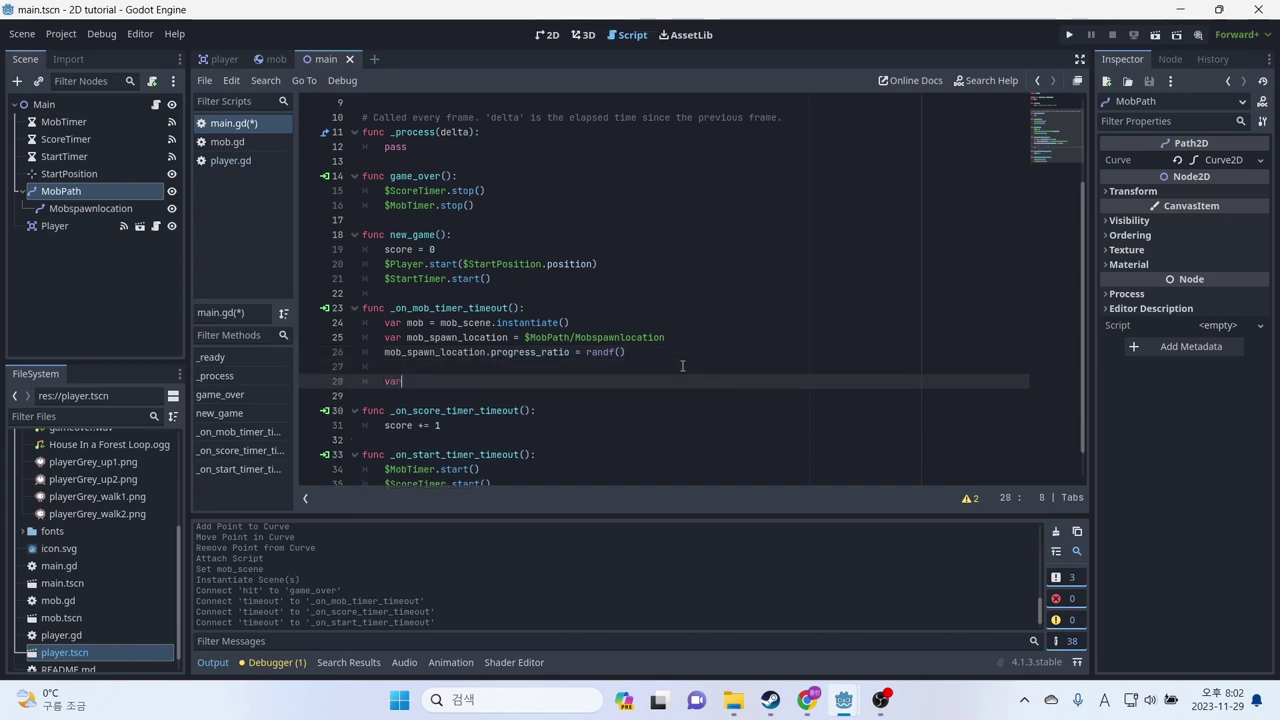
text(tion)
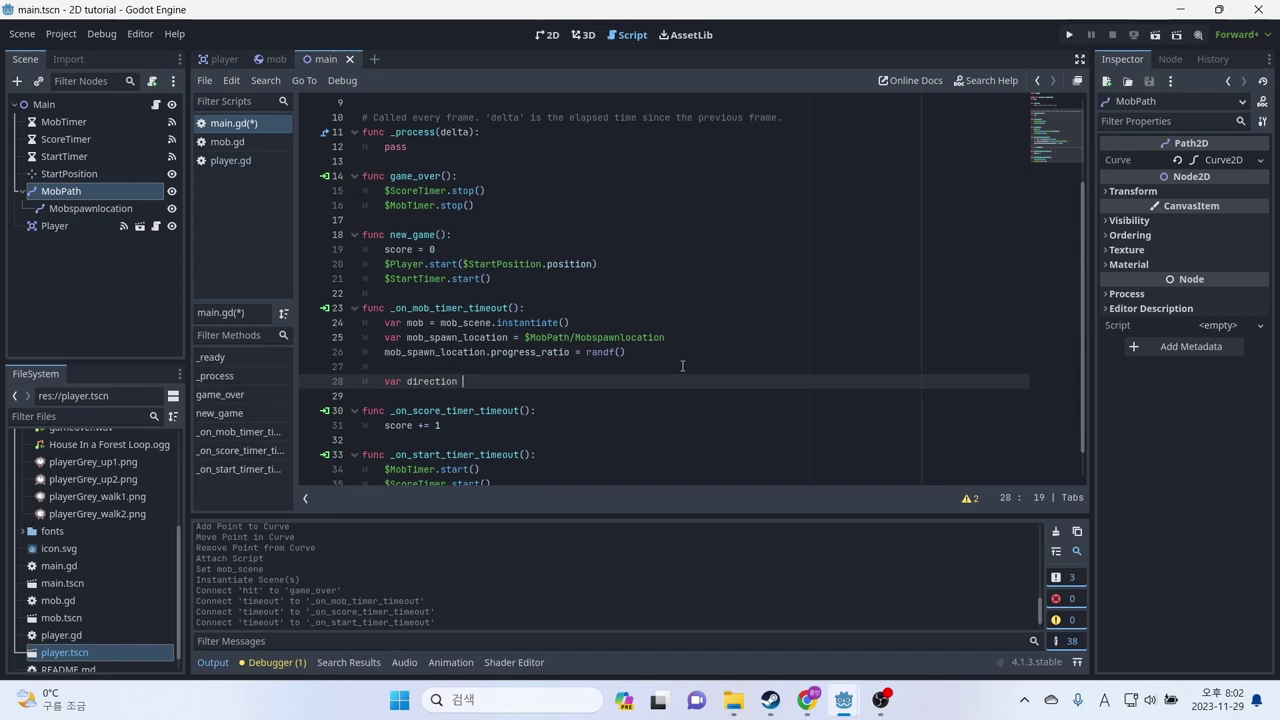
text( = mob)
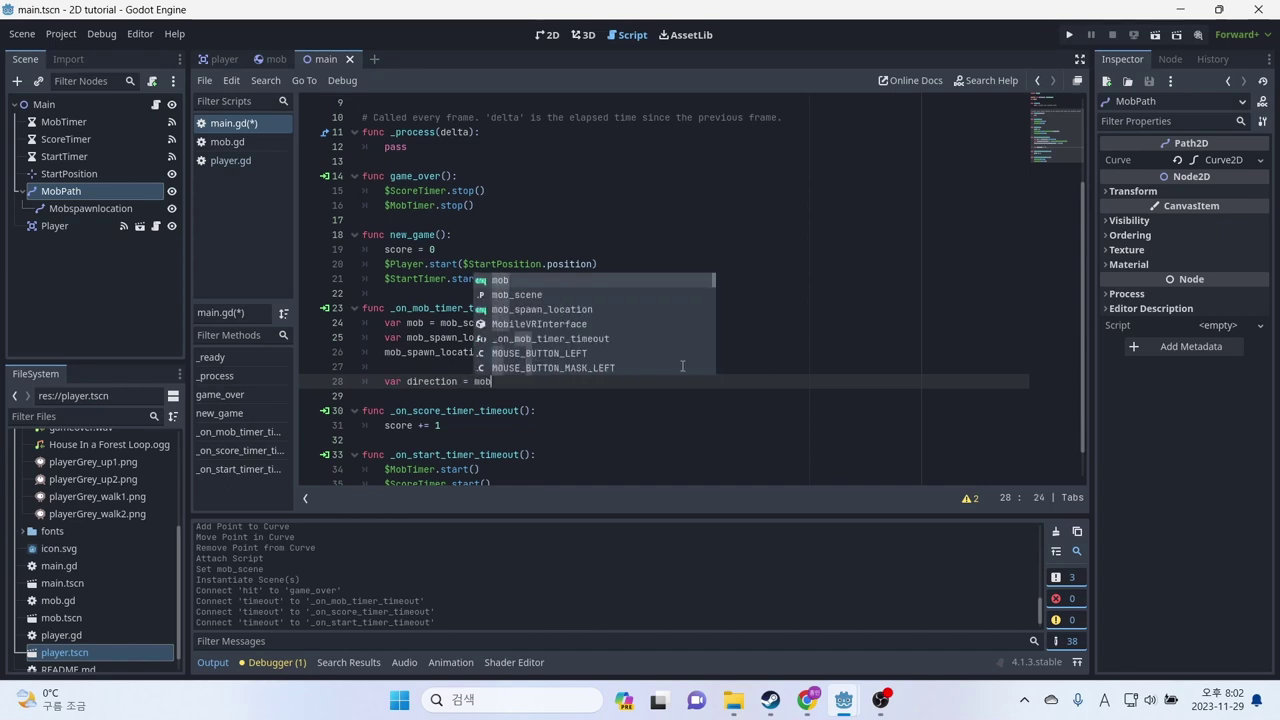
text(_sa)
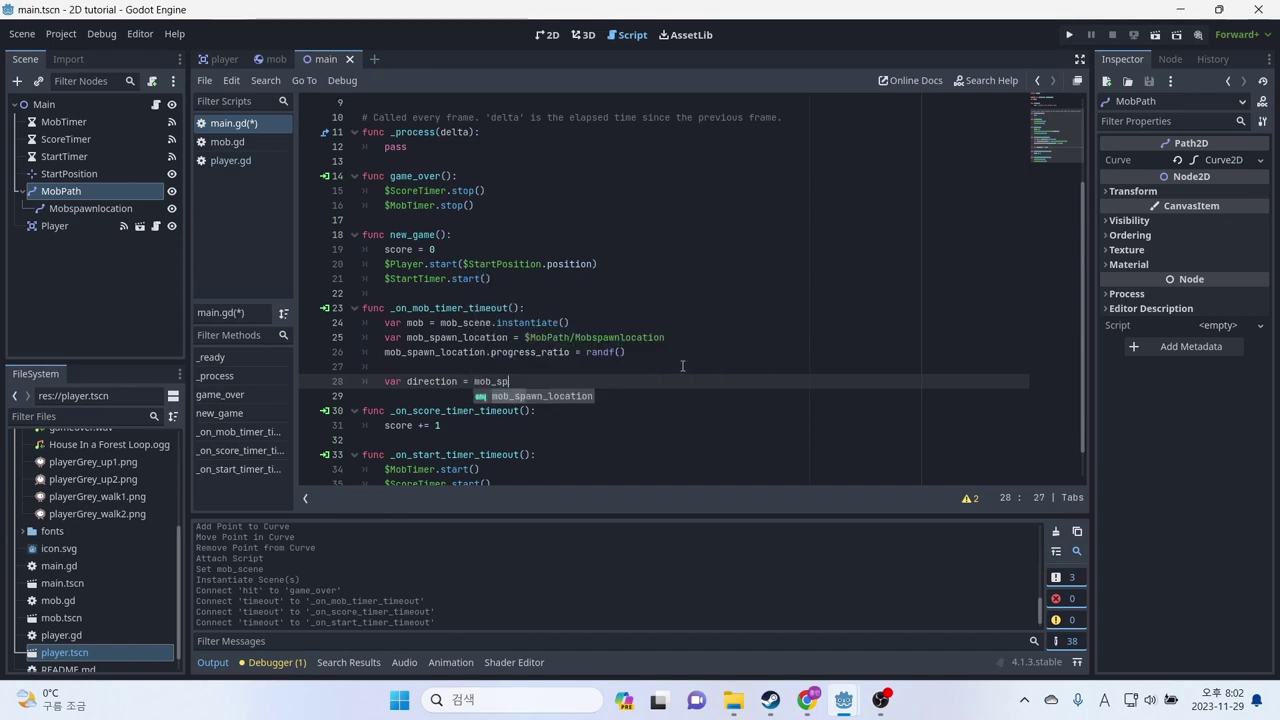
key(Return)
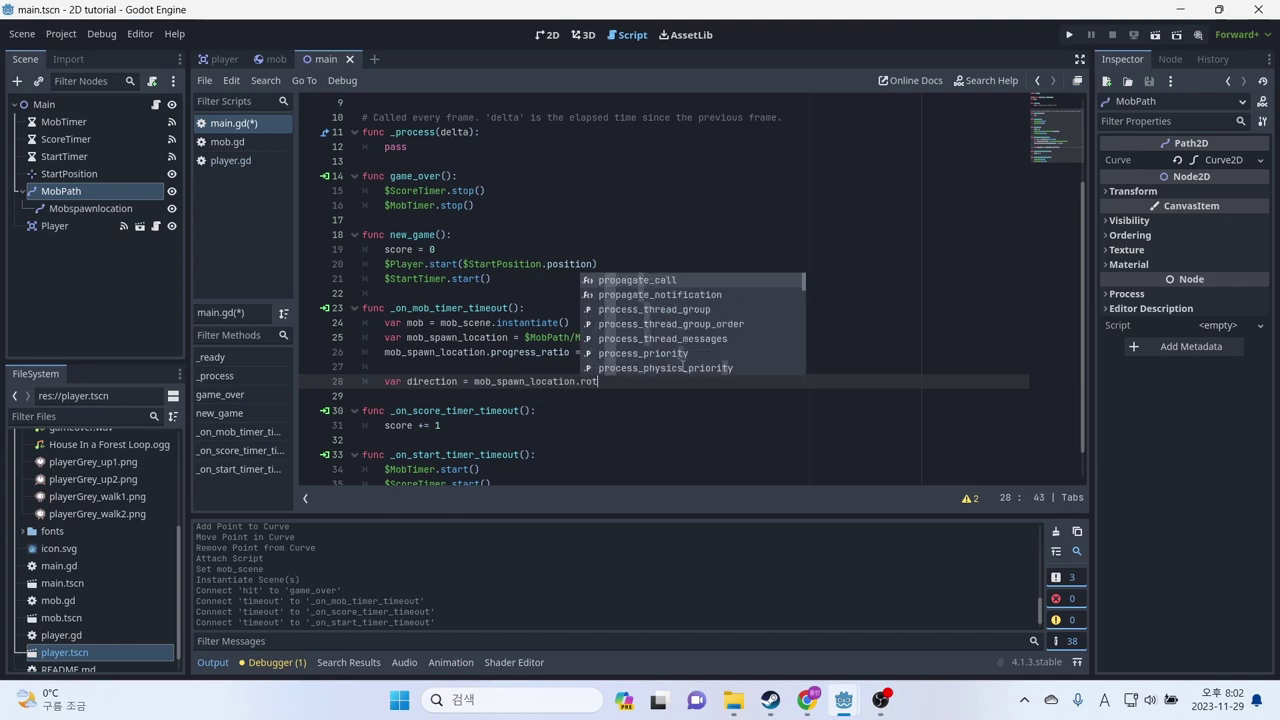
key(Return)
text(+ P)
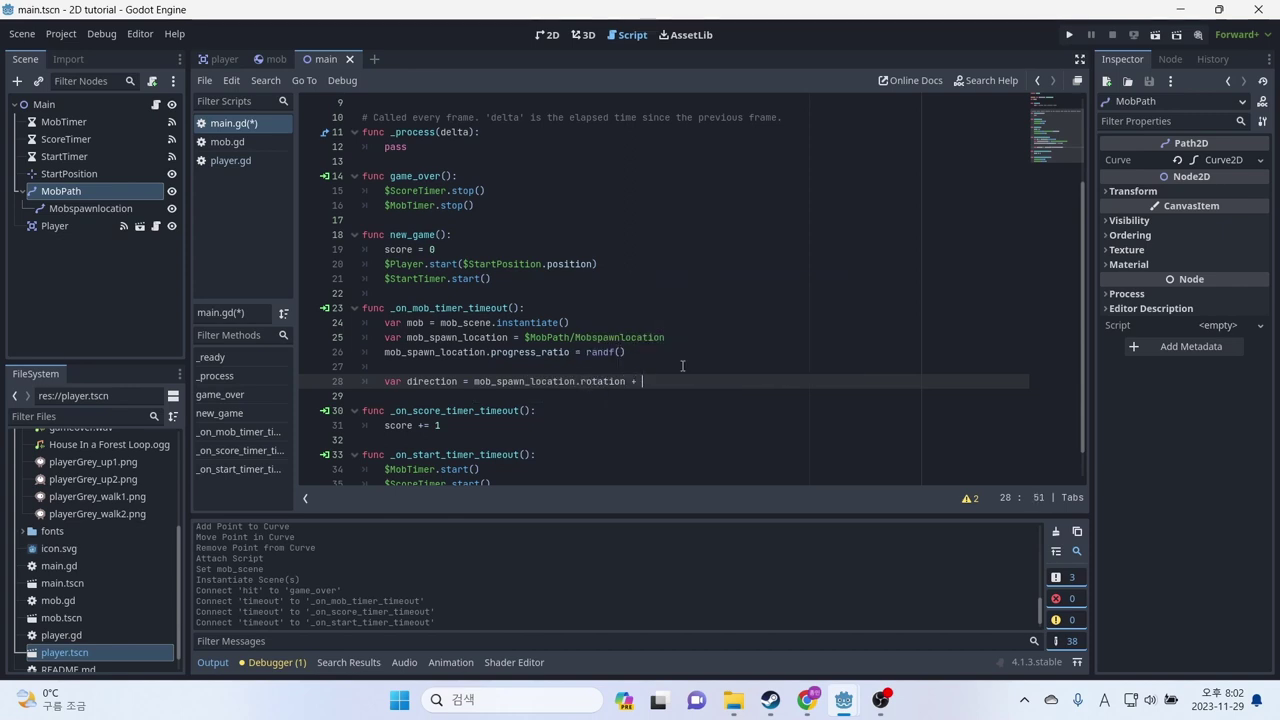
text(I2)
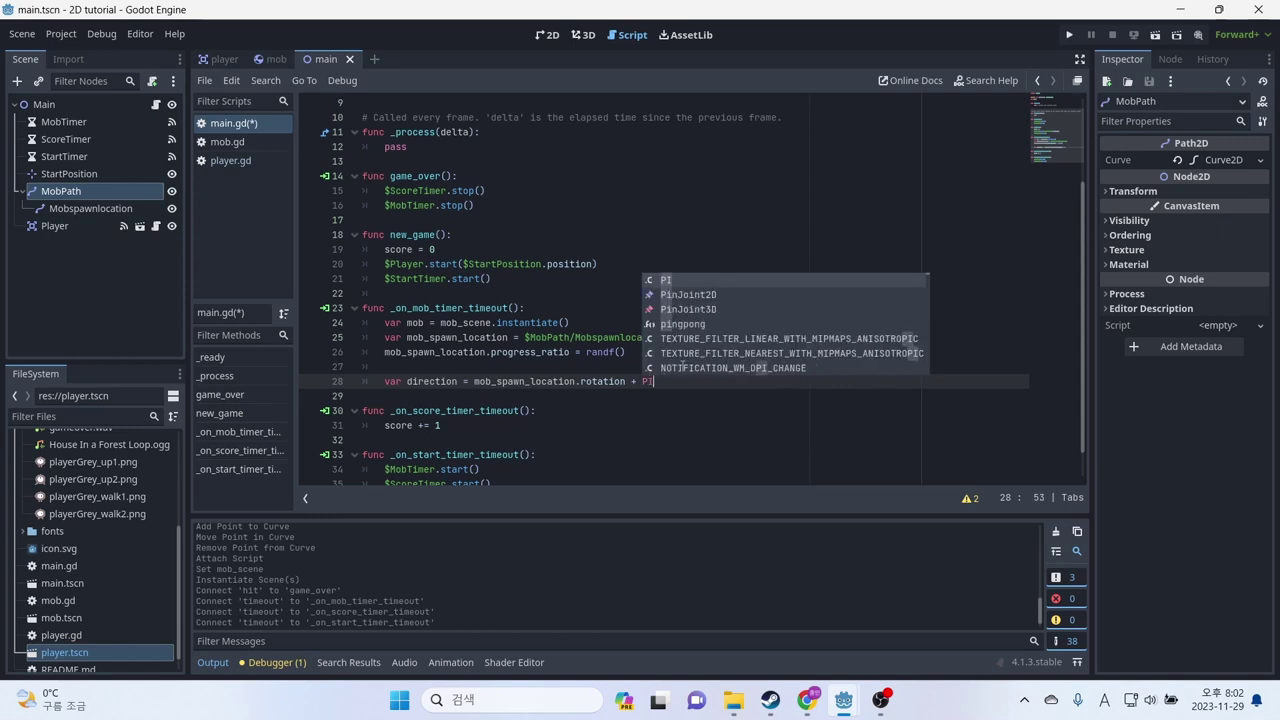
key(BackSpace)
text(/2)
key(ctrl+s)
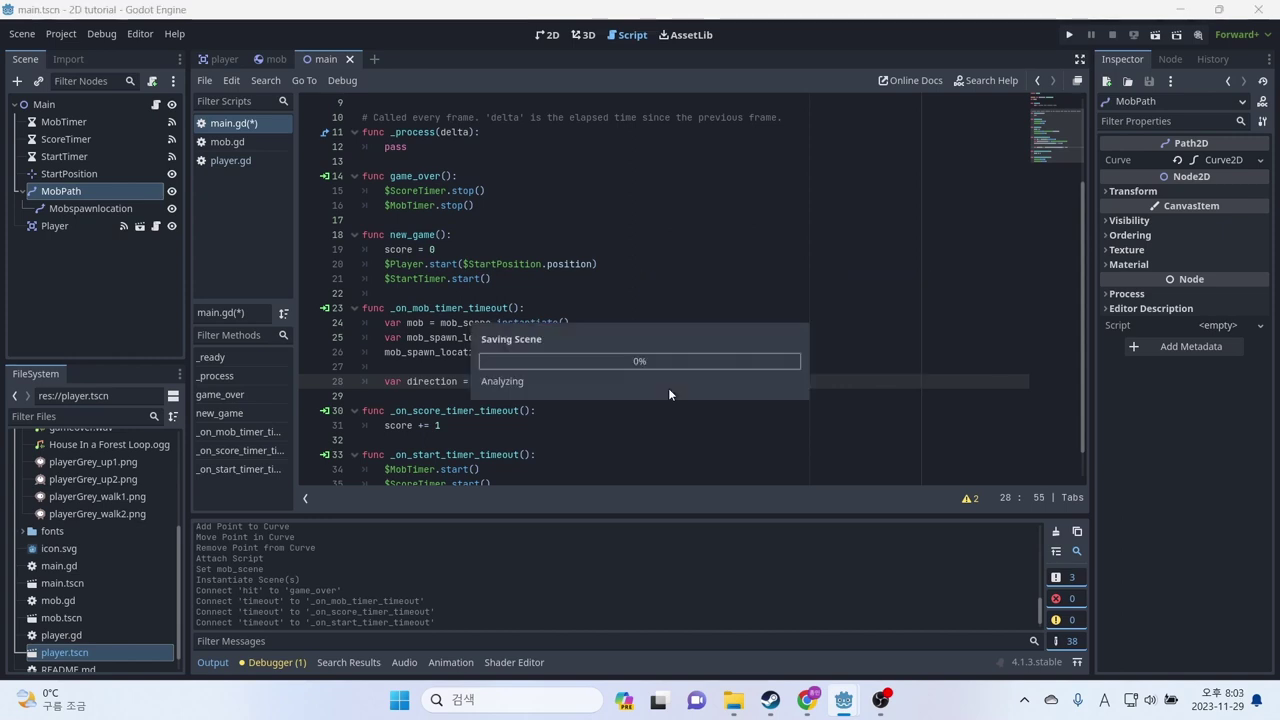
key(Left)
key(Left)
click(678, 382)
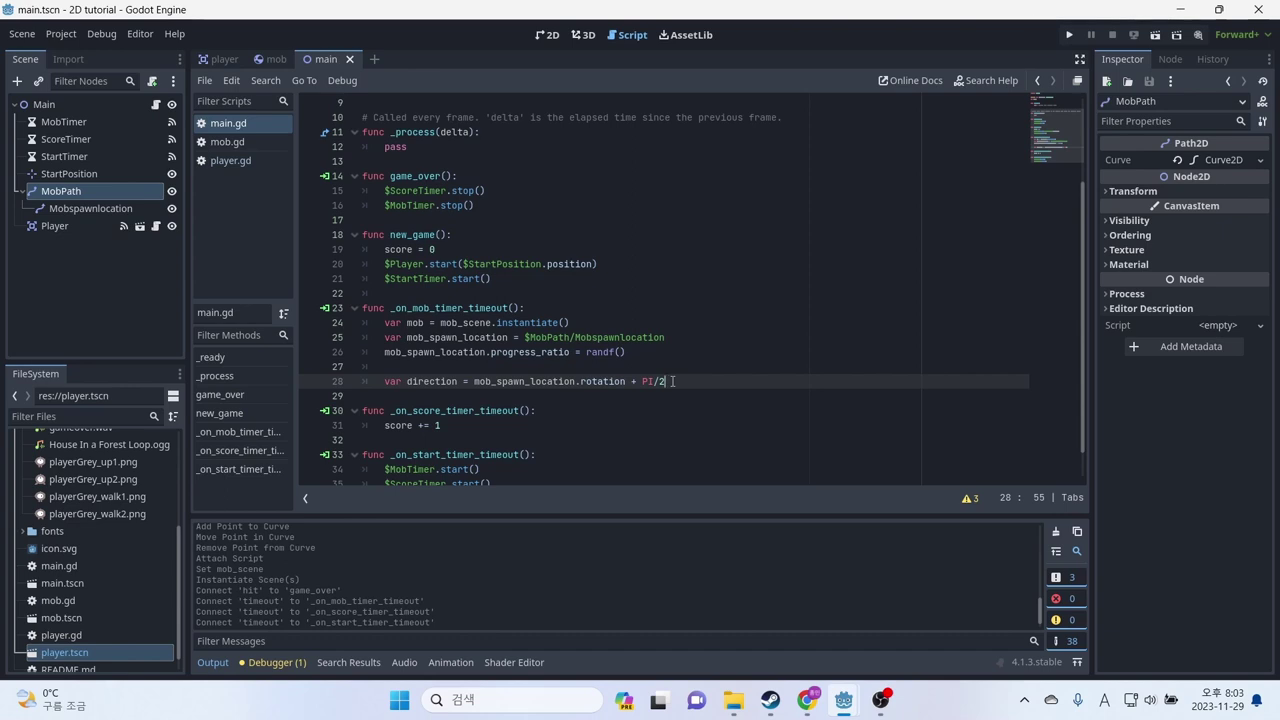
Launch Paint by searching 그림 and draw a rough rectangle with the pencil
click(519, 708)
text(그)
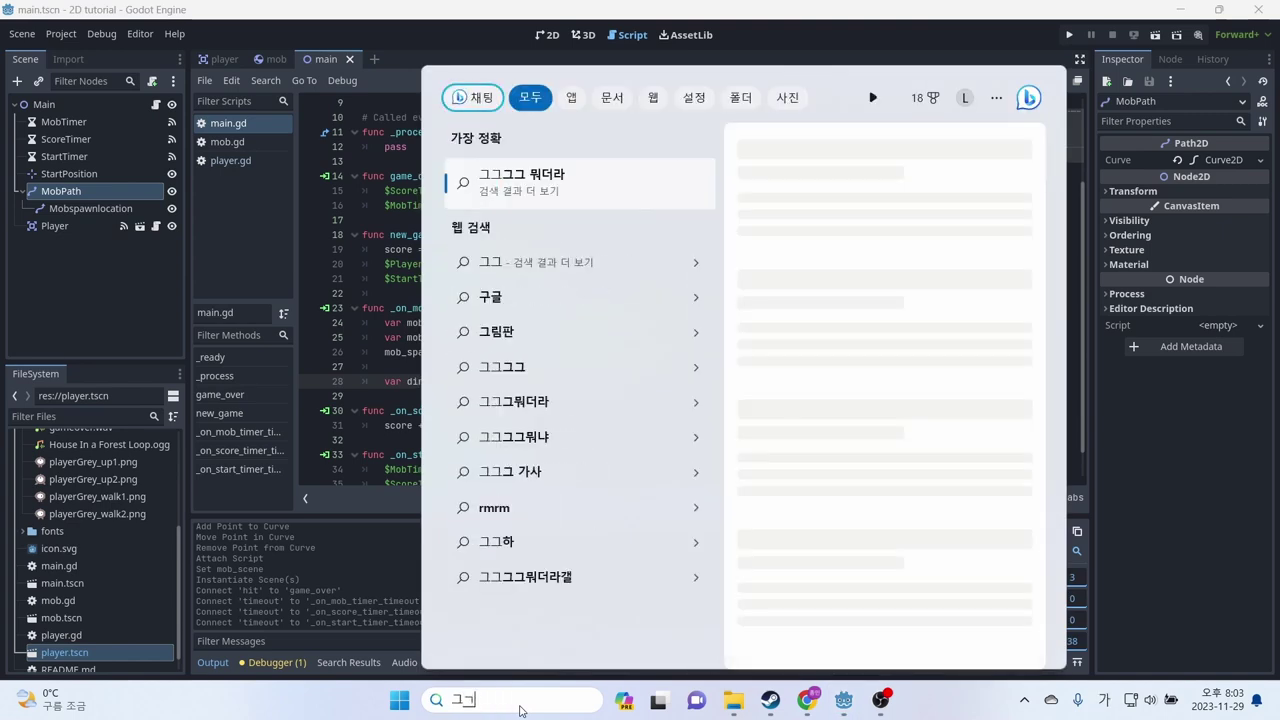
text(림)
key(Return)
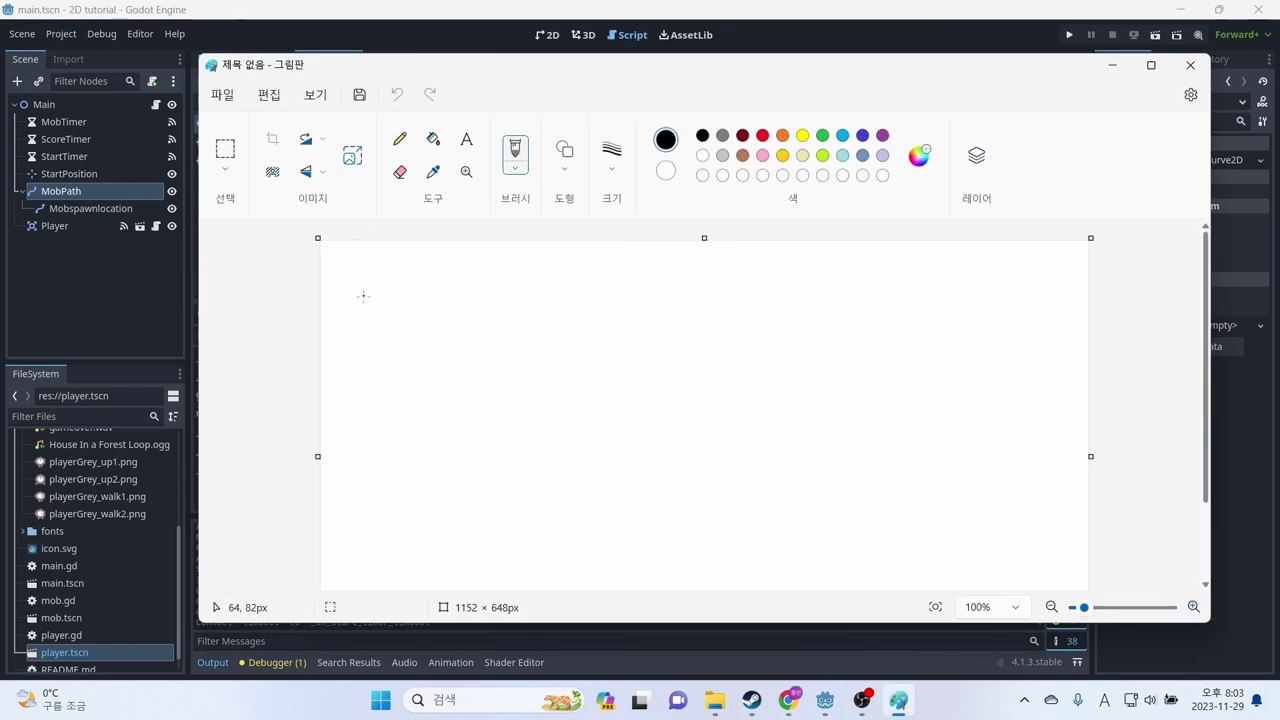
drag(363, 295, 365, 551)
mouse_move(363, 295)
mouse_down()
mouse_move(535, 519)
mouse_move(535, 565)
mouse_up()
drag(362, 548, 545, 548)
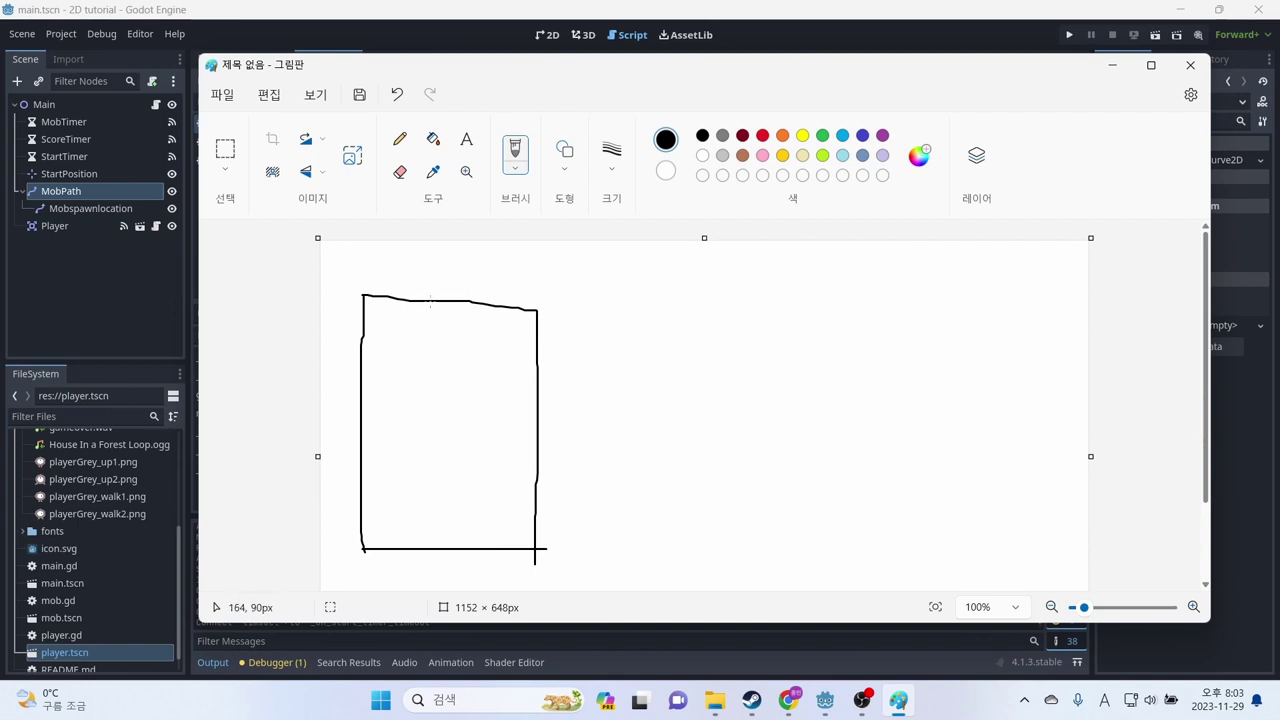
Add short marks inward from the rectangle's top, right, bottom and left edges
drag(430, 300, 430, 377)
mouse_move(391, 296)
mouse_down()
mouse_move(393, 356)
mouse_move(403, 304)
mouse_up()
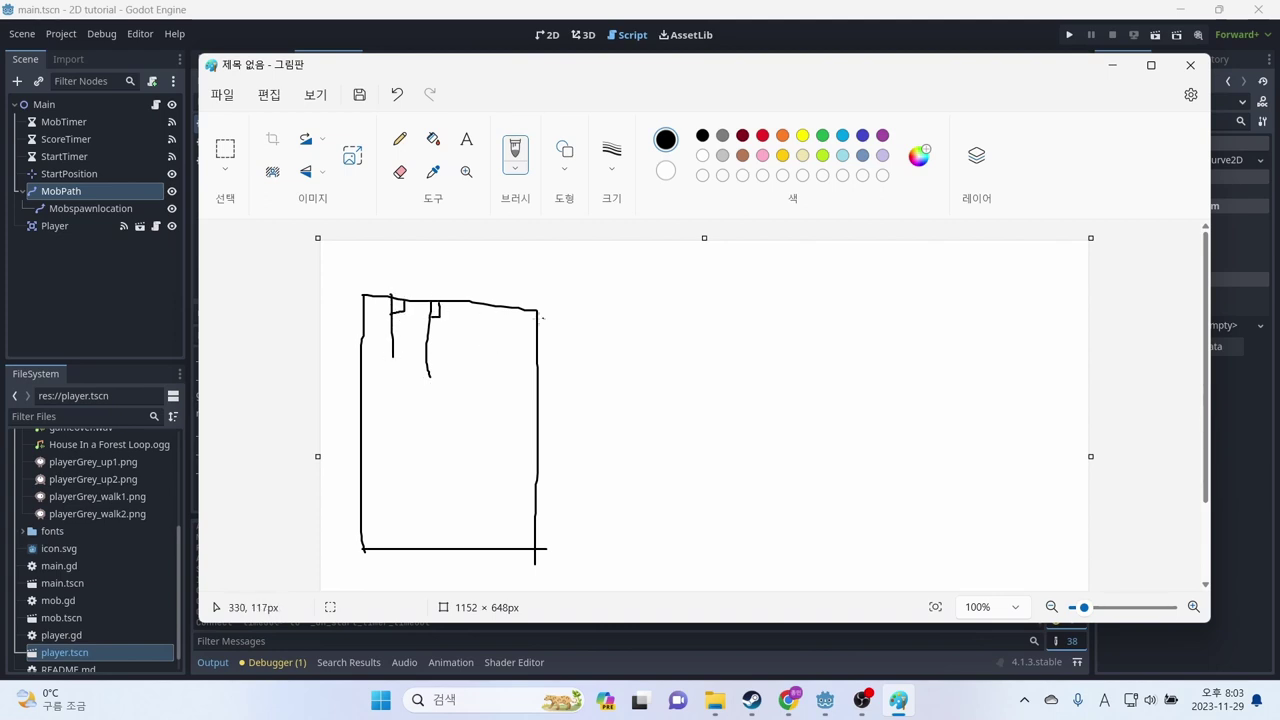
drag(538, 378, 474, 372)
mouse_move(535, 418)
mouse_down()
mouse_move(482, 418)
mouse_move(516, 419)
mouse_up()
drag(488, 545, 481, 492)
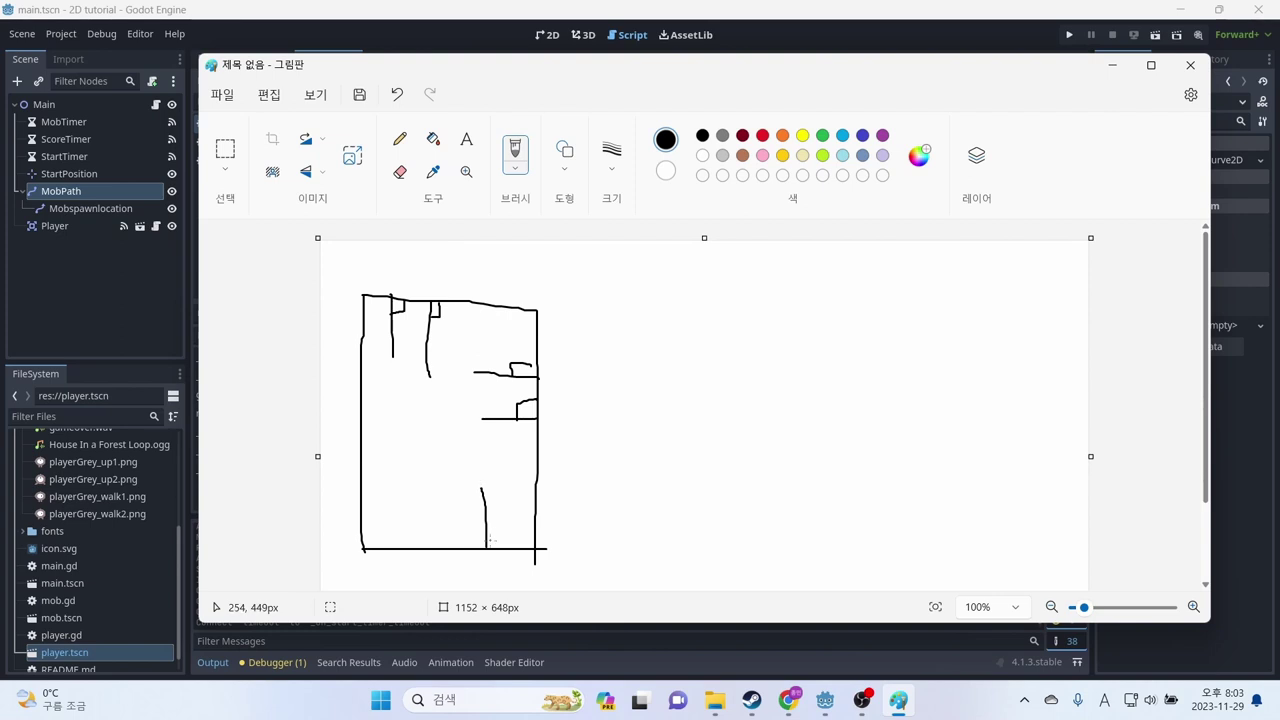
drag(494, 545, 486, 527)
mouse_move(432, 494)
mouse_down()
mouse_move(426, 548)
mouse_move(436, 520)
mouse_up()
mouse_move(362, 463)
mouse_down()
mouse_move(448, 463)
mouse_move(379, 465)
mouse_up()
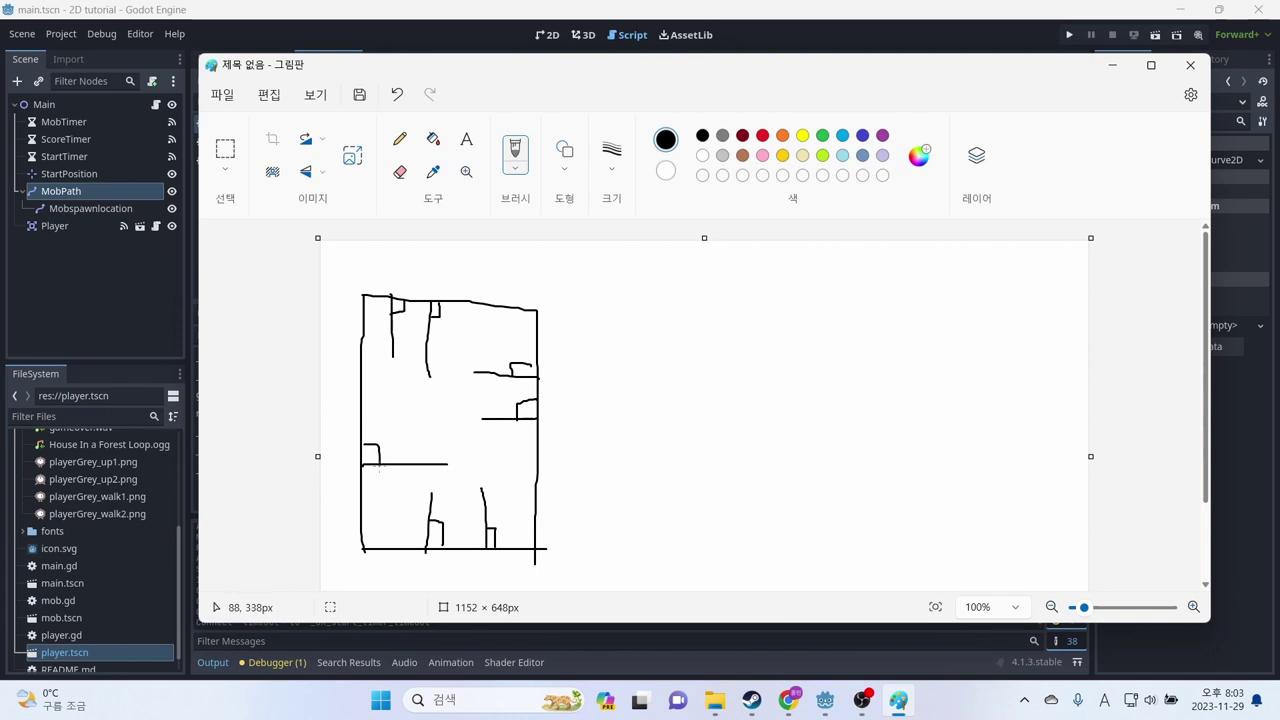
mouse_move(362, 410)
mouse_down()
mouse_move(441, 410)
mouse_move(379, 400)
mouse_up()
Extend the top line rightward and add a hooked curve down the right side, then minimize Paint
click(1112, 65)
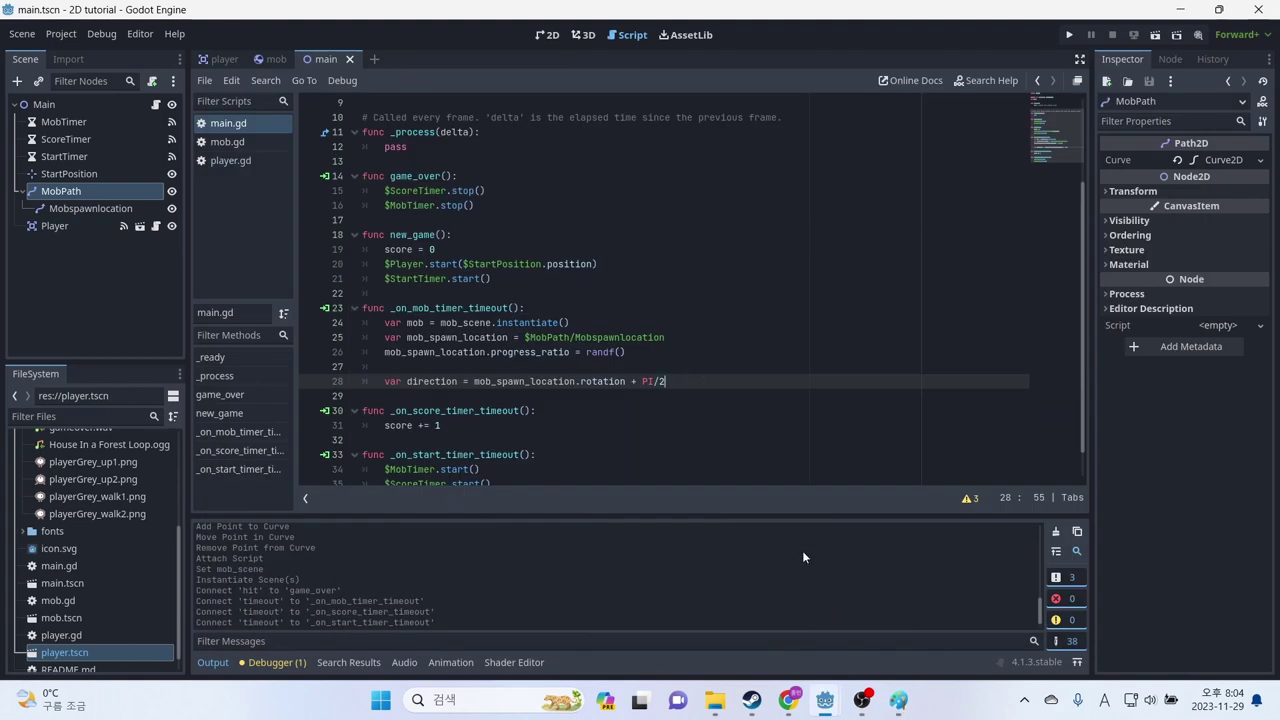
click(898, 700)
mouse_move(438, 301)
mouse_down()
mouse_move(632, 327)
mouse_move(622, 351)
mouse_up()
drag(536, 462, 556, 576)
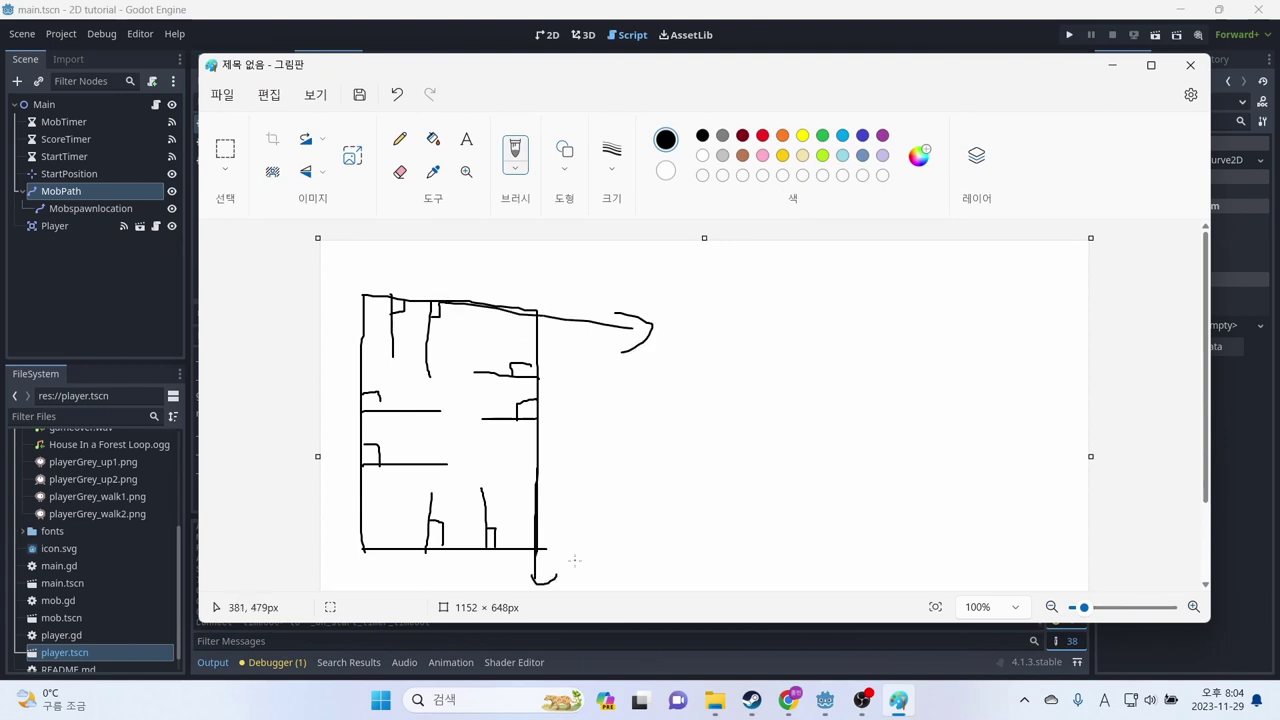
click(1112, 65)
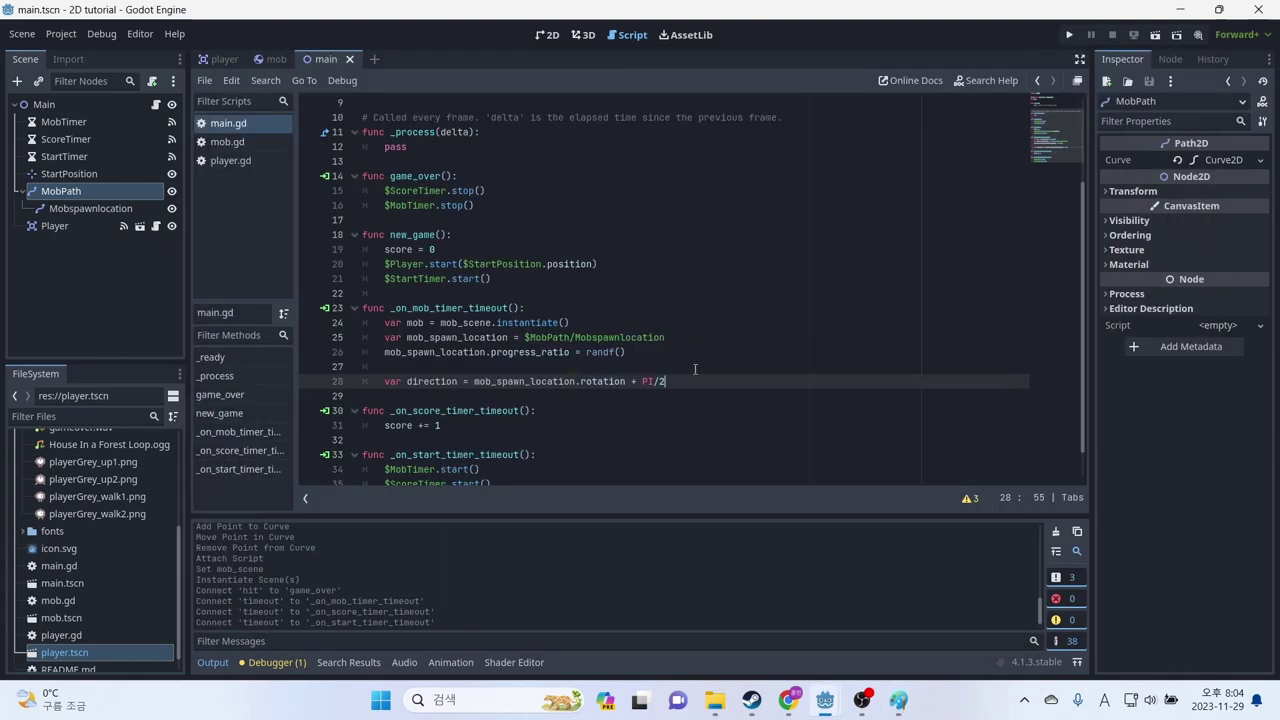
Write mob.position = mob_spawn_location.position on line 29 and save main.gd
click(696, 368)
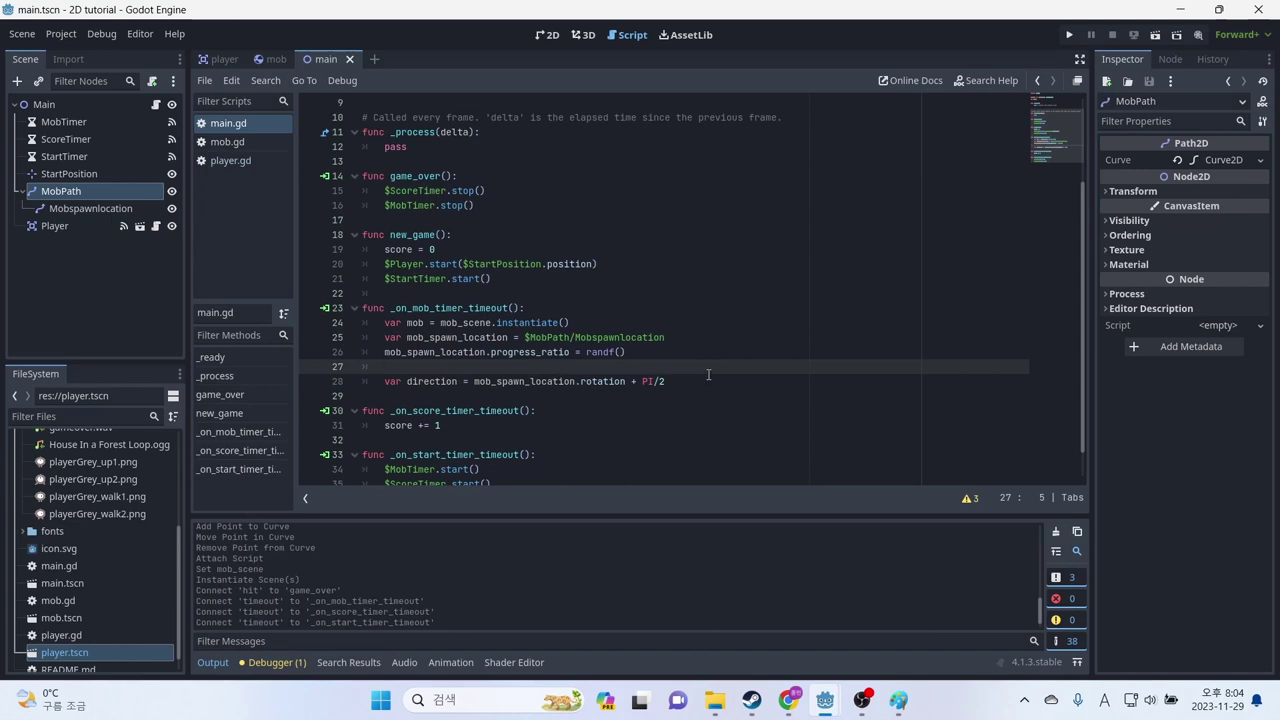
click(712, 379)
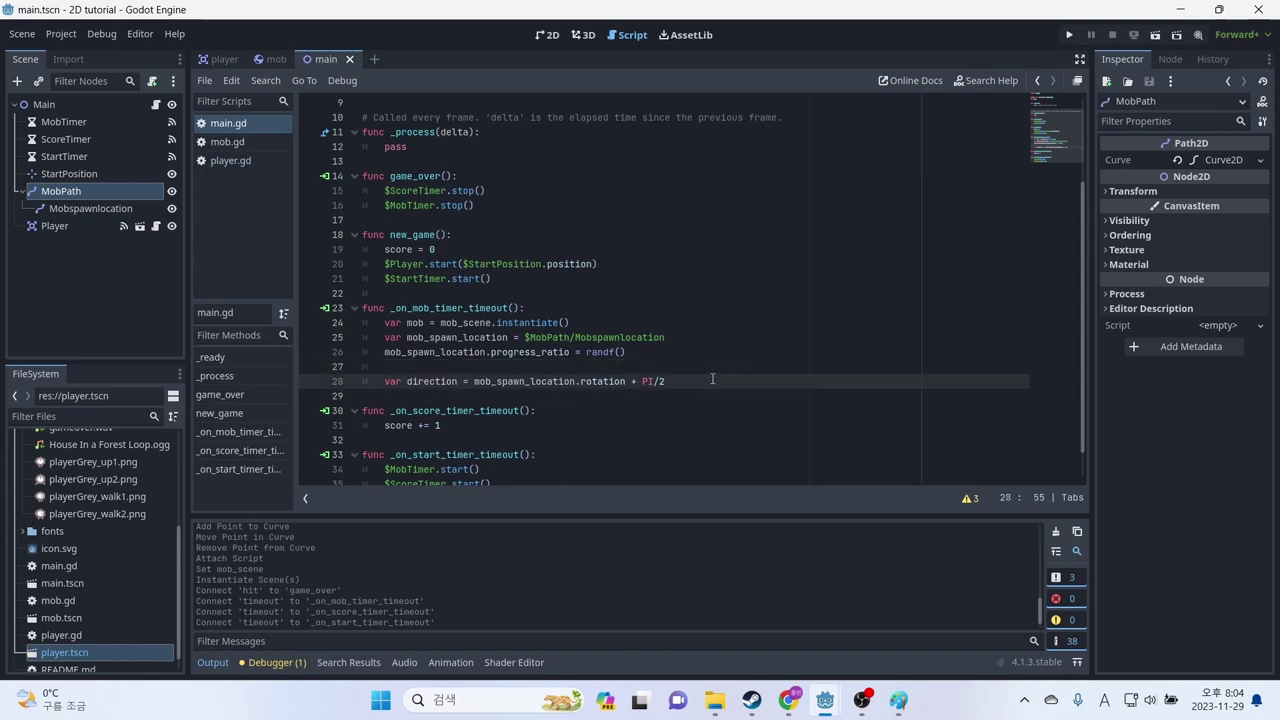
key(Return)
text(mob)
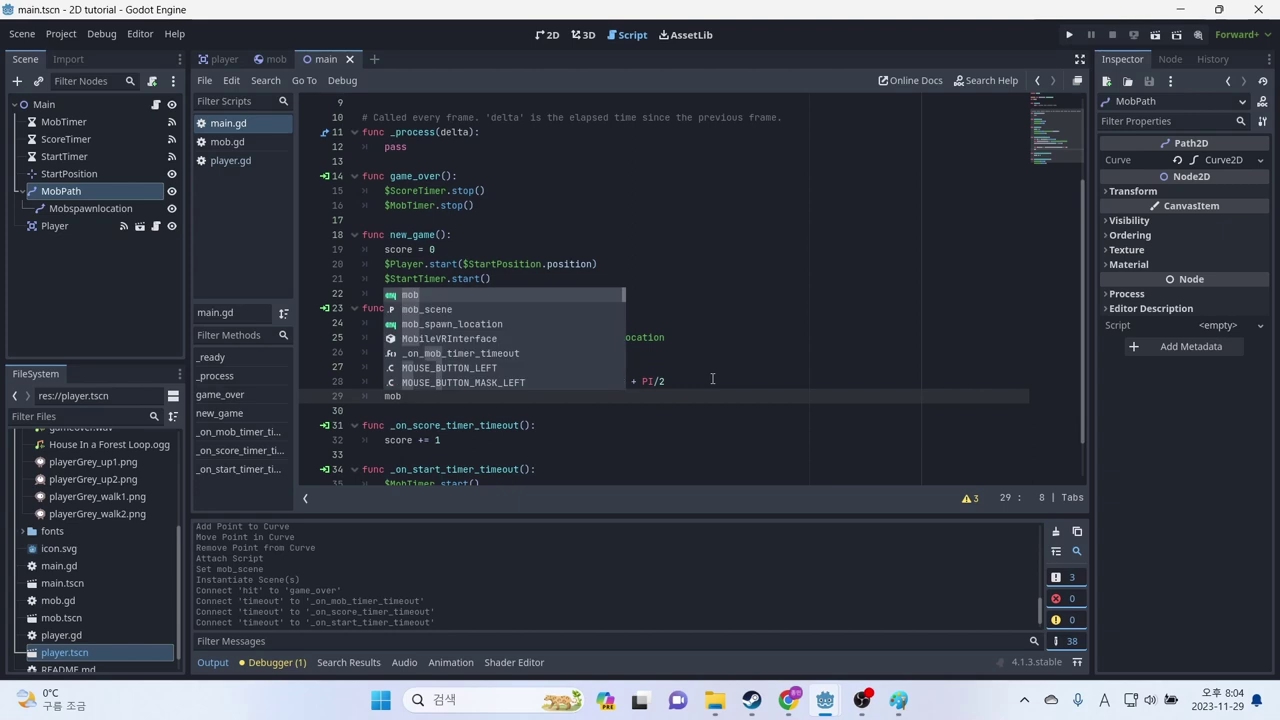
text(.position)
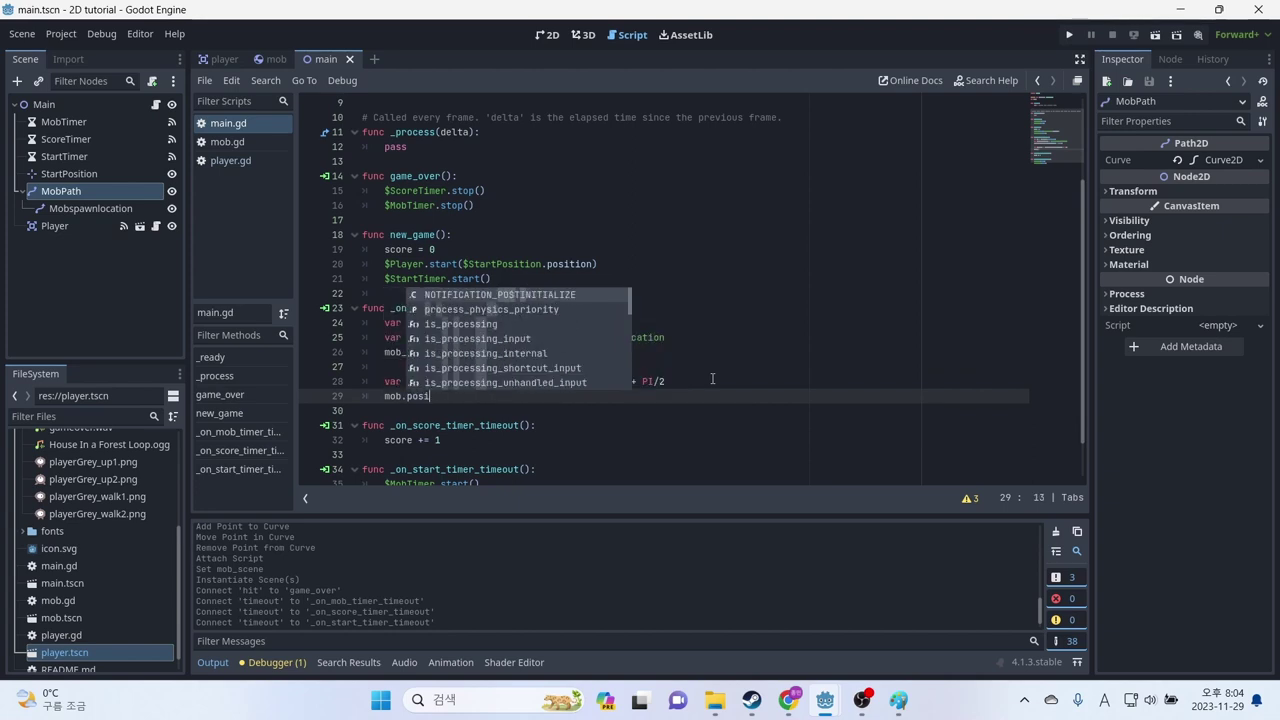
key(BackSpace)
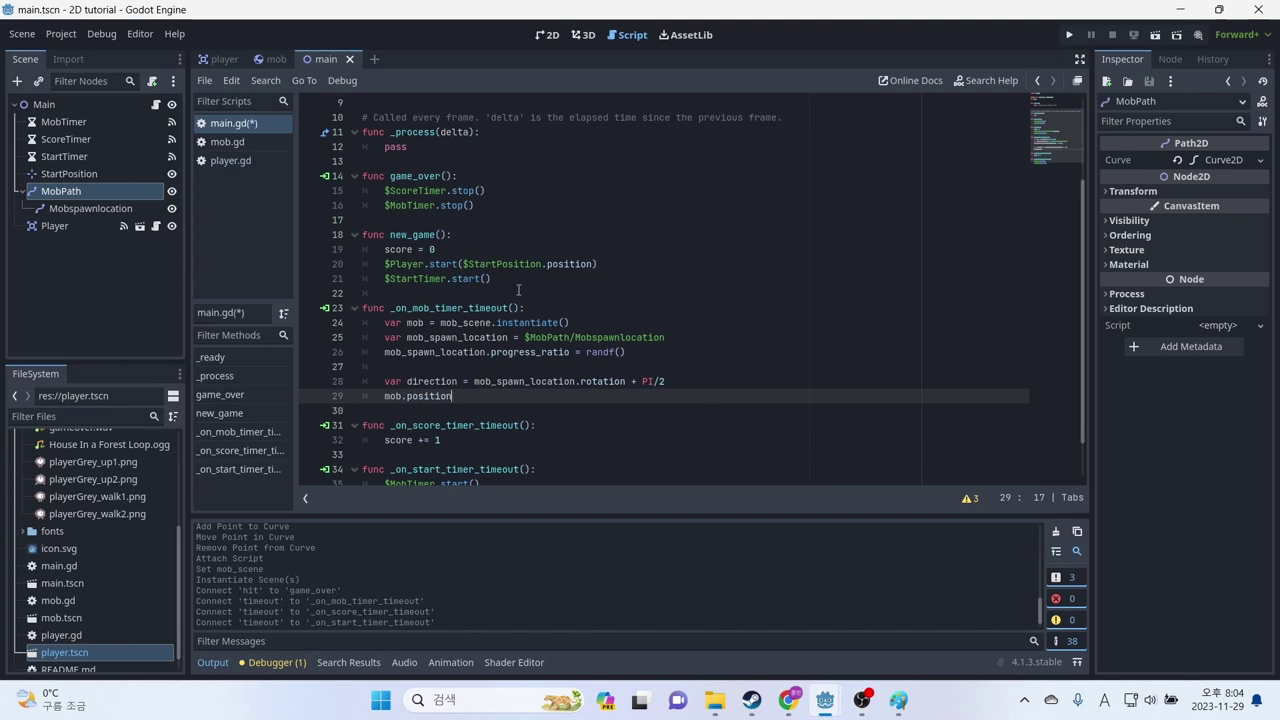
drag(407, 323, 539, 323)
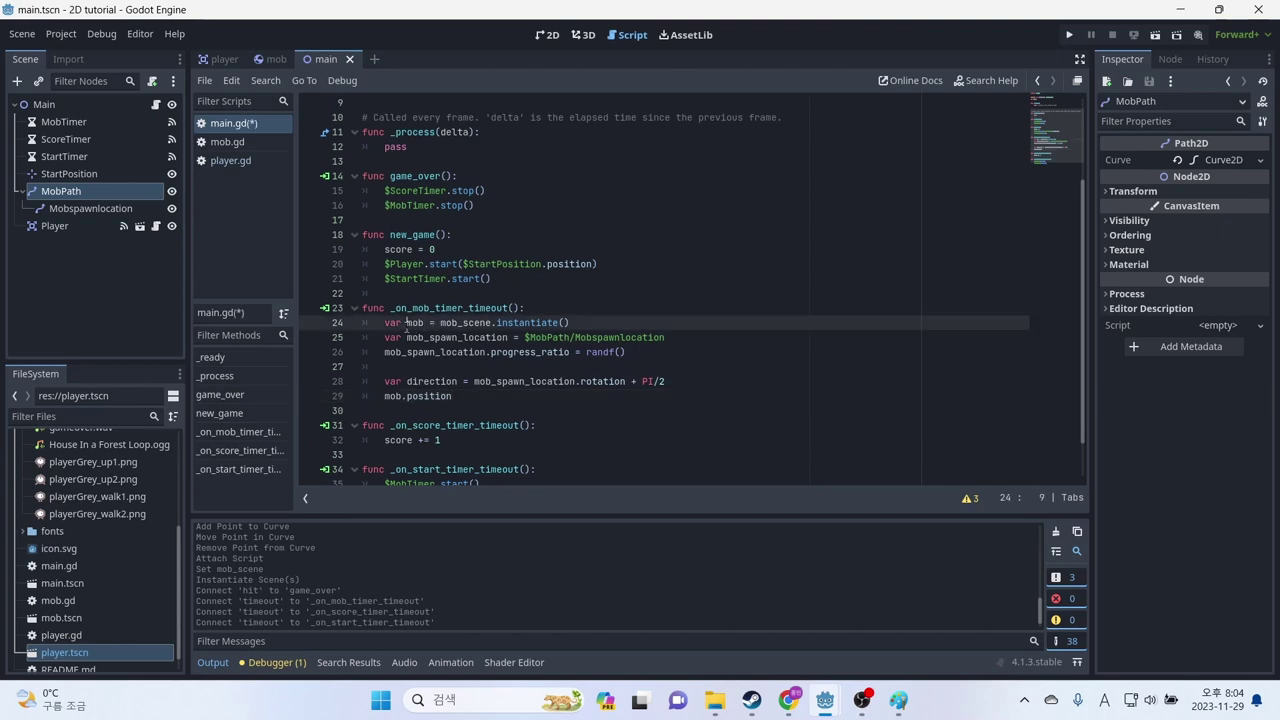
click(472, 397)
text(=)
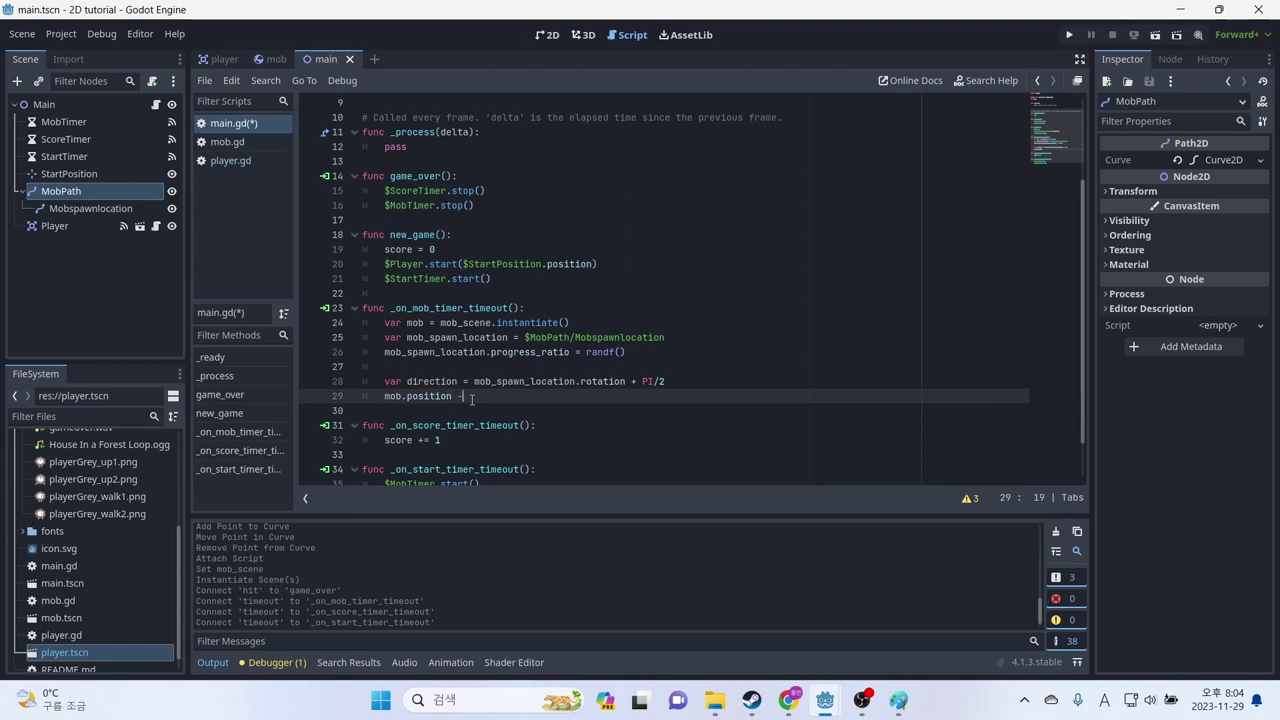
text(mob)
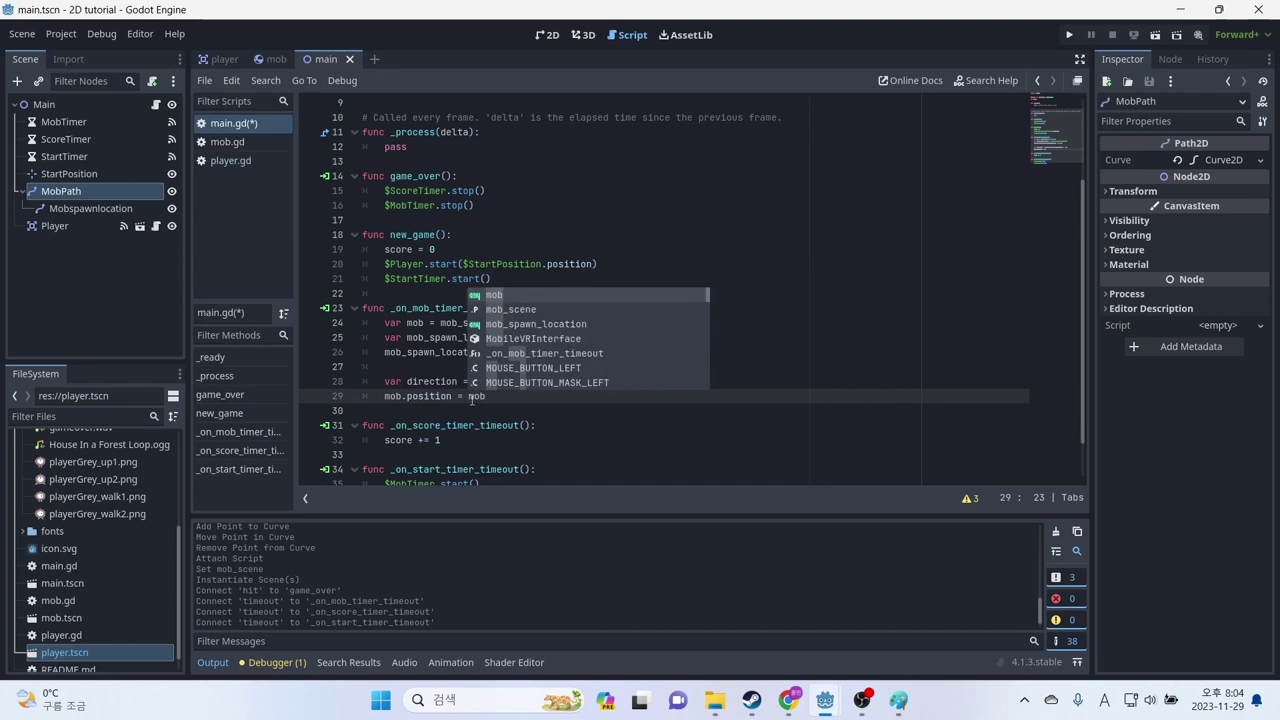
key(Return)
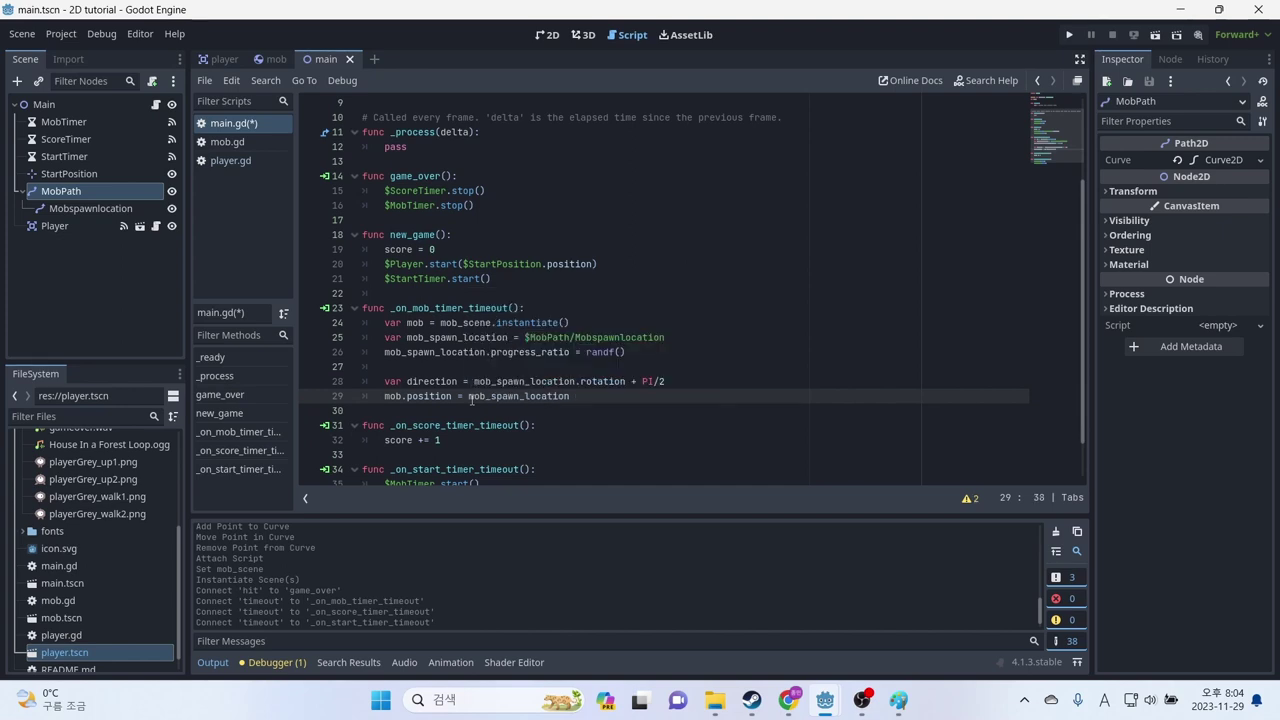
text(osi)
text(tion)
key(ctrl+s)
scroll(736, 403, down, 1)
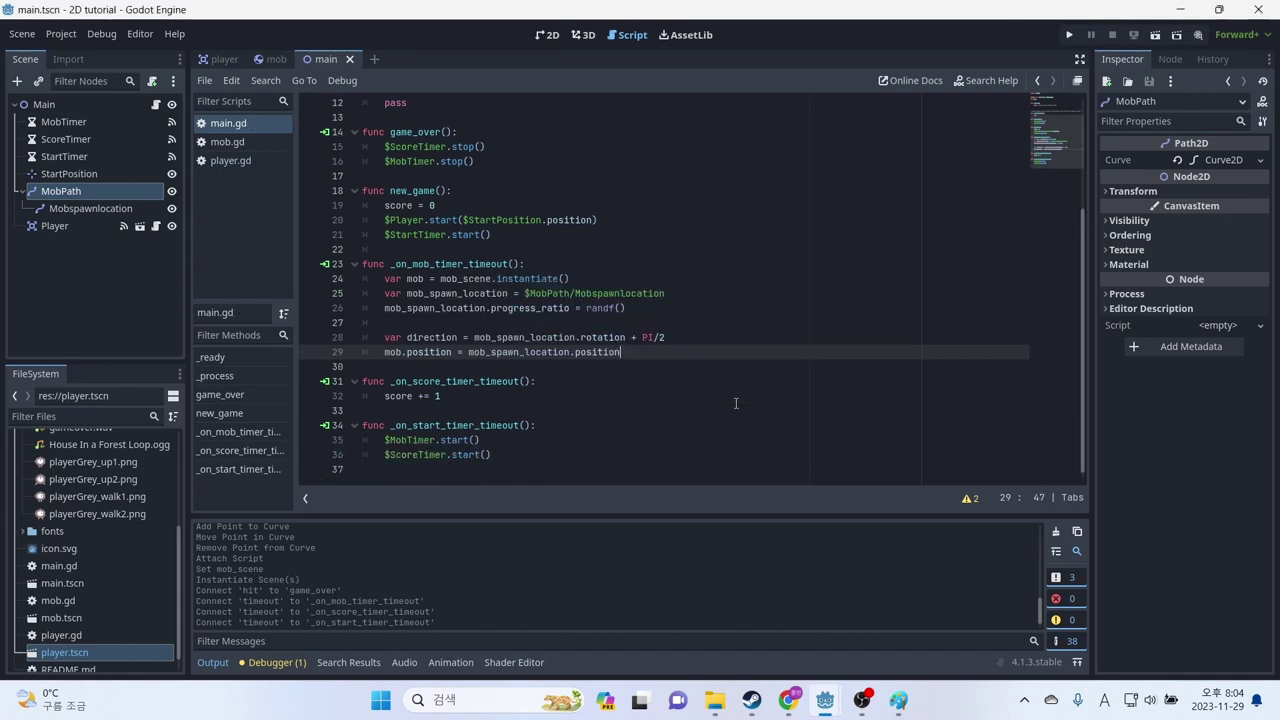
Add direction += randf_range(-PI/4, PI/4) on line 30 and save main.gd
key(Return)
text(direct)
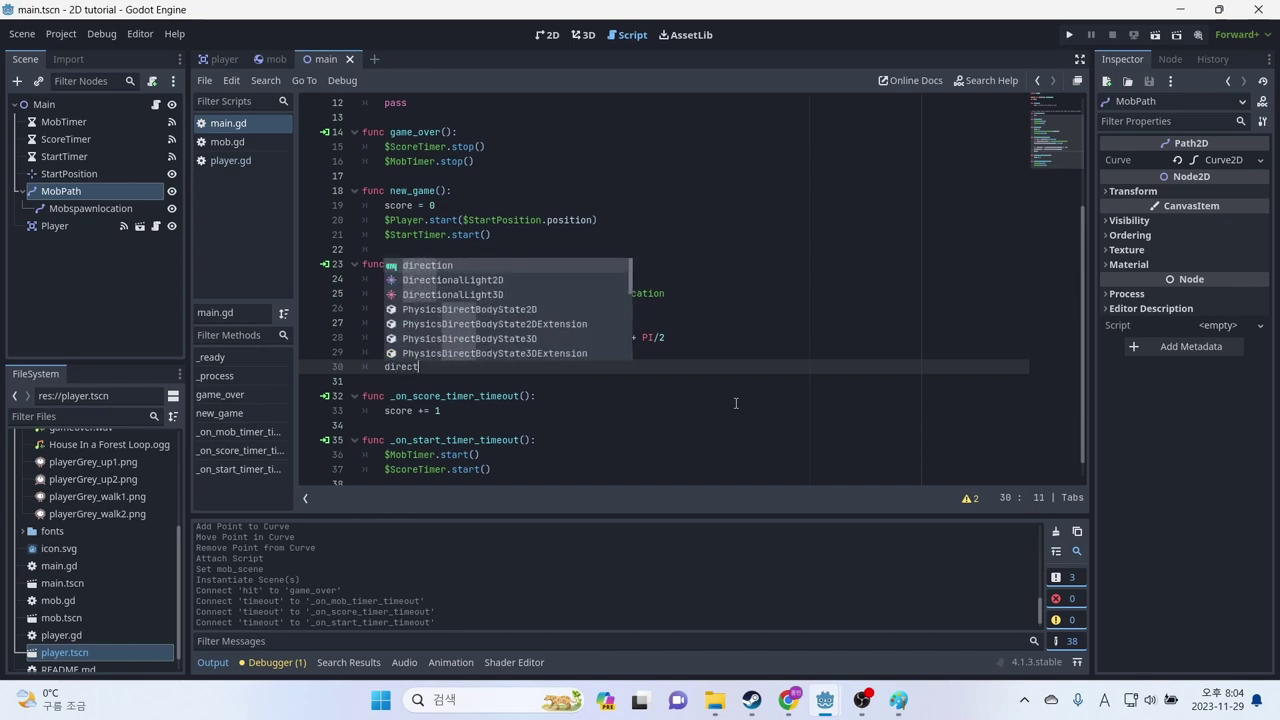
text(ion)
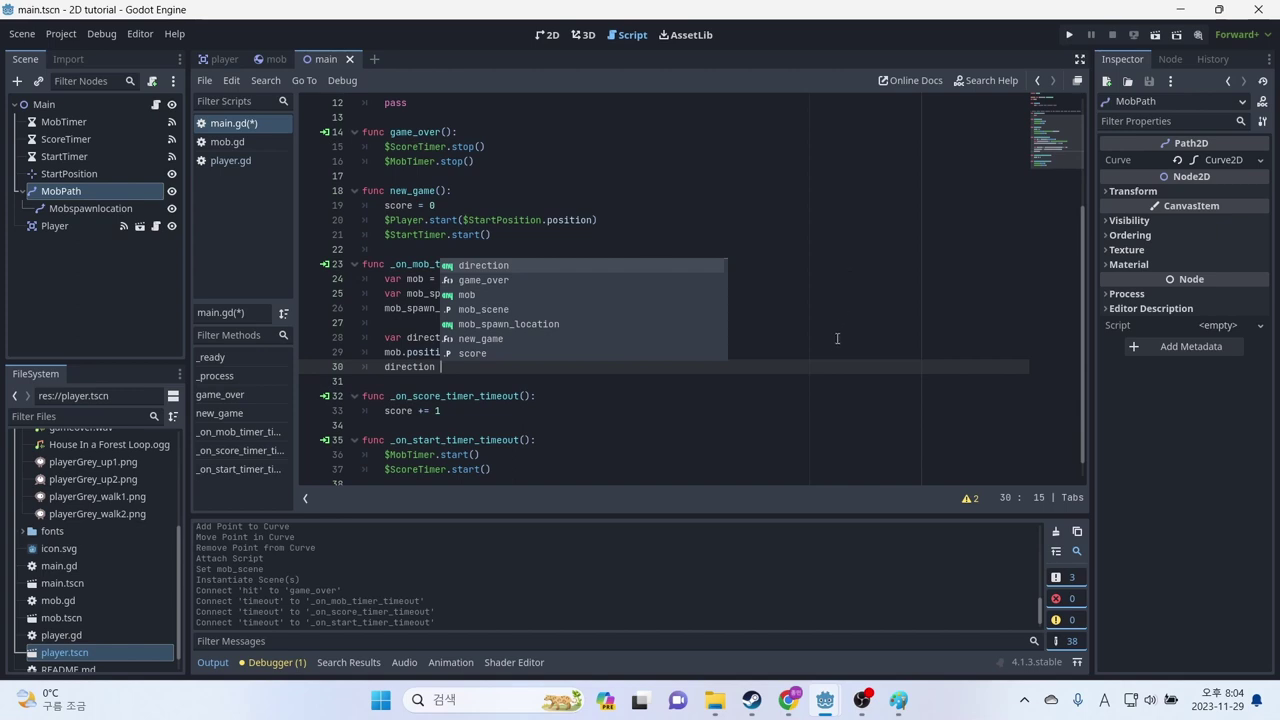
click(448, 371)
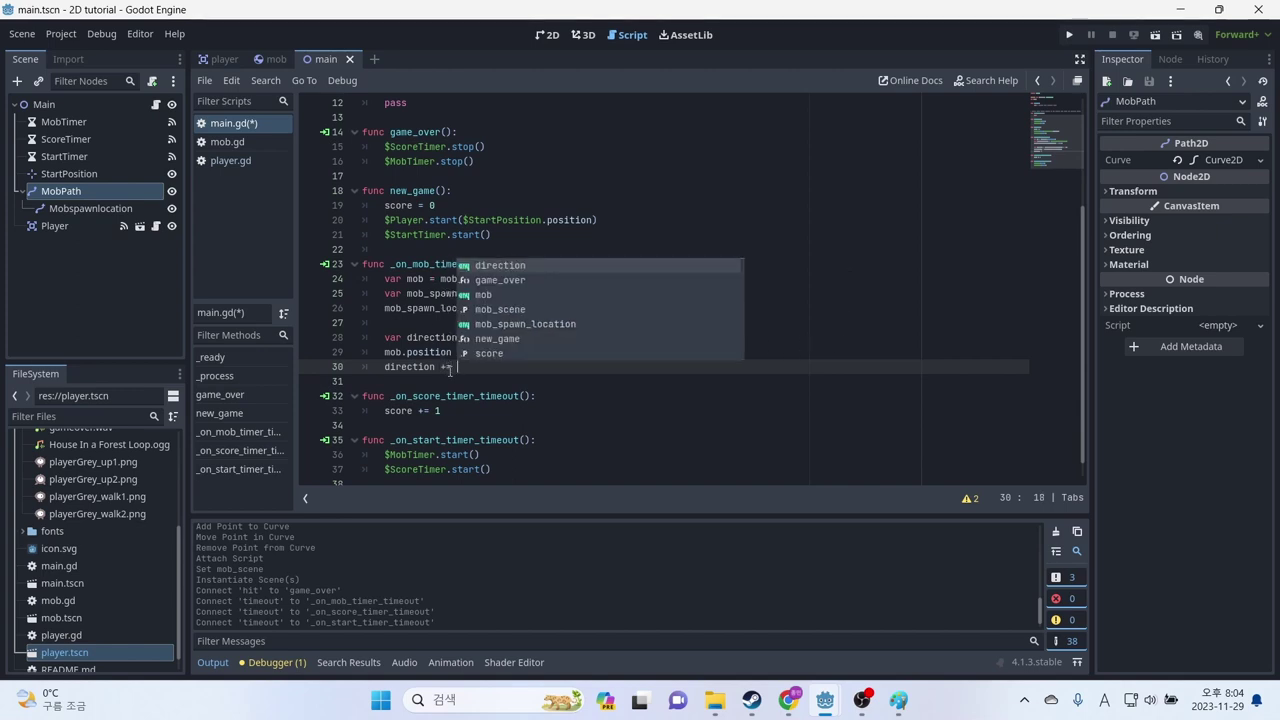
text(randf)
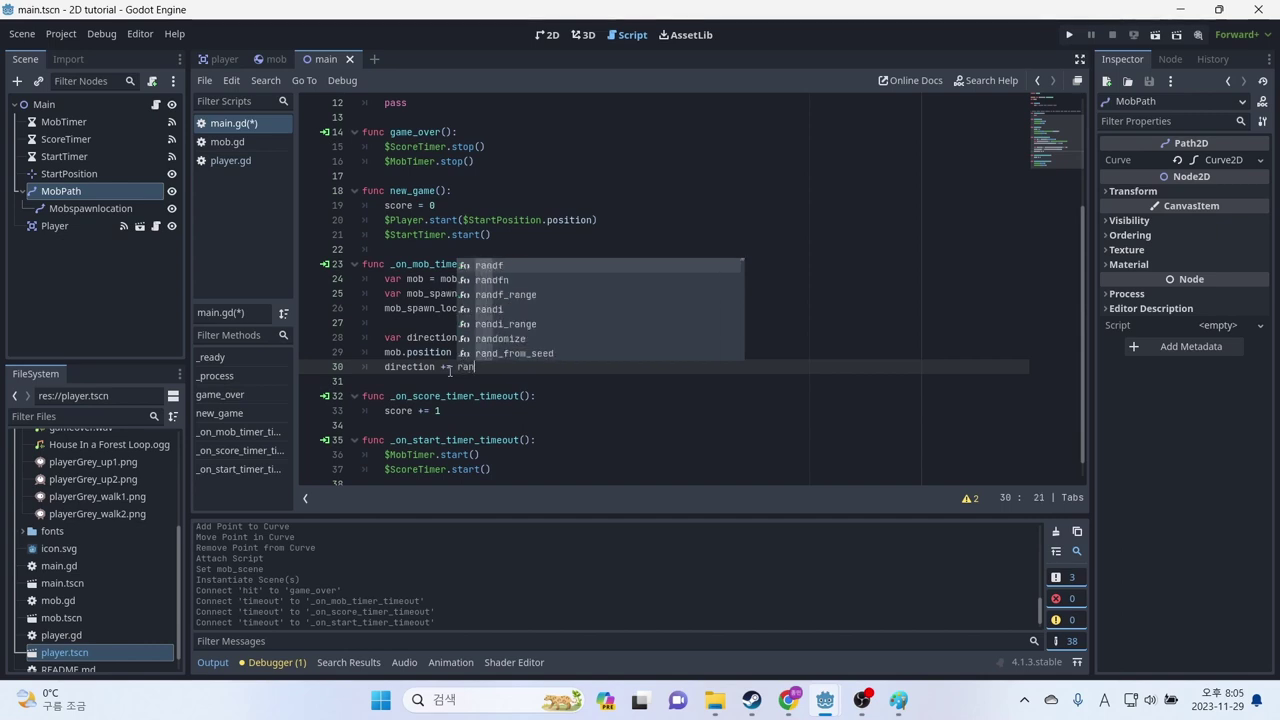
text(_r)
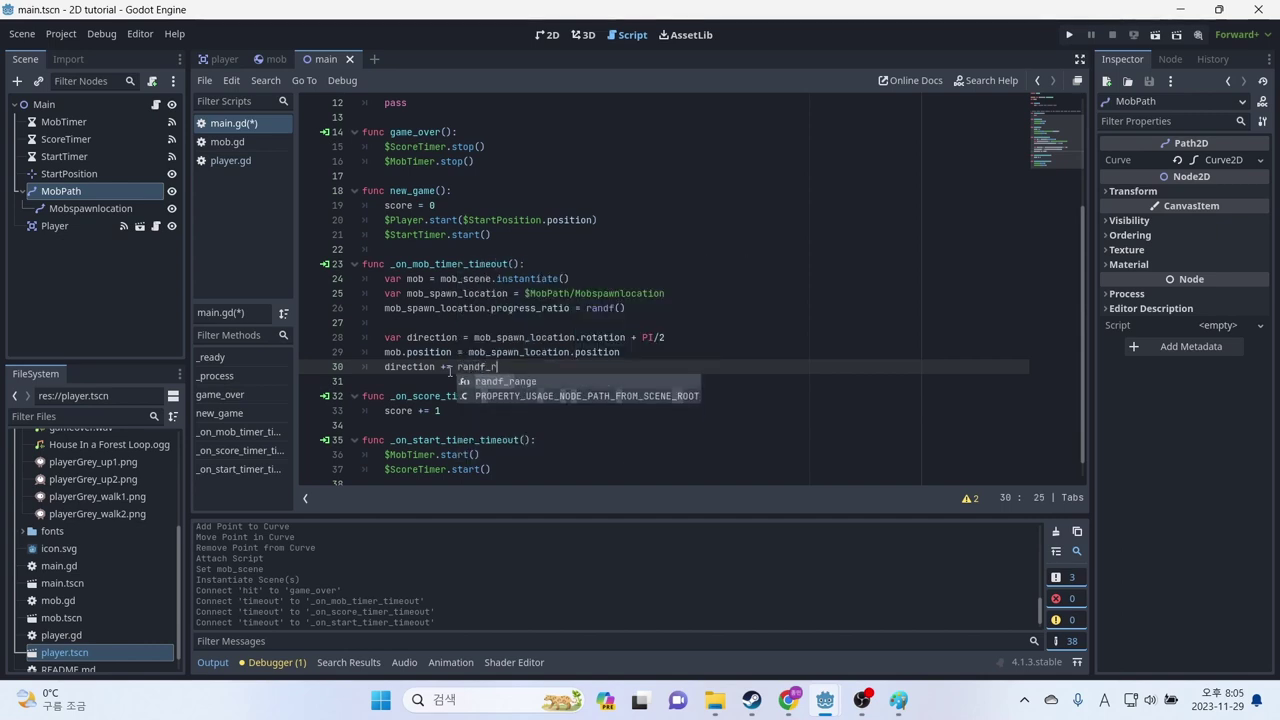
text(ange()
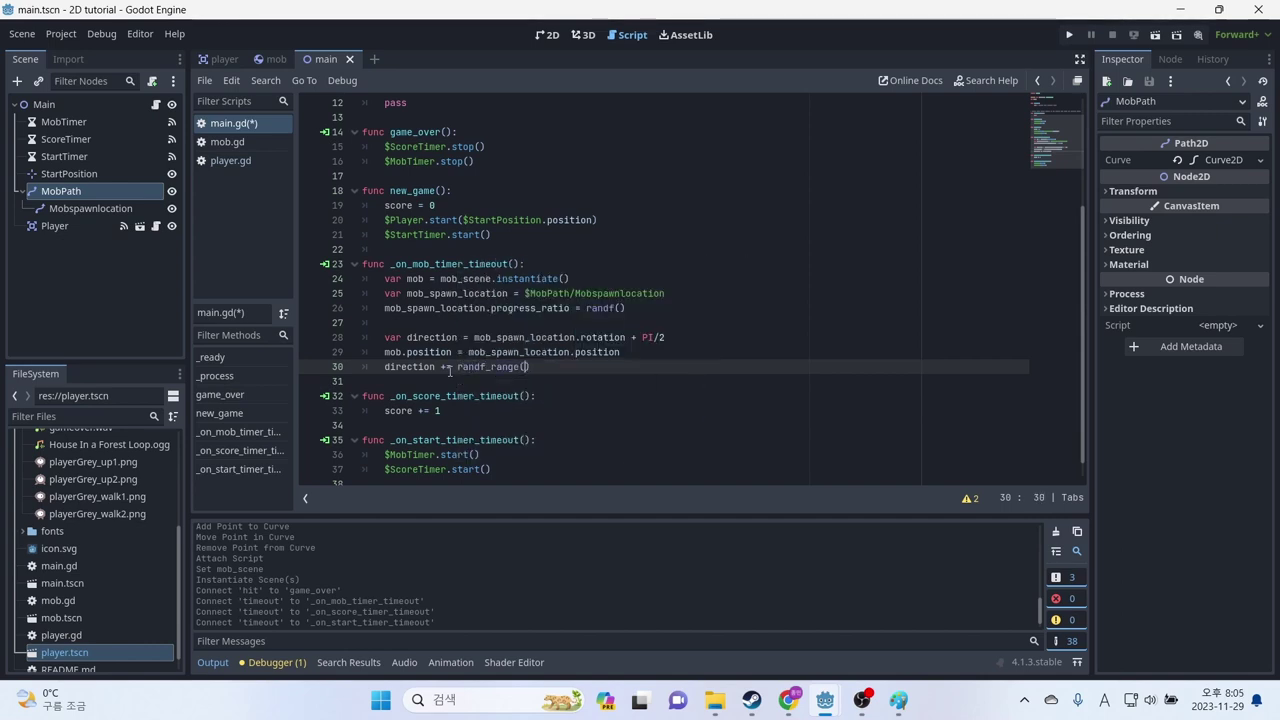
text(-P)
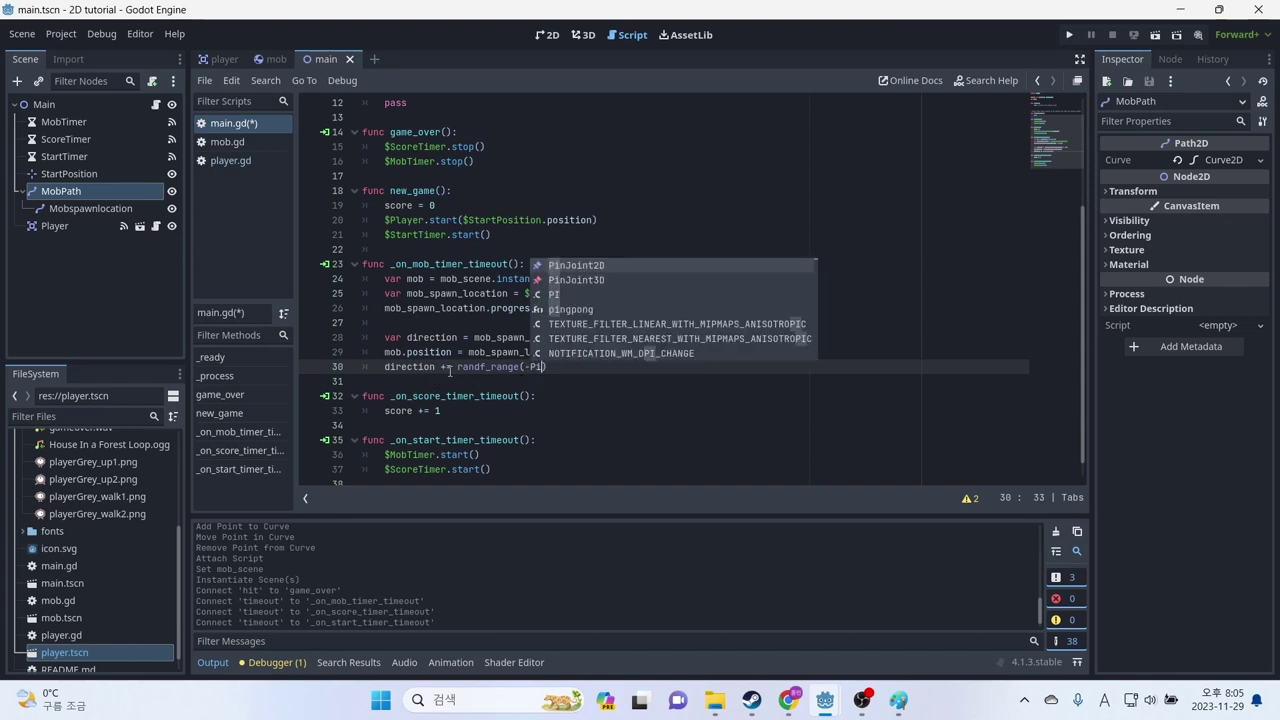
text(I)
text(/4)
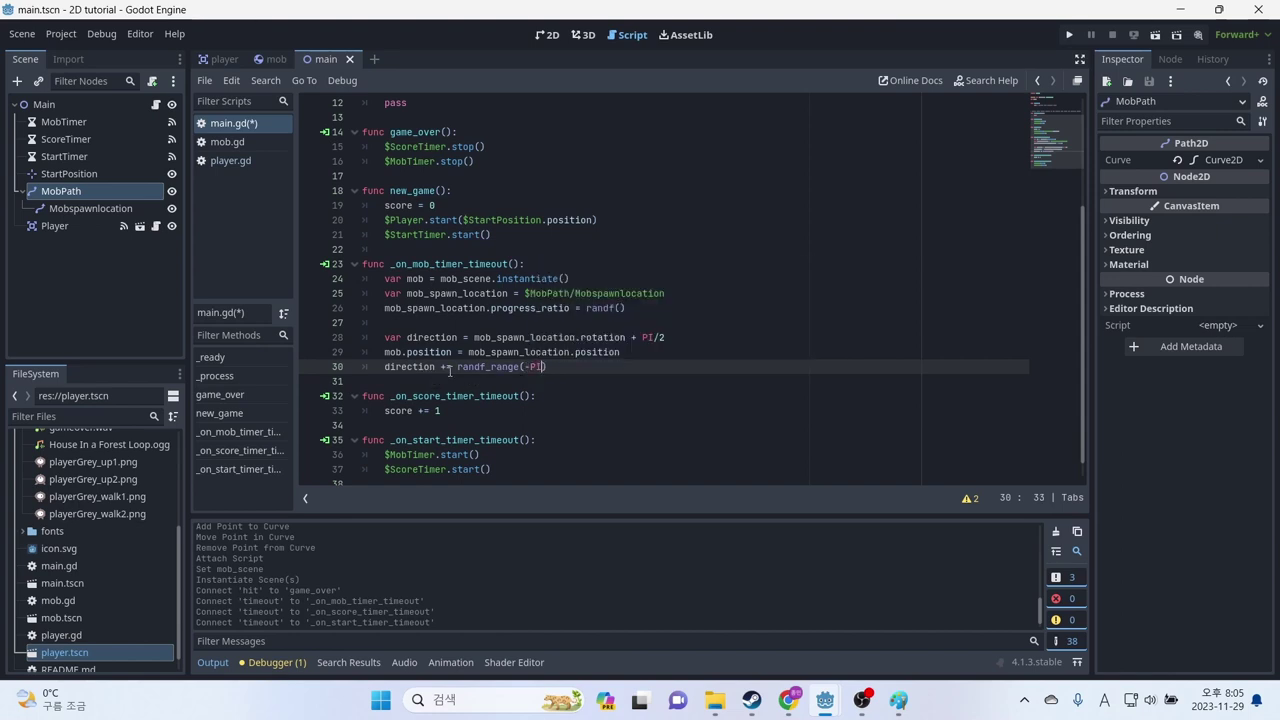
text(, )
text(PI/)
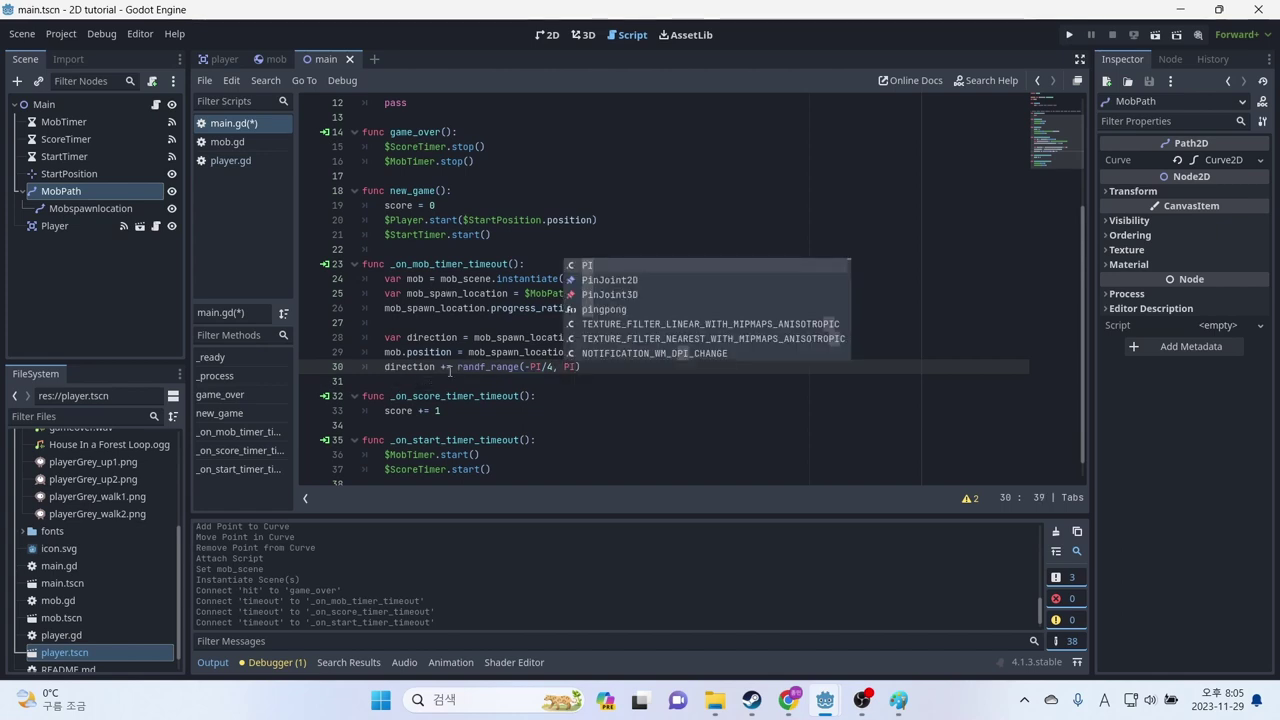
text(4)
key(ctrl+s)
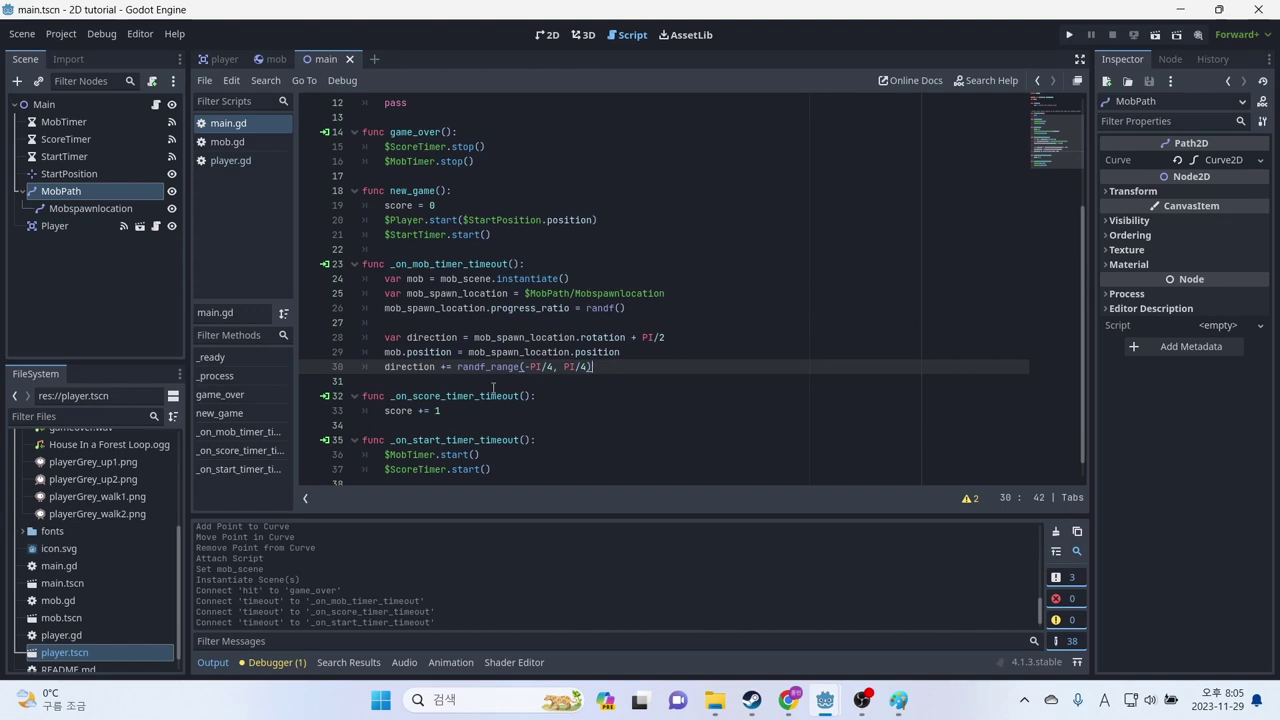
mouse_move(405, 340)
mouse_down()
mouse_move(465, 340)
mouse_move(563, 376)
mouse_up()
click(580, 386)
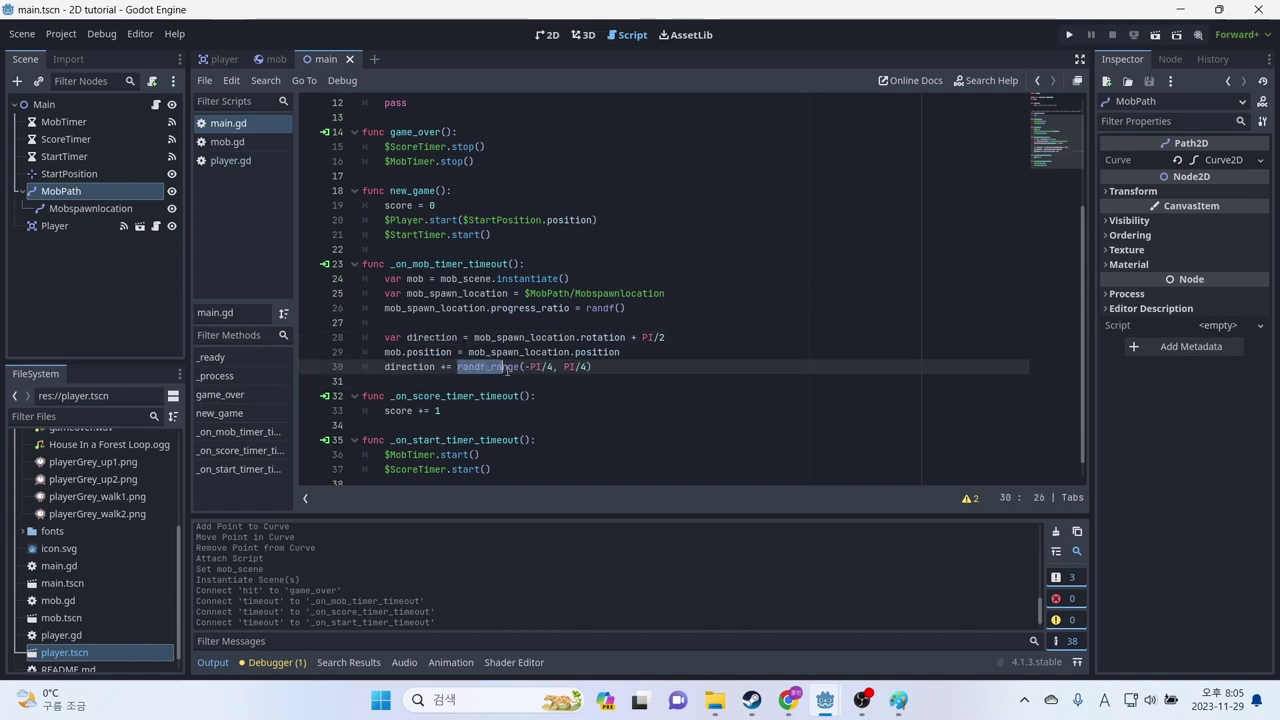
click(636, 362)
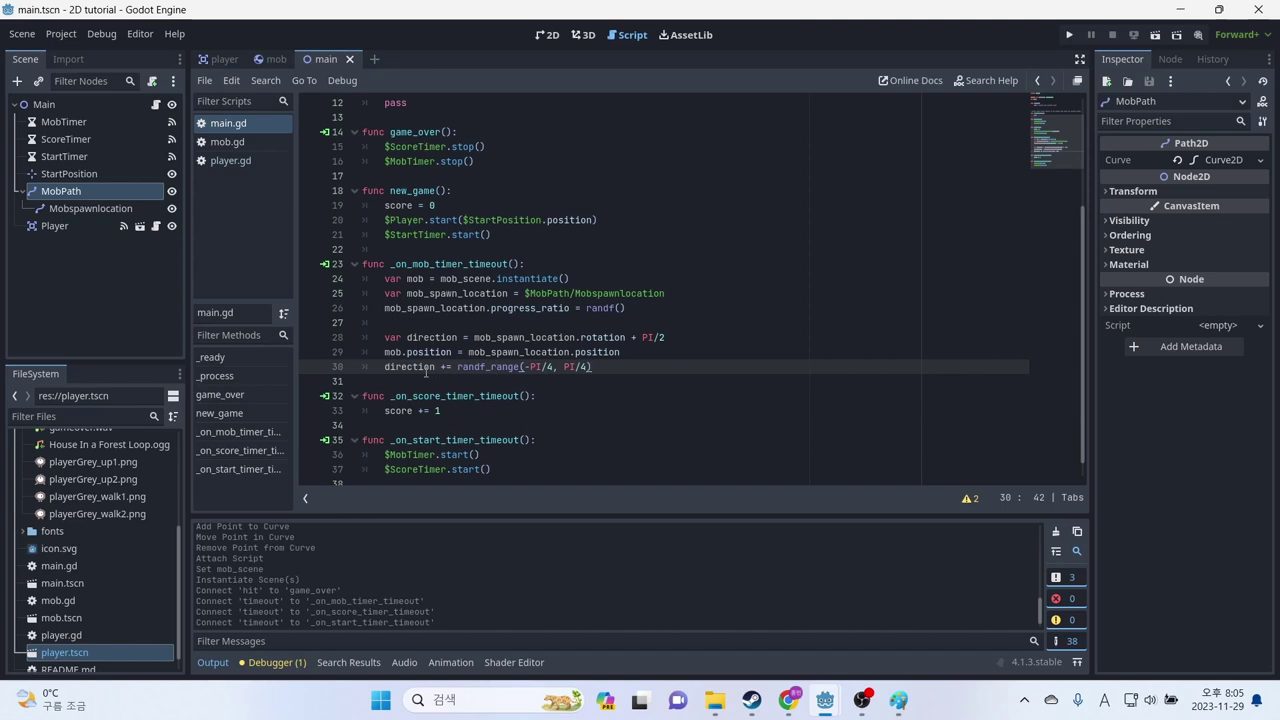
In Paint, draw a vertical spawn-edge line with a perpendicular horizontal arrow
click(898, 700)
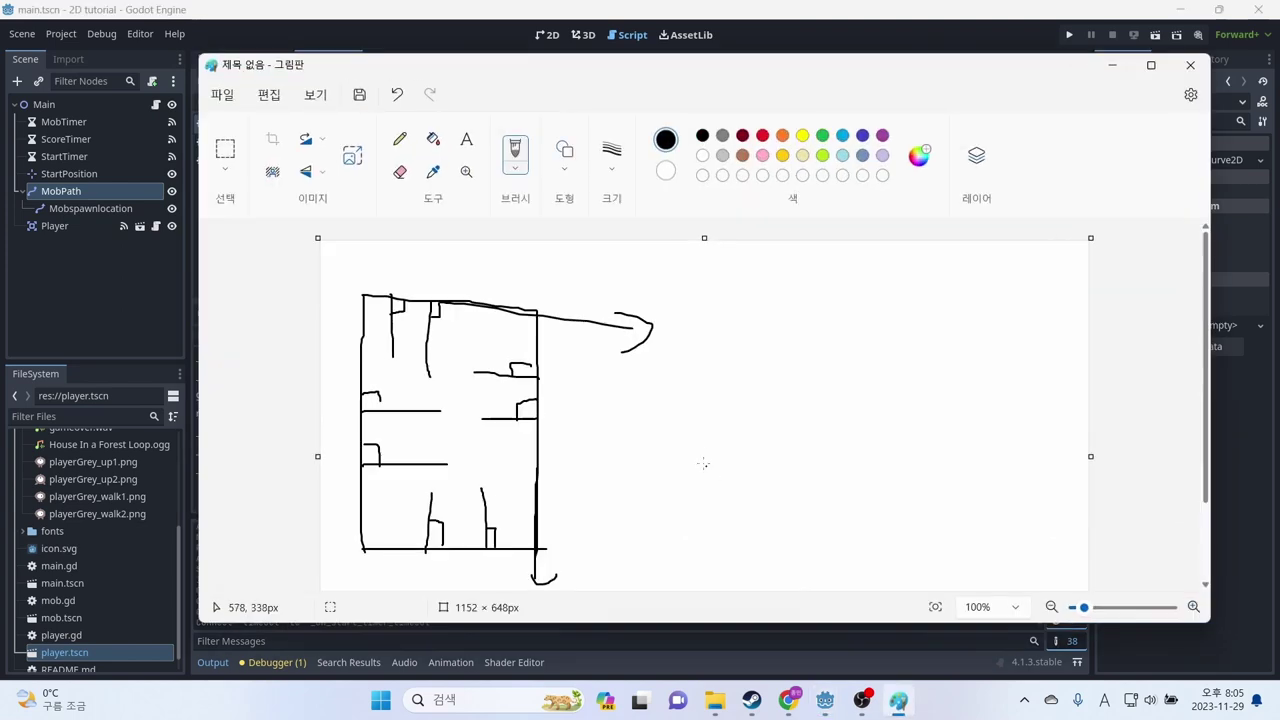
scroll(745, 370, down, 1)
drag(708, 265, 726, 542)
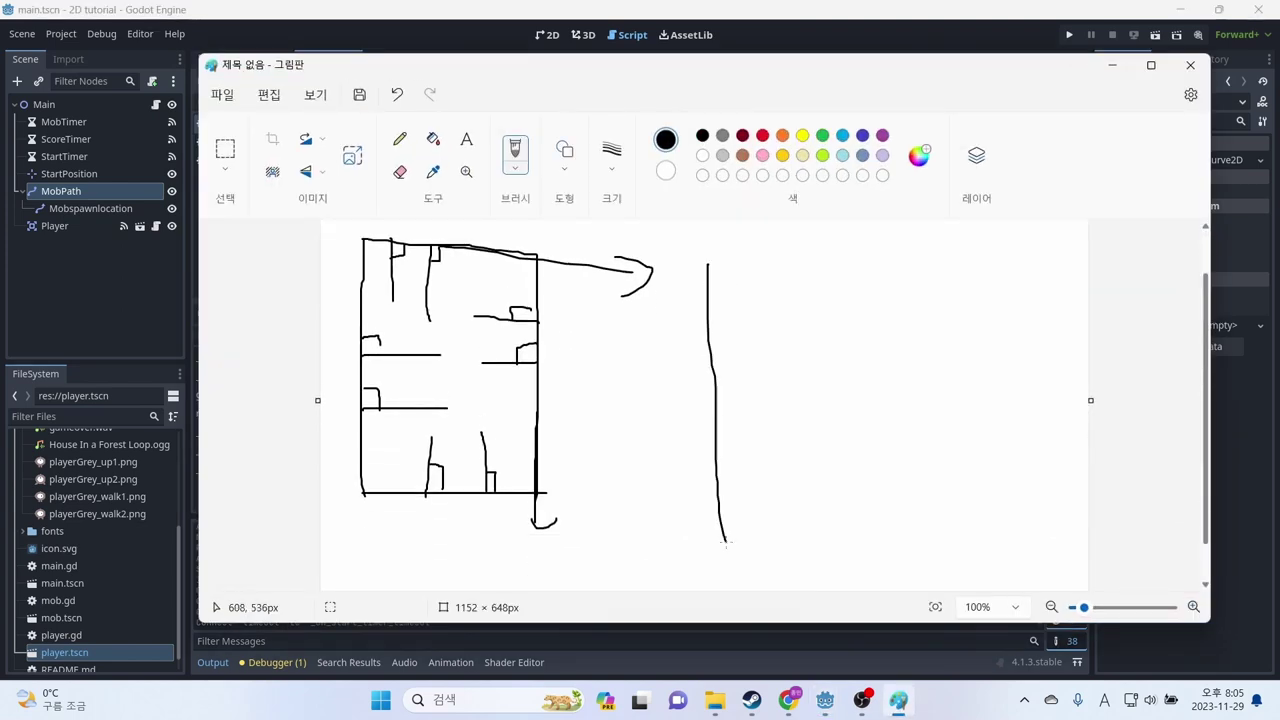
drag(446, 350, 385, 370)
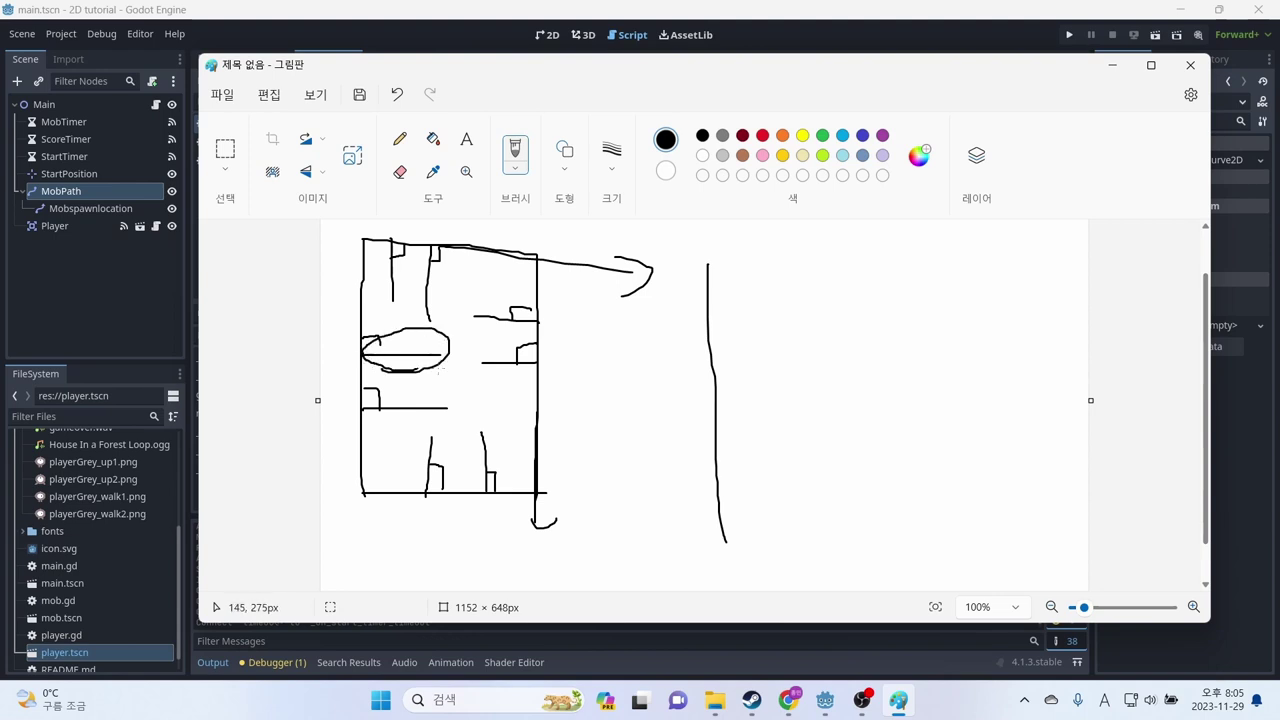
drag(716, 366, 876, 355)
mouse_move(720, 387)
mouse_down()
mouse_move(736, 387)
mouse_move(738, 368)
mouse_up()
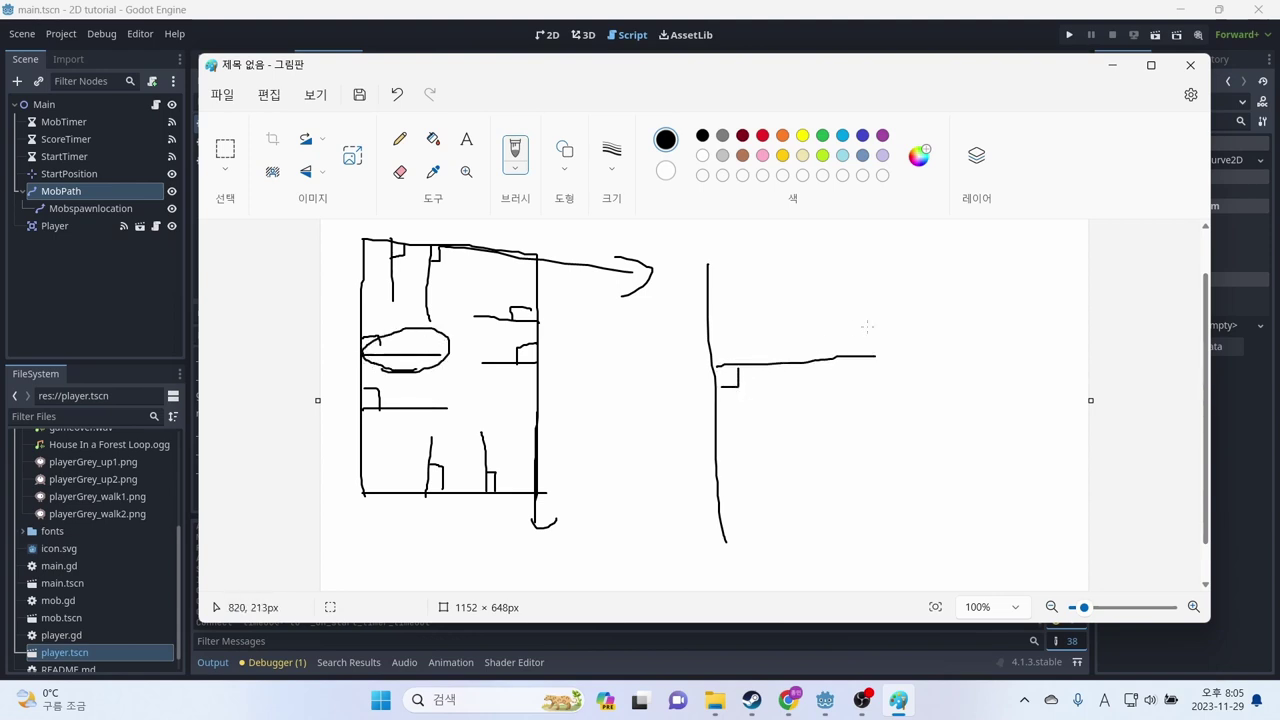
drag(861, 341, 864, 374)
Add diagonals labelled 45° above and below the arrow, joined by an arc
drag(712, 366, 832, 284)
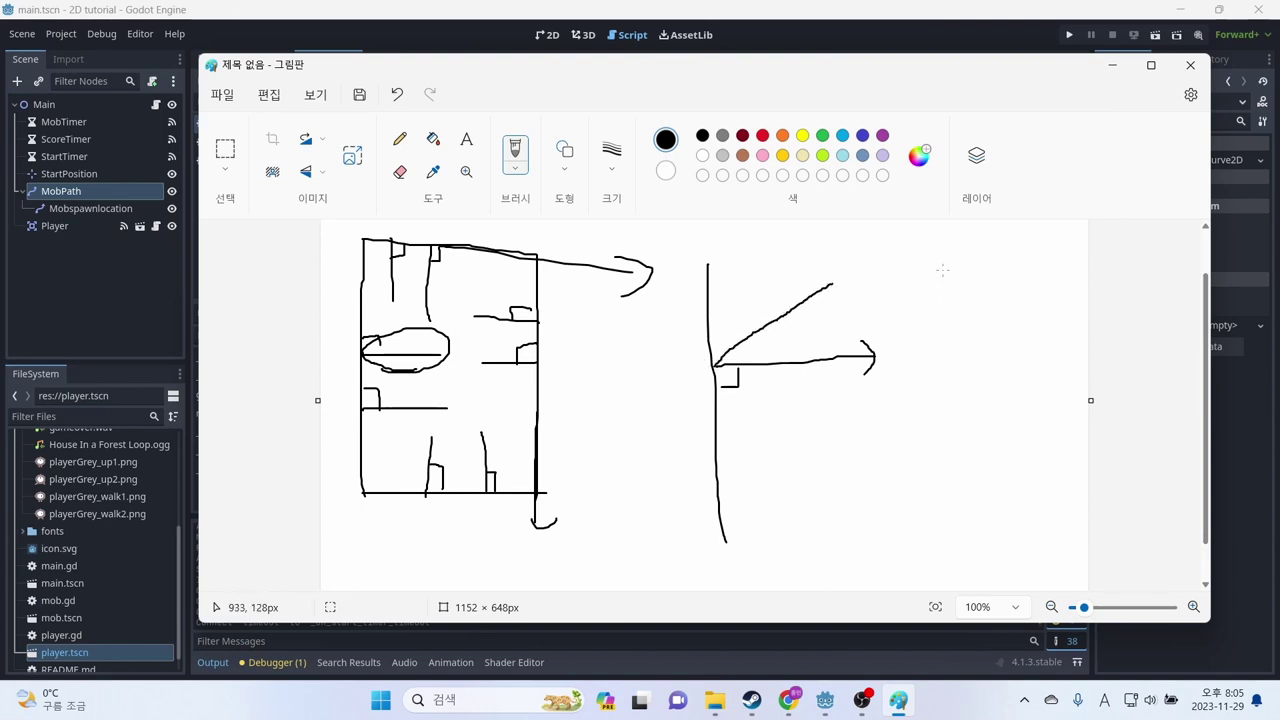
mouse_move(946, 270)
mouse_down()
mouse_move(972, 290)
mouse_move(960, 308)
mouse_move(1007, 271)
mouse_move(992, 305)
mouse_move(1014, 274)
mouse_up()
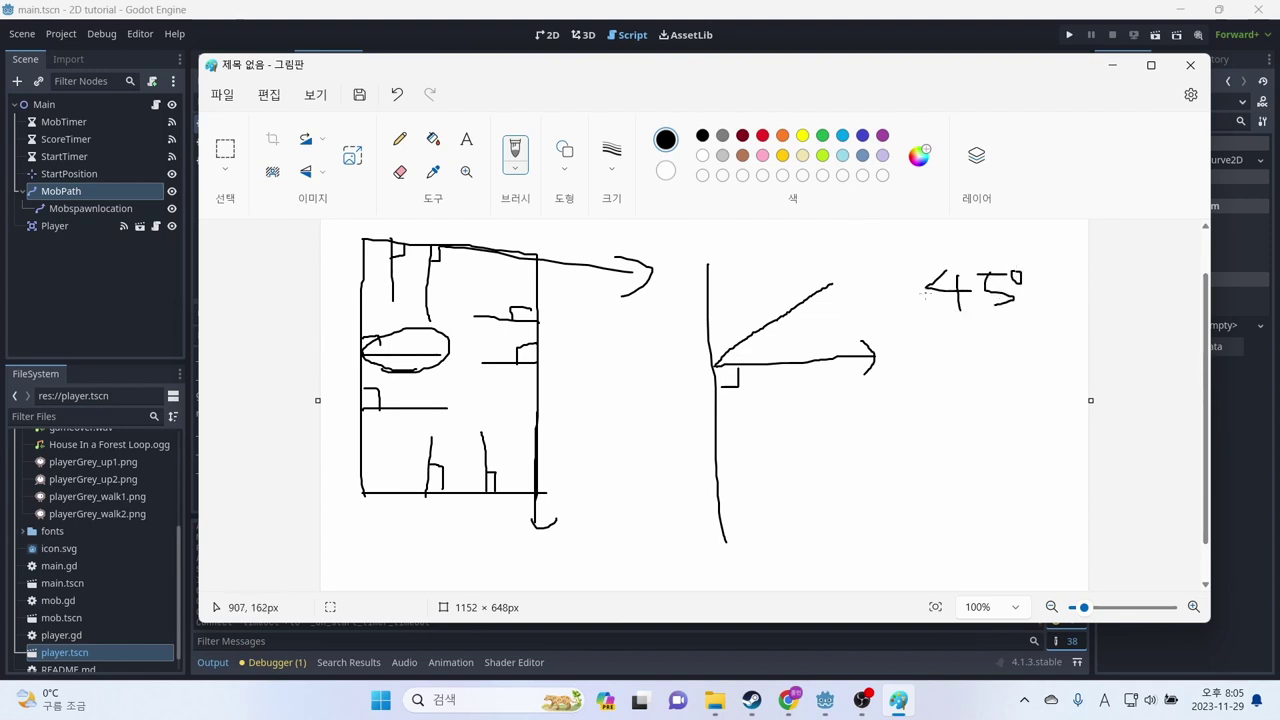
mouse_move(926, 292)
mouse_down()
mouse_move(769, 347)
mouse_move(712, 396)
mouse_move(828, 450)
mouse_up()
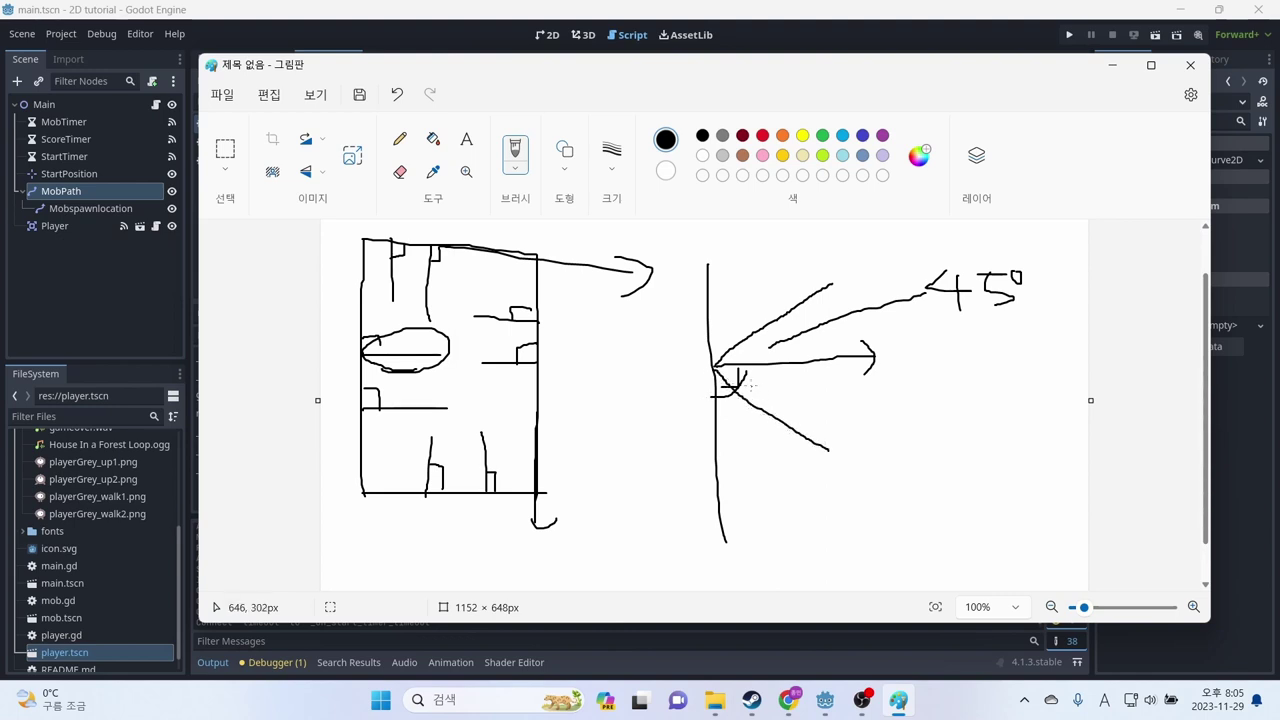
mouse_move(751, 384)
mouse_down()
mouse_move(872, 428)
mouse_move(858, 437)
mouse_move(892, 407)
mouse_up()
mouse_move(874, 422)
mouse_down()
mouse_move(882, 437)
mouse_move(897, 406)
mouse_up()
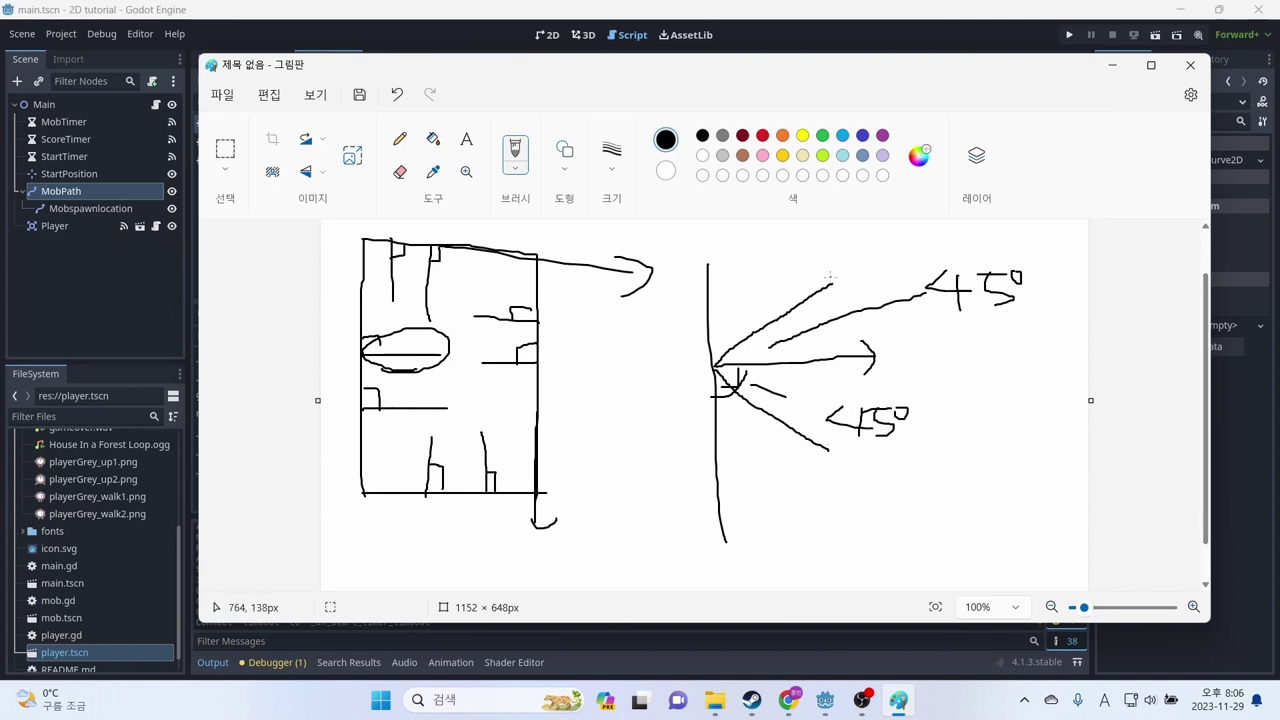
drag(830, 283, 827, 458)
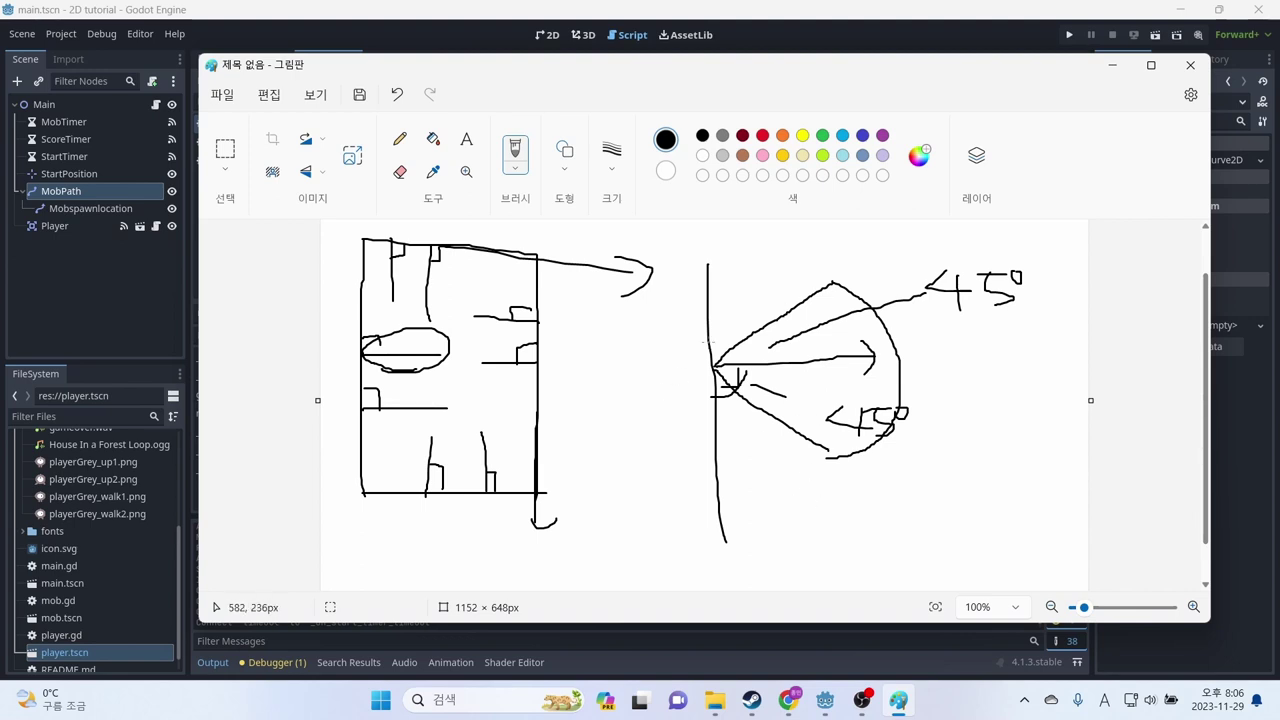
mouse_move(598, 372)
mouse_down()
mouse_move(666, 379)
mouse_move(645, 378)
mouse_move(694, 407)
mouse_move(633, 433)
mouse_move(645, 462)
mouse_up()
drag(666, 500, 666, 446)
Add mob.rotation = direction on line 31 and save main.gd
click(1113, 67)
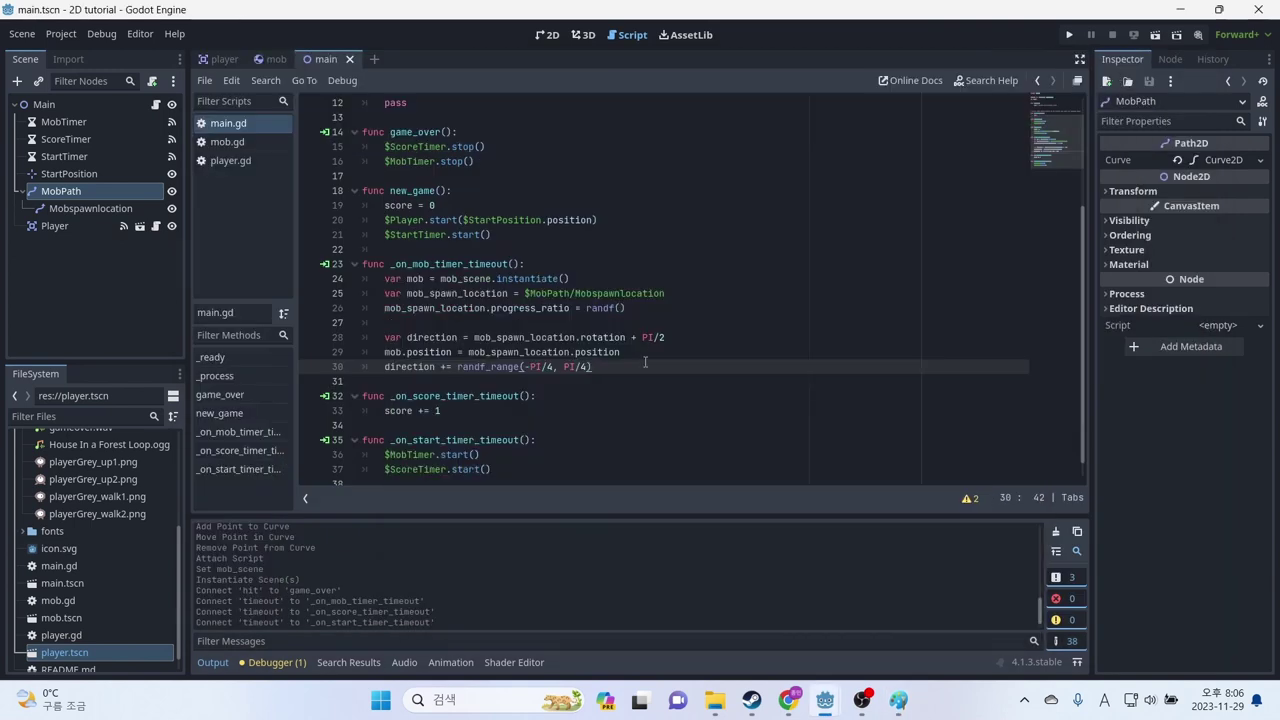
key(Return)
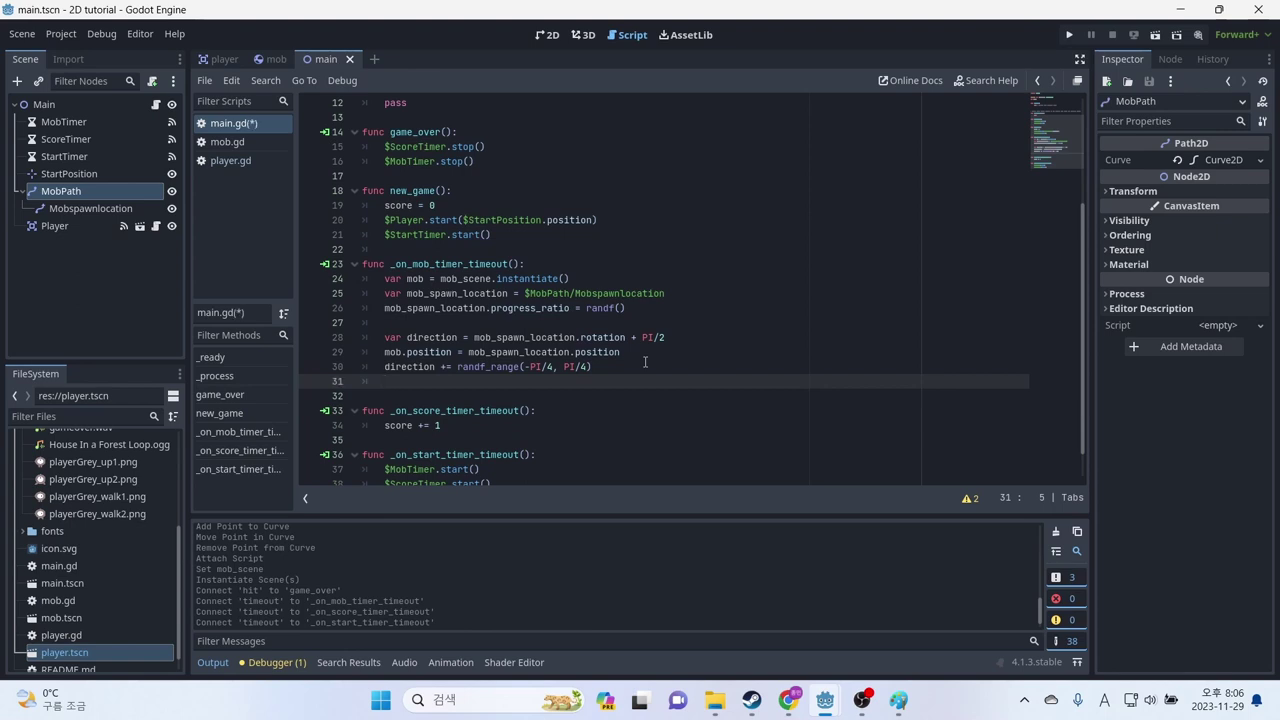
text(mo)
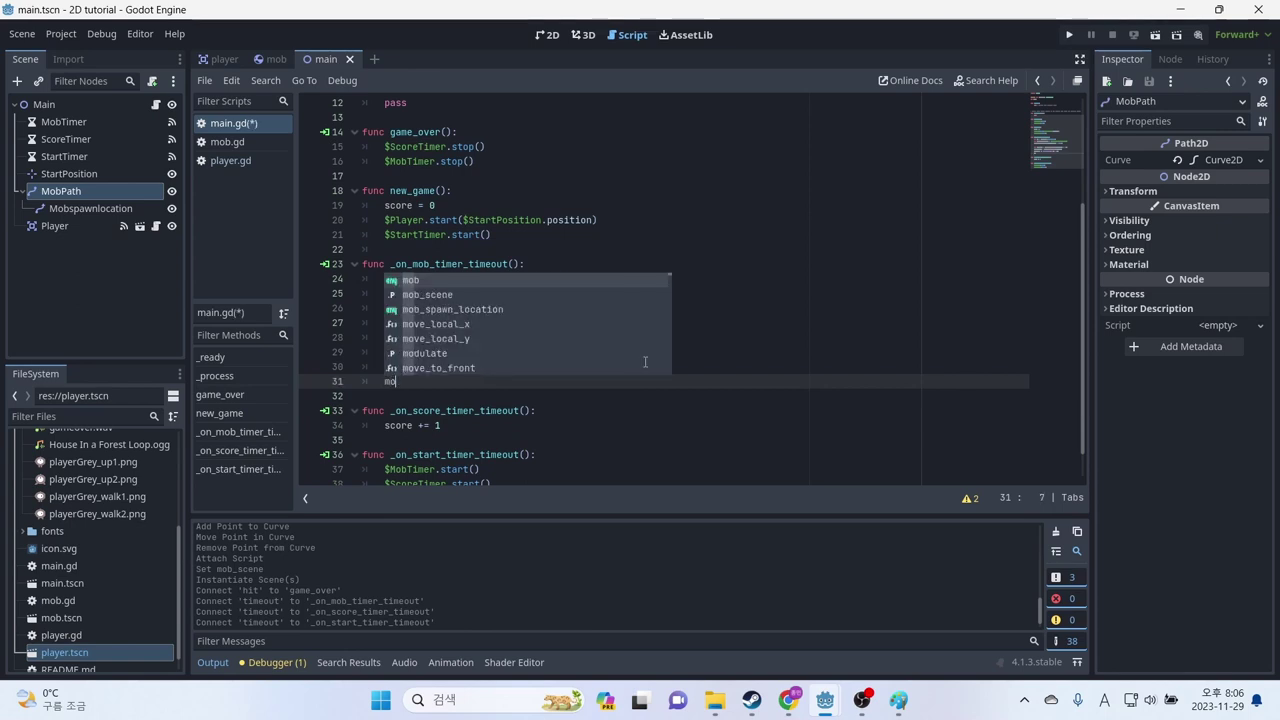
text(b.roati)
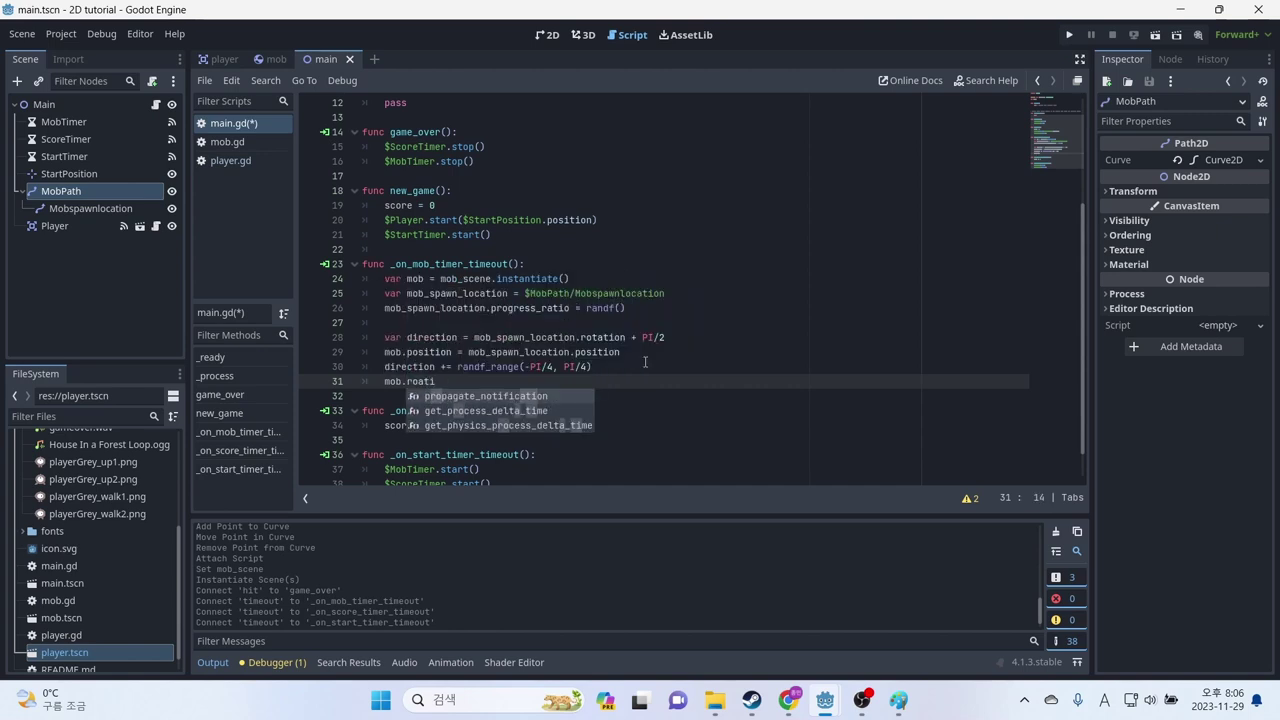
key(BackSpace)
key(BackSpace)
key(BackSpace)
text(taion)
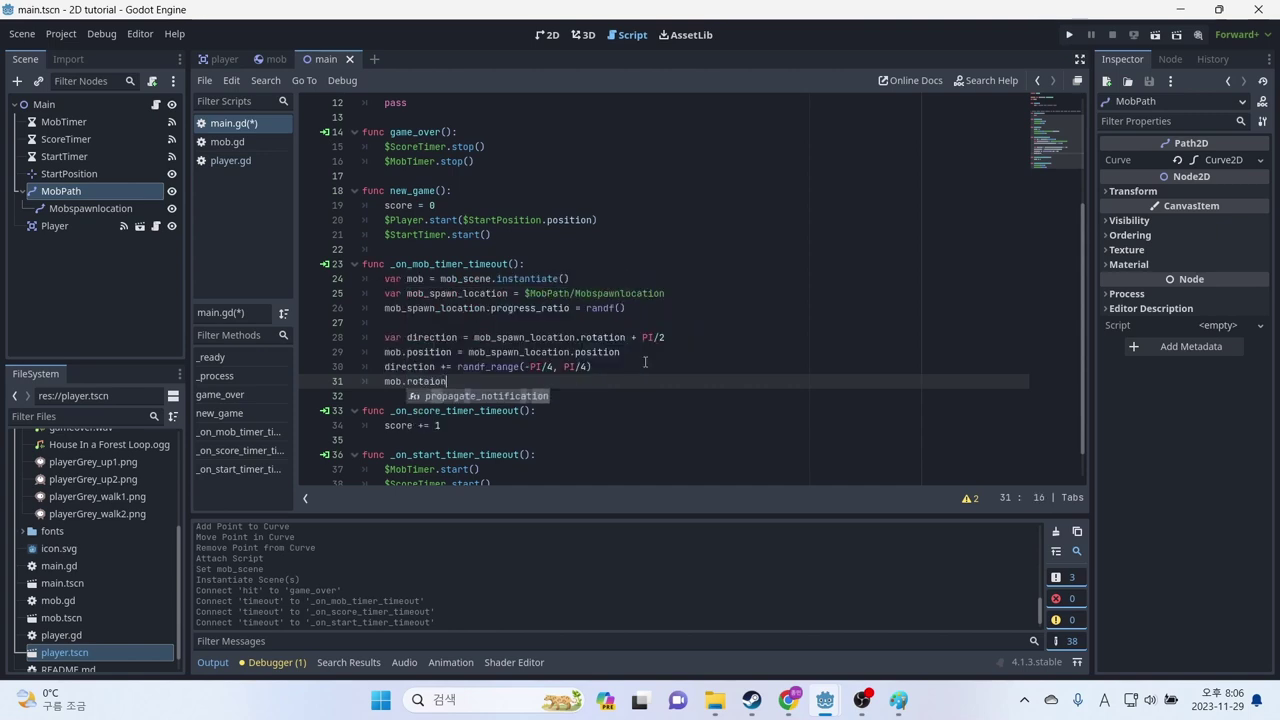
key(BackSpace)
key(BackSpace)
key(BackSpace)
key(BackSpace)
text(ation)
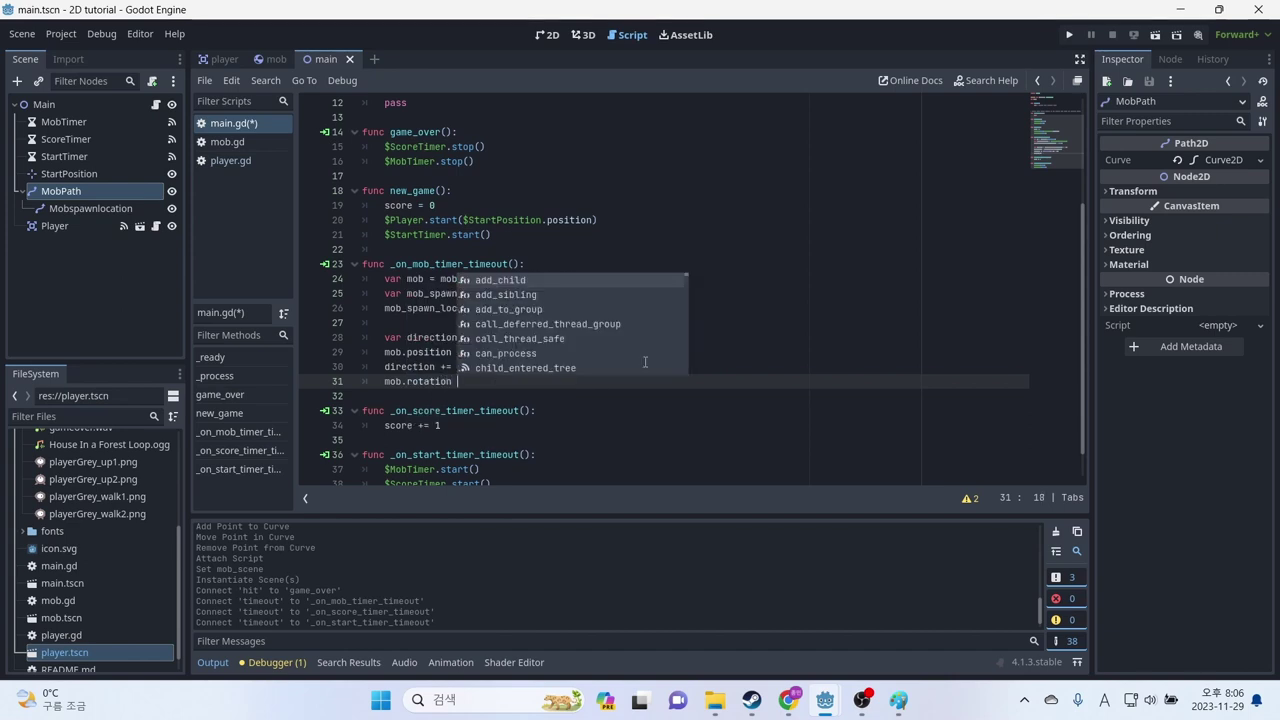
text( = d)
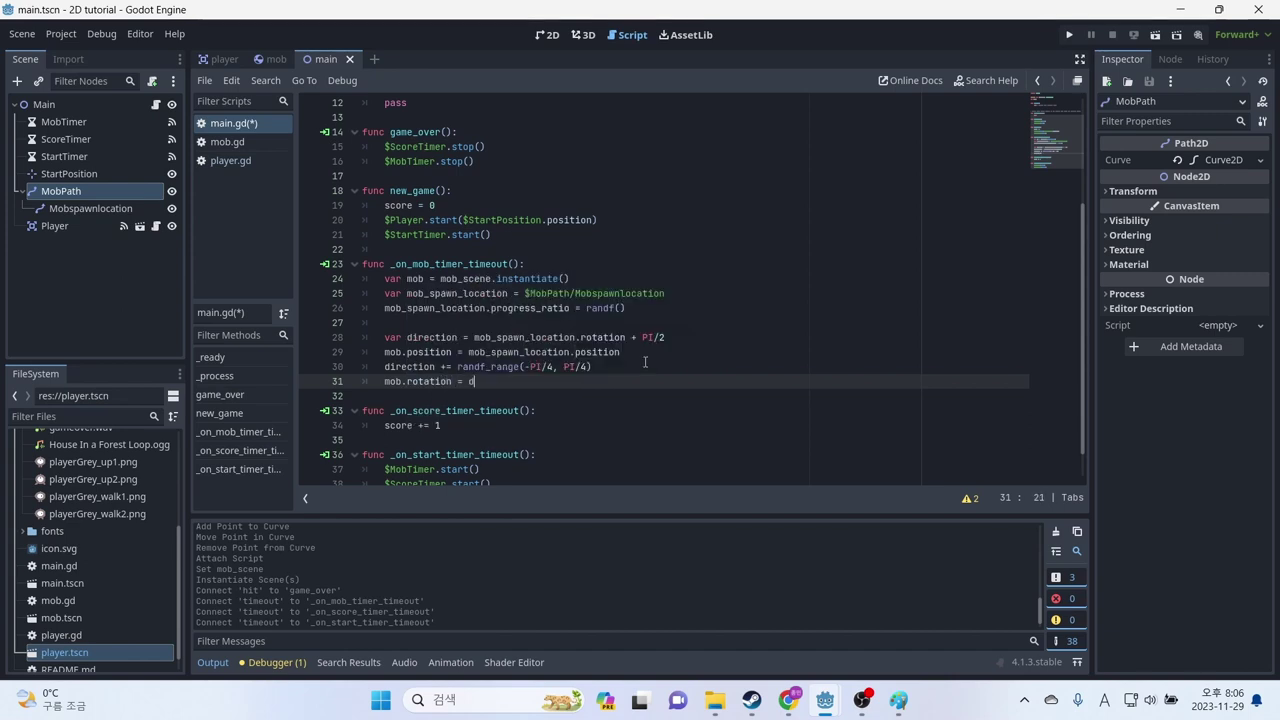
text(irection)
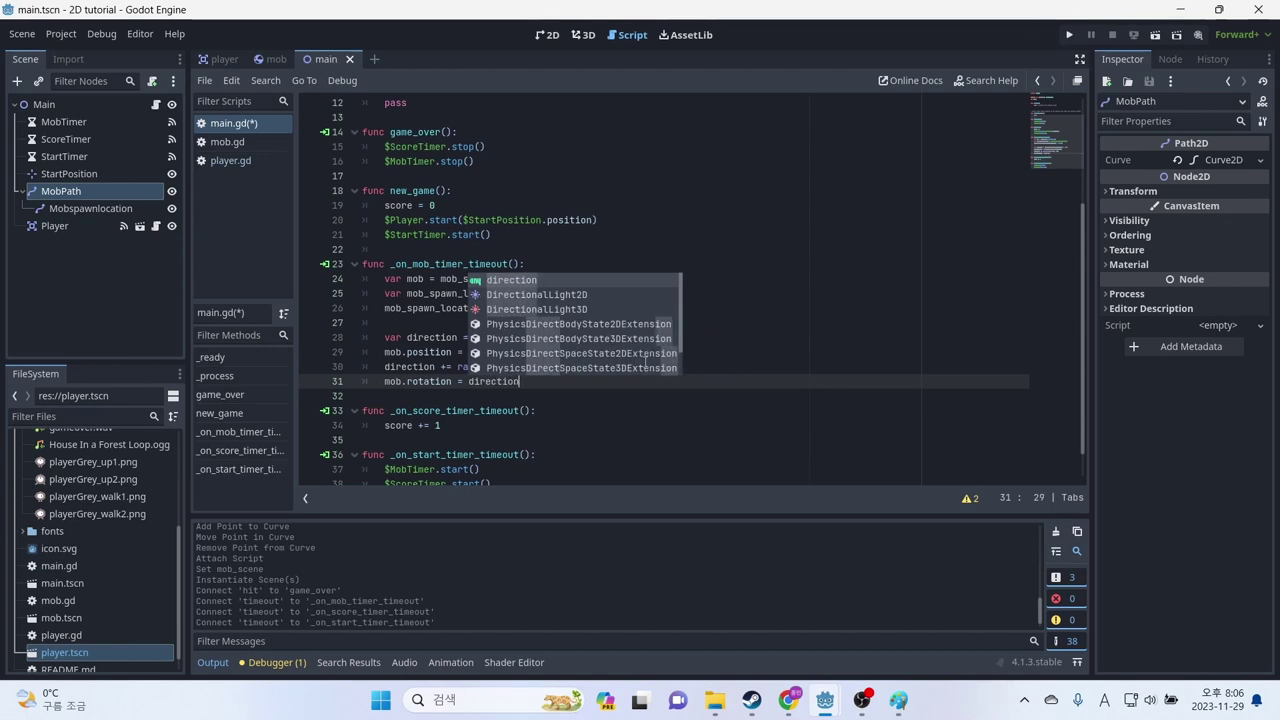
key(ctrl+s)
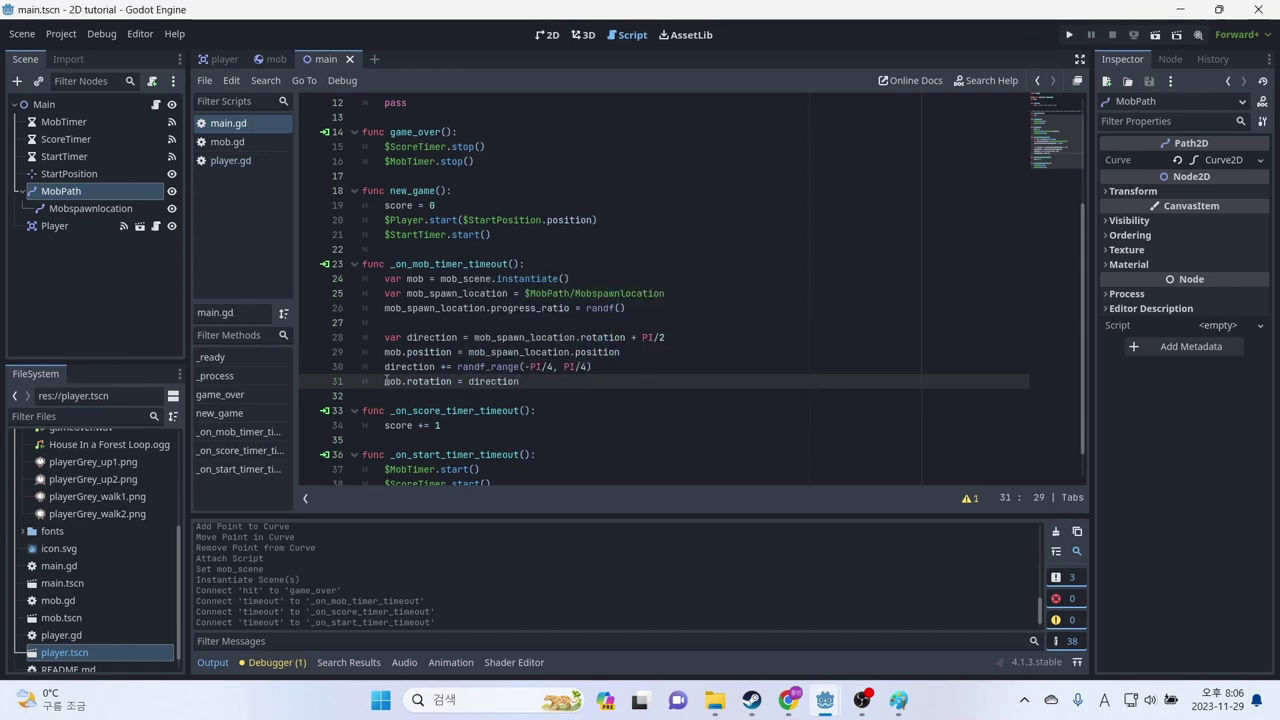
drag(386, 381, 456, 381)
click(539, 381)
scroll(584, 383, down, 1)
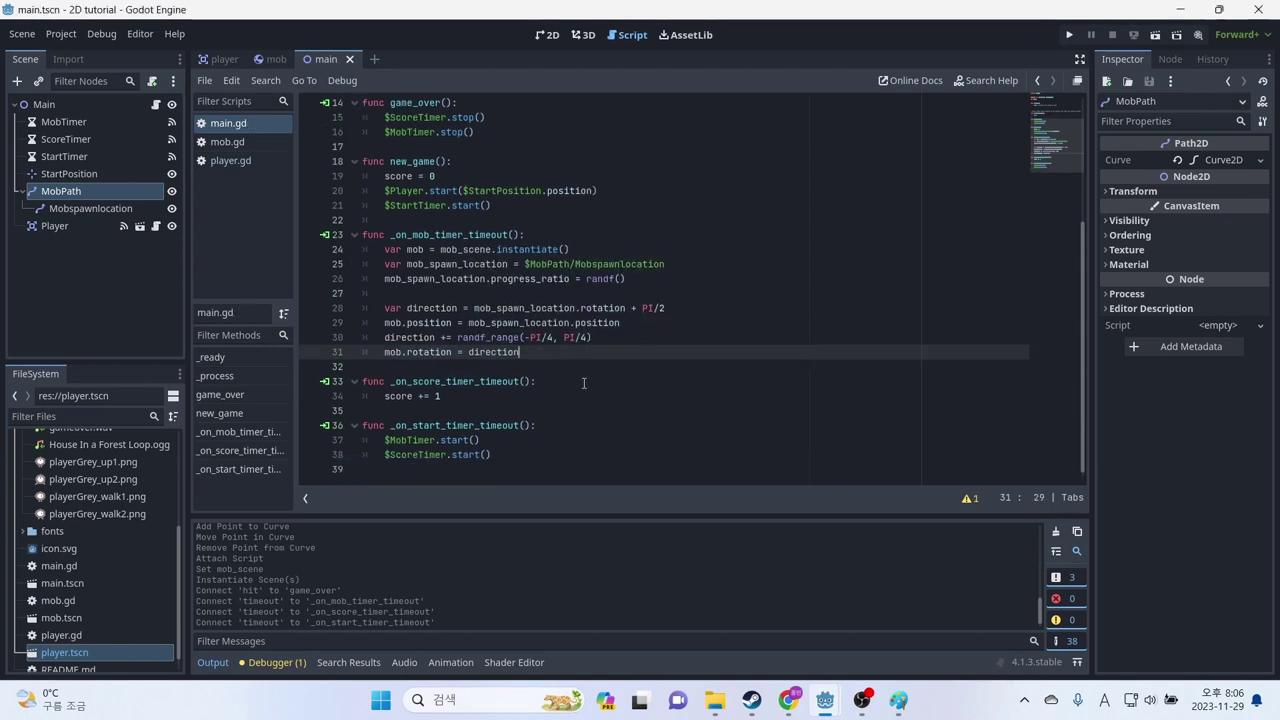
Declare var velocity = Vector2(randf_range(150.0, 250.0), 0.0) on line 33 and save
key(Return)
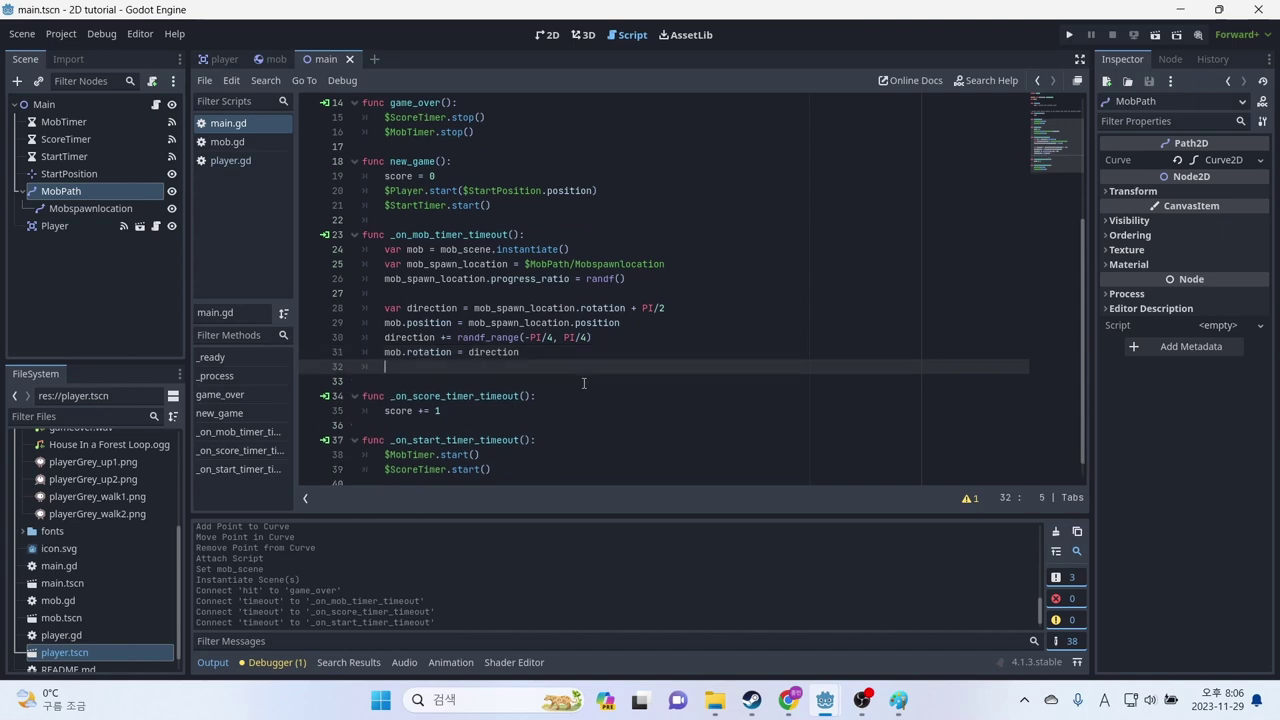
key(Return)
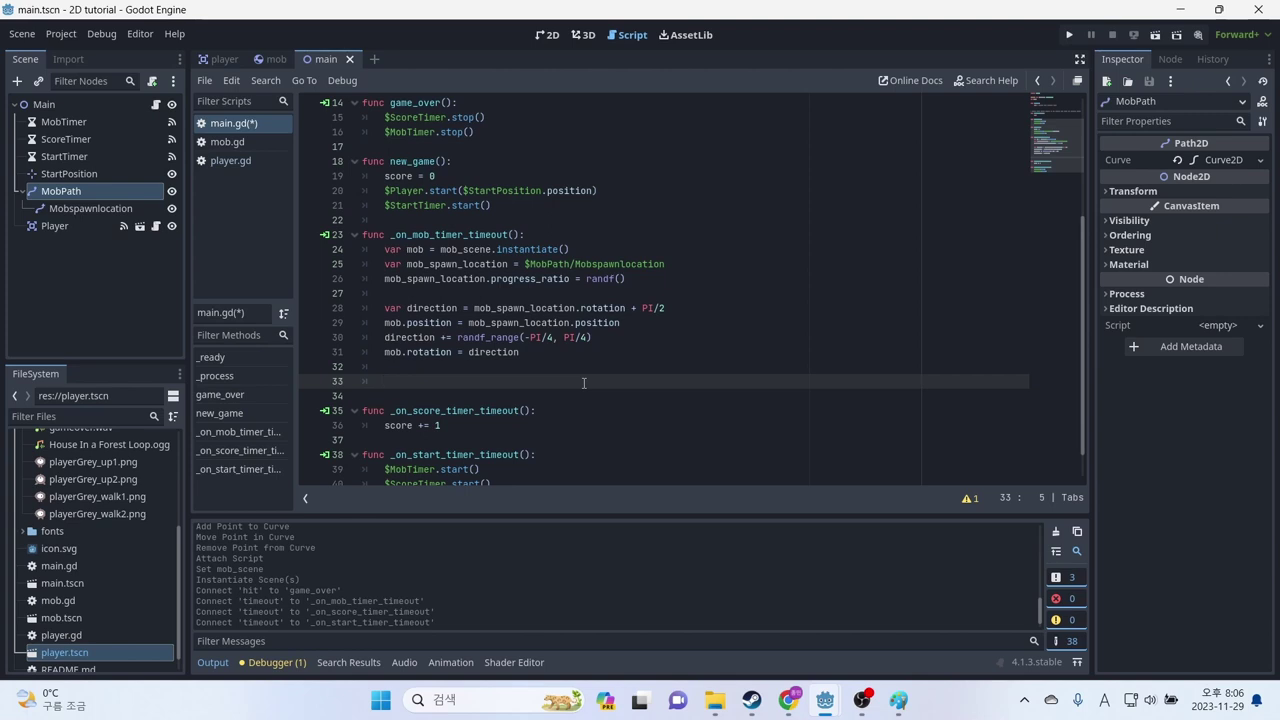
text(var v)
text(elo)
key(BackSpace)
key(BackSpace)
text(os)
text(it)
key(BackSpace)
key(BackSpace)
text(y =)
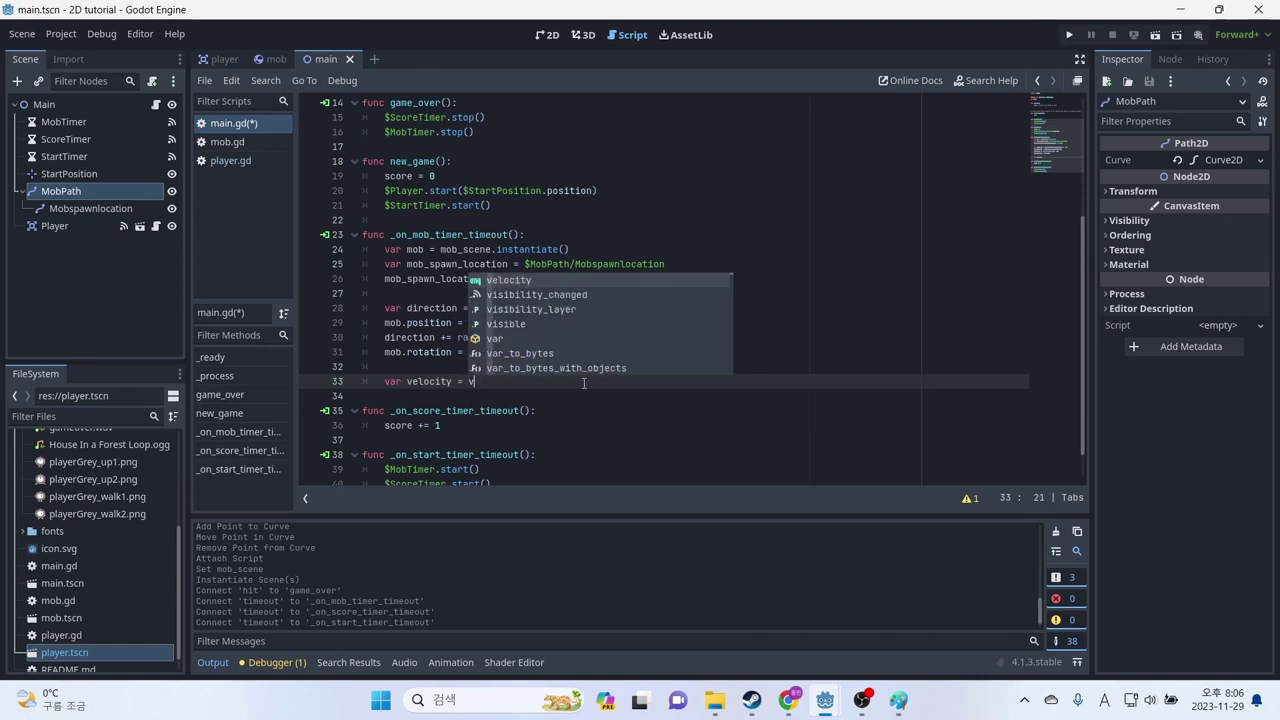
text( Vecto)
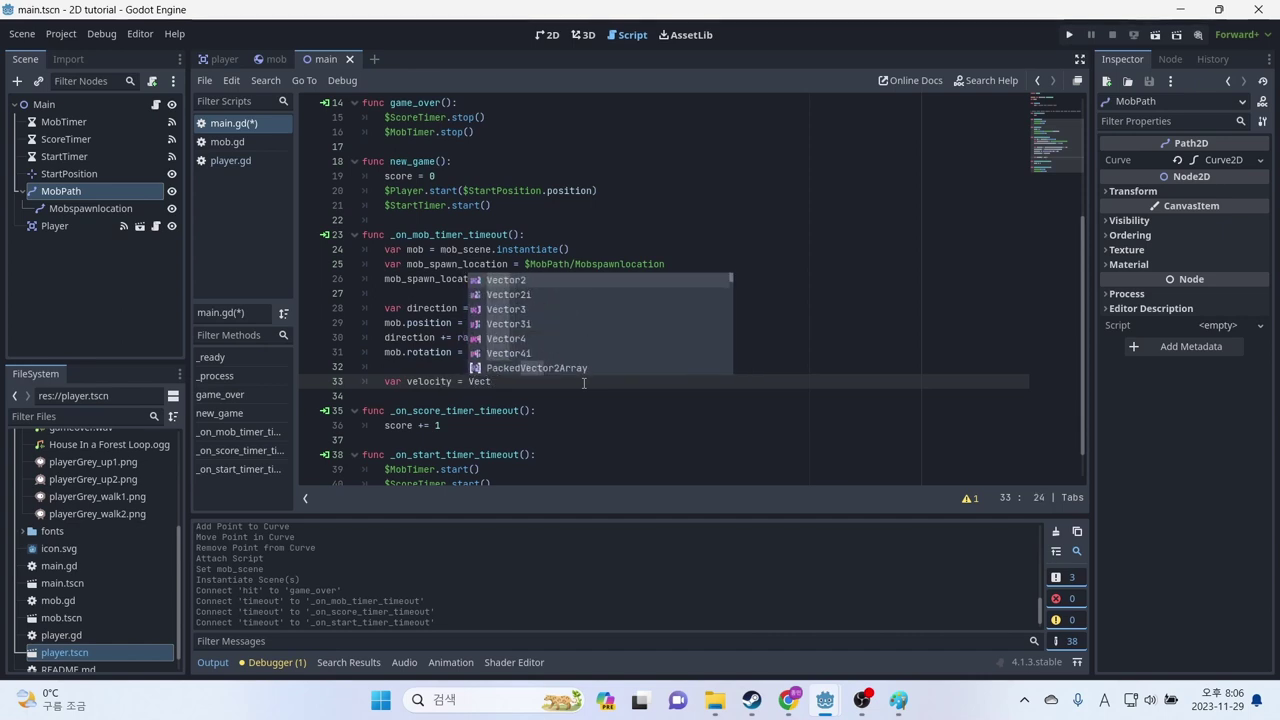
text(r2)
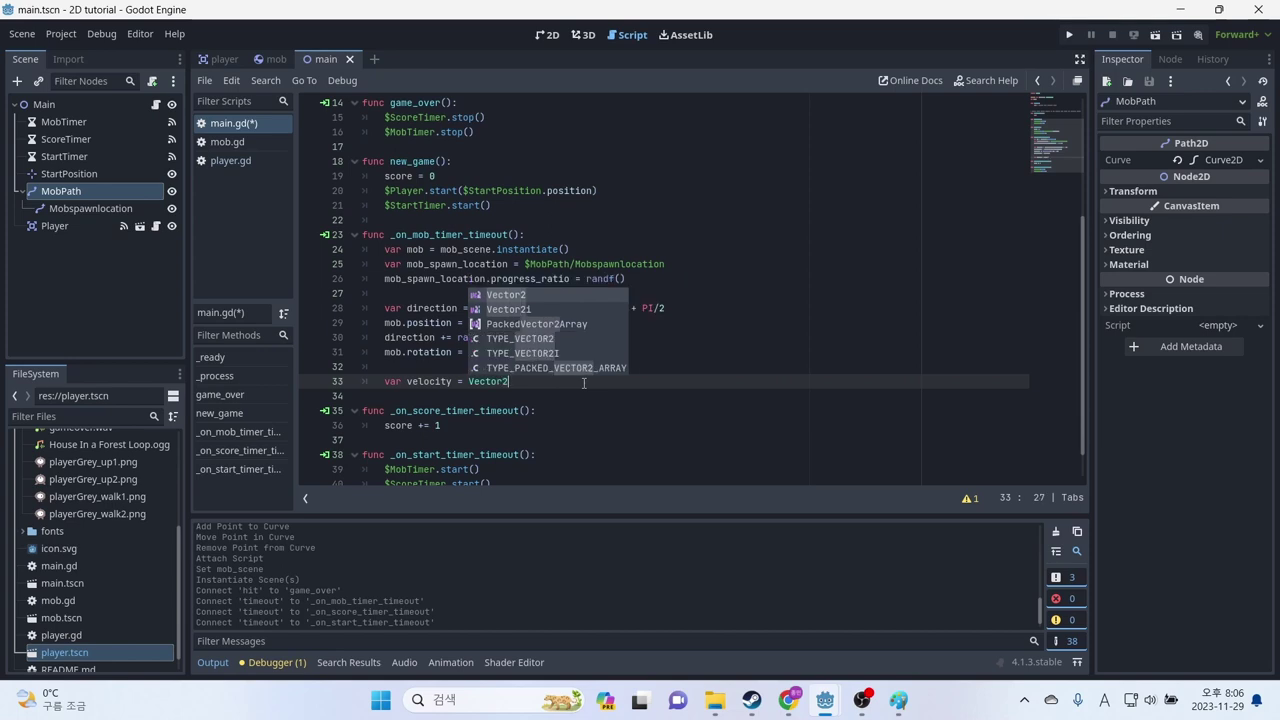
text((rand)
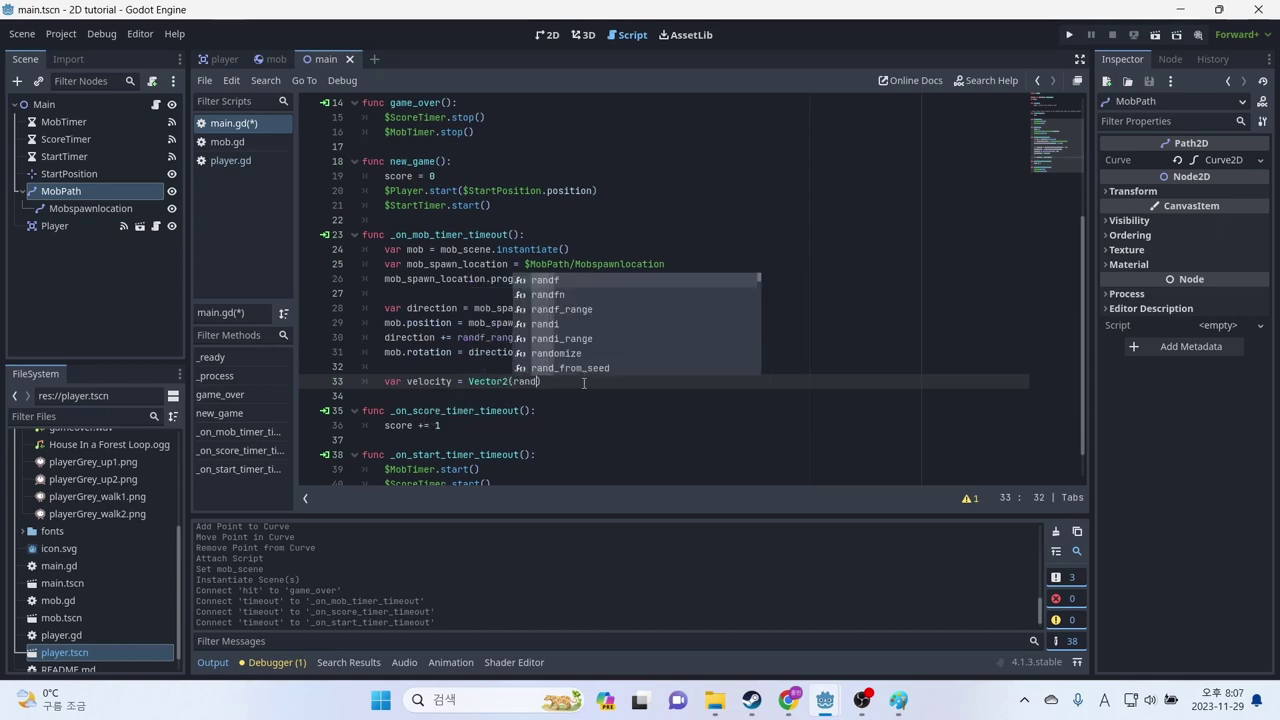
text(f_range)
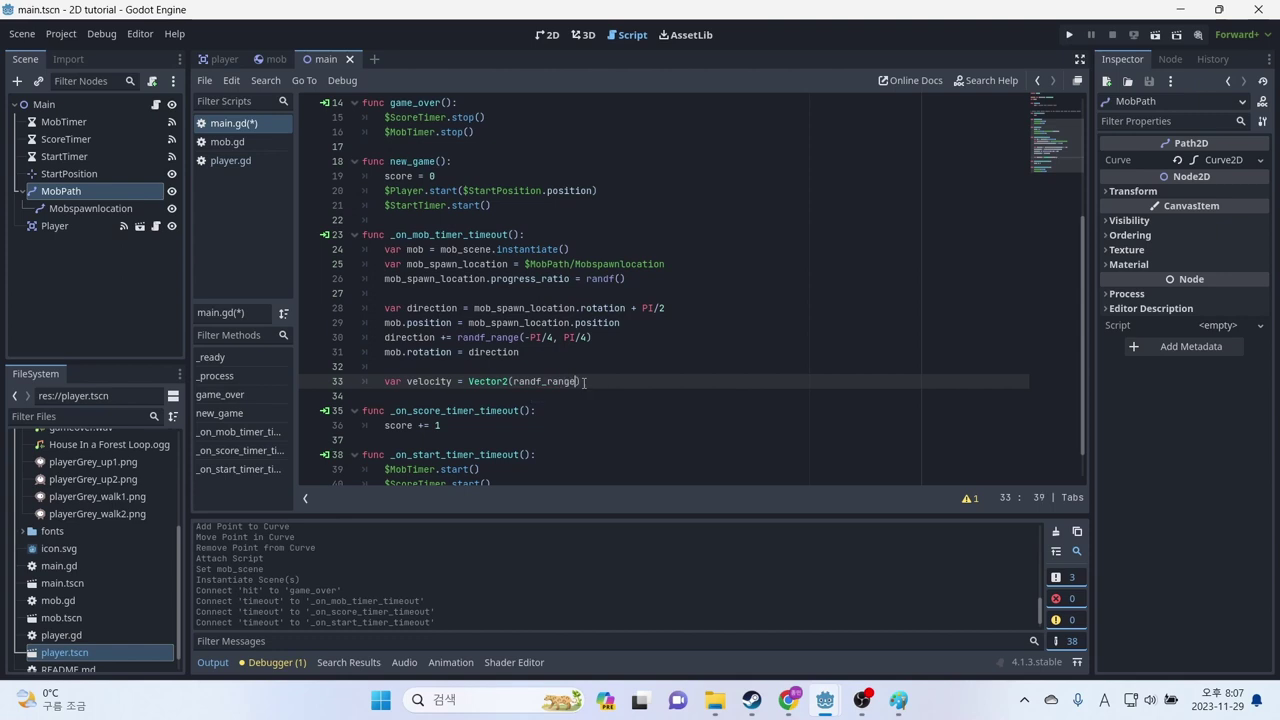
text(()
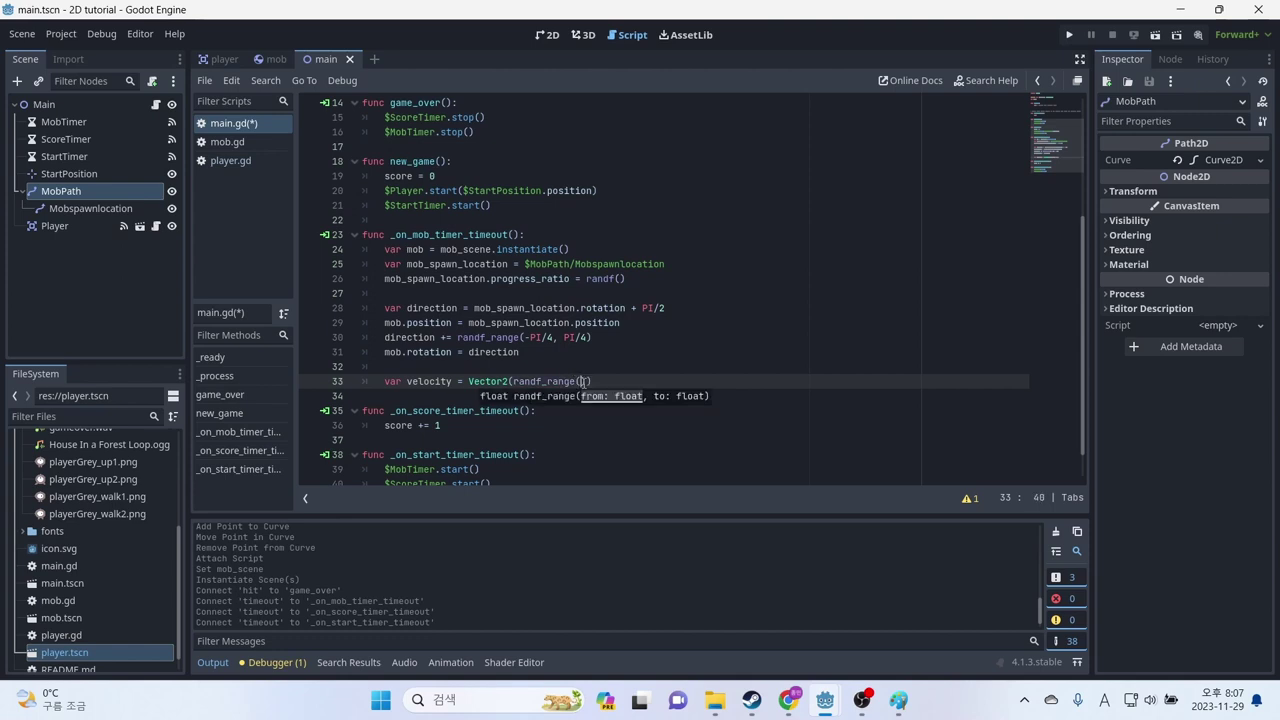
text(150.0, )
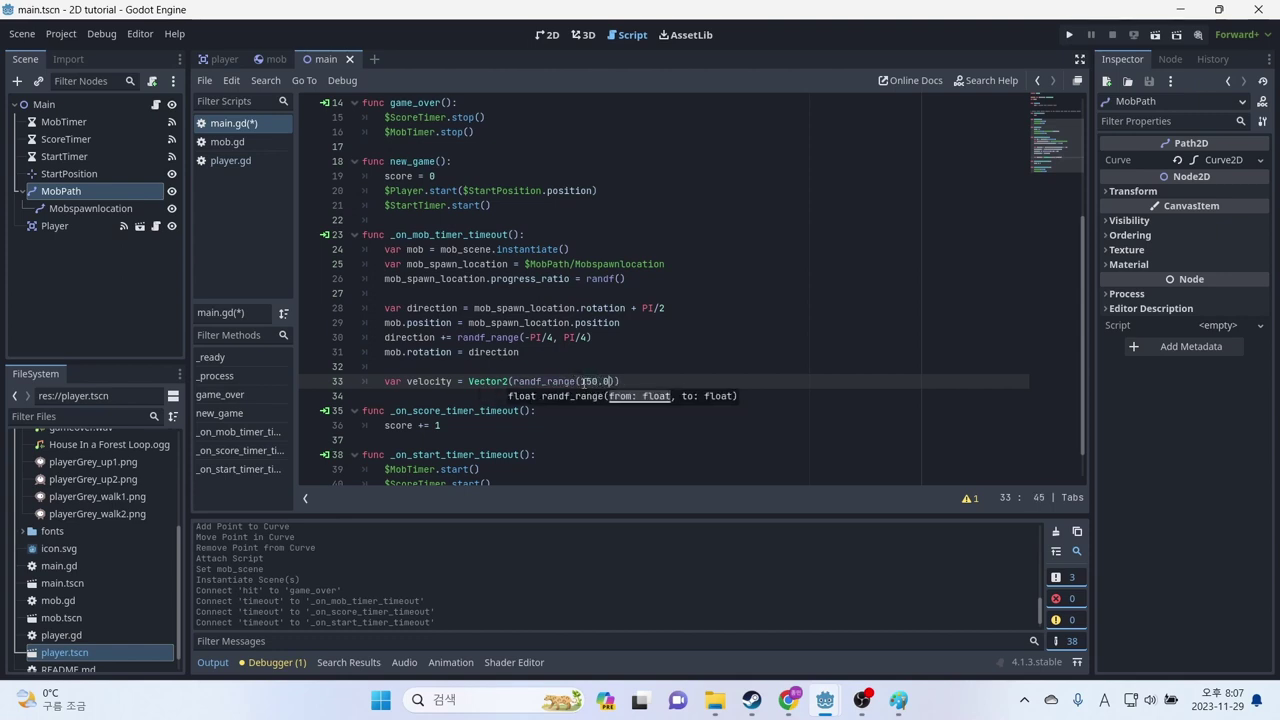
text(250.0))
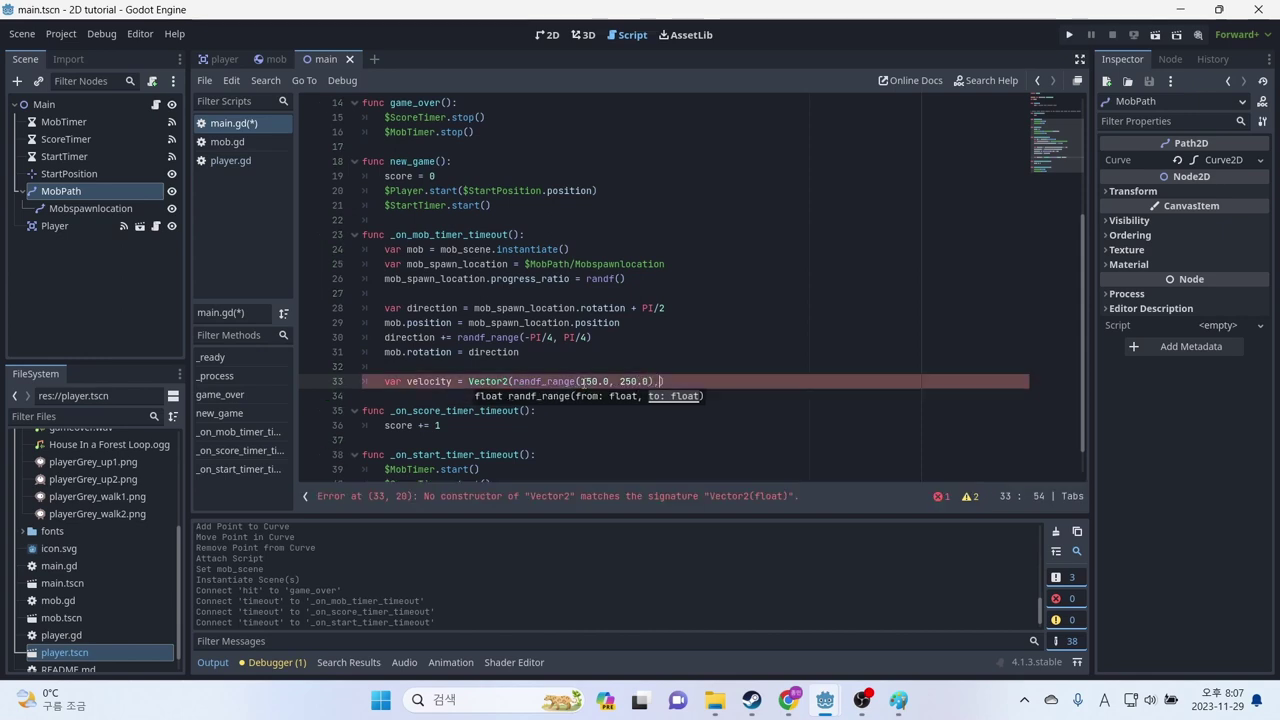
text(, 0.0)
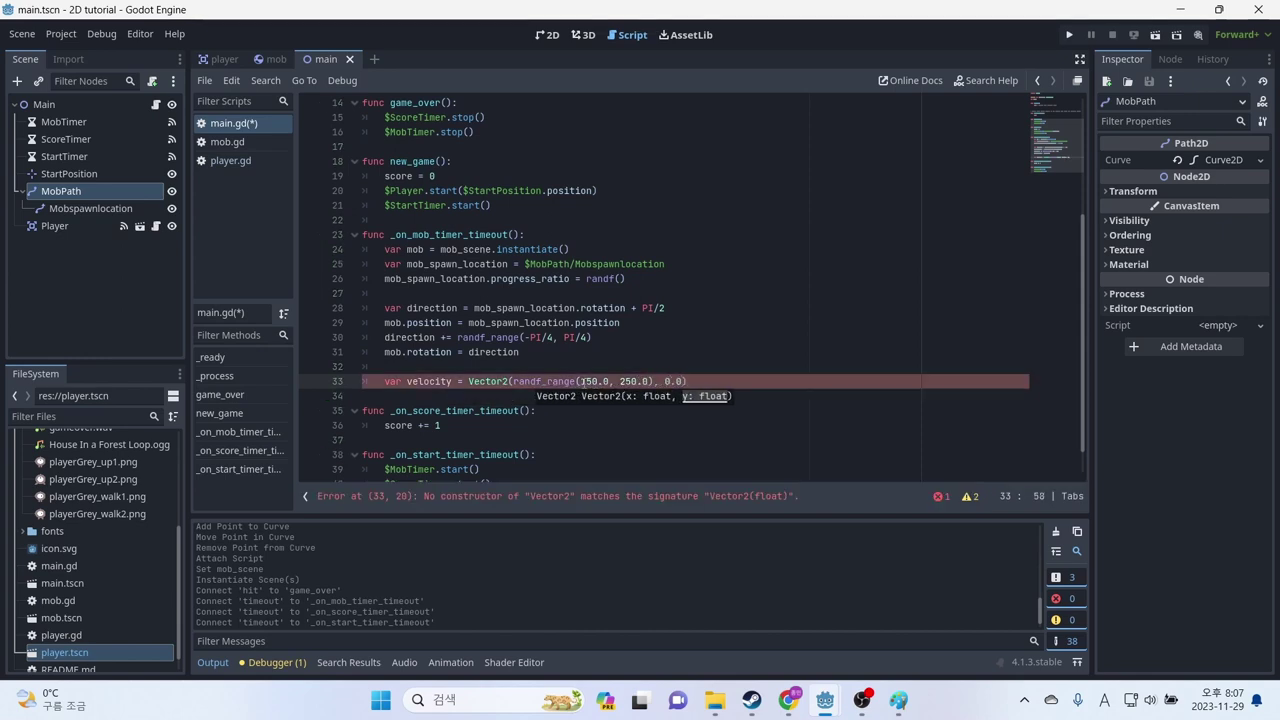
key(ctrl+s)
text())
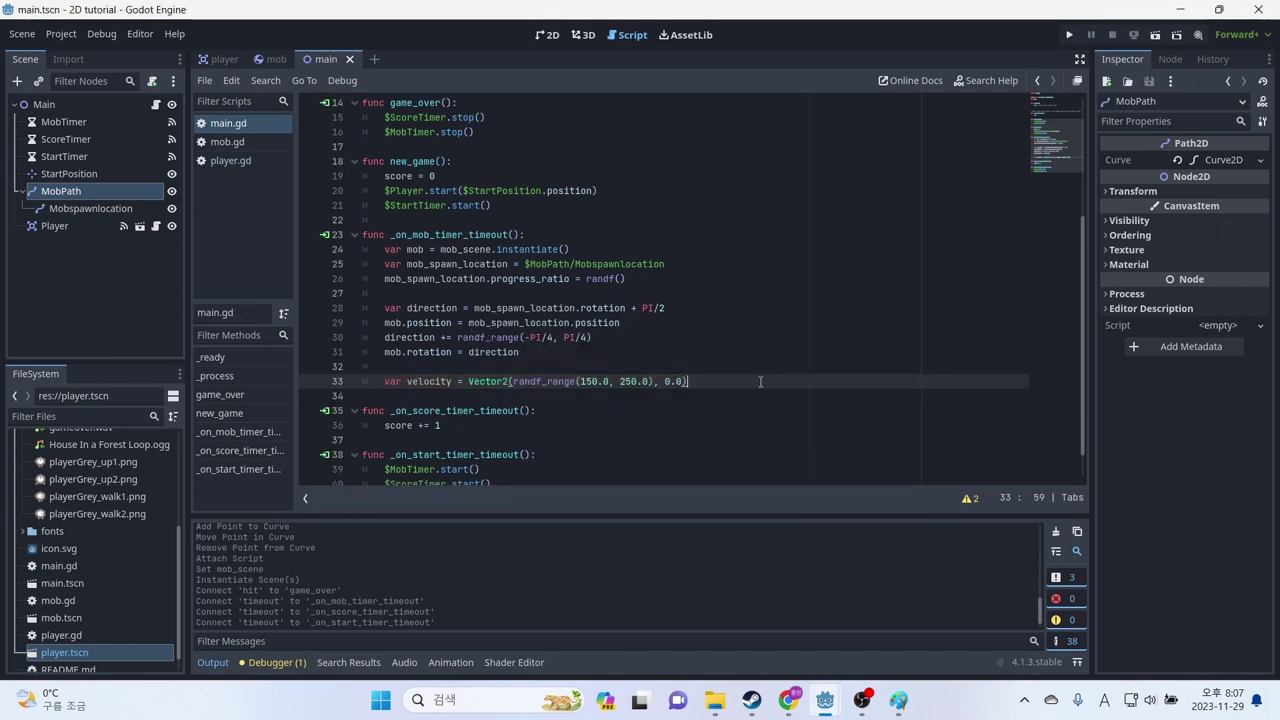
Write mob.velocity = velocity.rotated(direction) on line 34 and save main.gd
key(Return)
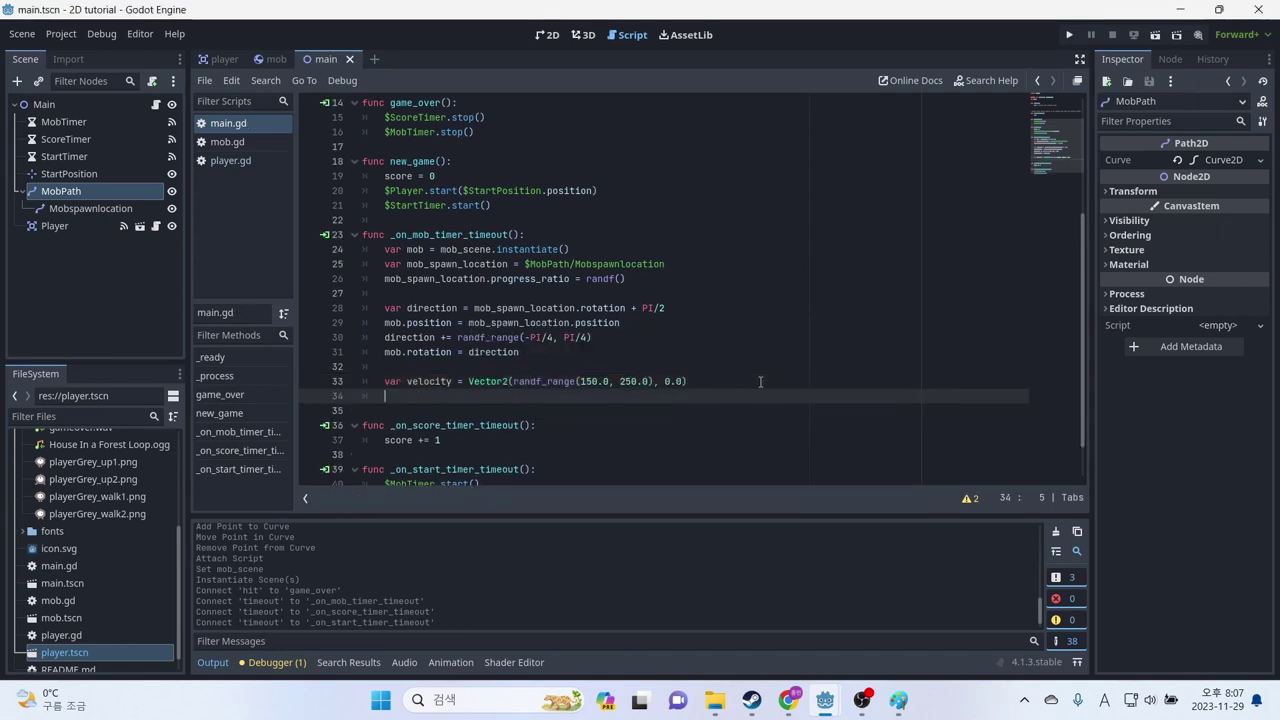
text(mob.)
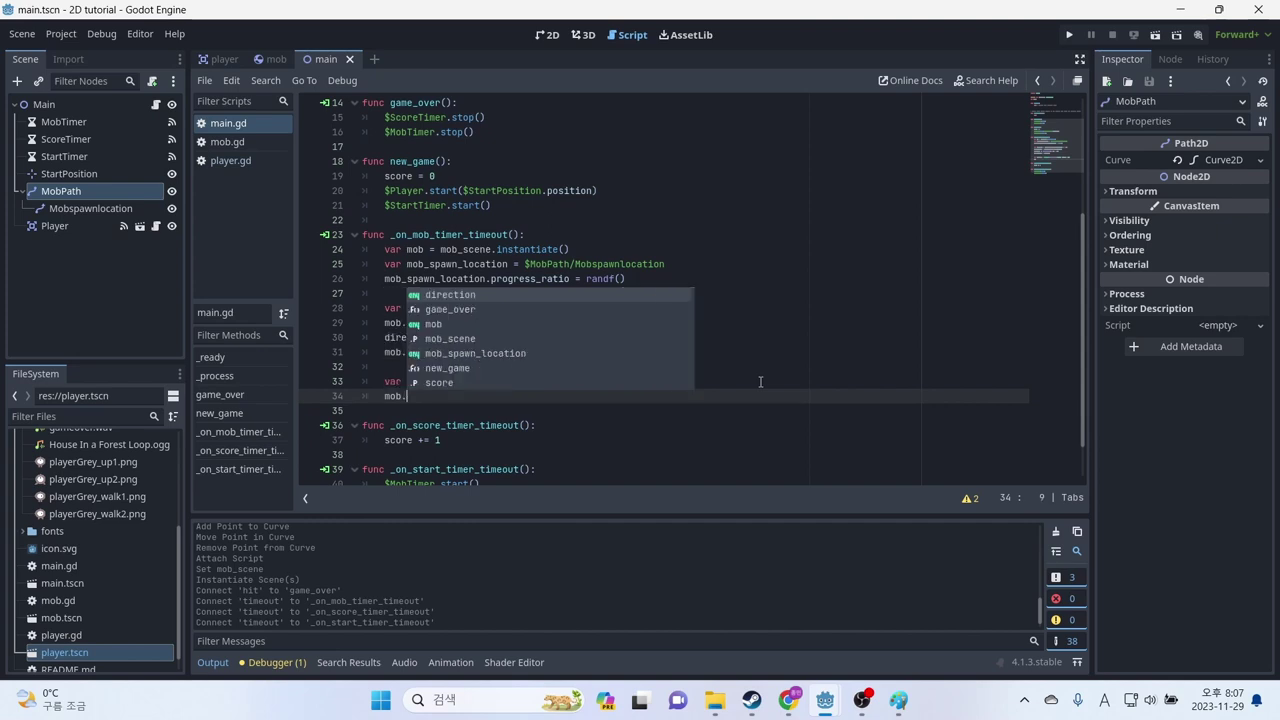
text(ve)
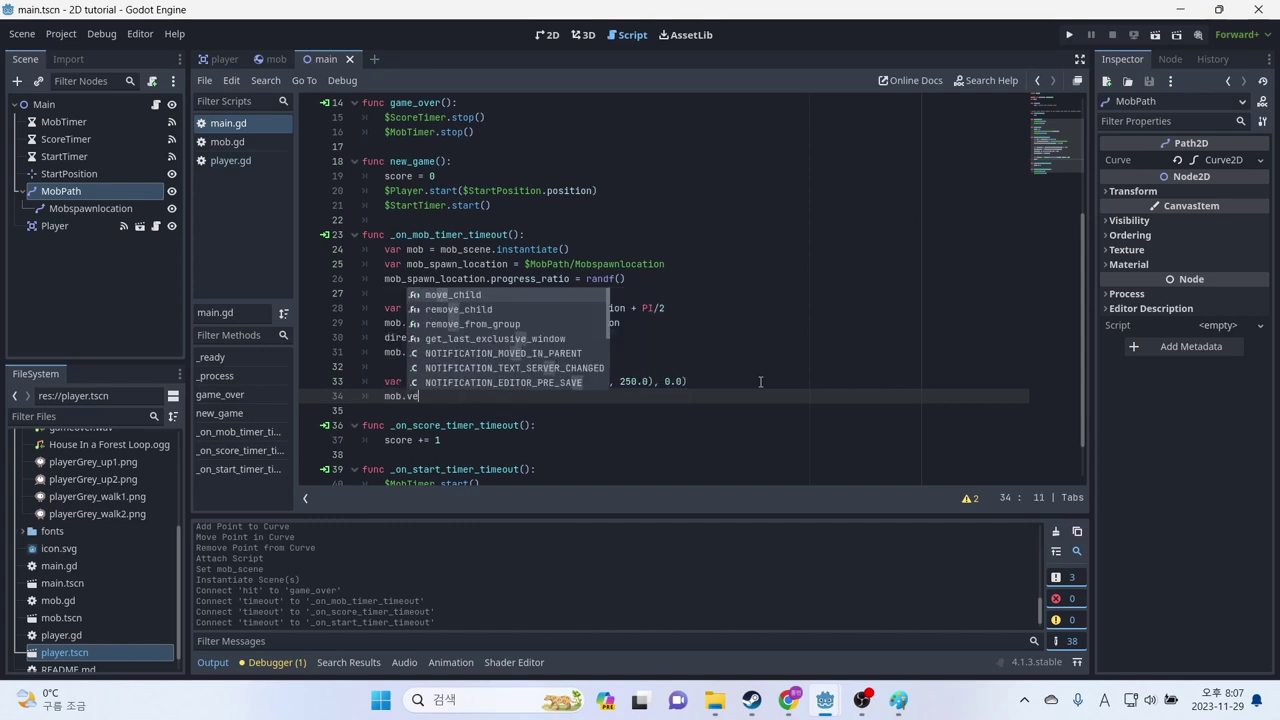
text(locity)
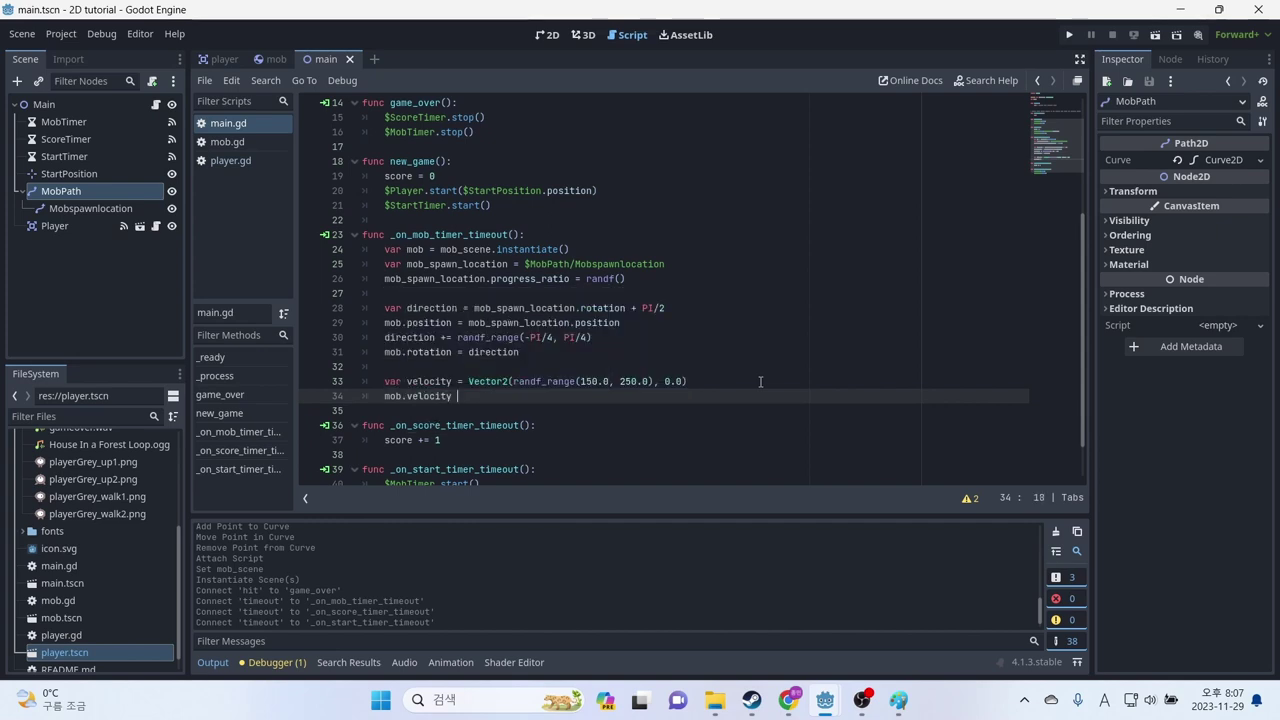
text( =)
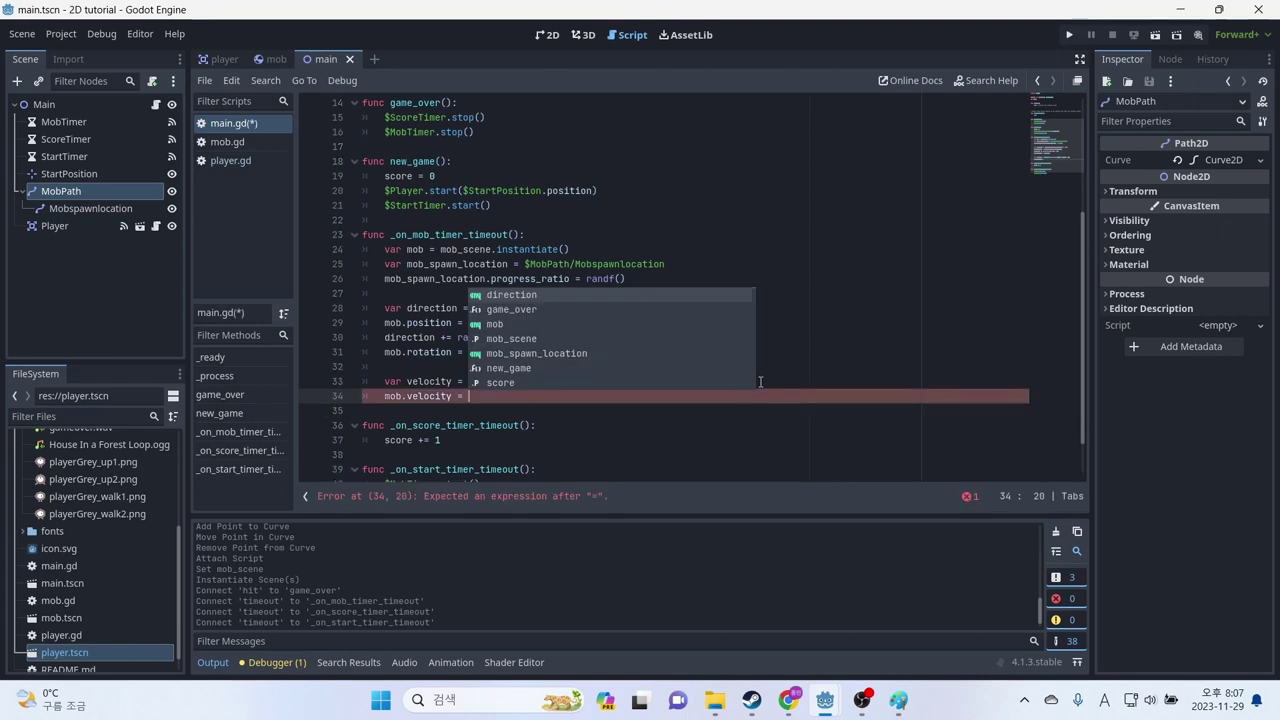
text( vl)
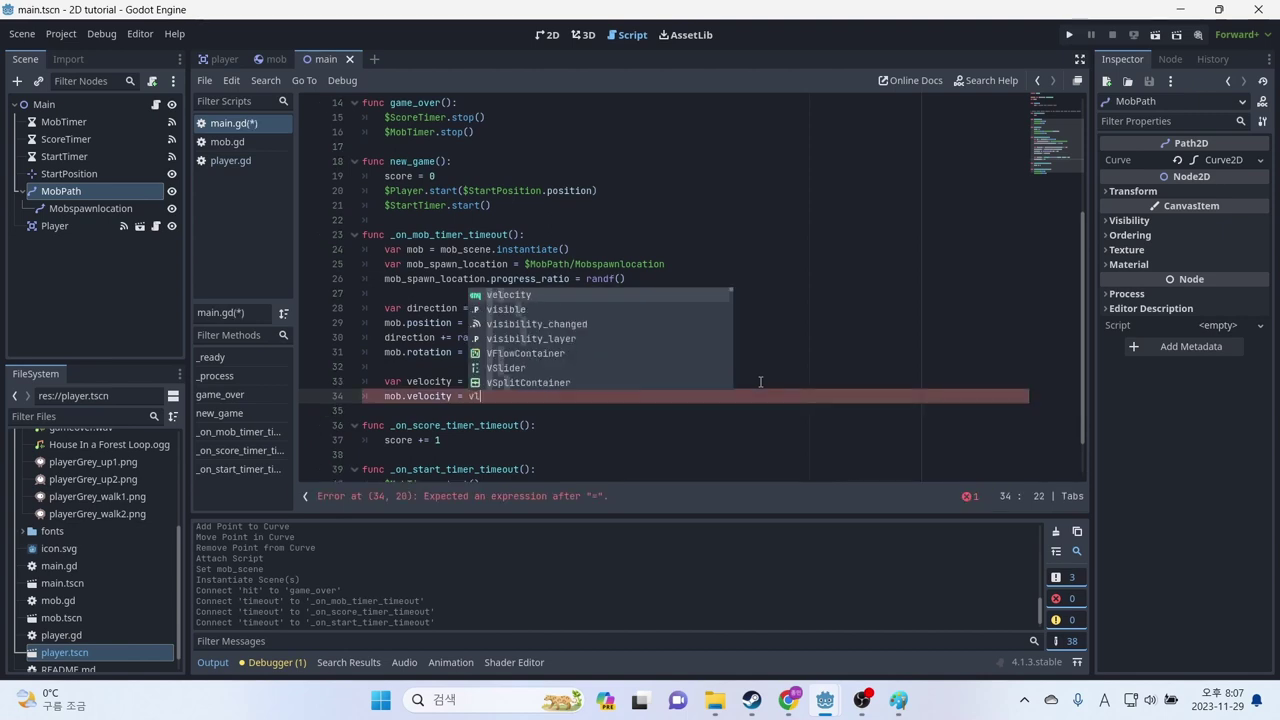
key(BackSpace)
text(elocity)
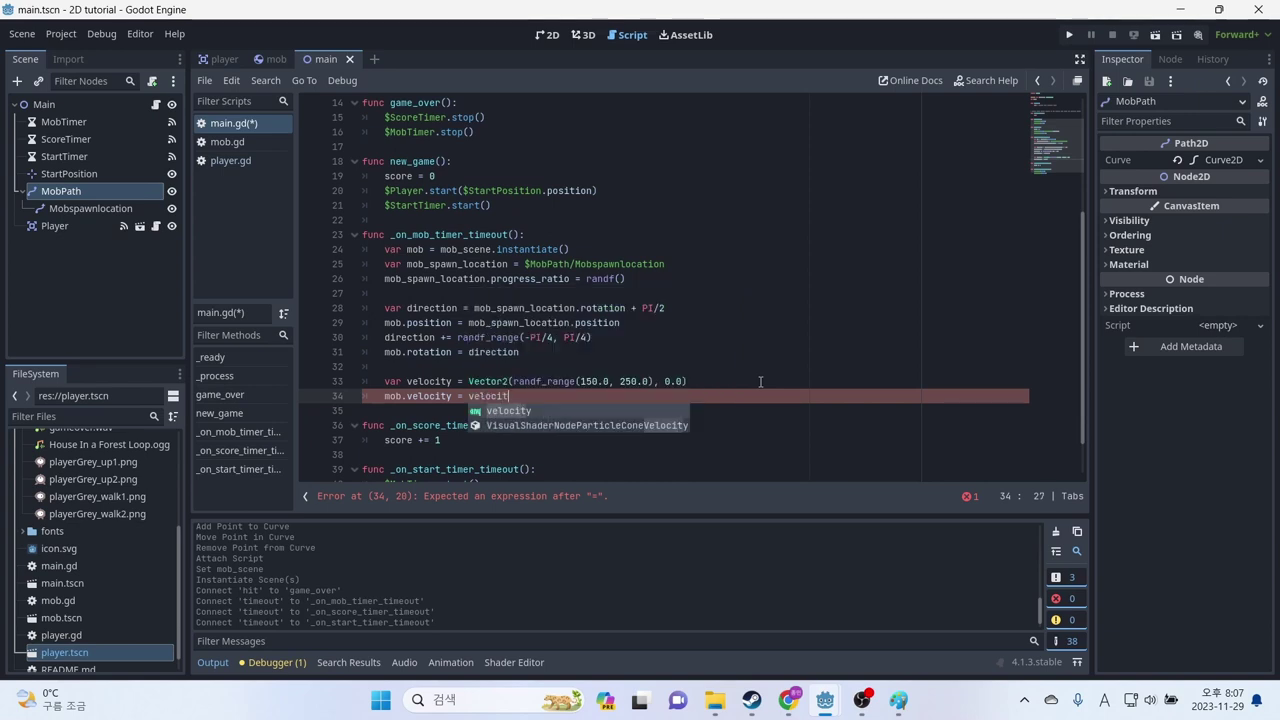
text(.rotated)
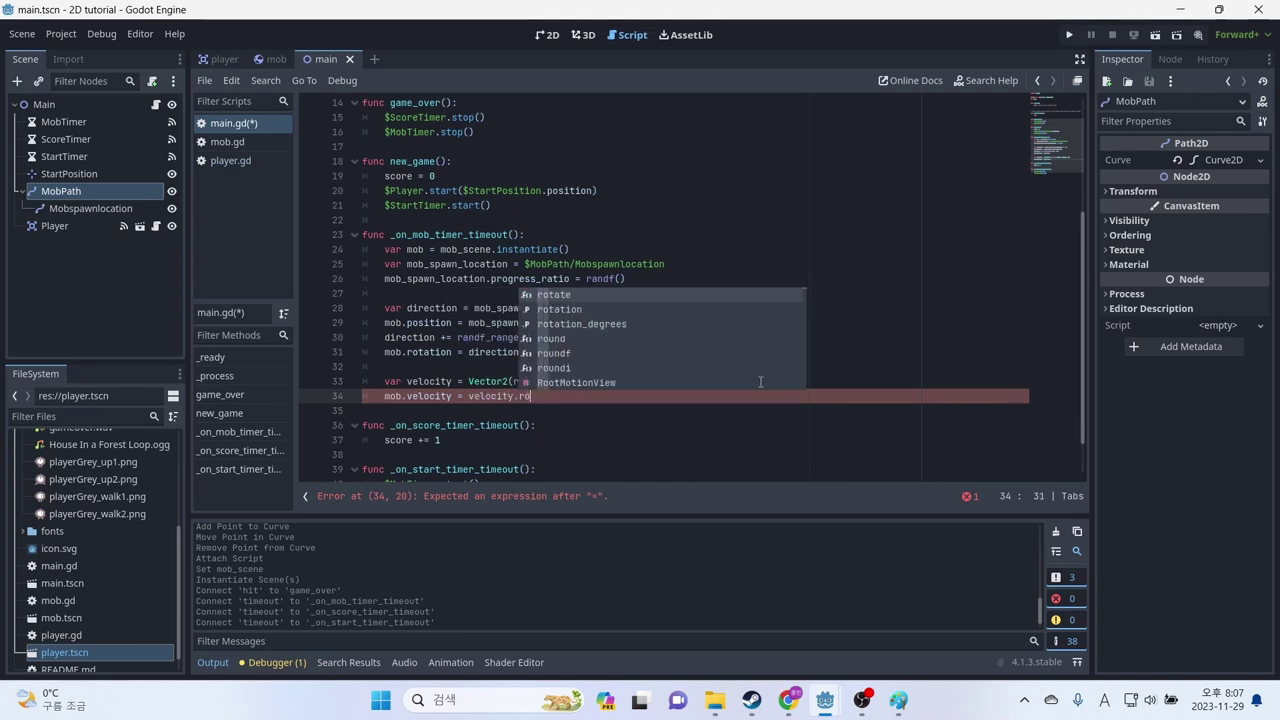
text((d)
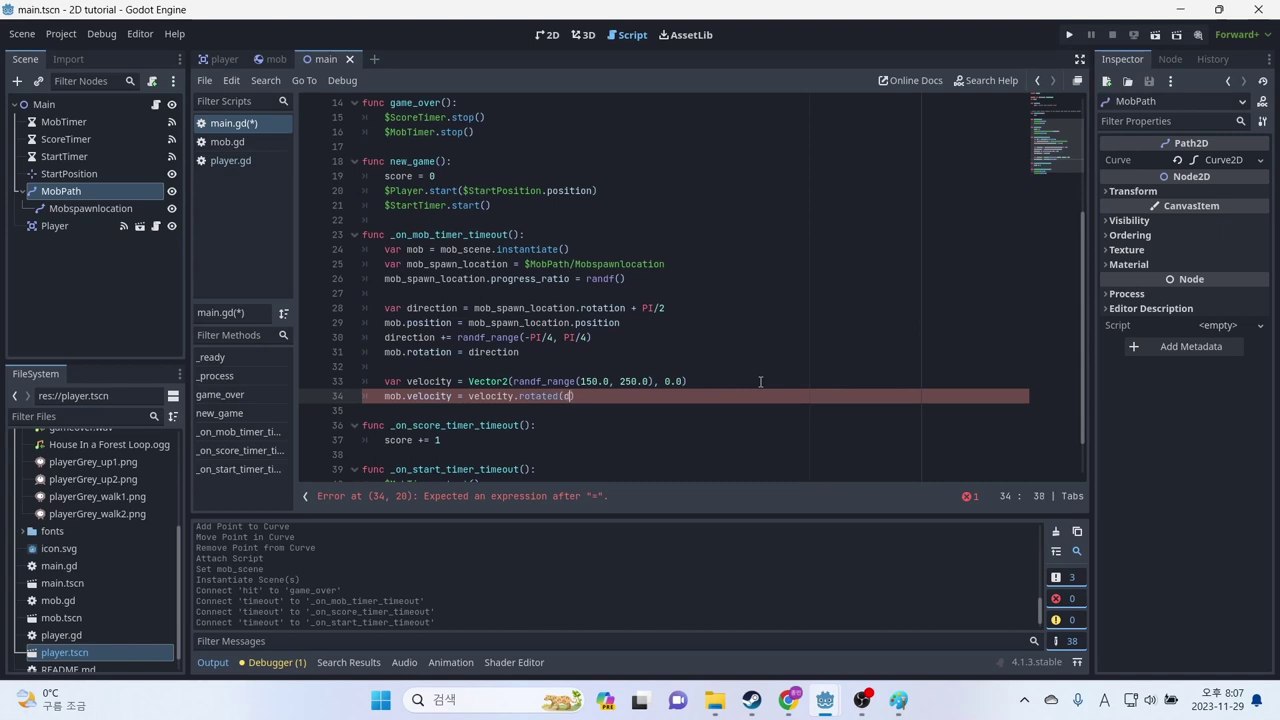
text(irection)
key(ctrl+s)
click(684, 422)
click(682, 397)
scroll(690, 392, down, 1)
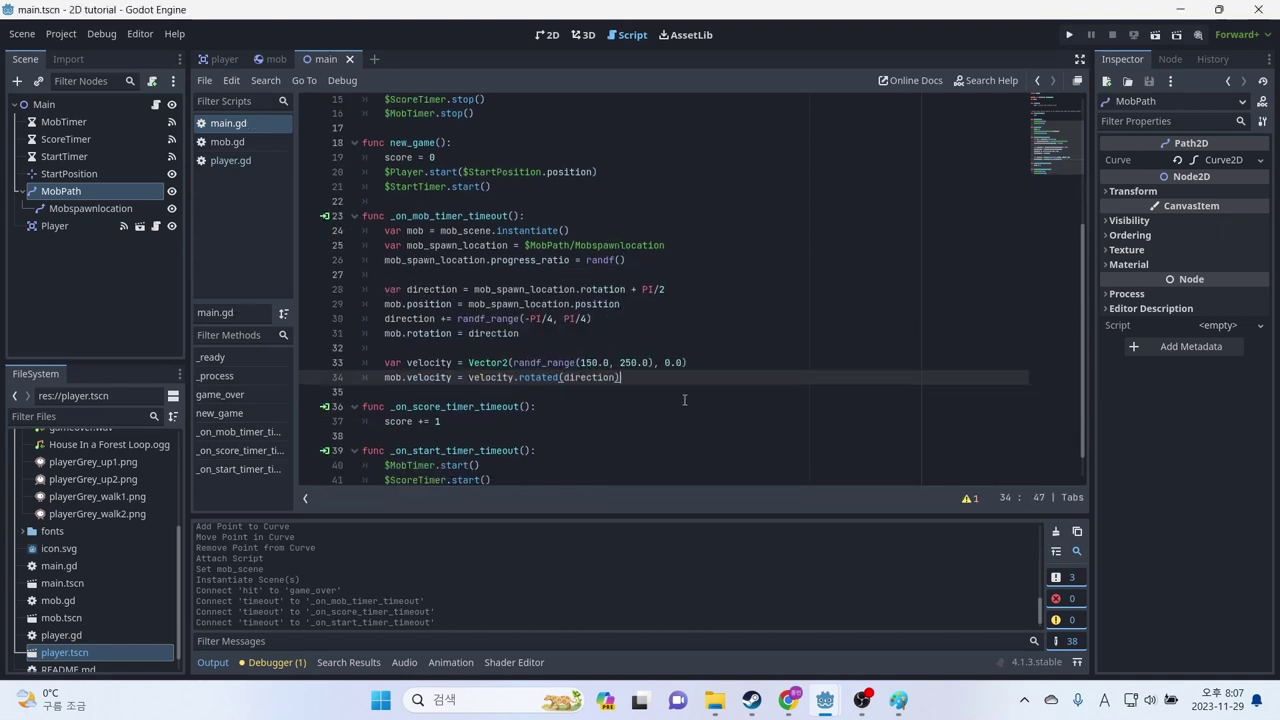
Highlight mob.velocity and rotated(direction) on line 34 to explain them
drag(386, 352, 456, 352)
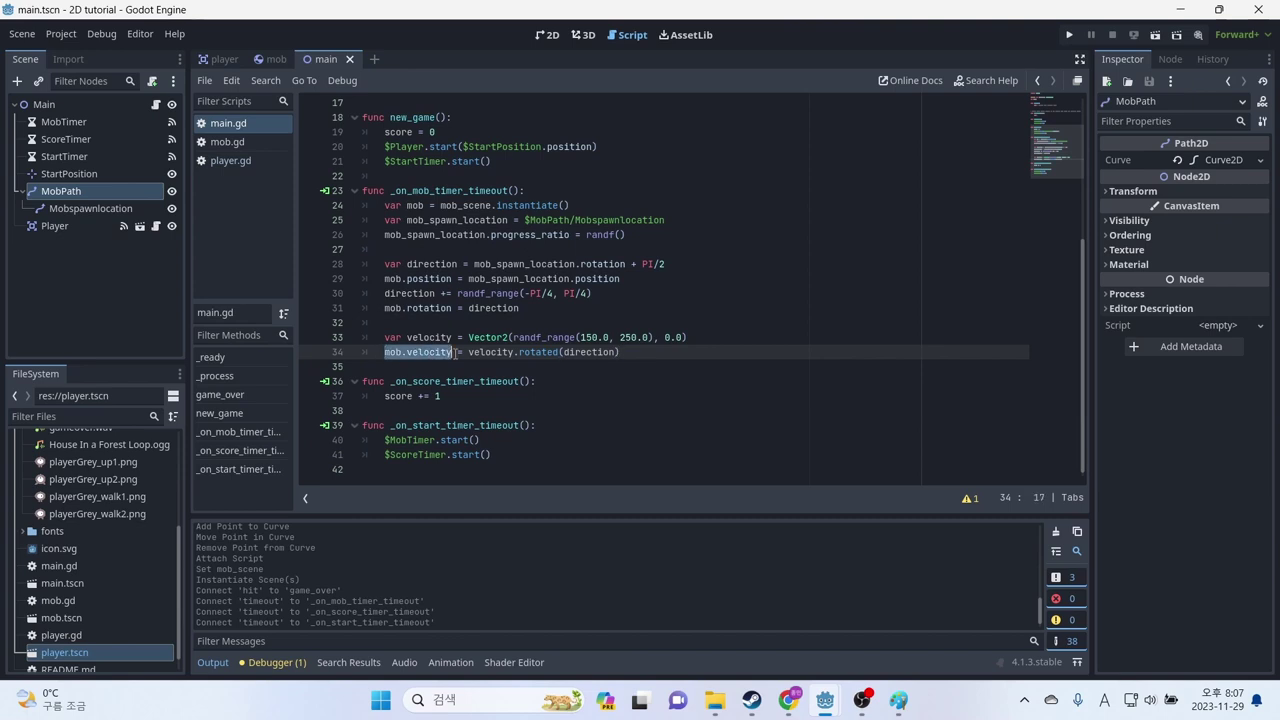
click(564, 376)
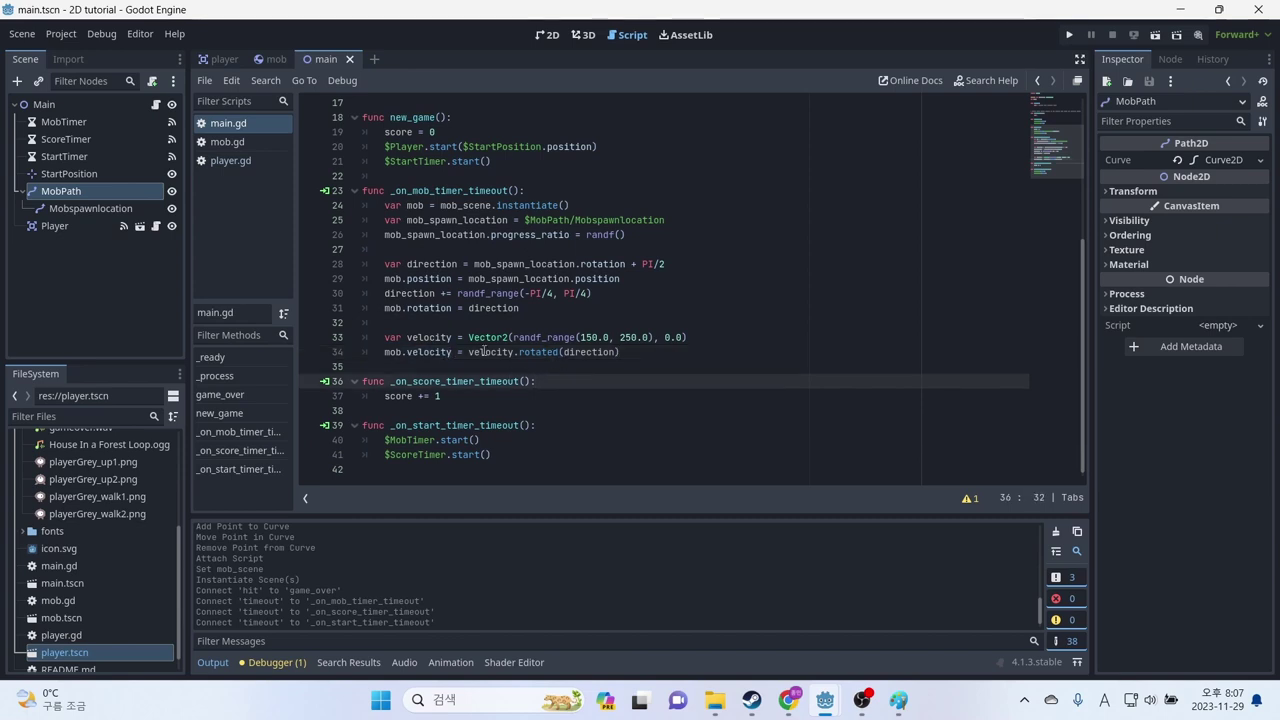
drag(521, 352, 620, 352)
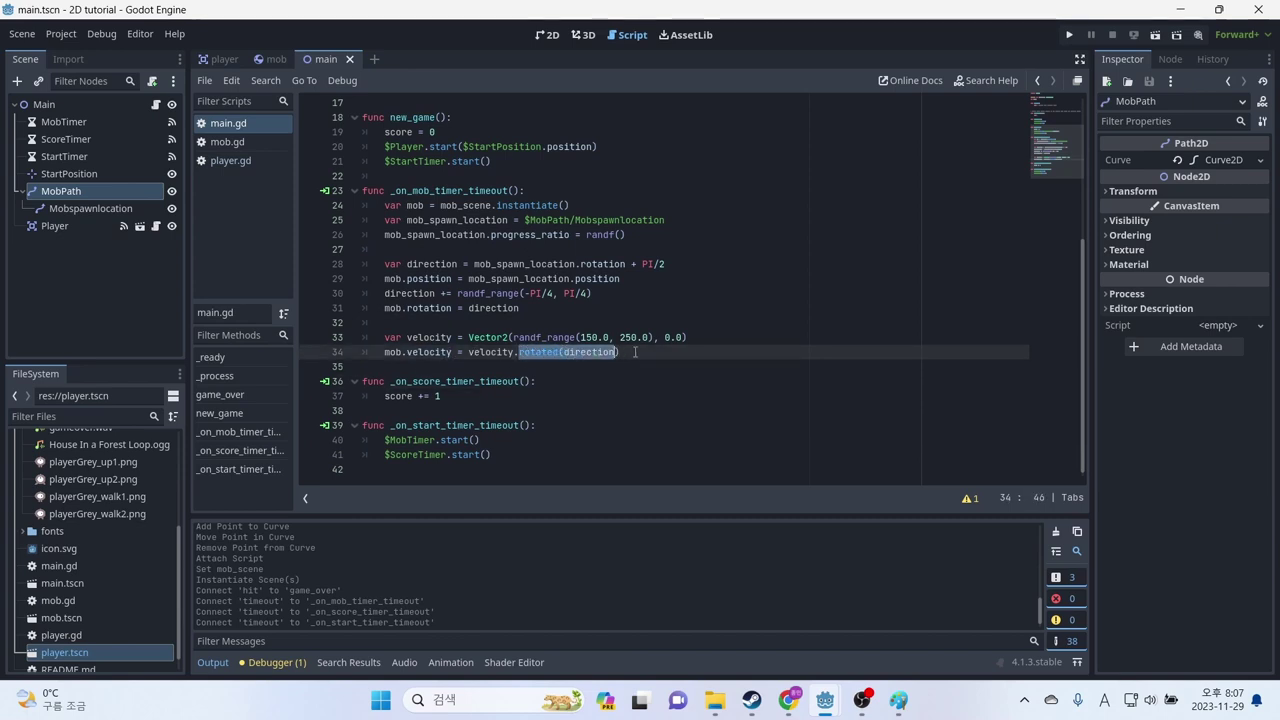
click(646, 352)
drag(516, 352, 620, 352)
click(644, 352)
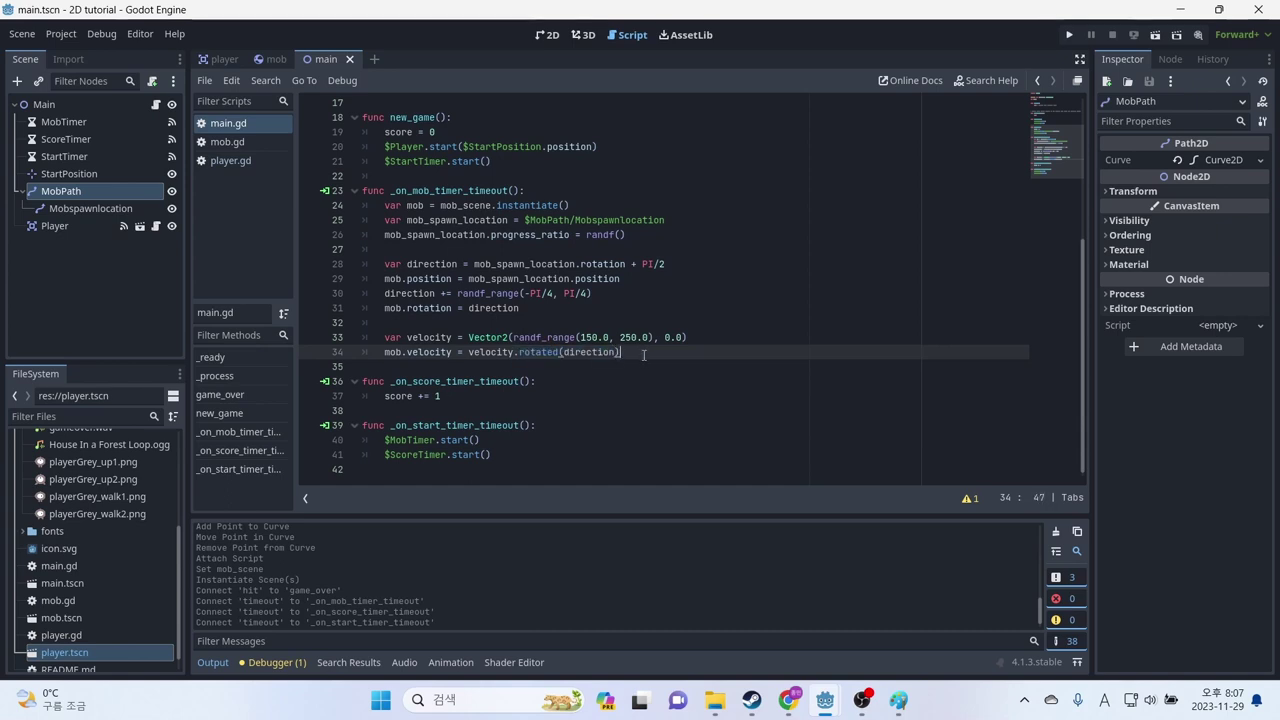
Below the fan diagram, sketch a horizontal arrow with a D-shaped mob at its left end
click(898, 700)
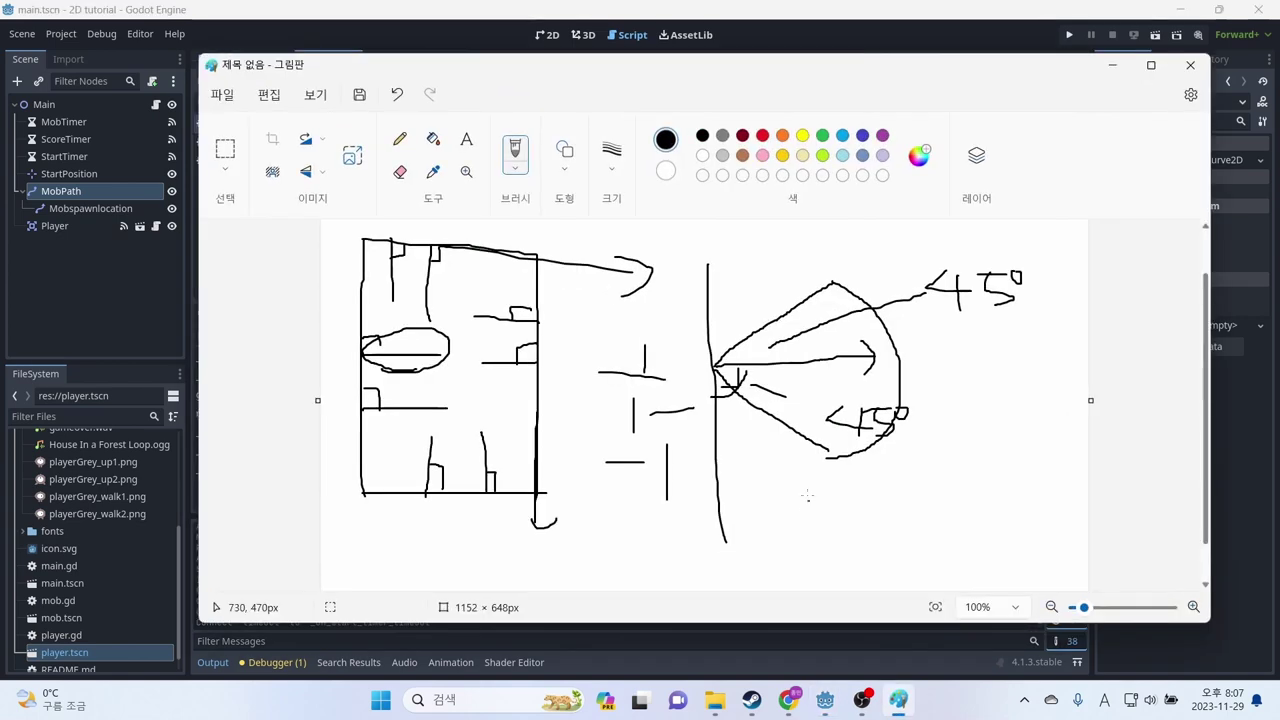
scroll(838, 420, down, 1)
scroll(838, 421, up, 1)
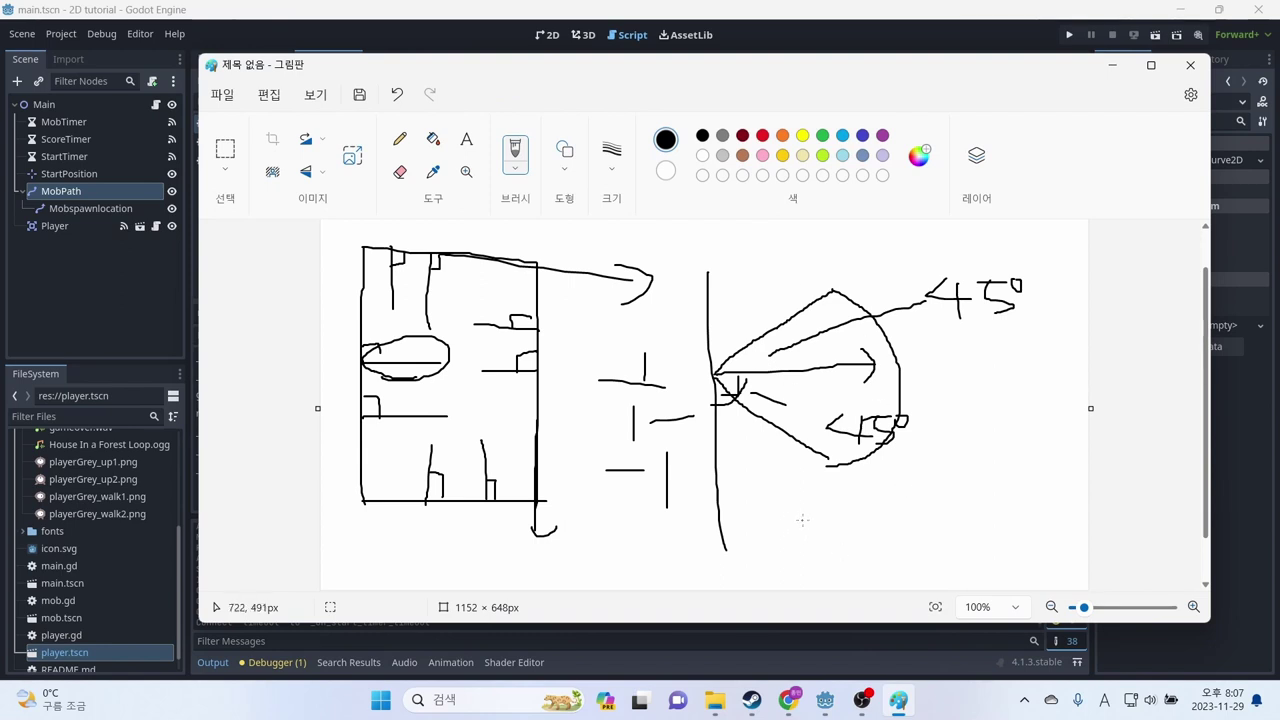
mouse_move(805, 527)
mouse_down()
mouse_move(936, 524)
mouse_move(932, 537)
mouse_up()
mouse_move(793, 512)
mouse_down()
mouse_move(793, 545)
mouse_move(773, 521)
mouse_move(788, 533)
mouse_up()
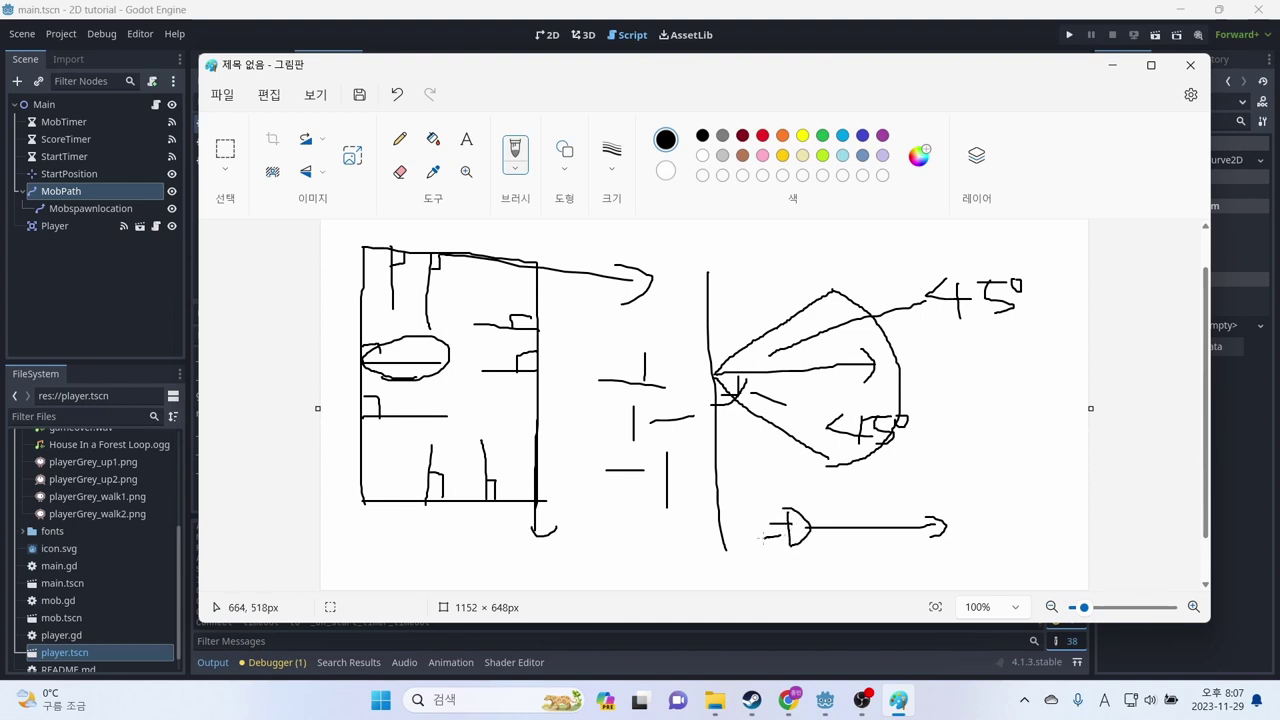
click(1111, 68)
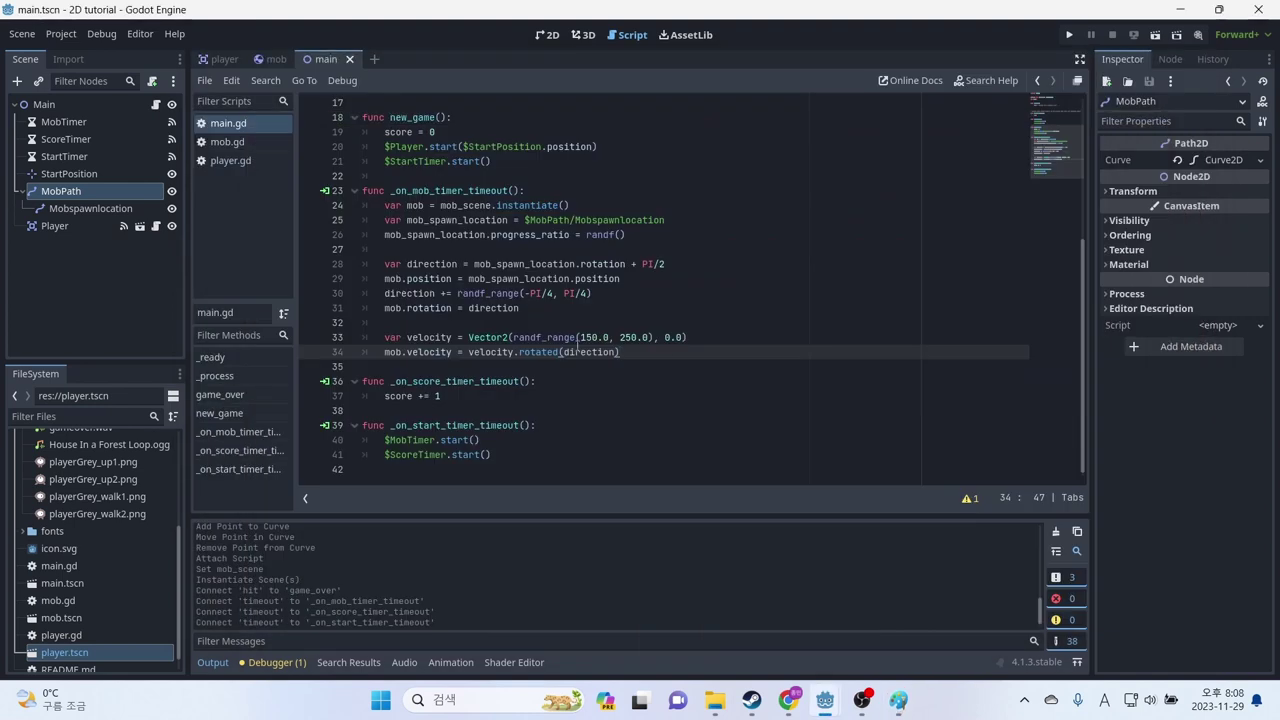
Add add_child(mob) below line 34 of the mob timer handler and save main.gd
drag(514, 337, 650, 337)
click(650, 352)
mouse_move(898, 701)
key(Return)
key(Return)
text(a)
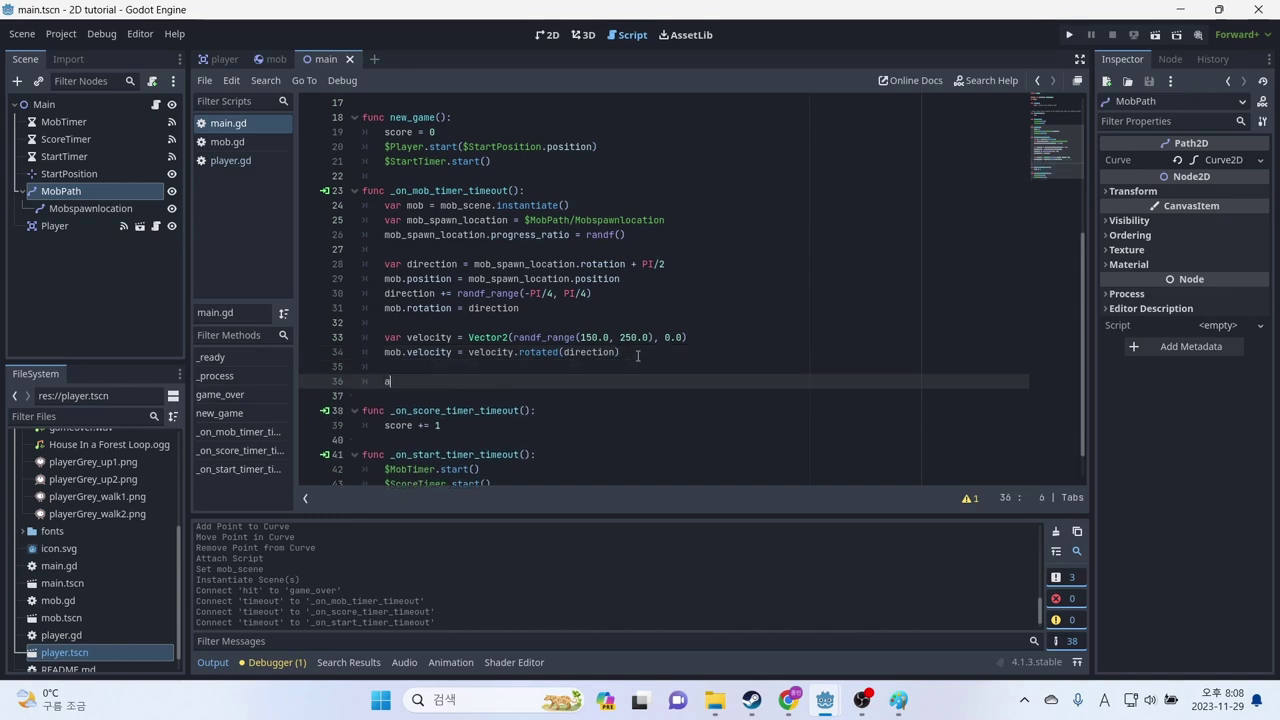
text(dd_child)
text((mob)
key(ctrl+s)
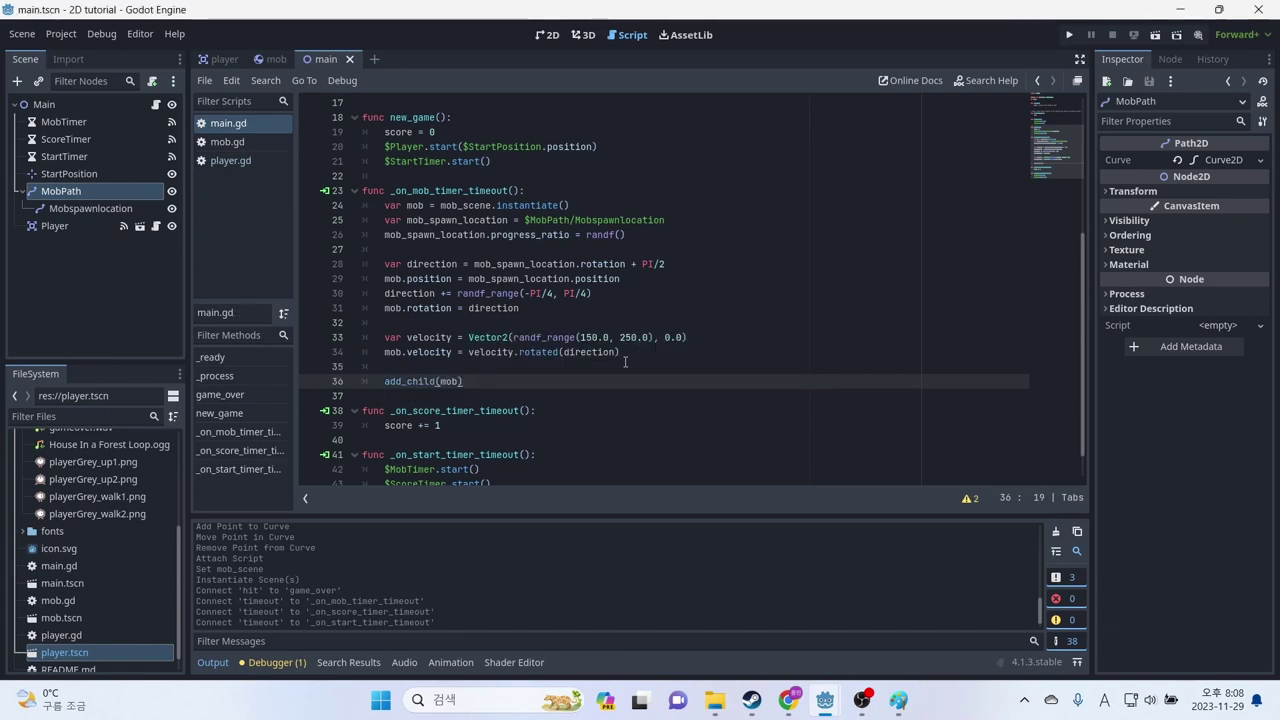
Select the Main node in the Scene dock and scroll through the script
click(50, 104)
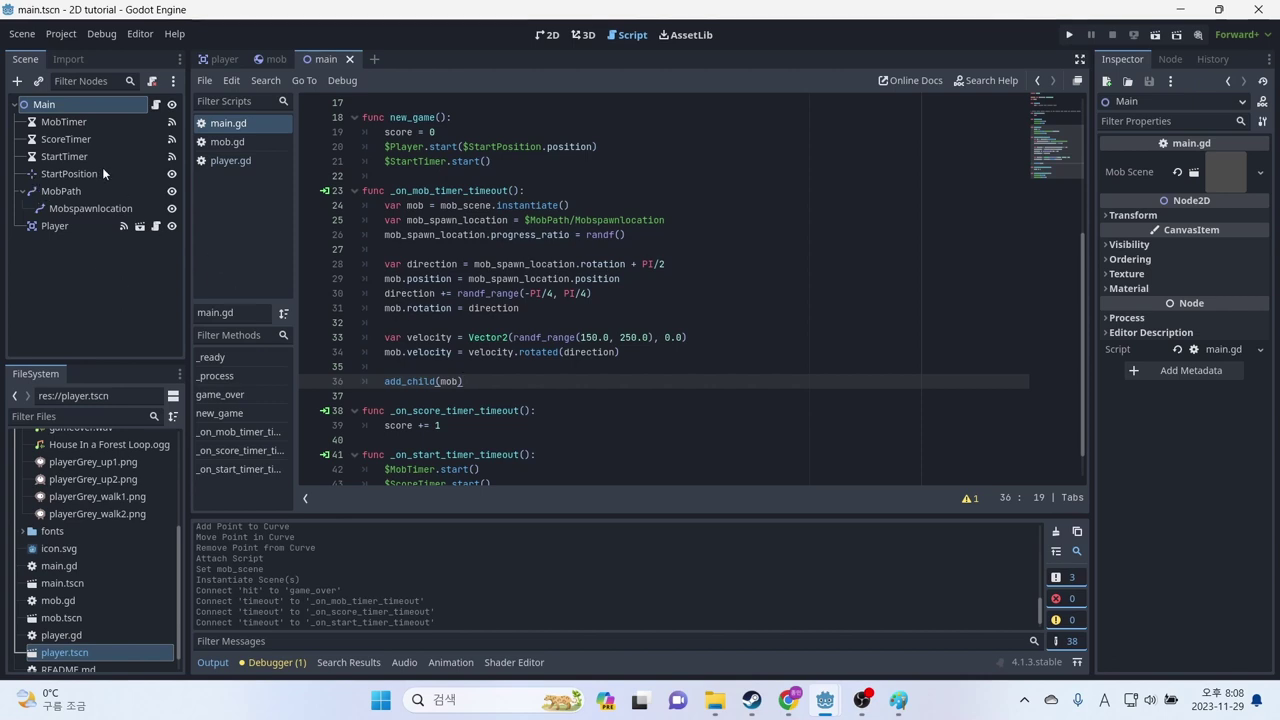
scroll(606, 255, down, 1)
scroll(603, 250, up, 1)
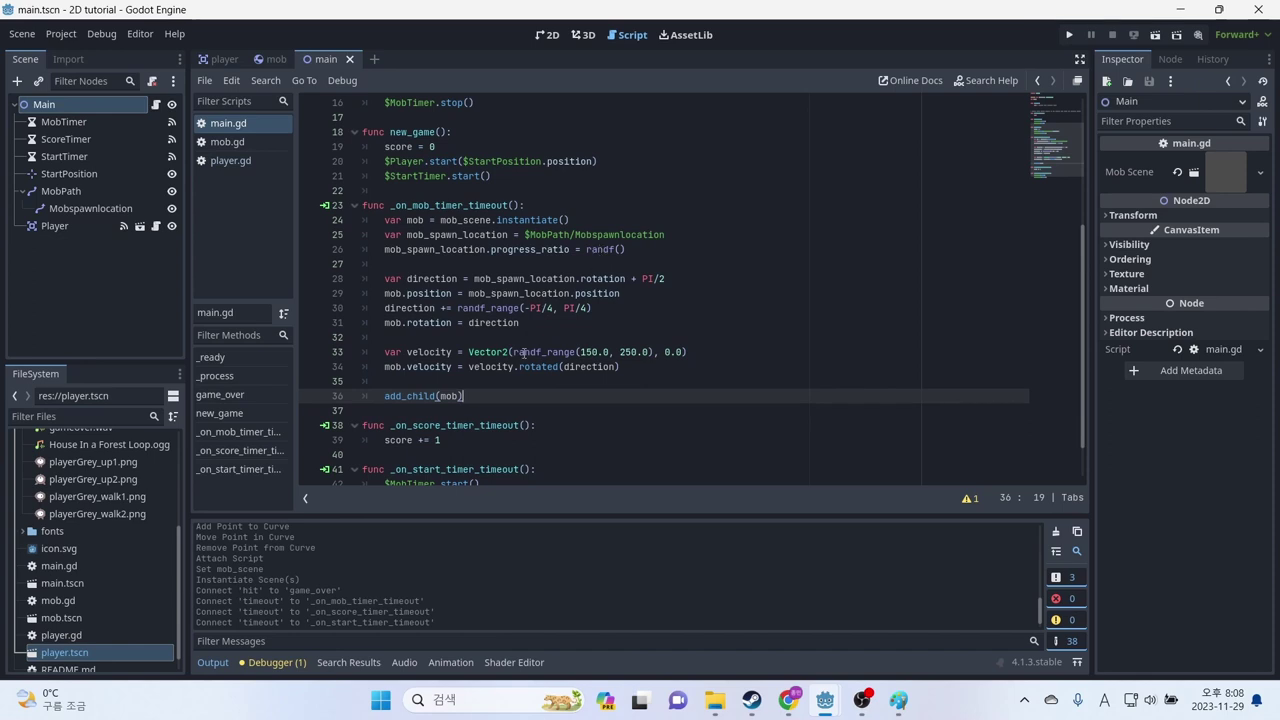
scroll(520, 350, up, 2)
scroll(512, 343, up, 3)
scroll(491, 235, down, 5)
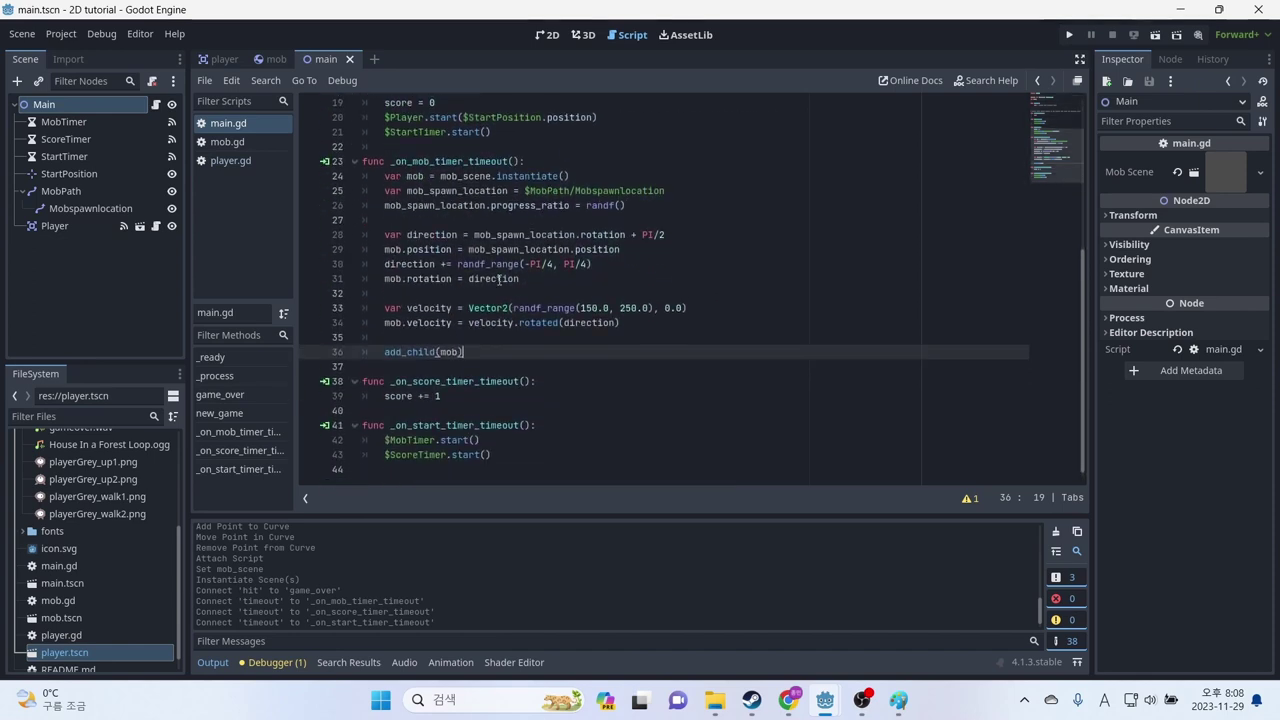
scroll(522, 237, up, 5)
Replace the pass placeholder on line 7 of _ready with a new_game() call
drag(578, 190, 362, 190)
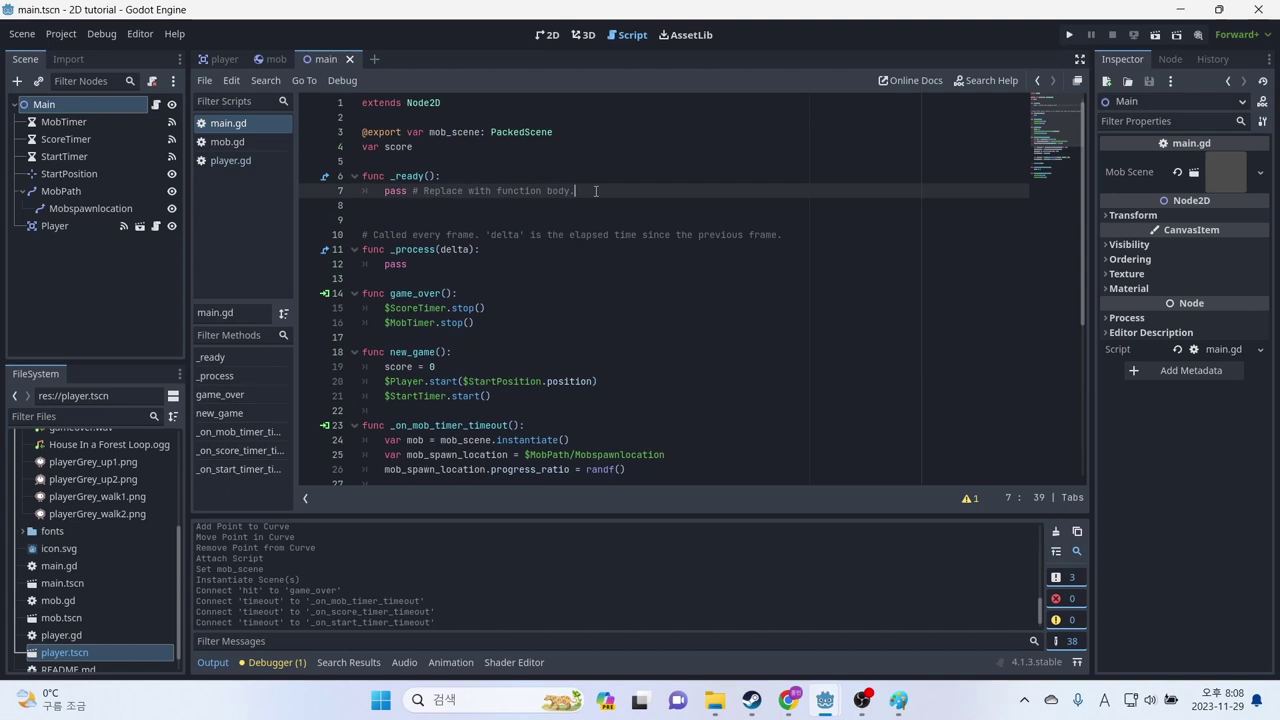
key(BackSpace)
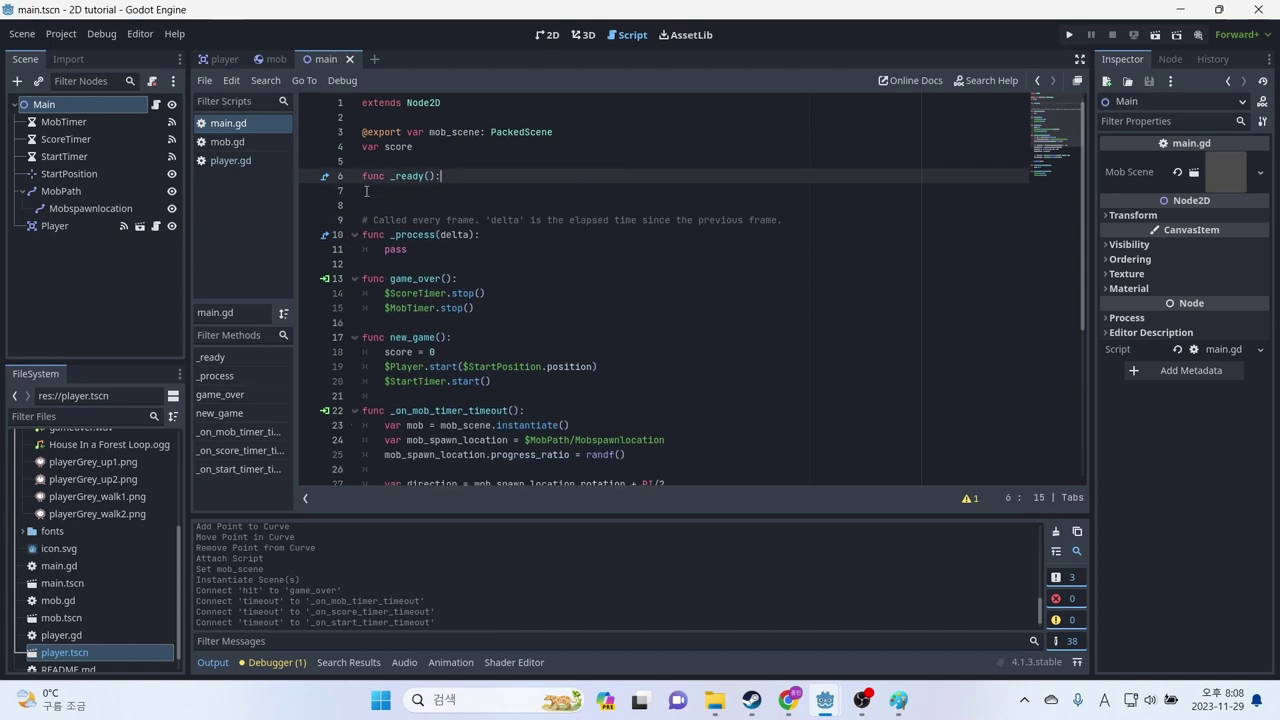
key(Tab)
text(new_gmae)
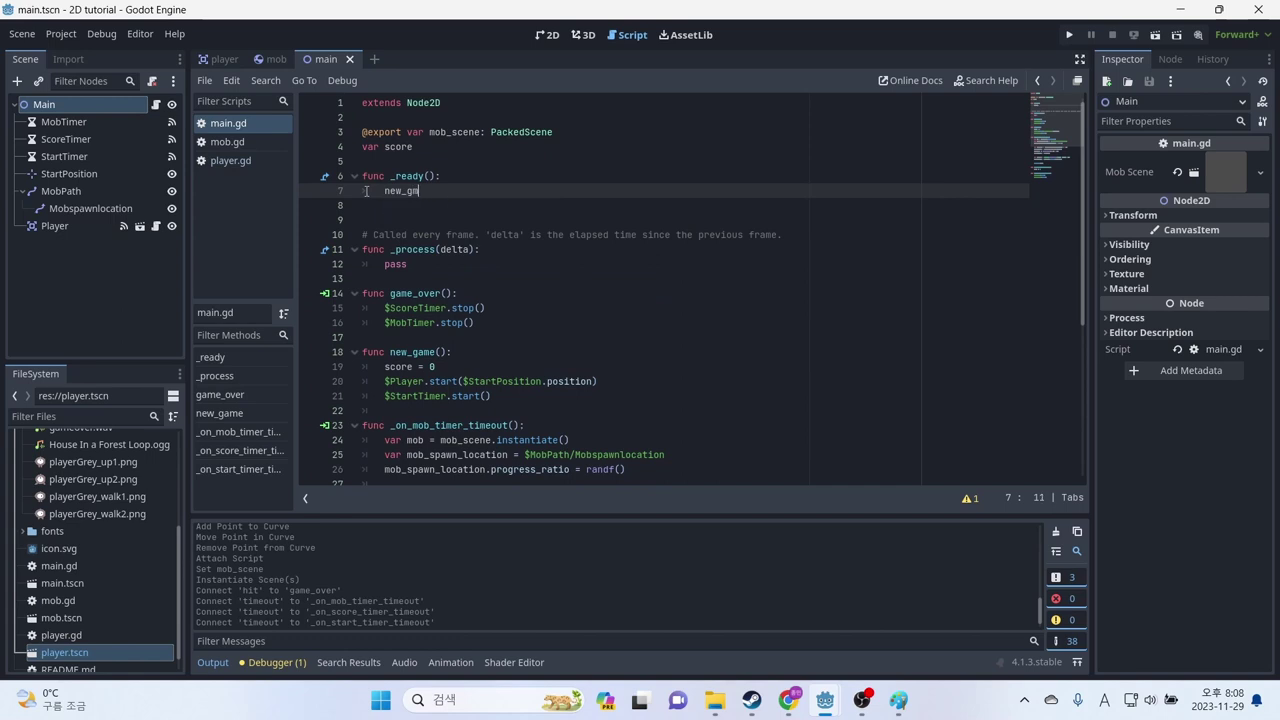
text(ame()
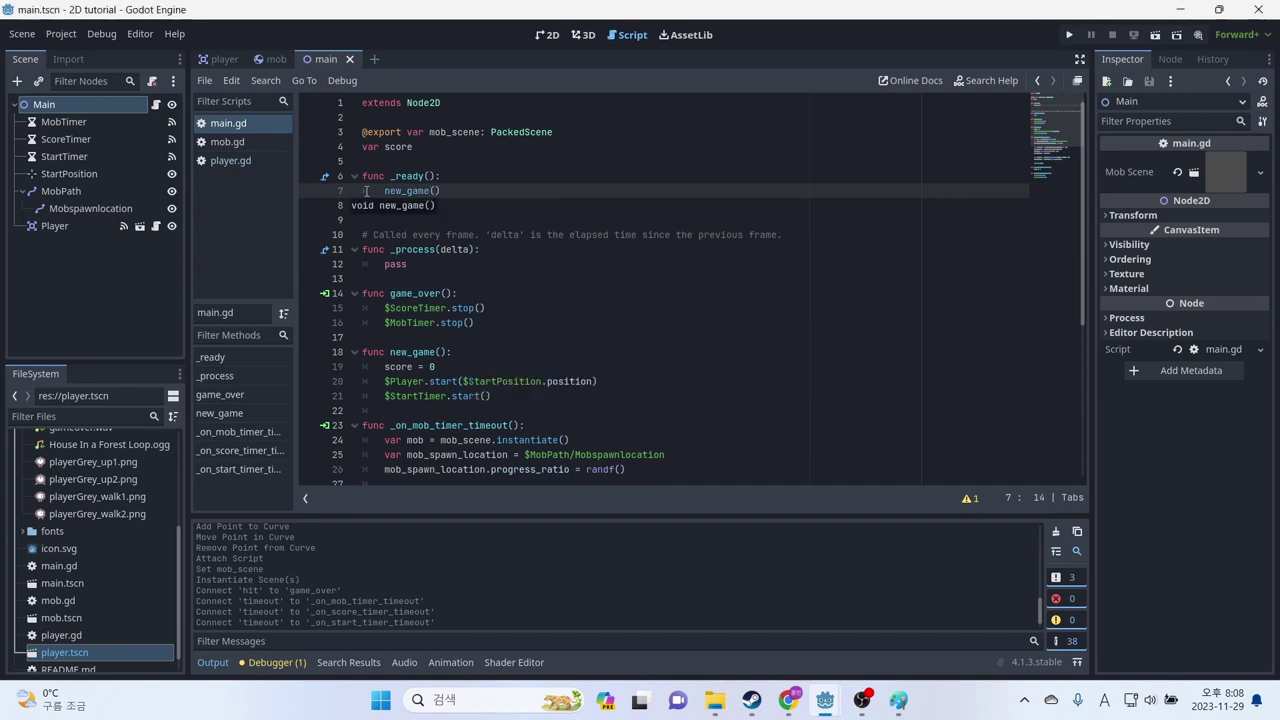
text())
scroll(499, 250, down, 1)
drag(395, 312, 565, 354)
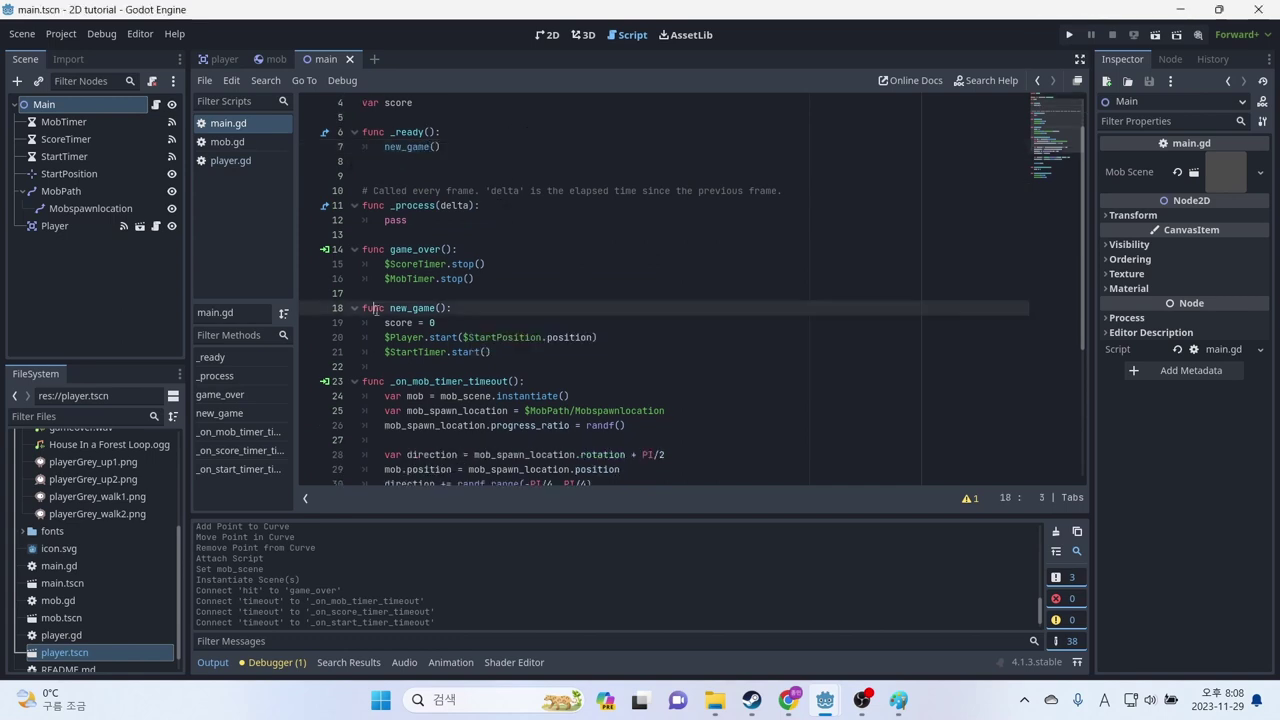
click(565, 354)
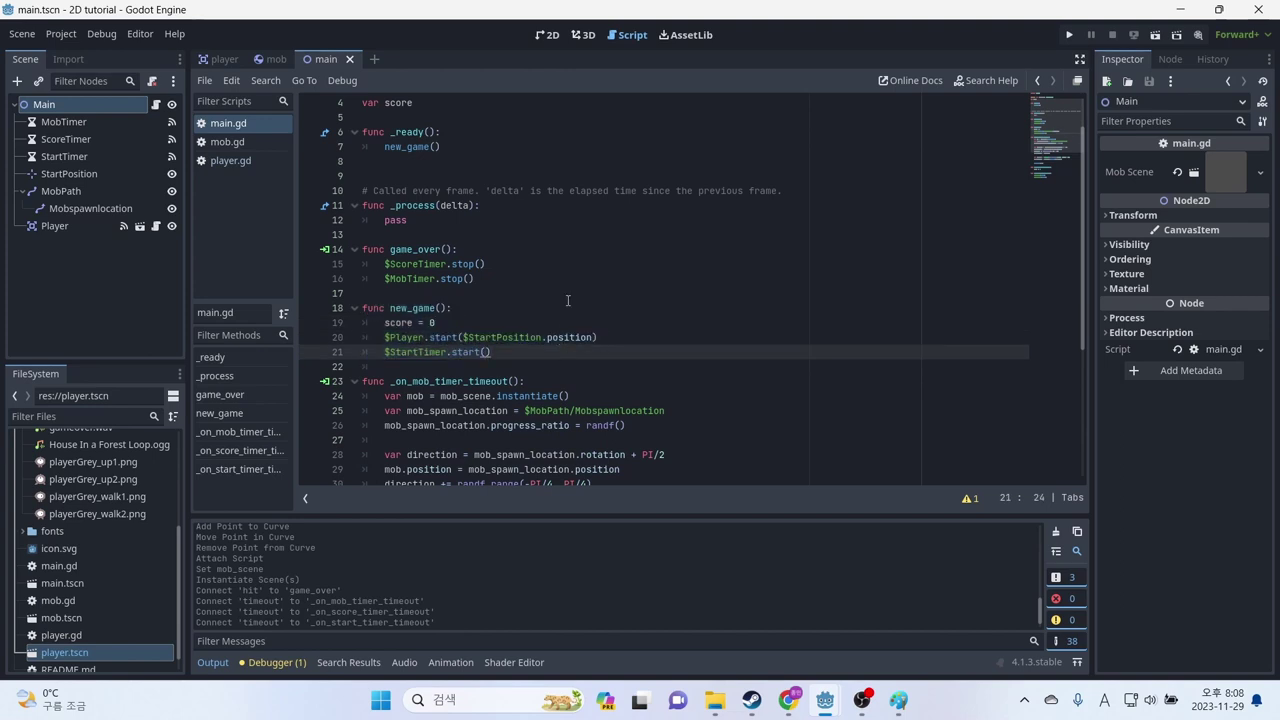
scroll(567, 300, down, 3)
scroll(779, 175, up, 4)
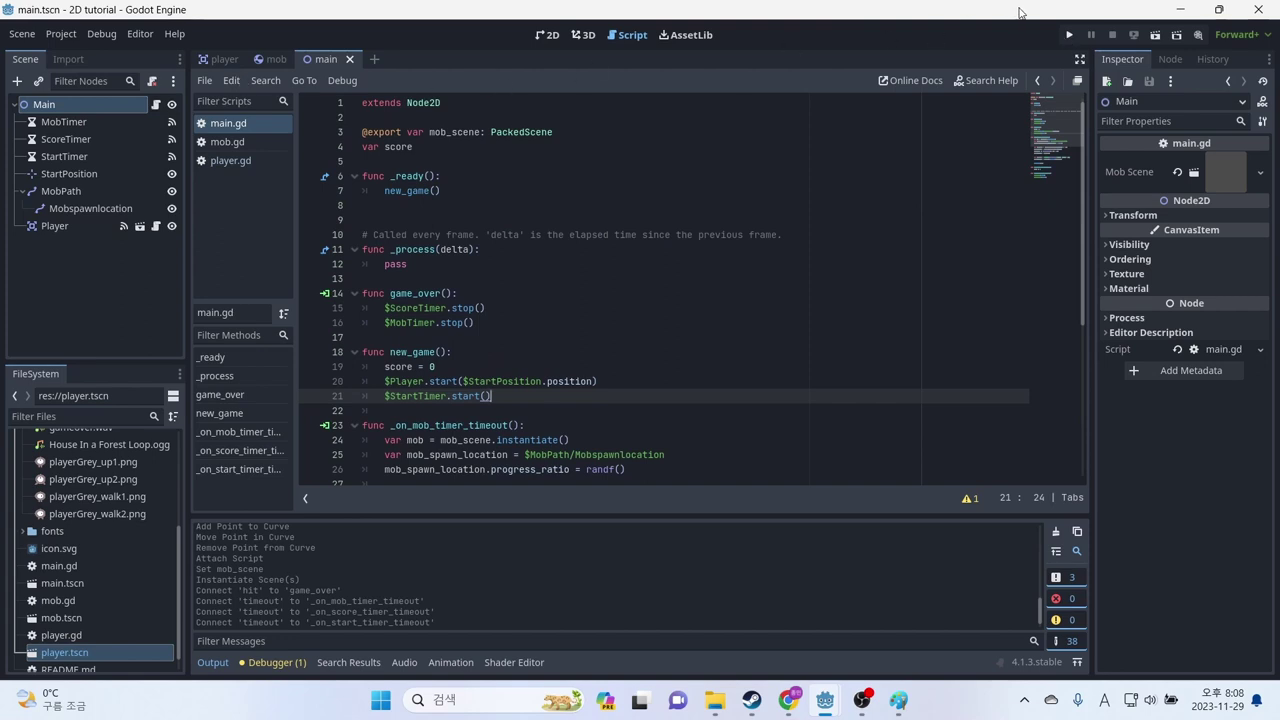
Test-run the game, close its window, and return to the main script
click(1070, 34)
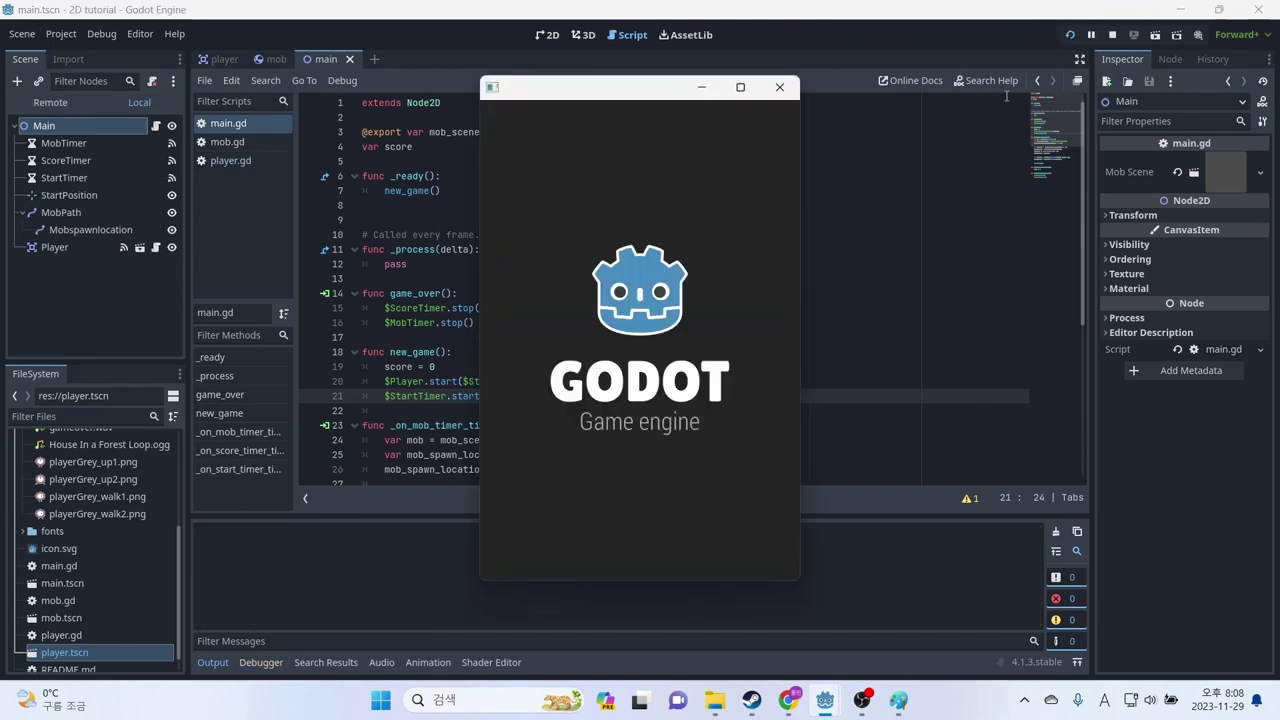
click(781, 89)
click(521, 234)
click(218, 64)
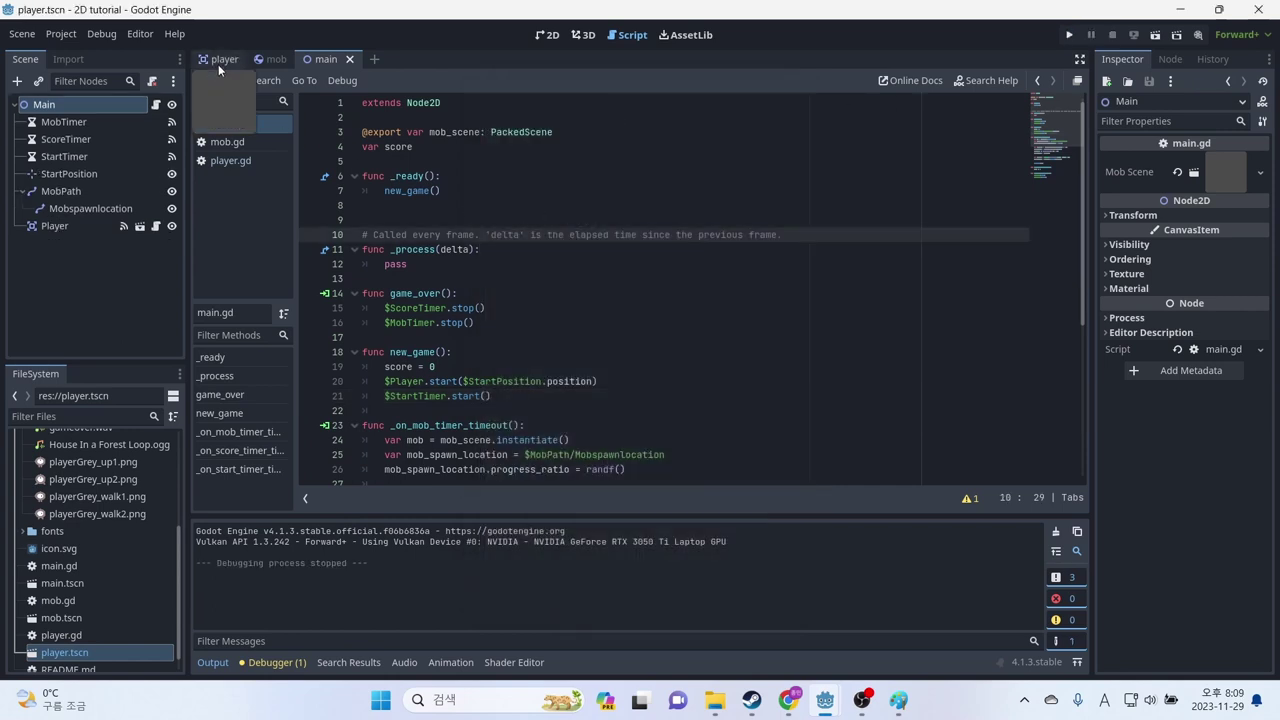
click(333, 63)
Set main.tscn as the project's main scene from the FileSystem dock
right_click(57, 105)
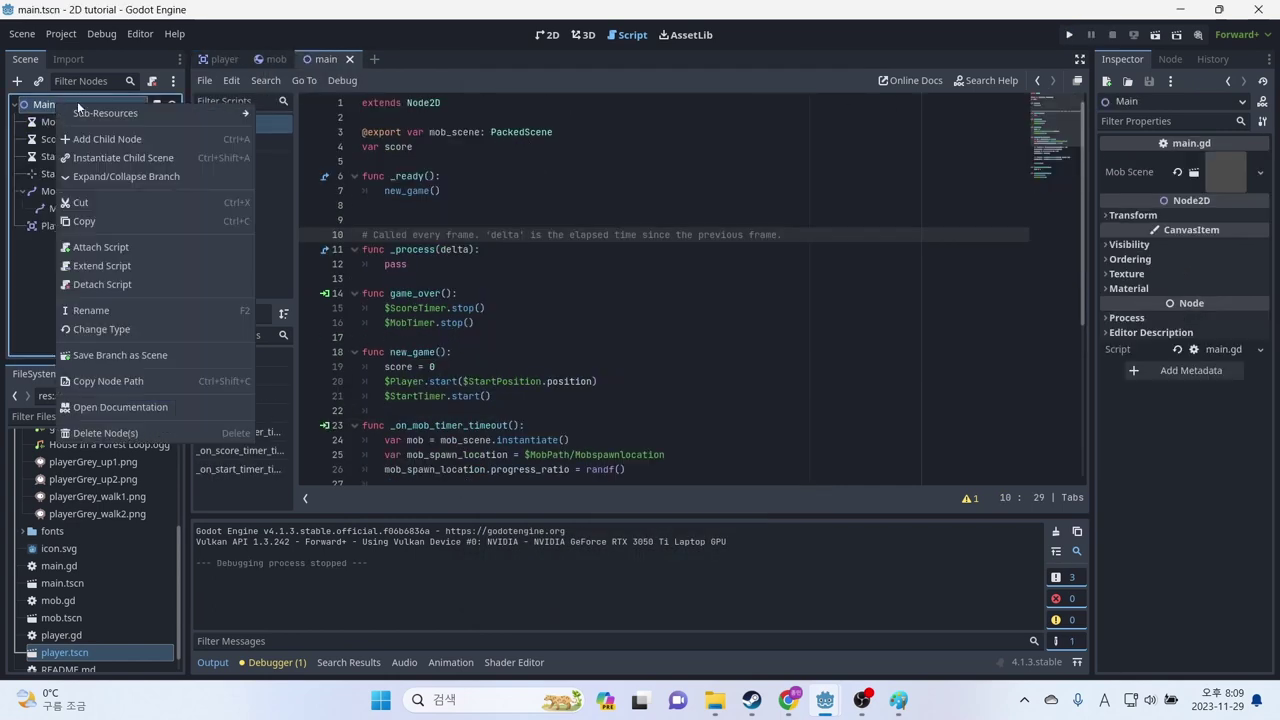
mouse_move(105, 119)
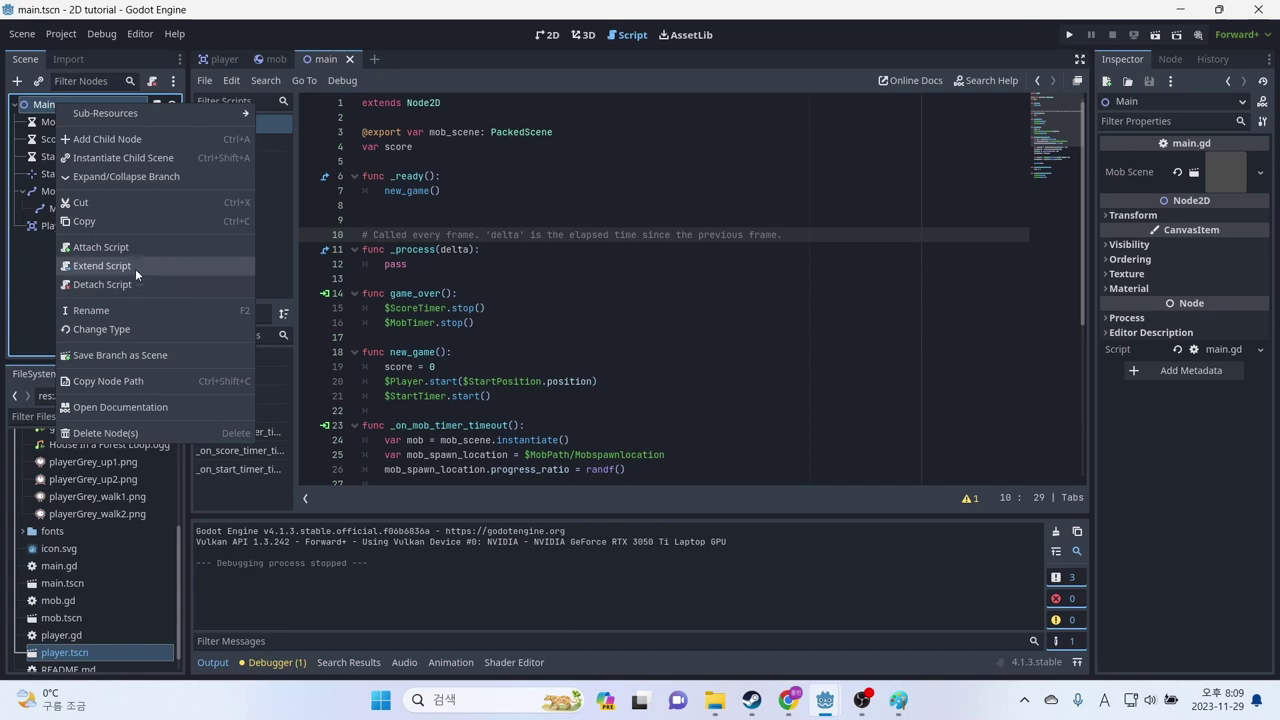
click(43, 291)
click(64, 582)
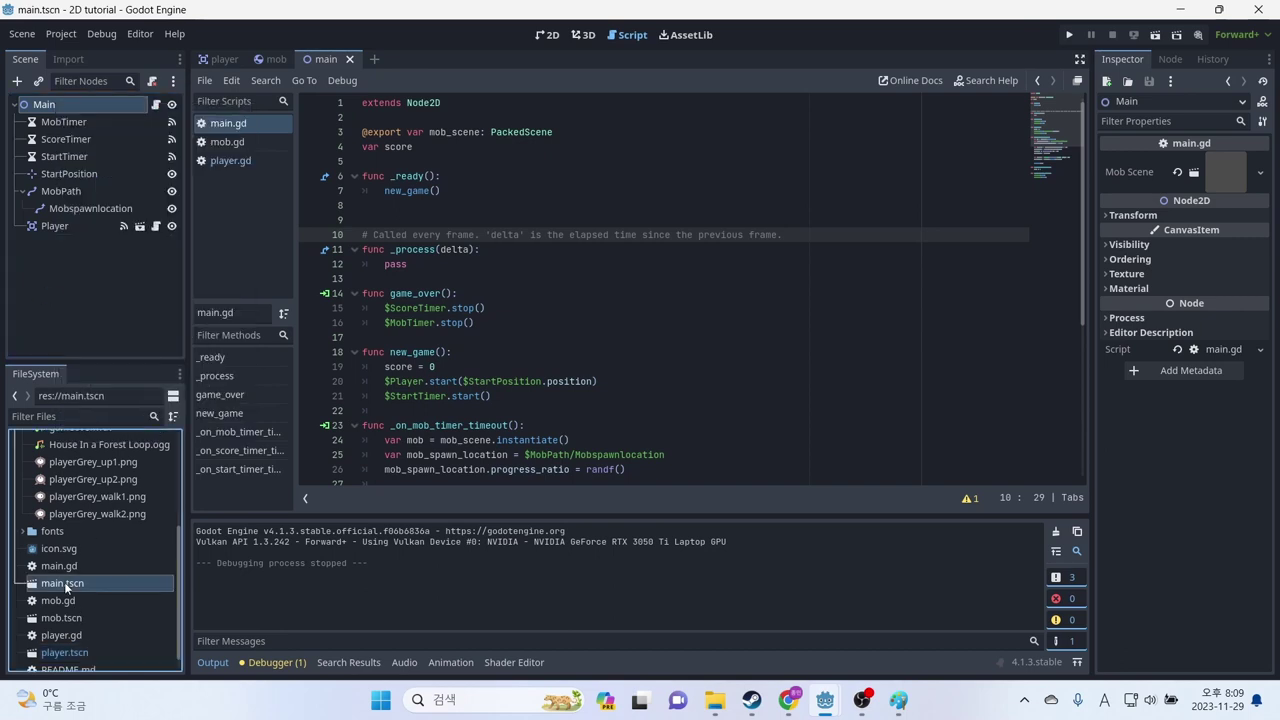
right_click(52, 584)
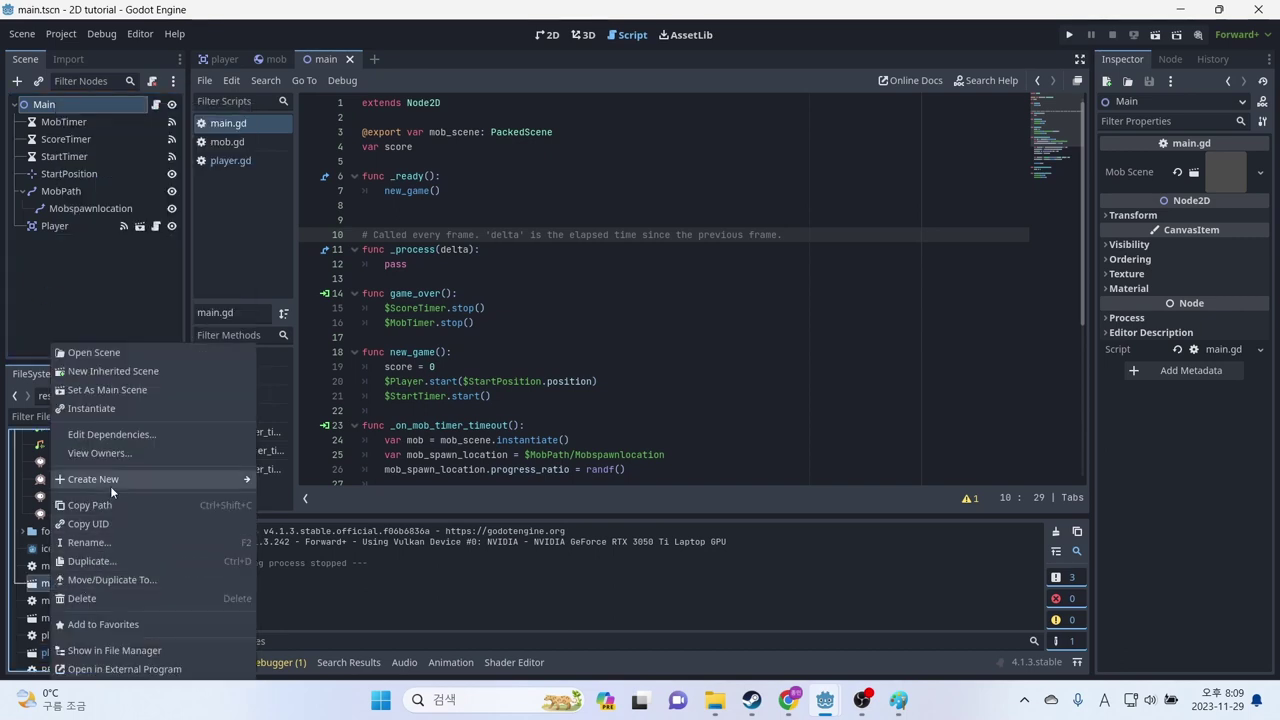
click(128, 389)
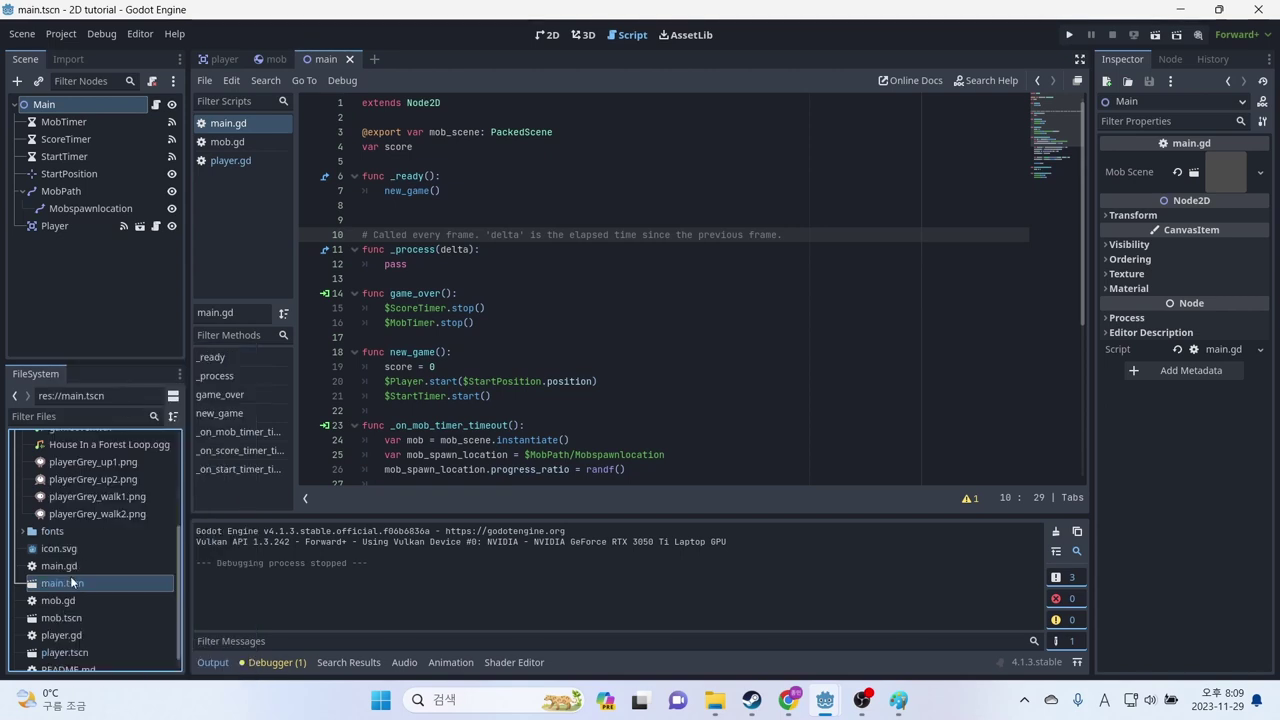
click(620, 255)
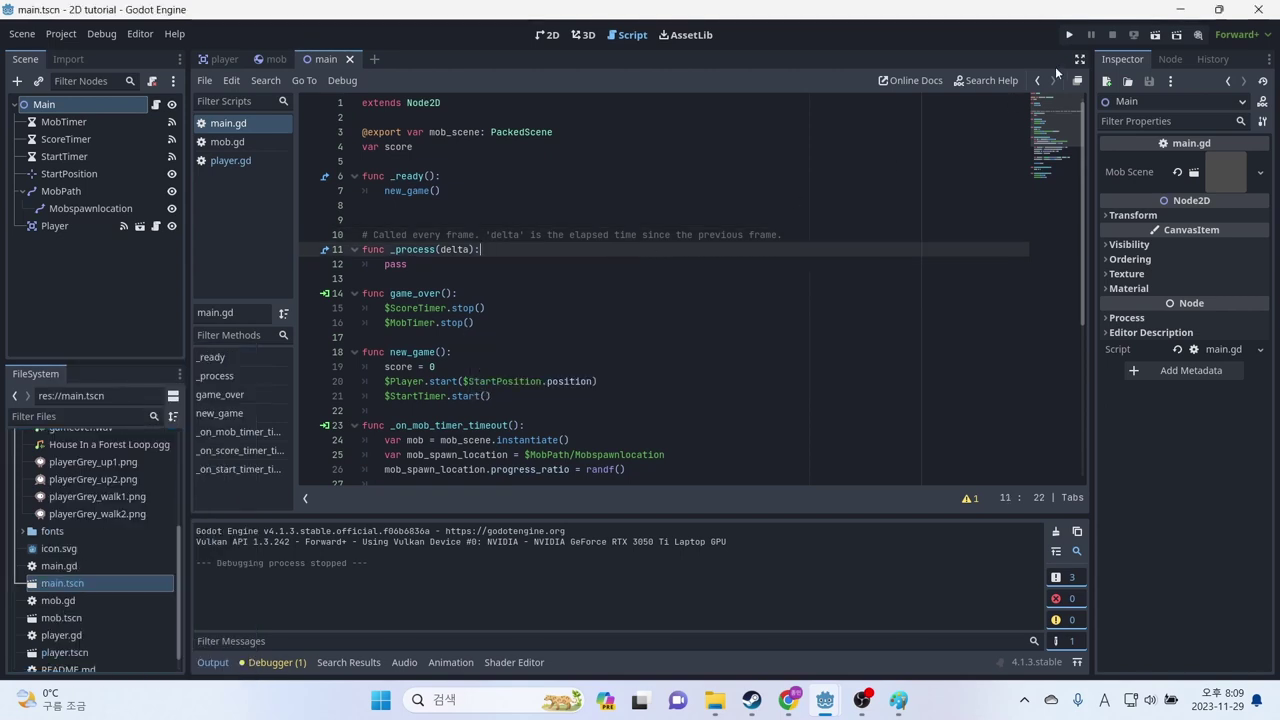
Run the game to see the error, then delete the frame comment on line 10
click(1069, 34)
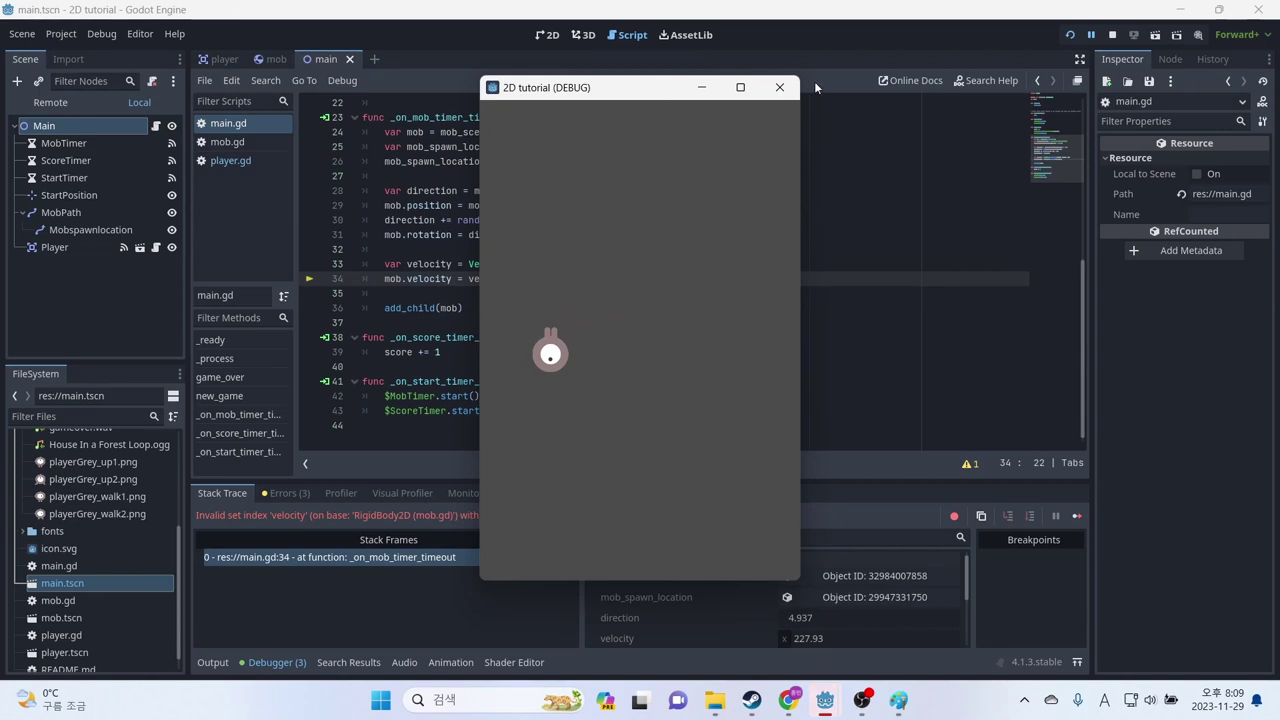
click(881, 407)
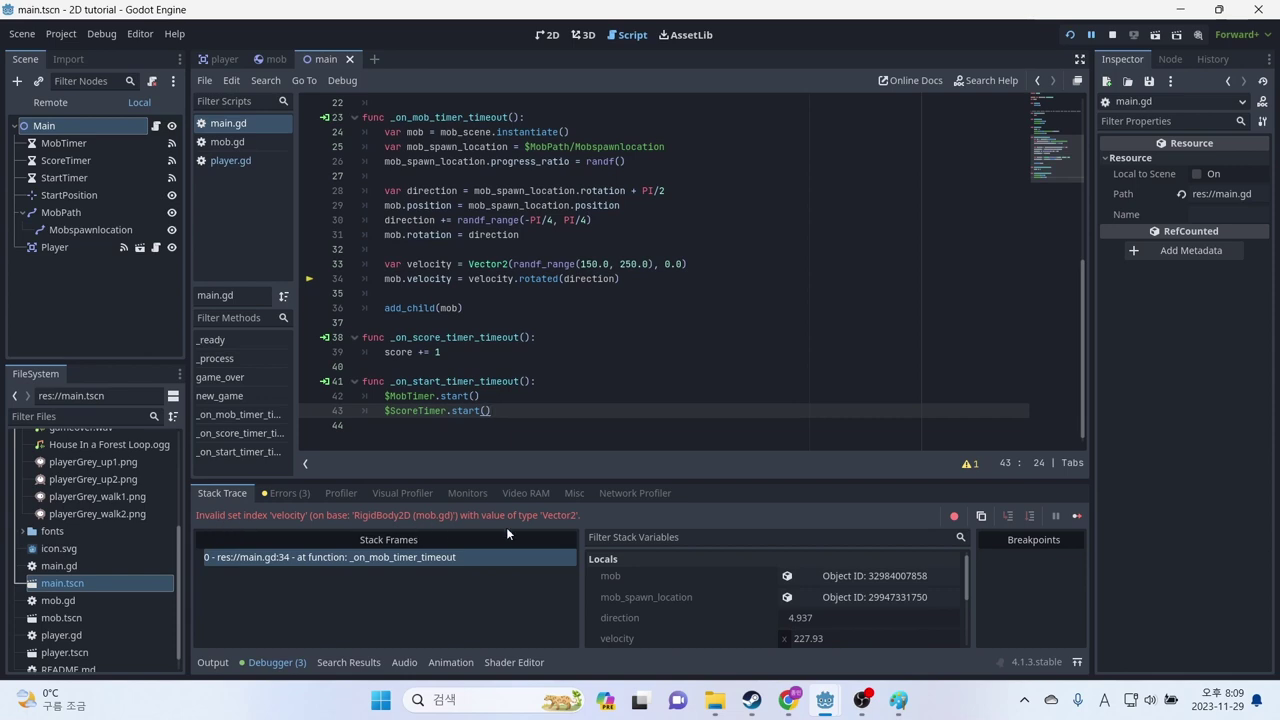
scroll(655, 401, up, 5)
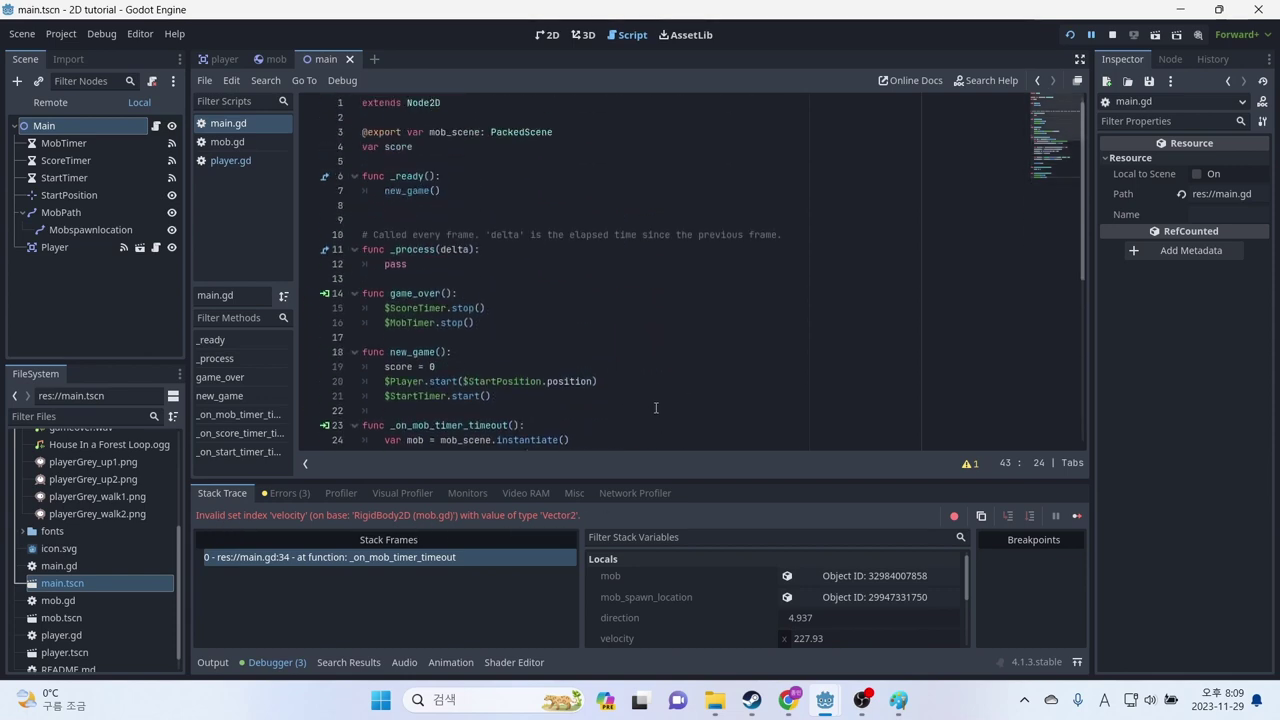
drag(775, 239, 334, 218)
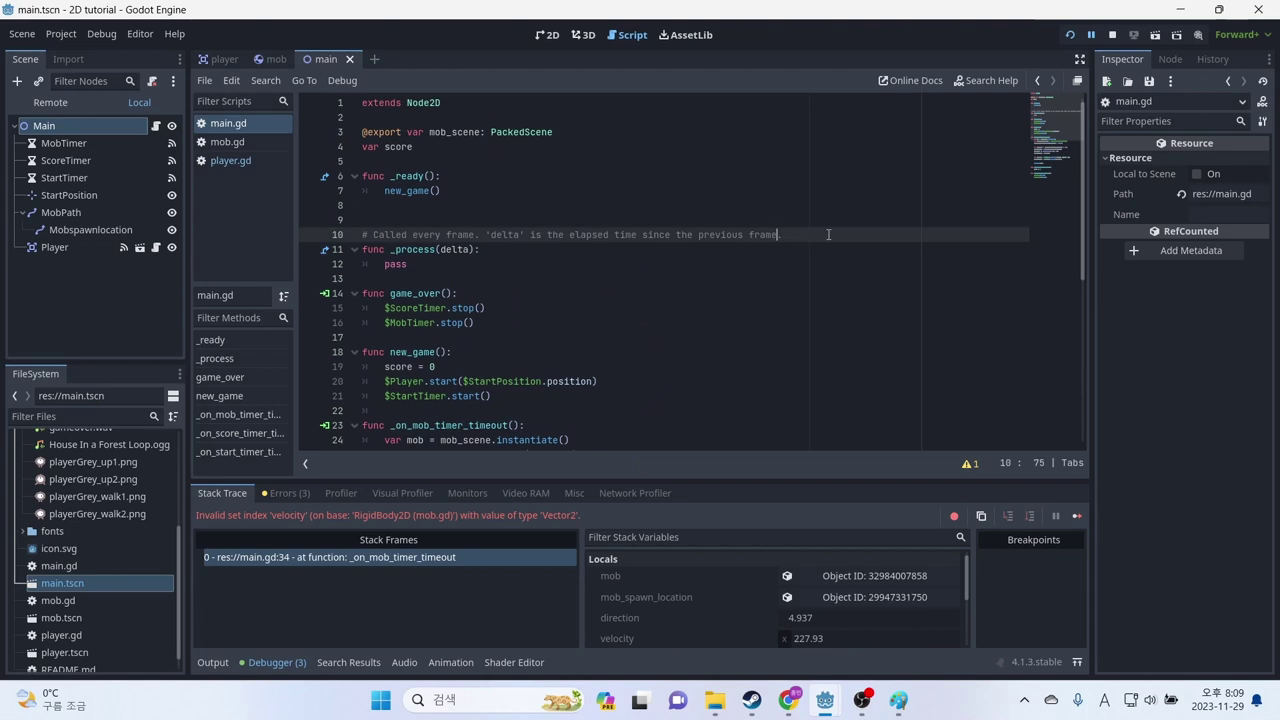
key(BackSpace)
key(BackSpace)
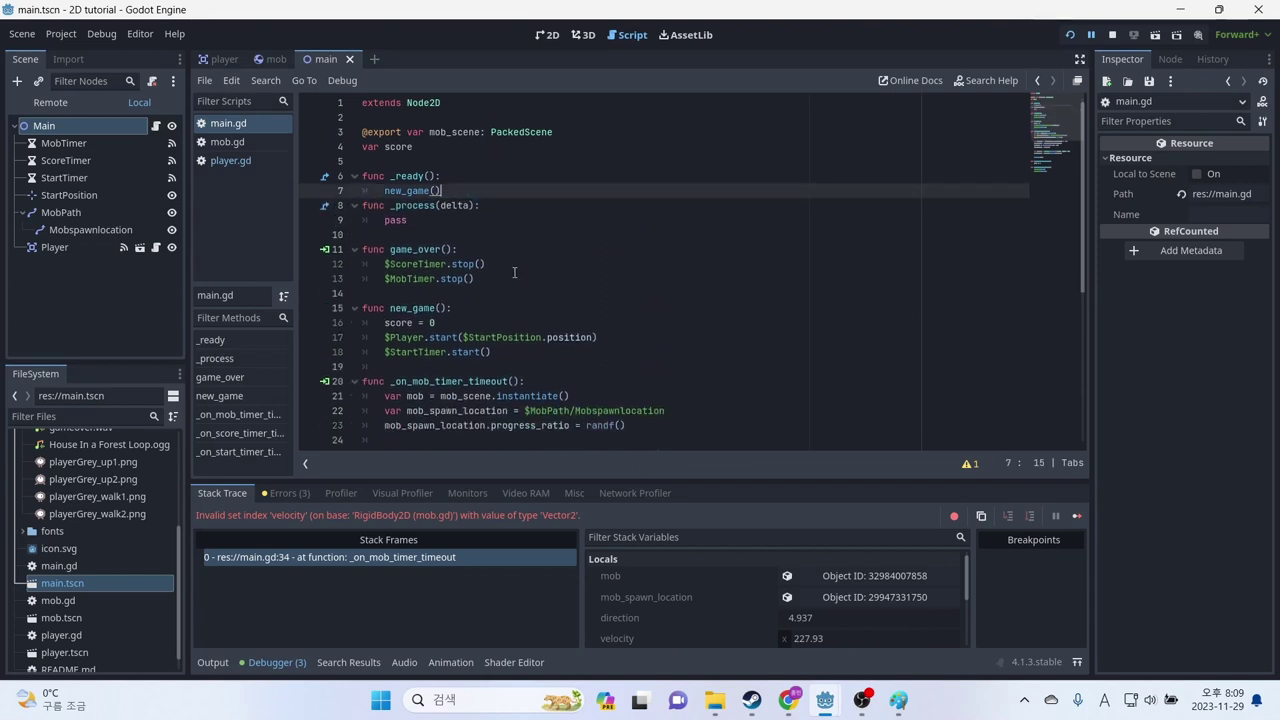
Change mob.velocity to mob.linear_velocity on line 32, save, and stop the debug session
scroll(547, 279, down, 3)
scroll(547, 279, down, 2)
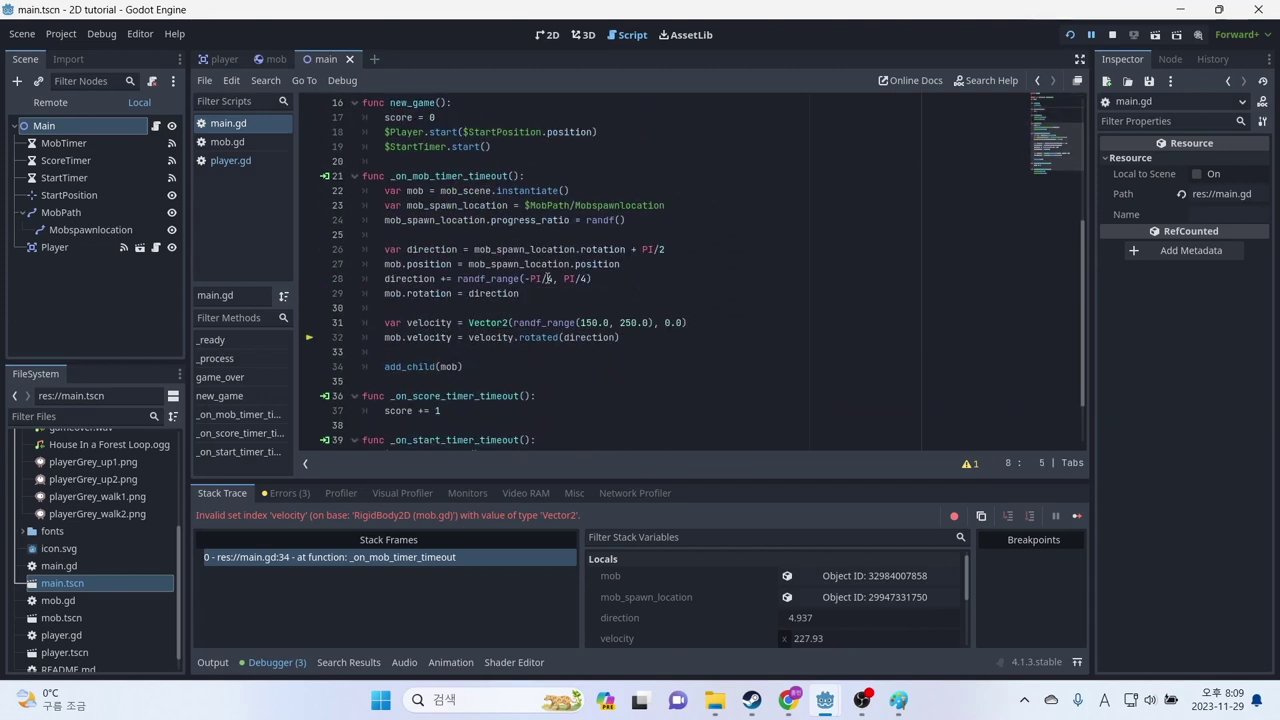
scroll(547, 279, down, 2)
click(405, 279)
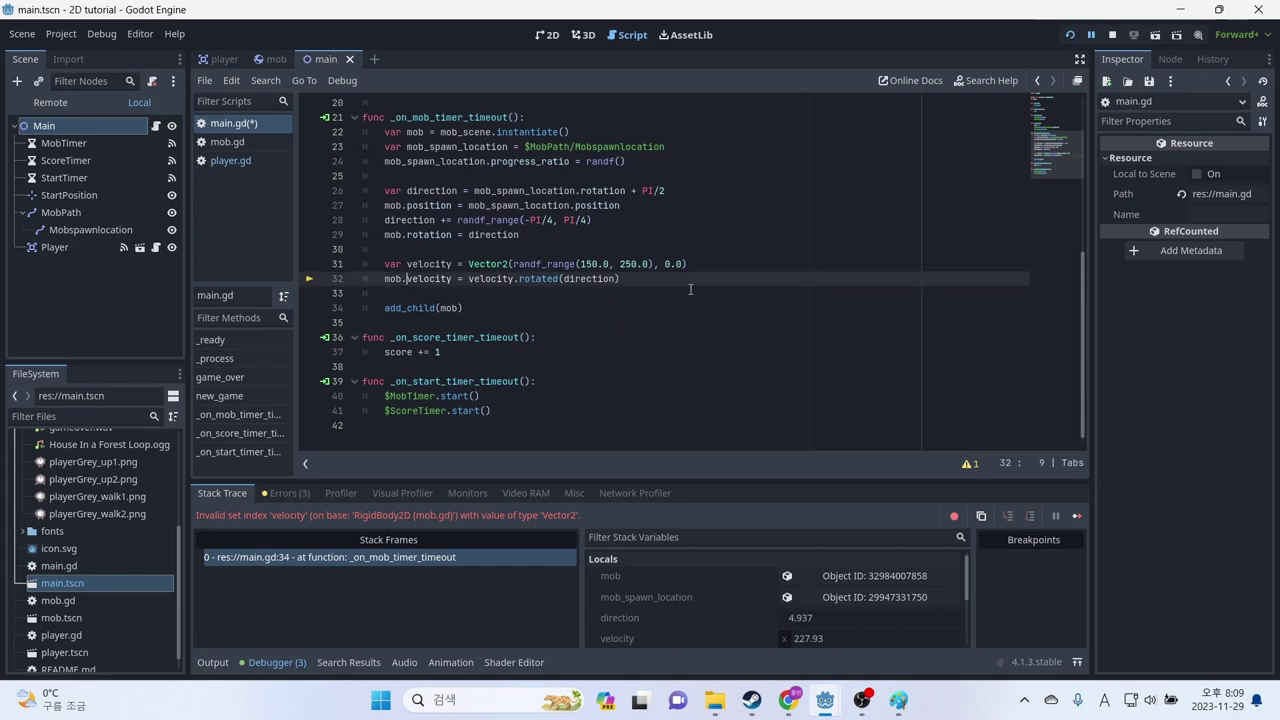
text(linea)
text(.)
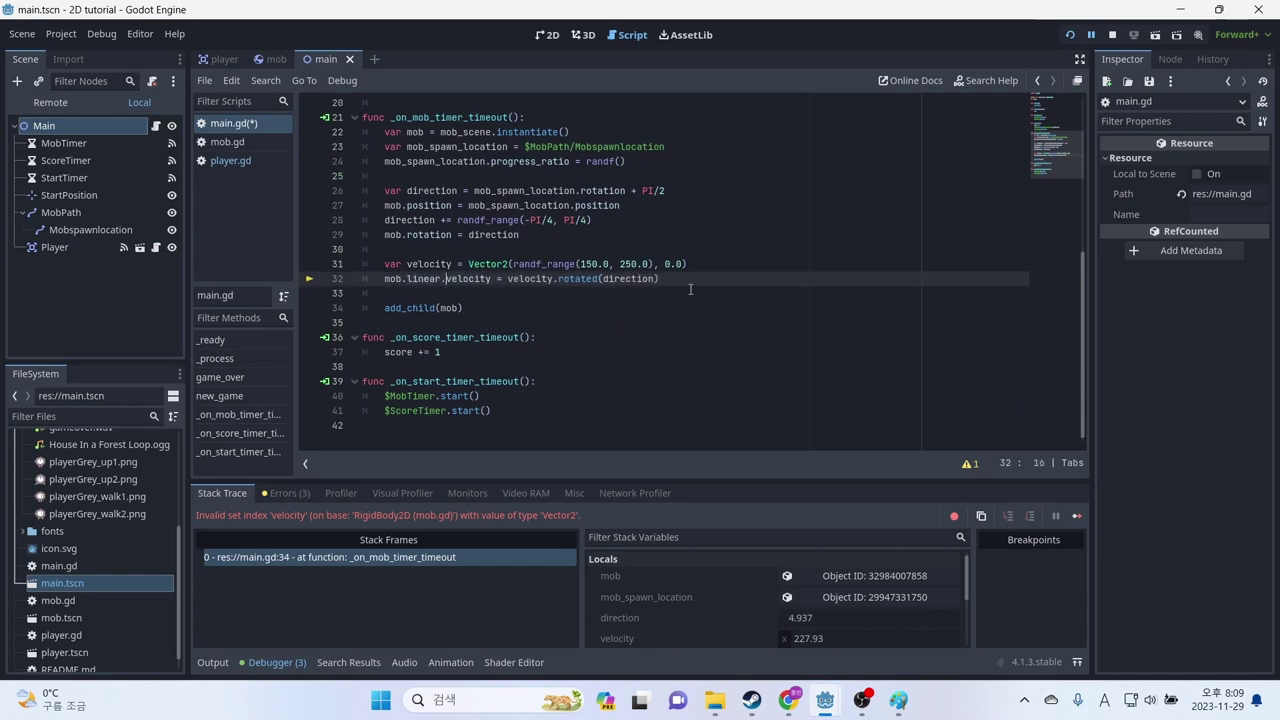
key(BackSpace)
text(_)
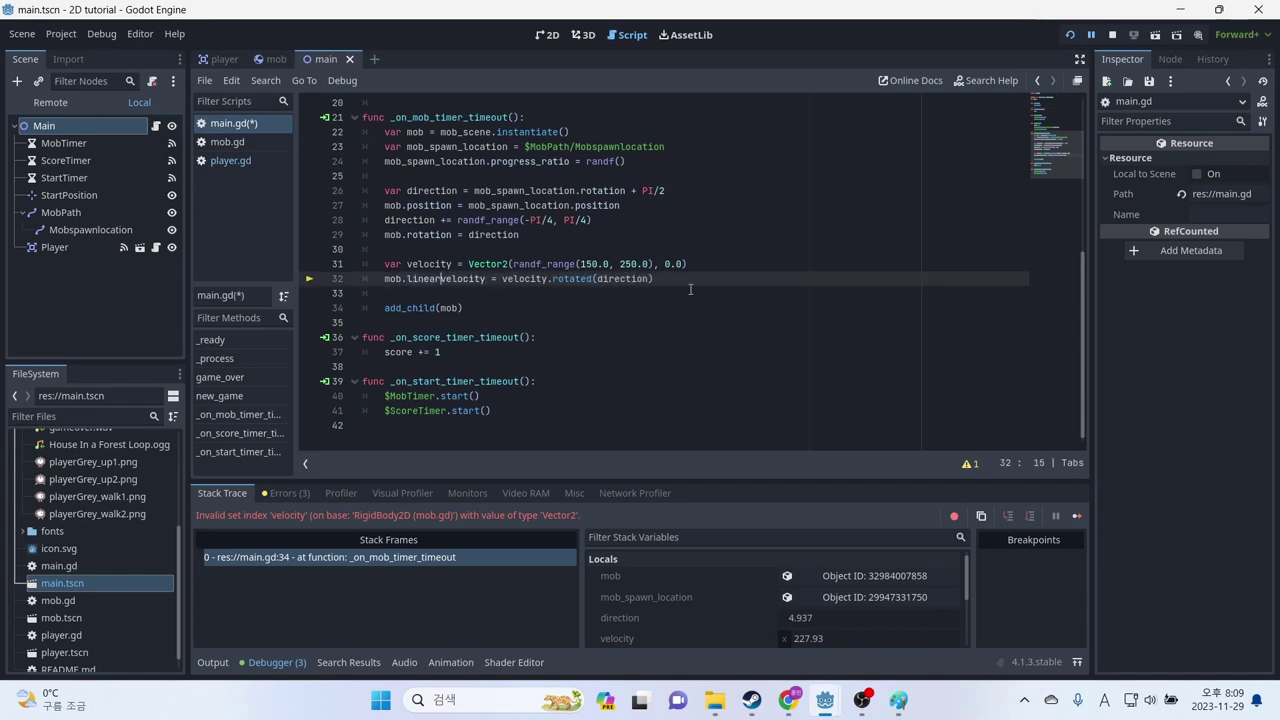
key(ctrl+s)
click(690, 289)
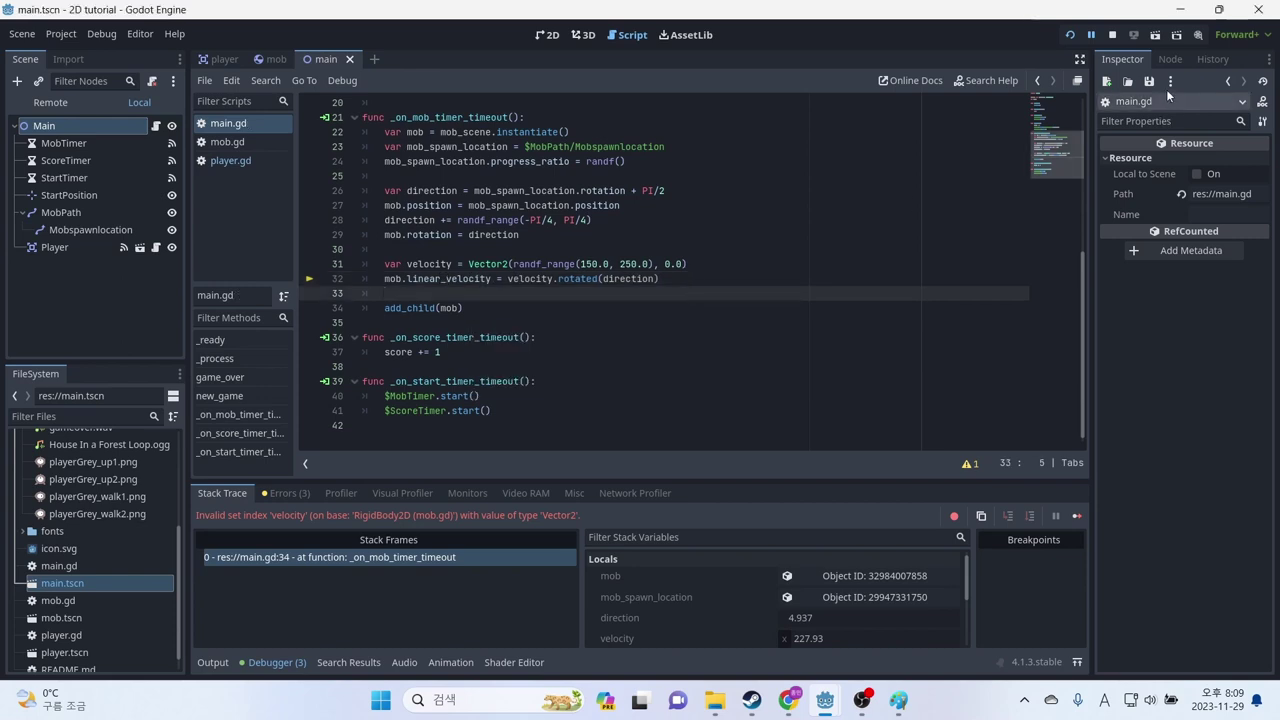
click(1112, 34)
Run the game, steer the player with the arrow keys while mobs spawn, then close it
click(1069, 34)
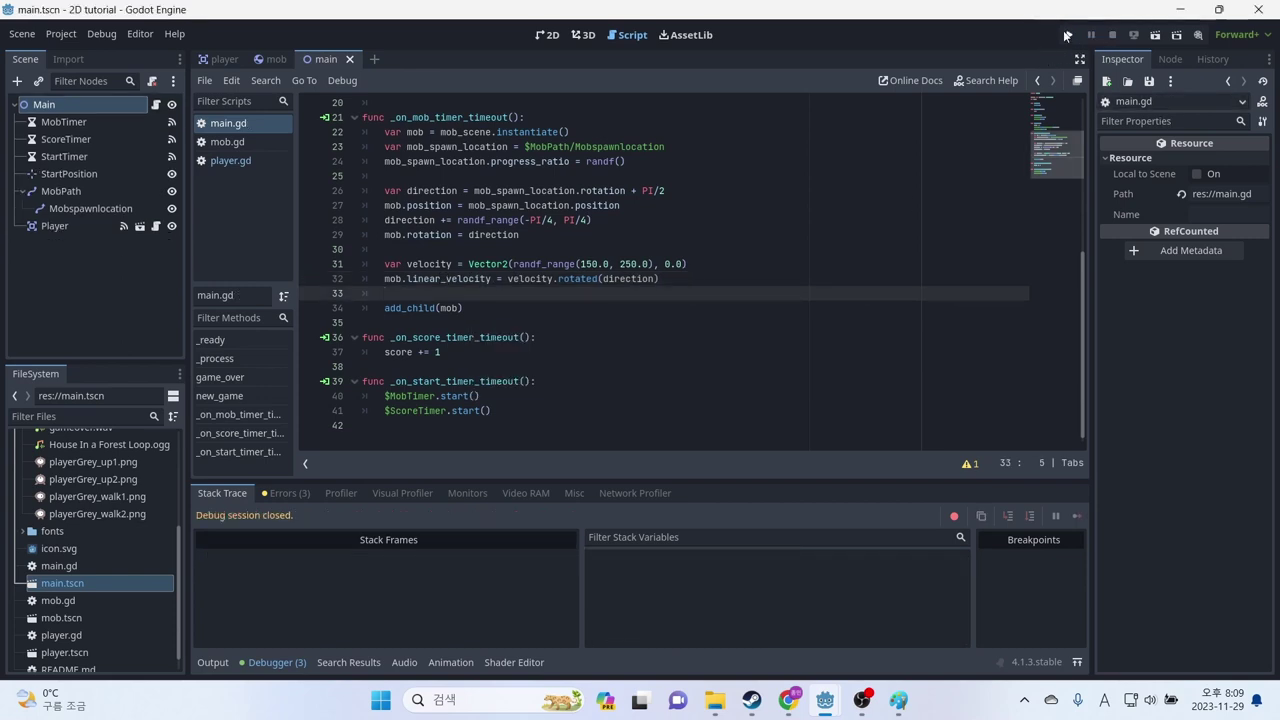
key(Up)
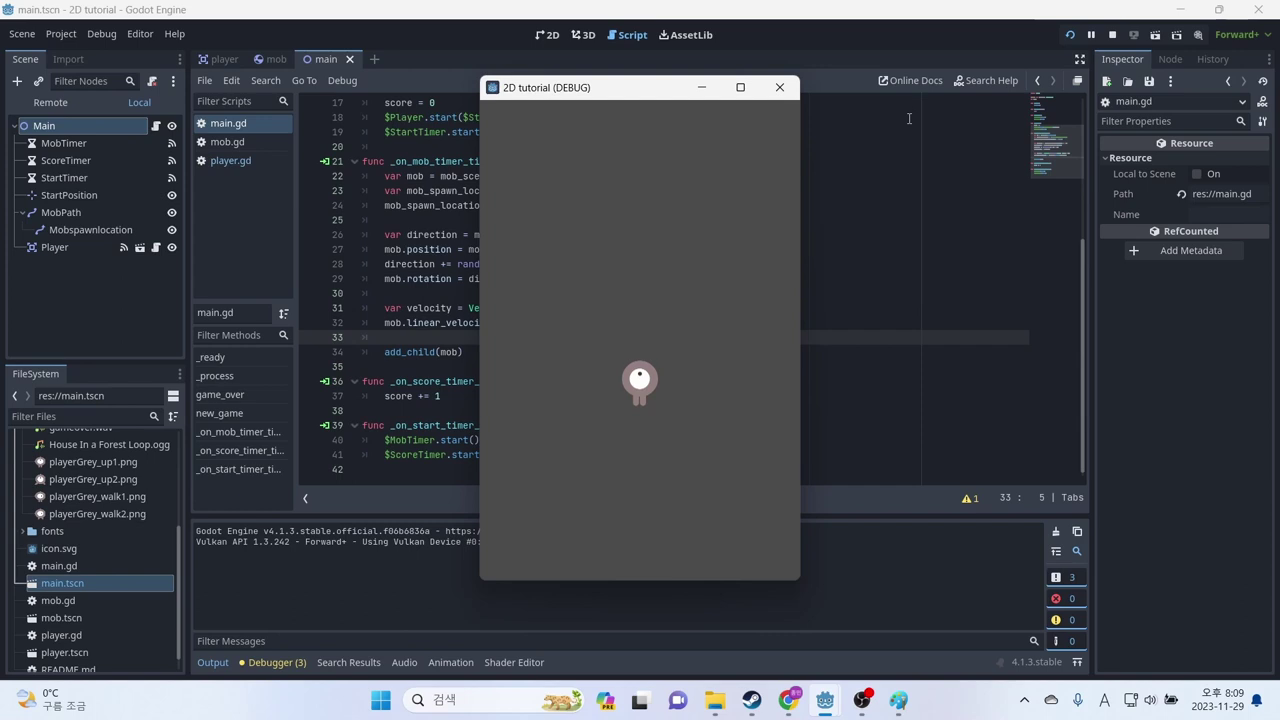
key(Left)
key(Up)
key(Left)
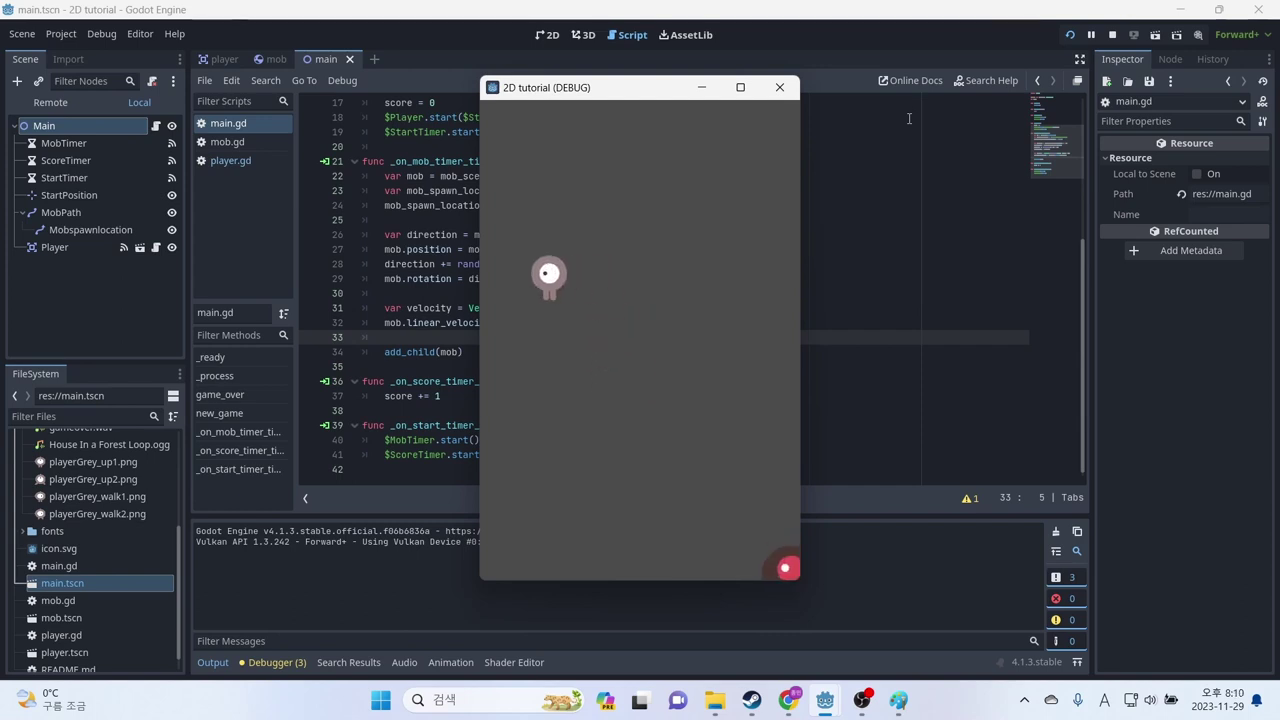
key(Right)
key(Down)
key(Left)
key(Up)
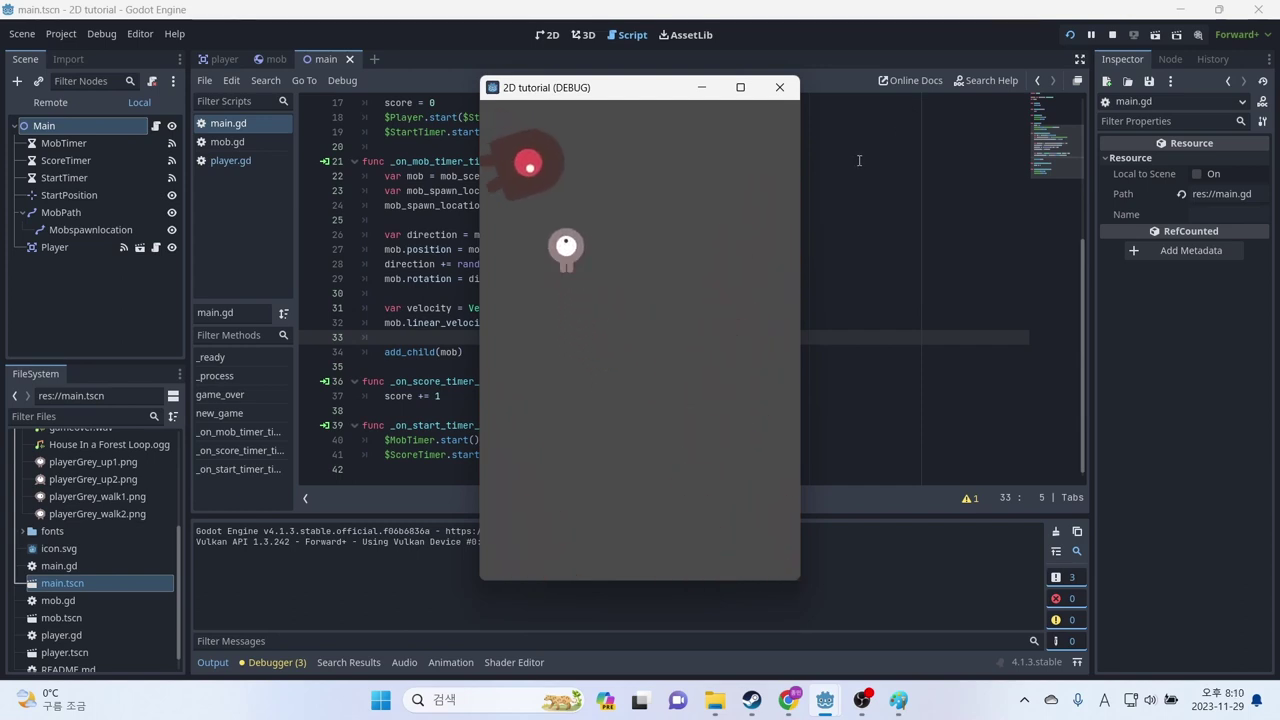
key(Right)
key(Down)
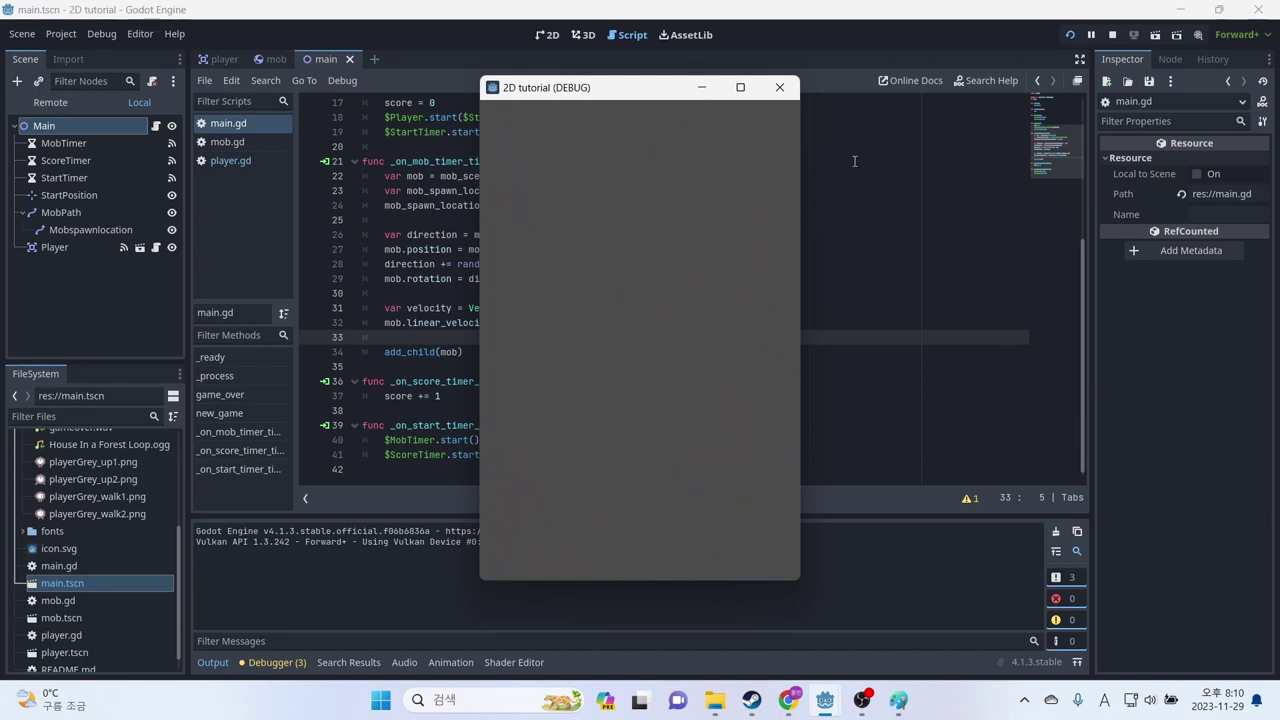
click(777, 87)
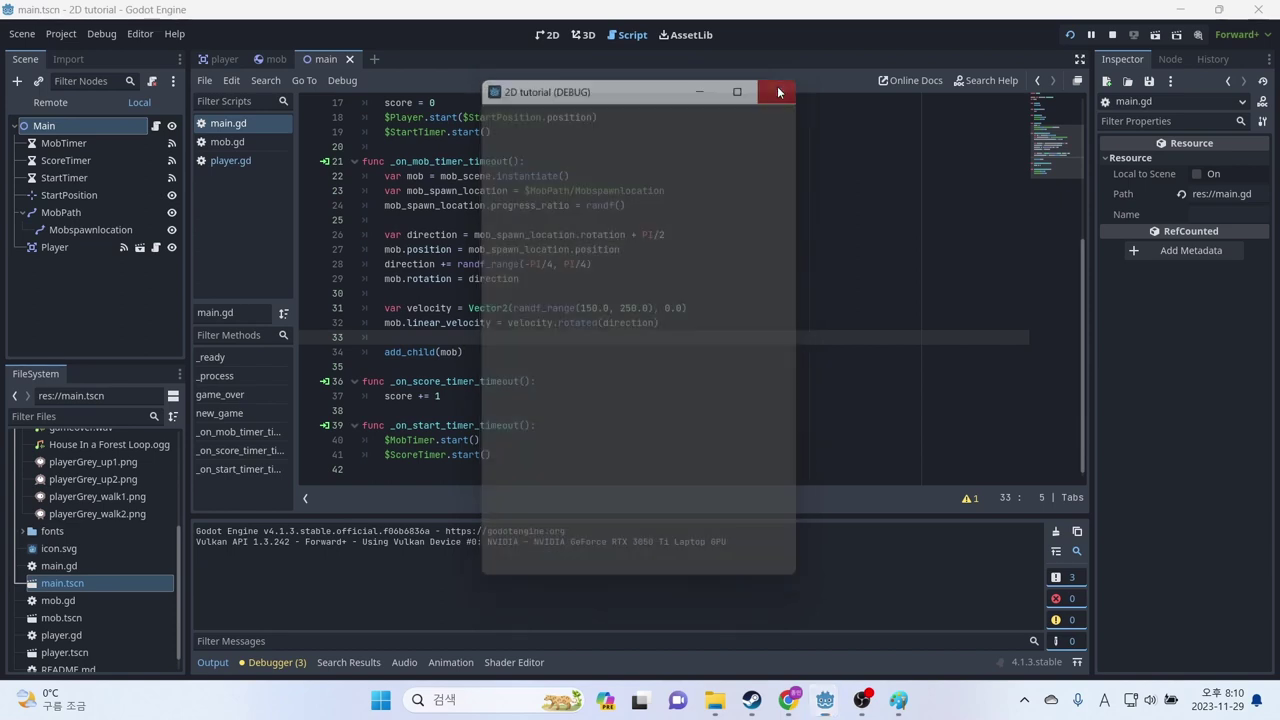
Set the mob root node's Gravity Scale to 0, save the mob scene, and run the game
click(275, 59)
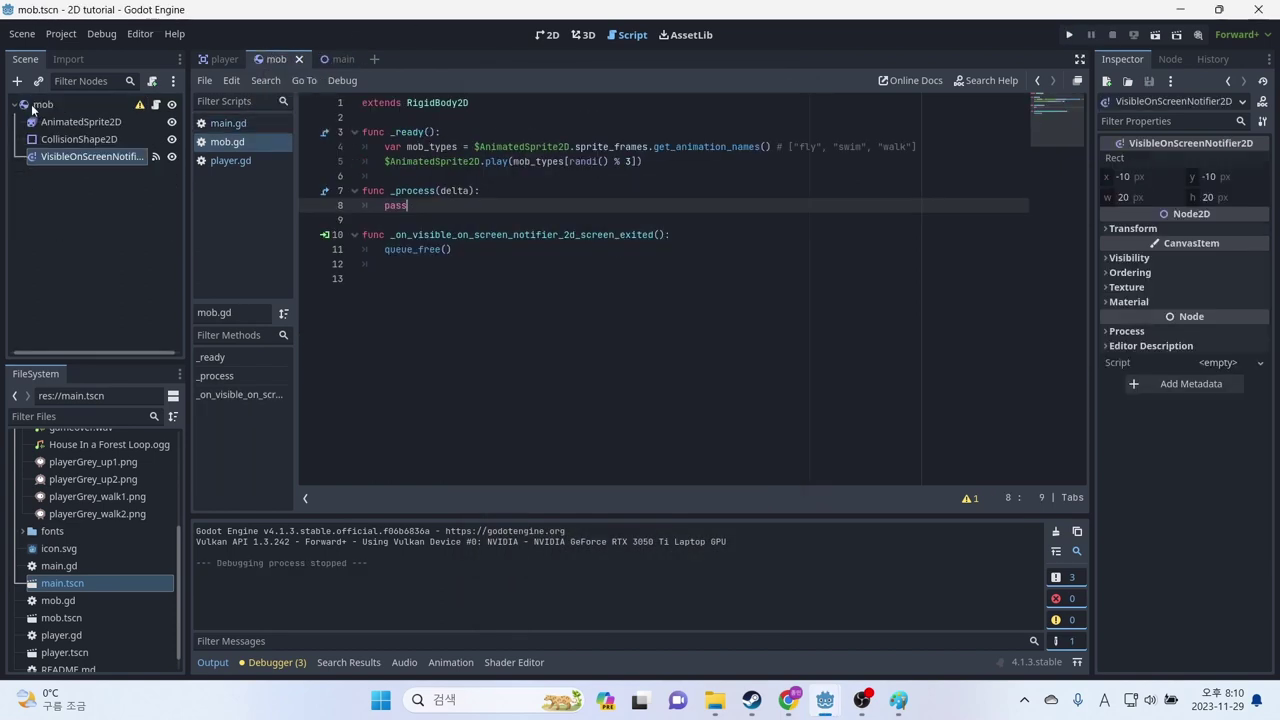
click(43, 107)
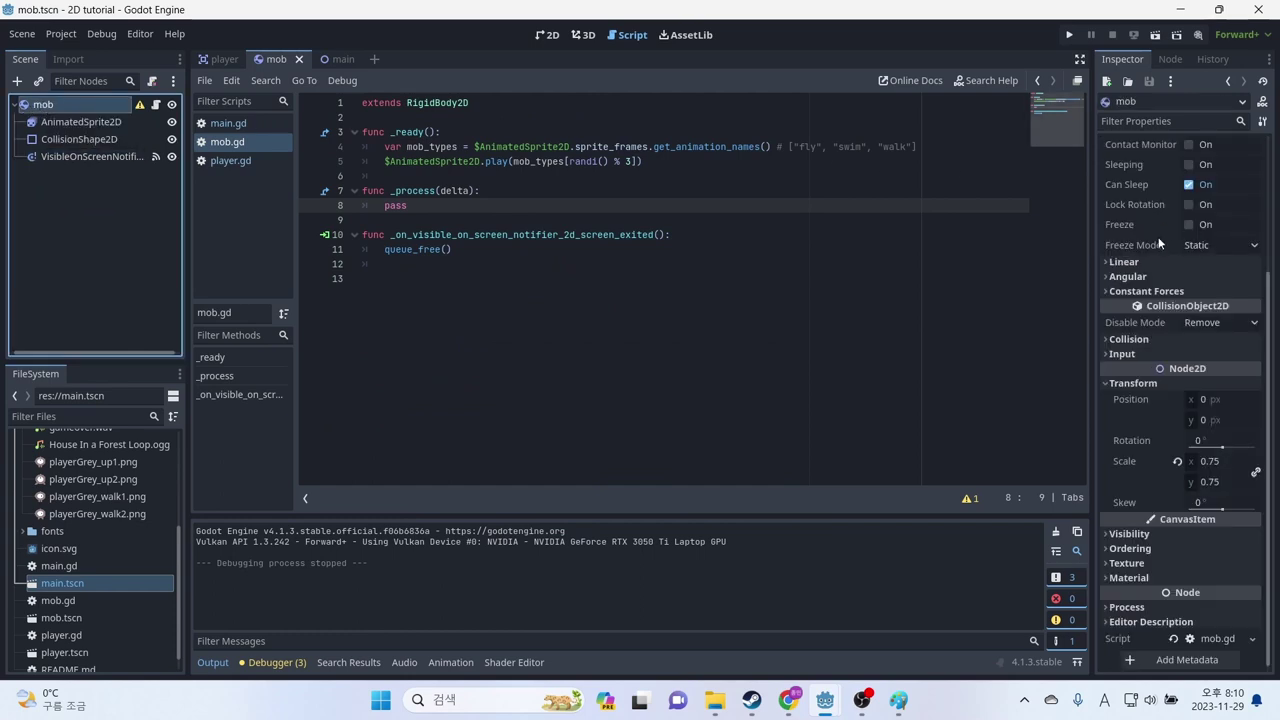
scroll(1159, 243, up, 3)
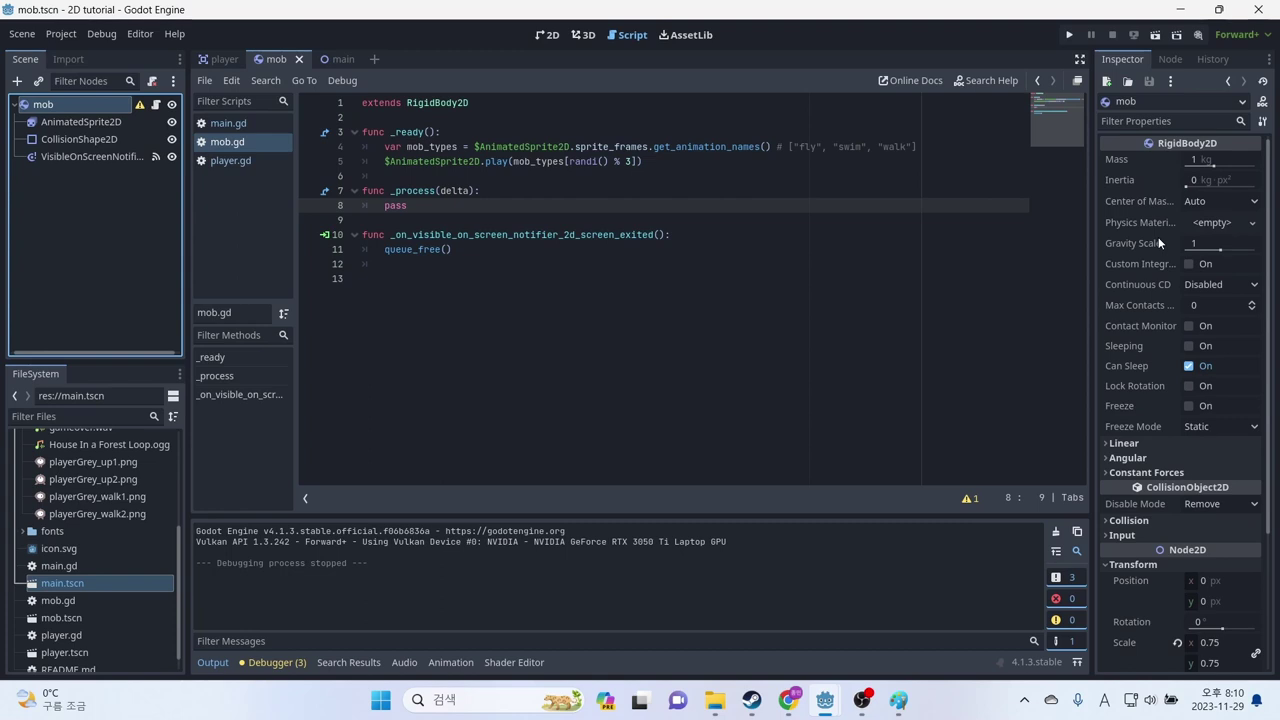
click(1210, 243)
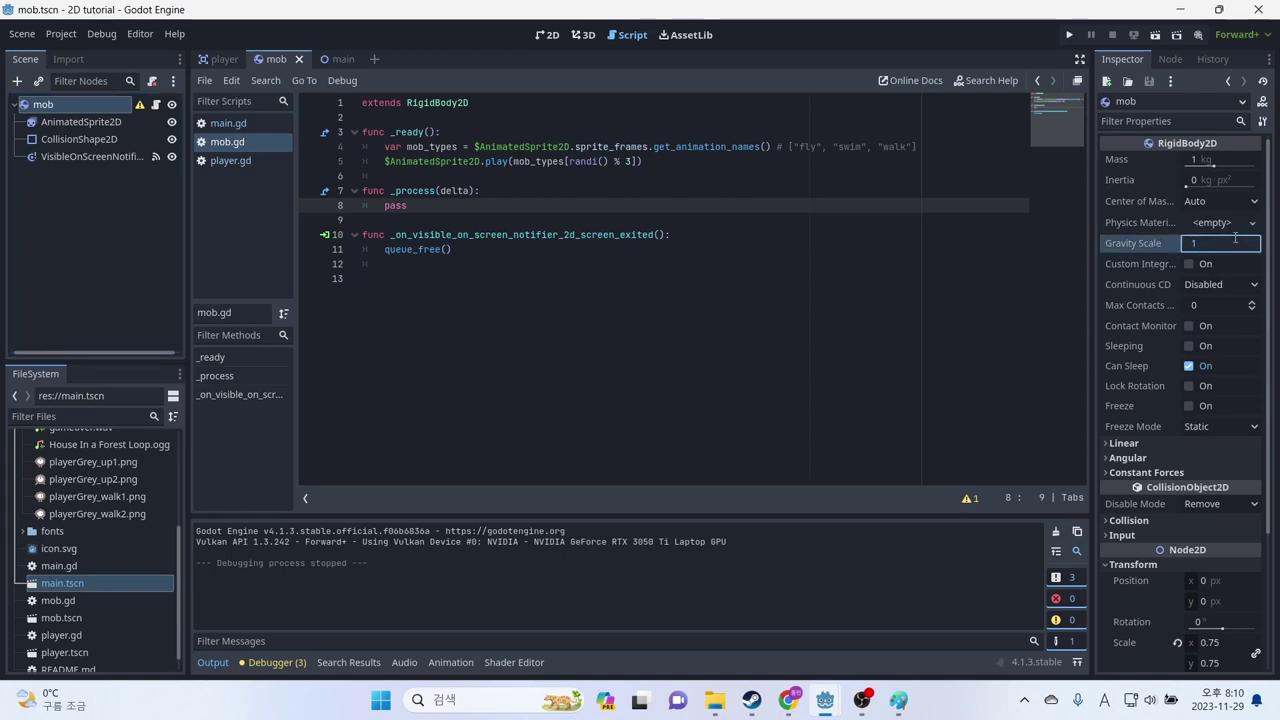
text(0)
key(Return)
click(817, 248)
key(ctrl+s)
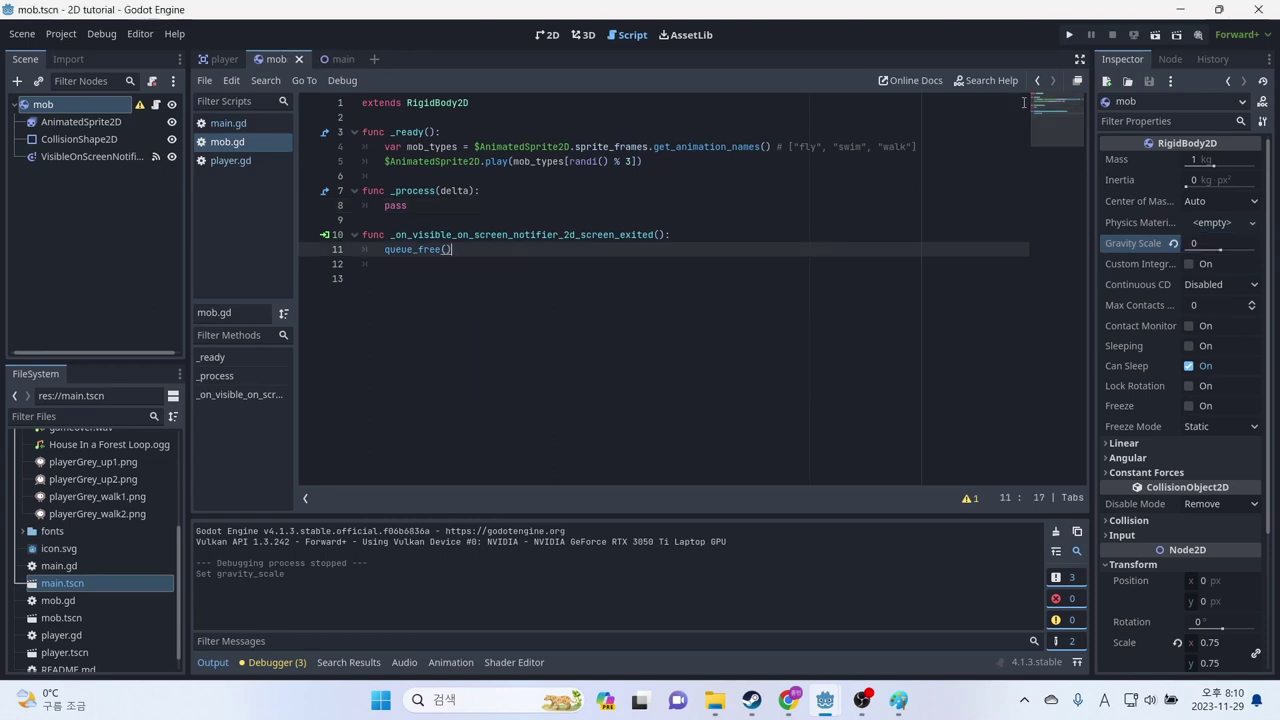
click(1068, 35)
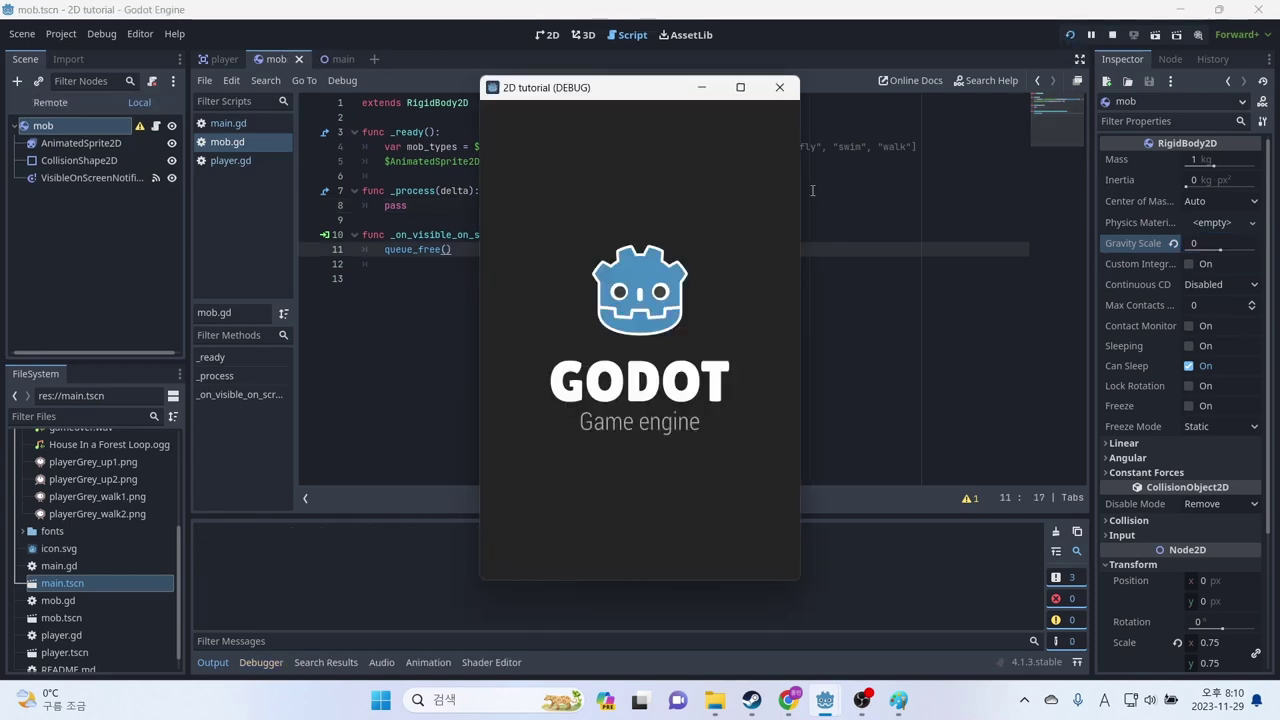
Move the player with the arrow keys as mobs drift across without falling, then close the game
key(Right)
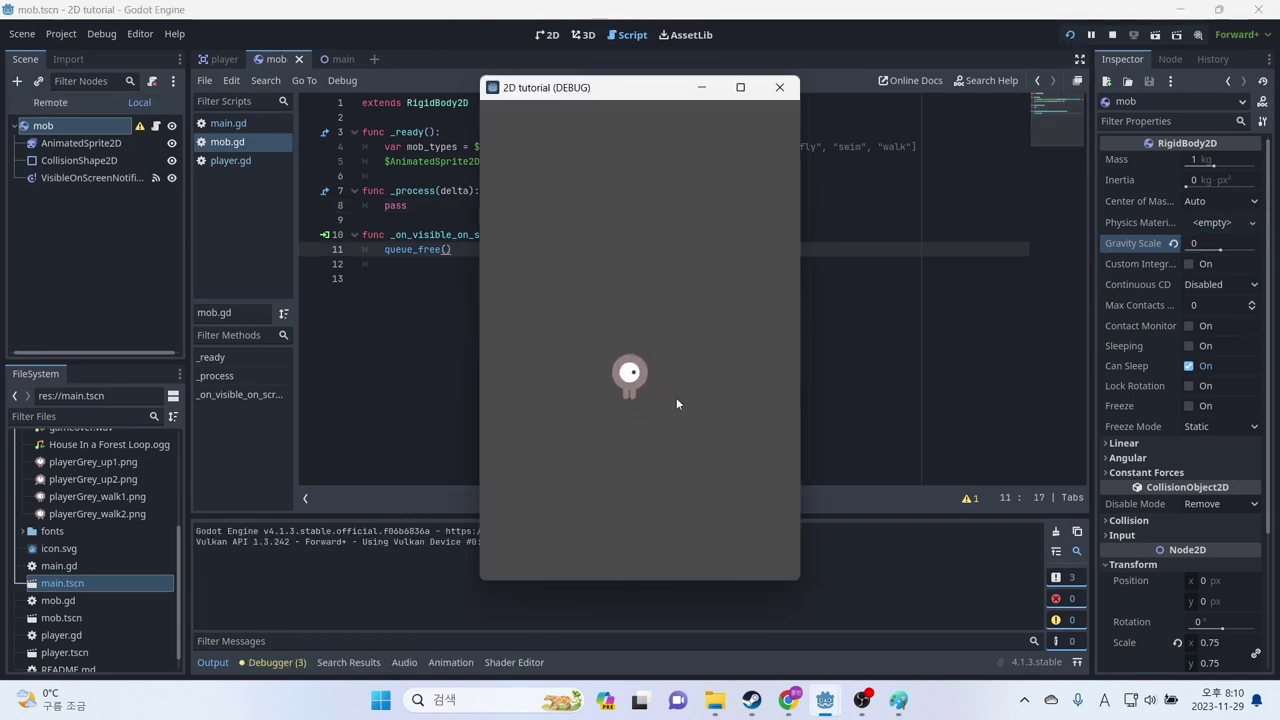
key(Down)
key(Right)
key(Up)
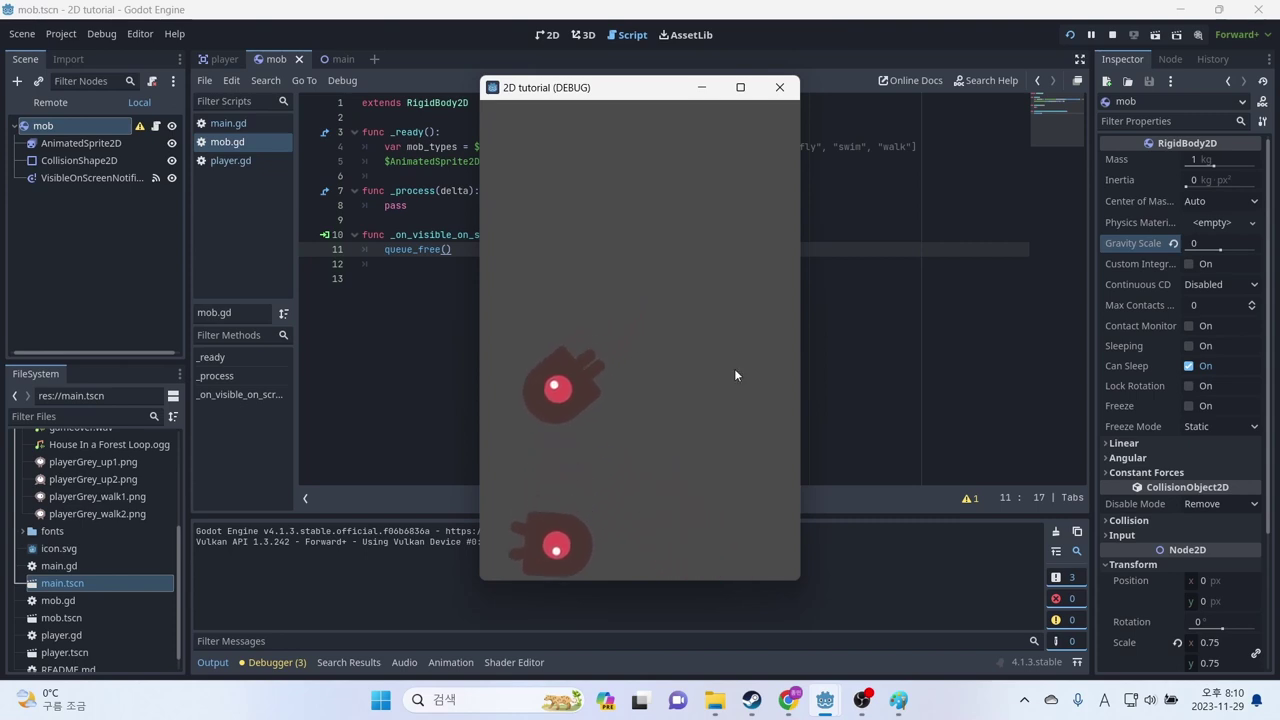
click(779, 88)
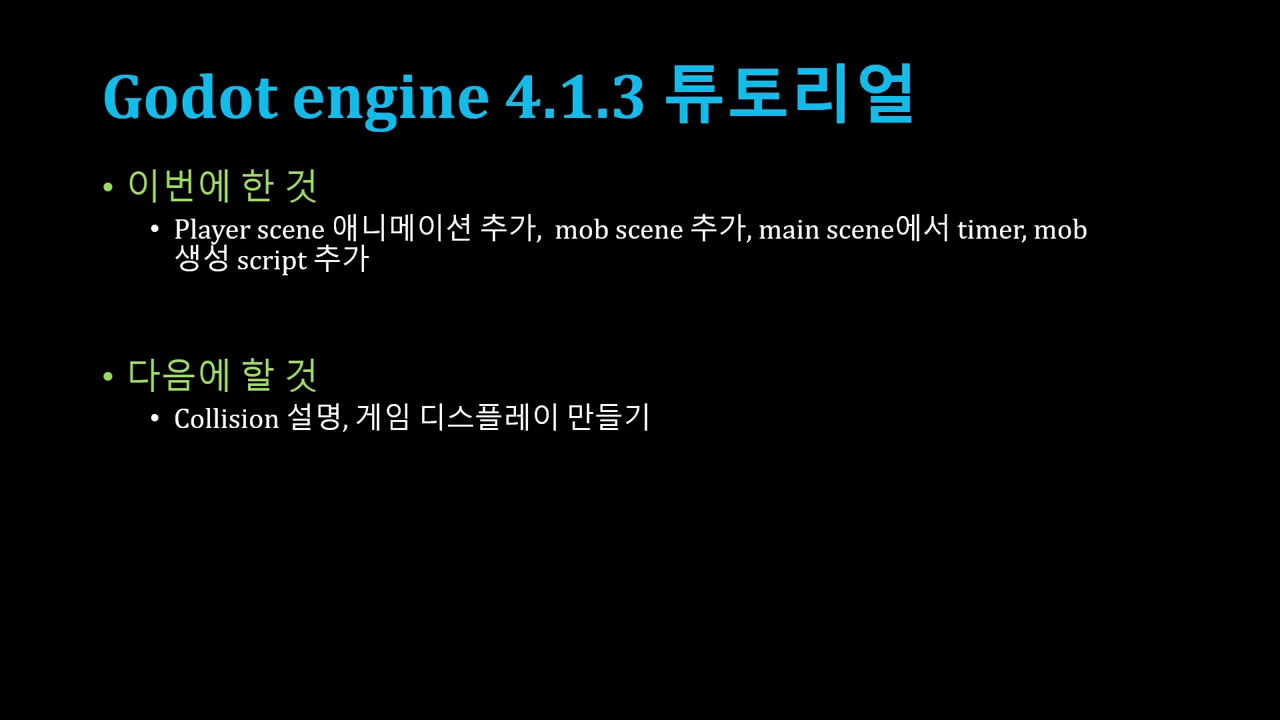